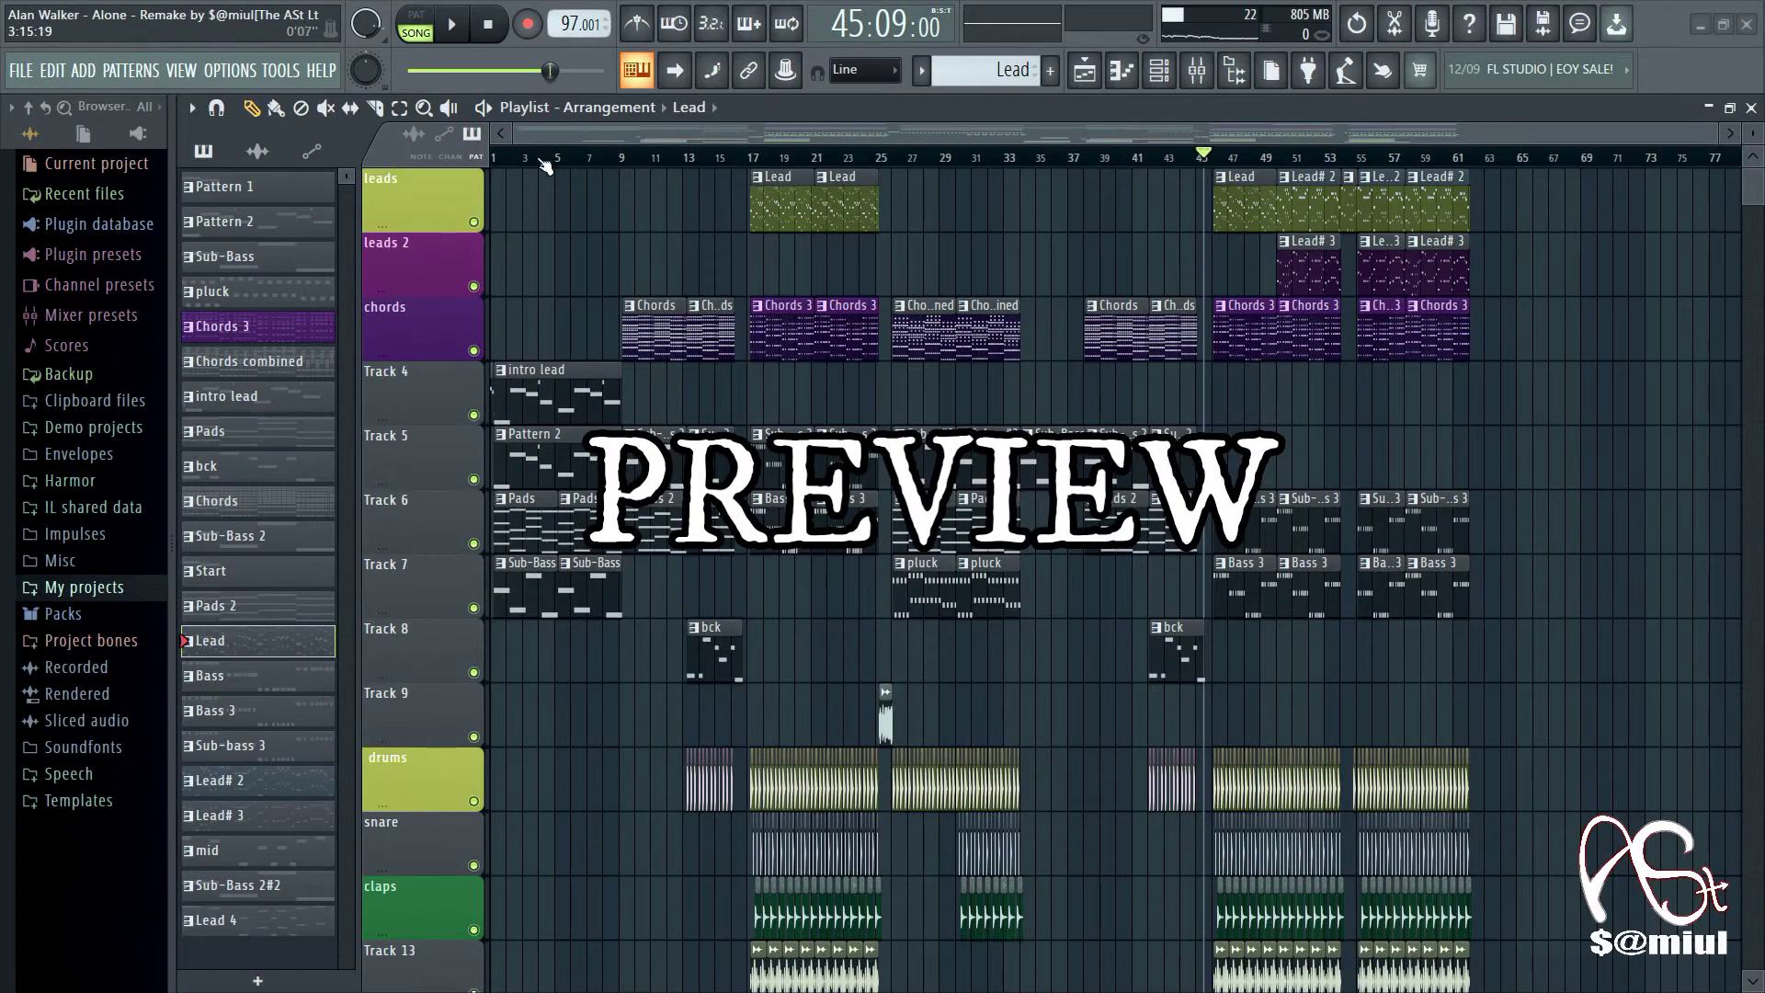
Step: Open the Start pattern from the beginning of the playlist in a maximized piano roll to examine its notes
{"action": "scroll", "coordinate": [545, 166], "scroll_direction": "up", "scroll_amount": 5}
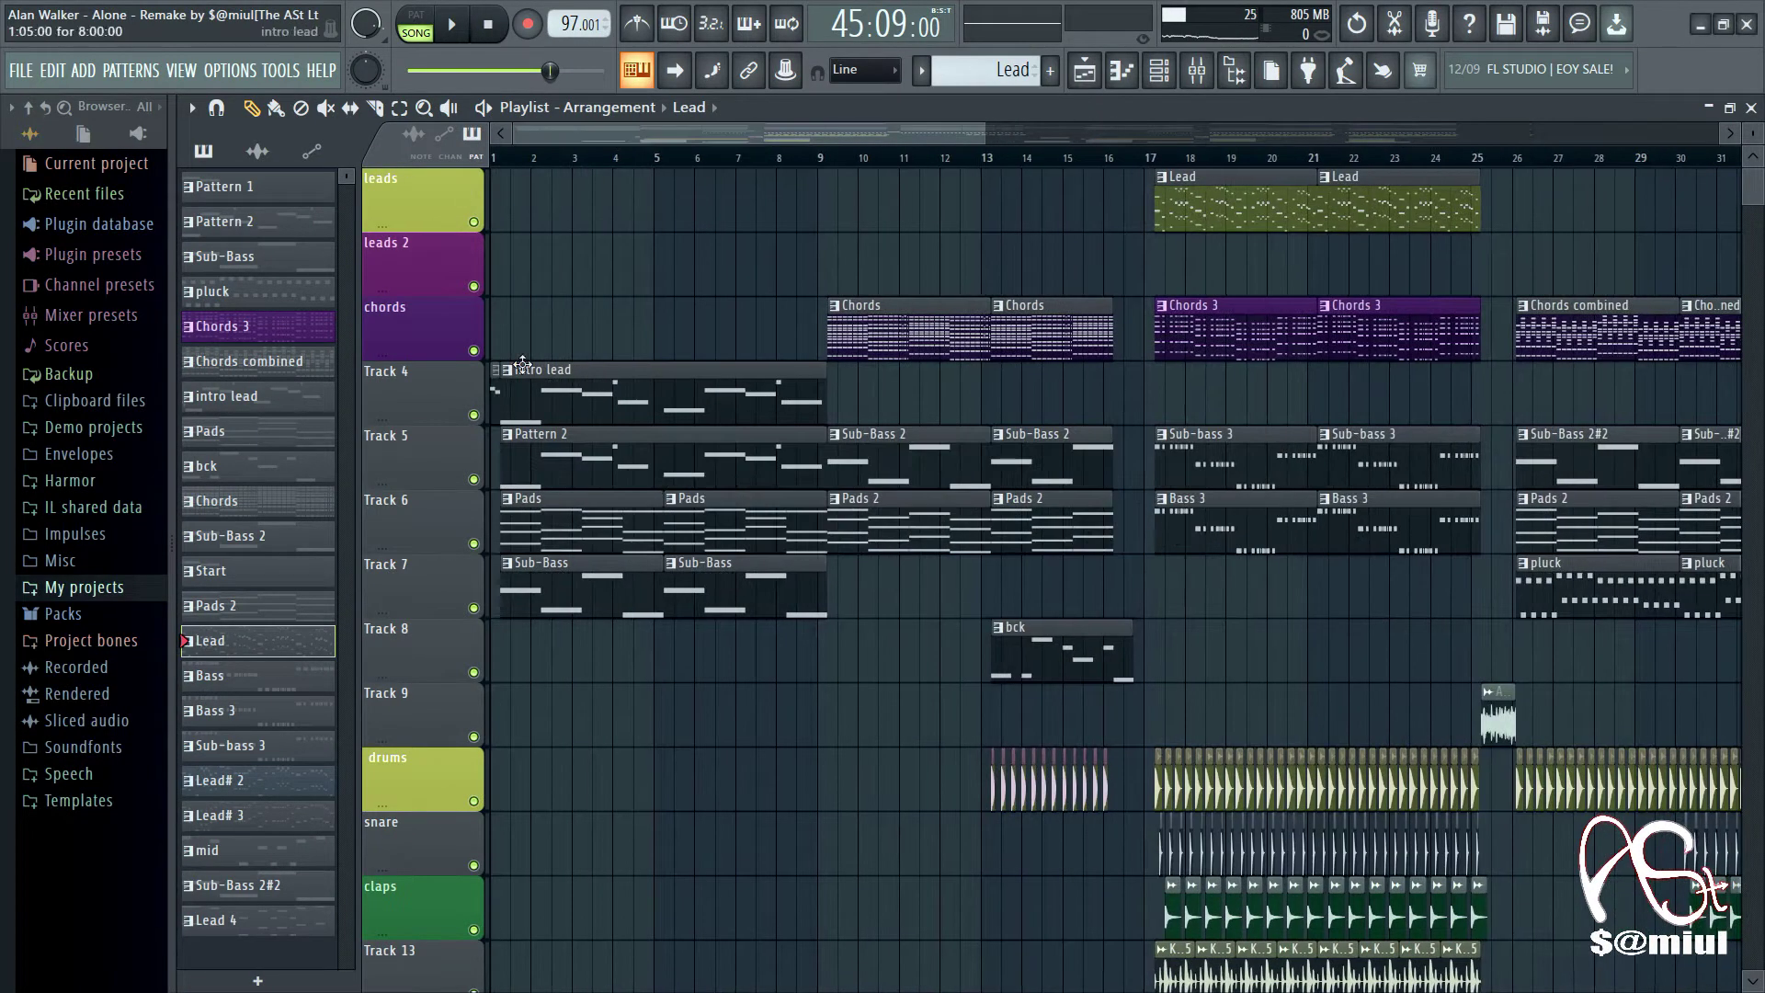
{"action": "left_click_drag", "start_coordinate": [983, 129], "coordinate": [606, 95]}
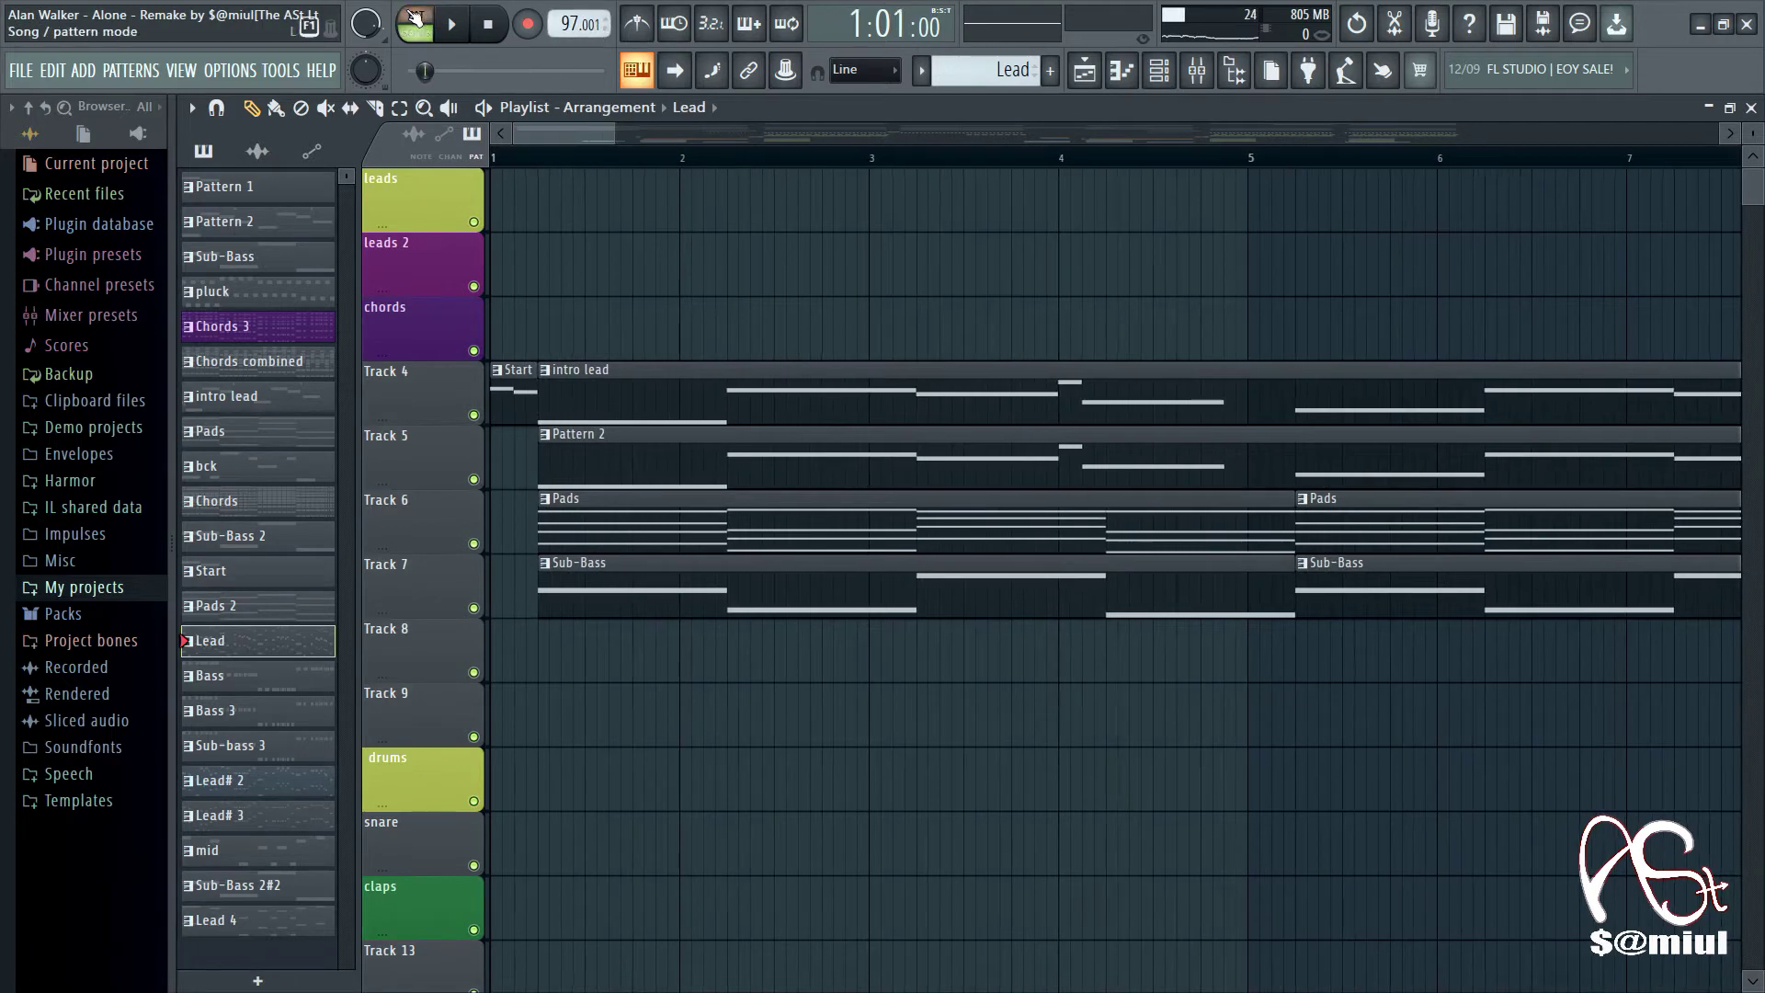
{"action": "double_click", "coordinate": [505, 389]}
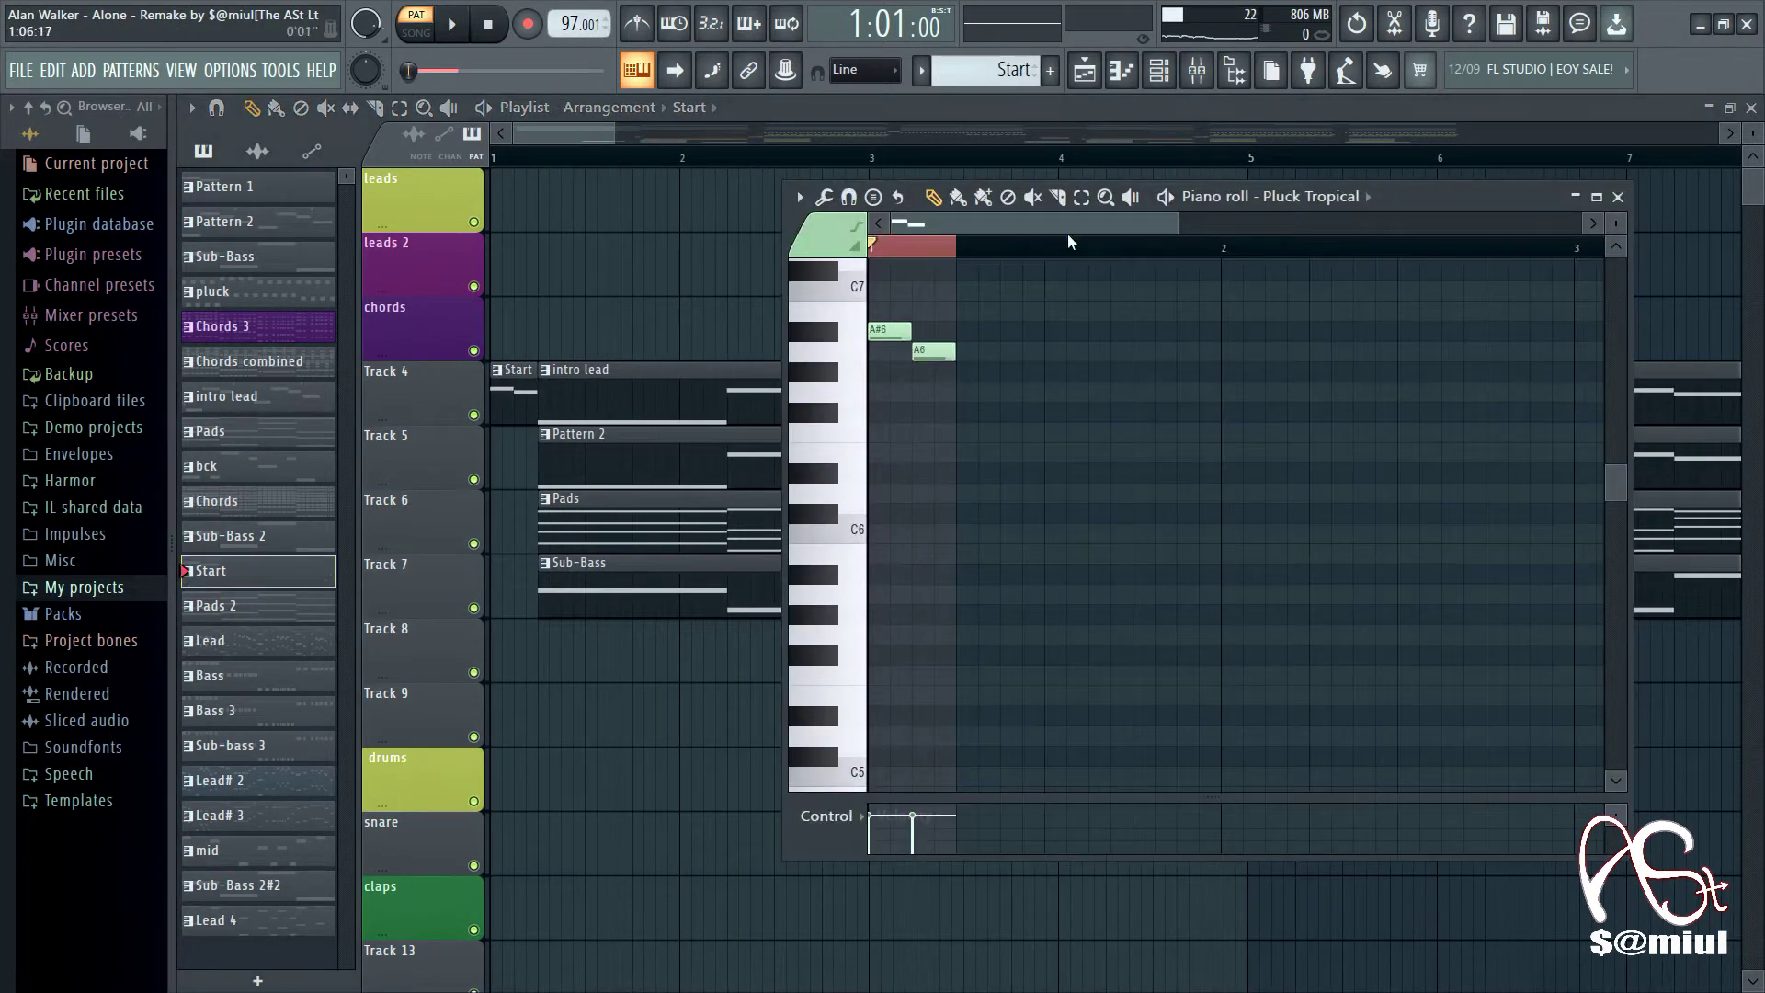
{"action": "left_click_drag", "start_coordinate": [1177, 230], "coordinate": [1307, 233]}
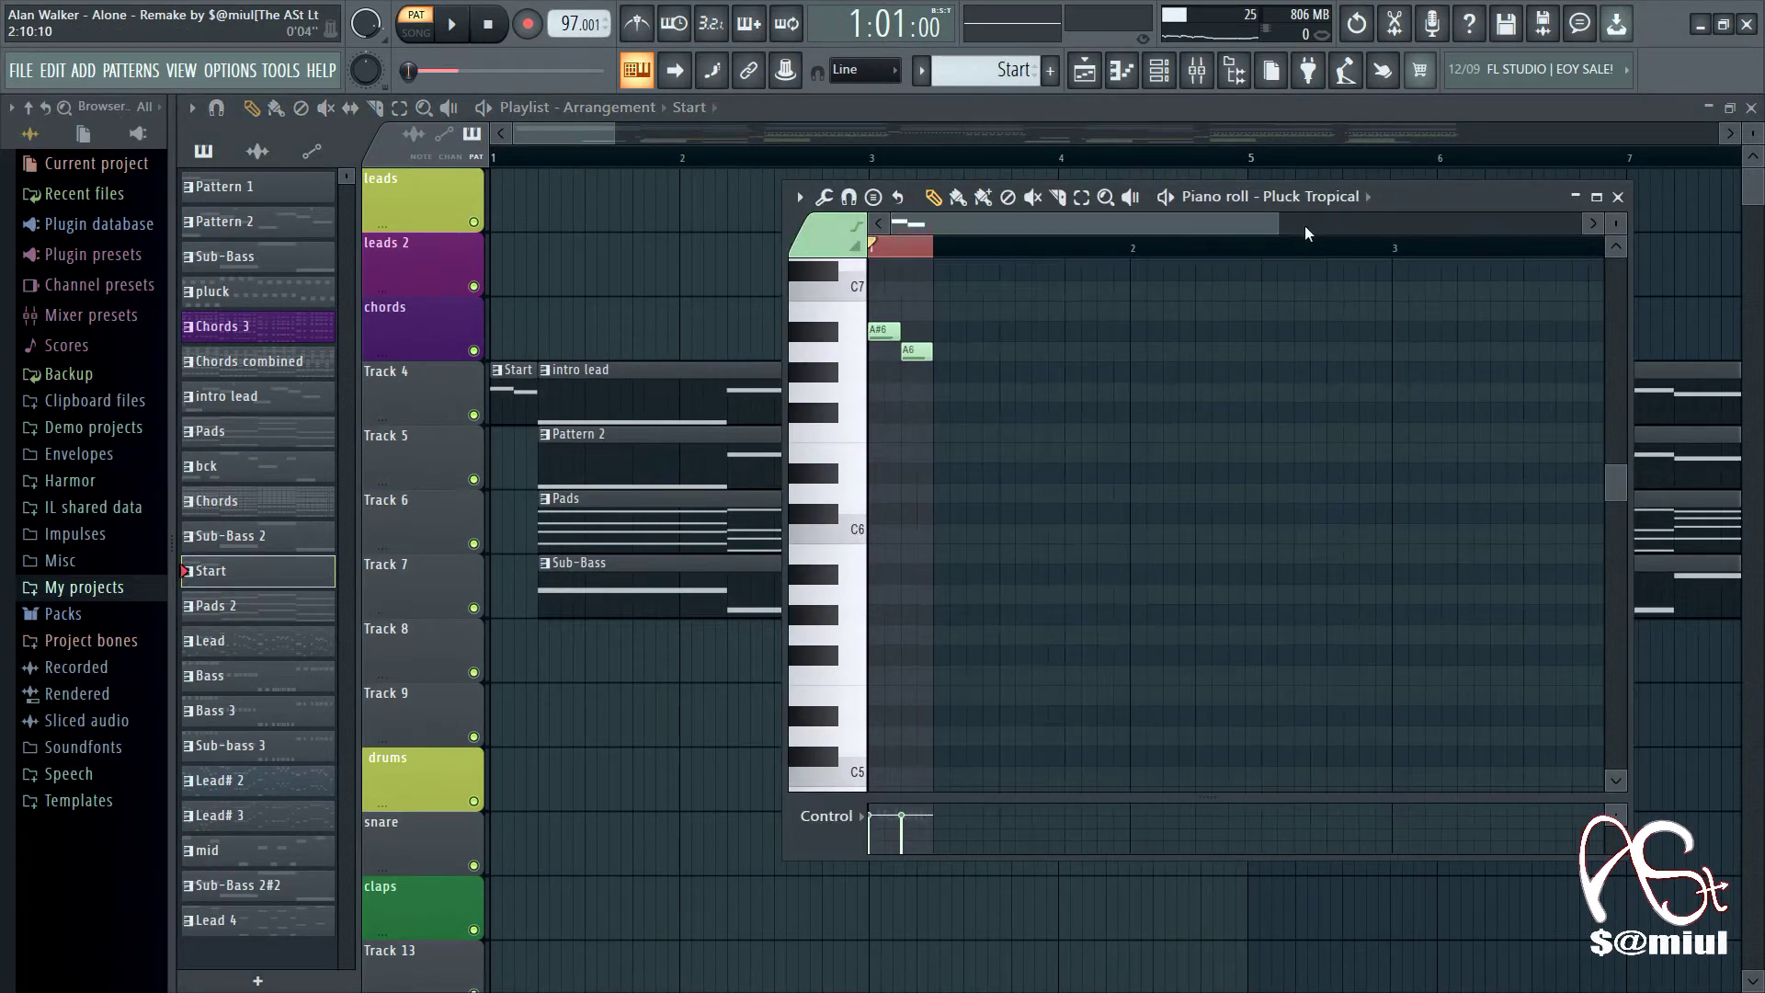
{"action": "left_click", "coordinate": [1597, 197]}
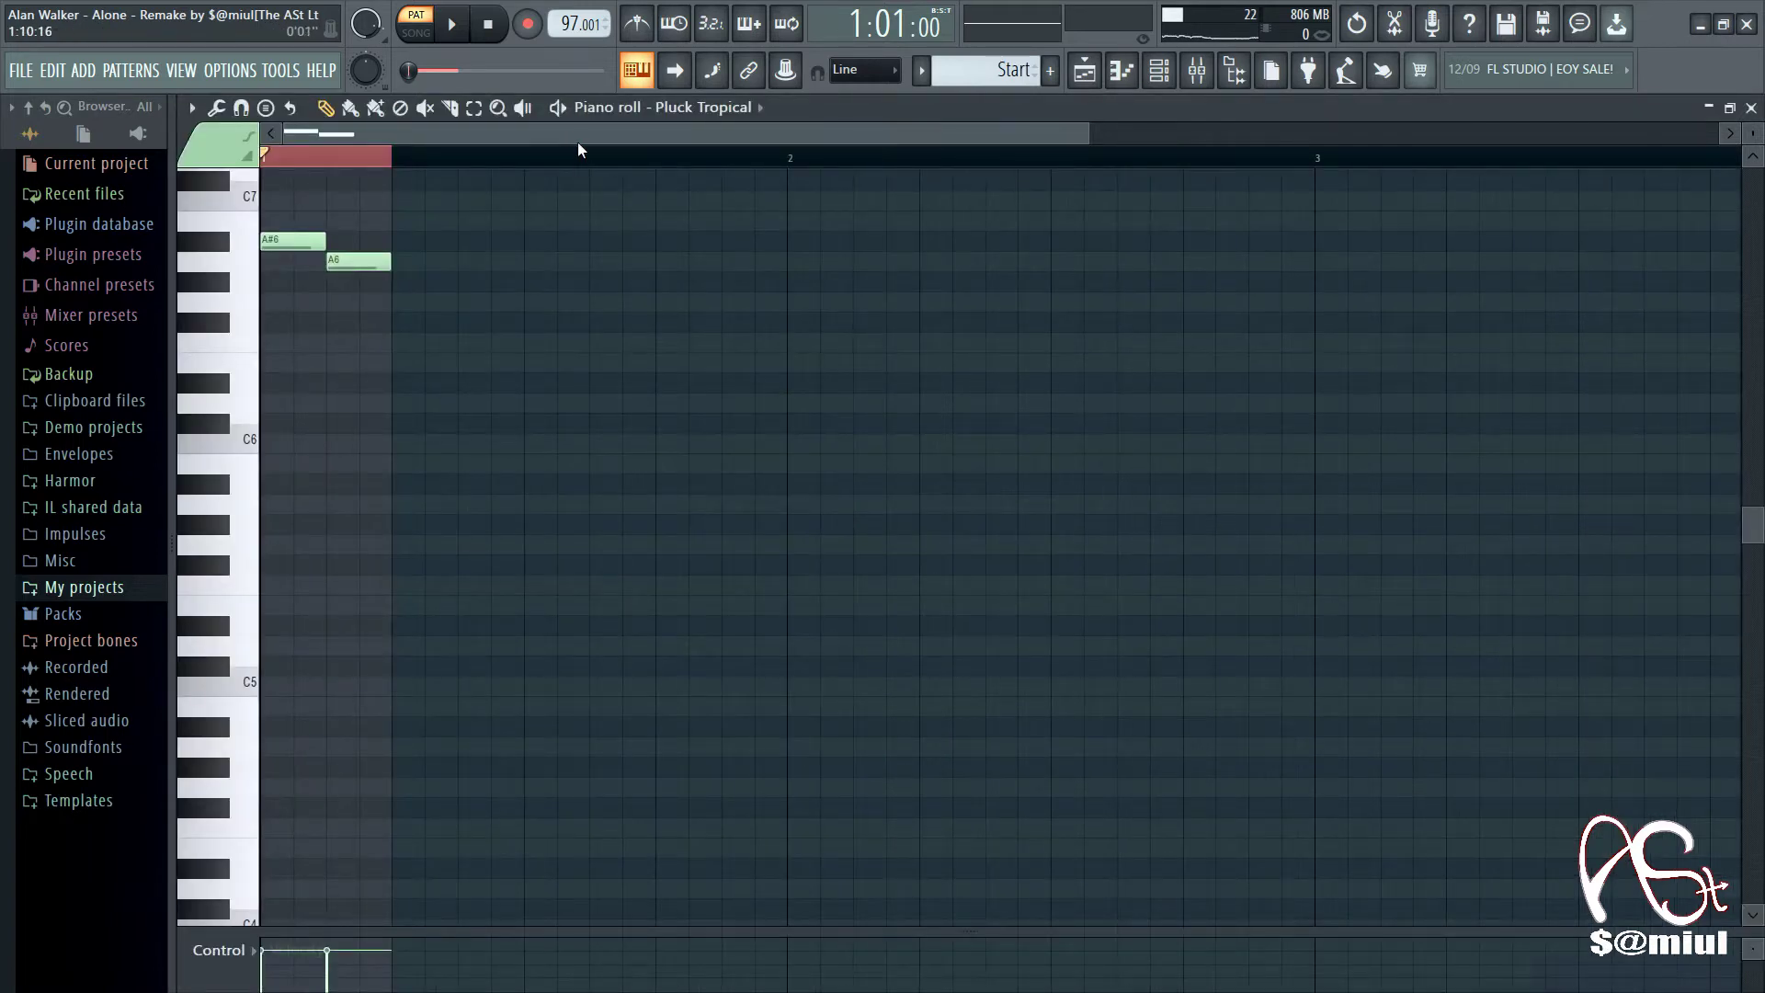
Step: Play the Start pattern while checking the mixer, and inspect the settings of its Pluck Tropical synth
{"action": "left_click", "coordinate": [1200, 82]}
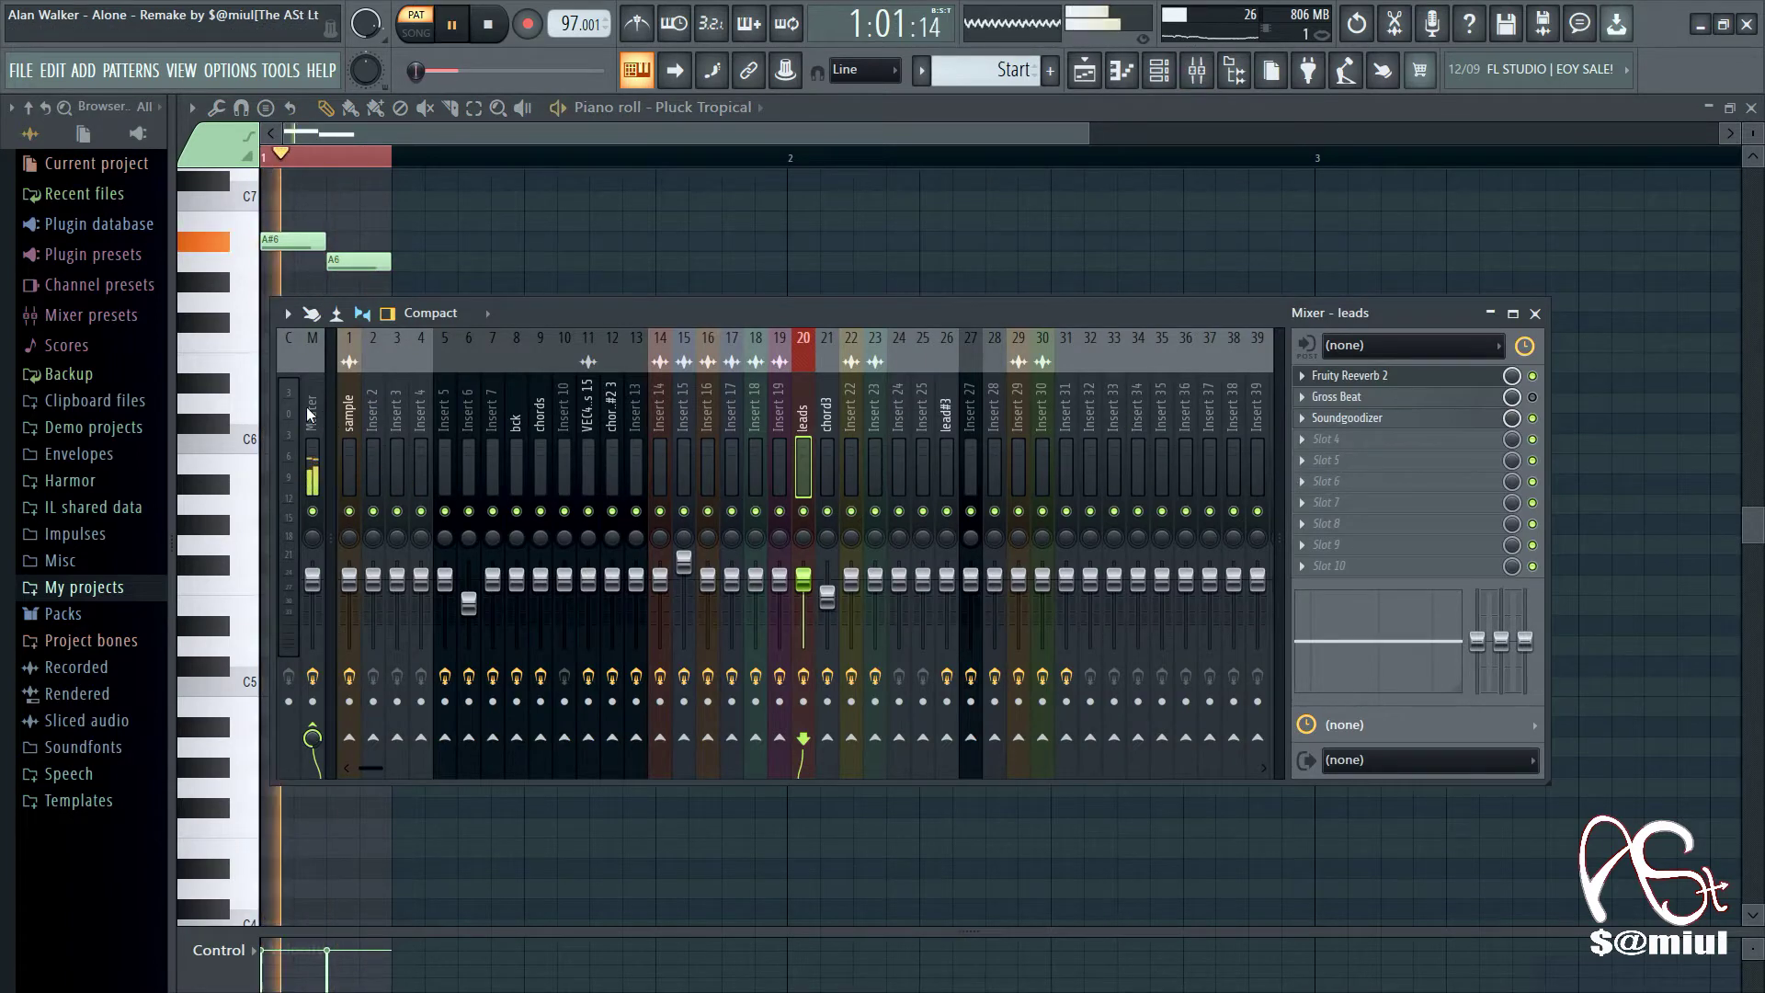
{"action": "left_click", "coordinate": [1534, 314]}
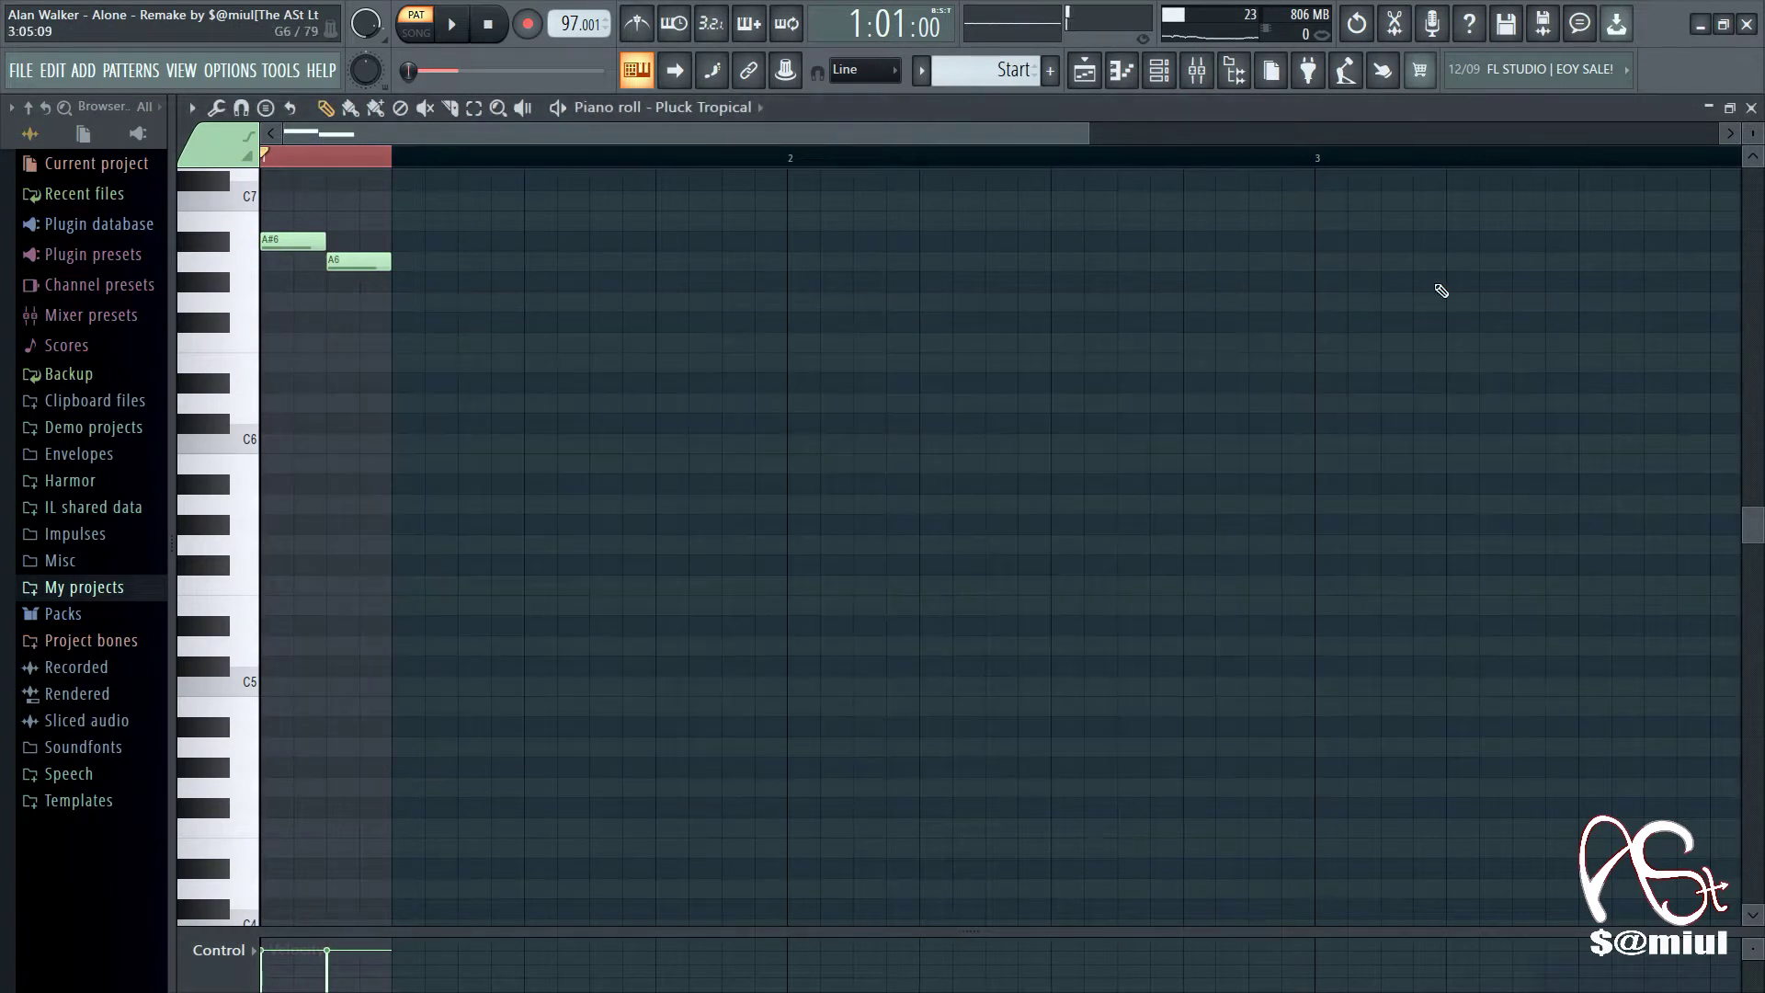
{"action": "left_click", "coordinate": [1156, 77]}
{"action": "key", "text": "space"}
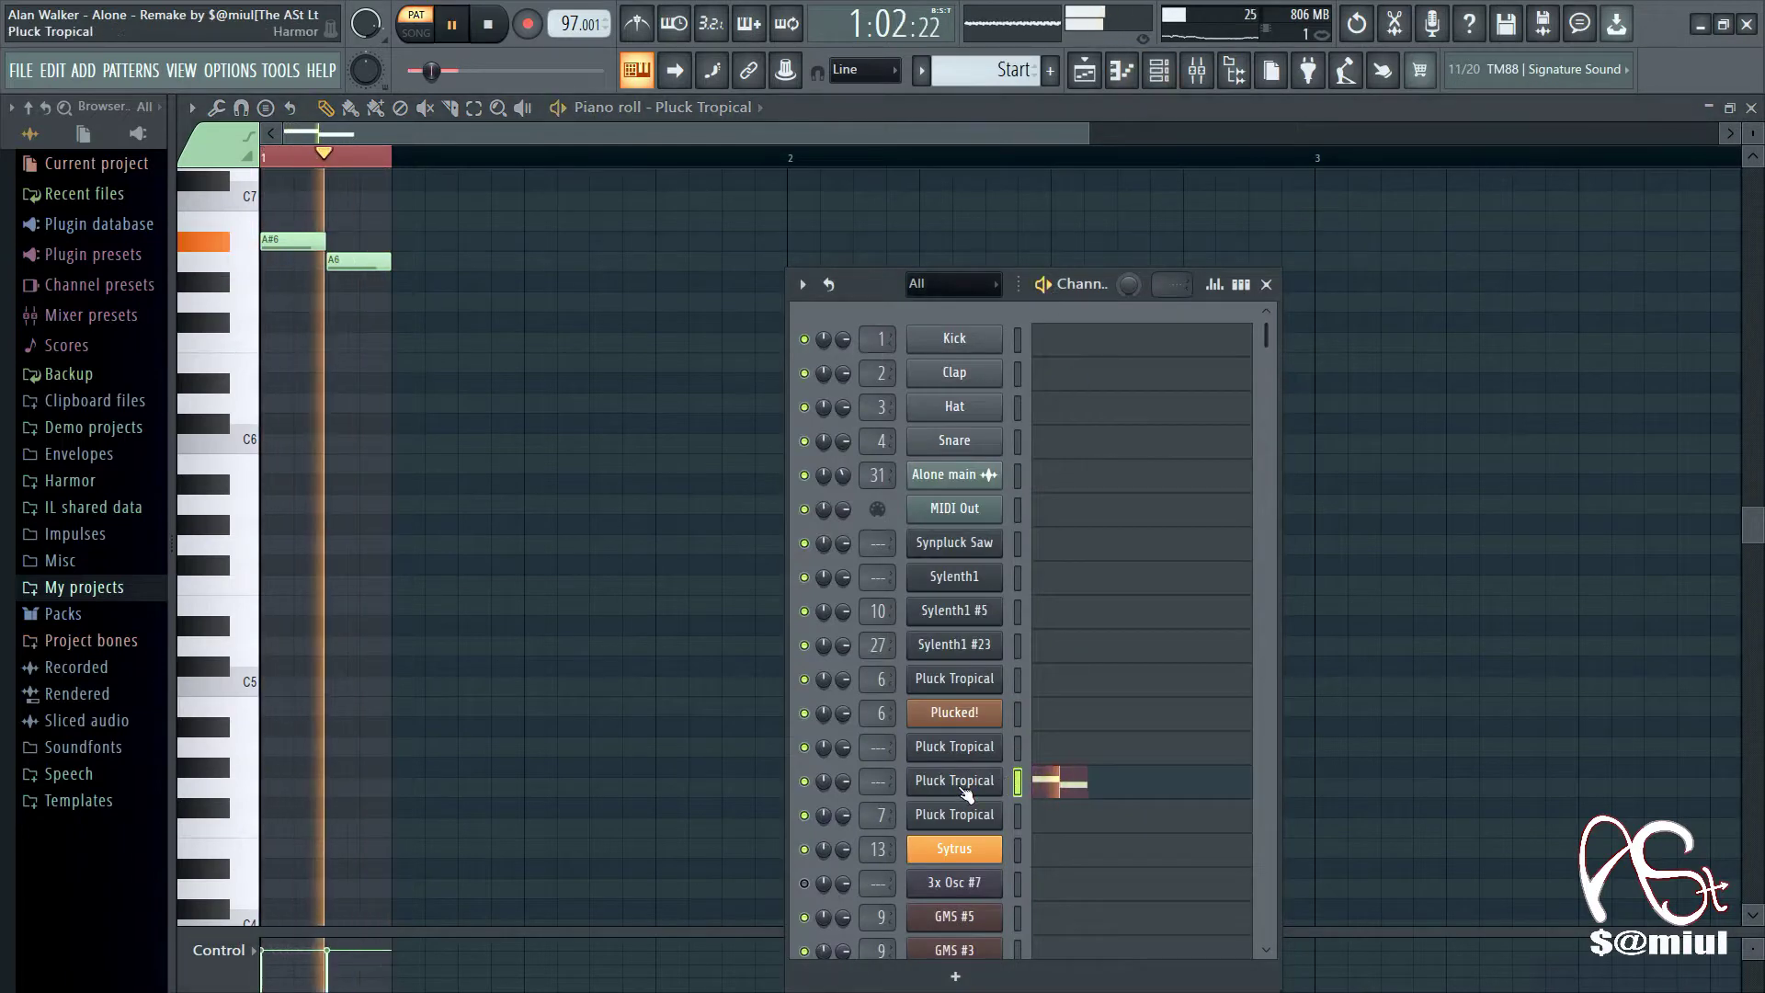
{"action": "left_click", "coordinate": [993, 780]}
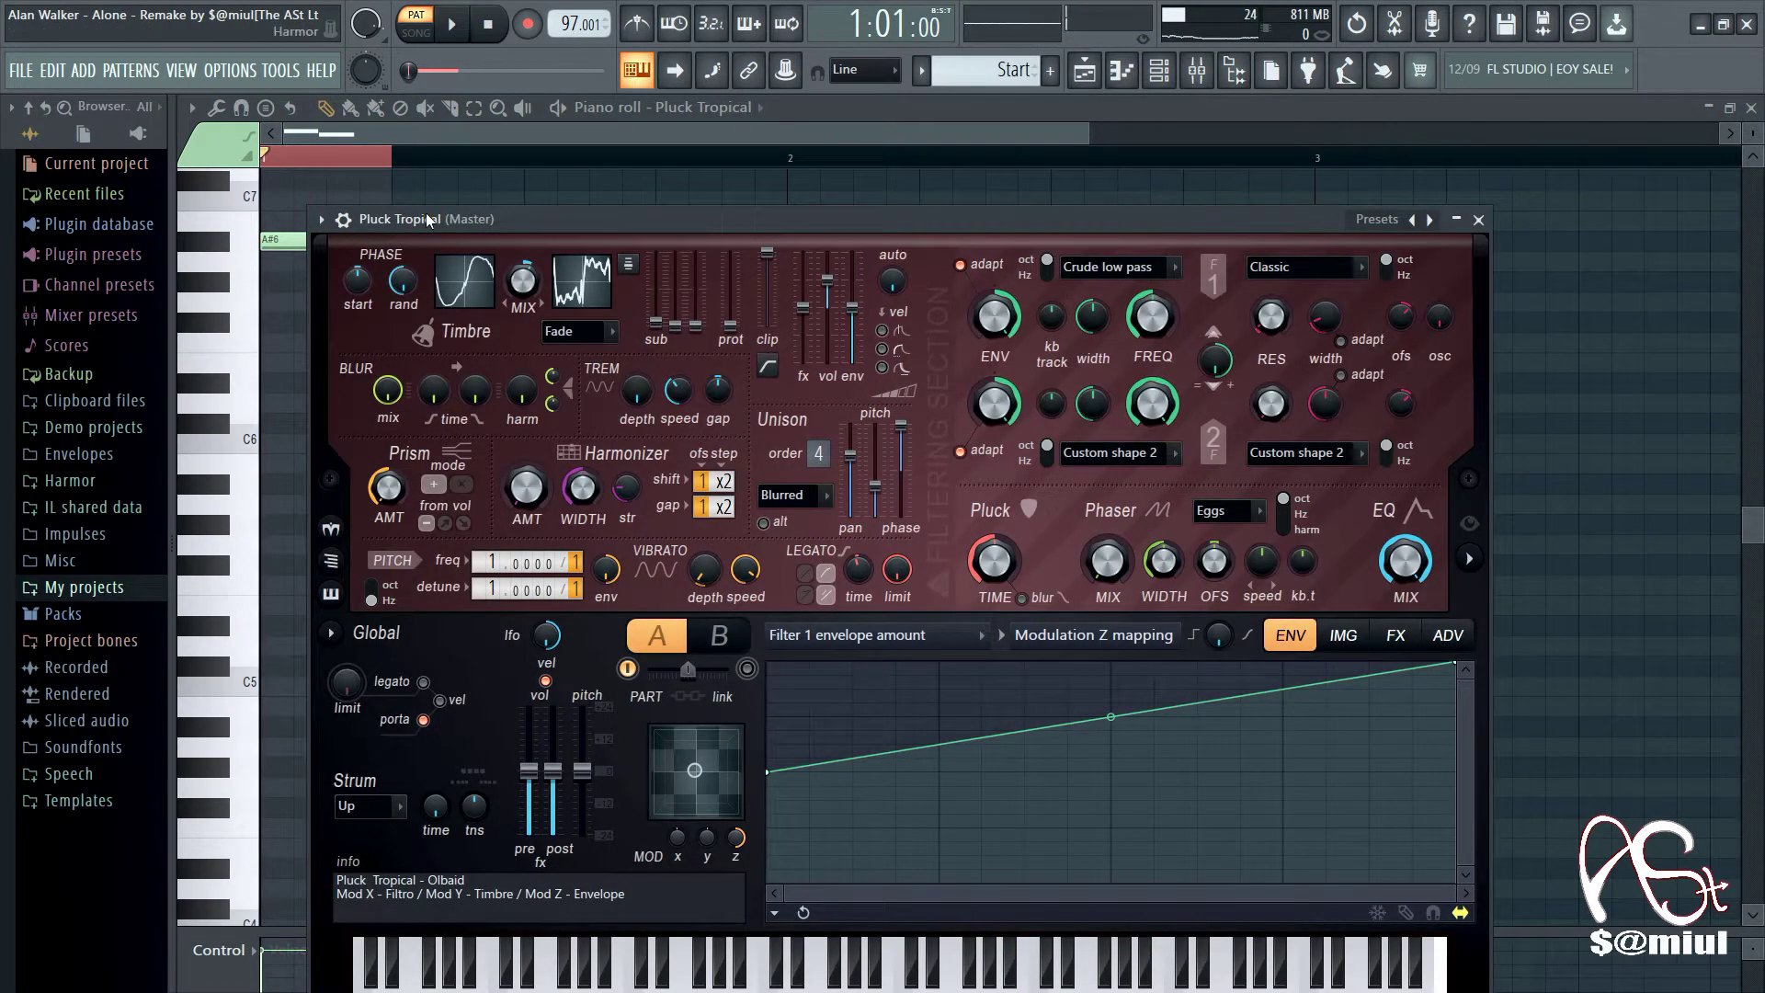
{"action": "left_click", "coordinate": [1478, 220]}
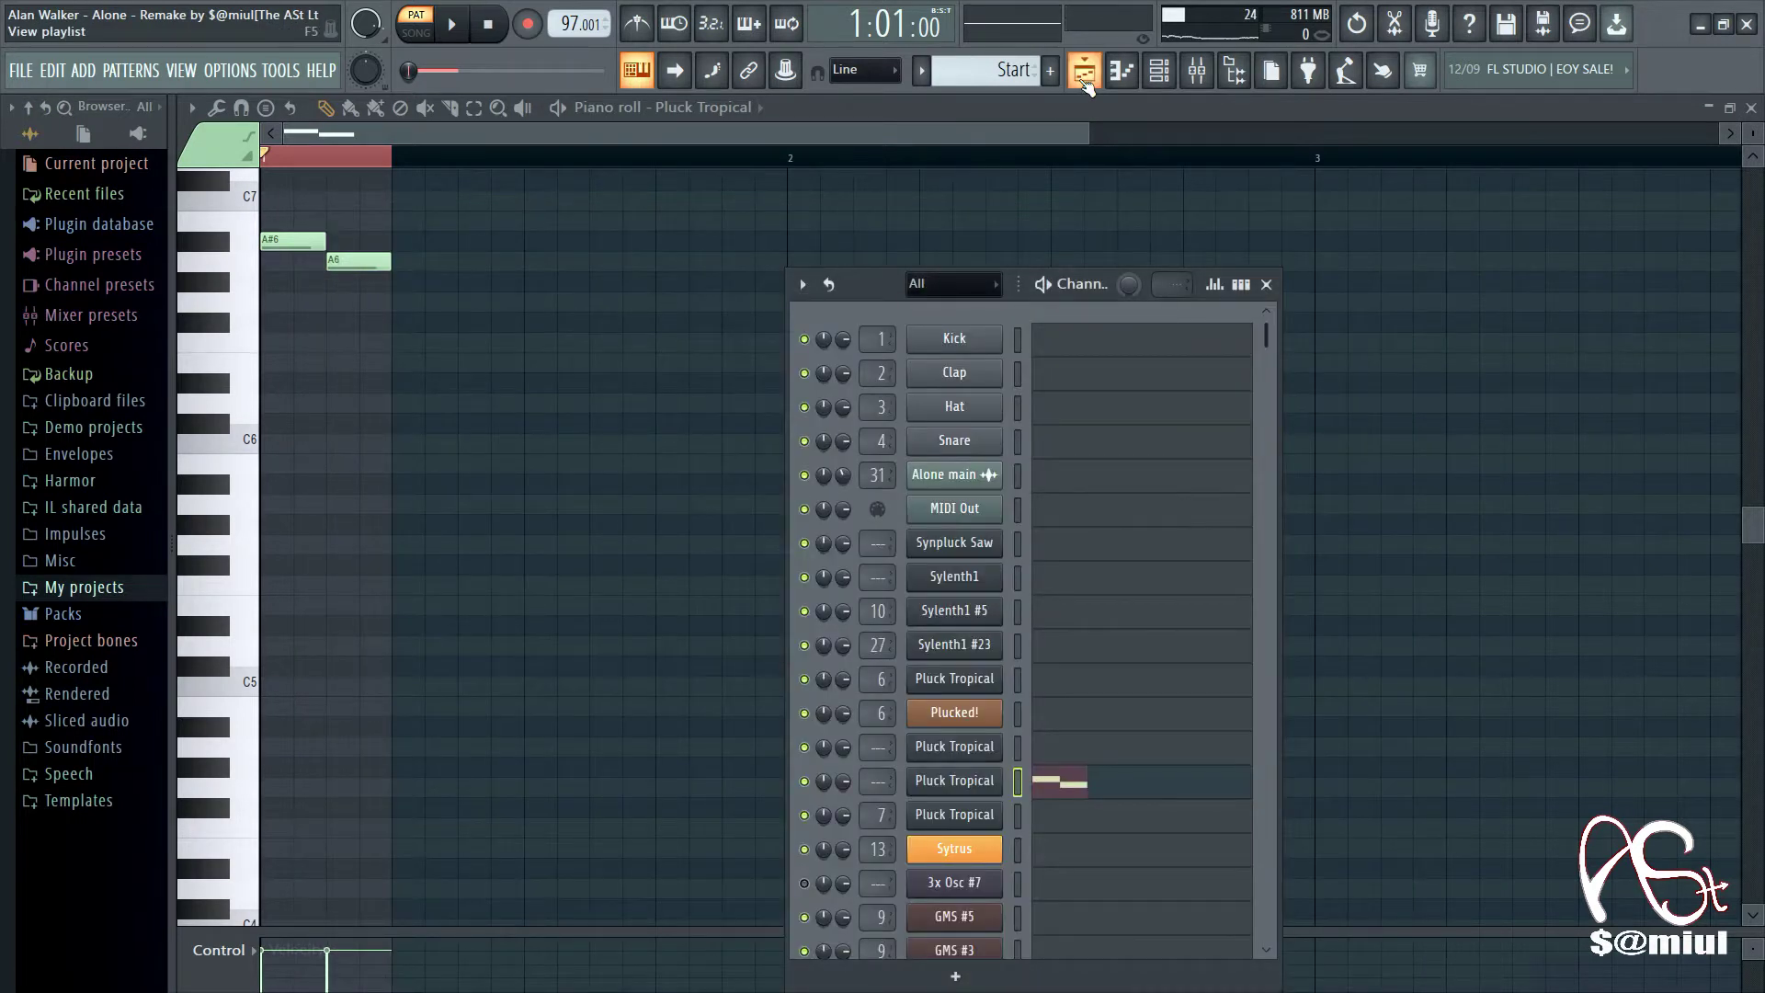
Step: Play the intro lead pattern from Track 4 and examine its full melody in the piano roll
{"action": "left_click", "coordinate": [1085, 79]}
{"action": "left_click", "coordinate": [600, 386]}
{"action": "key", "text": "space"}
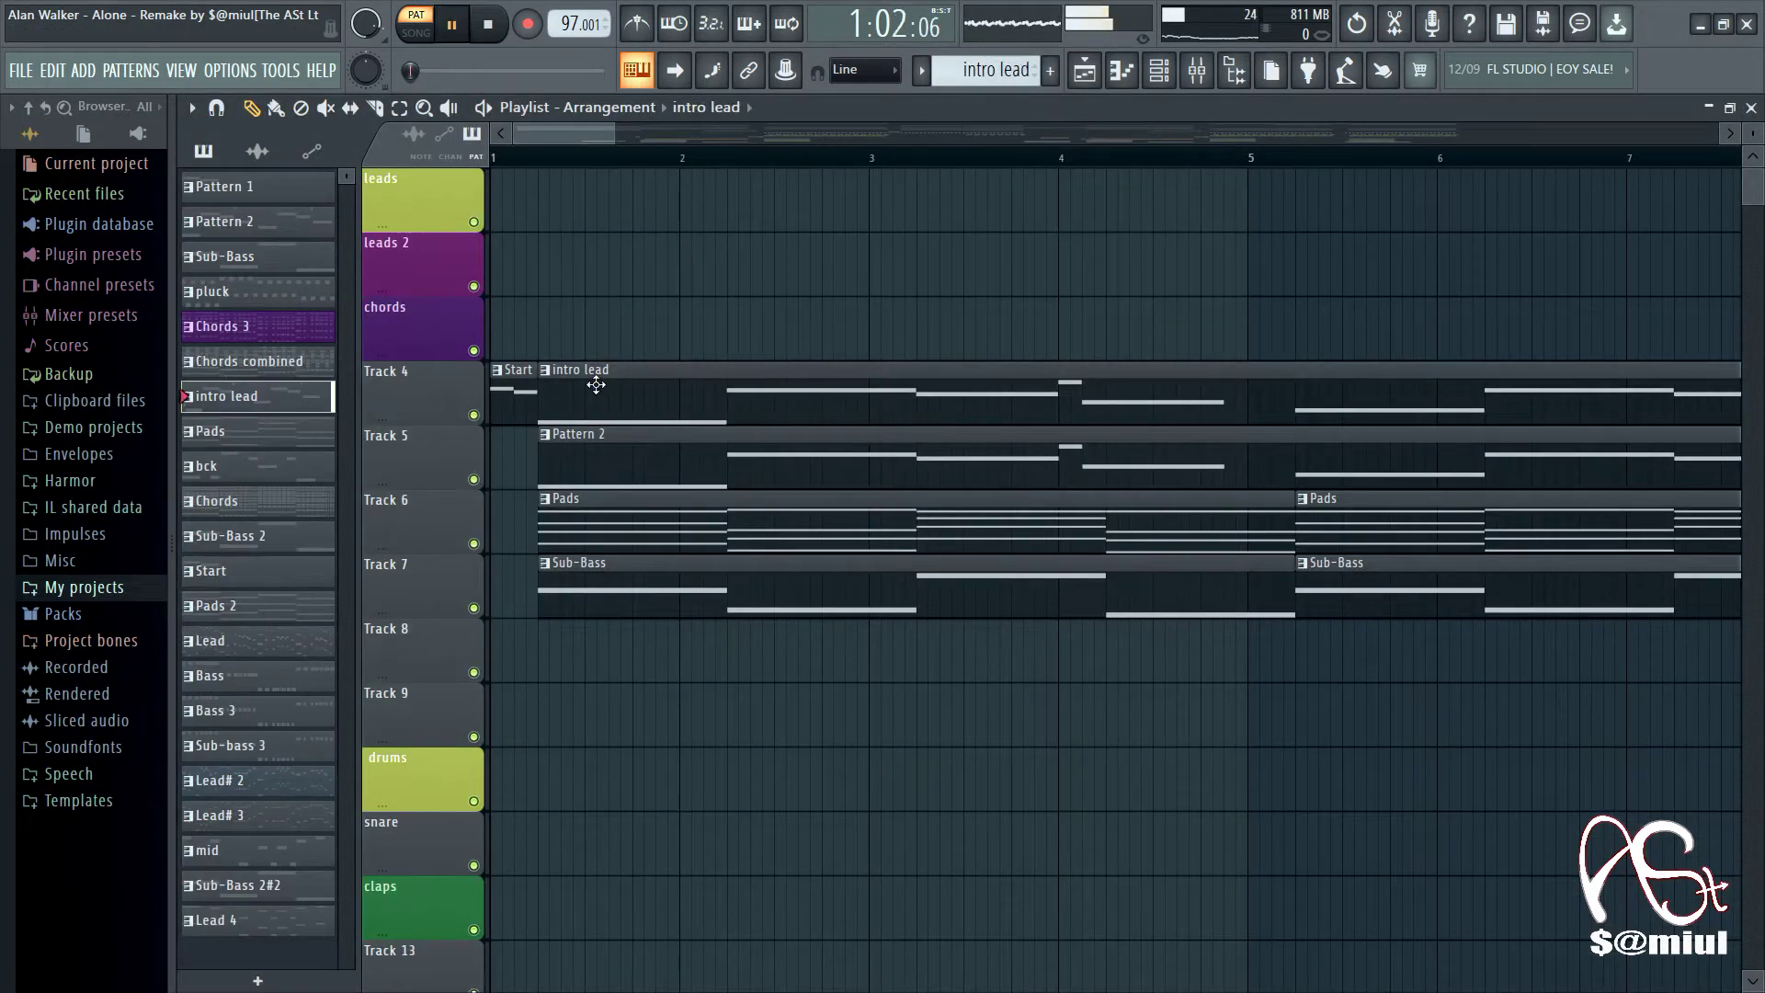
{"action": "double_click", "coordinate": [688, 372]}
{"action": "left_click_drag", "start_coordinate": [627, 137], "coordinate": [1546, 170]}
{"action": "scroll", "coordinate": [432, 303], "scroll_direction": "up", "scroll_amount": 3}
{"action": "key", "text": "space"}
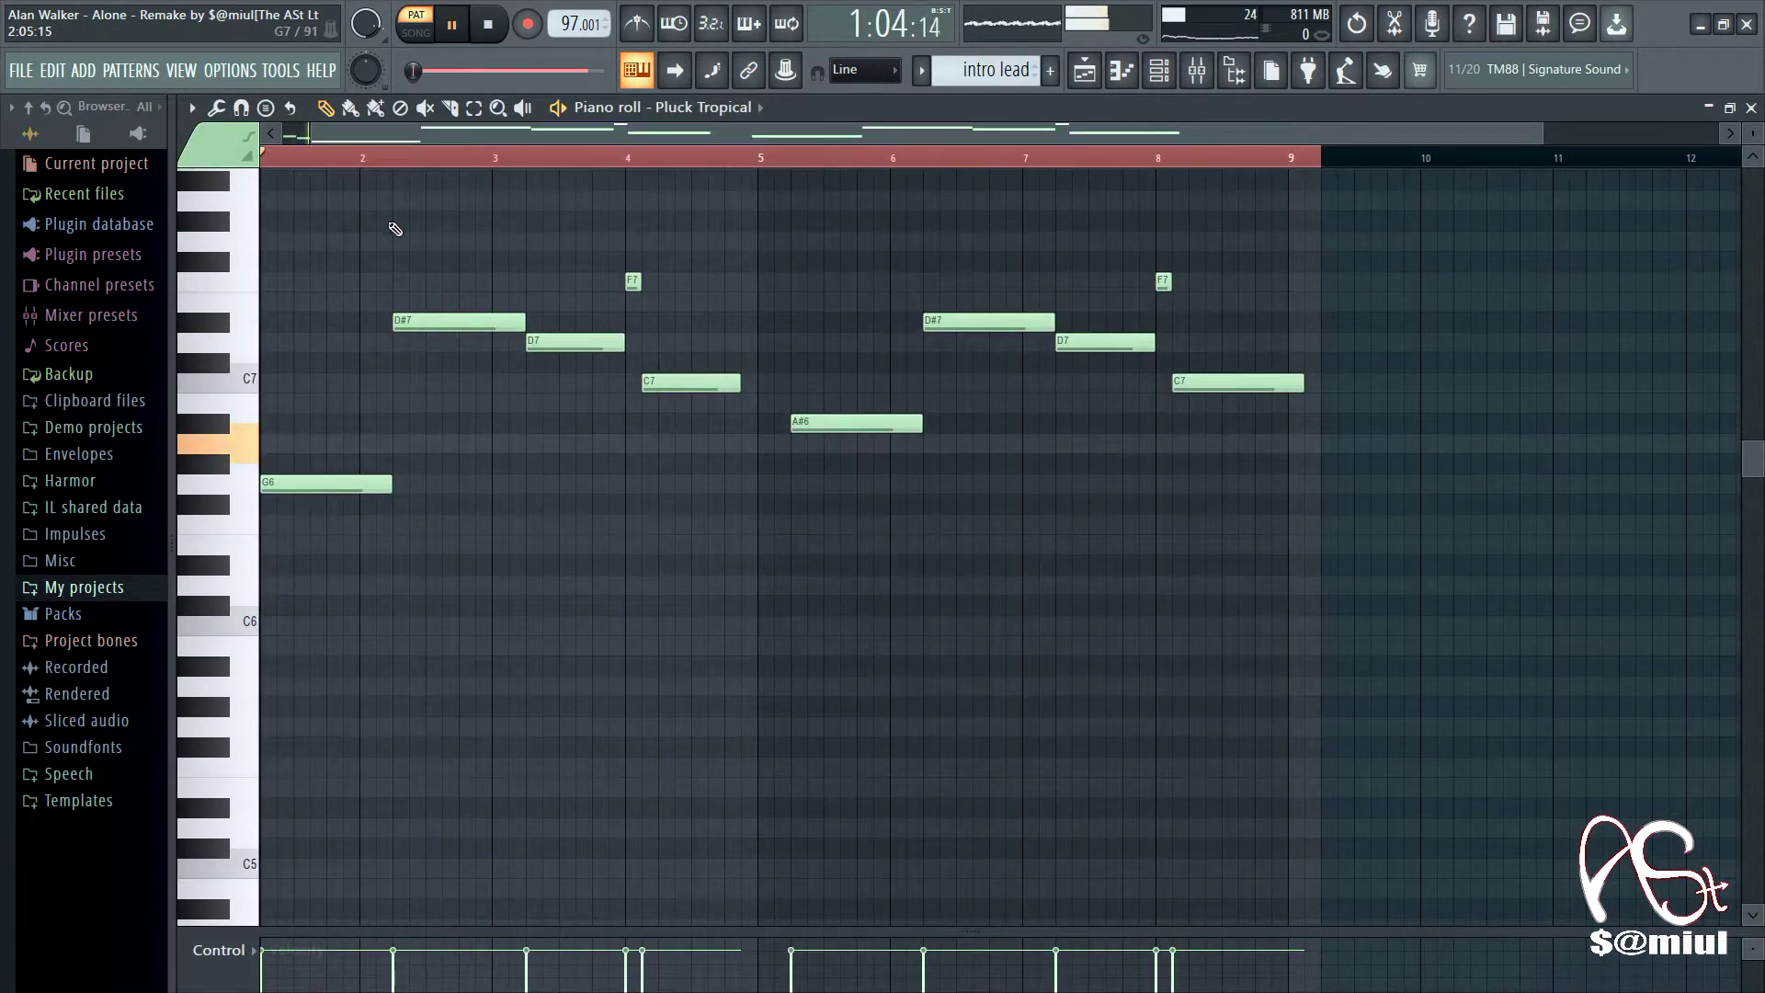
{"action": "left_click_drag", "start_coordinate": [325, 142], "coordinate": [300, 142]}
{"action": "key", "text": "space"}
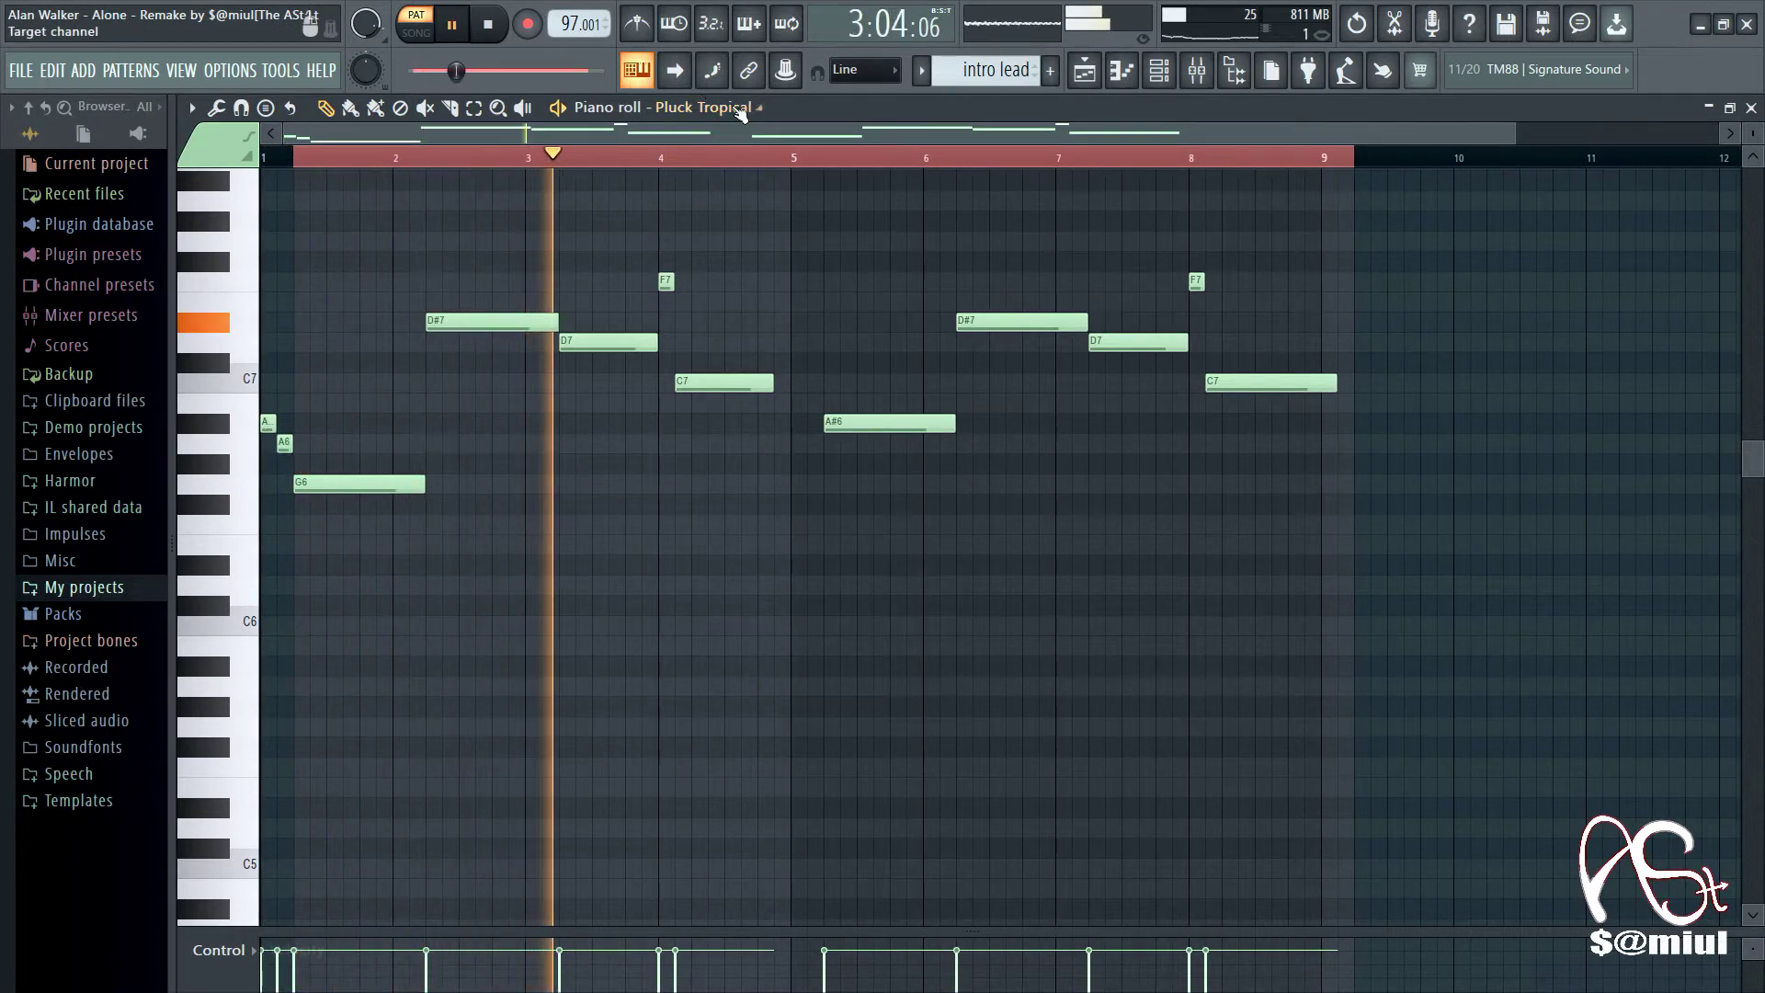
Step: Open Pattern 2 from Track 5 in the piano roll and inspect the preset of its Synpluck Saw instrument
{"action": "left_click", "coordinate": [1116, 71]}
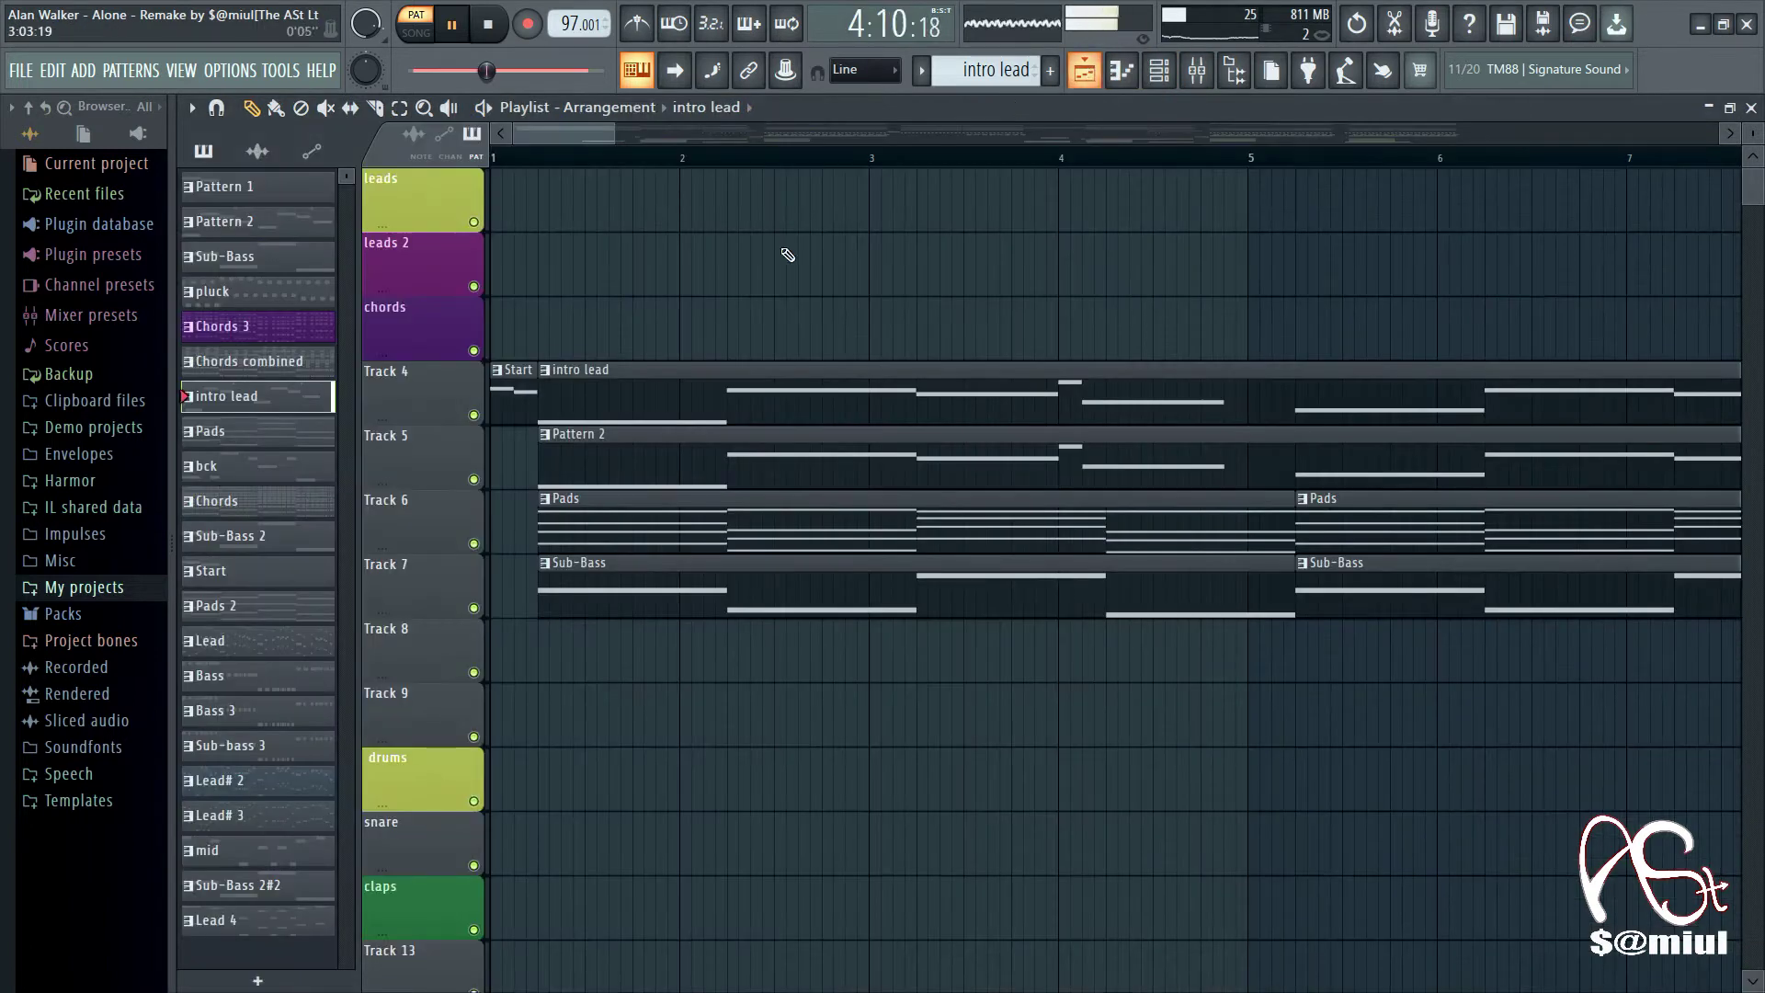
{"action": "double_click", "coordinate": [623, 448]}
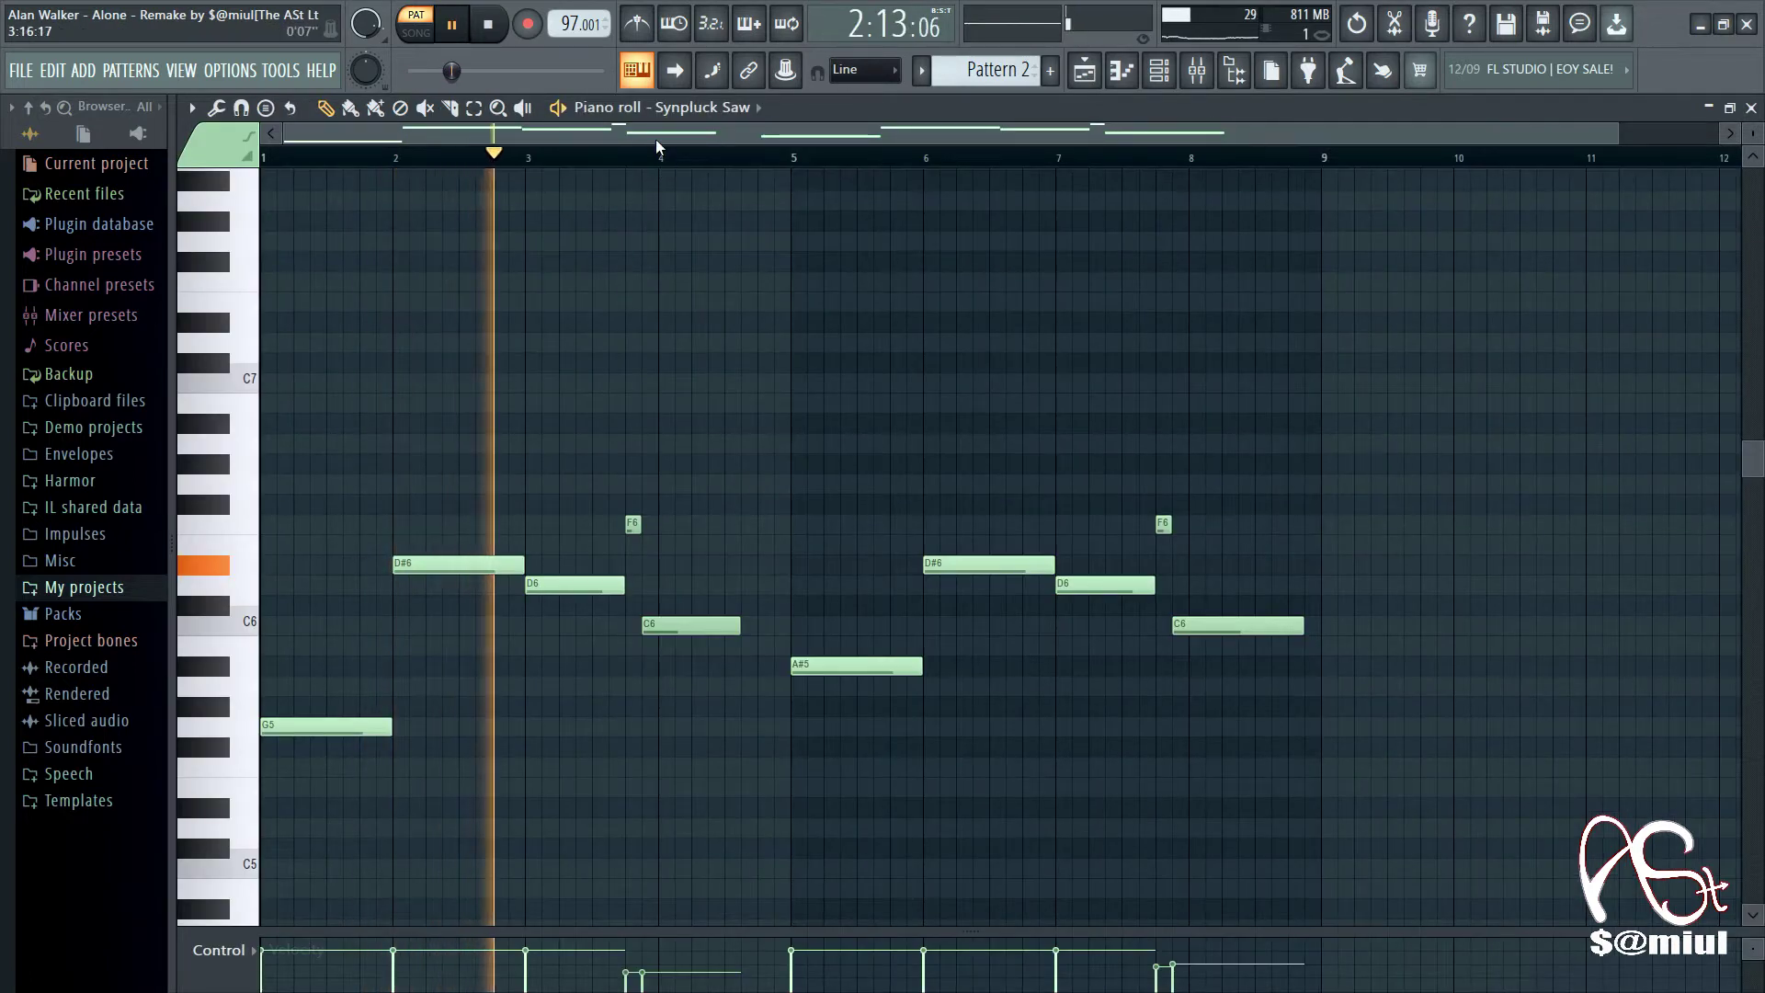
{"action": "left_click", "coordinate": [1169, 78]}
{"action": "left_click", "coordinate": [953, 543]}
{"action": "left_click_drag", "start_coordinate": [828, 135], "coordinate": [909, 164]}
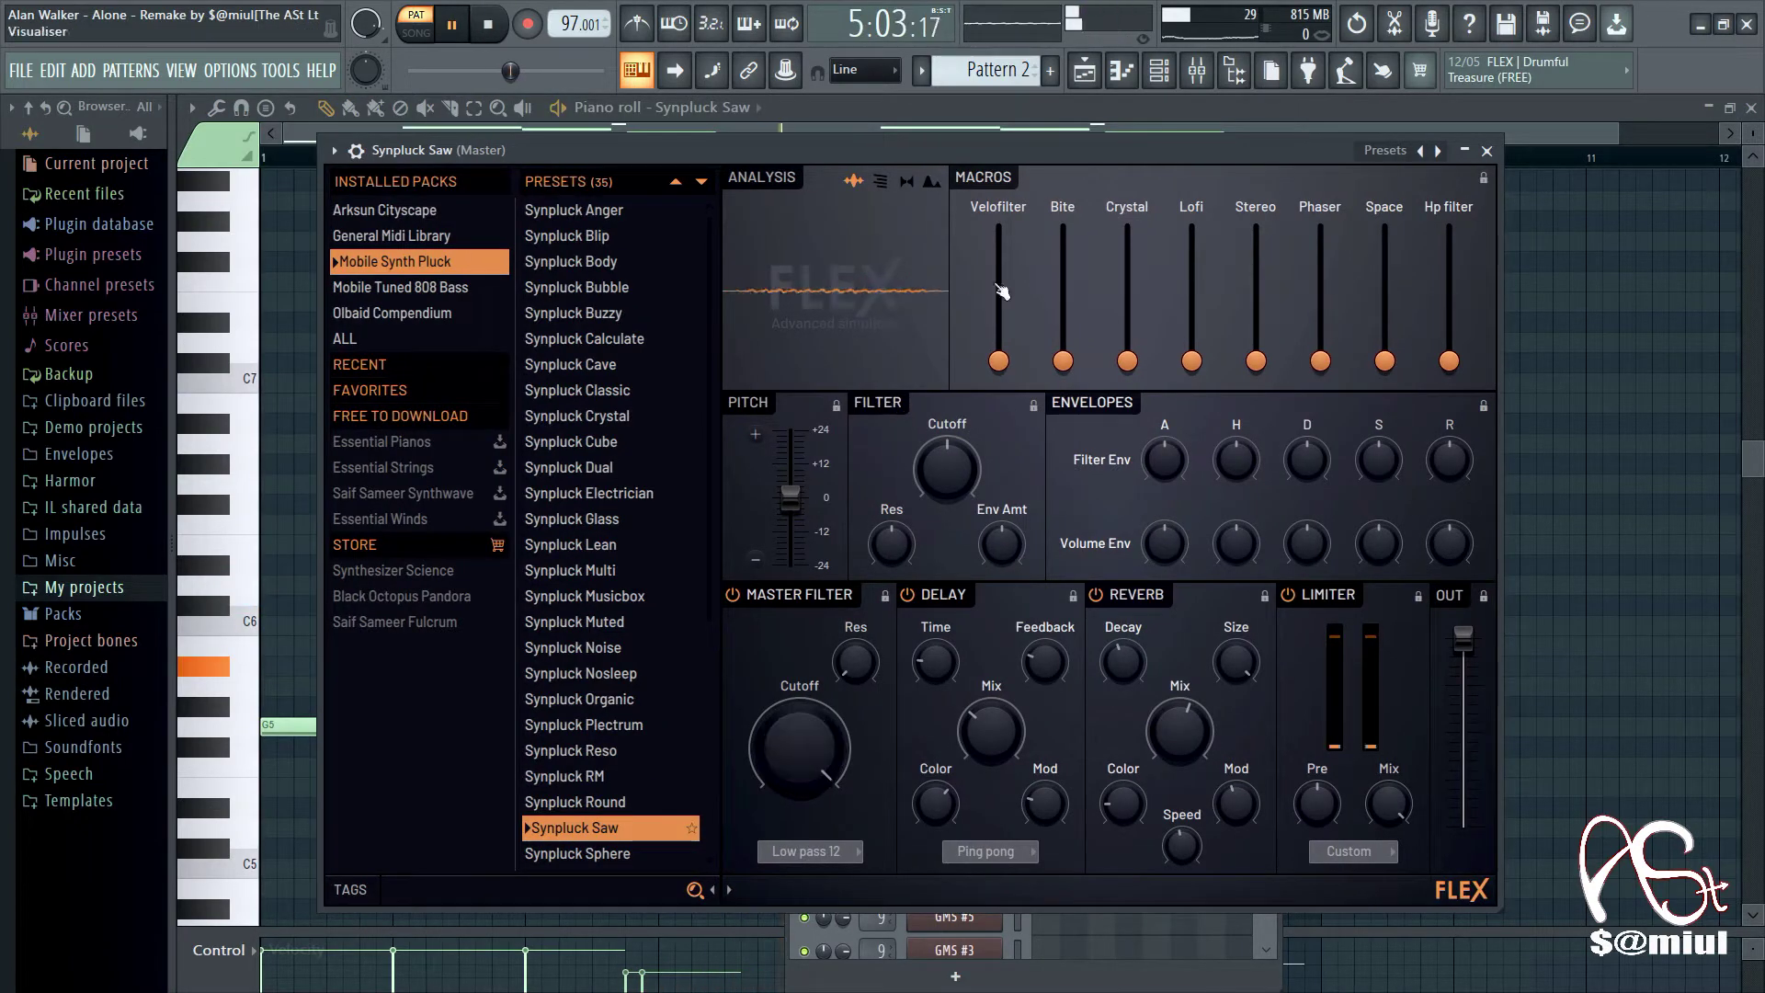
{"action": "left_click", "coordinate": [1486, 151]}
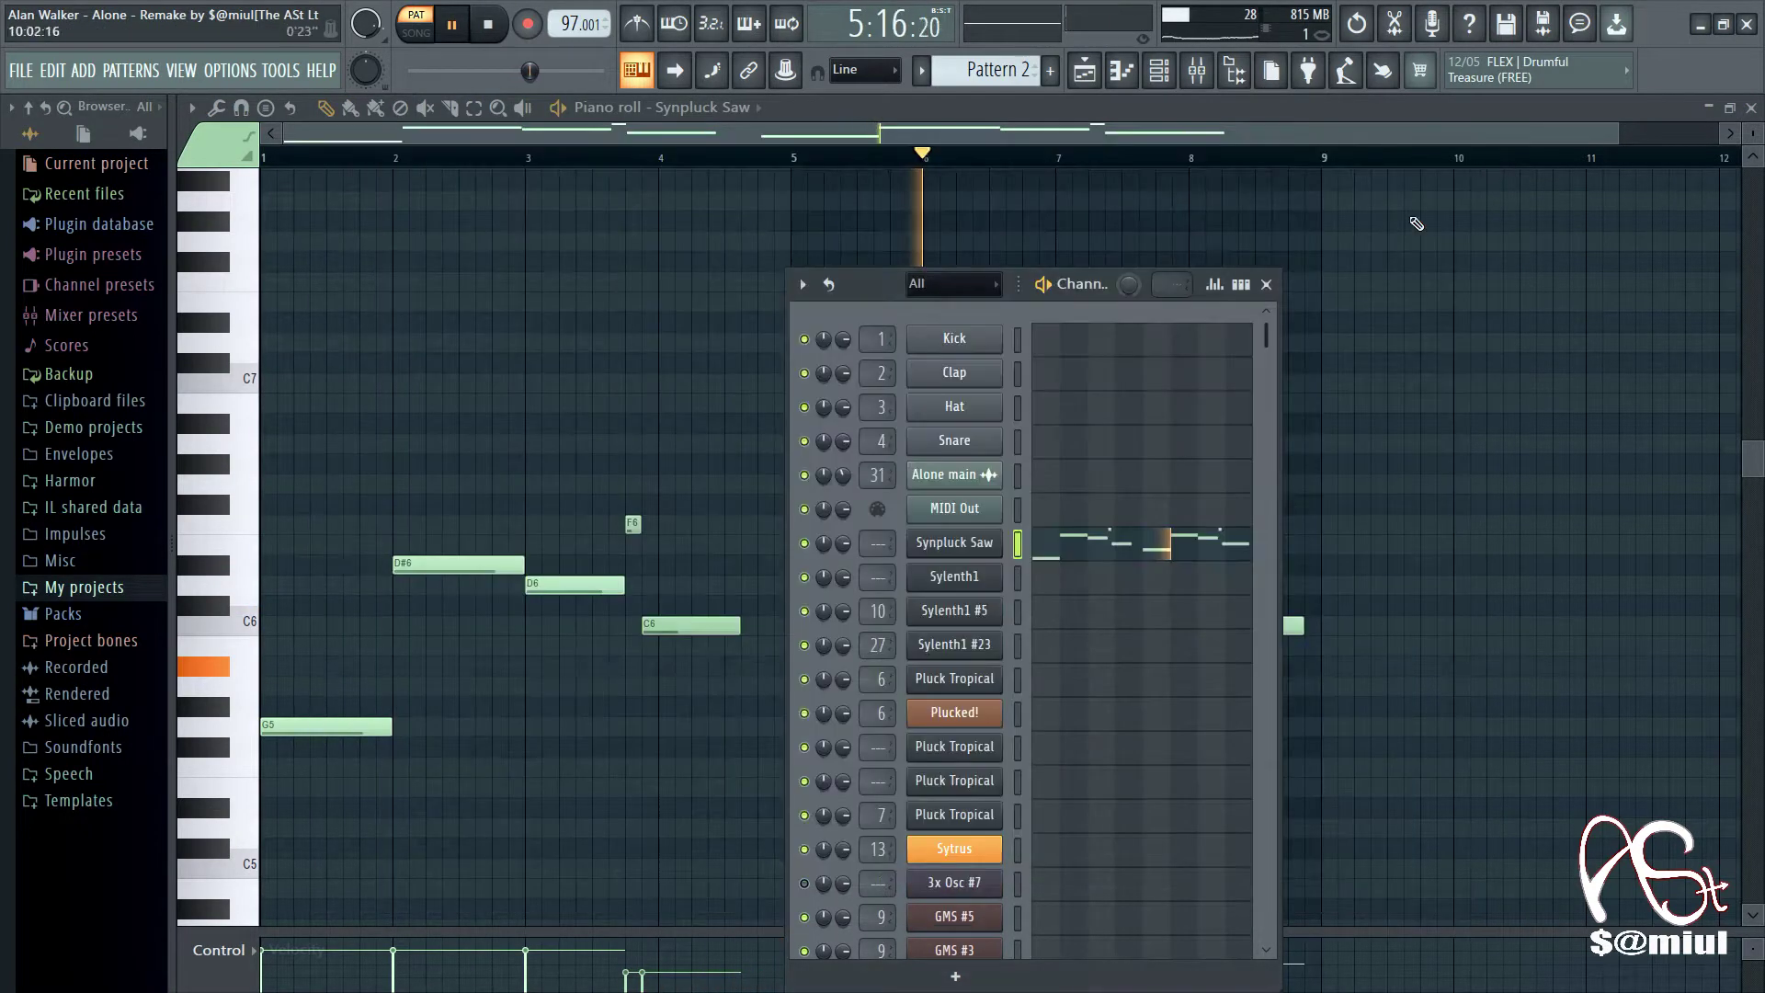
{"action": "left_click", "coordinate": [1263, 284]}
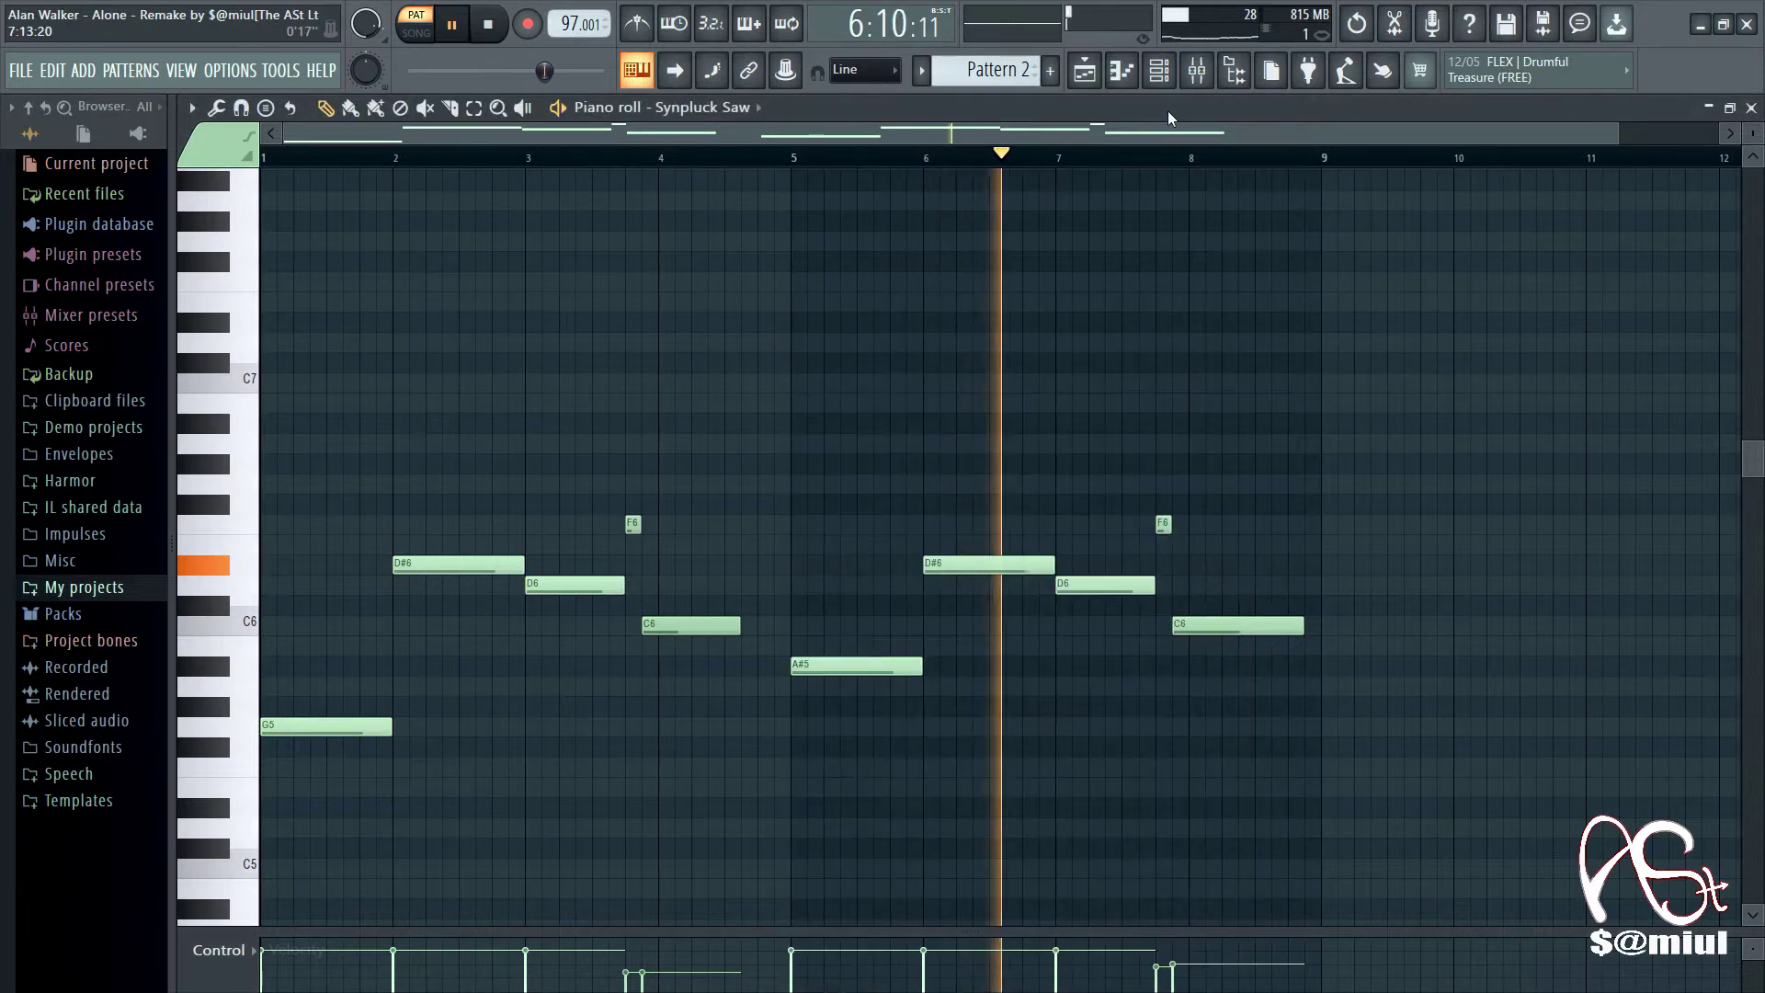
Step: Check the effects on the mixer's Master track and return to the playlist
{"action": "left_click", "coordinate": [1206, 81]}
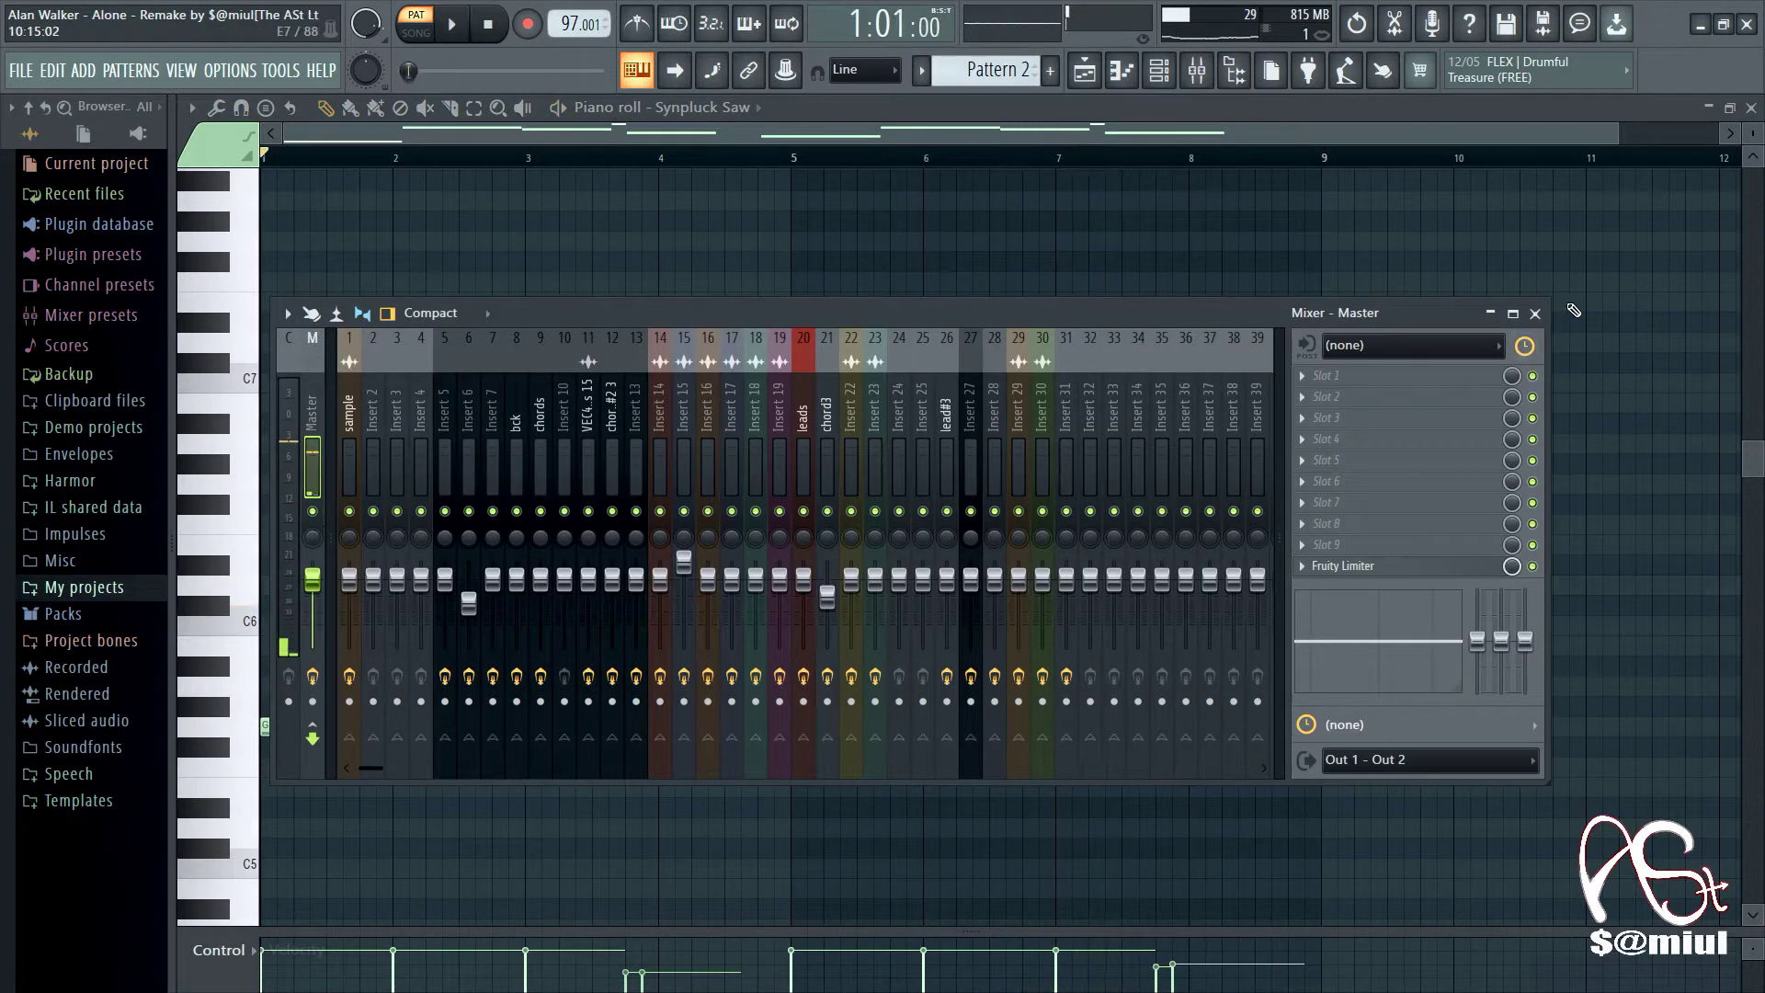
{"action": "left_click", "coordinate": [1535, 315]}
{"action": "key", "text": "space"}
{"action": "key", "text": "F5"}
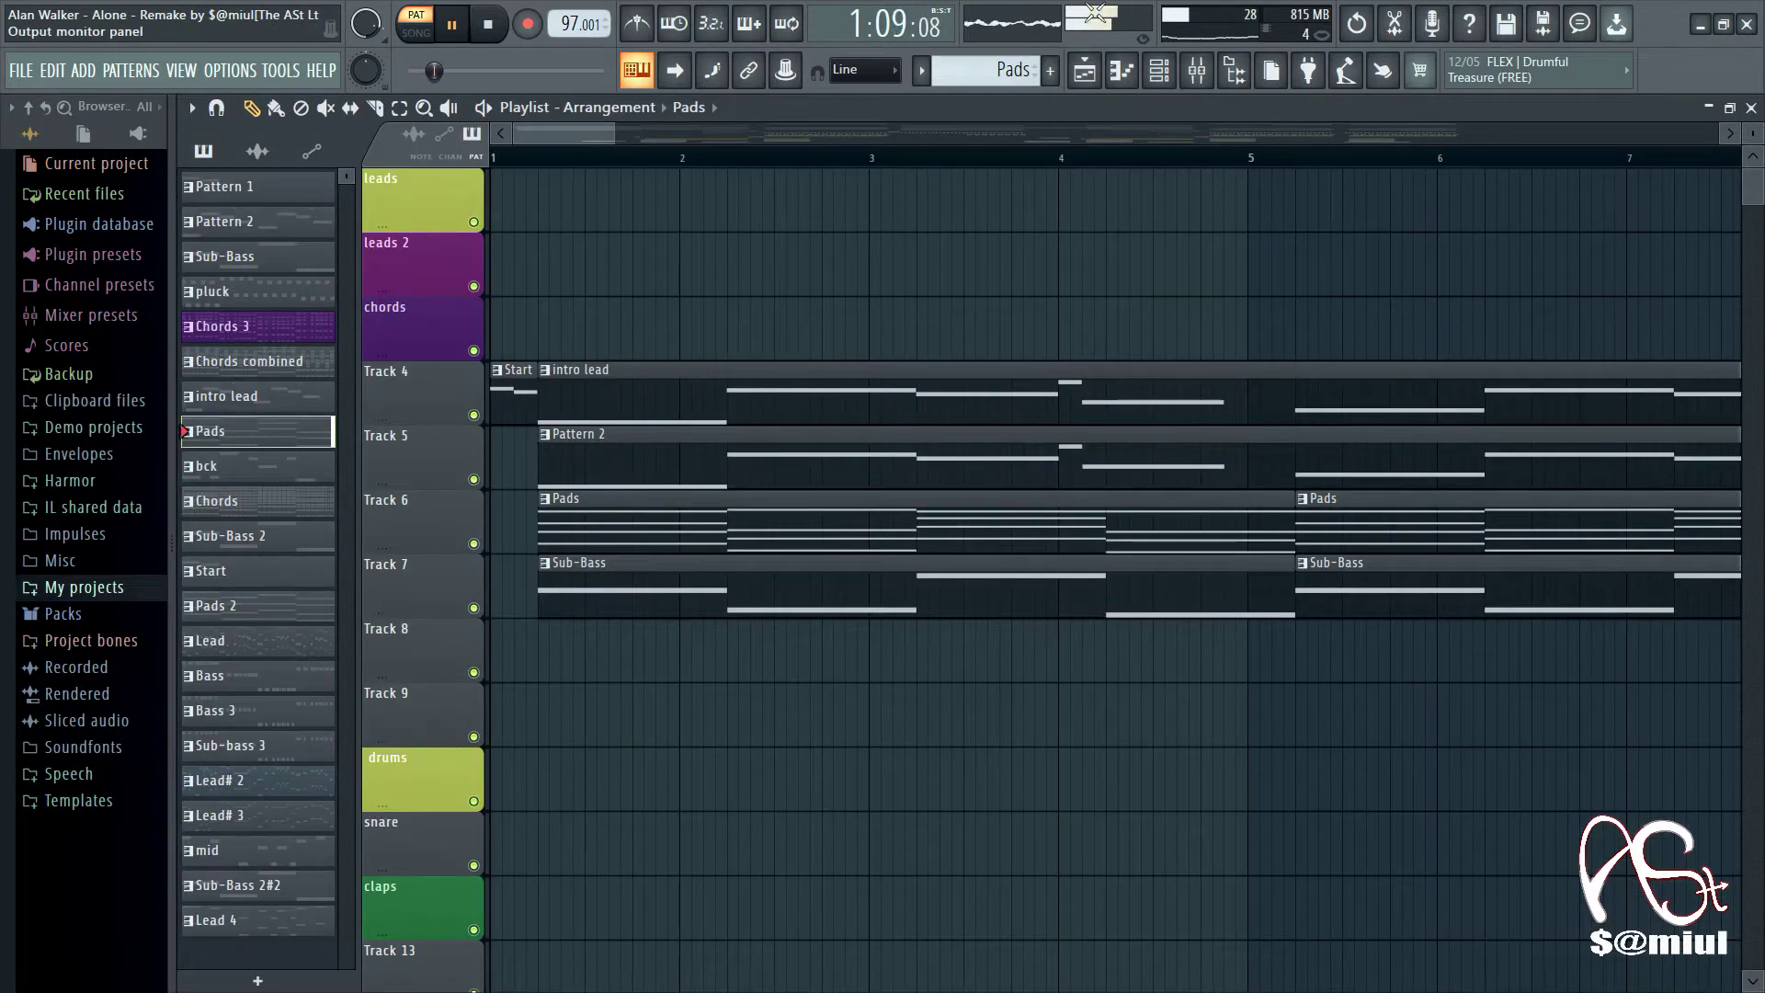
Step: Inspect the Pluck Tropical synth settings used by the Pads pattern
{"action": "left_click", "coordinate": [1164, 71]}
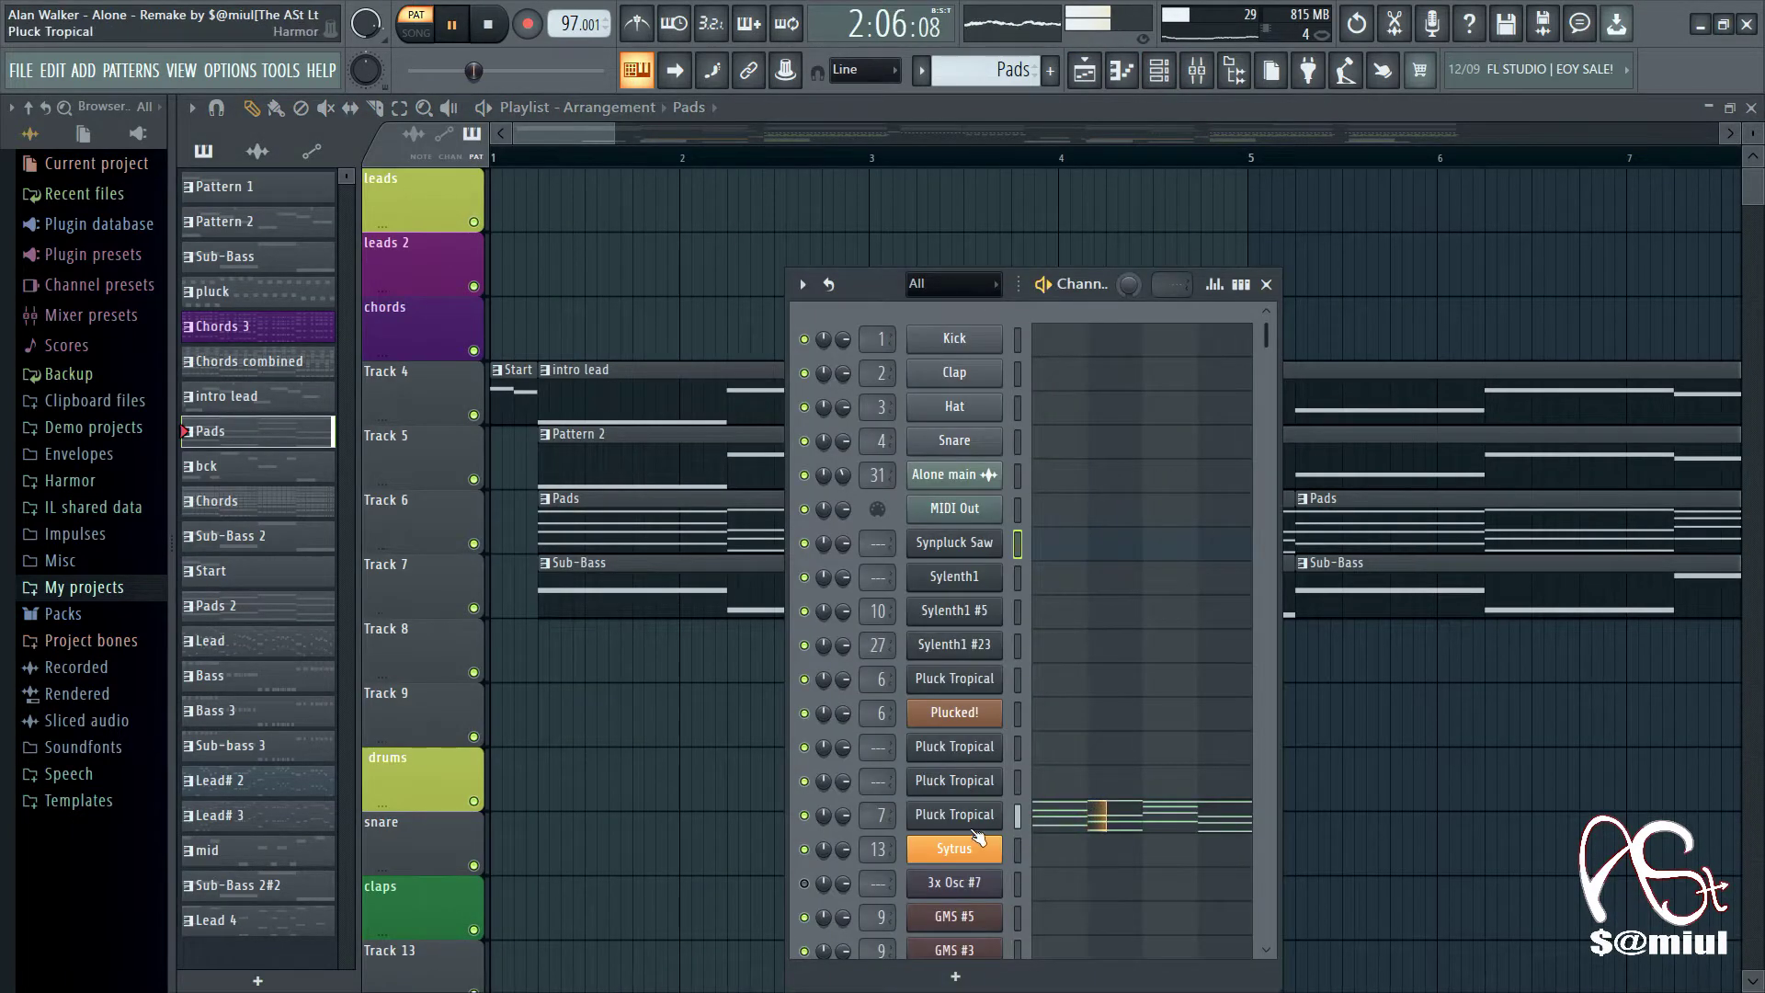
{"action": "left_click", "coordinate": [976, 815]}
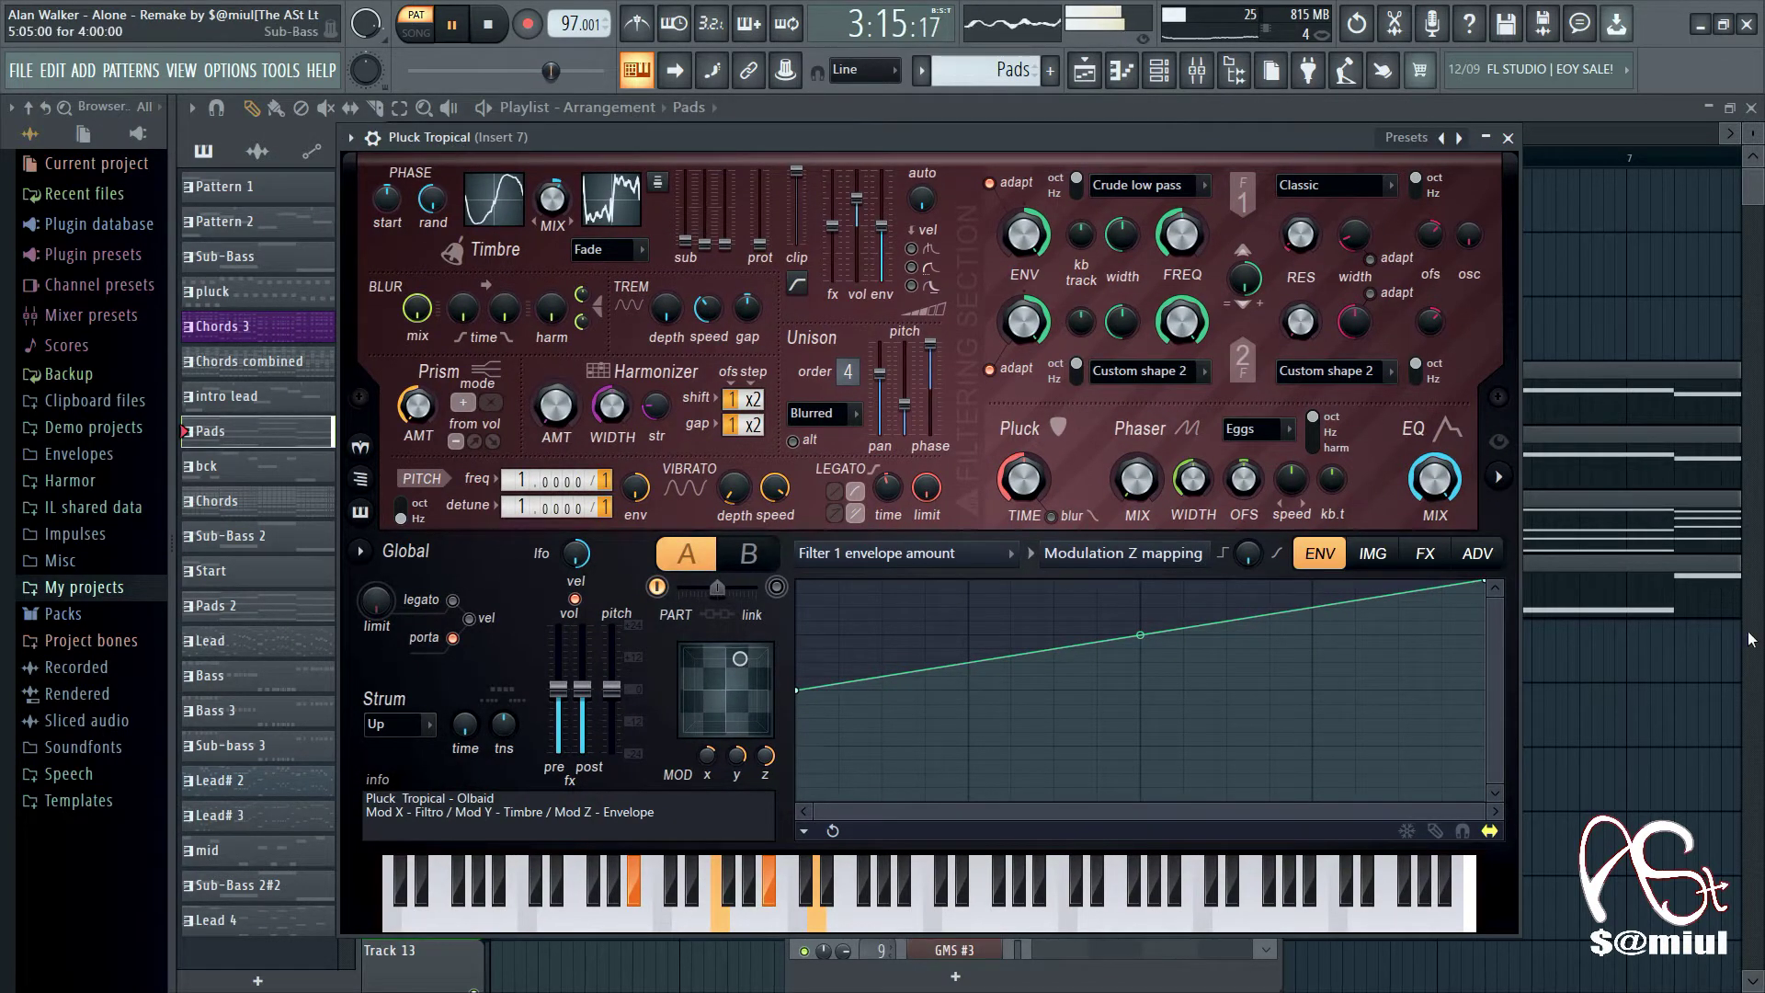
{"action": "left_click", "coordinate": [1508, 140]}
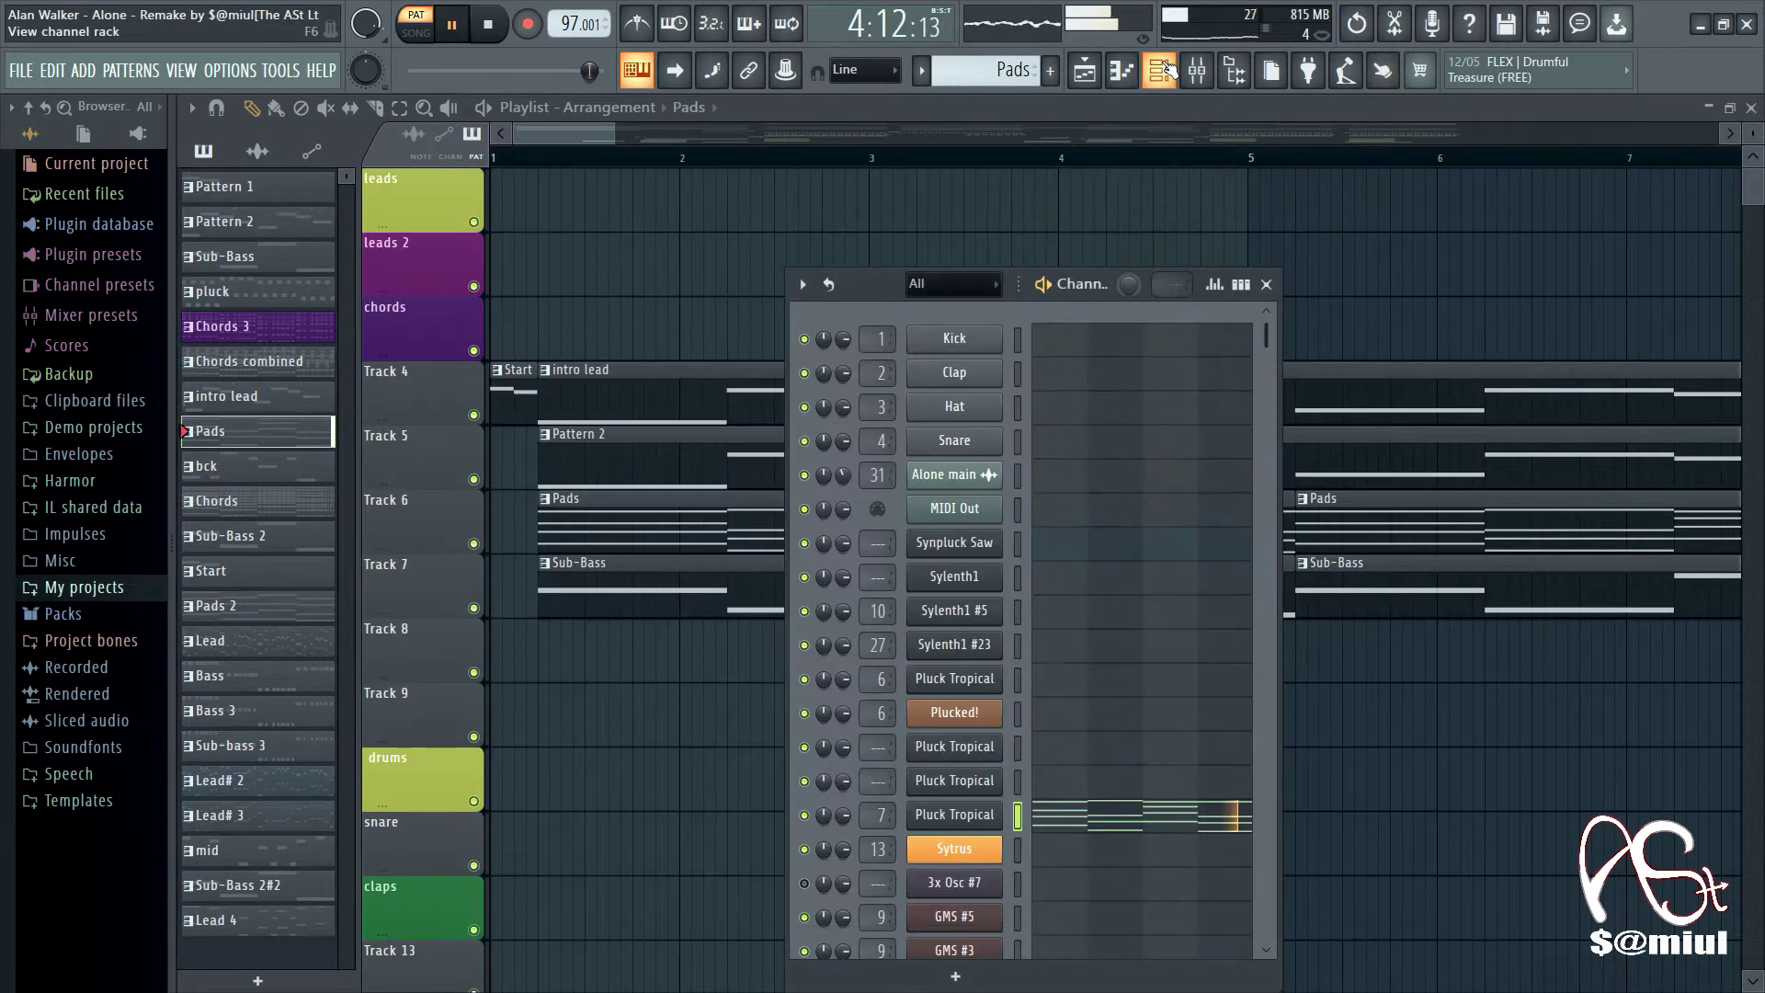
Step: Inspect the Fruity parametric EQ 2 curve on the Pads pattern's mixer track, Insert 7
{"action": "left_click", "coordinate": [1195, 71]}
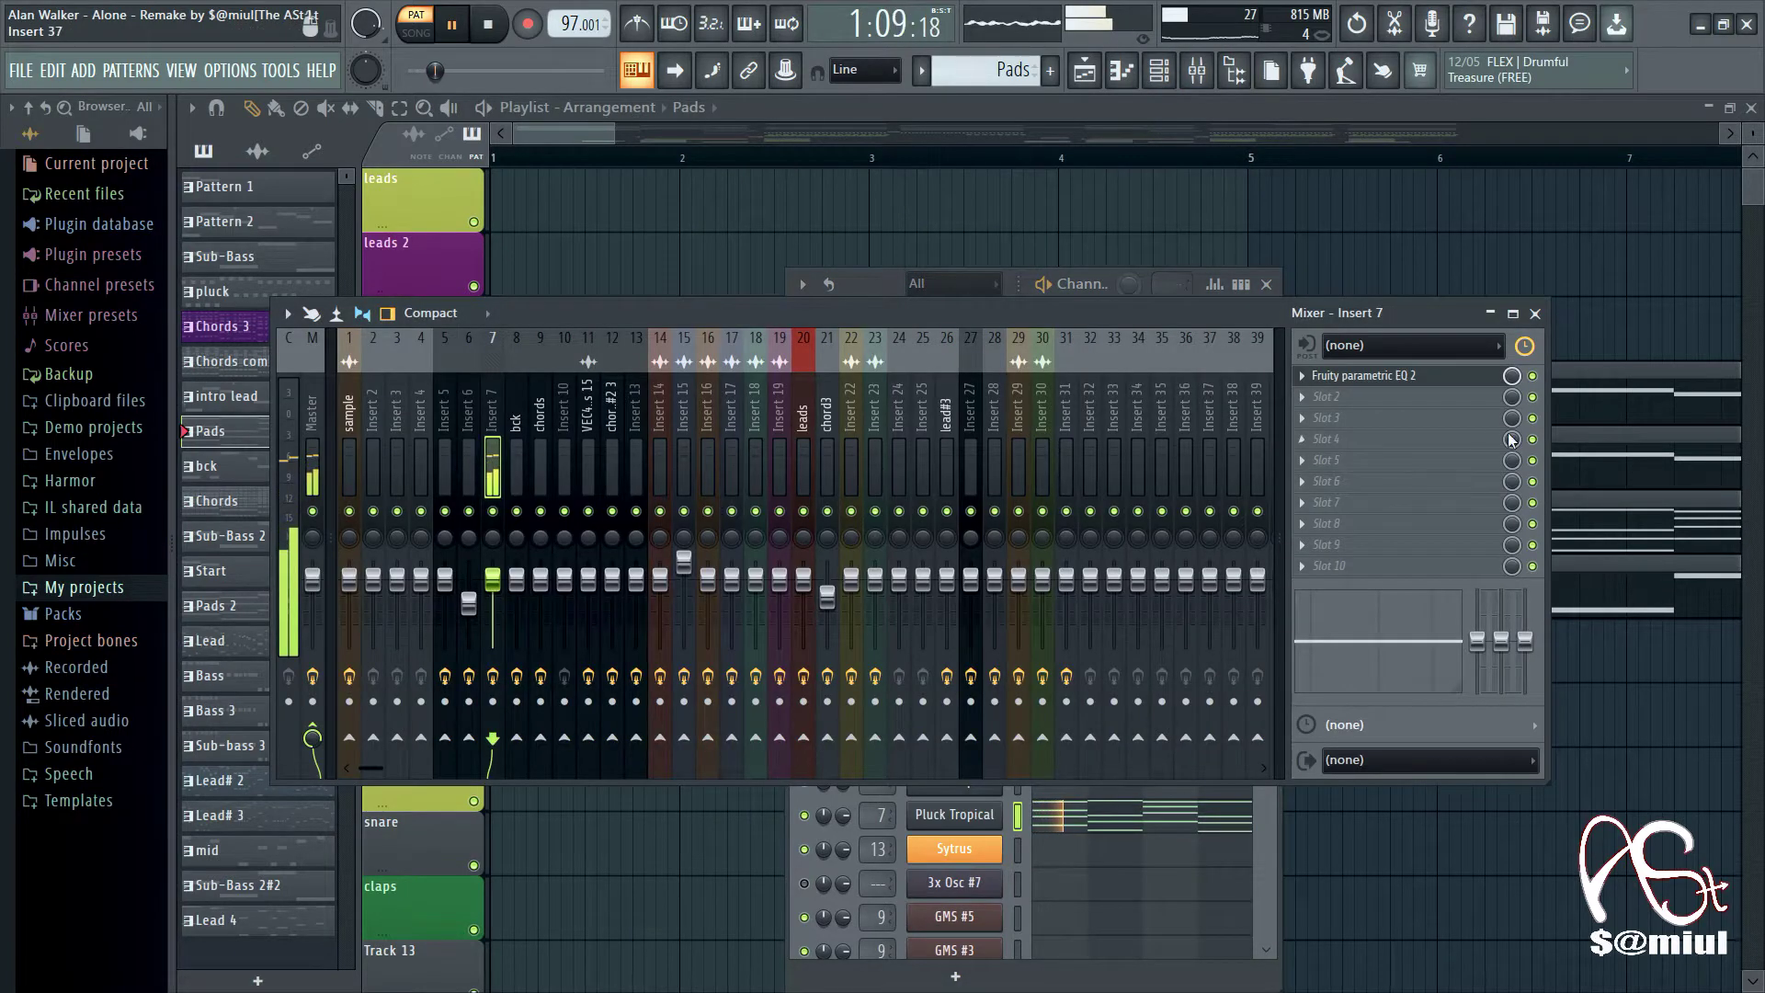
{"action": "left_click", "coordinate": [1379, 377]}
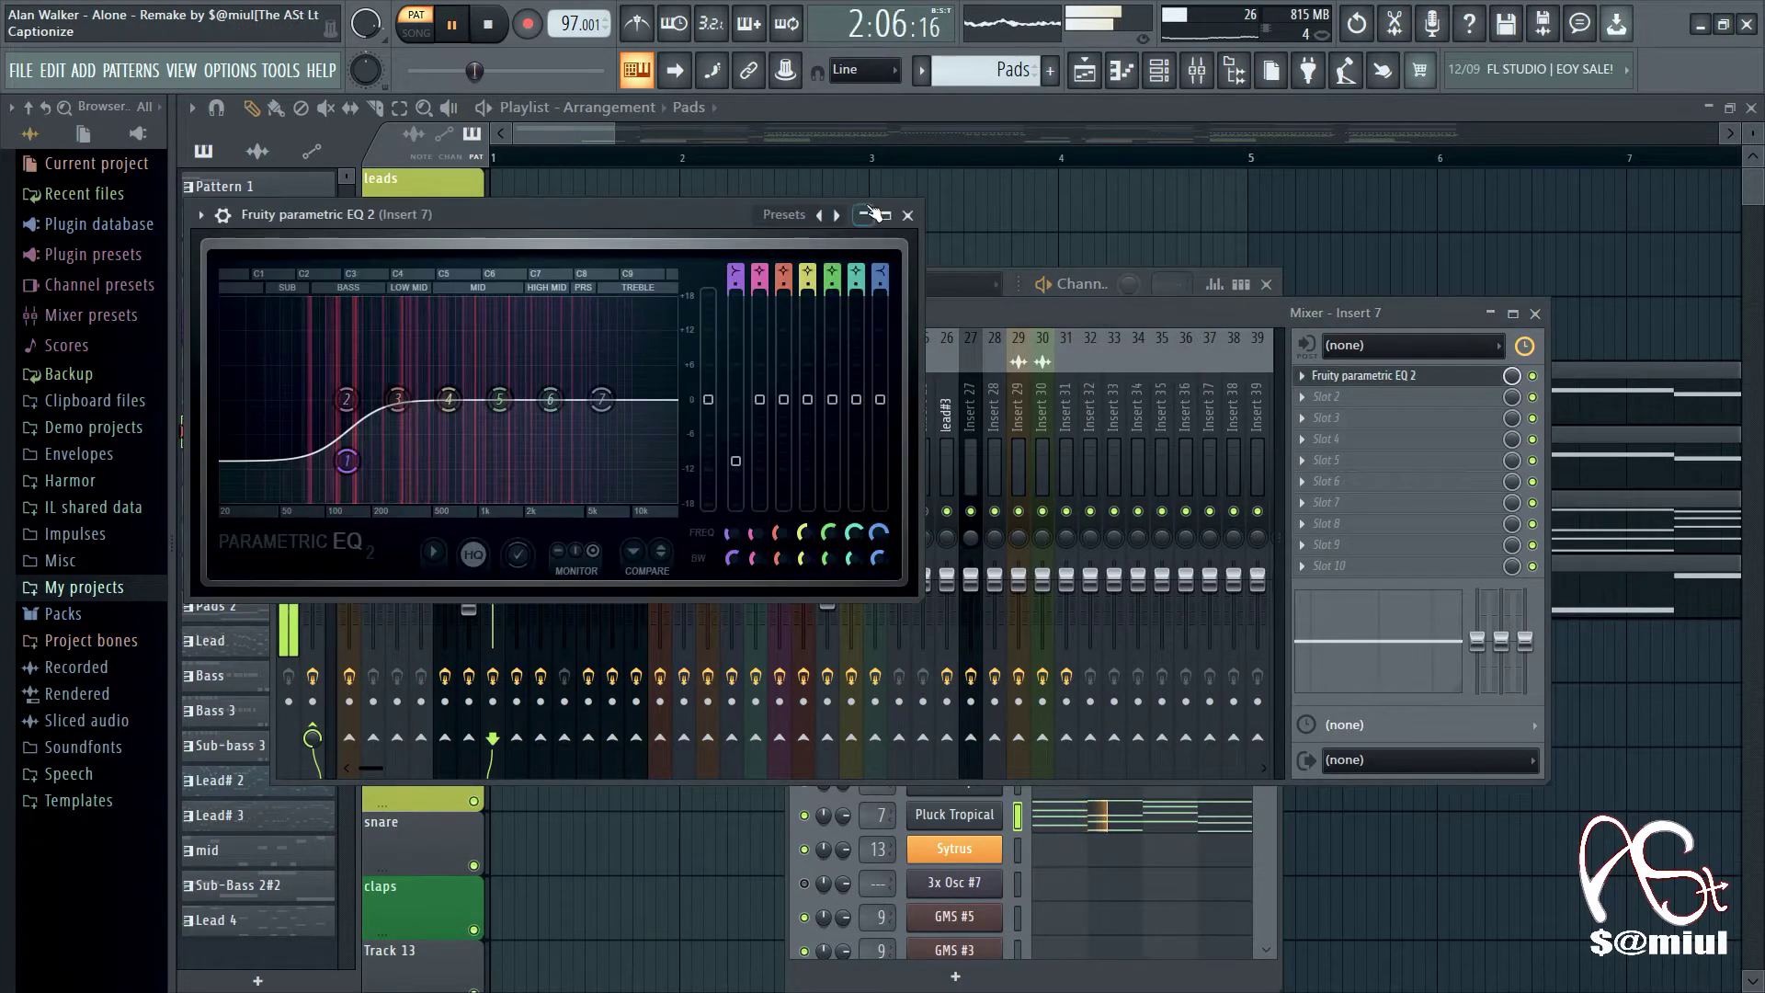
{"action": "left_click", "coordinate": [907, 215]}
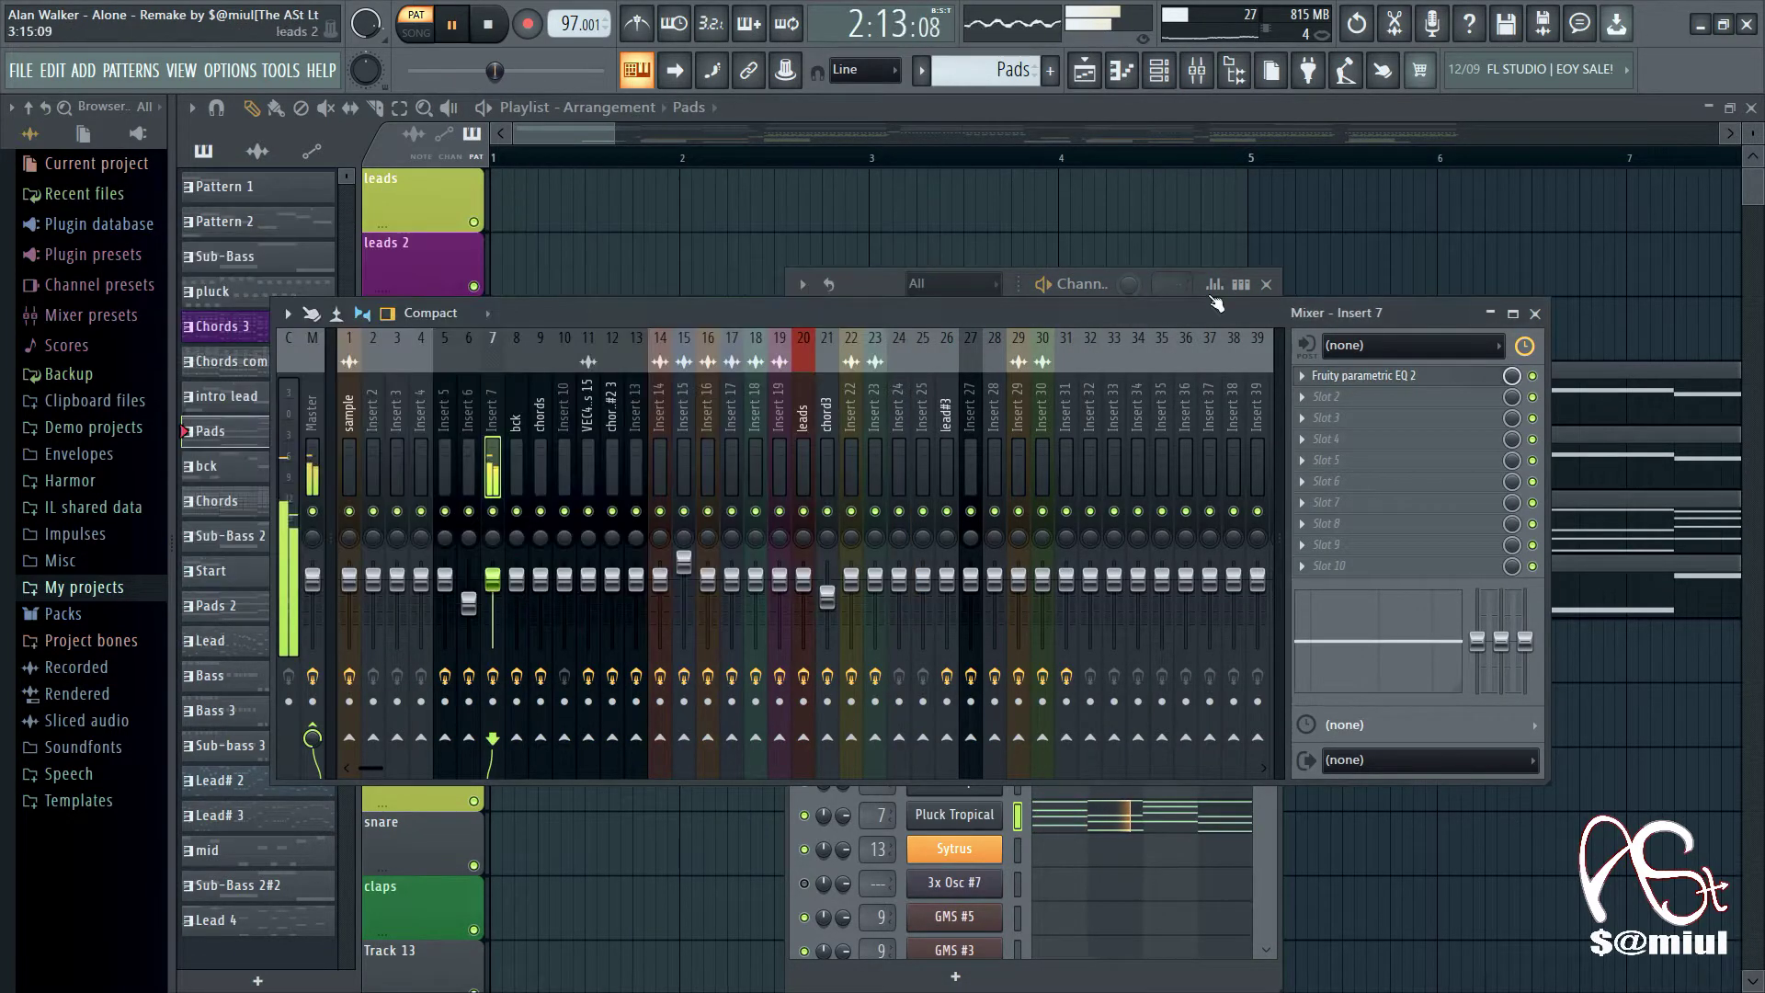
{"action": "left_click", "coordinate": [1535, 314]}
{"action": "left_click", "coordinate": [1266, 284]}
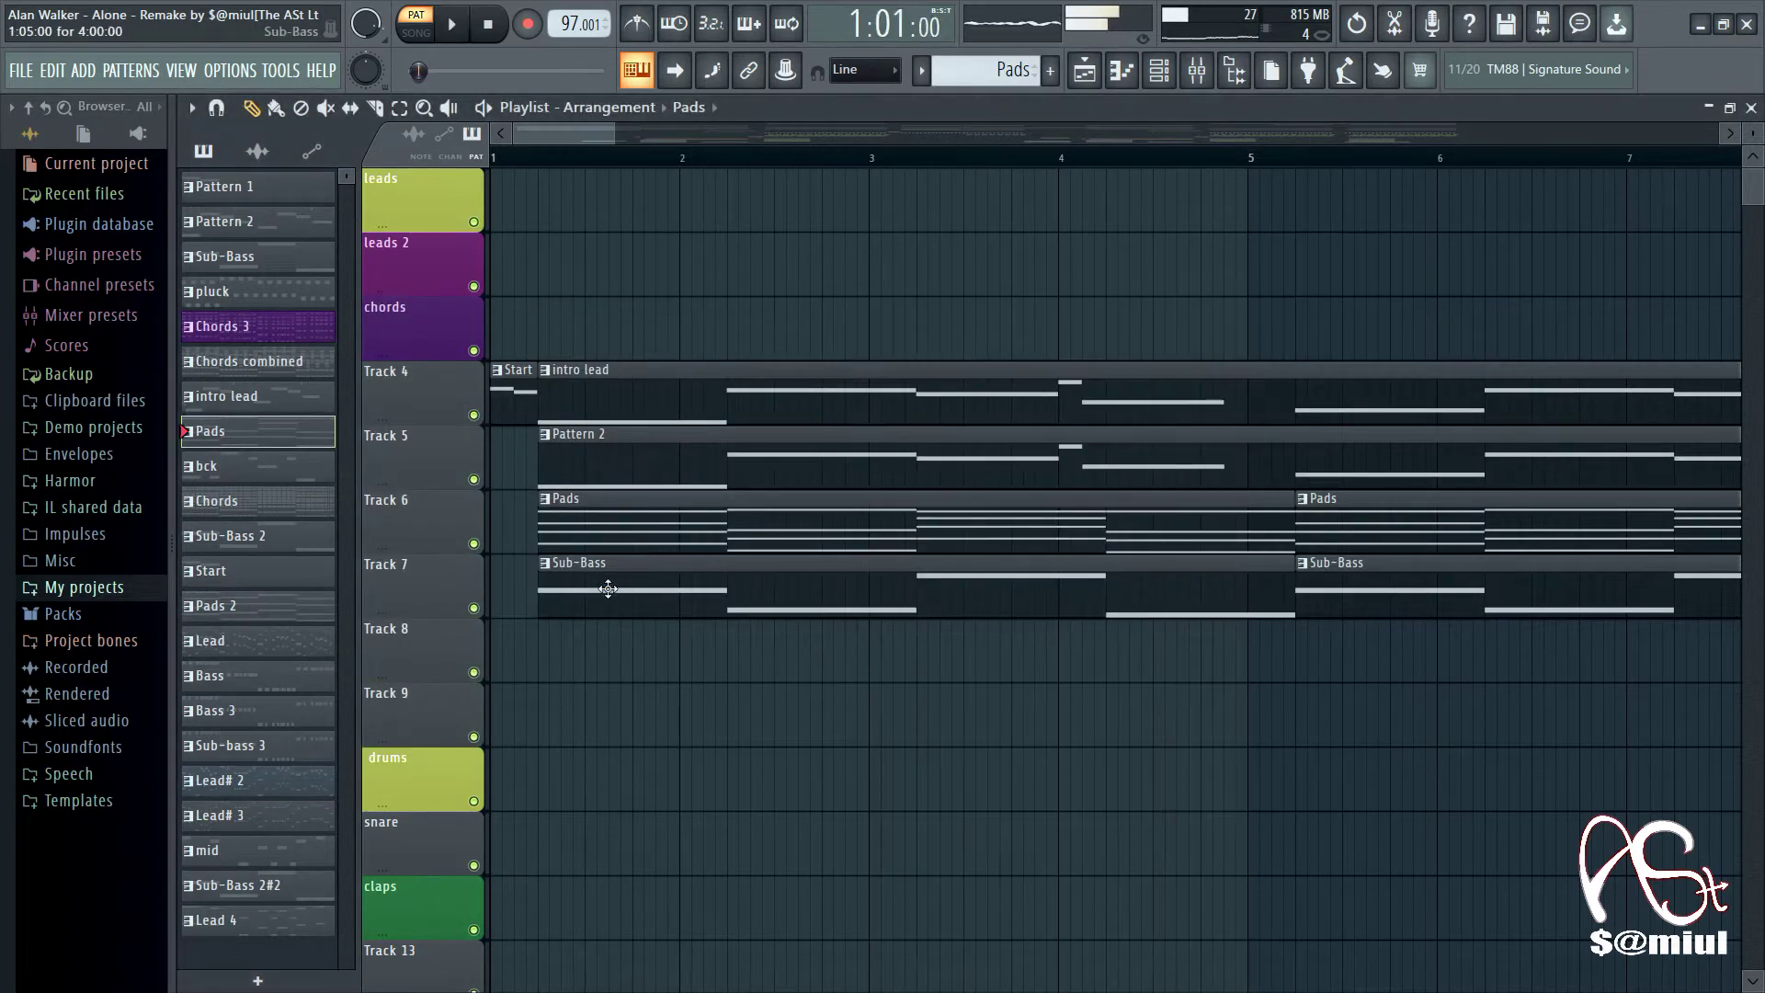
Step: Examine the Sub-Bass pattern's notes in the piano roll and inspect its Sylenth1 instrument, ending back at the playlist
{"action": "double_click", "coordinate": [618, 563]}
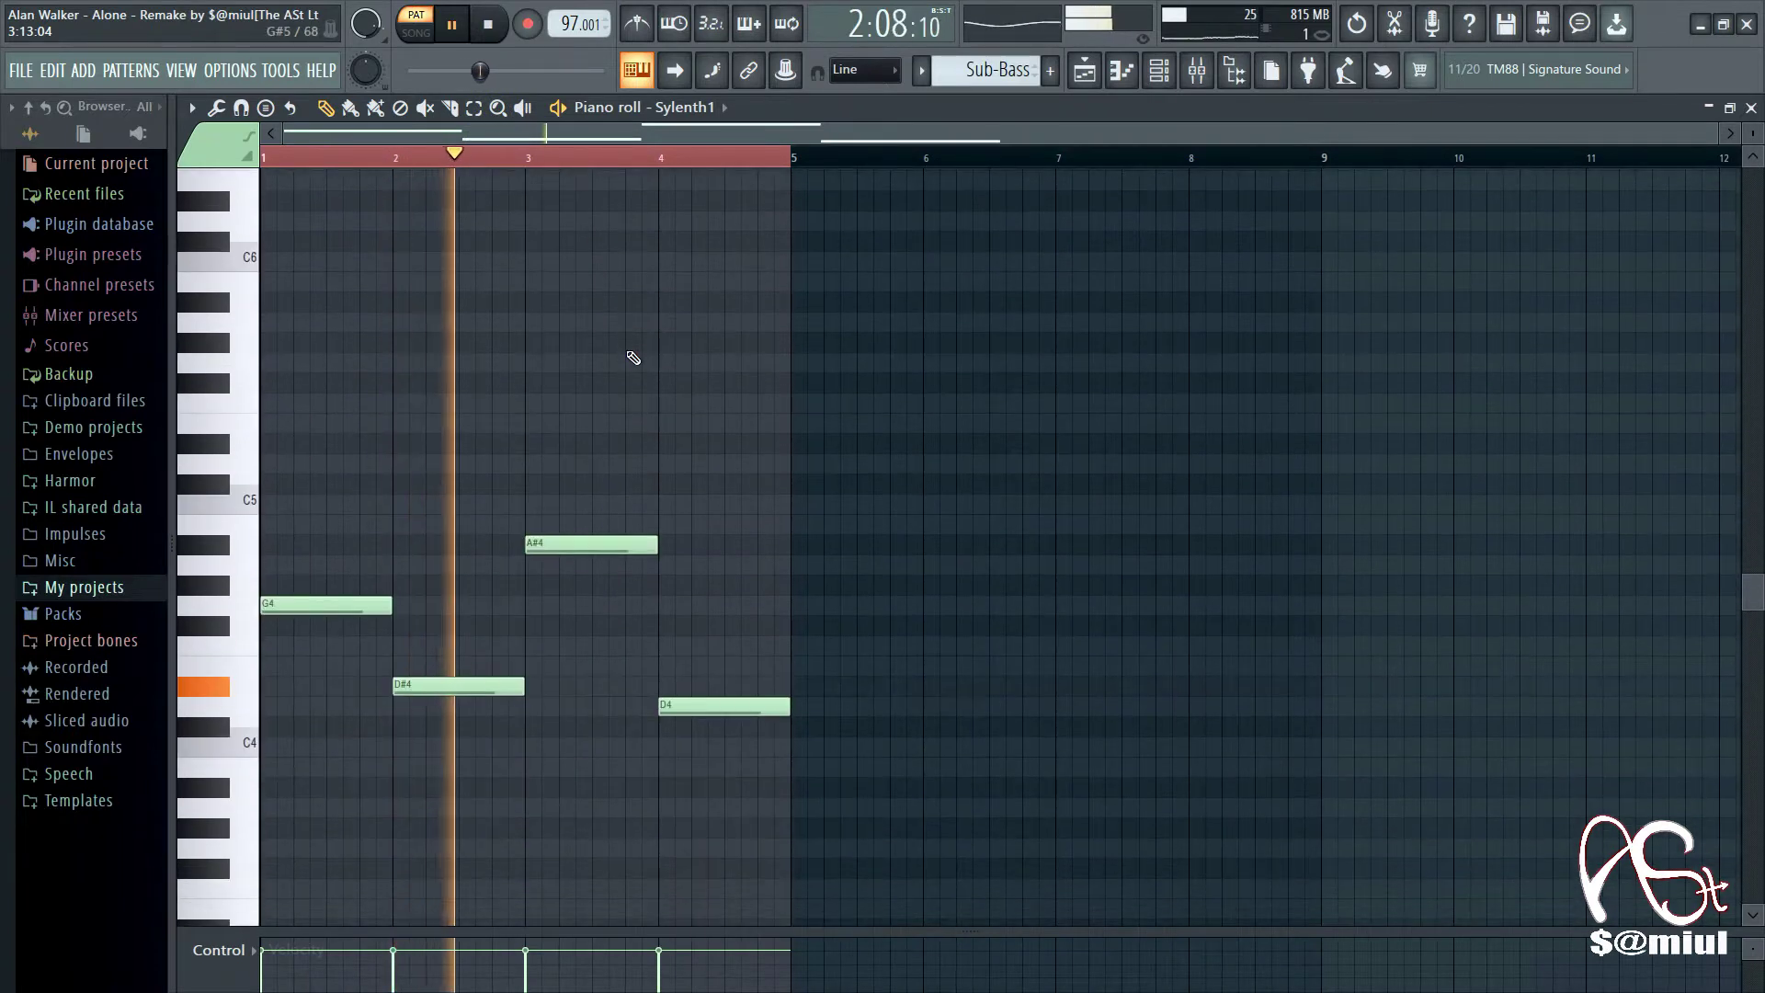
{"action": "left_click", "coordinate": [1161, 70]}
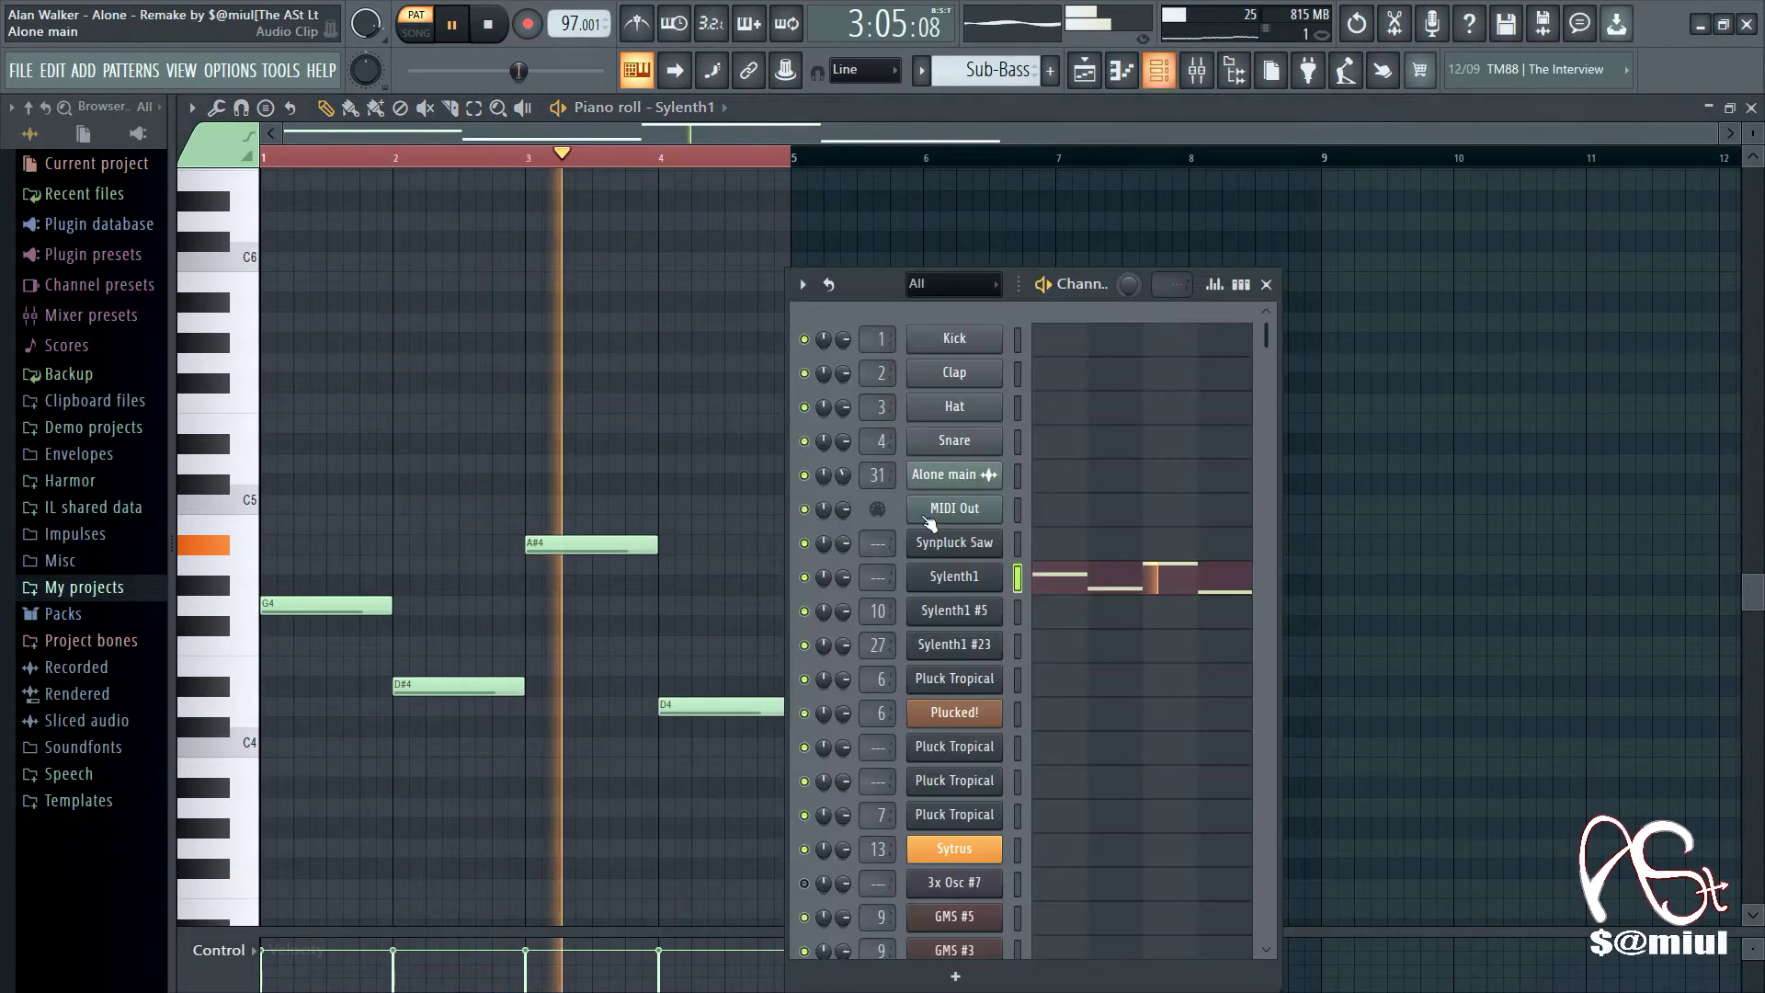
{"action": "left_click", "coordinate": [957, 572]}
{"action": "left_click_drag", "start_coordinate": [733, 384], "coordinate": [754, 228]}
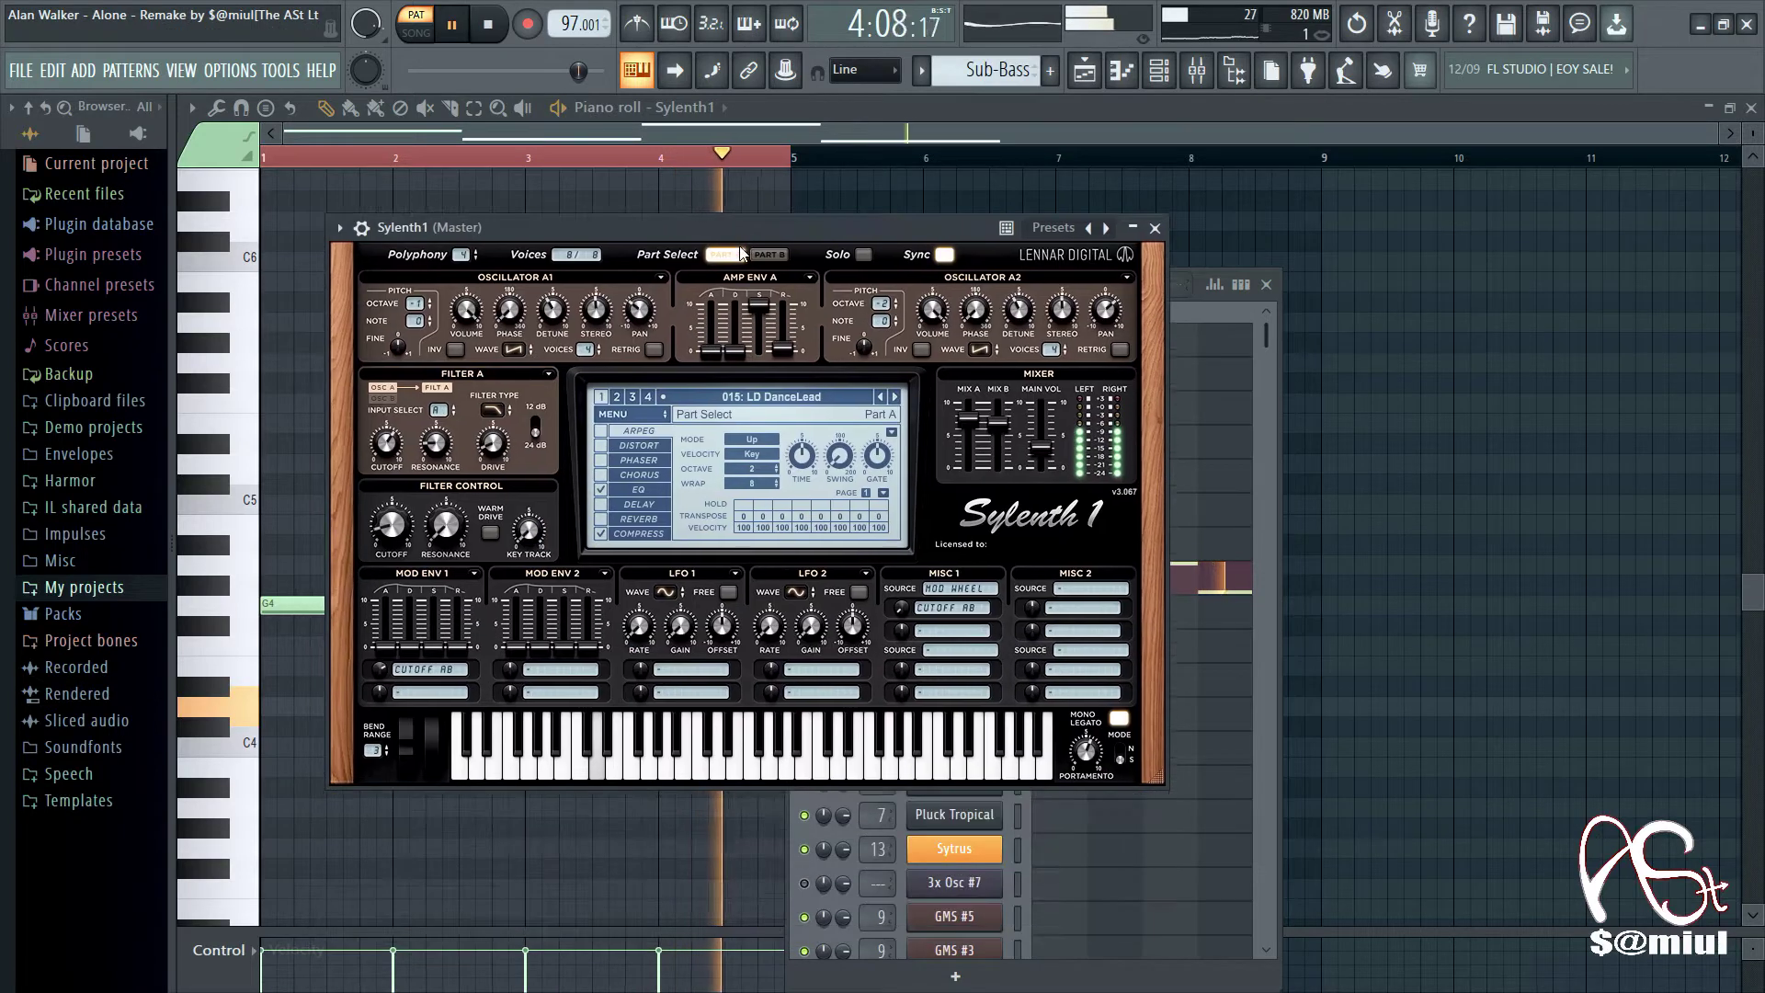
{"action": "left_click", "coordinate": [1155, 228]}
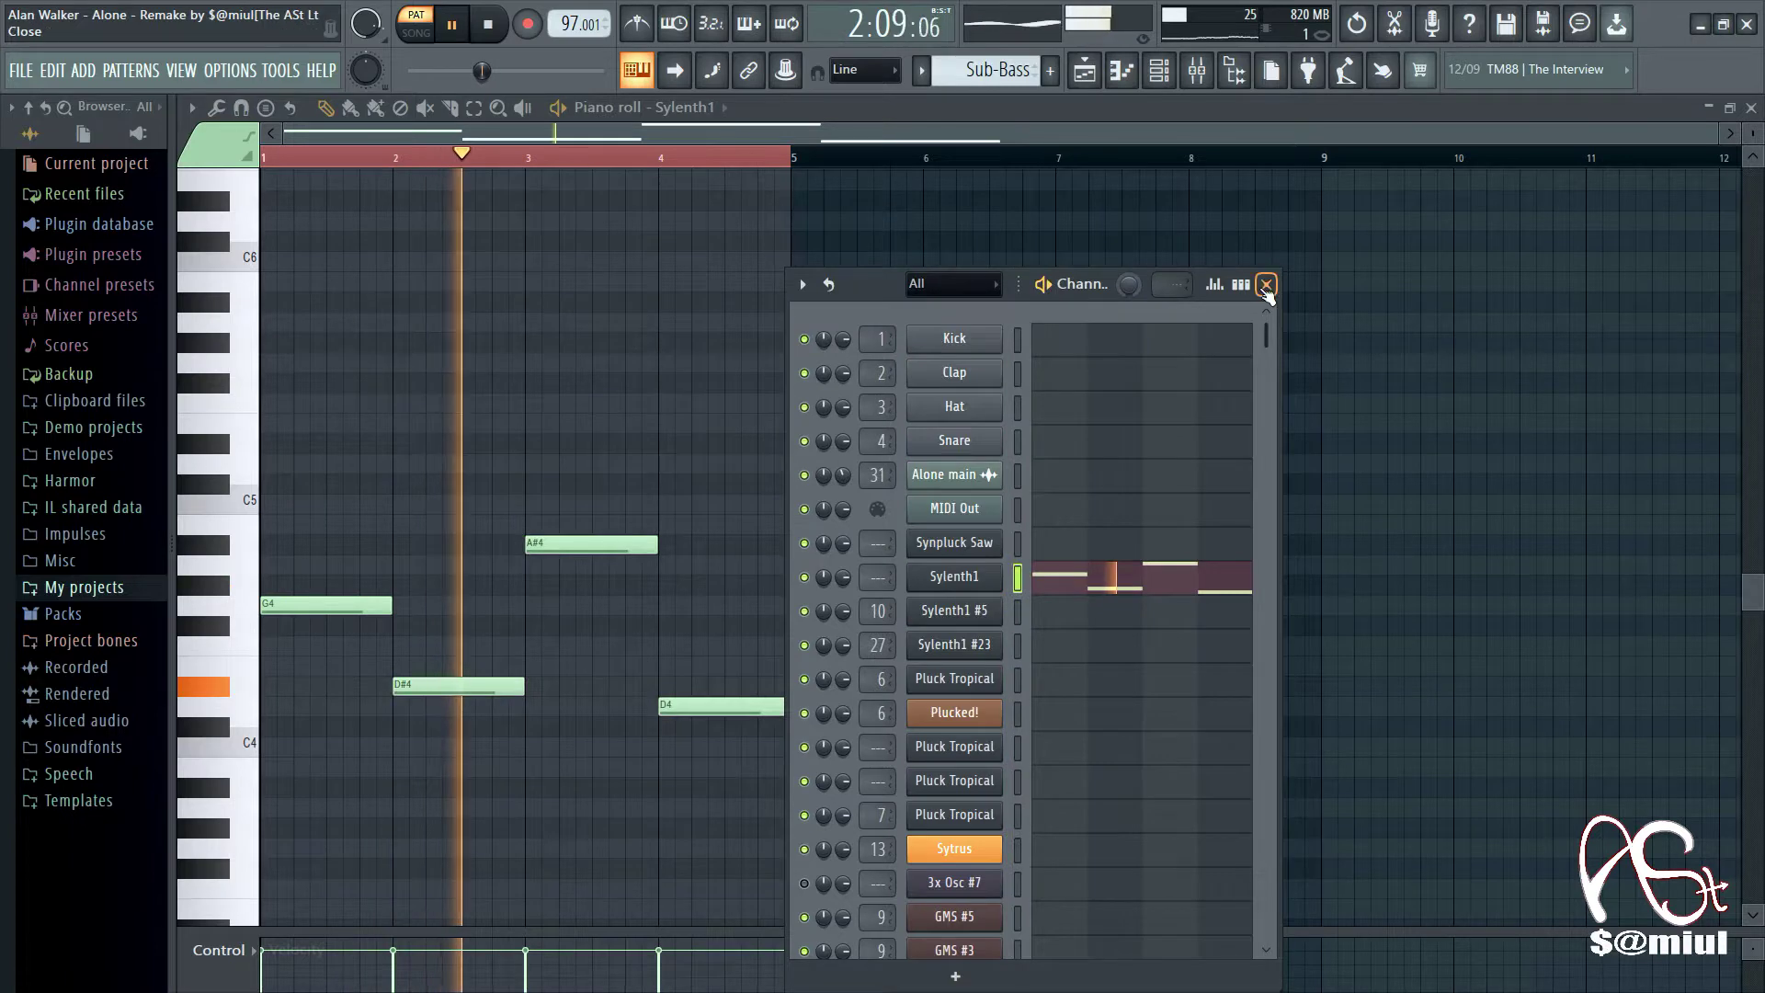
{"action": "left_click", "coordinate": [1266, 284]}
{"action": "left_click", "coordinate": [1085, 74]}
{"action": "key", "text": "space"}
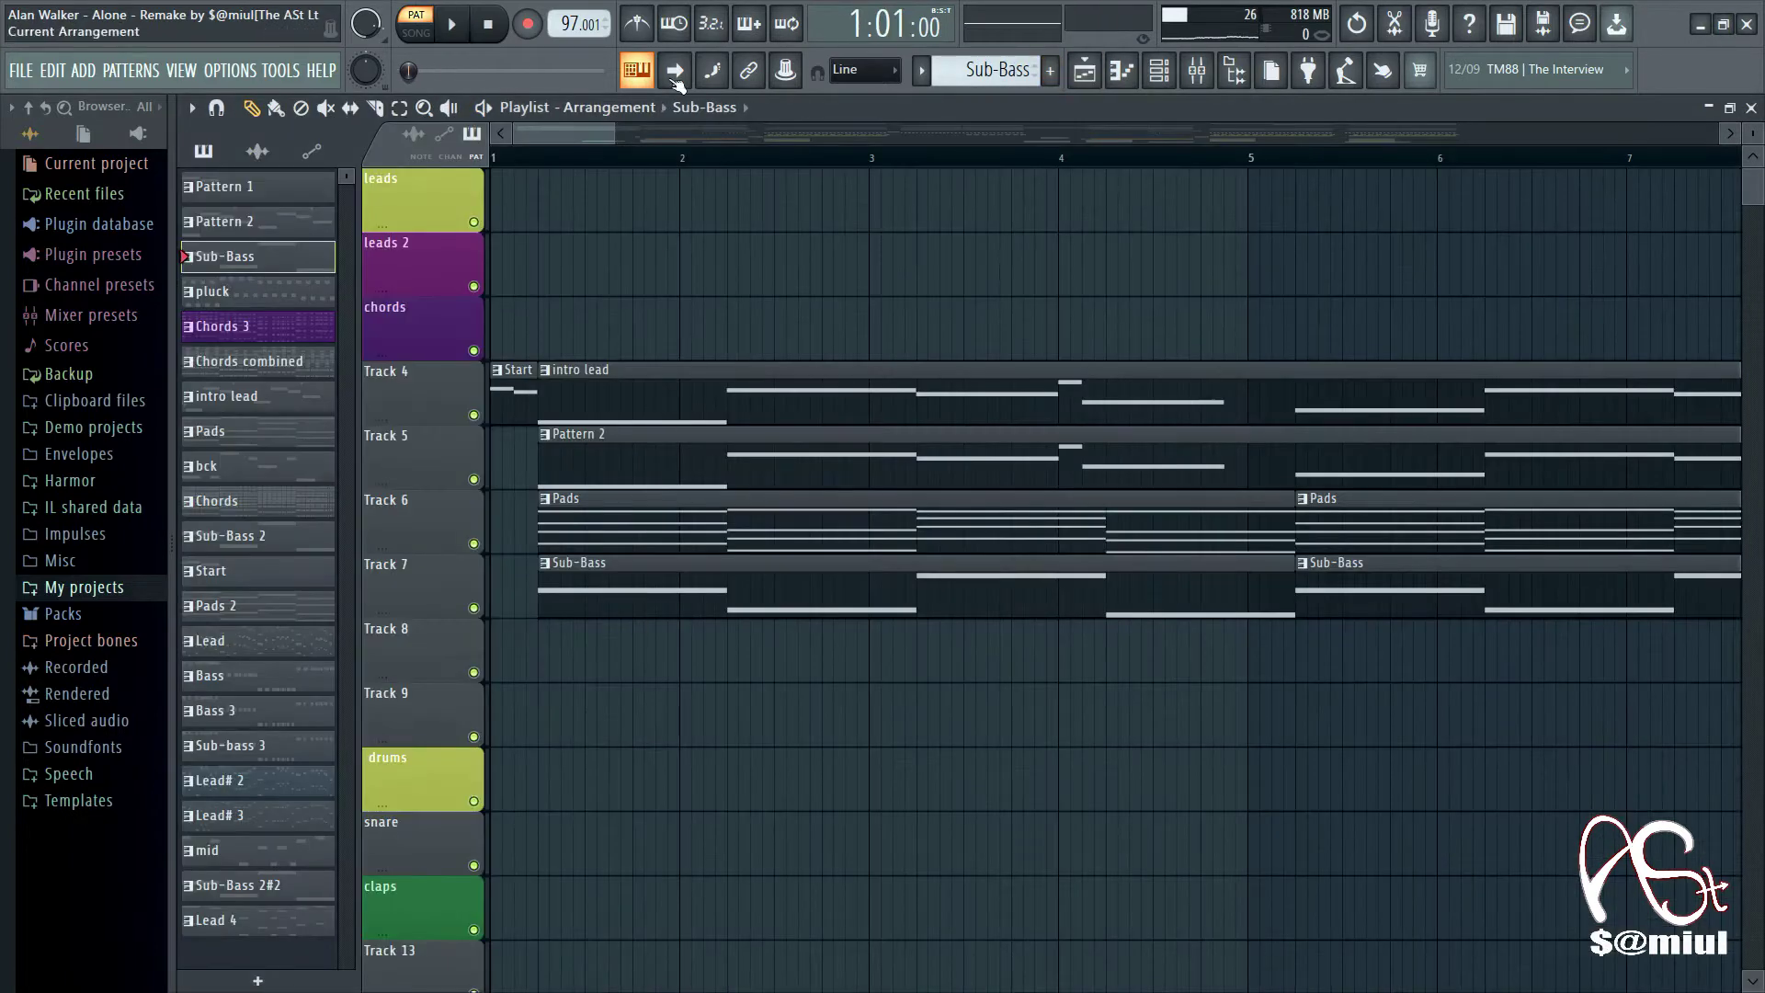
Step: Play the Chords pattern in the piano roll and collapse the control lane to examine all its notes
{"action": "left_click_drag", "start_coordinate": [610, 133], "coordinate": [734, 136]}
{"action": "double_click", "coordinate": [629, 325]}
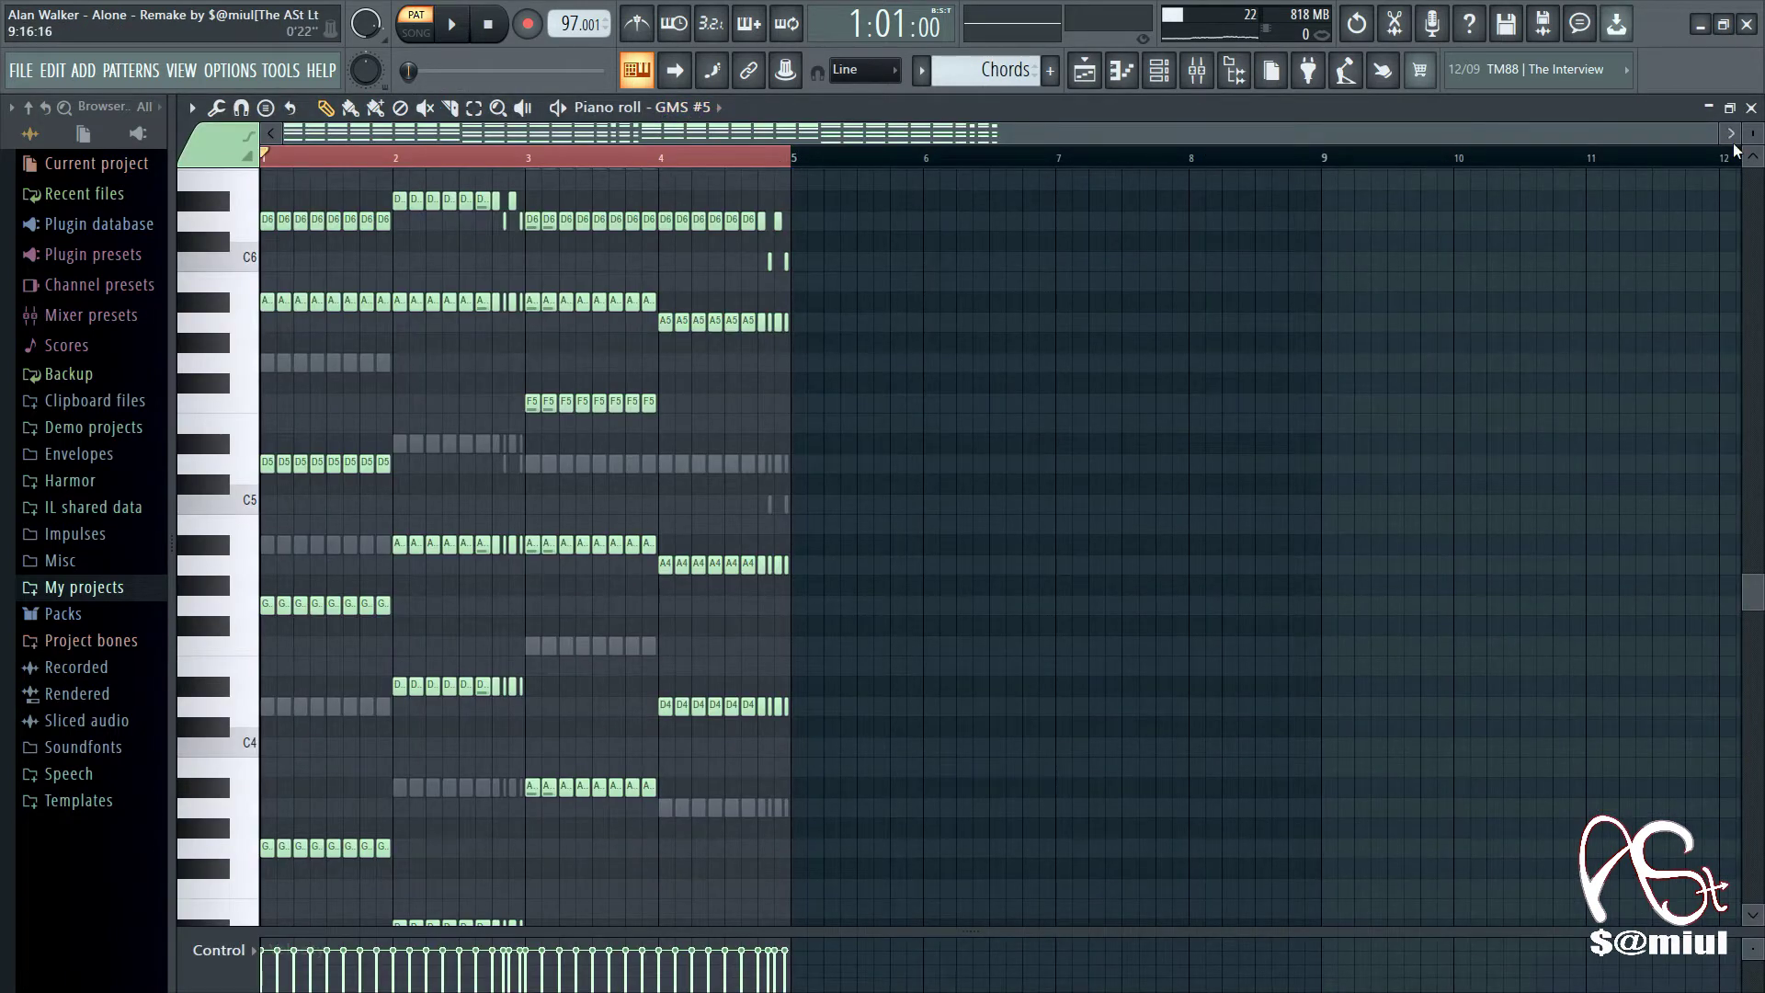
{"action": "left_click_drag", "start_coordinate": [1716, 132], "coordinate": [1014, 93]}
{"action": "key", "text": "space"}
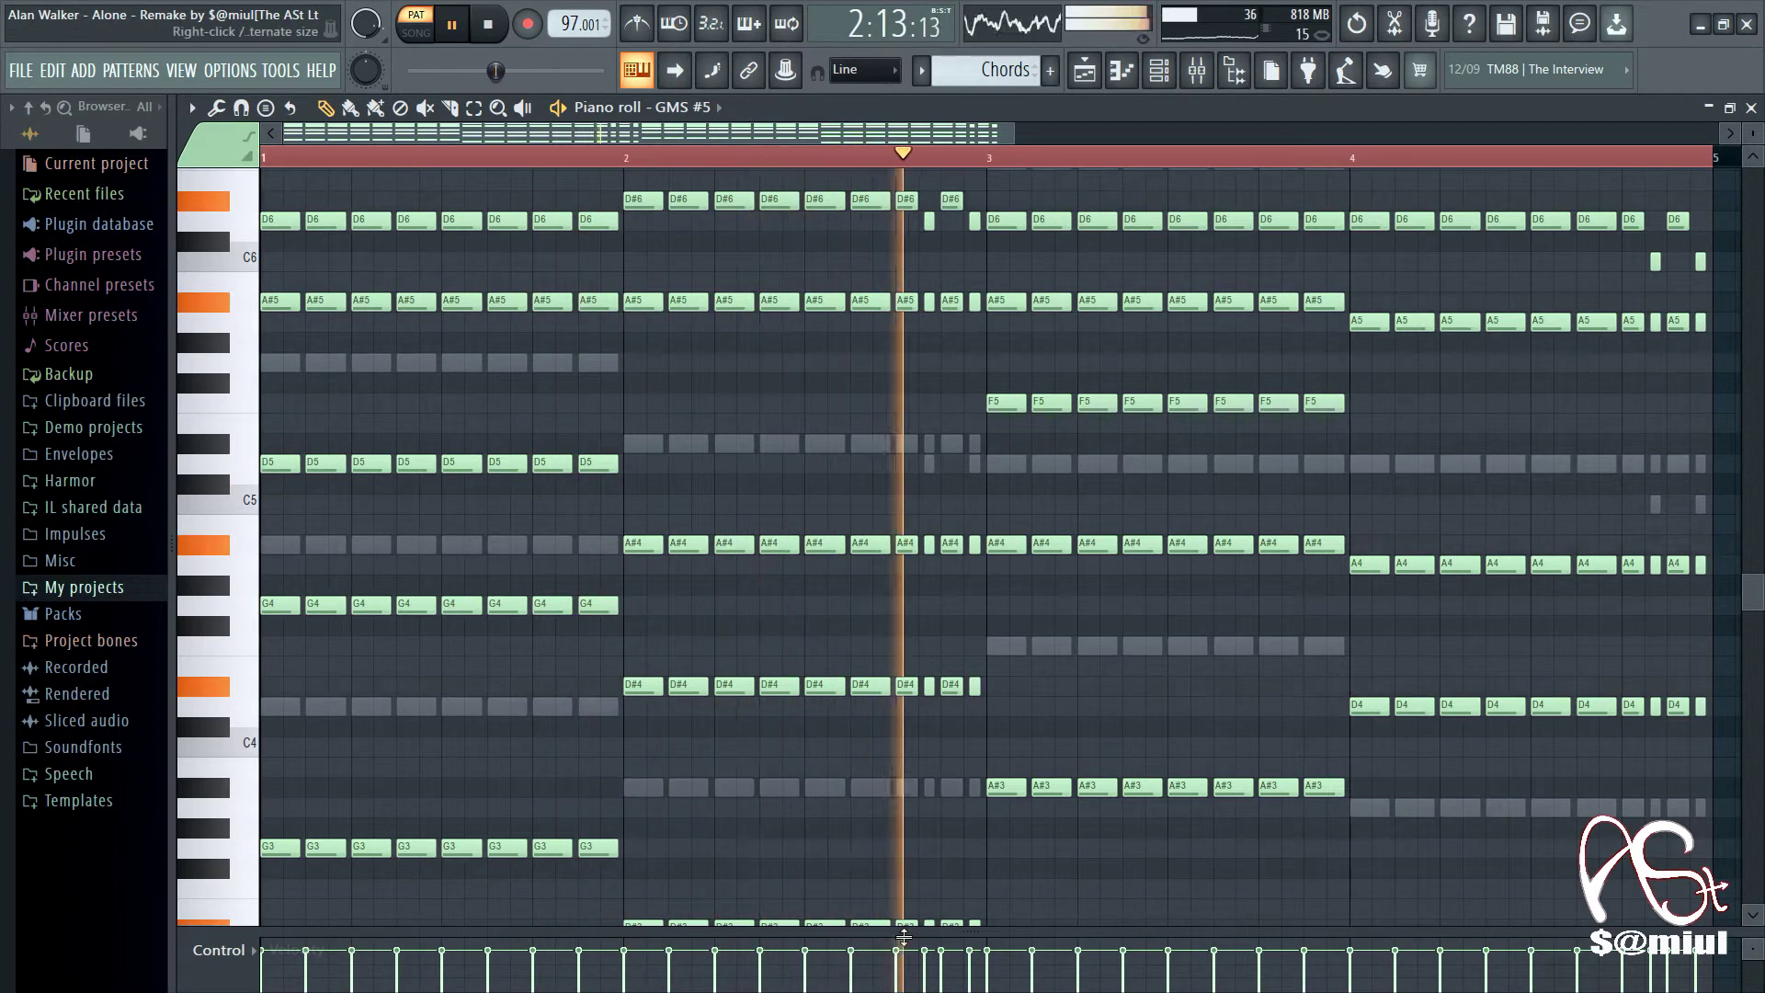
{"action": "left_click_drag", "start_coordinate": [903, 930], "coordinate": [868, 989]}
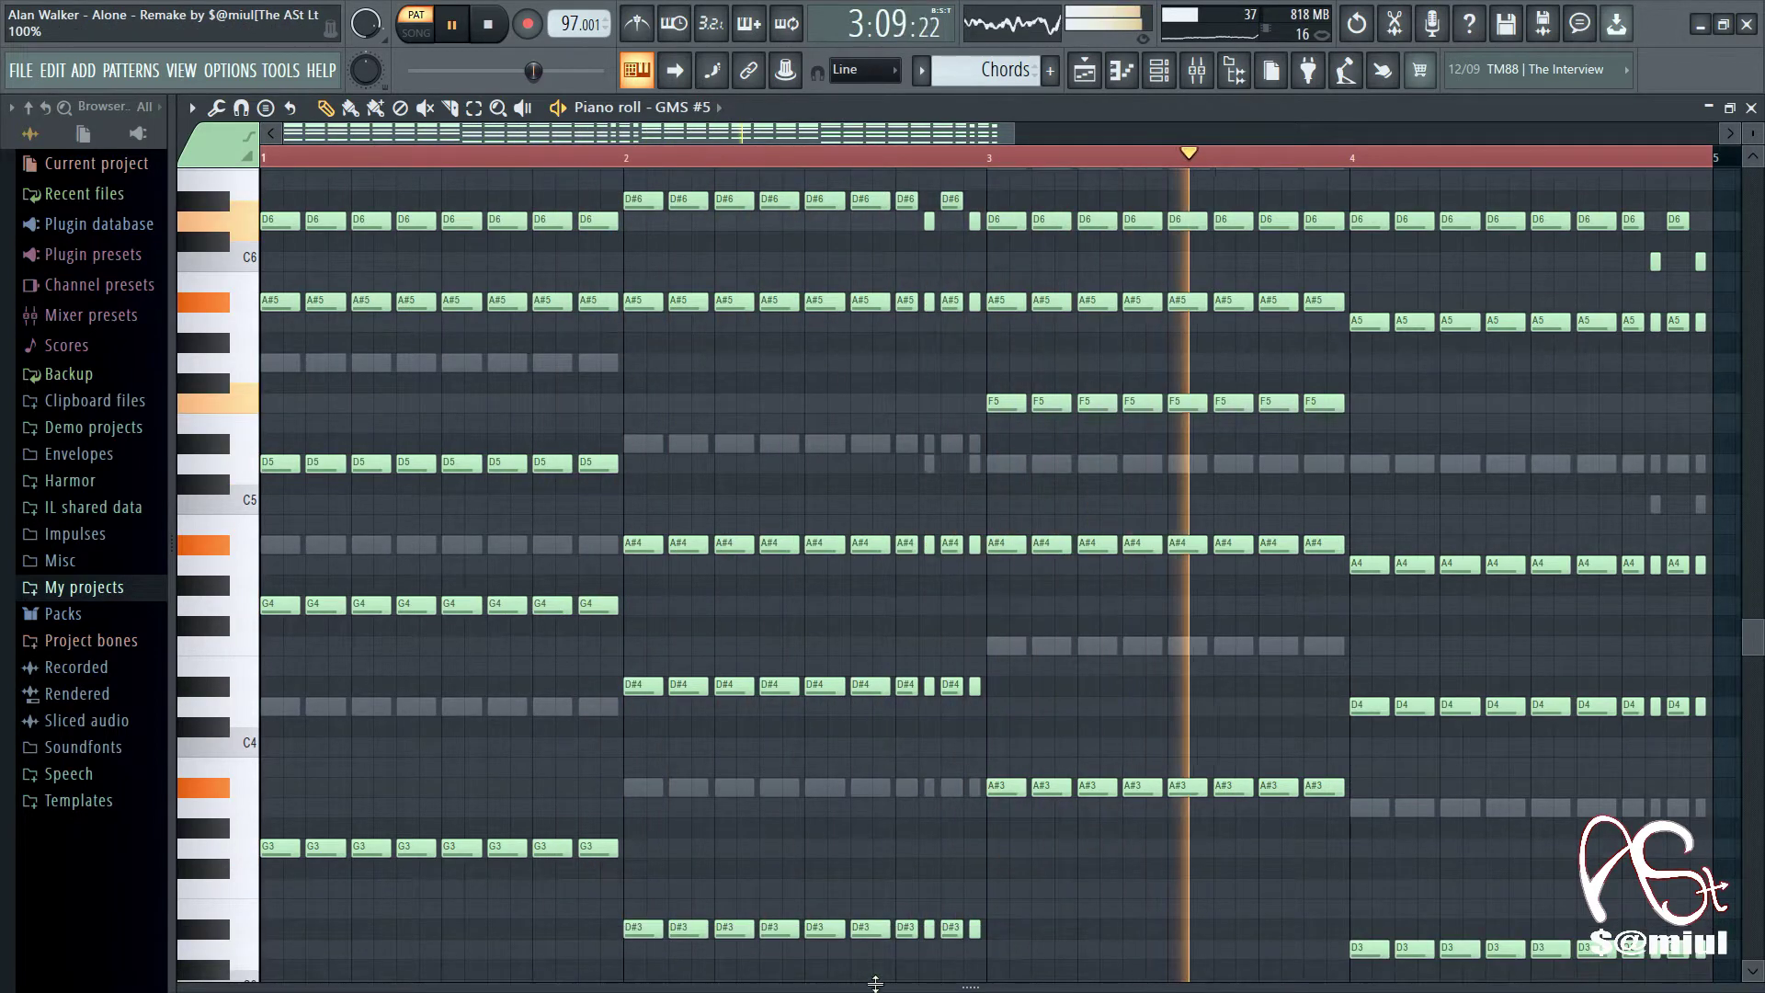
Step: Examine the full range of GMS #5 notes across all four bars of the Chords pattern
{"action": "scroll", "coordinate": [827, 789], "scroll_direction": "down", "scroll_amount": 5}
{"action": "scroll", "coordinate": [828, 789], "scroll_direction": "up", "scroll_amount": 5}
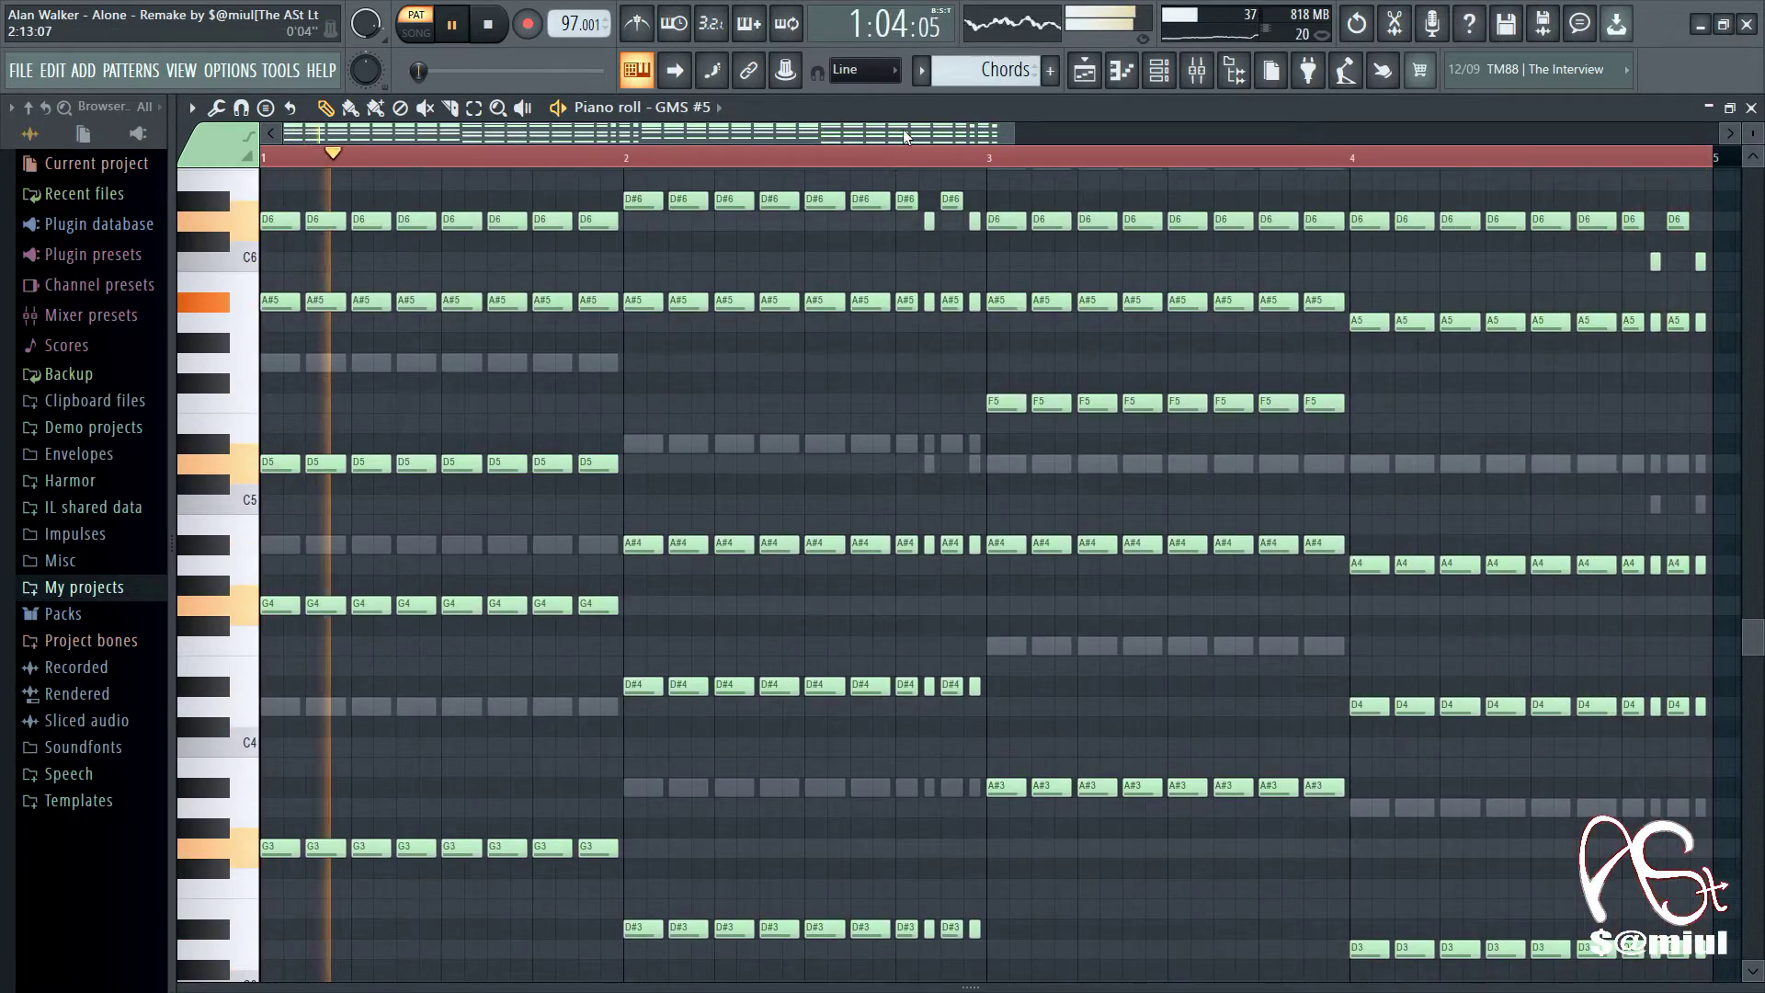
{"action": "scroll", "coordinate": [851, 163], "scroll_direction": "down", "scroll_amount": 3}
{"action": "scroll", "coordinate": [850, 163], "scroll_direction": "down", "scroll_amount": 1}
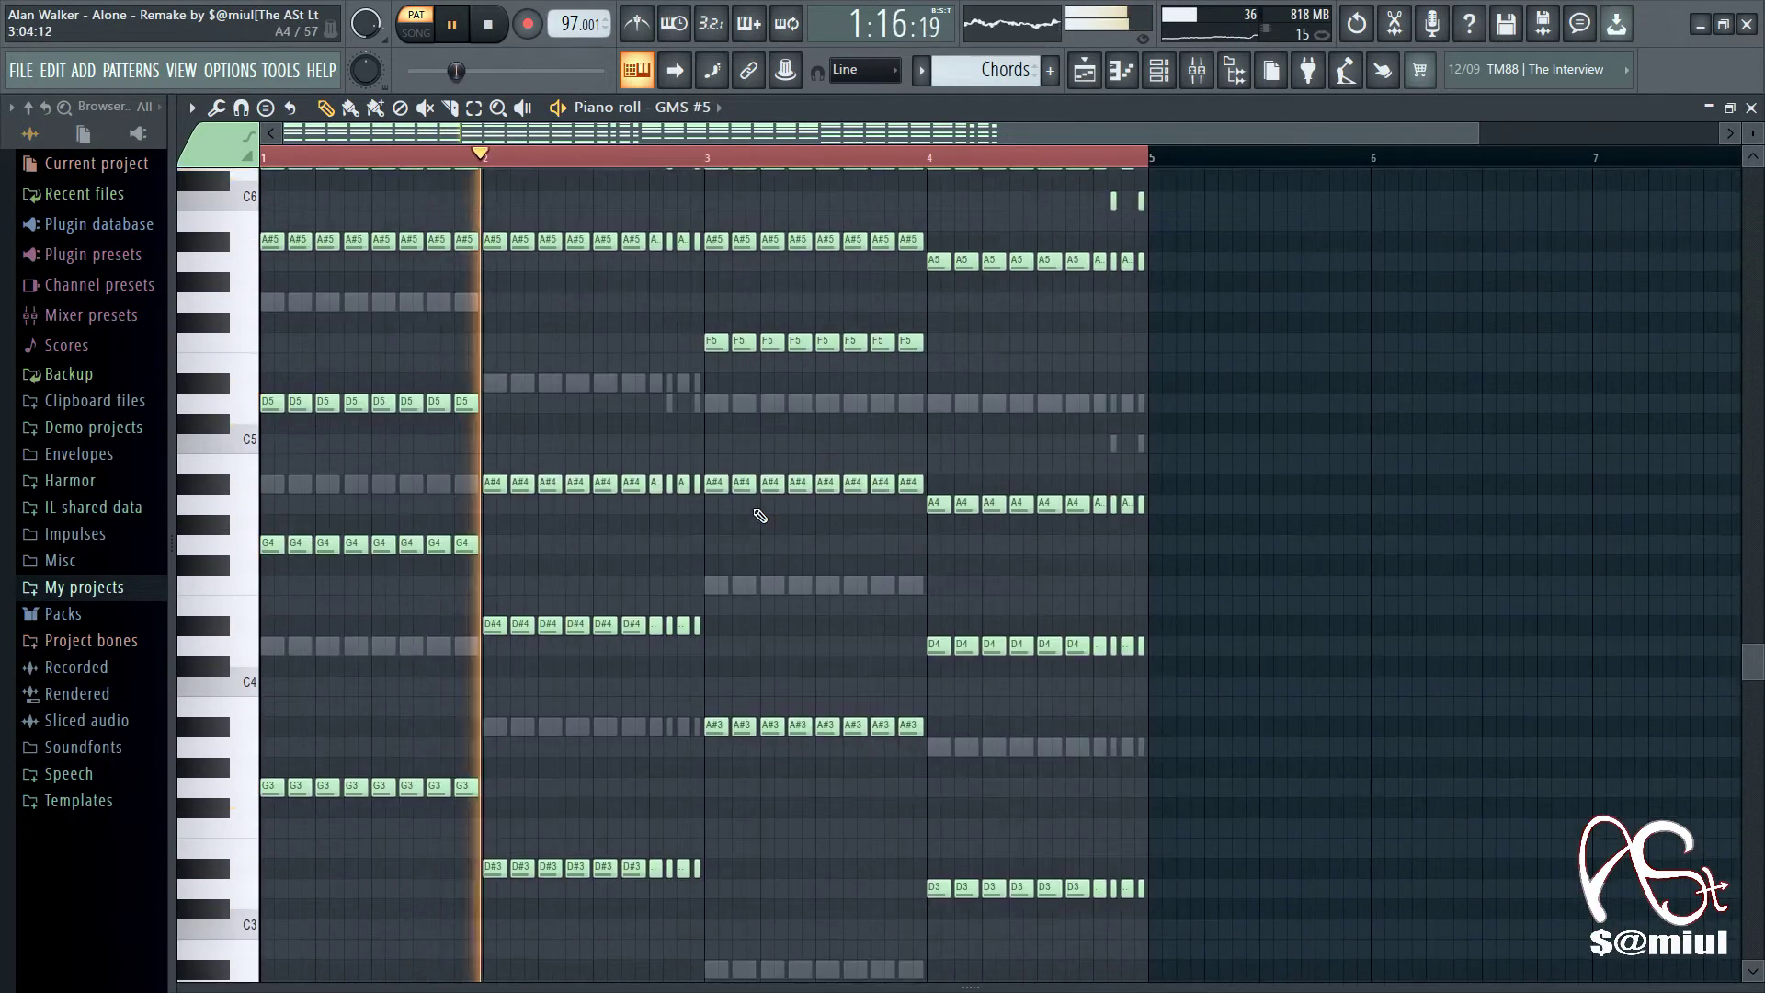
{"action": "scroll", "coordinate": [761, 512], "scroll_direction": "down", "scroll_amount": 1}
{"action": "scroll", "coordinate": [752, 522], "scroll_direction": "up", "scroll_amount": 1}
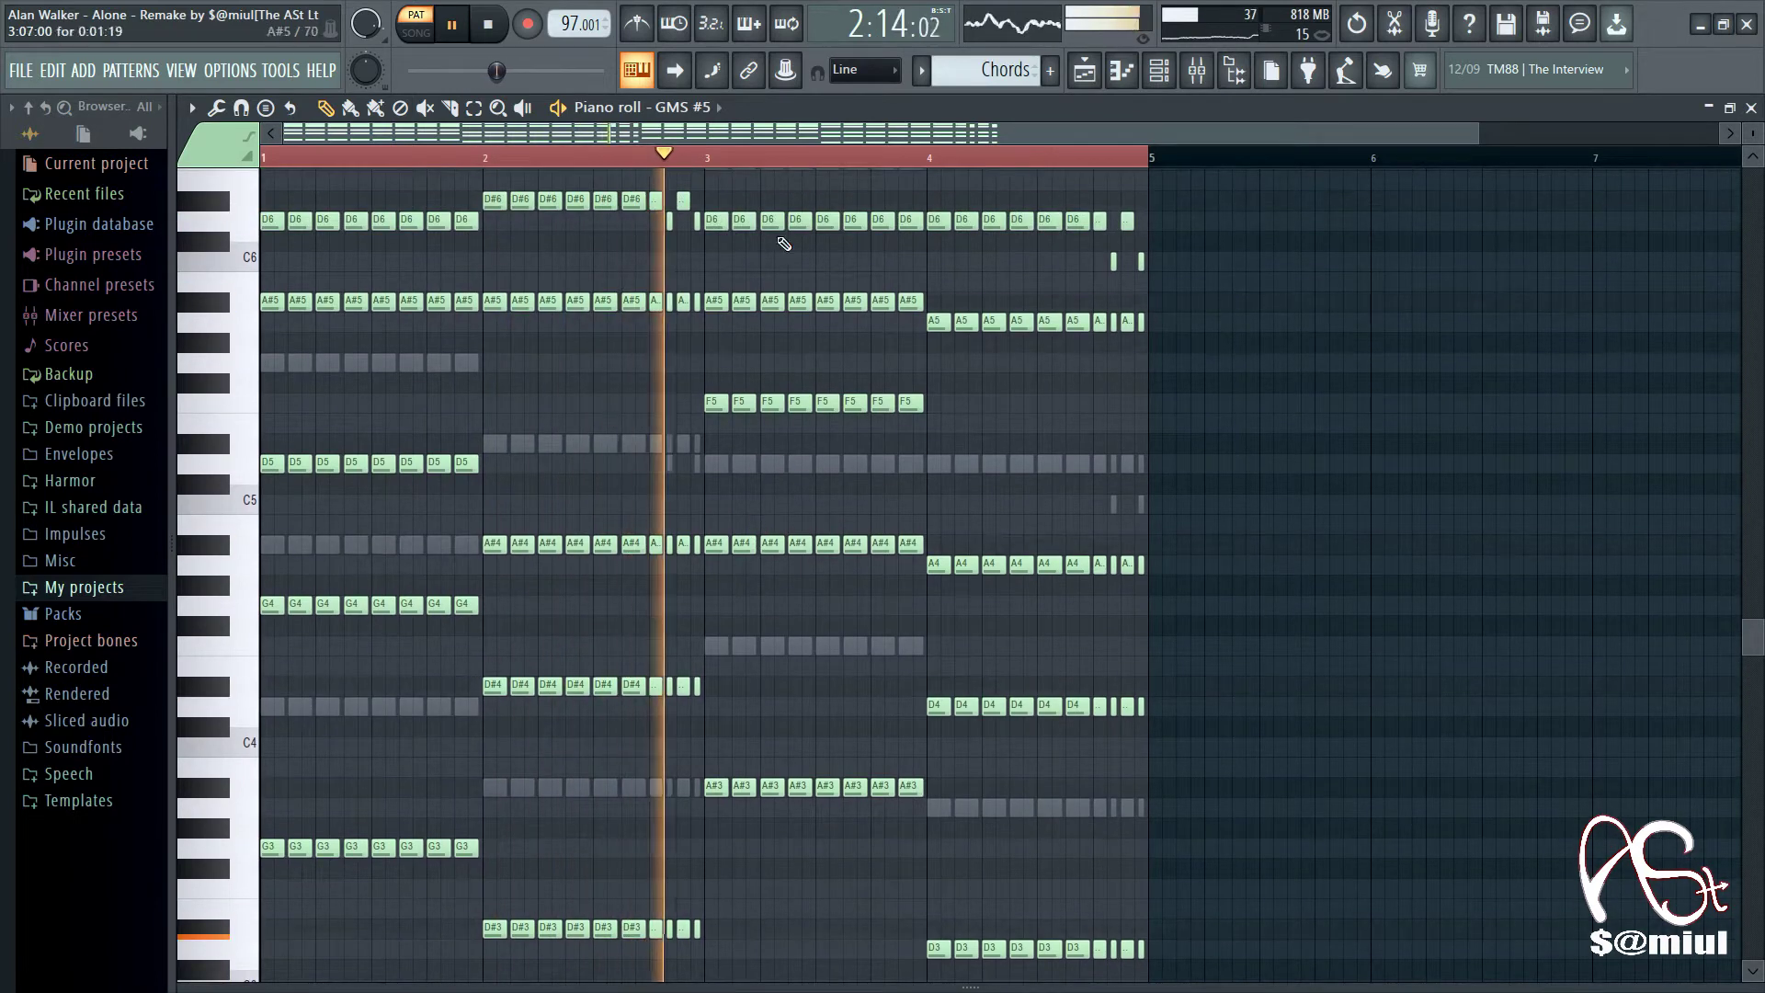
Step: Switch the piano roll to the GMS #3 channel and examine its Chords notes from the highest octave down
{"action": "left_click", "coordinate": [719, 106]}
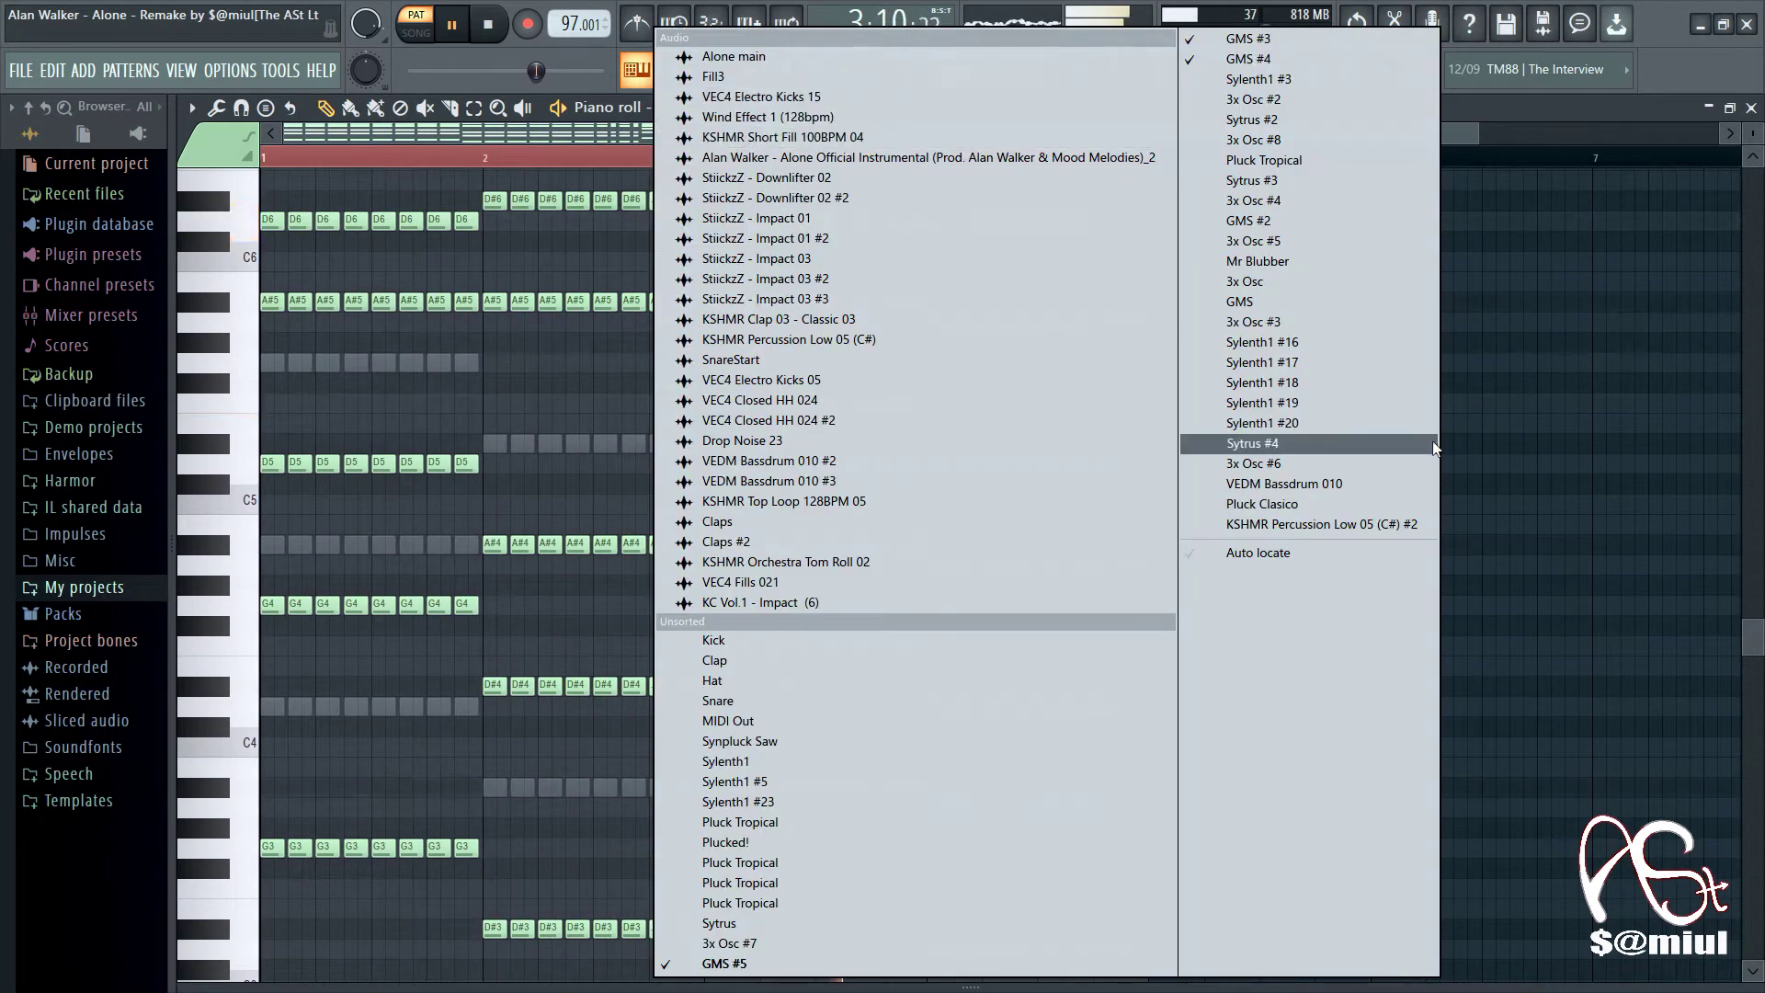
{"action": "left_click", "coordinate": [1246, 39]}
{"action": "scroll", "coordinate": [653, 440], "scroll_direction": "up", "scroll_amount": 2}
{"action": "scroll", "coordinate": [653, 440], "scroll_direction": "up", "scroll_amount": 8}
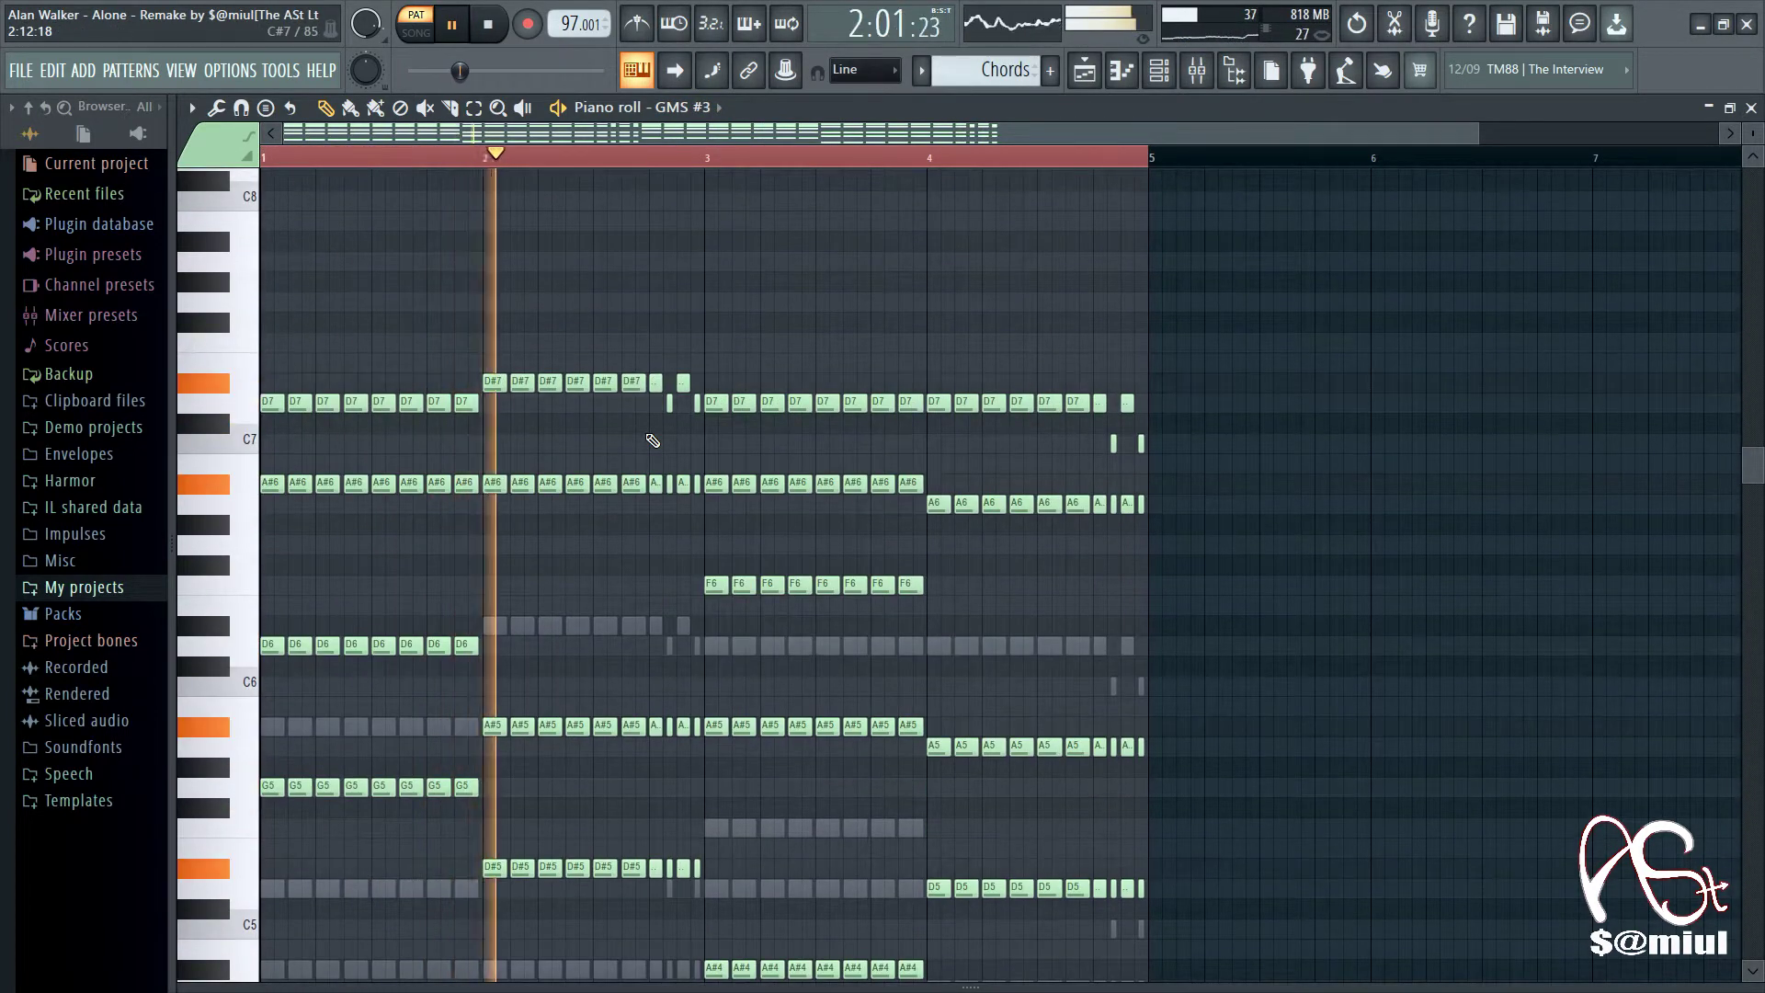
{"action": "scroll", "coordinate": [653, 440], "scroll_direction": "down", "scroll_amount": 2}
{"action": "scroll", "coordinate": [653, 440], "scroll_direction": "down", "scroll_amount": 2}
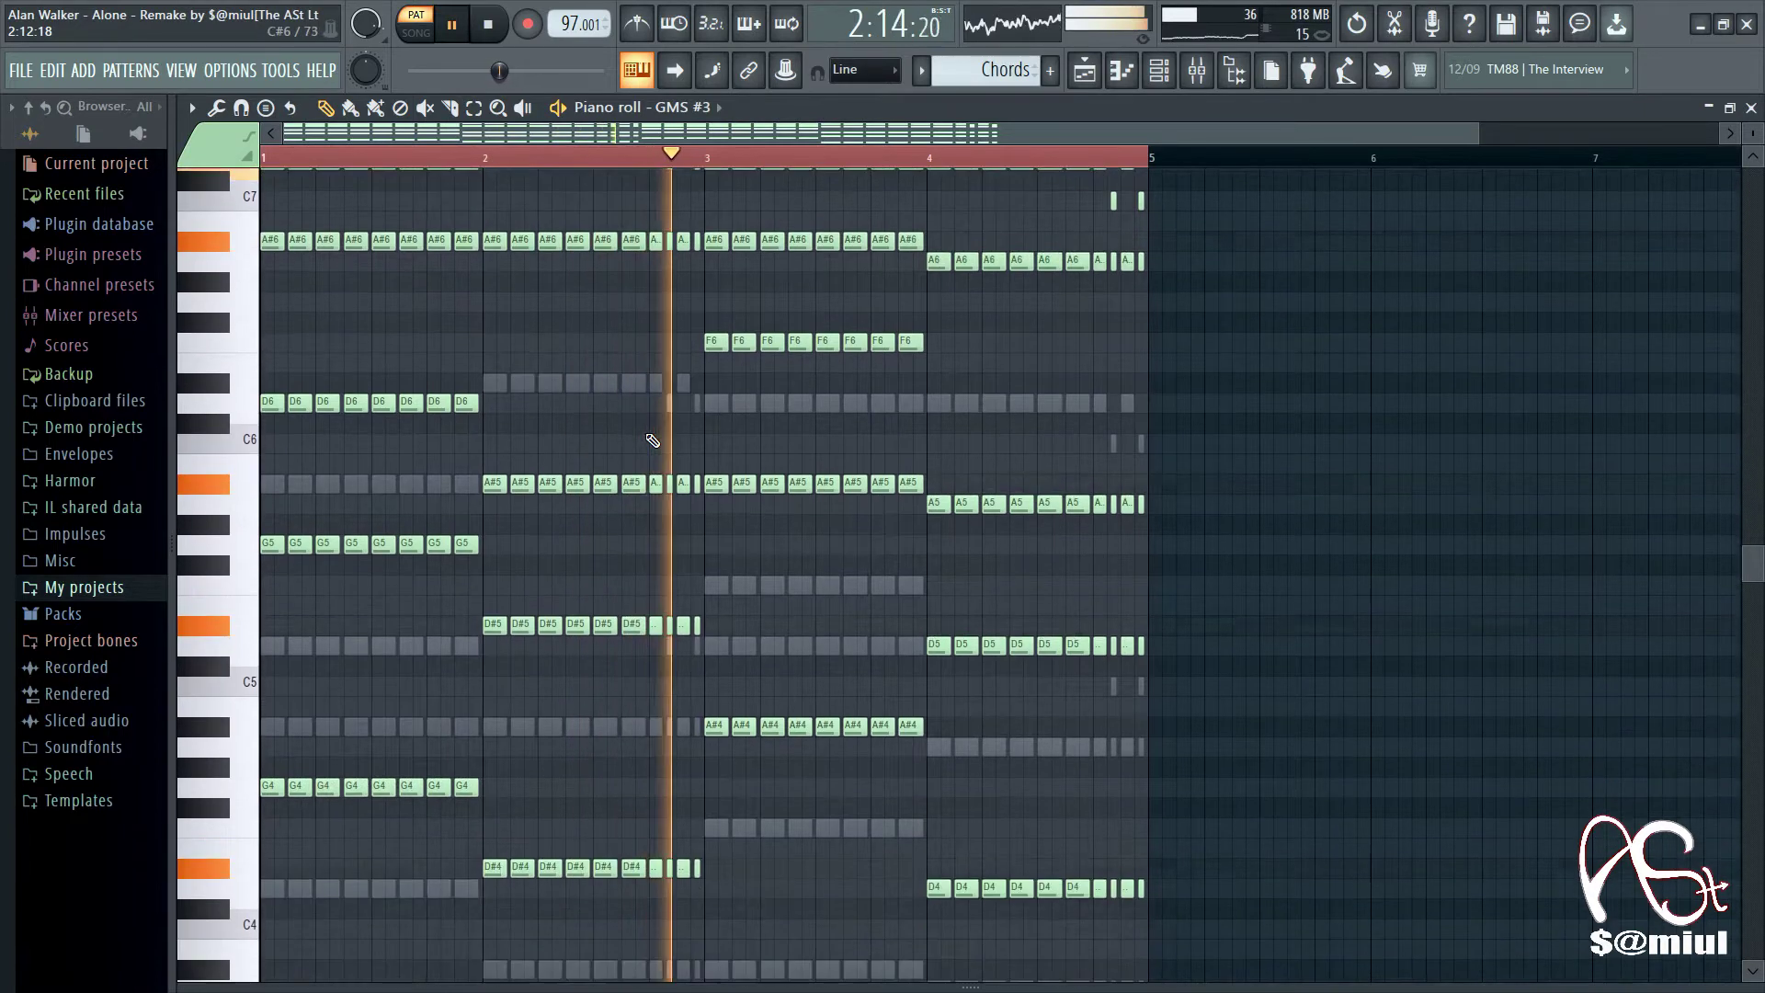
{"action": "scroll", "coordinate": [651, 438], "scroll_direction": "down", "scroll_amount": 1}
{"action": "scroll", "coordinate": [651, 438], "scroll_direction": "down", "scroll_amount": 1}
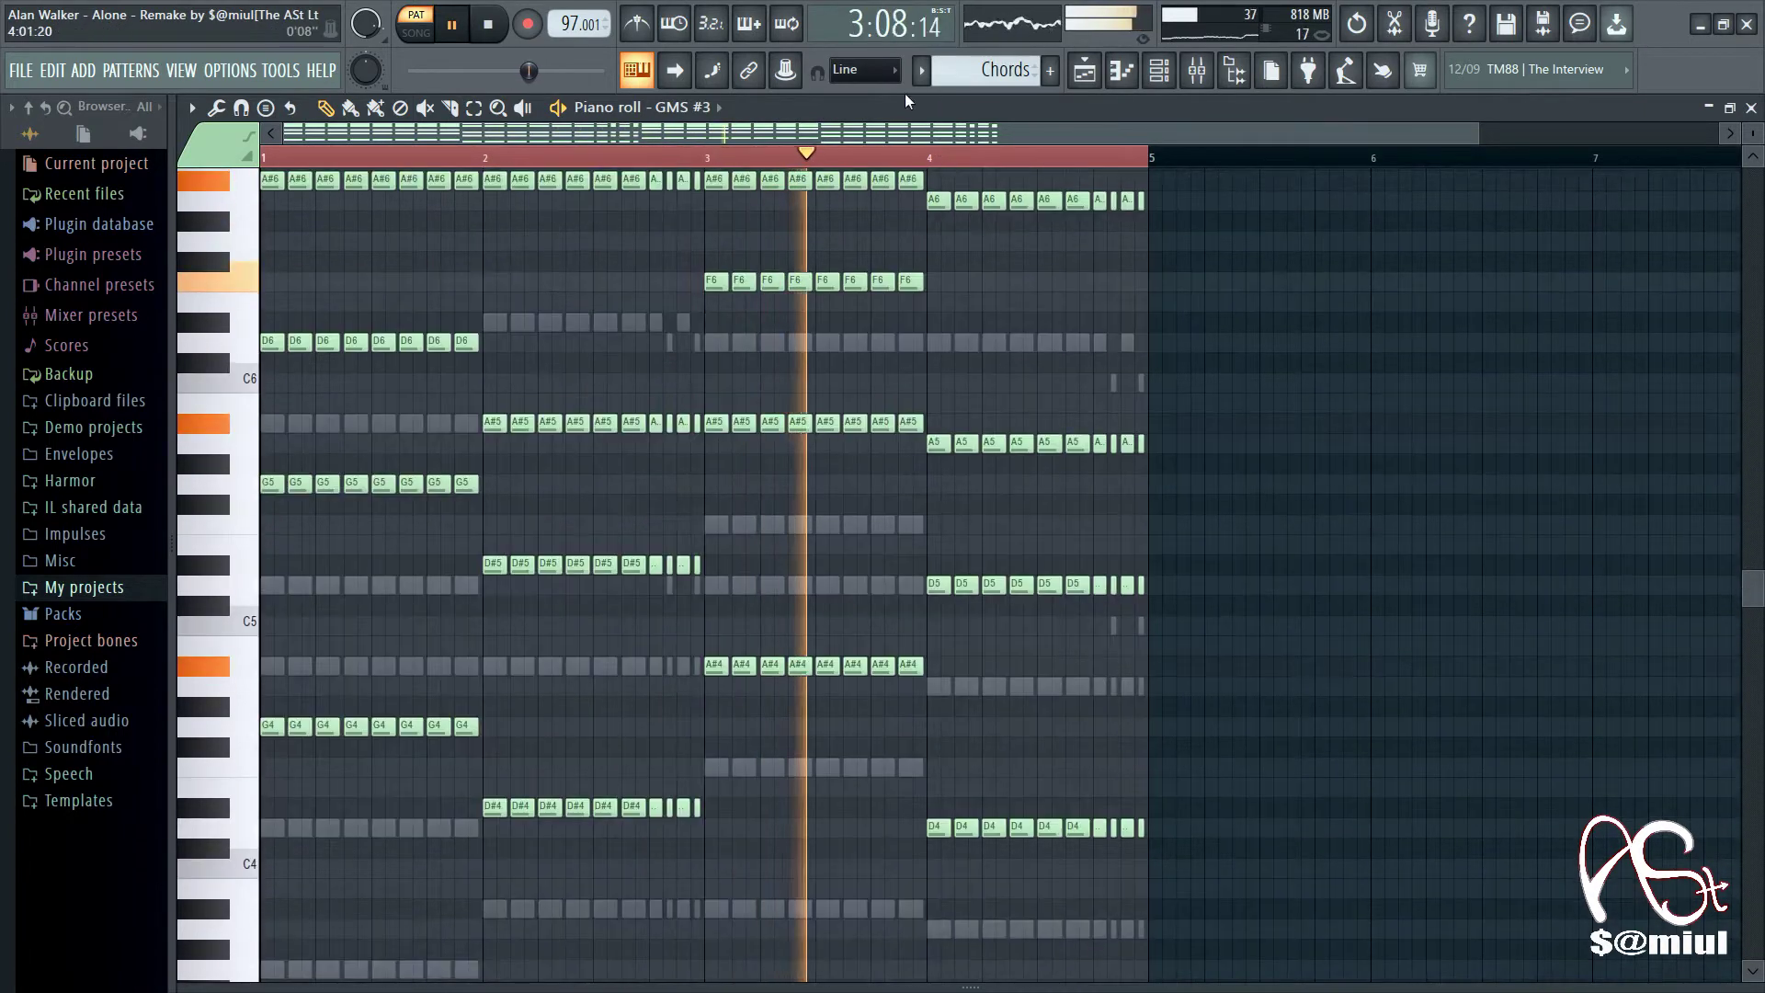
Step: Switch the piano roll to the GMS #4 channel and examine its high and low Chords notes
{"action": "left_click", "coordinate": [680, 111]}
{"action": "left_click", "coordinate": [1223, 60]}
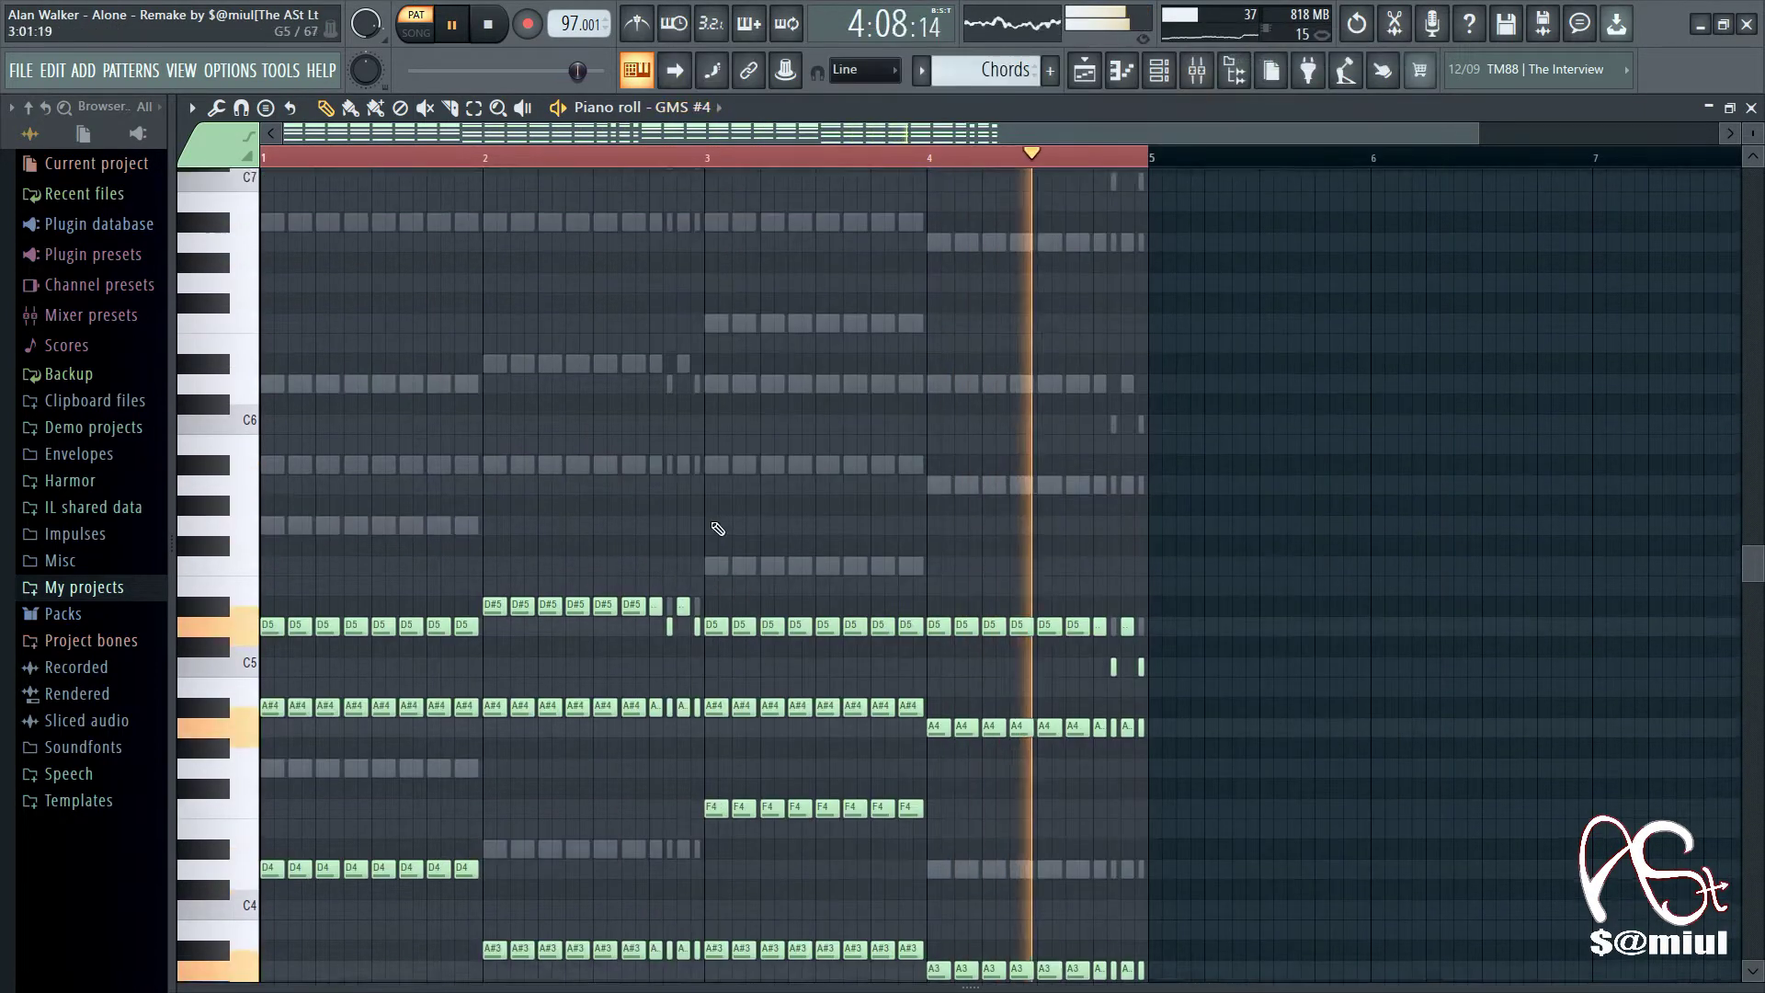
{"action": "scroll", "coordinate": [717, 524], "scroll_direction": "down", "scroll_amount": 4}
{"action": "scroll", "coordinate": [715, 528], "scroll_direction": "up", "scroll_amount": 6}
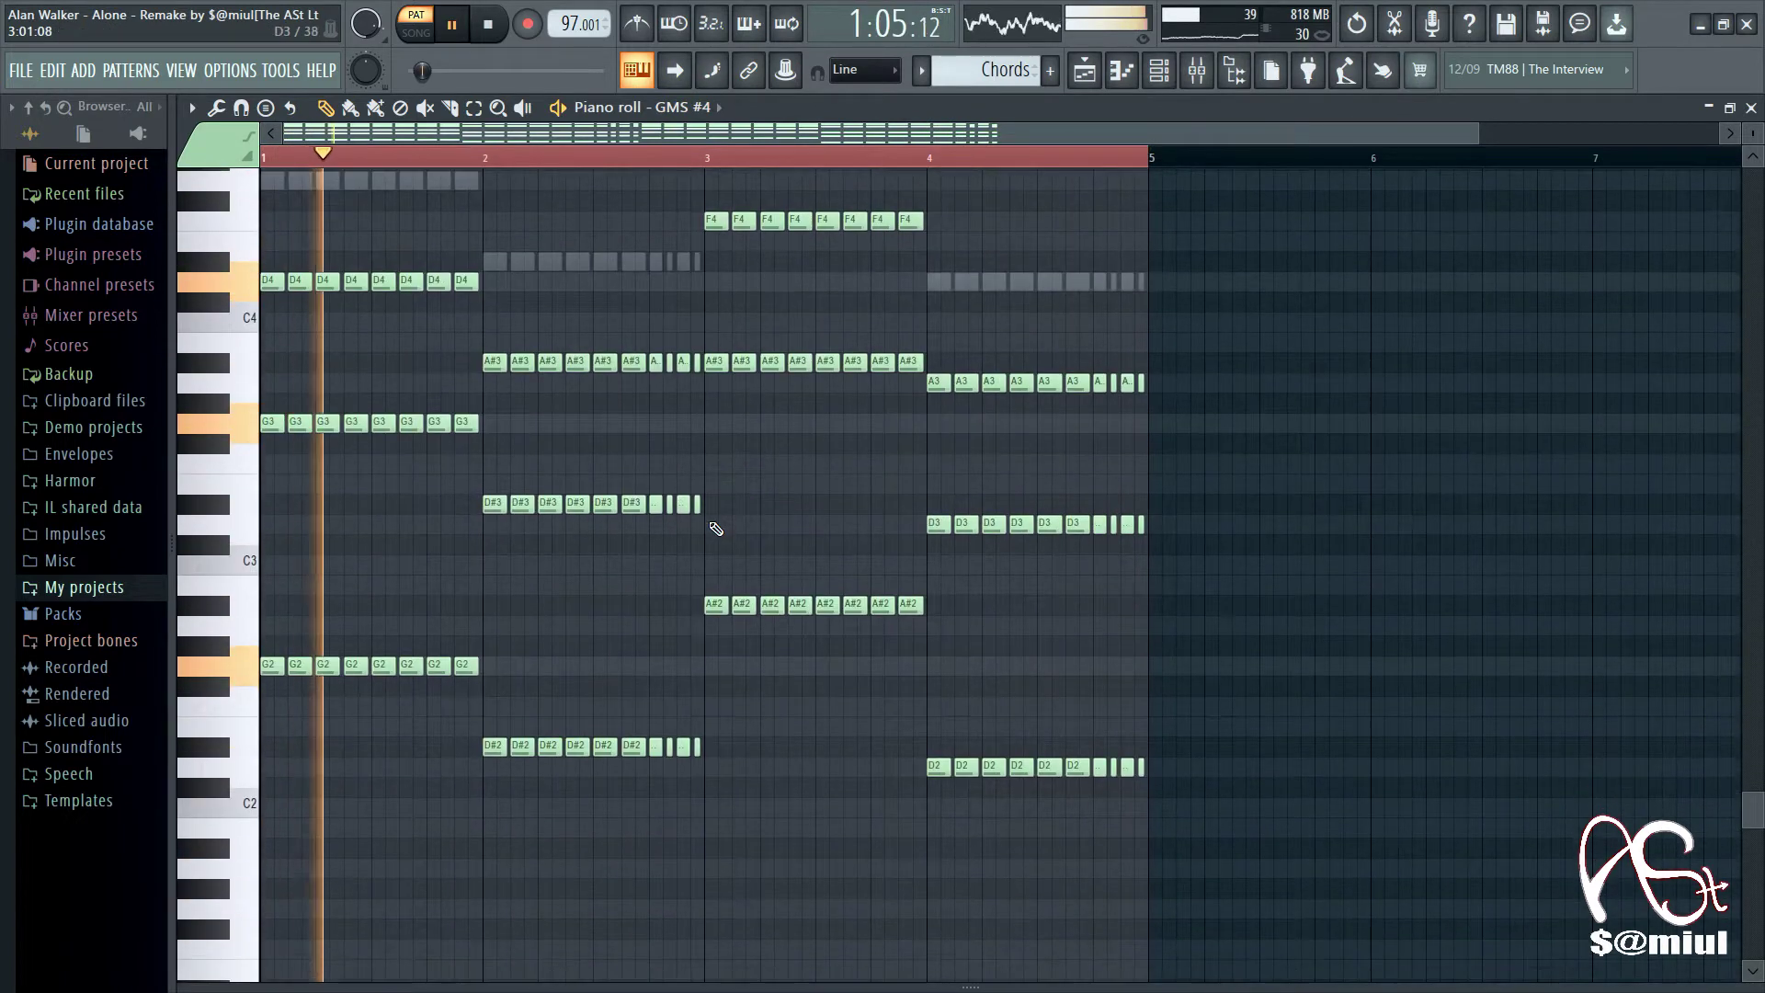
{"action": "scroll", "coordinate": [715, 529], "scroll_direction": "down", "scroll_amount": 4}
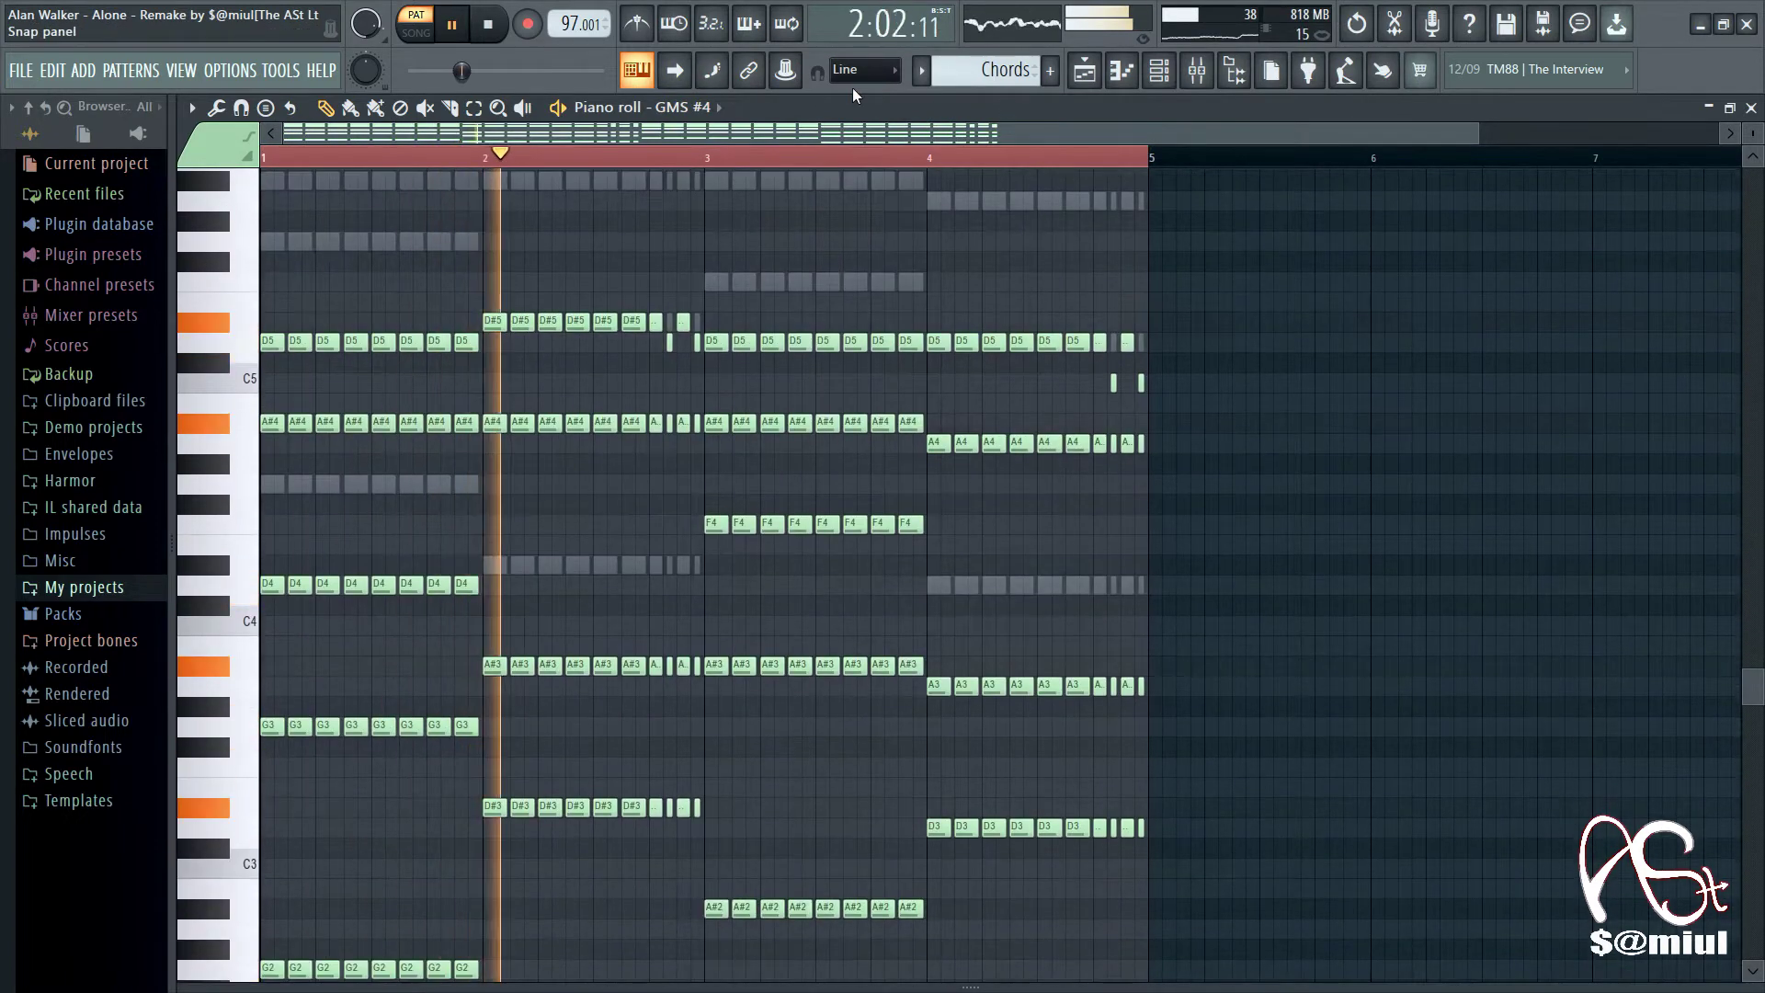
Step: Show the channel rack and bring the GMS channels of the Chords pattern into view
{"action": "left_click", "coordinate": [1159, 70]}
{"action": "scroll", "coordinate": [977, 651], "scroll_direction": "down", "scroll_amount": 2}
{"action": "key", "text": "F2"}
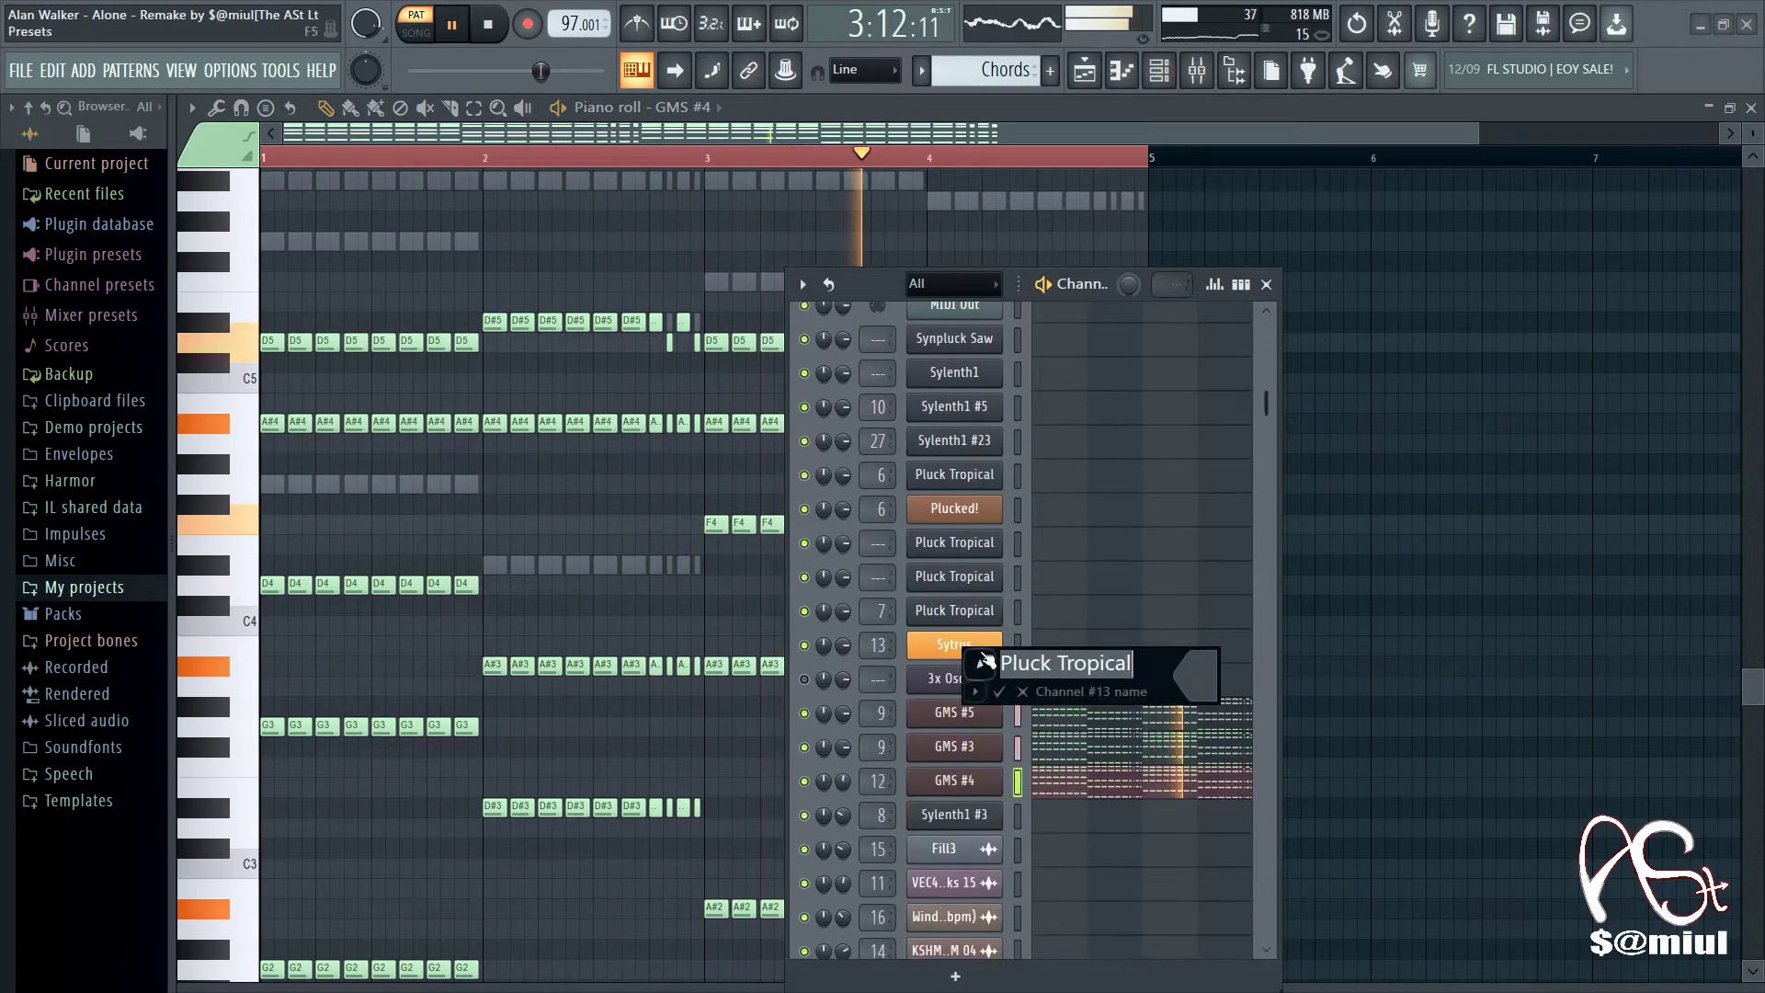
{"action": "key", "text": "End"}
{"action": "left_click", "coordinate": [1023, 692]}
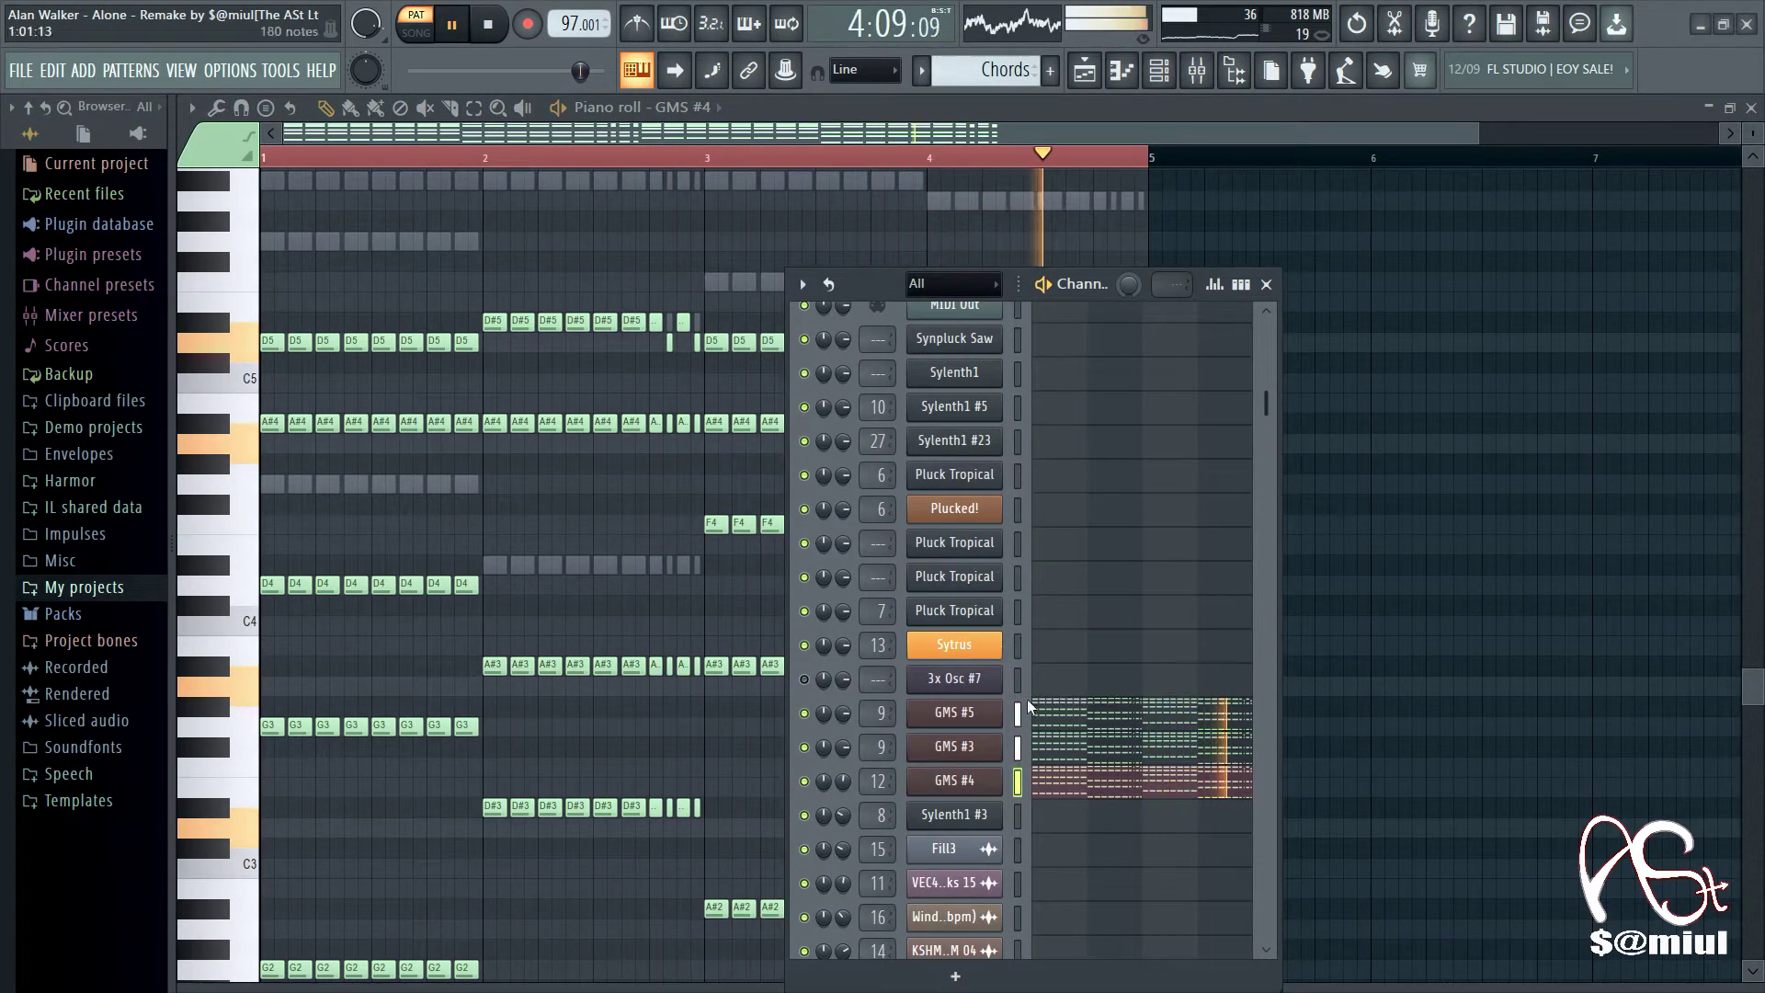
{"action": "left_click", "coordinate": [961, 715], "text": "shift"}
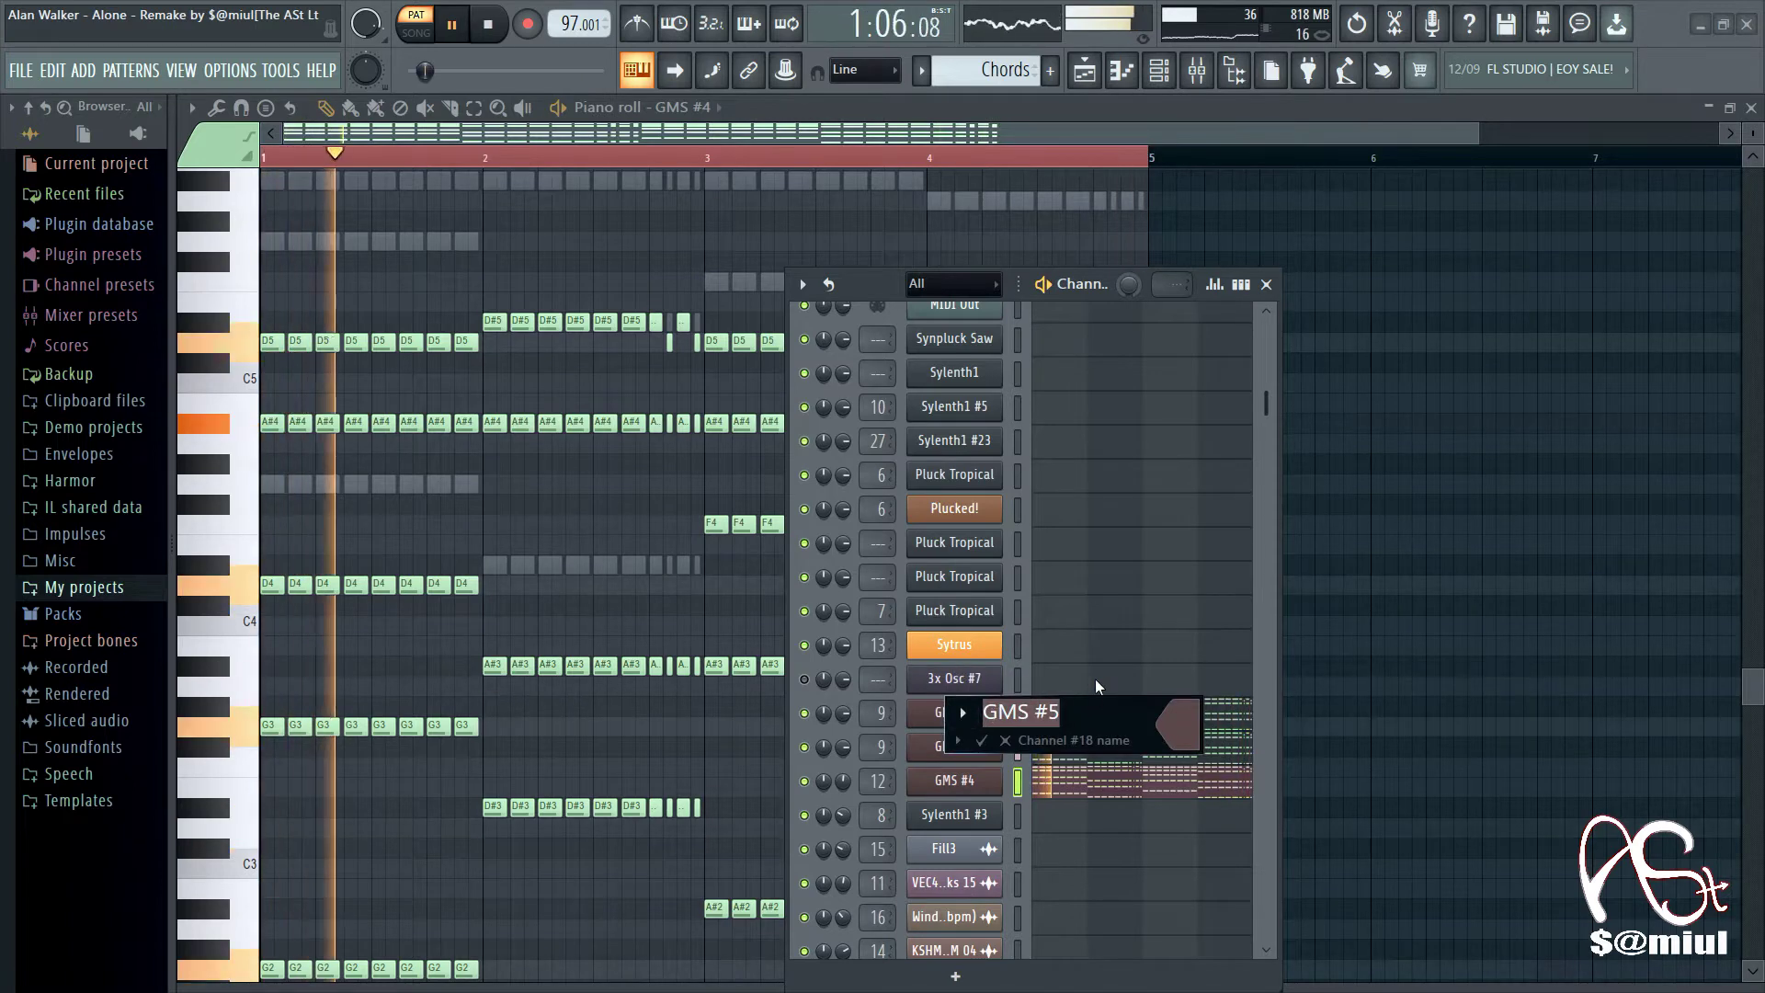
{"action": "key", "text": "Return"}
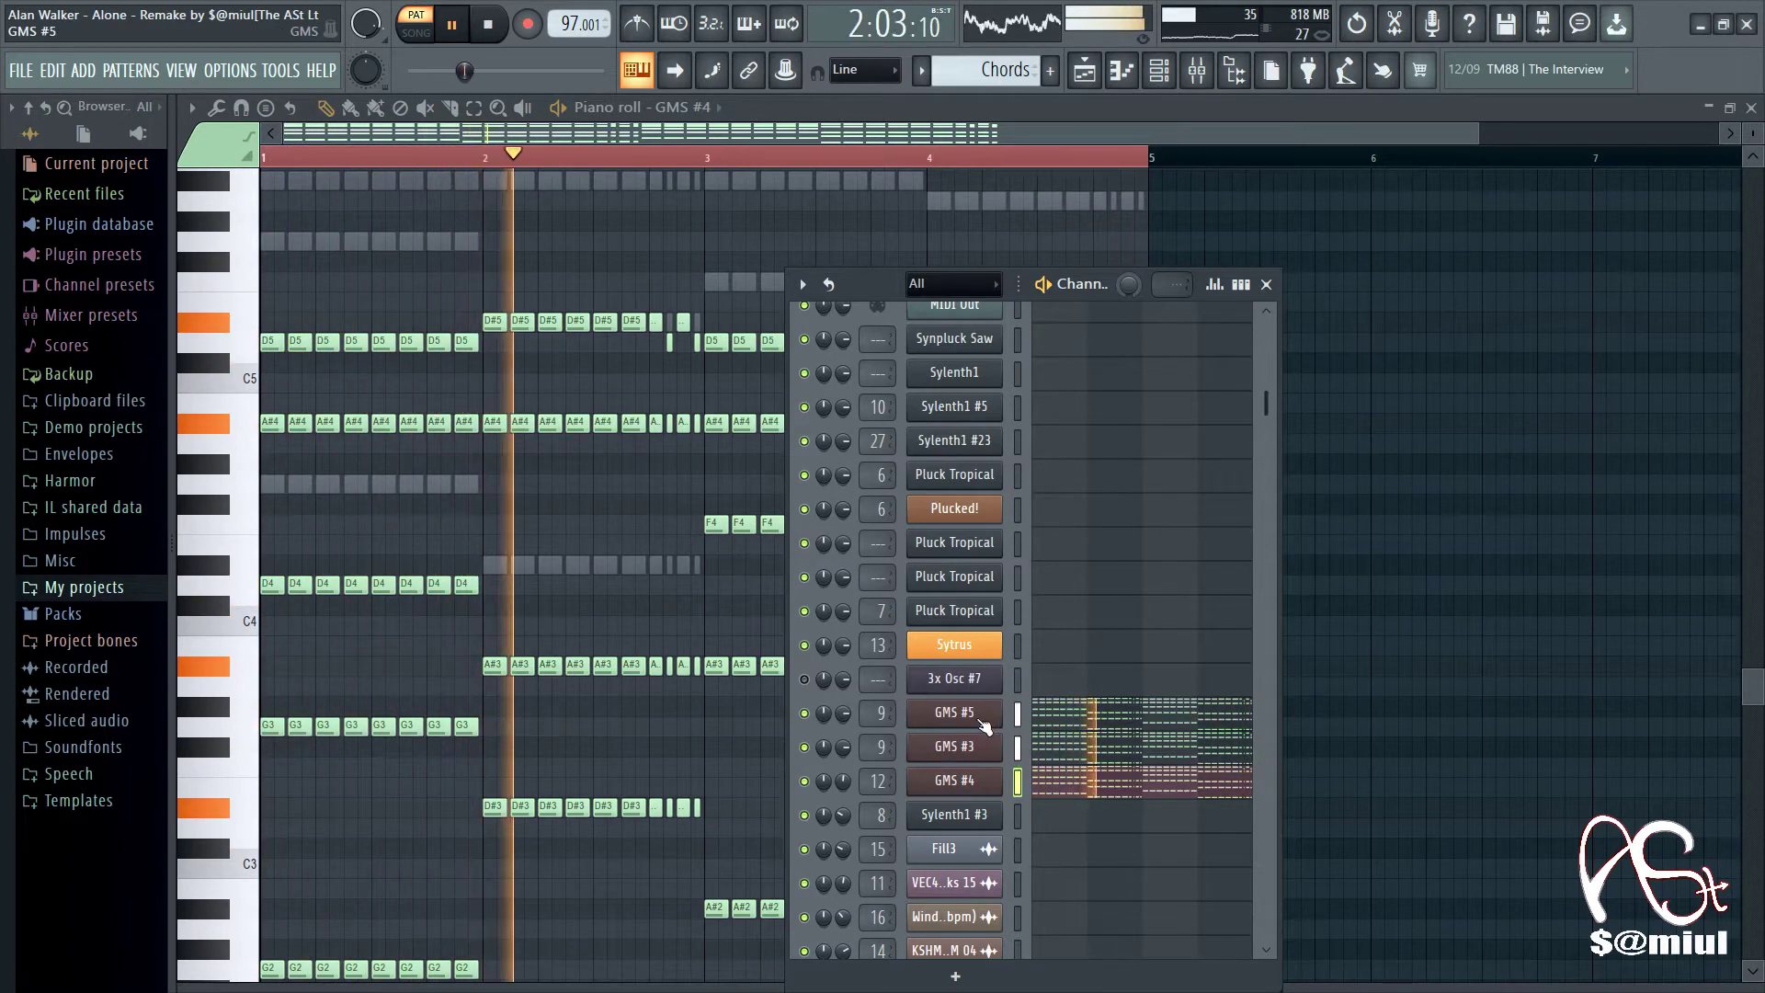
Step: Inspect the GMS #5 synth settings used by the Chords pattern, then close the instrument
{"action": "left_click", "coordinate": [975, 722]}
{"action": "left_click_drag", "start_coordinate": [1013, 365], "coordinate": [851, 327]}
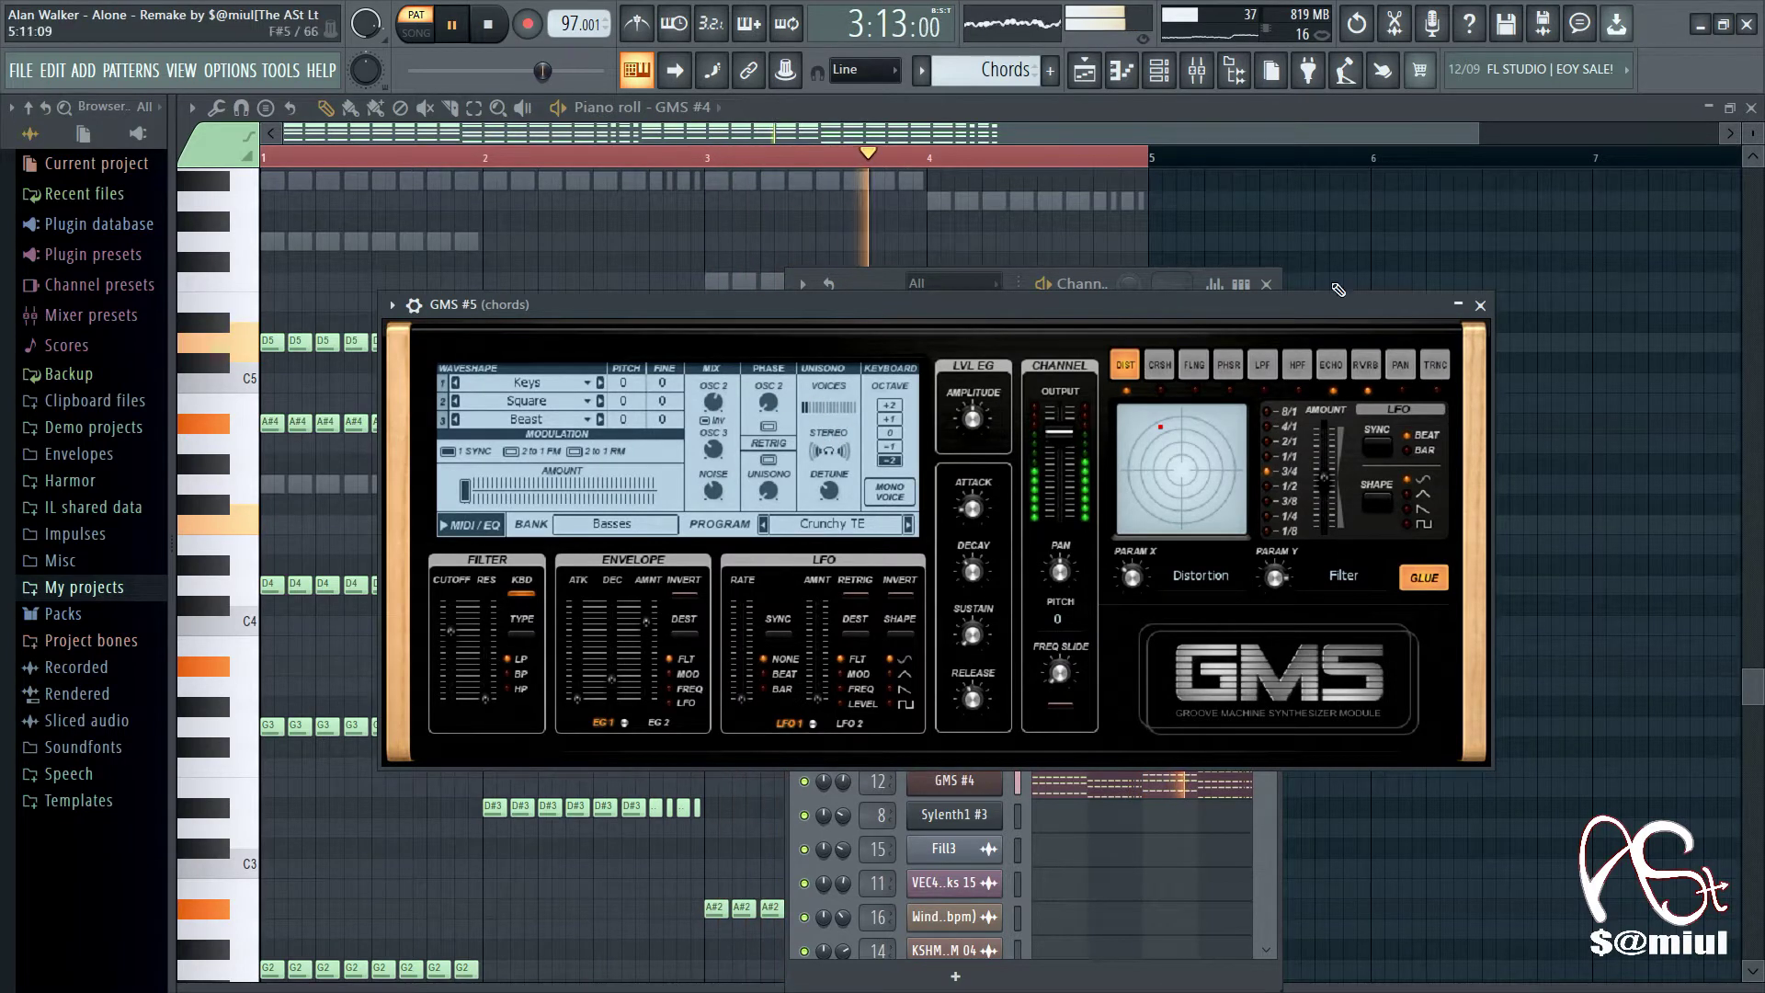
{"action": "left_click", "coordinate": [1480, 305]}
Step: Inspect the GMS #3 and GMS #4 synth settings in turn, then close the channel rack
{"action": "left_click", "coordinate": [955, 746]}
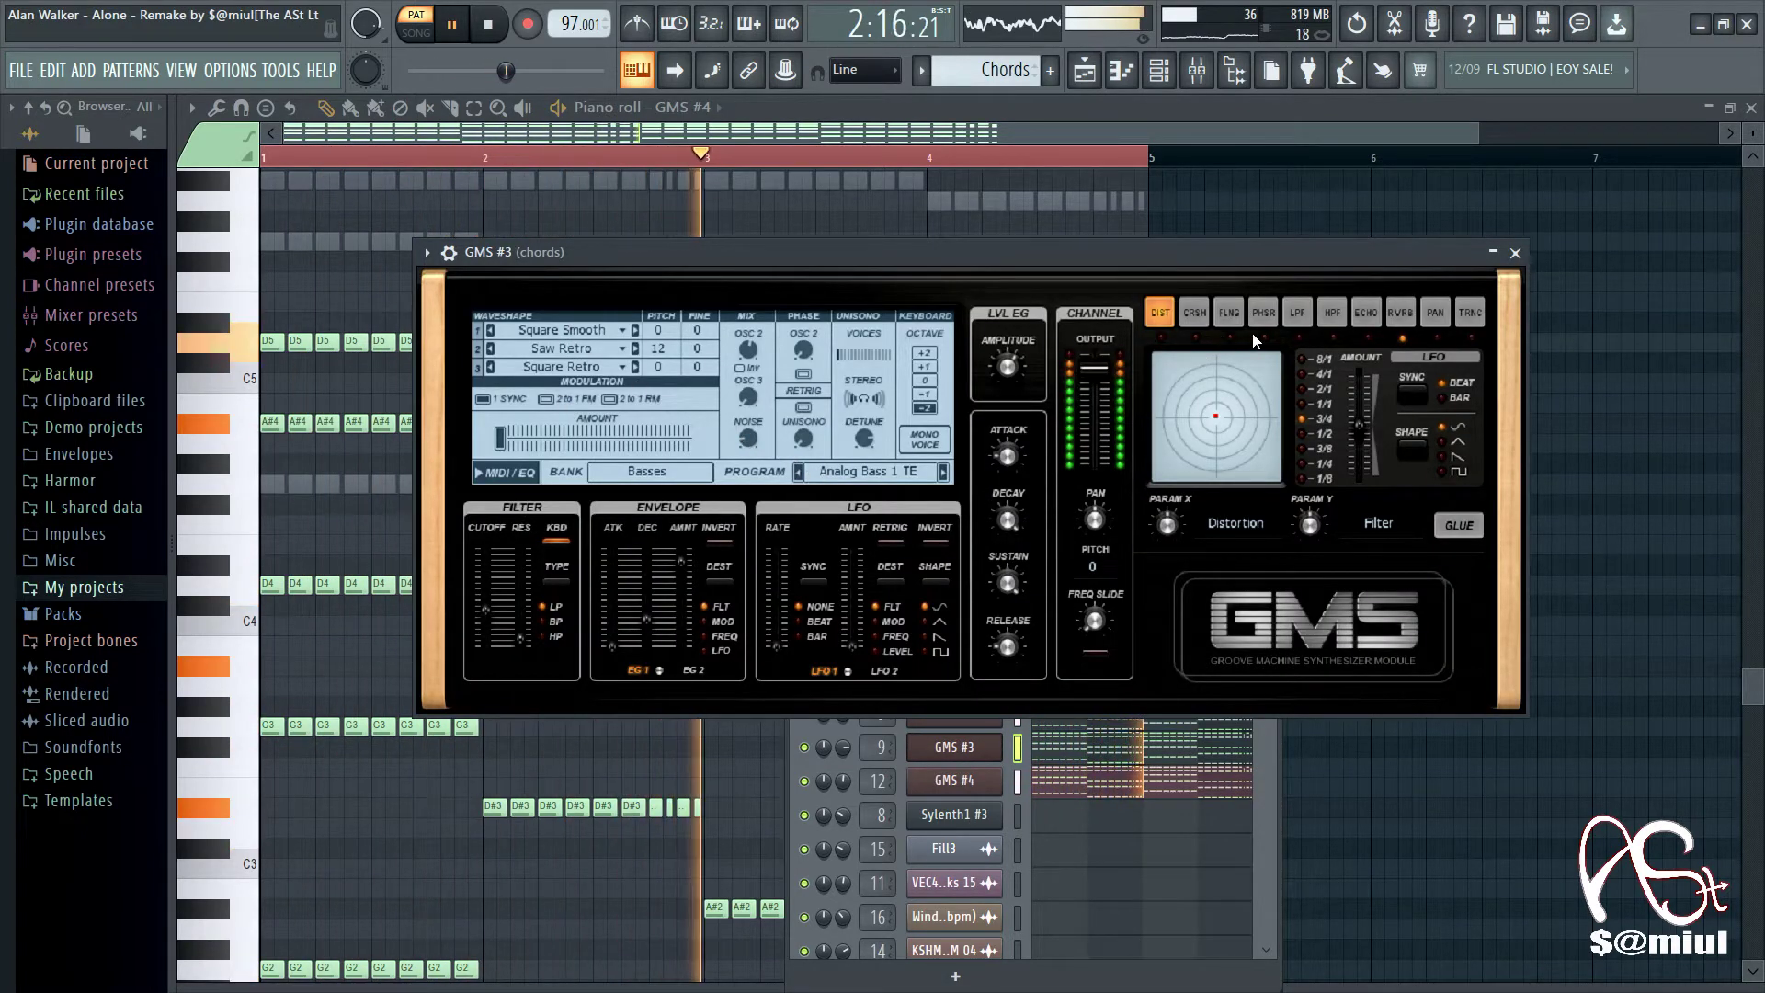
{"action": "left_click", "coordinate": [955, 747]}
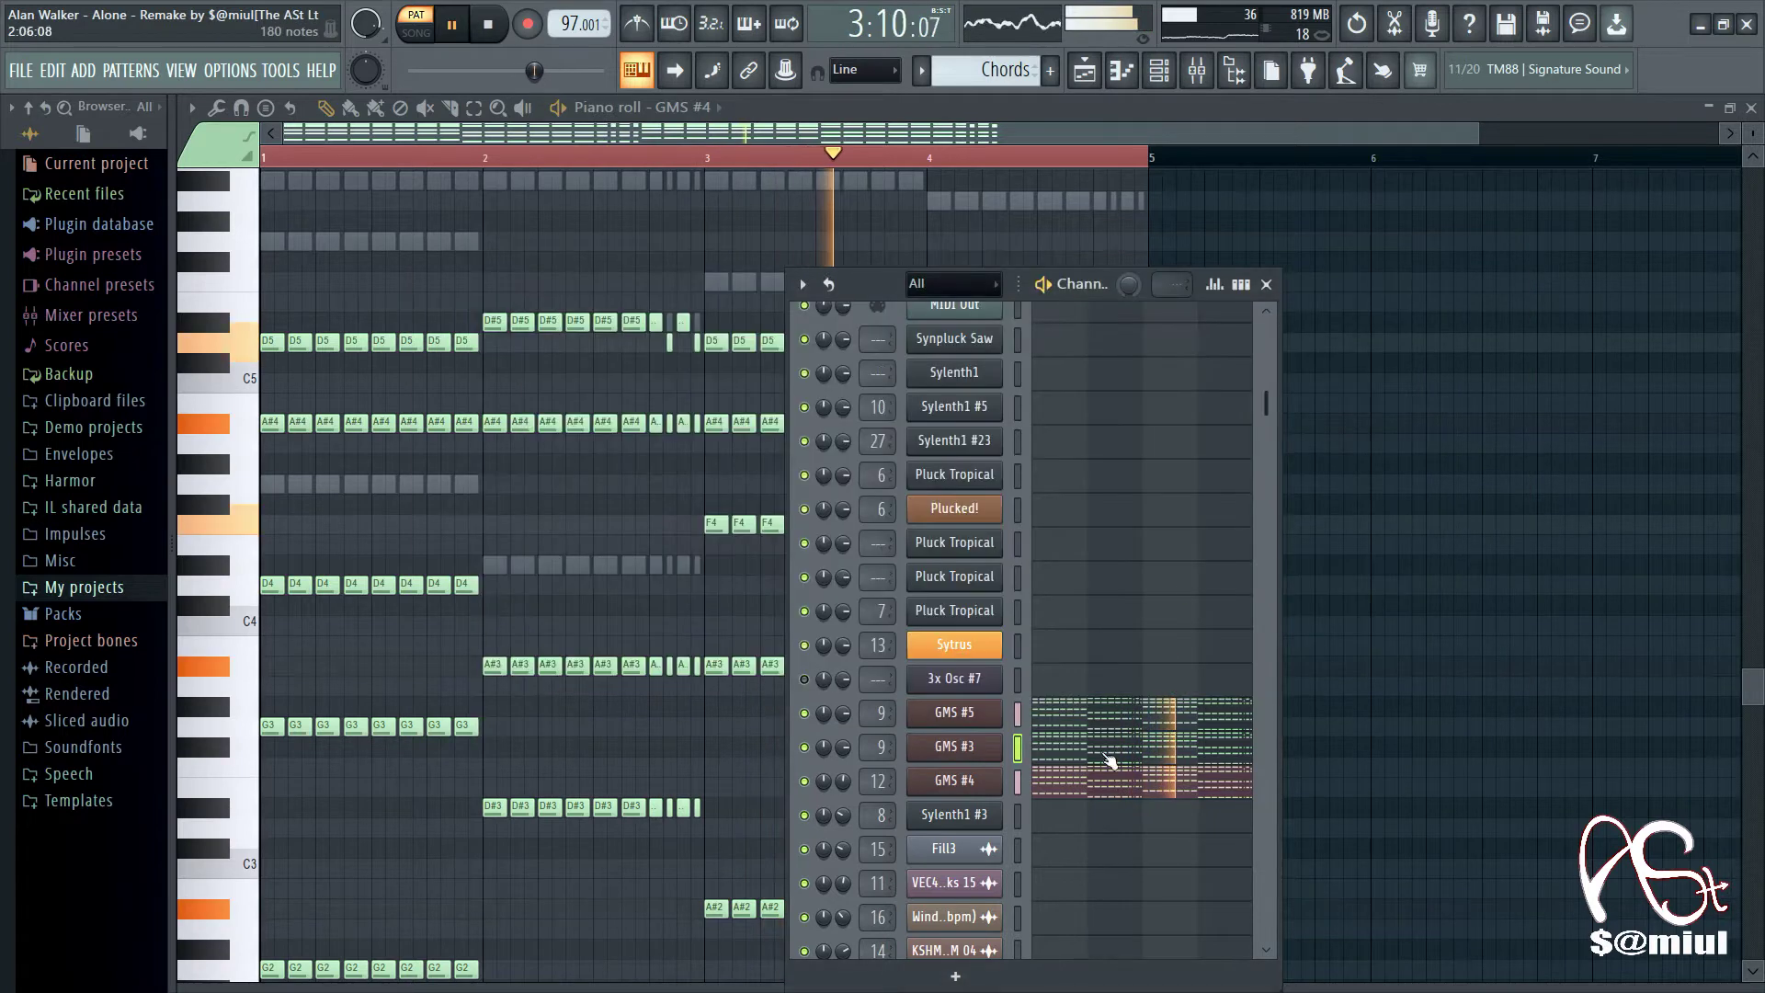
{"action": "left_click", "coordinate": [956, 782]}
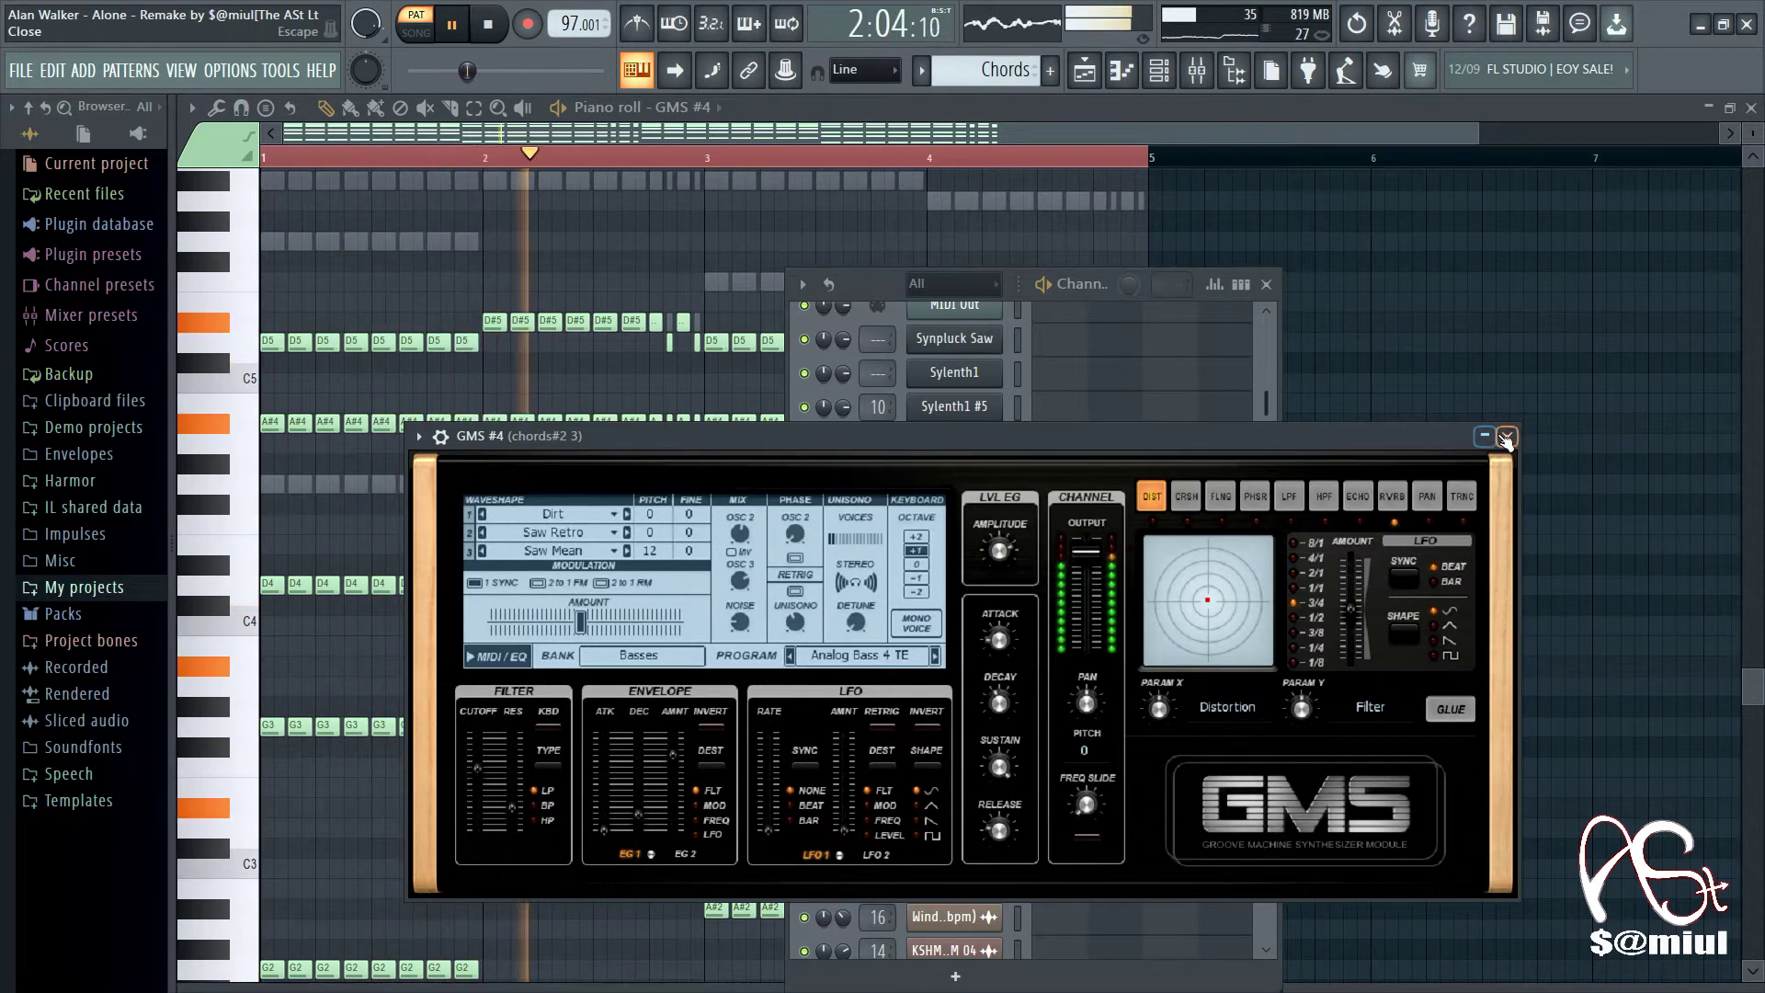
{"action": "left_click", "coordinate": [1506, 438]}
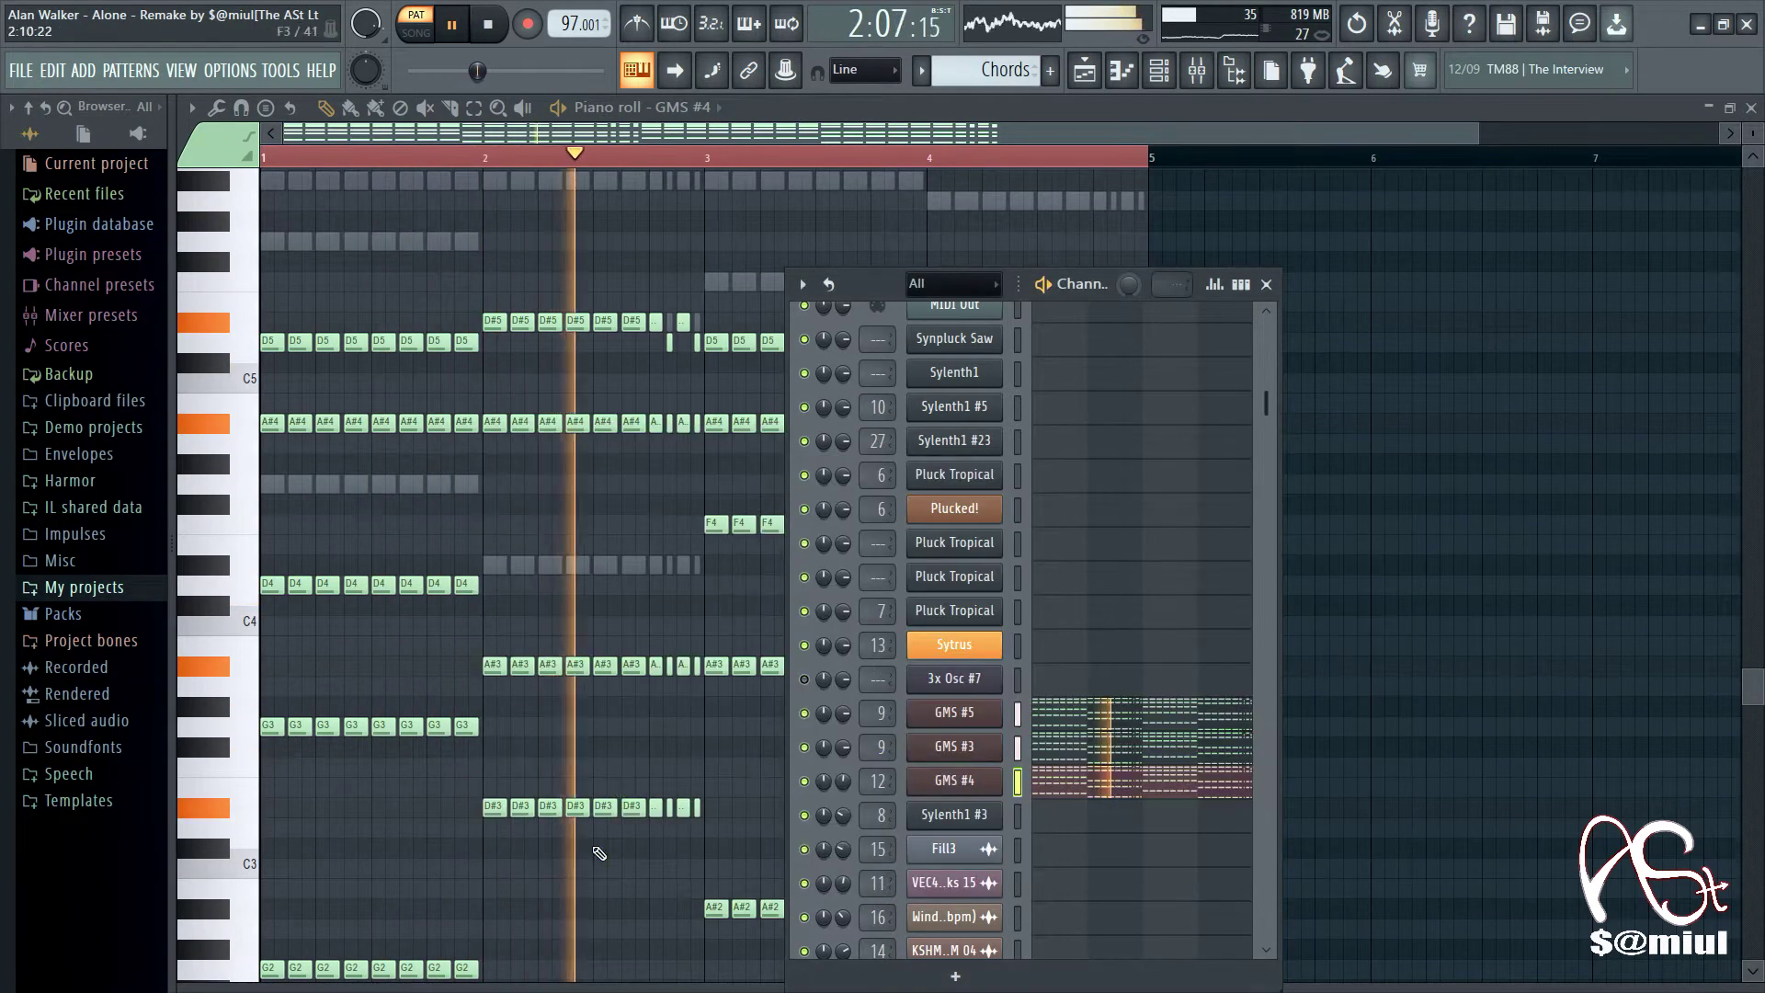
{"action": "left_click", "coordinate": [1265, 284]}
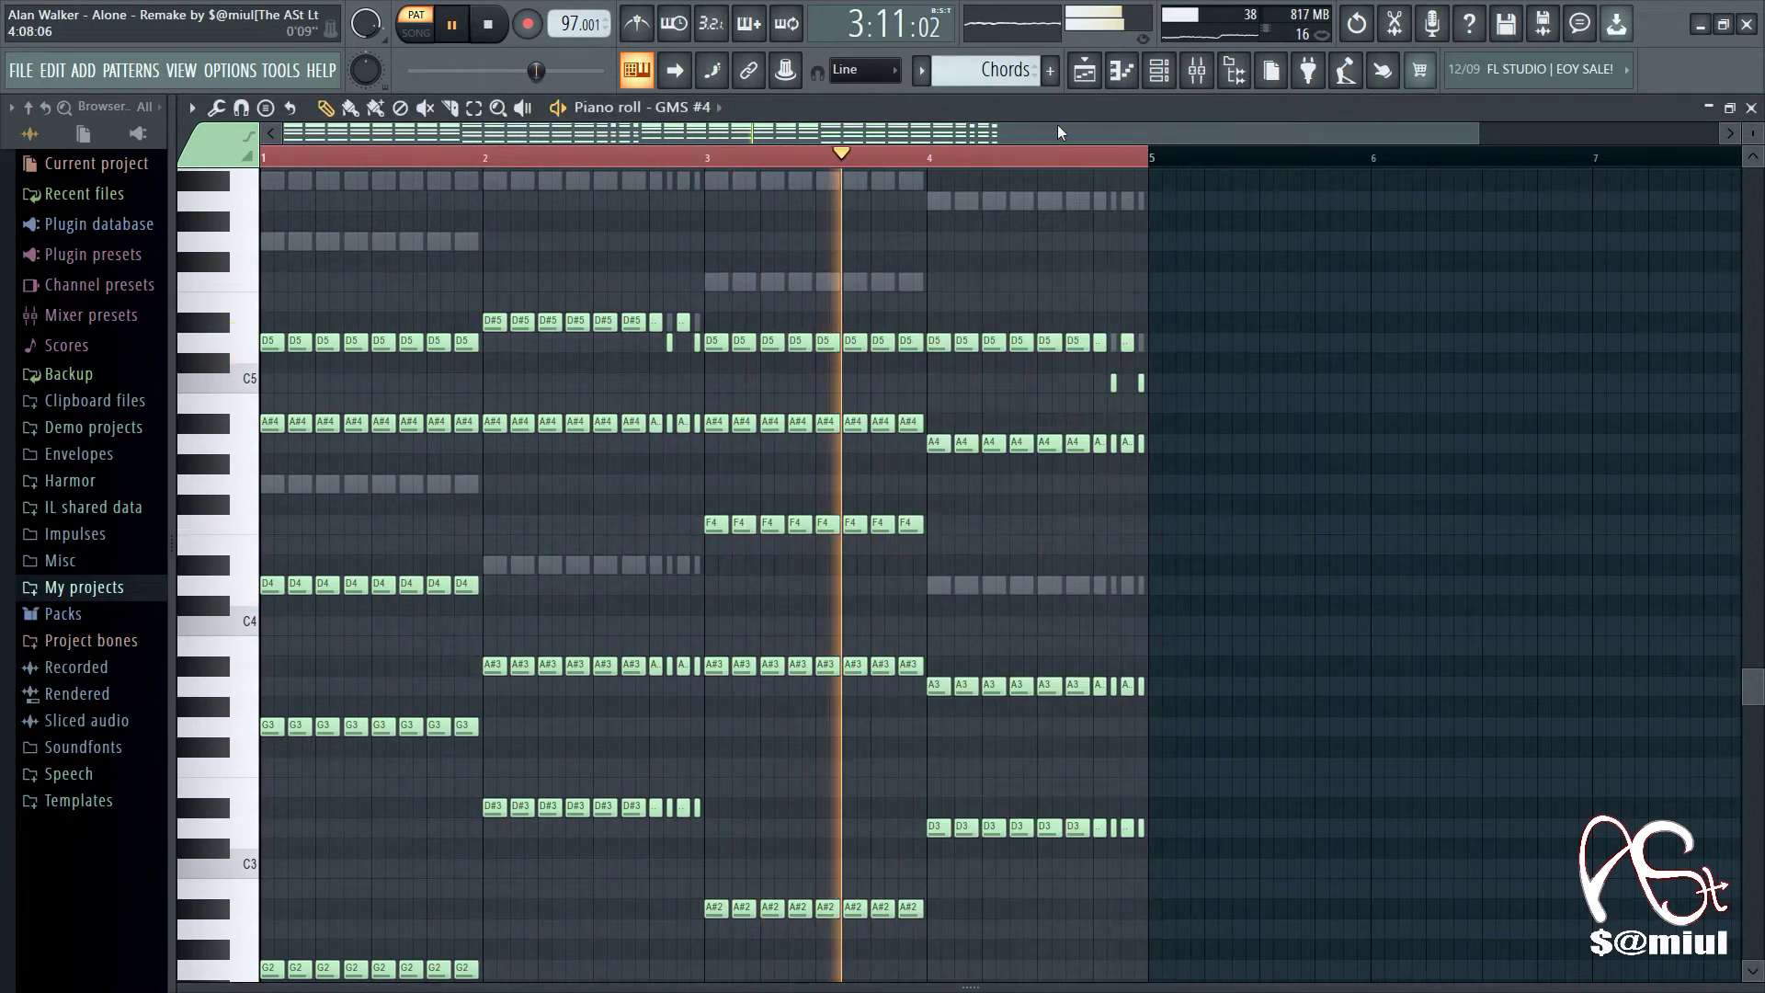
Step: Return to the playlist, open the Pads 2 pattern in the piano roll and play it to examine its notes
{"action": "left_click", "coordinate": [1085, 73]}
{"action": "key", "text": "space"}
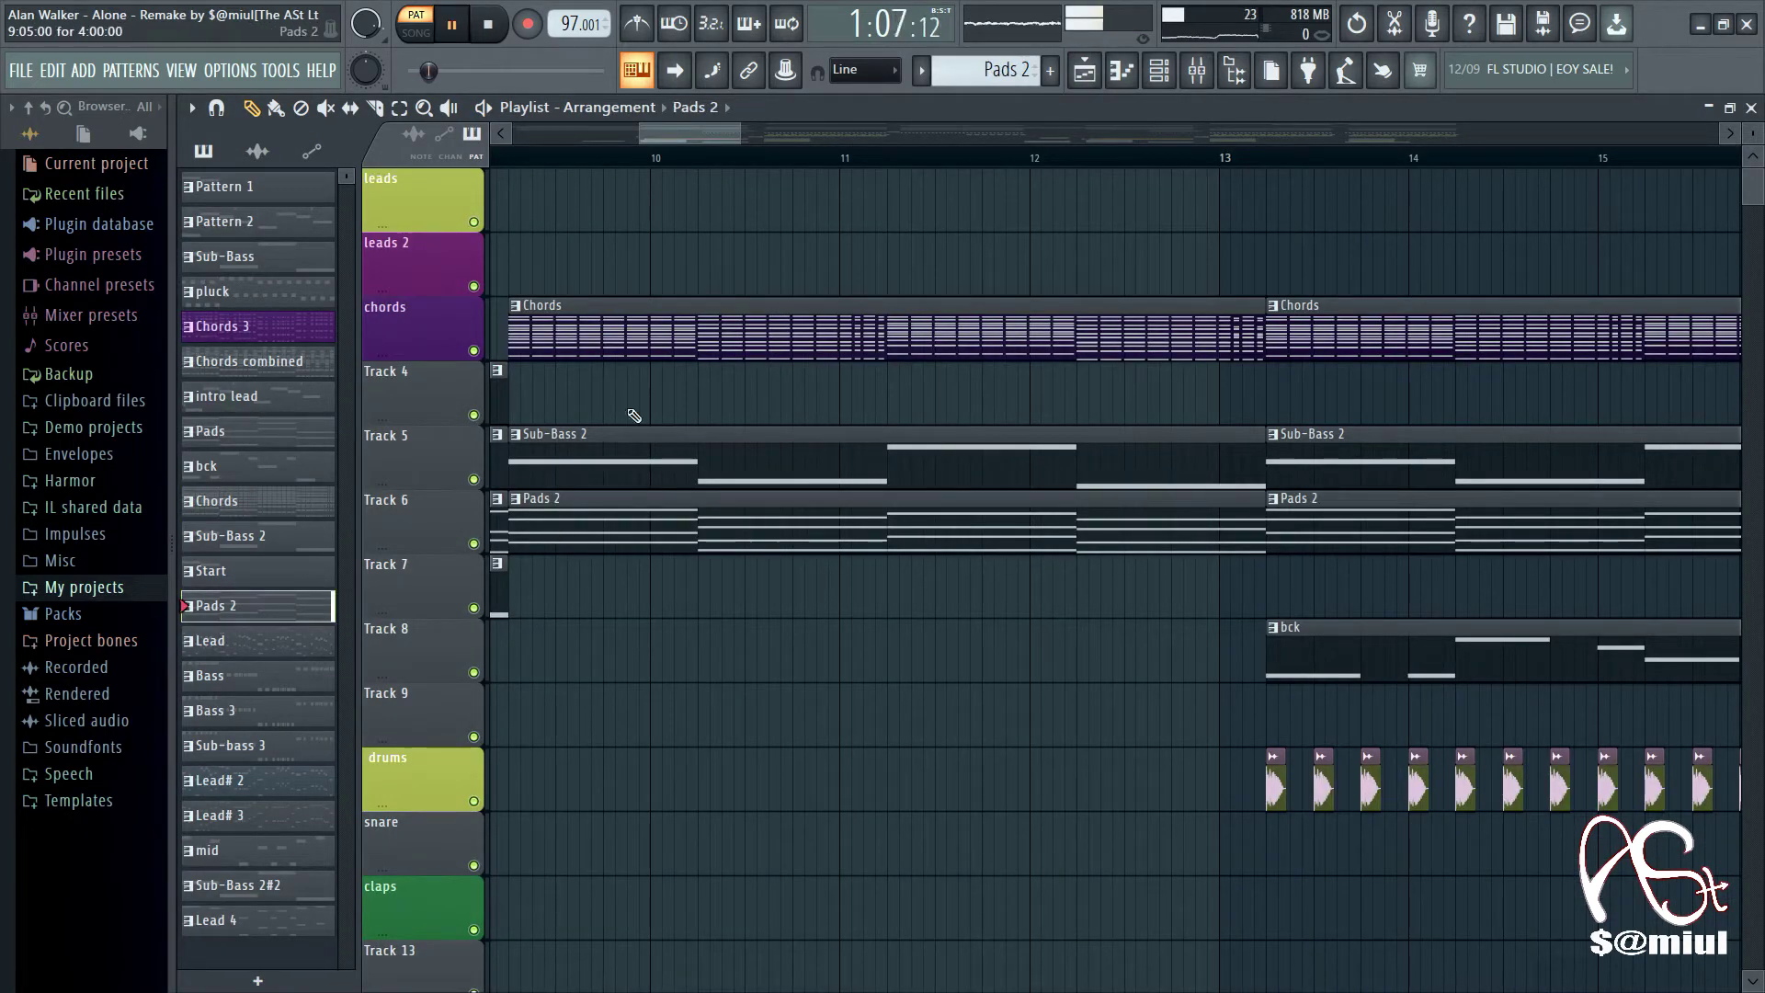
{"action": "mouse_move", "coordinate": [688, 129]}
{"action": "left_mouse_down"}
{"action": "mouse_move", "coordinate": [620, 126]}
{"action": "mouse_move", "coordinate": [669, 125]}
{"action": "left_mouse_up"}
{"action": "key", "text": "space"}
{"action": "double_click", "coordinate": [848, 519]}
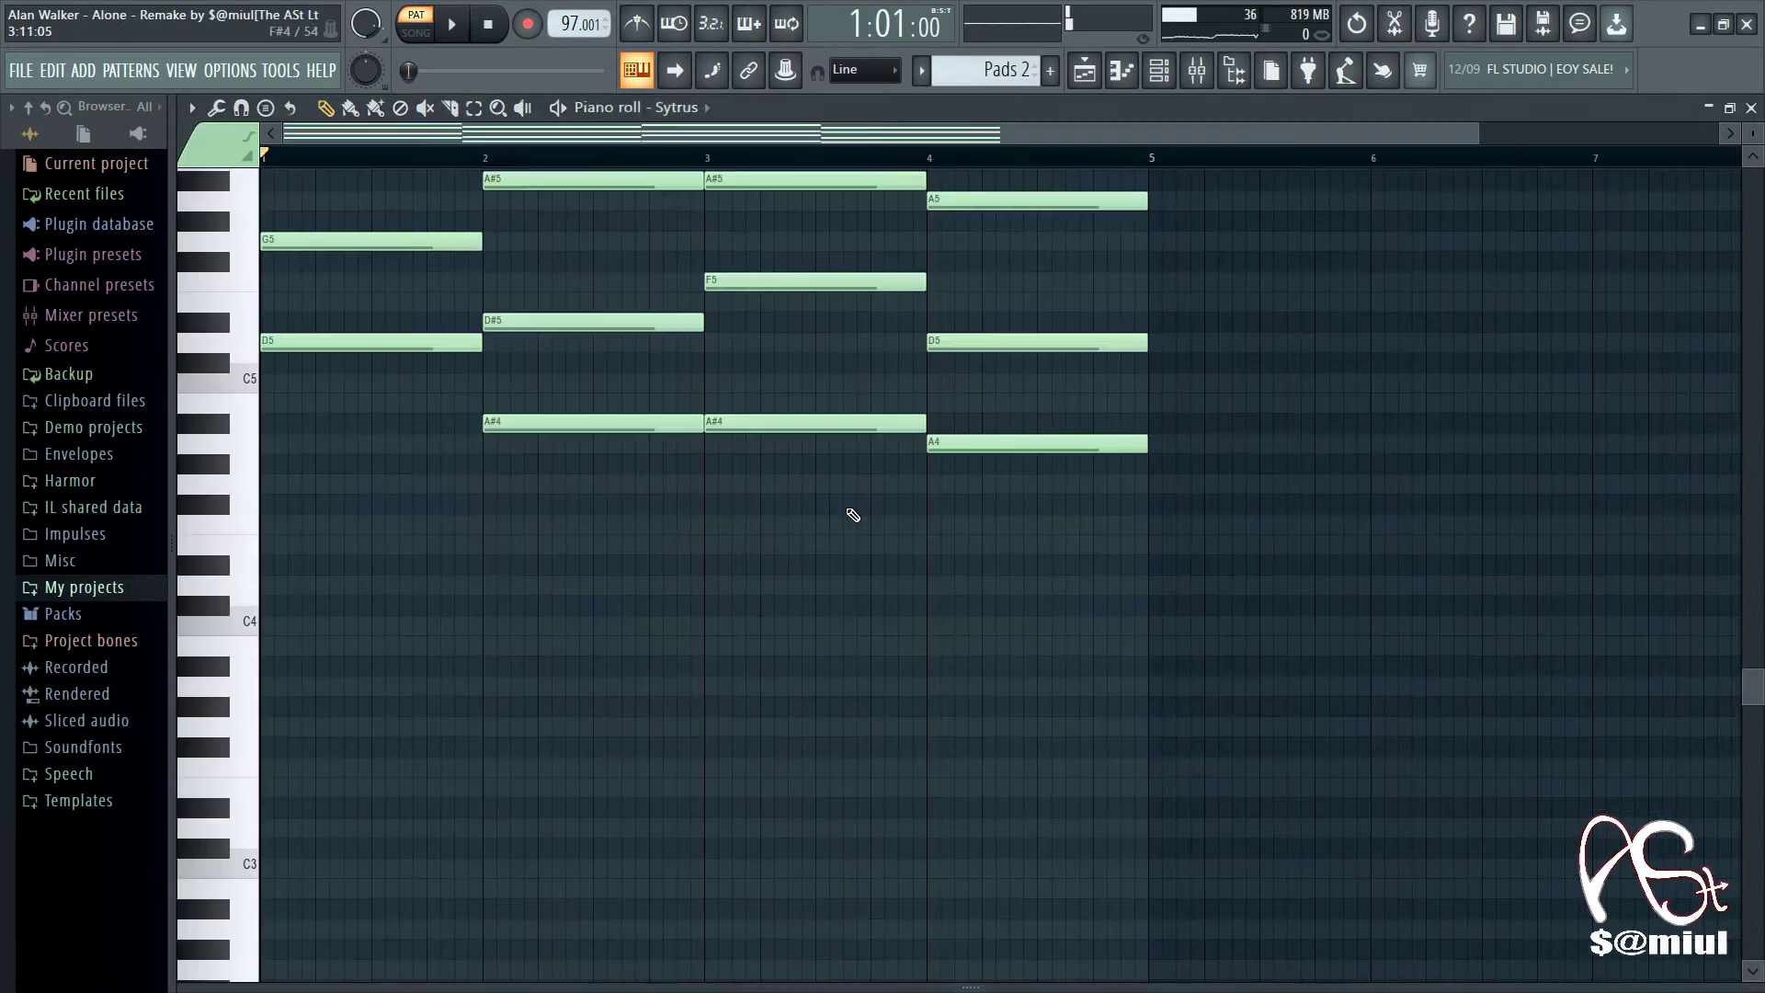
{"action": "scroll", "coordinate": [671, 768], "scroll_direction": "up", "scroll_amount": 6}
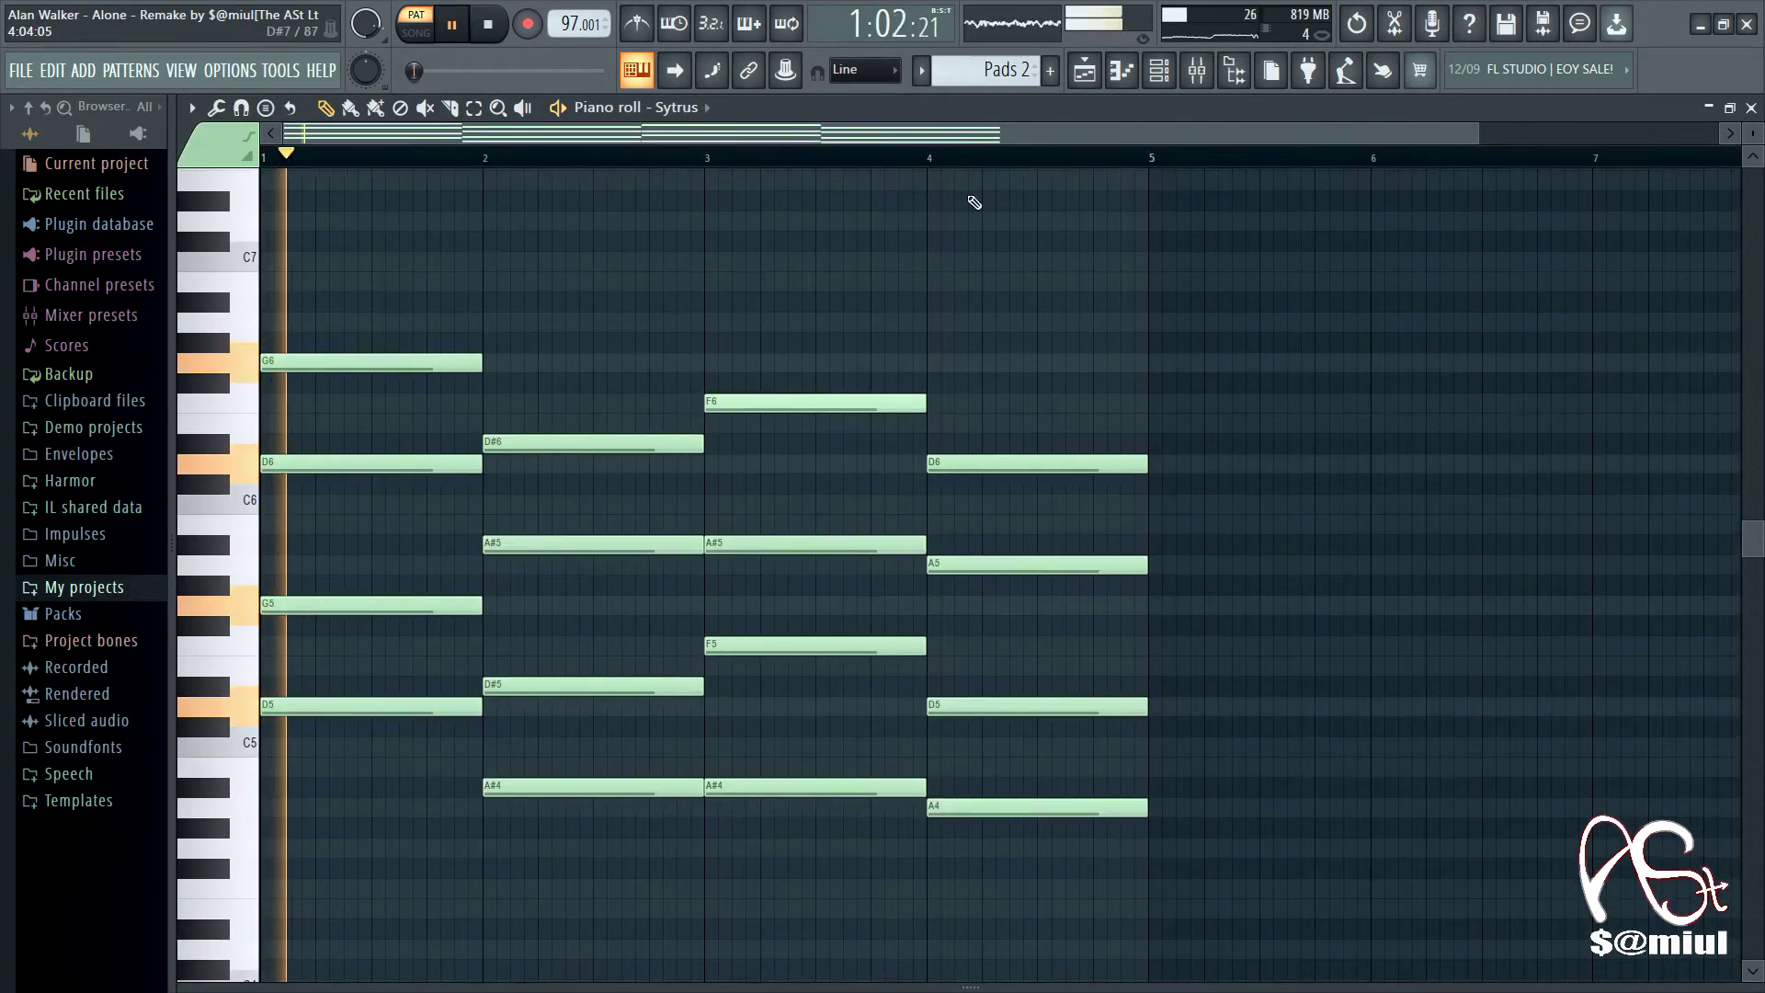
Step: Inspect the main settings of the Sytrus instrument used by the Pads 2 pattern, then close it
{"action": "left_click", "coordinate": [1159, 72]}
{"action": "left_click", "coordinate": [928, 648]}
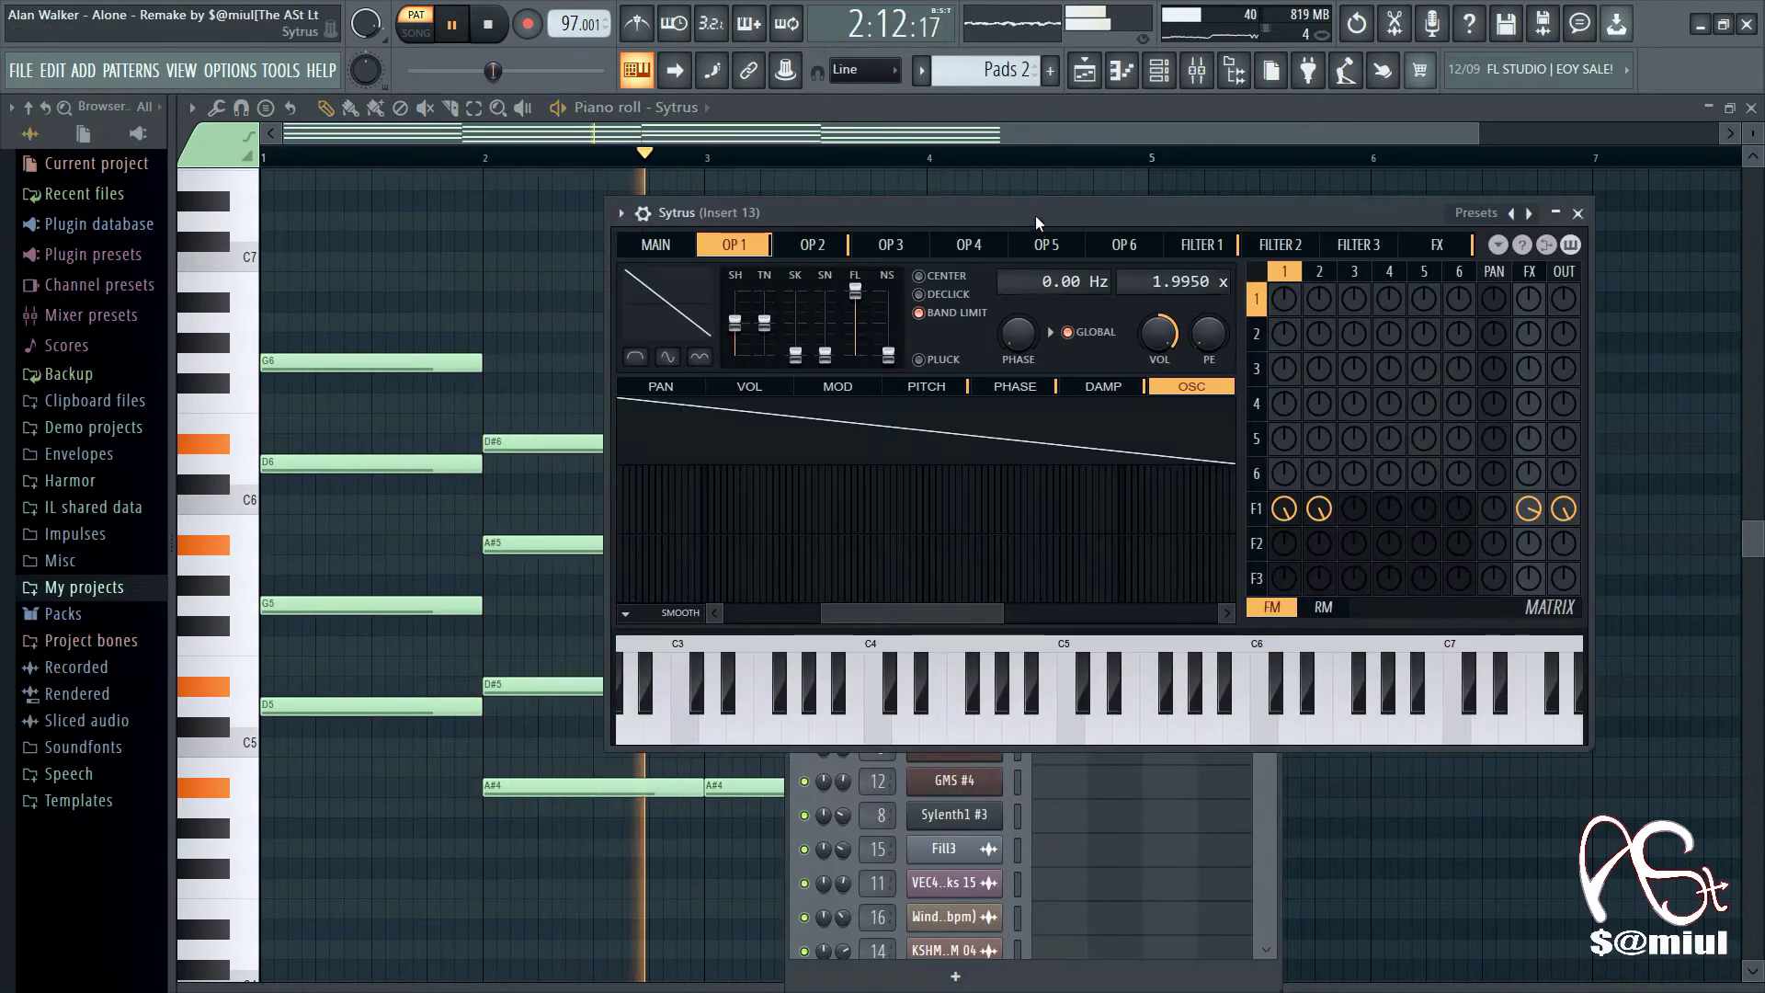
{"action": "left_click_drag", "start_coordinate": [1035, 215], "coordinate": [1109, 286]}
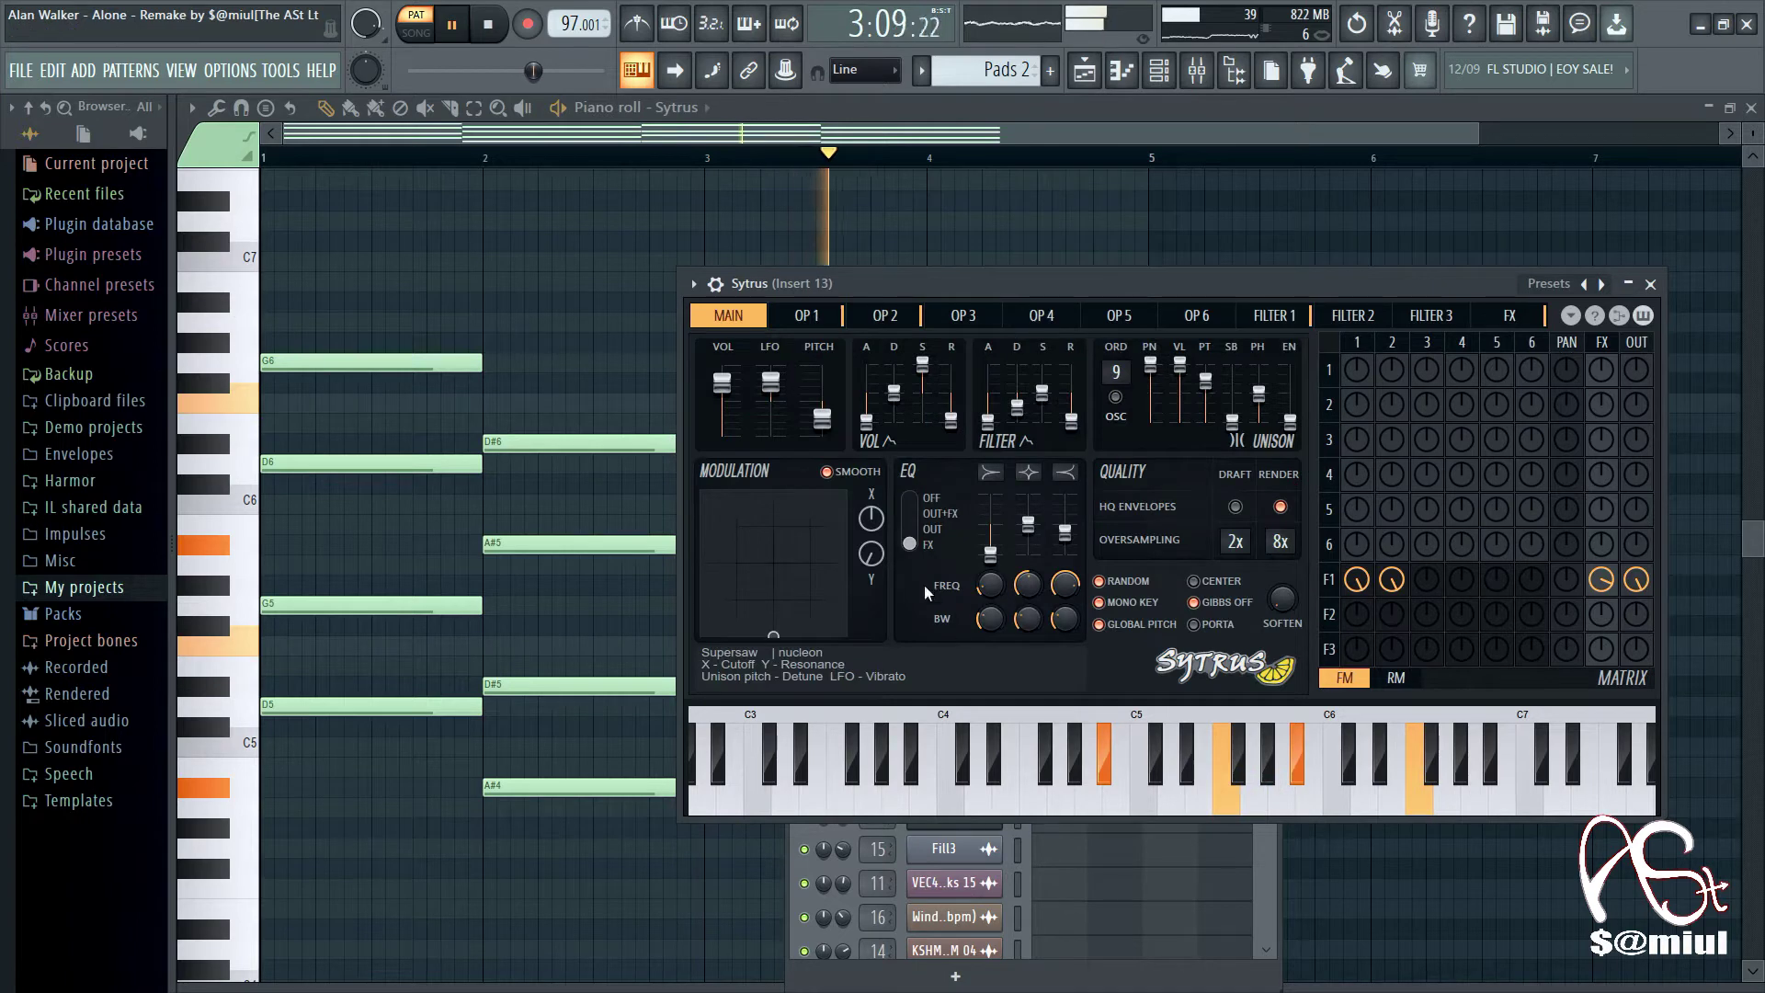
{"action": "left_click", "coordinate": [1650, 284]}
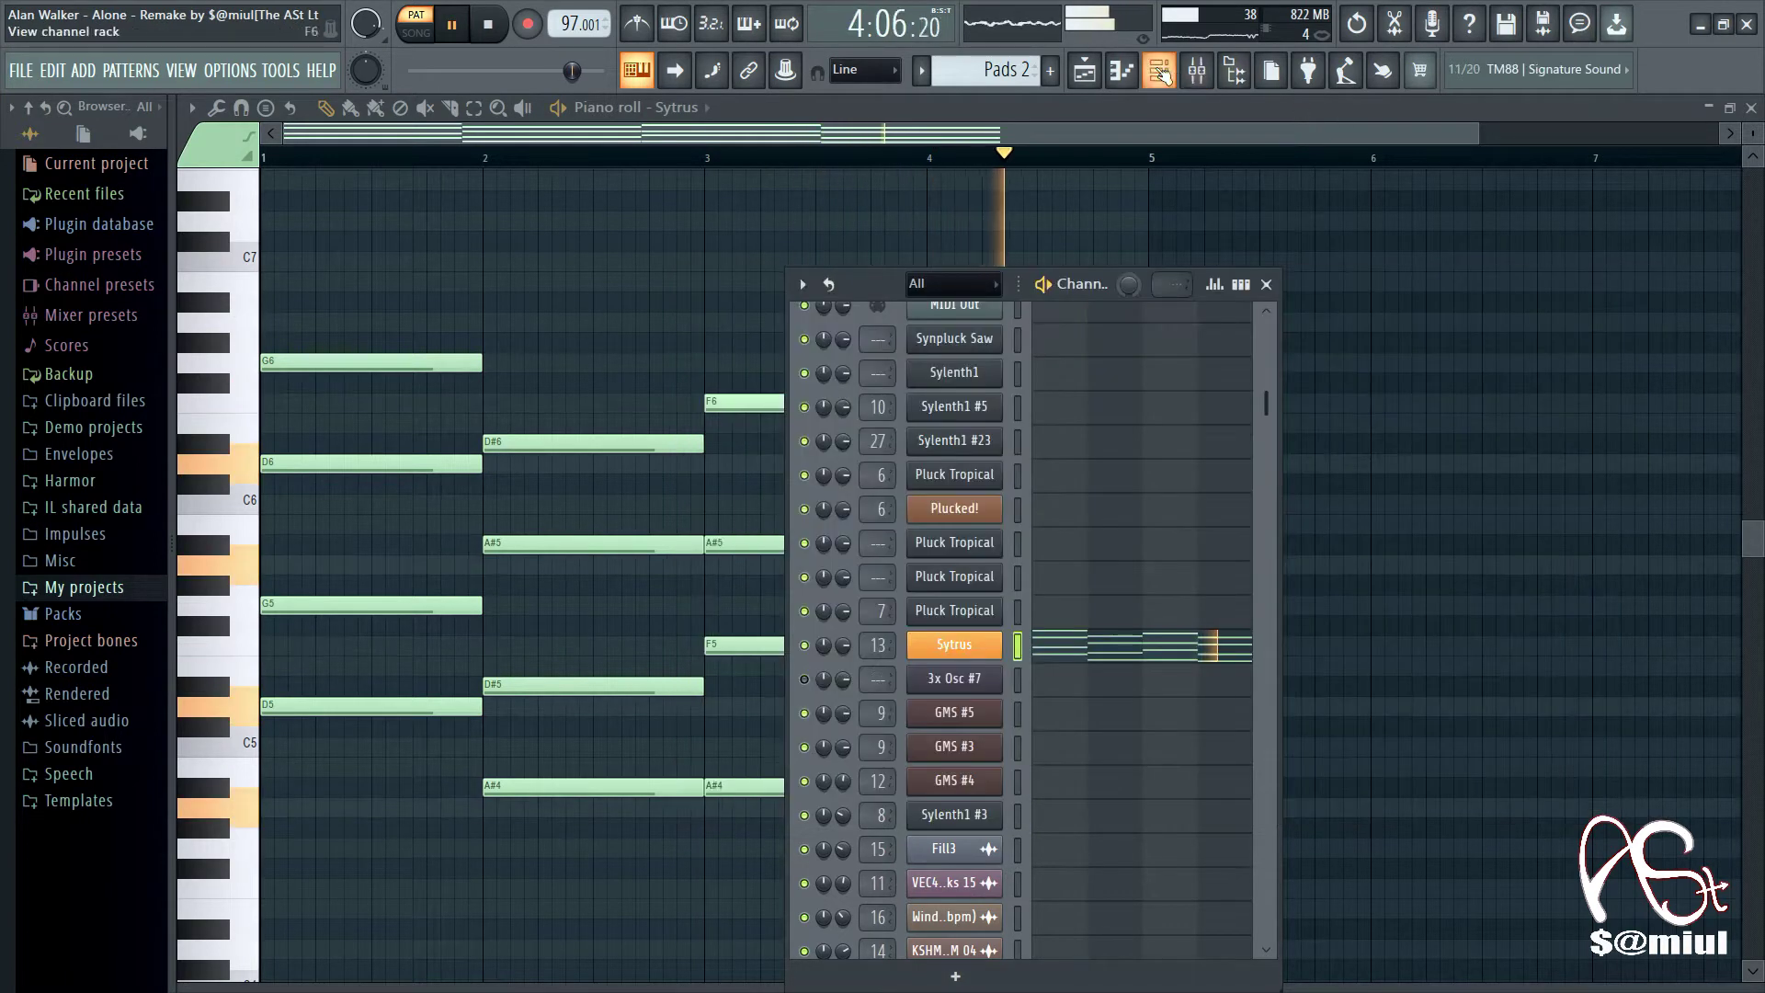
Step: Inspect the Fruity parametric EQ 2 curve on mixer track Insert 13, then close the mixer and channel rack
{"action": "key", "text": "F9"}
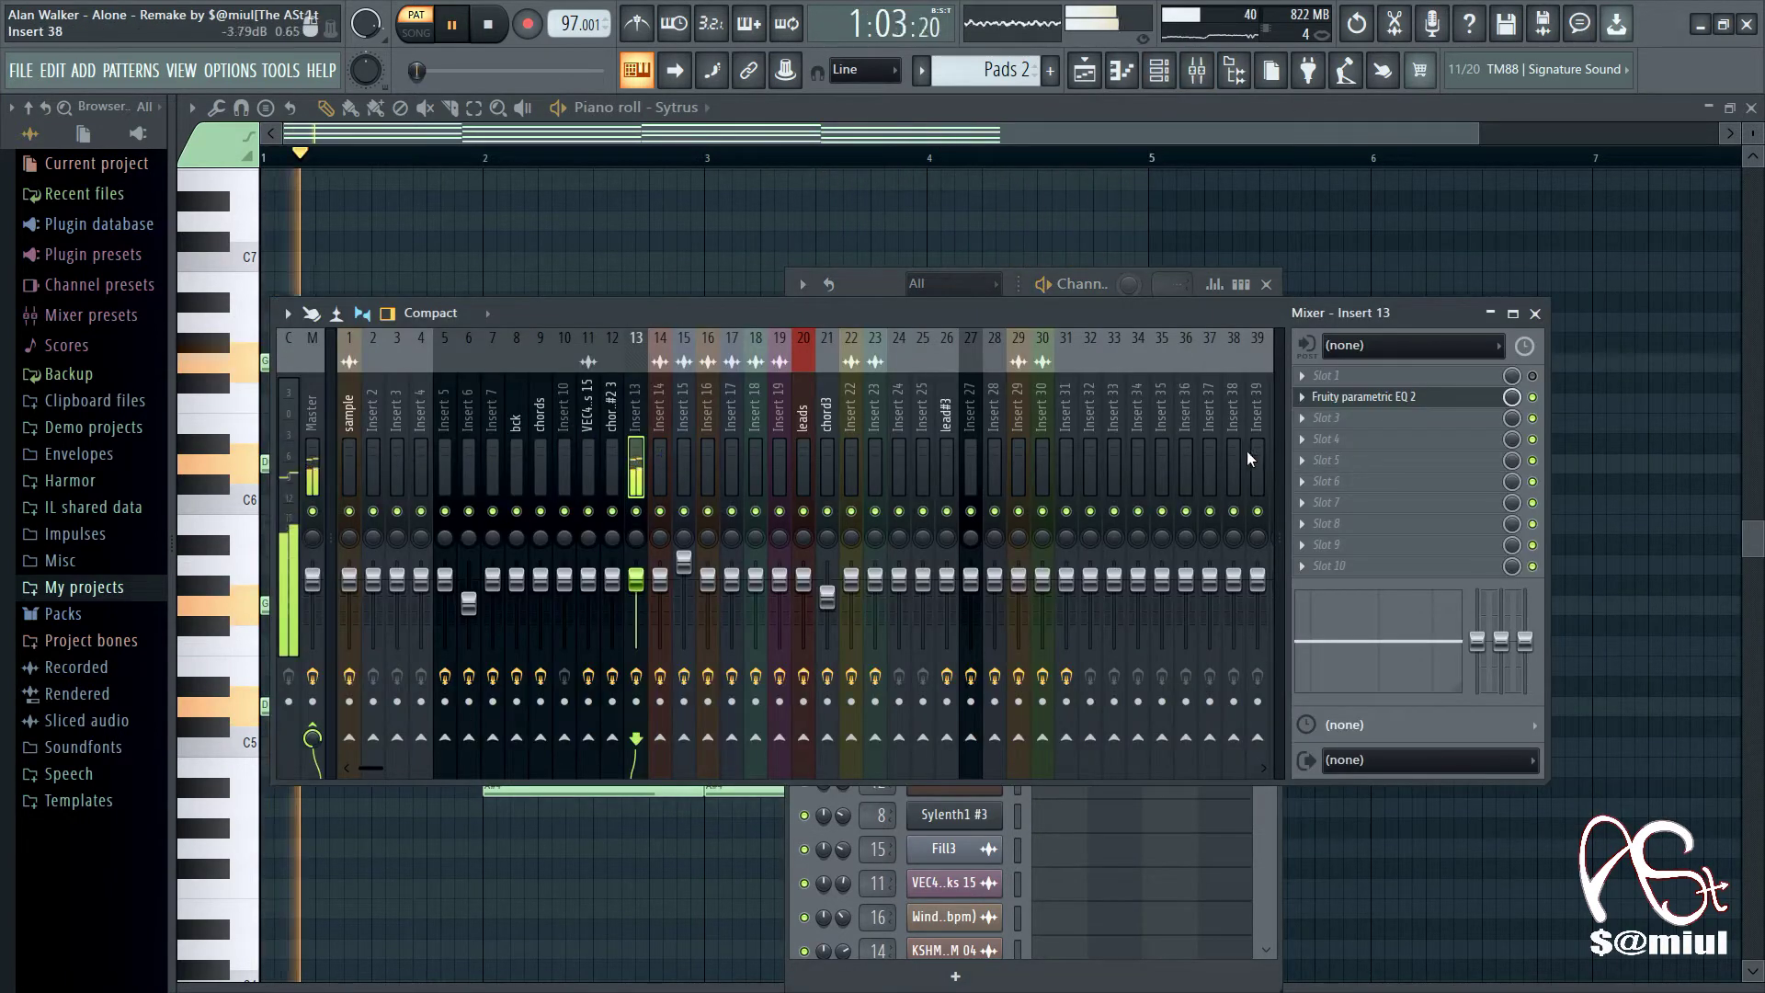
{"action": "left_click", "coordinate": [1364, 403]}
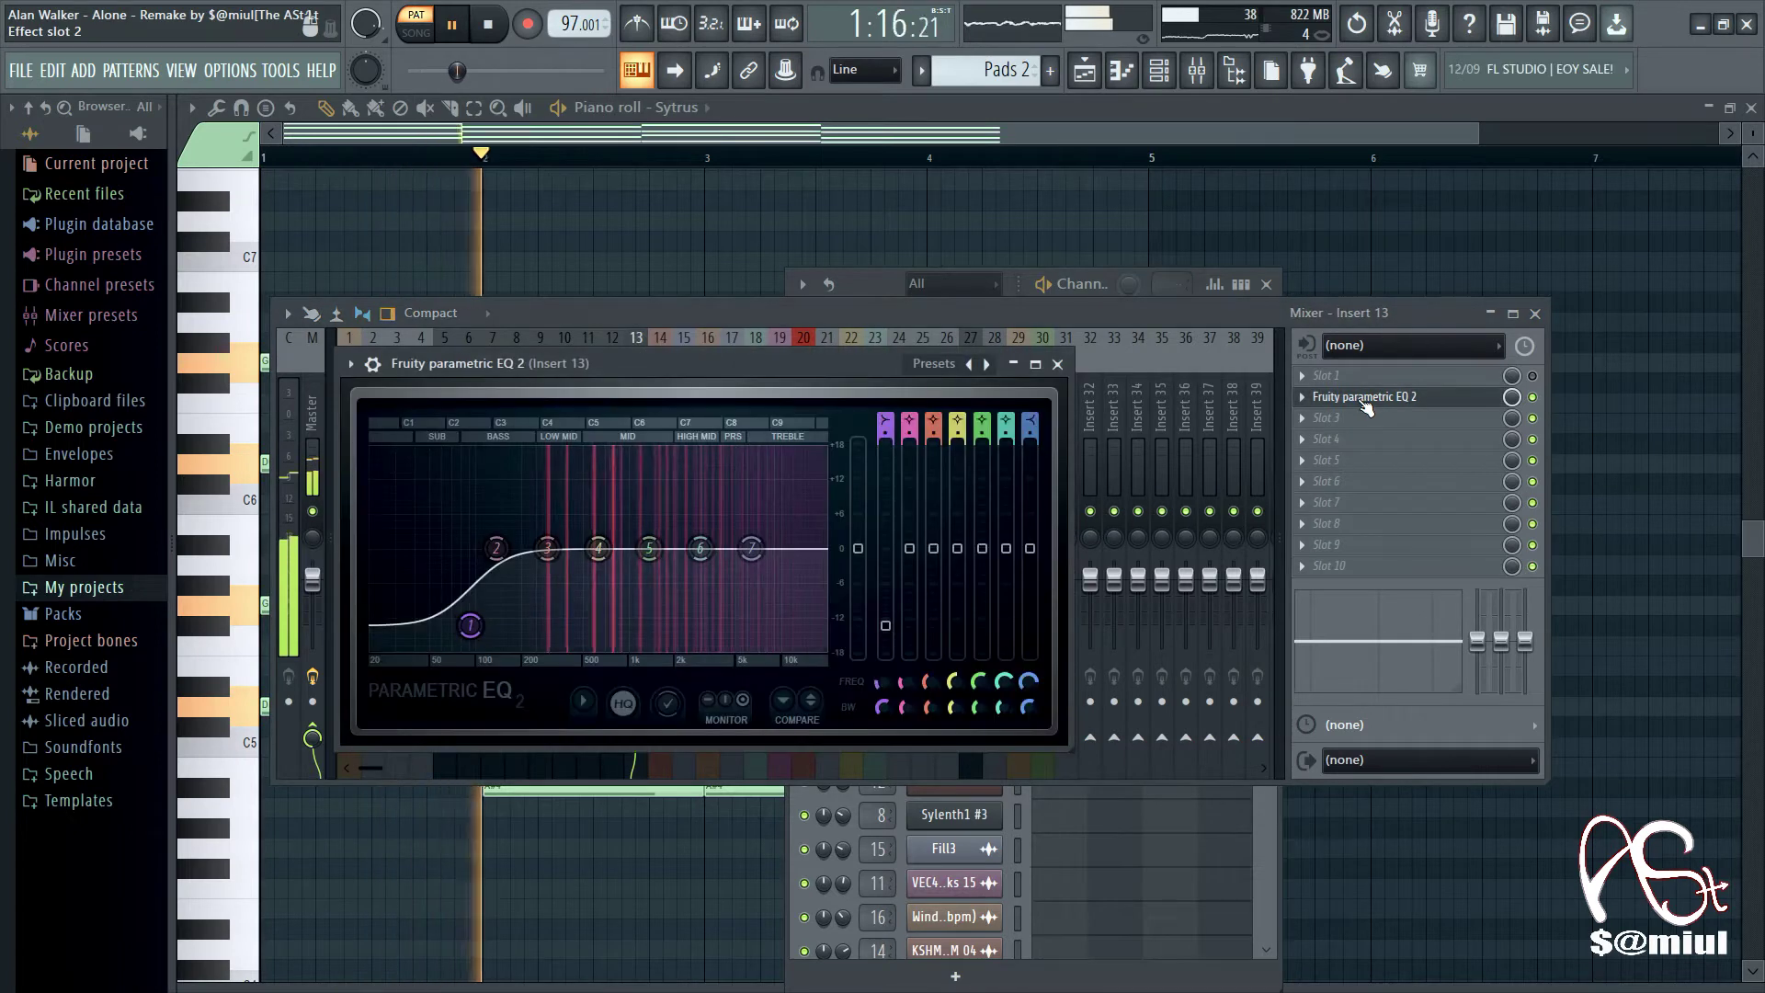
{"action": "left_click", "coordinate": [1257, 394]}
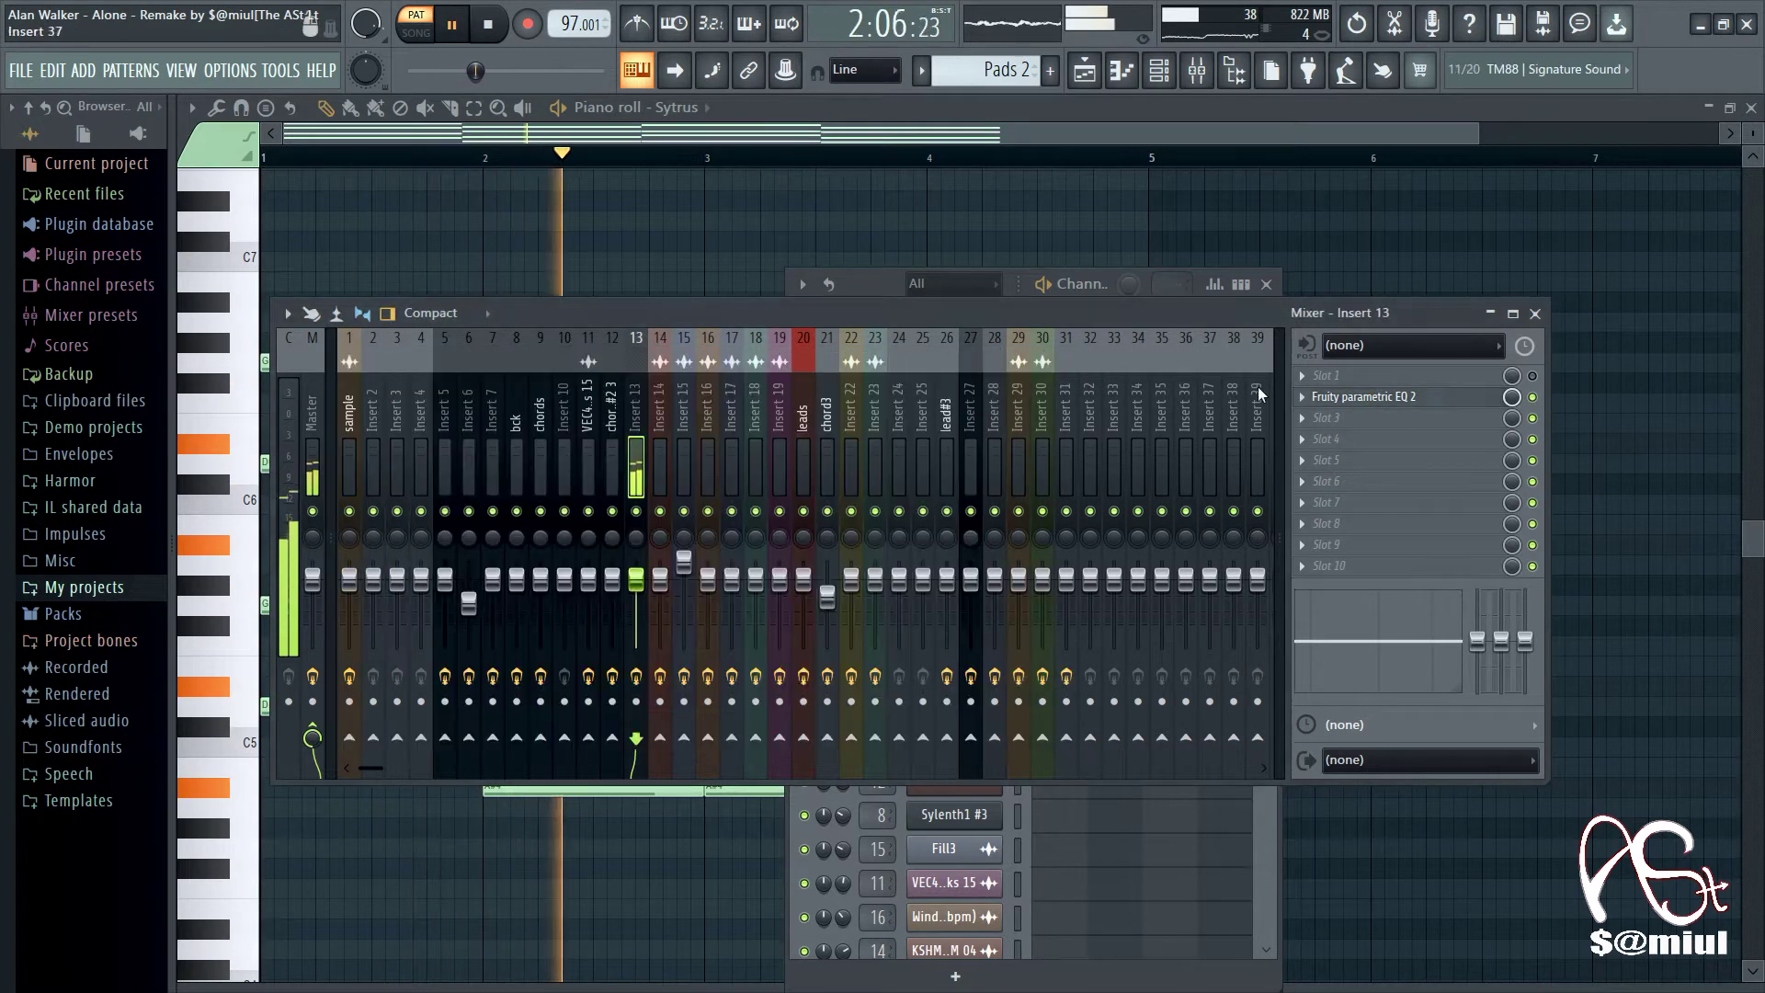
{"action": "left_click", "coordinate": [1533, 316]}
{"action": "left_click", "coordinate": [1266, 284]}
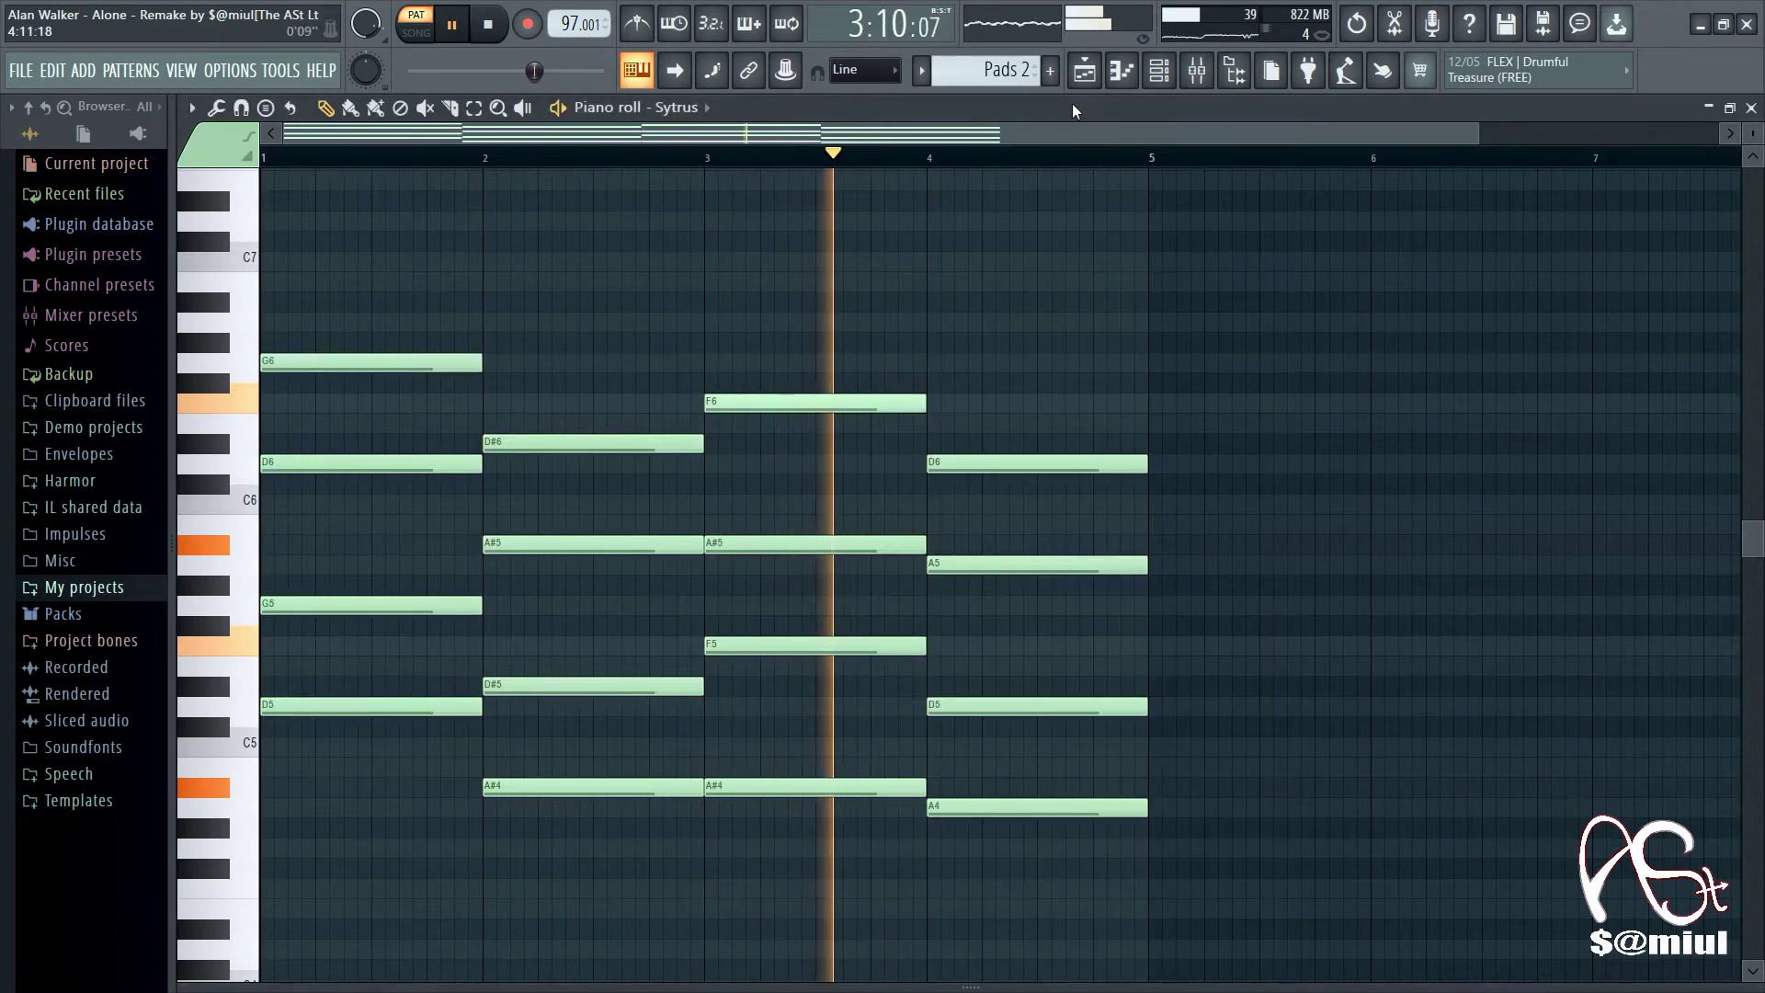
Step: Return to the playlist, open the bck pattern on Track 8 in the piano roll and play its notes
{"action": "left_click", "coordinate": [1086, 72]}
{"action": "left_click_drag", "start_coordinate": [703, 130], "coordinate": [781, 130]}
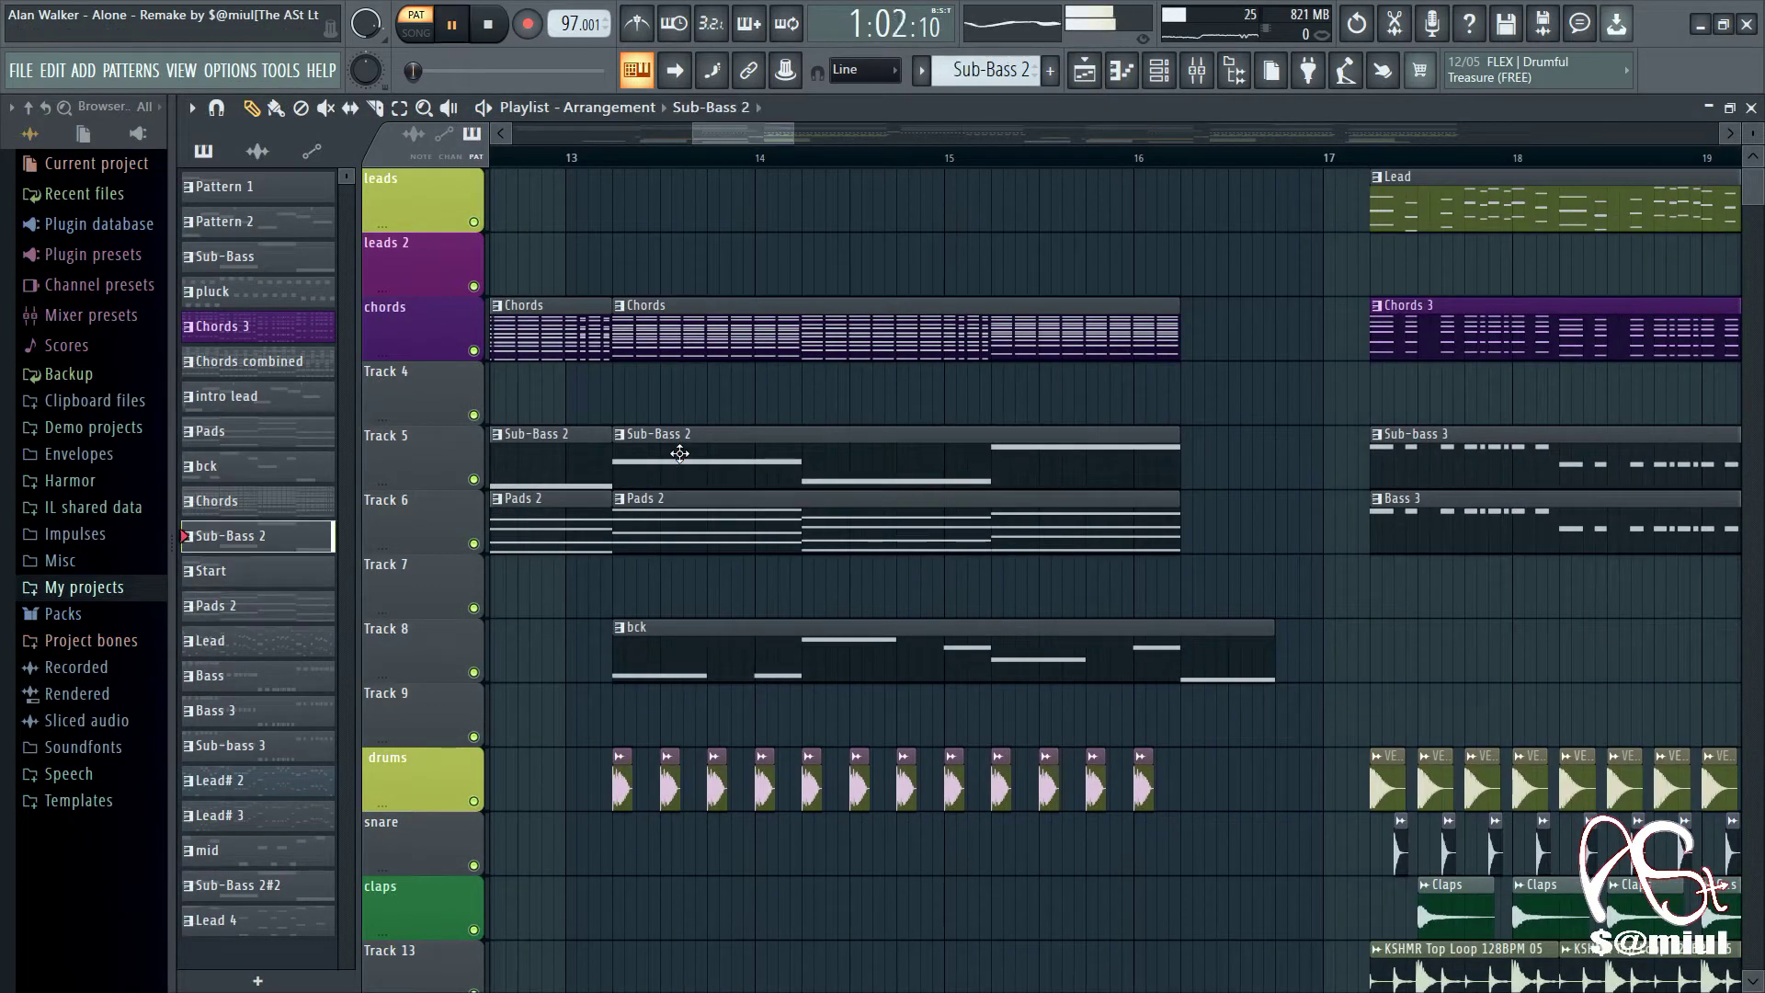
{"action": "double_click", "coordinate": [676, 630]}
{"action": "scroll", "coordinate": [680, 275], "scroll_direction": "up", "scroll_amount": 4}
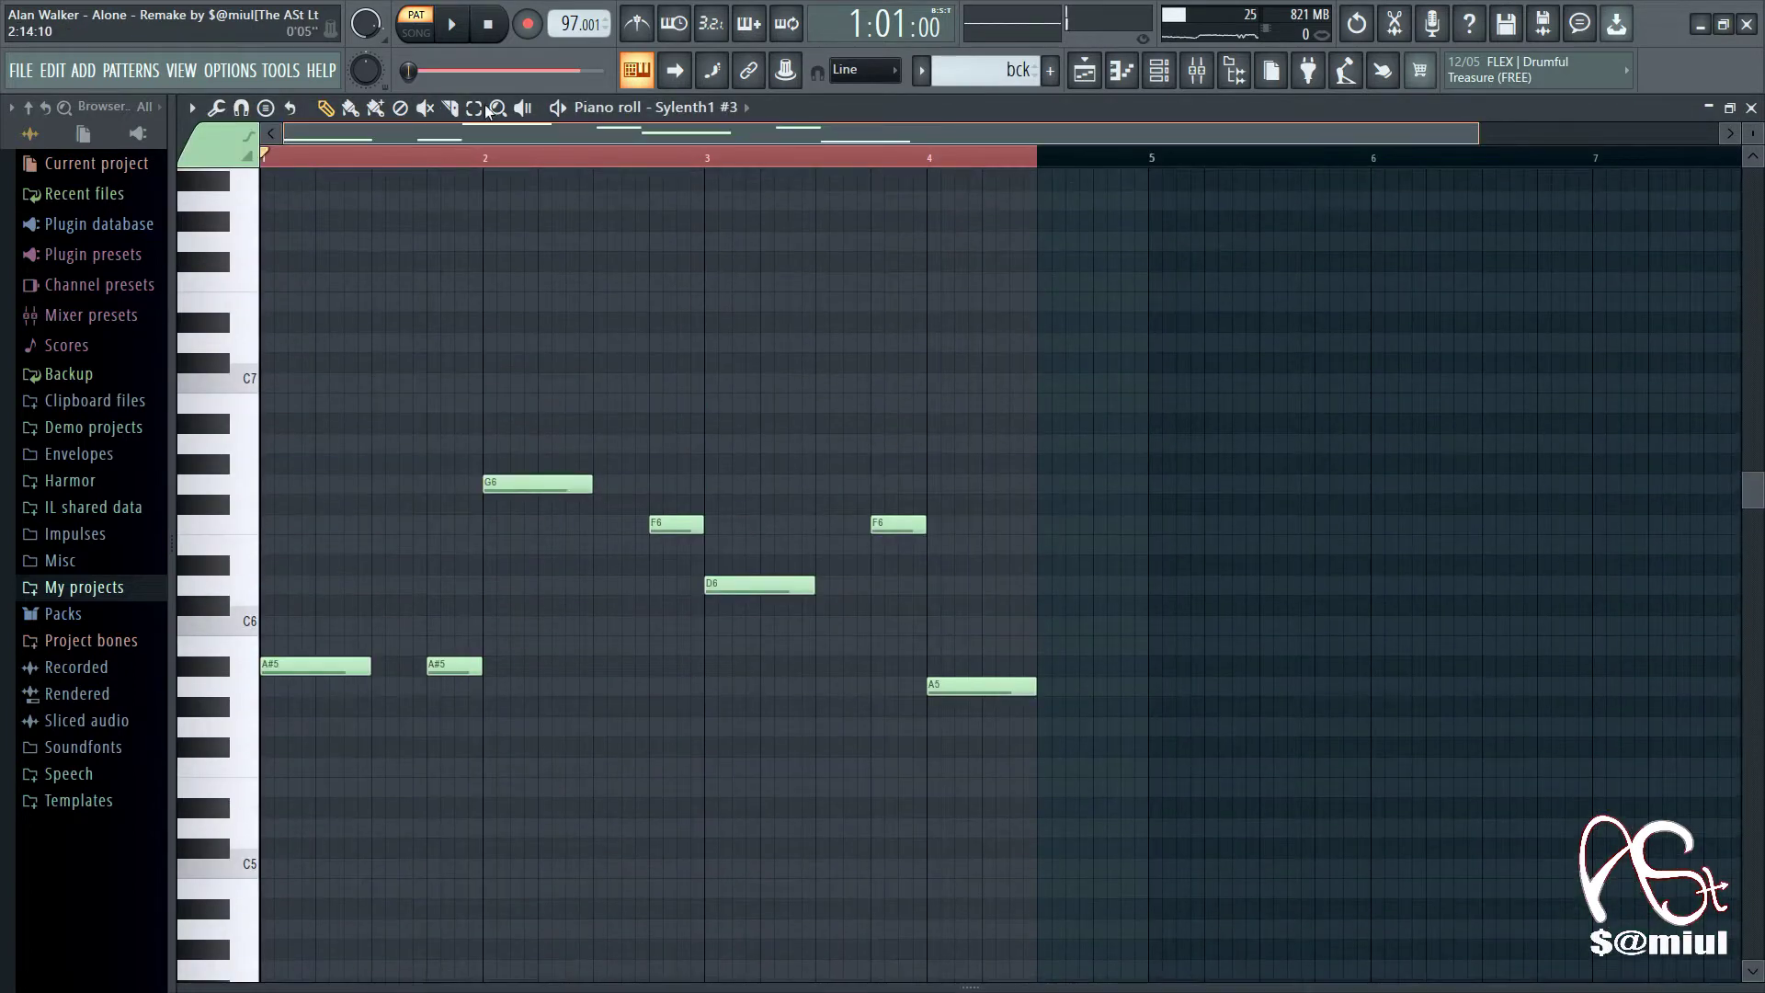
{"action": "key", "text": "space"}
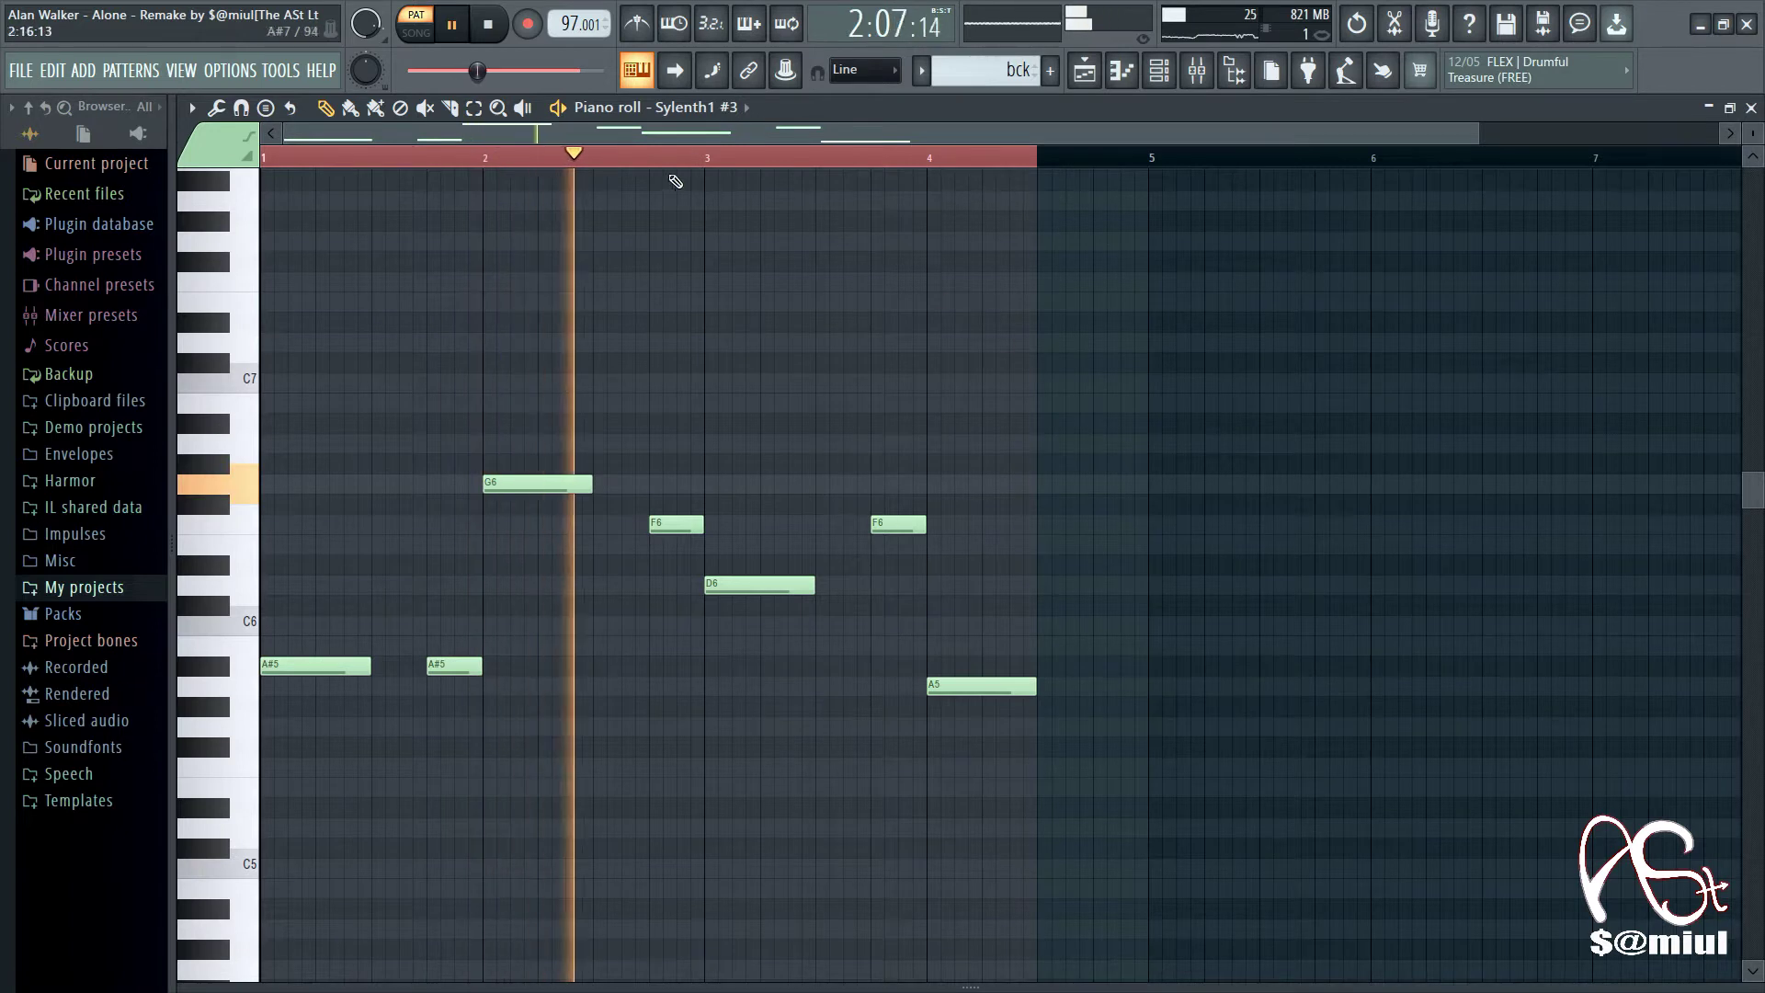
Step: Inspect the Sylenth1 #3 instrument used by the bck pattern, then close it and the channel rack
{"action": "key", "text": "F6"}
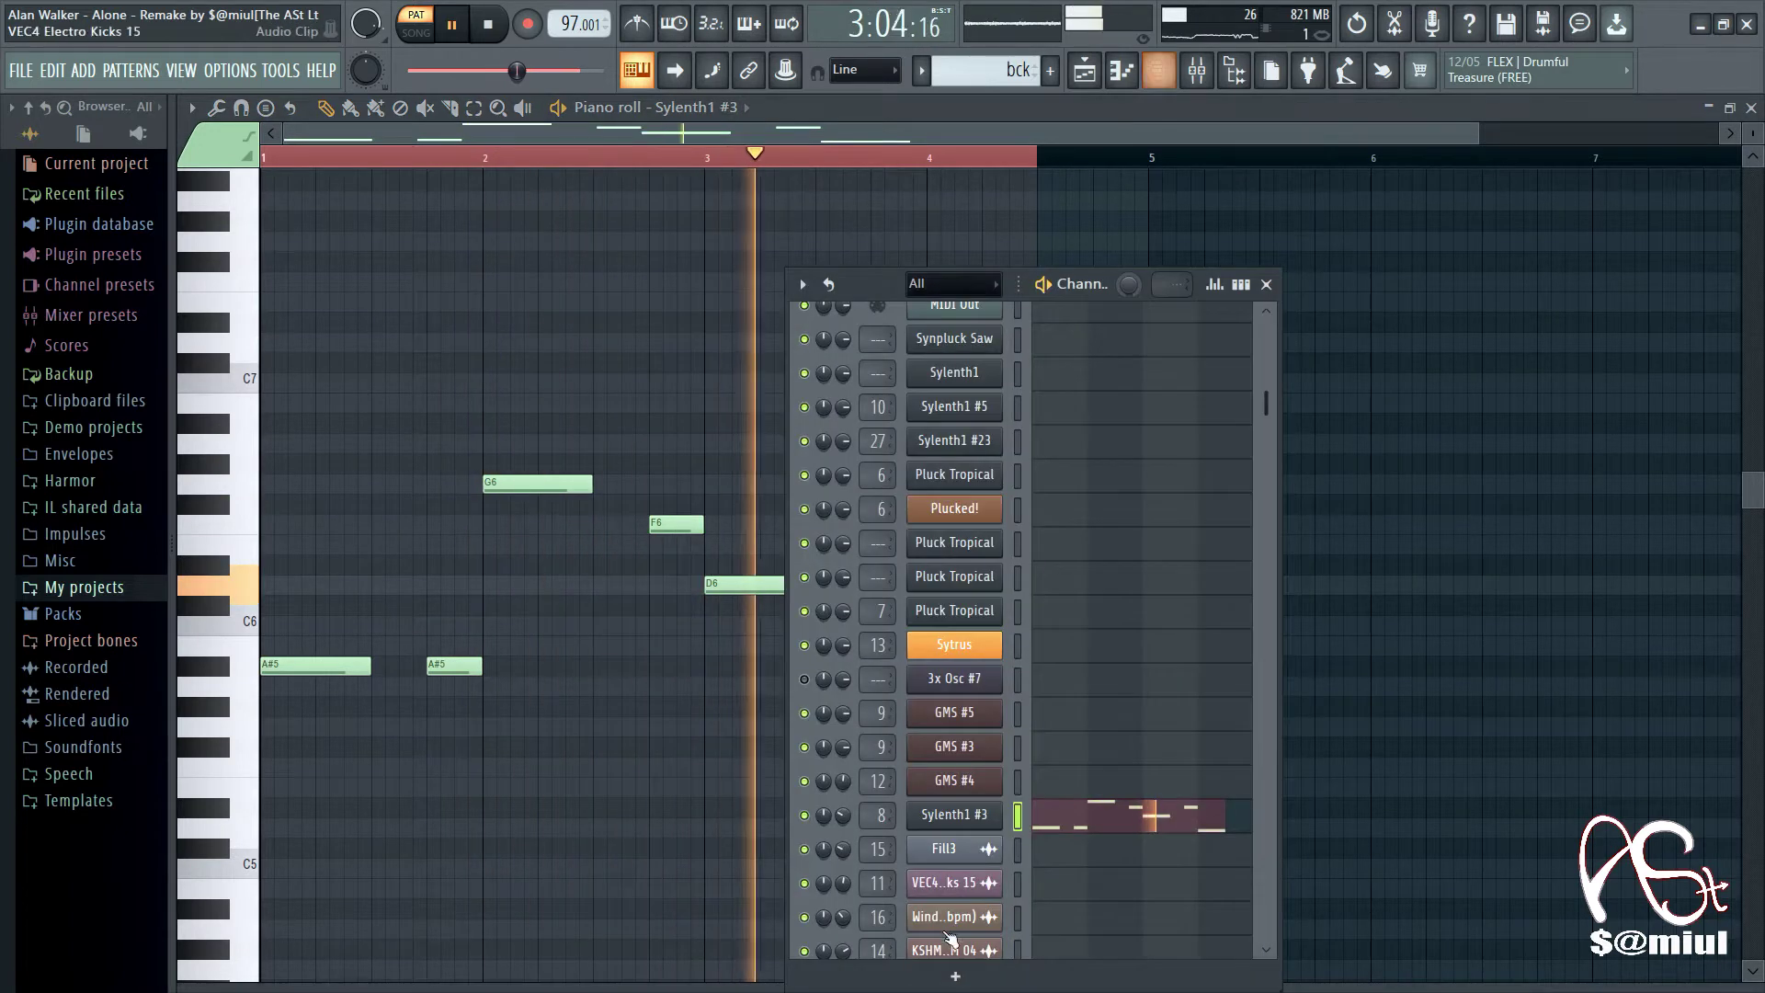
{"action": "left_click", "coordinate": [930, 815]}
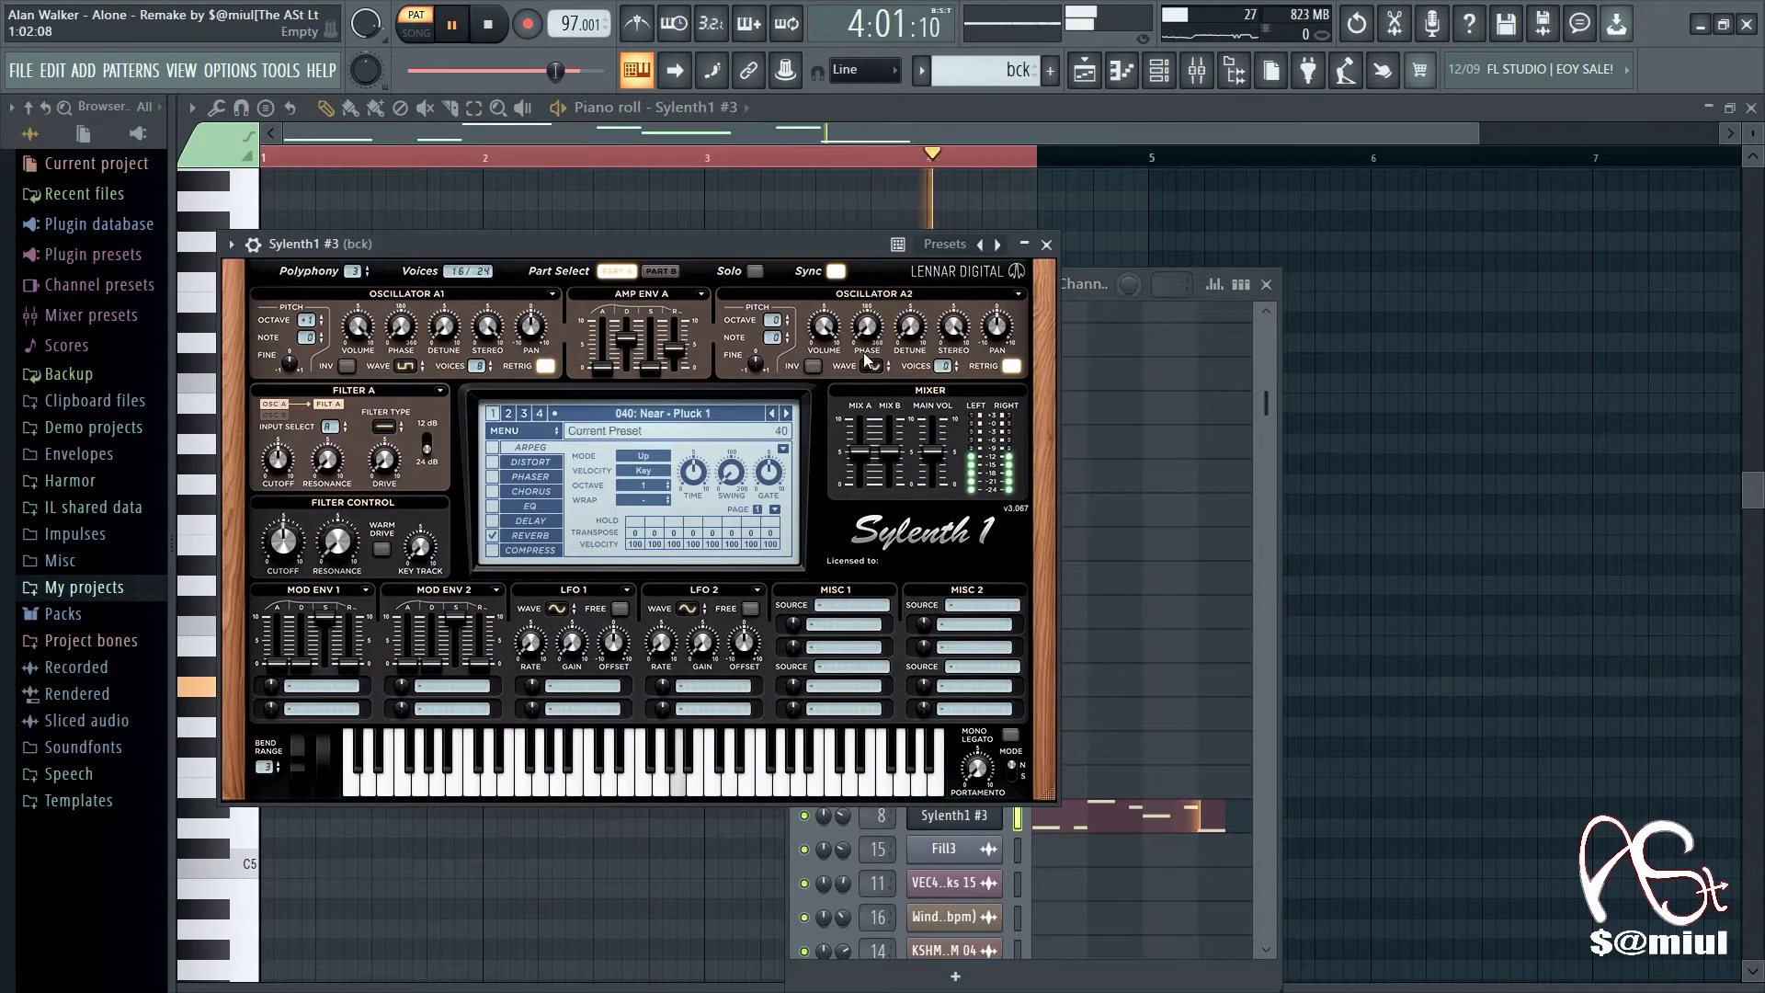
{"action": "left_click", "coordinate": [1046, 244]}
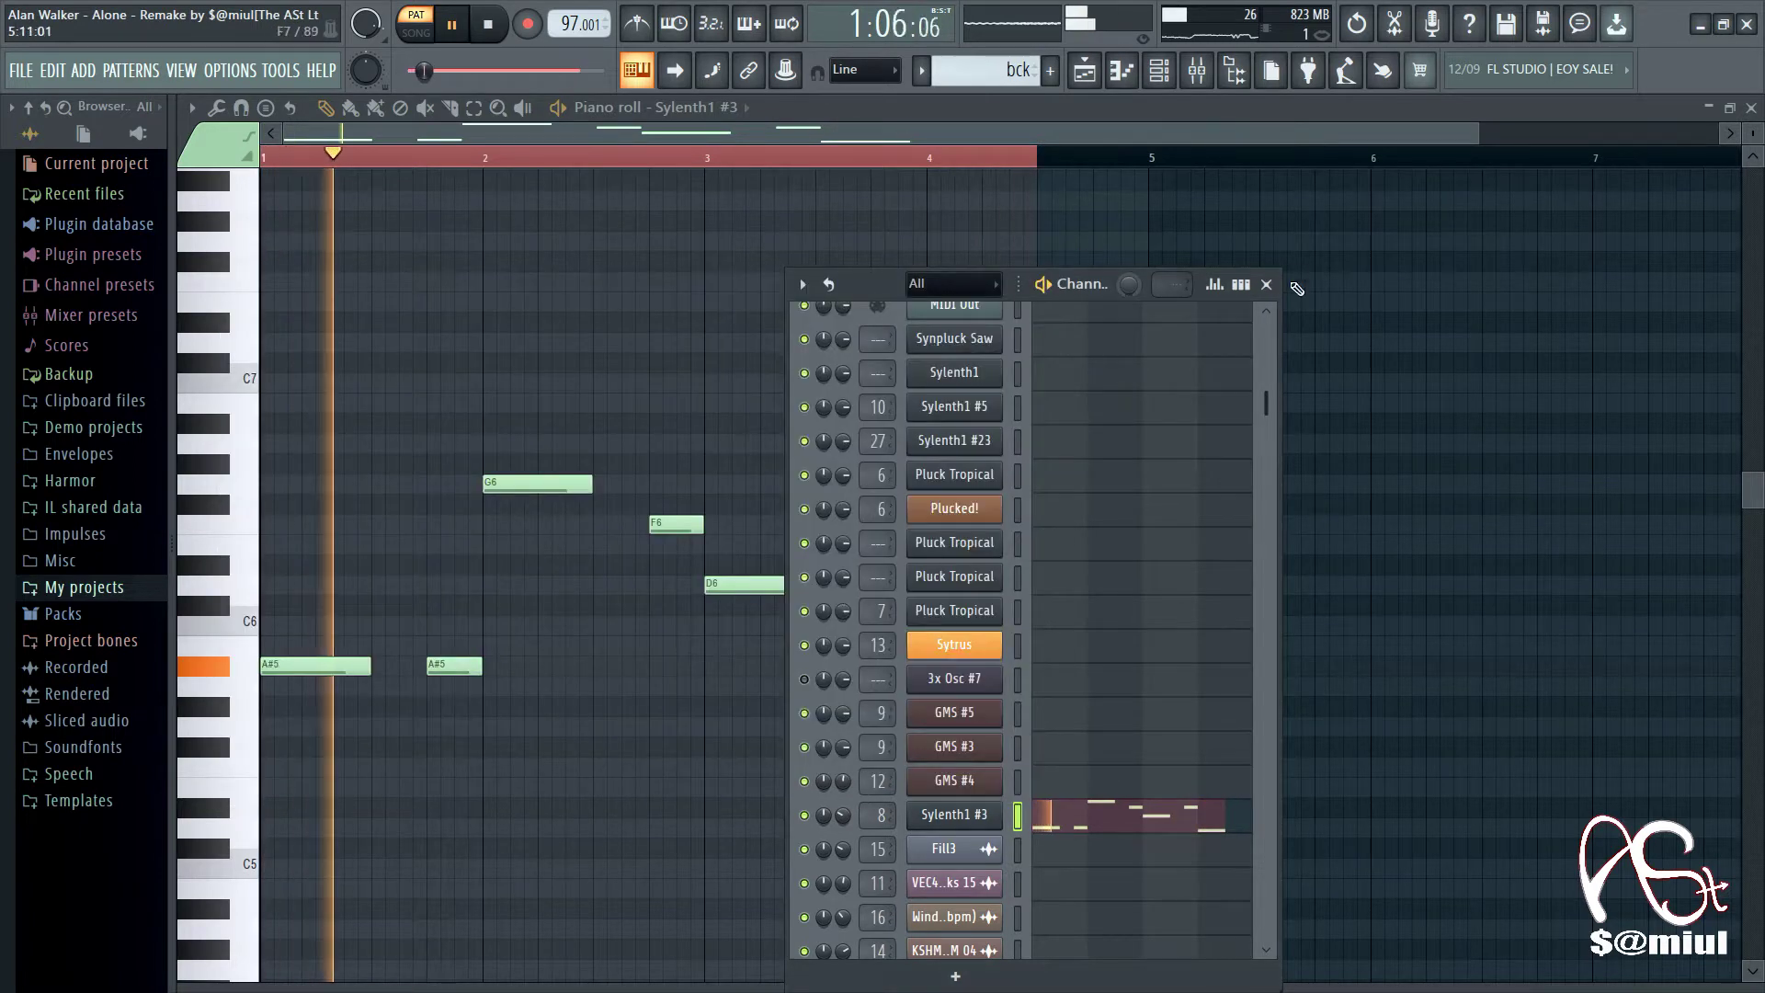
{"action": "left_click", "coordinate": [1266, 284]}
Step: Inspect the Maximus effect on the bck mixer track, then close the effect and the mixer
{"action": "left_click", "coordinate": [1160, 70]}
{"action": "left_click", "coordinate": [1160, 70]}
{"action": "left_click", "coordinate": [1196, 70]}
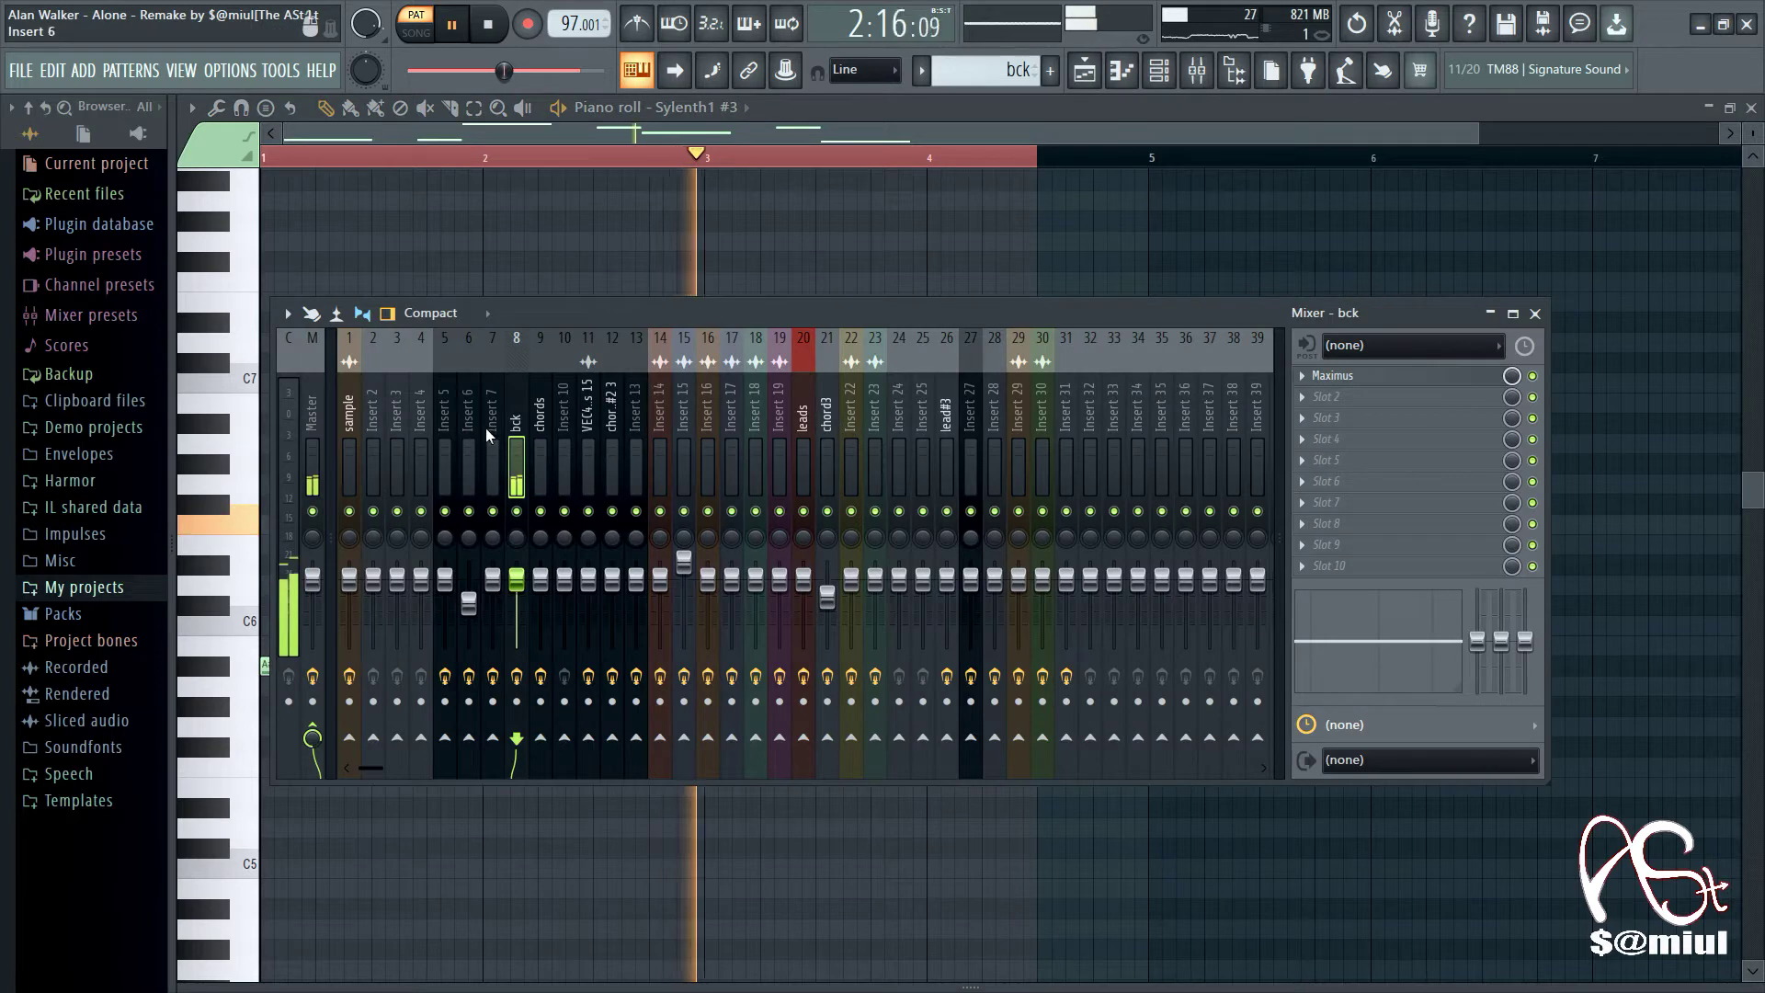
{"action": "left_click", "coordinate": [1397, 377]}
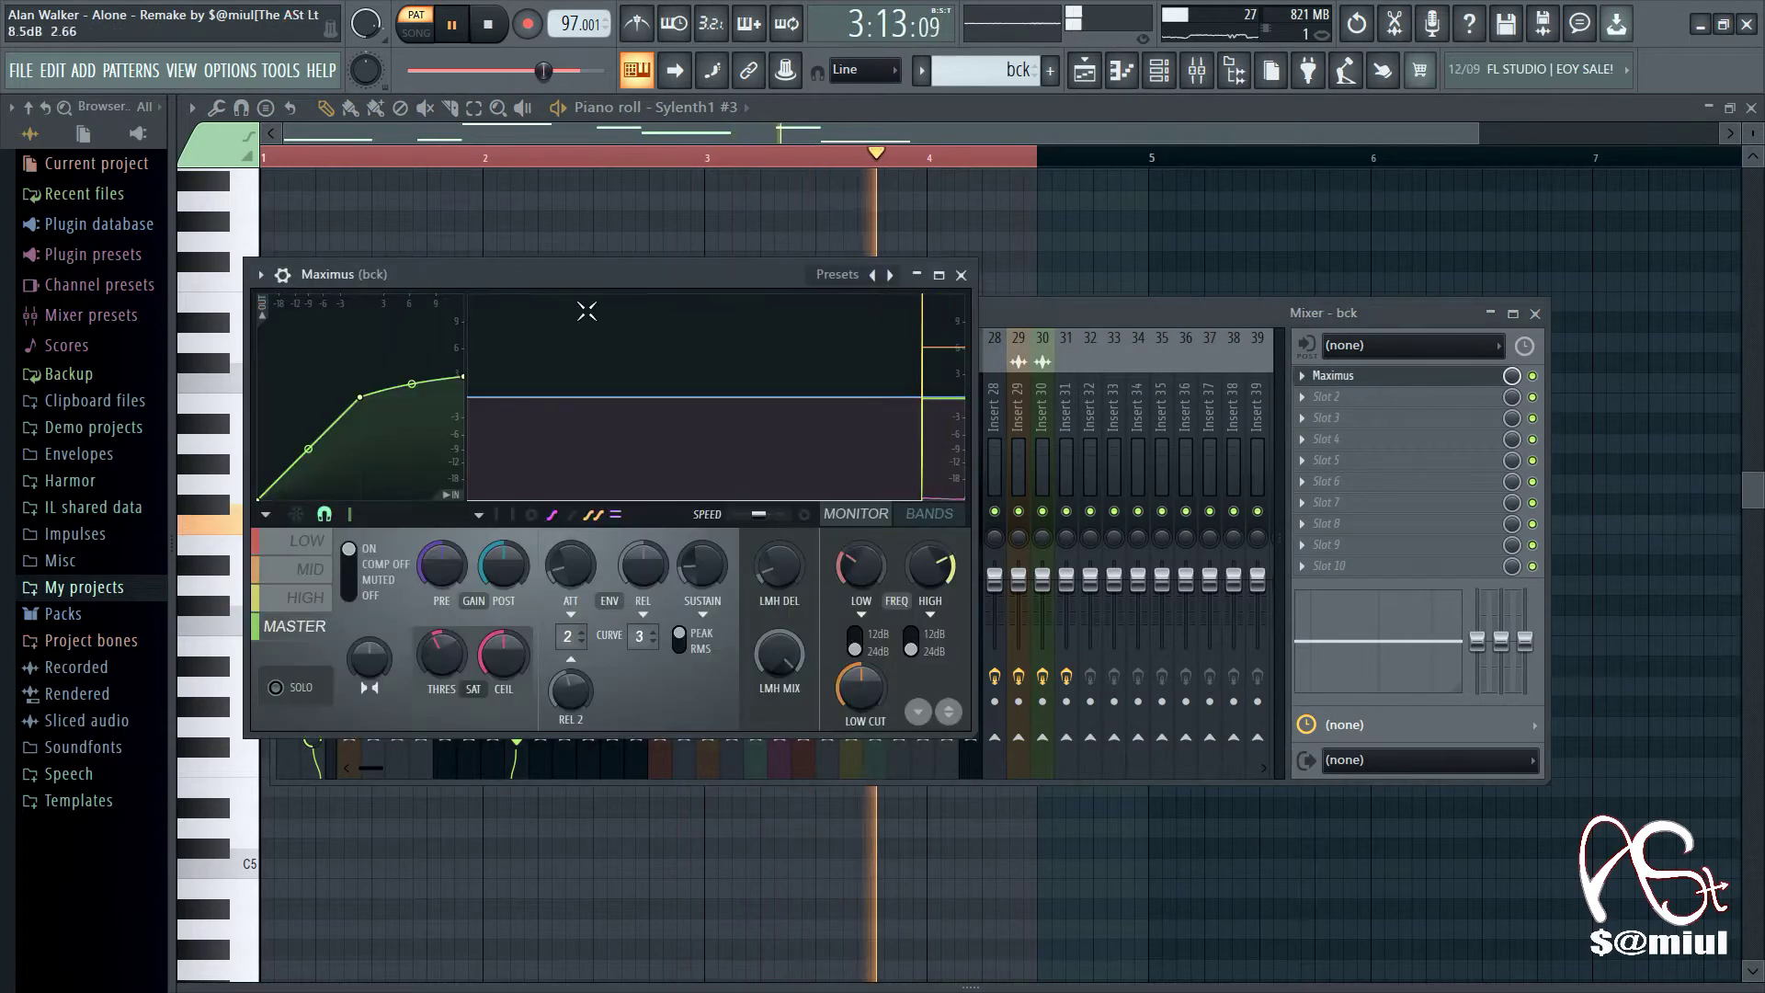
{"action": "left_click", "coordinate": [961, 275]}
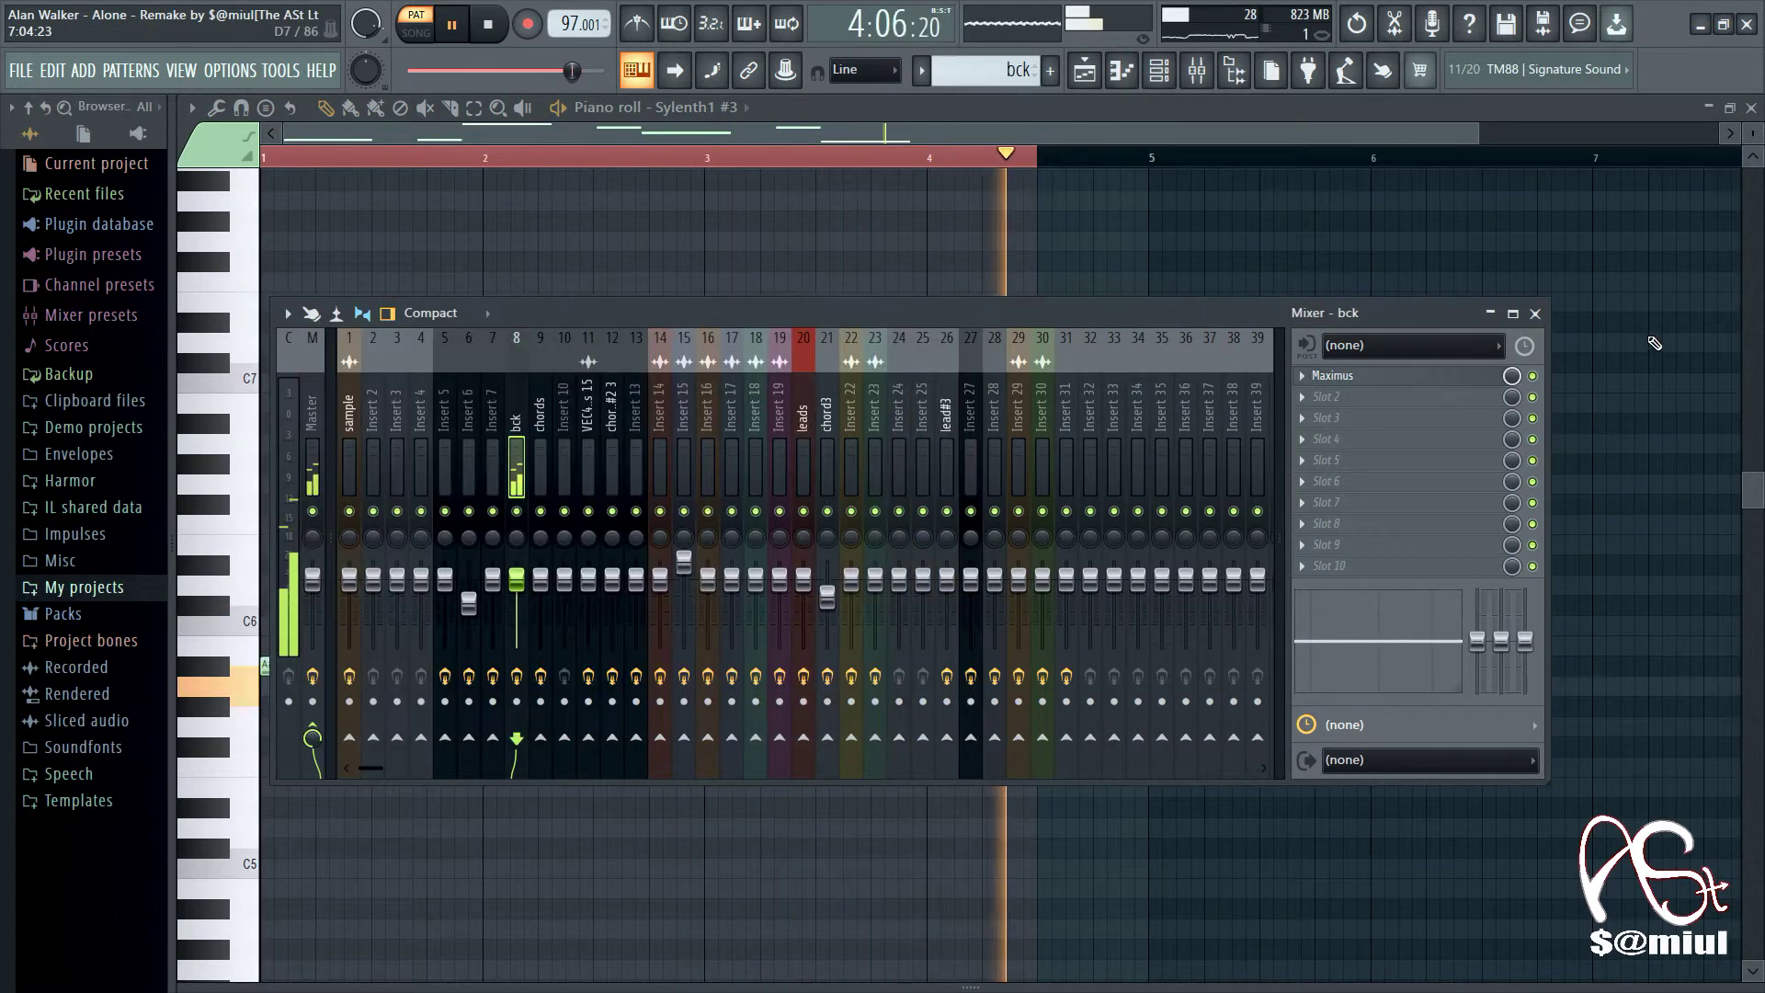
{"action": "left_click", "coordinate": [1533, 315]}
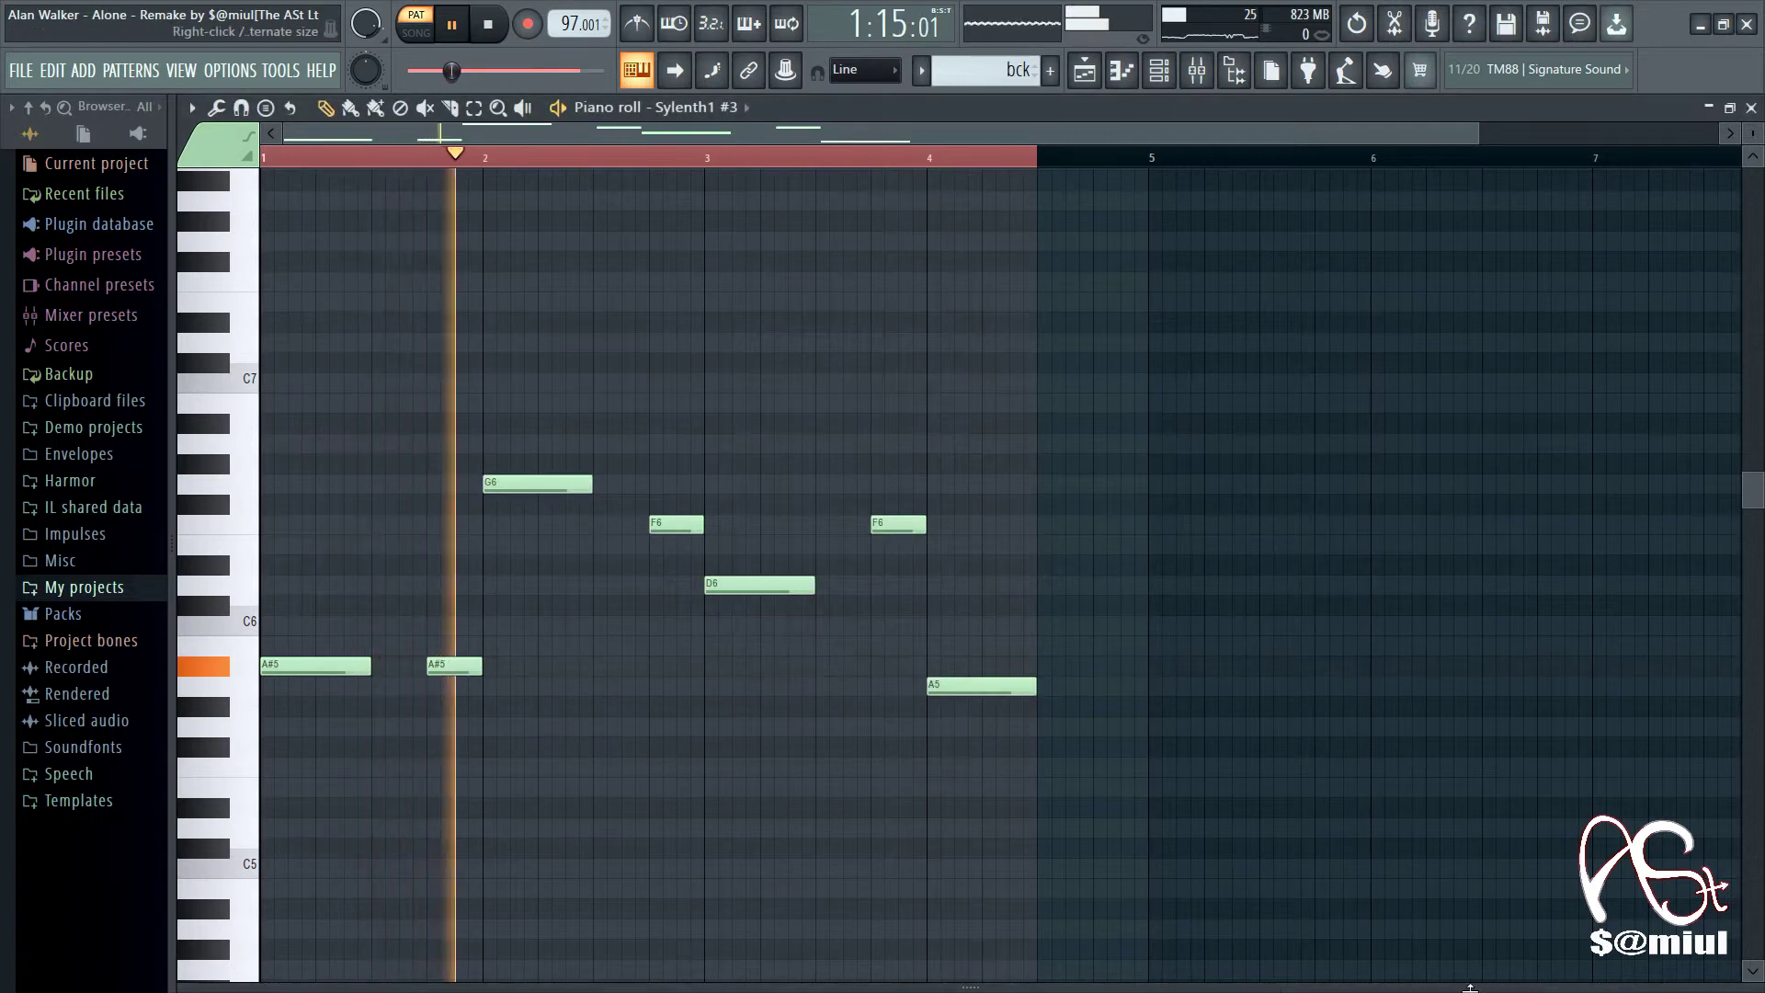
Step: Return to the playlist, open the Lead pattern at bar 17 in the piano roll and play it to examine its notes
{"action": "left_click", "coordinate": [1085, 73]}
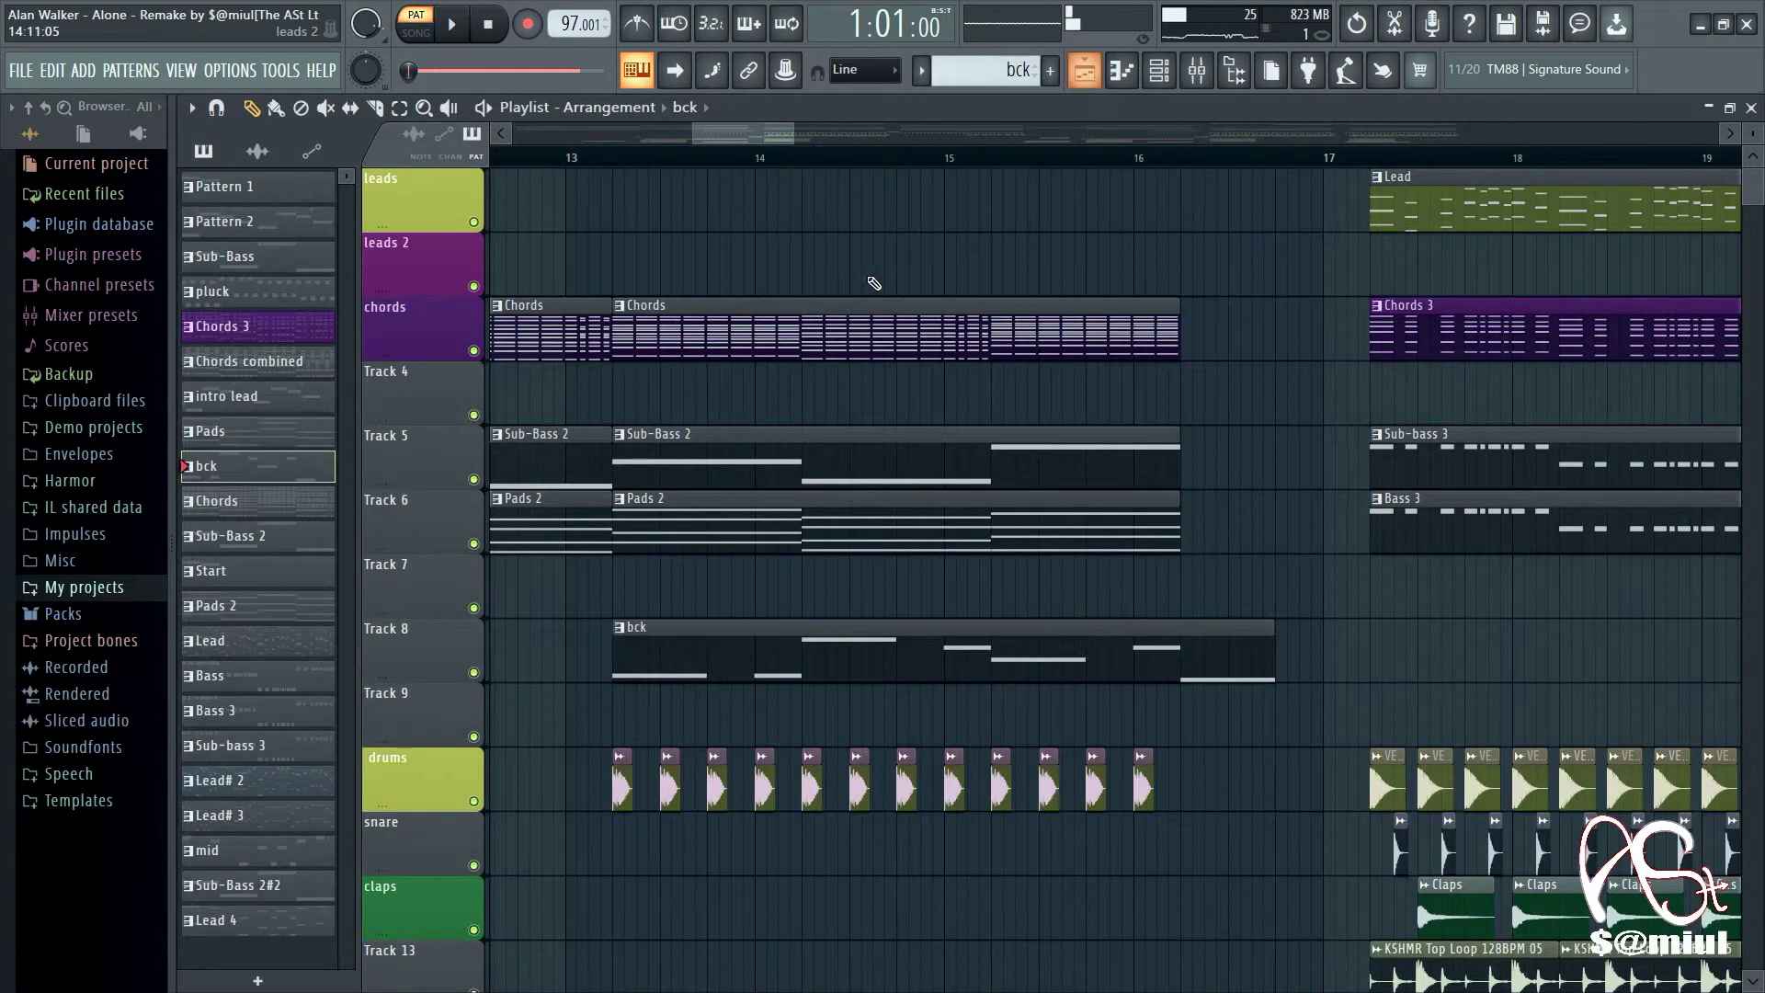
{"action": "left_click_drag", "start_coordinate": [747, 133], "coordinate": [795, 138]}
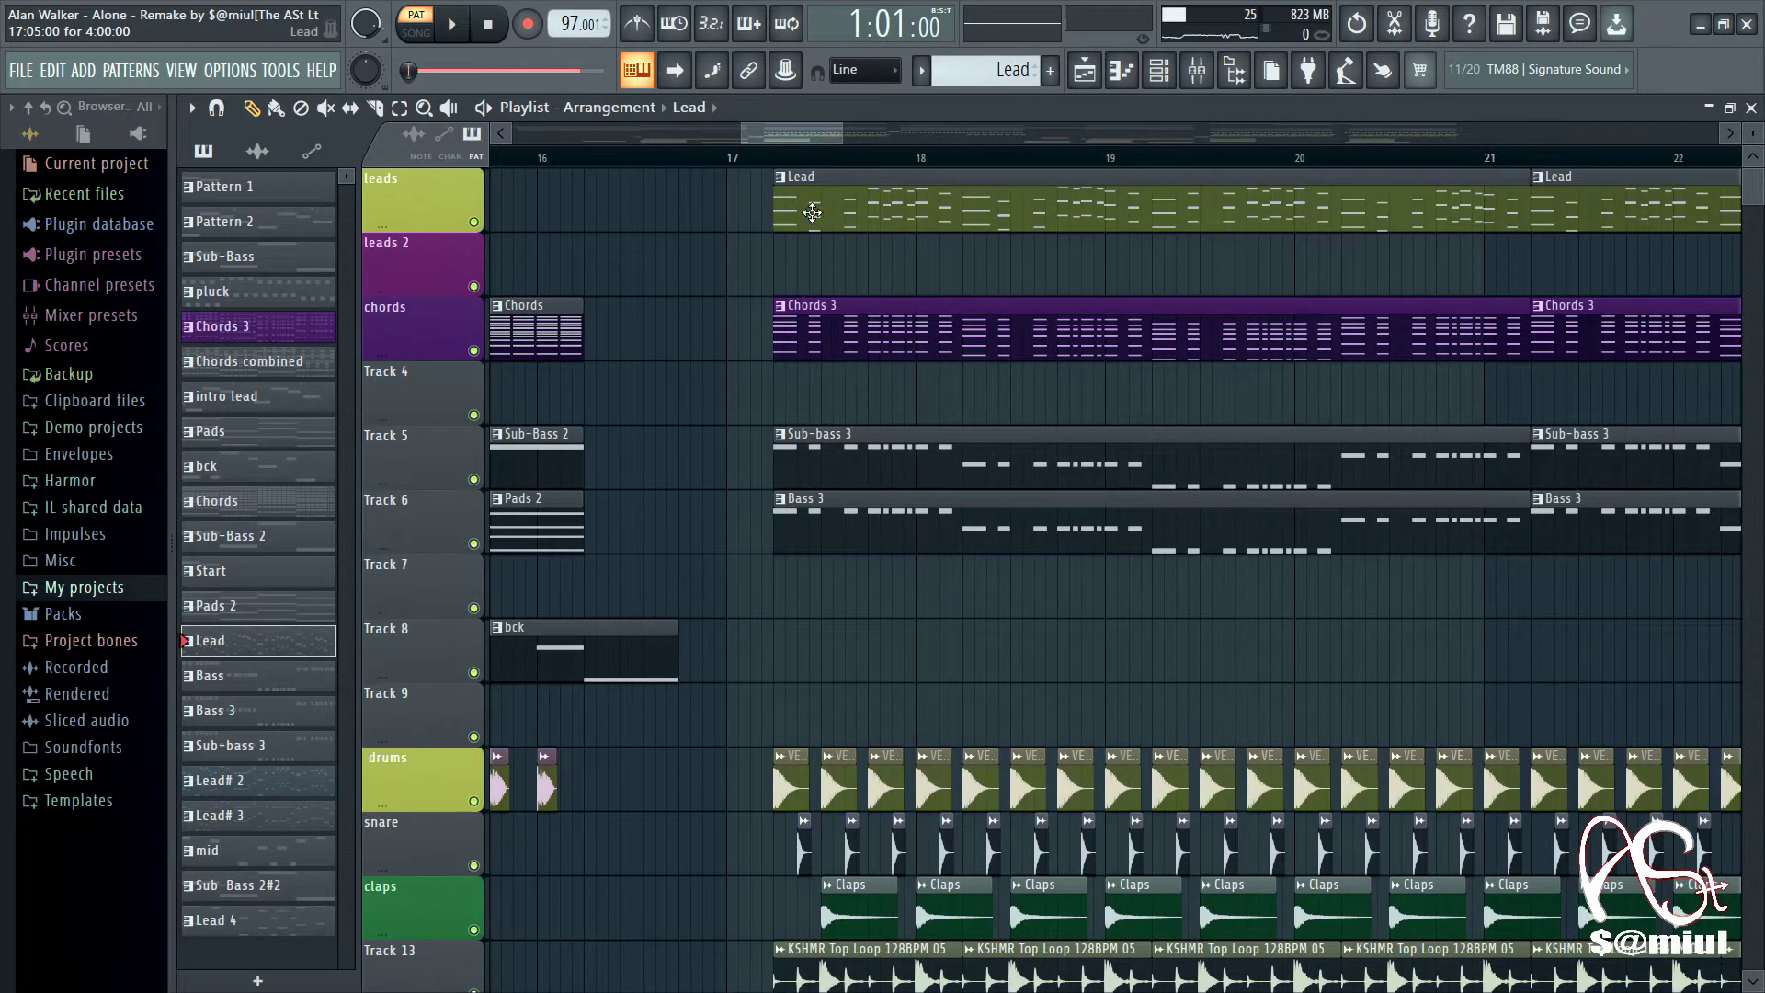
{"action": "double_click", "coordinate": [812, 212]}
{"action": "scroll", "coordinate": [644, 295], "scroll_direction": "down", "scroll_amount": 6}
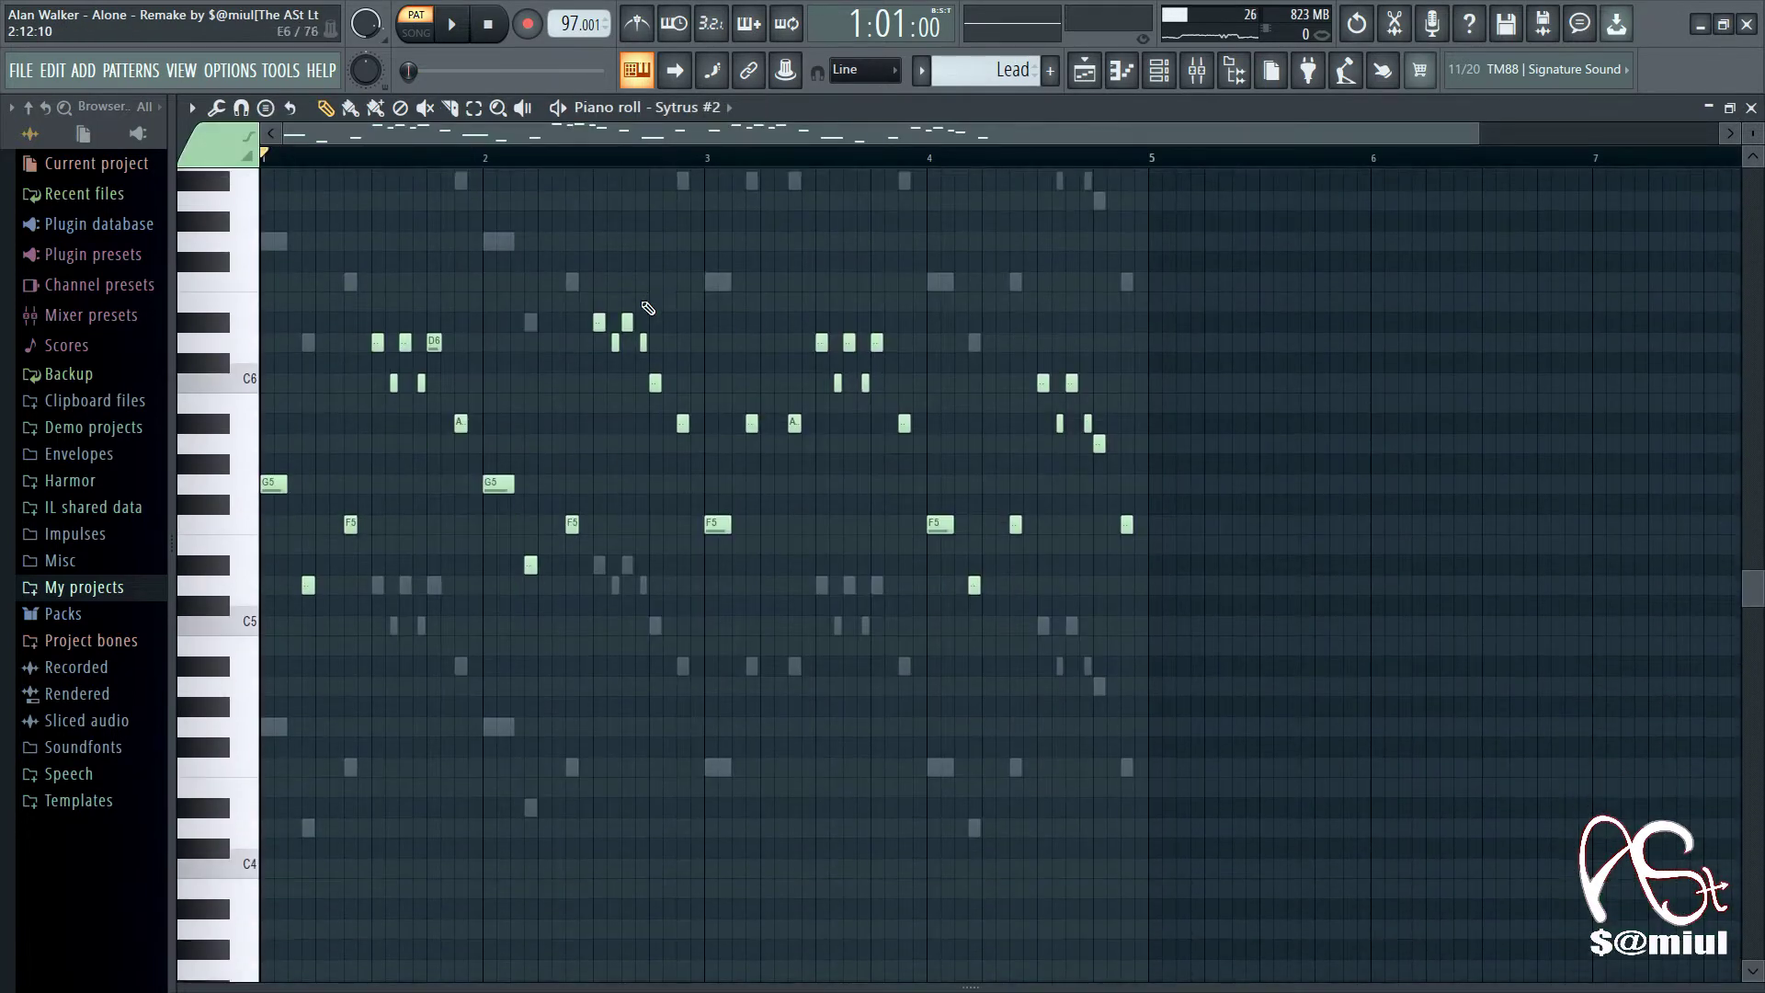
{"action": "scroll", "coordinate": [648, 285], "scroll_direction": "up", "scroll_amount": 2}
{"action": "key", "text": "space"}
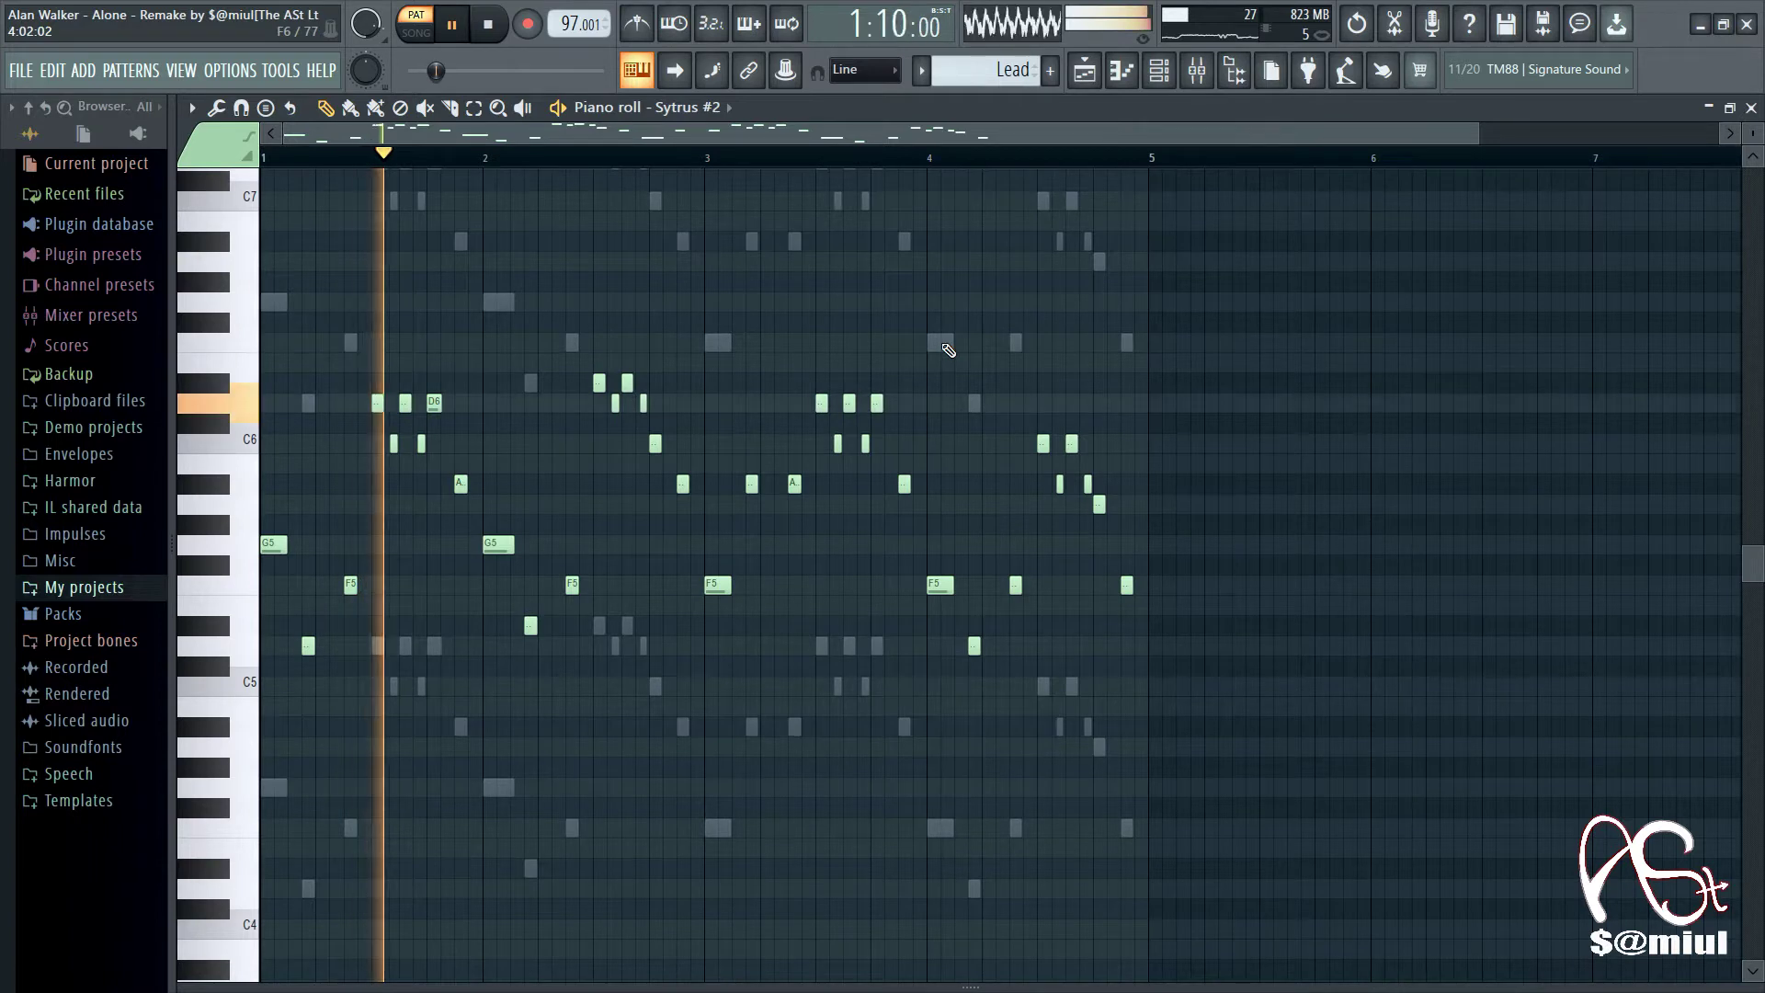
{"action": "scroll", "coordinate": [982, 353], "scroll_direction": "up", "scroll_amount": 2}
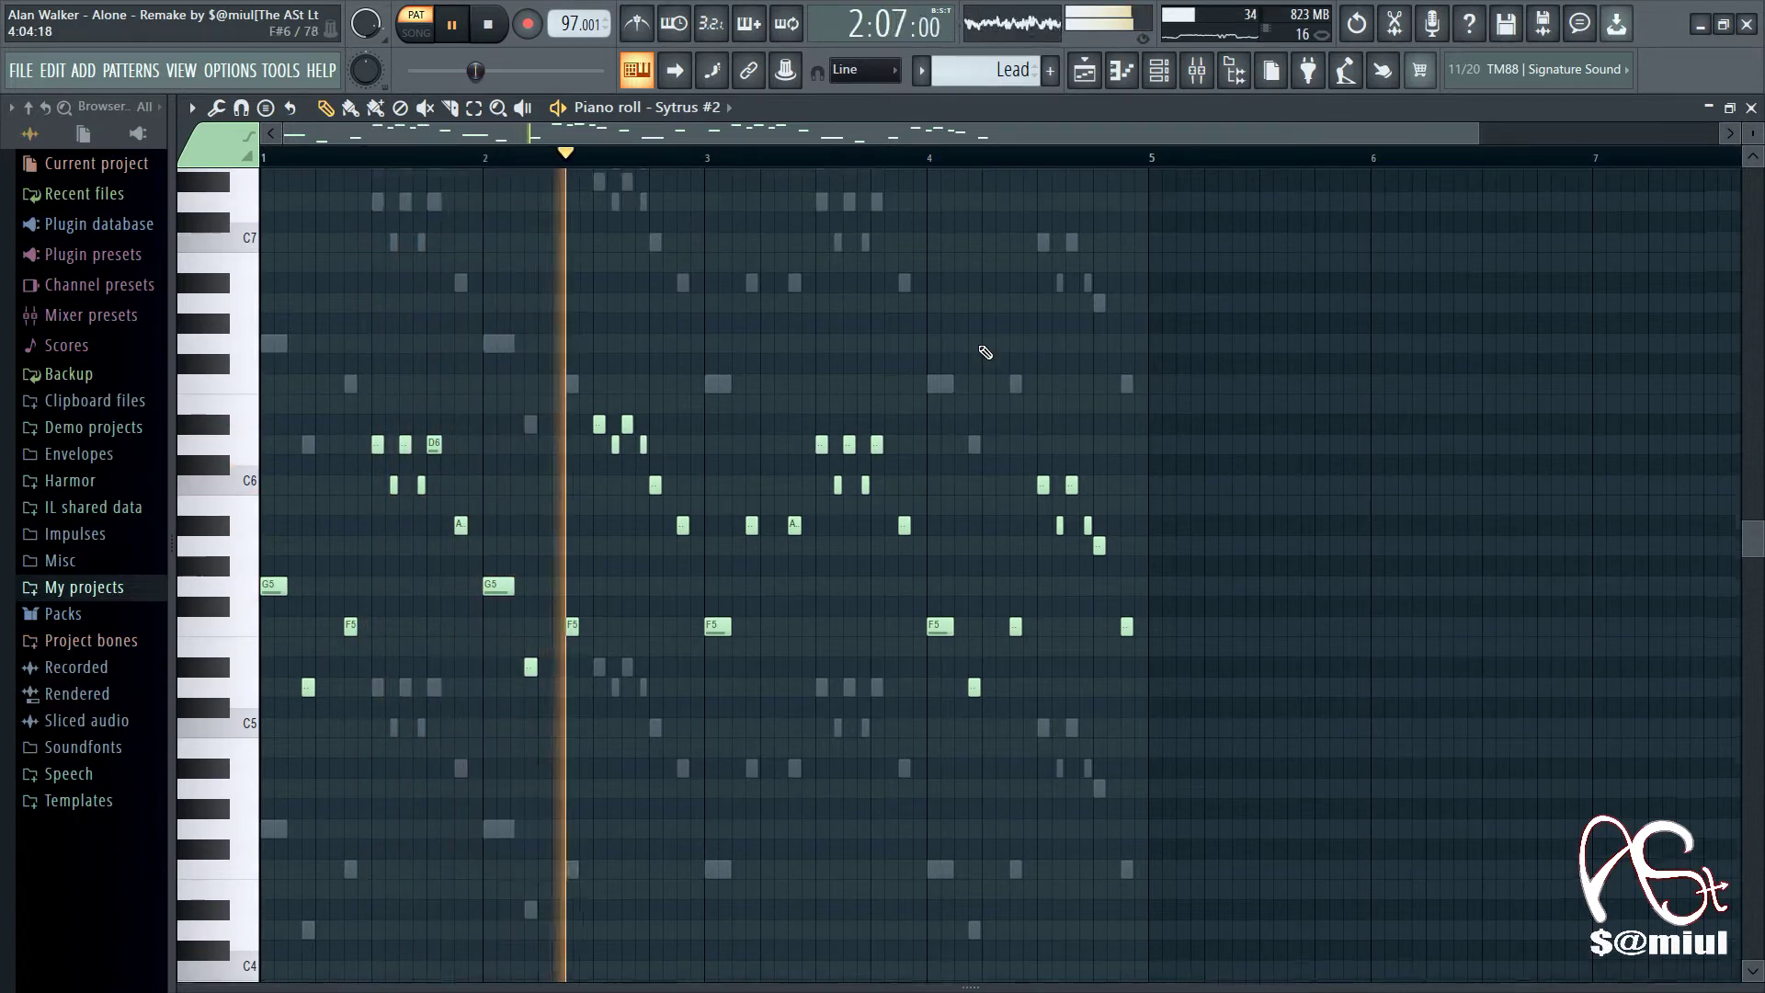
Step: Find the Lead pattern's channels in the channel rack, inspect the main settings of Sytrus #2, then close it
{"action": "left_click", "coordinate": [1159, 70]}
{"action": "scroll", "coordinate": [1010, 652], "scroll_direction": "up", "scroll_amount": 3}
{"action": "scroll", "coordinate": [1010, 653], "scroll_direction": "down", "scroll_amount": 4}
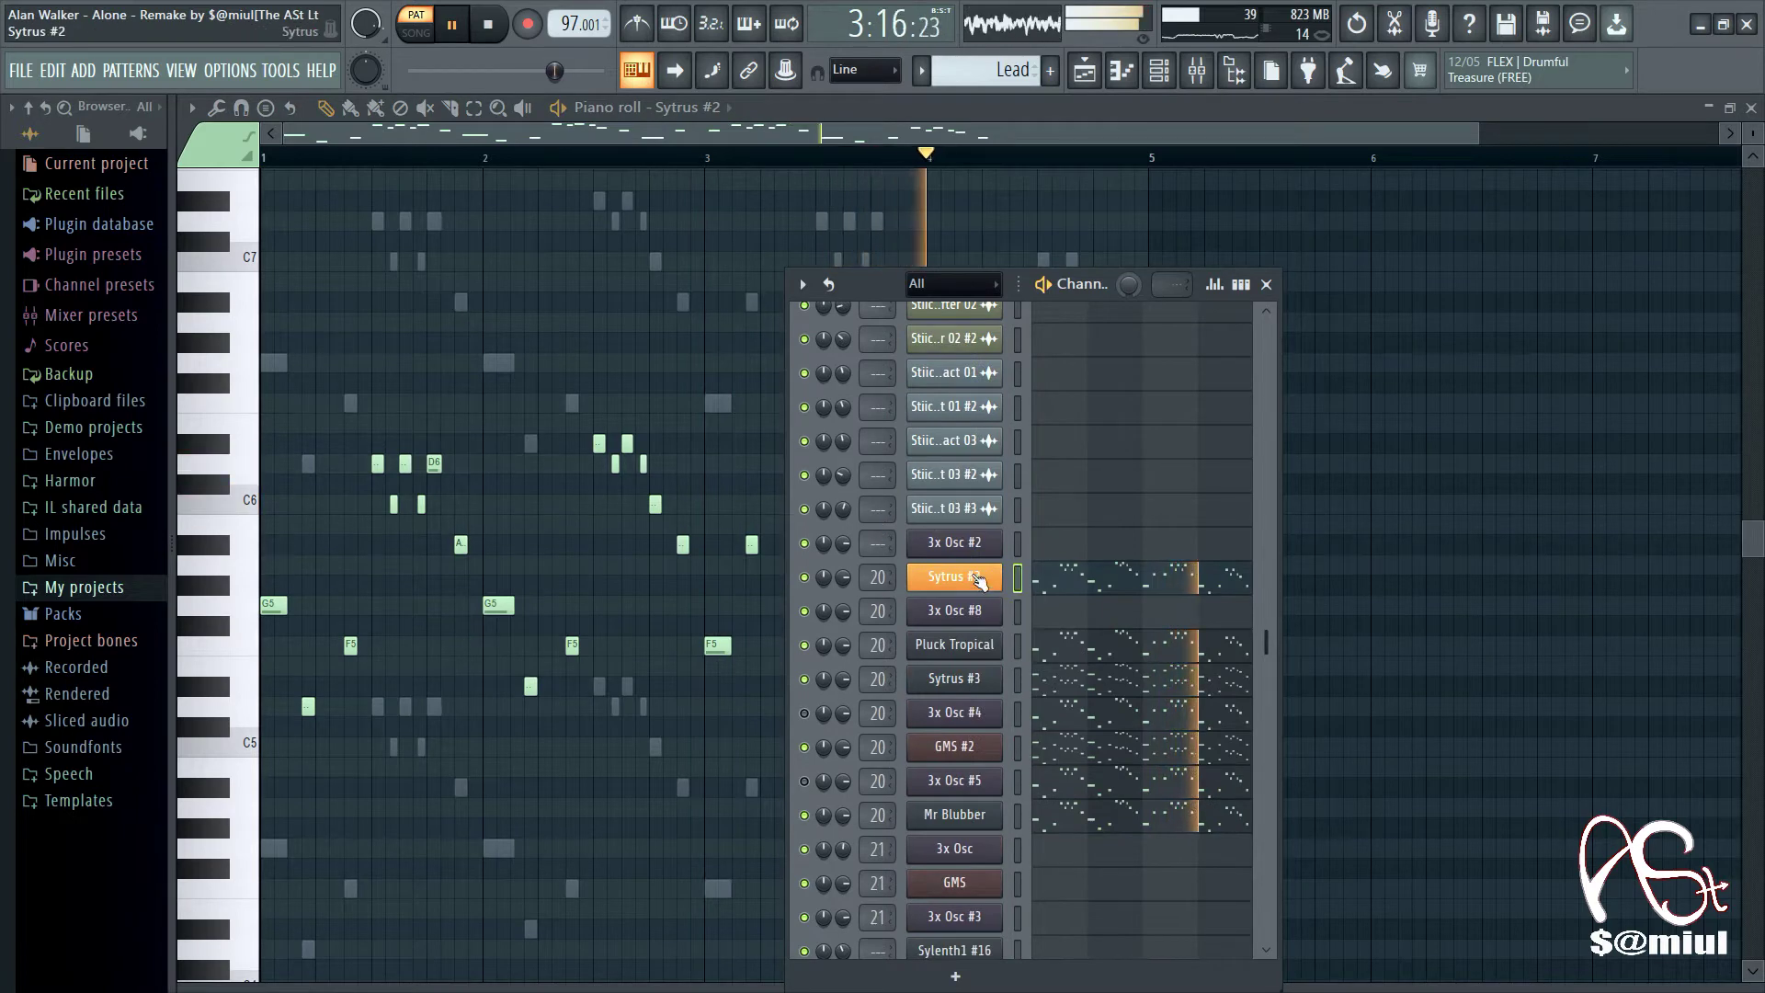
{"action": "left_click", "coordinate": [978, 579]}
{"action": "left_click", "coordinate": [386, 396]}
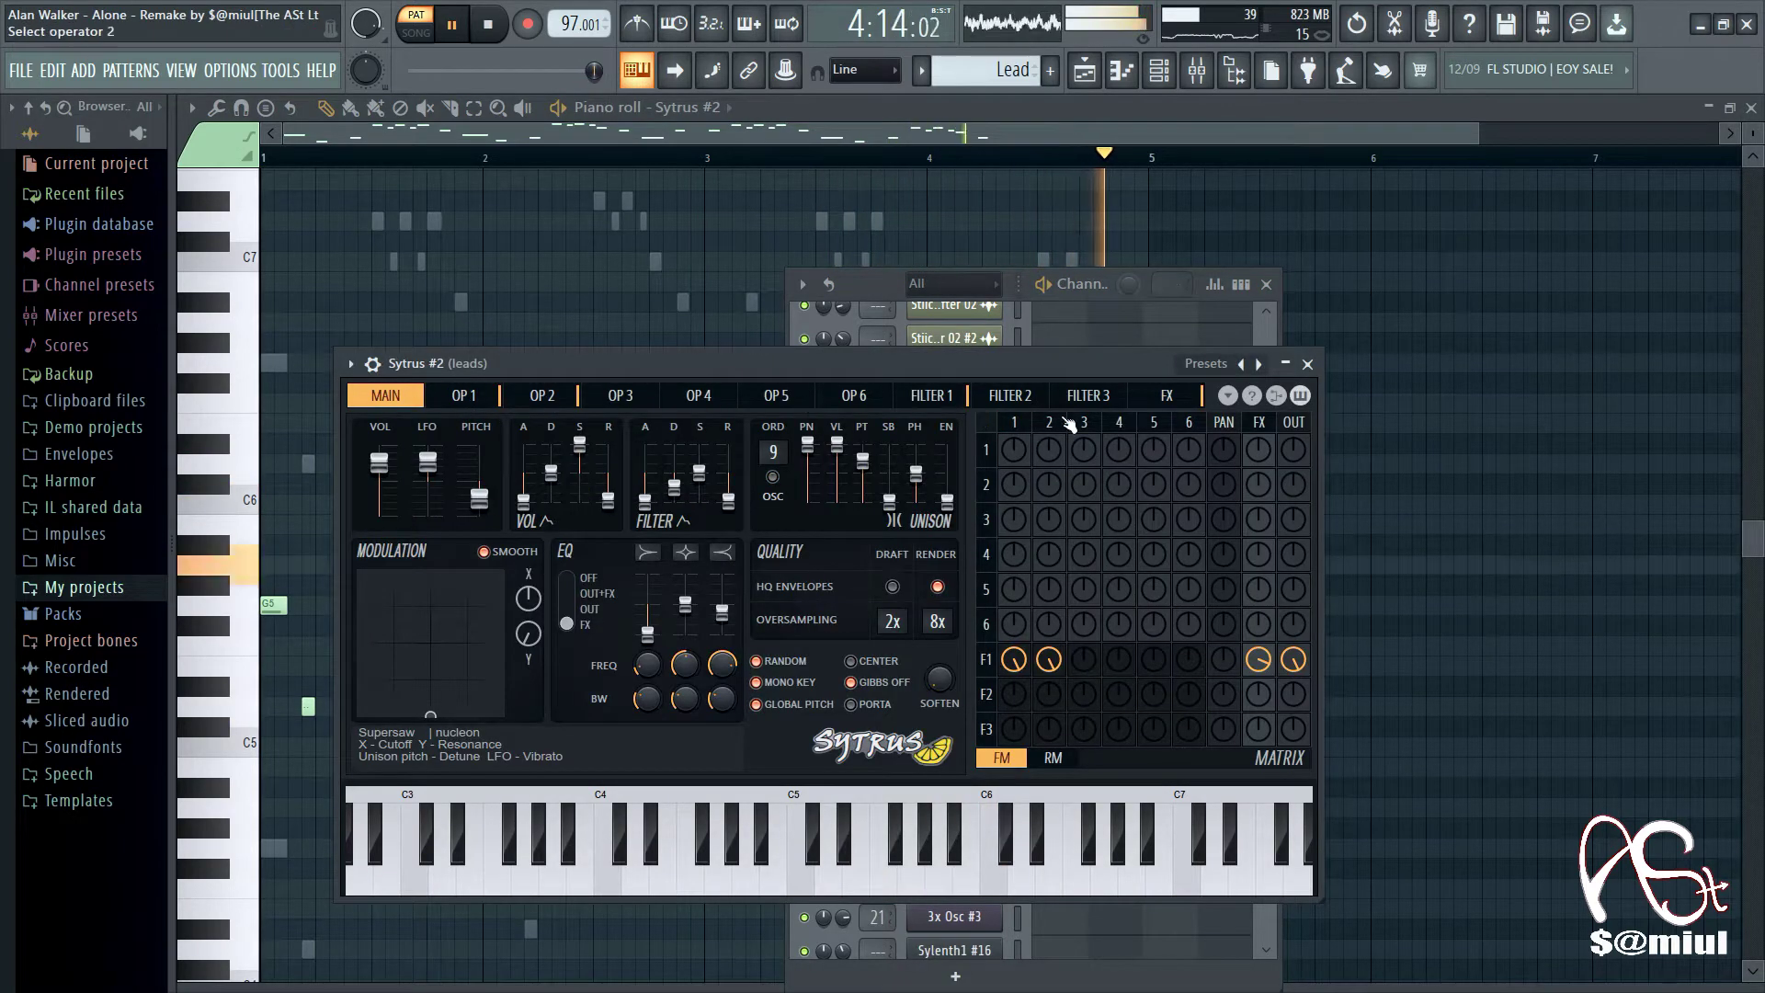
{"action": "left_click", "coordinate": [1308, 365]}
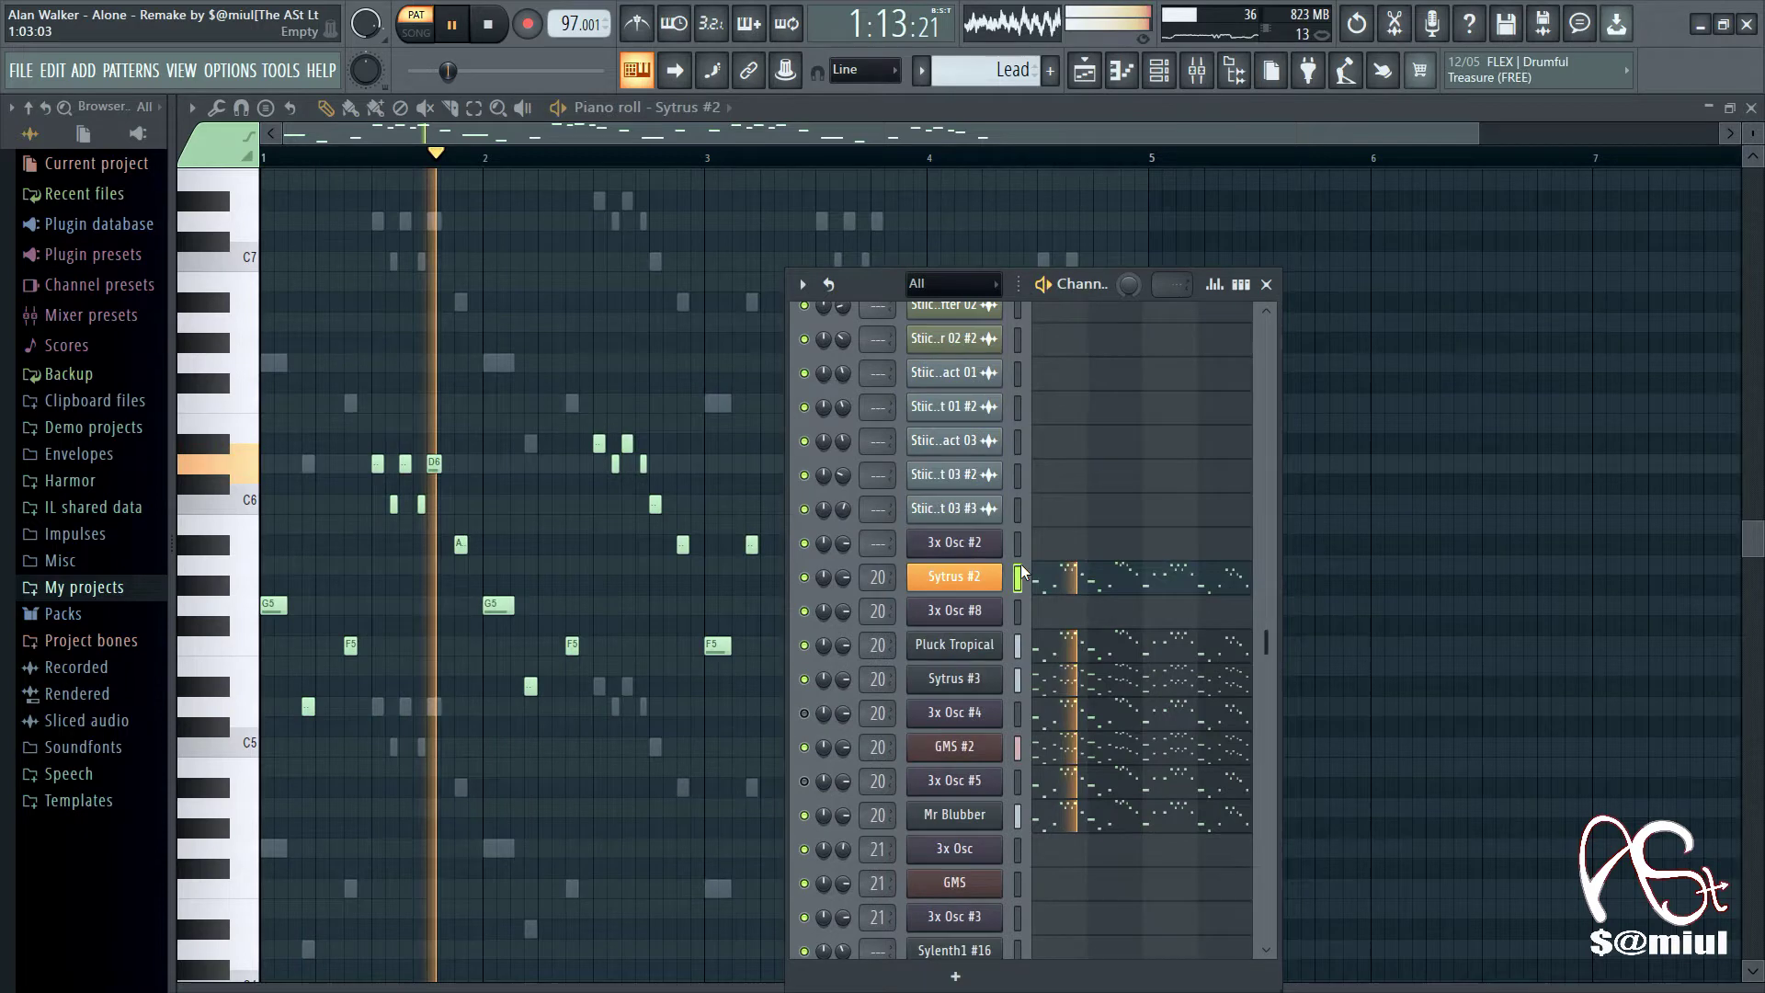
Step: Inspect the settings of the Pluck Tropical instrument used by the Lead pattern, then close it
{"action": "left_click", "coordinate": [956, 647]}
{"action": "mouse_move", "coordinate": [778, 152]}
{"action": "left_mouse_down"}
{"action": "mouse_move", "coordinate": [808, 201]}
{"action": "mouse_move", "coordinate": [811, 145]}
{"action": "left_mouse_up"}
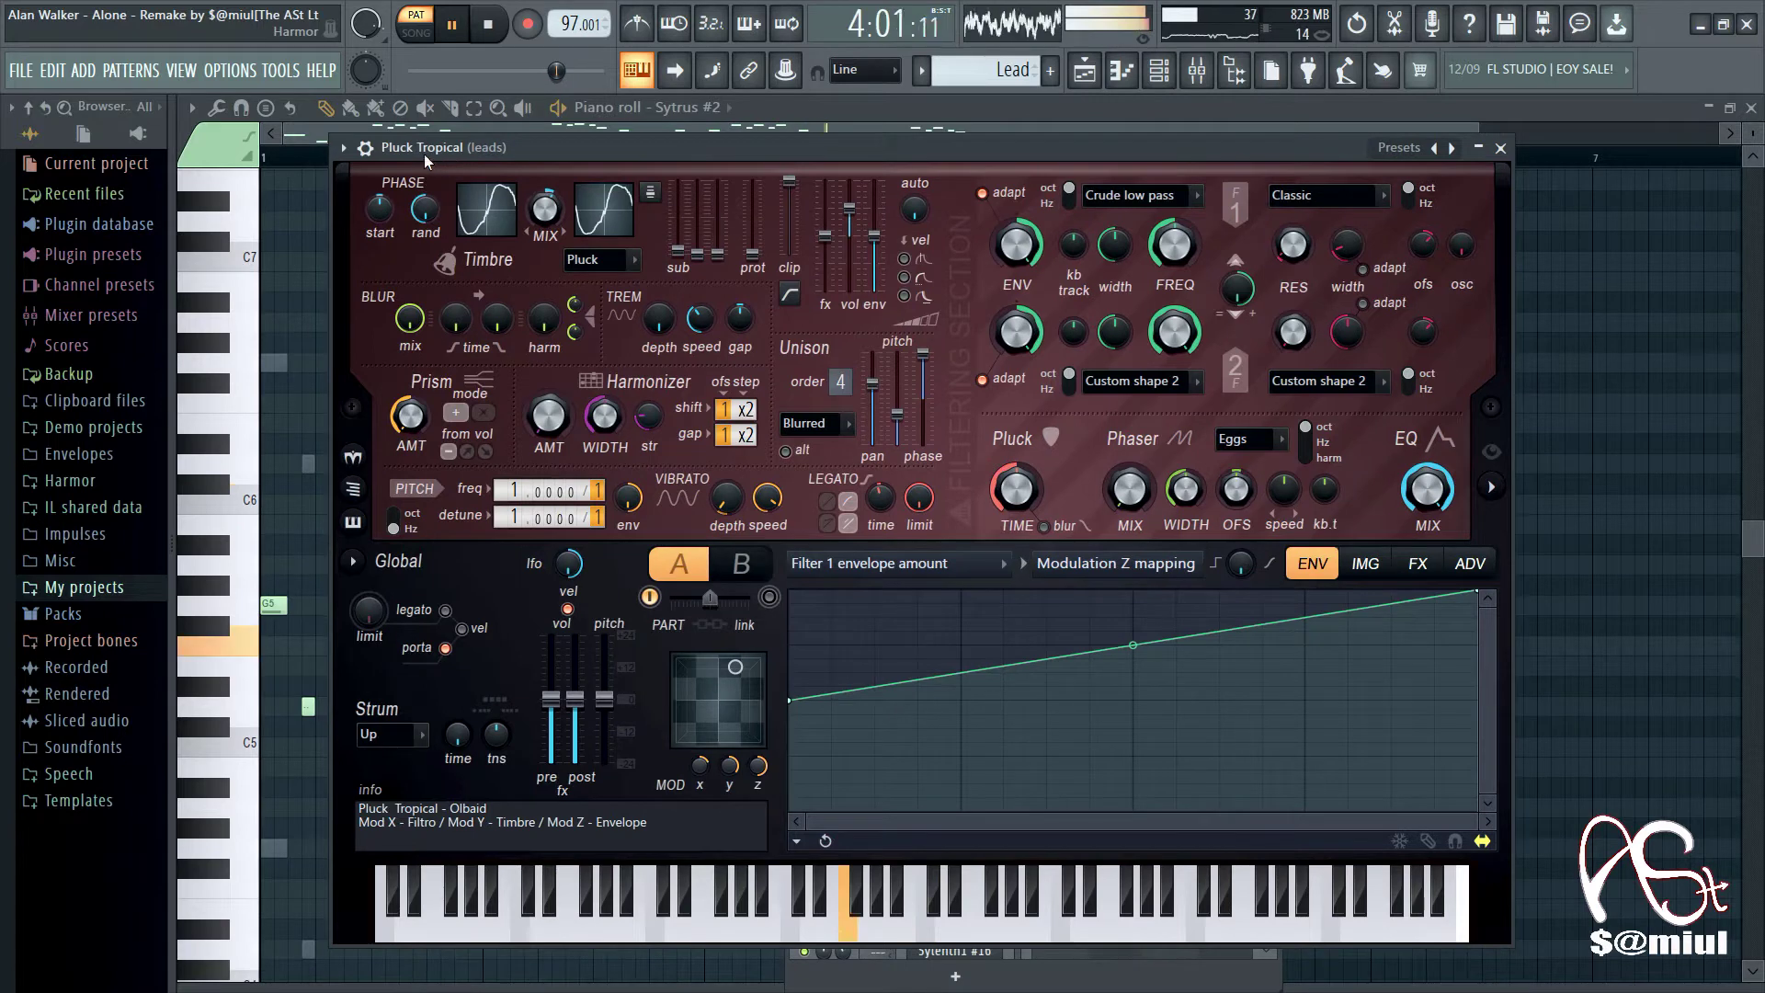
{"action": "left_click", "coordinate": [1500, 147]}
Step: Inspect the main, operator, filter and FX pages of Sytrus #3, then close the instrument
{"action": "left_click", "coordinate": [963, 685]}
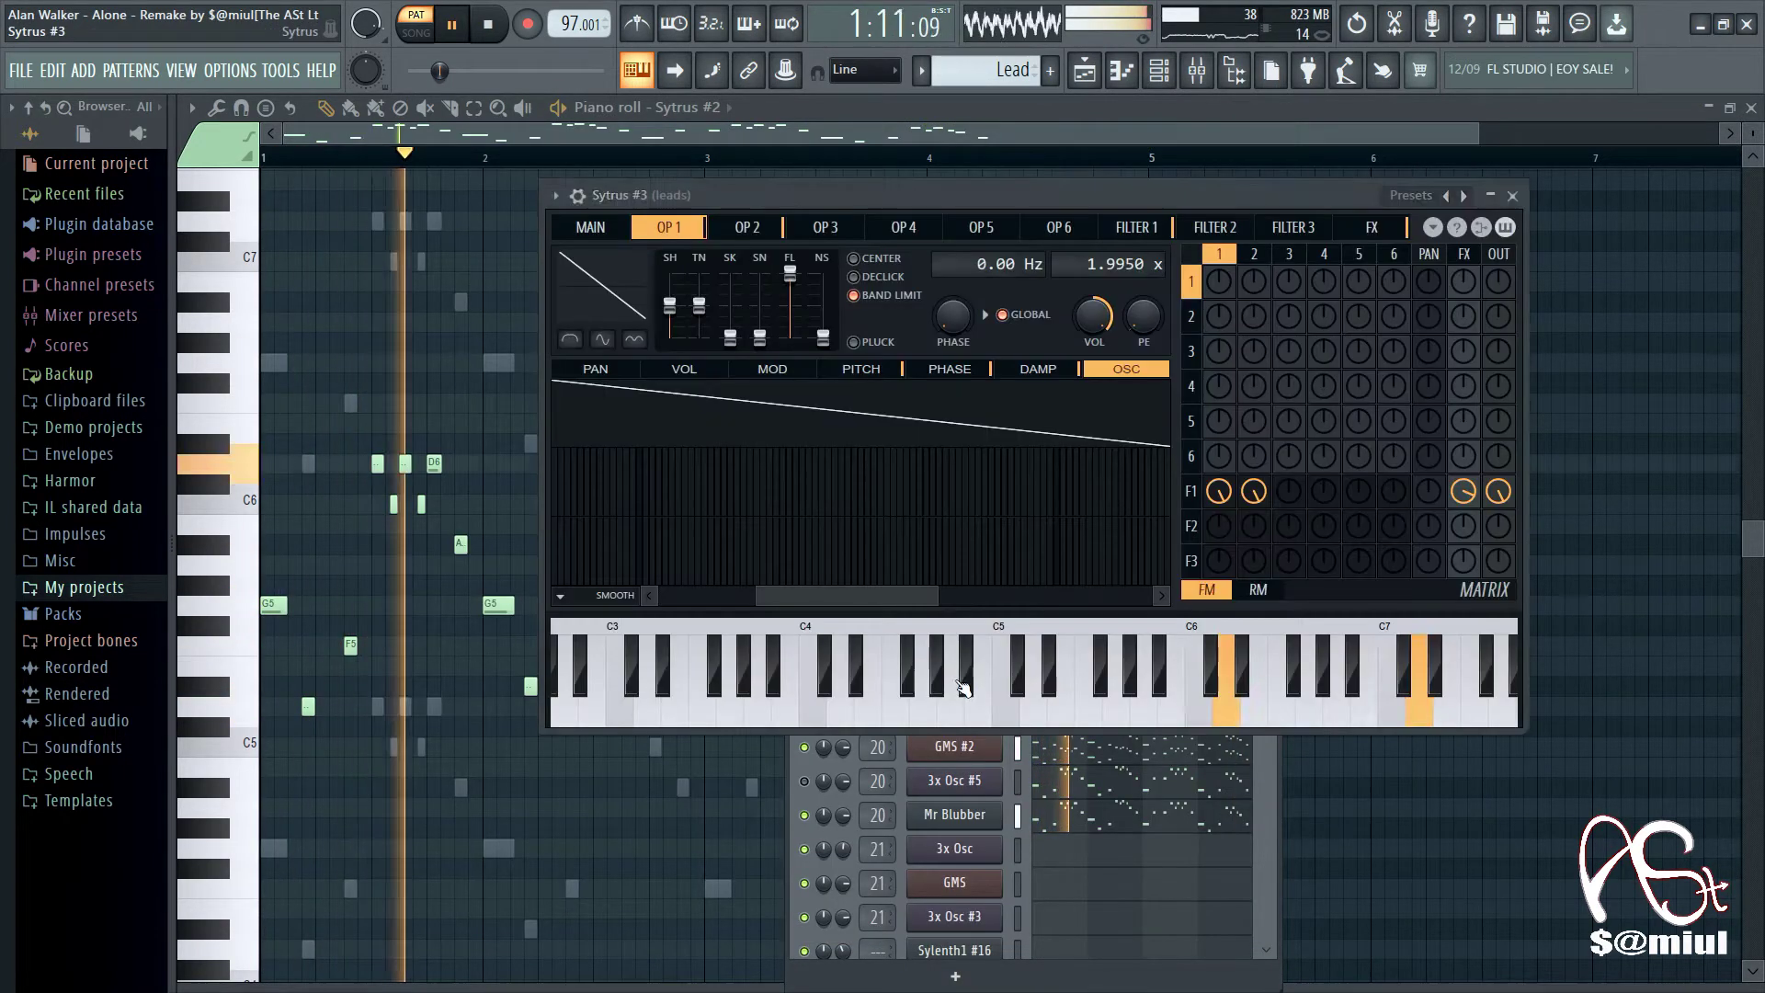
{"action": "left_click", "coordinate": [580, 228]}
{"action": "left_click", "coordinate": [681, 234]}
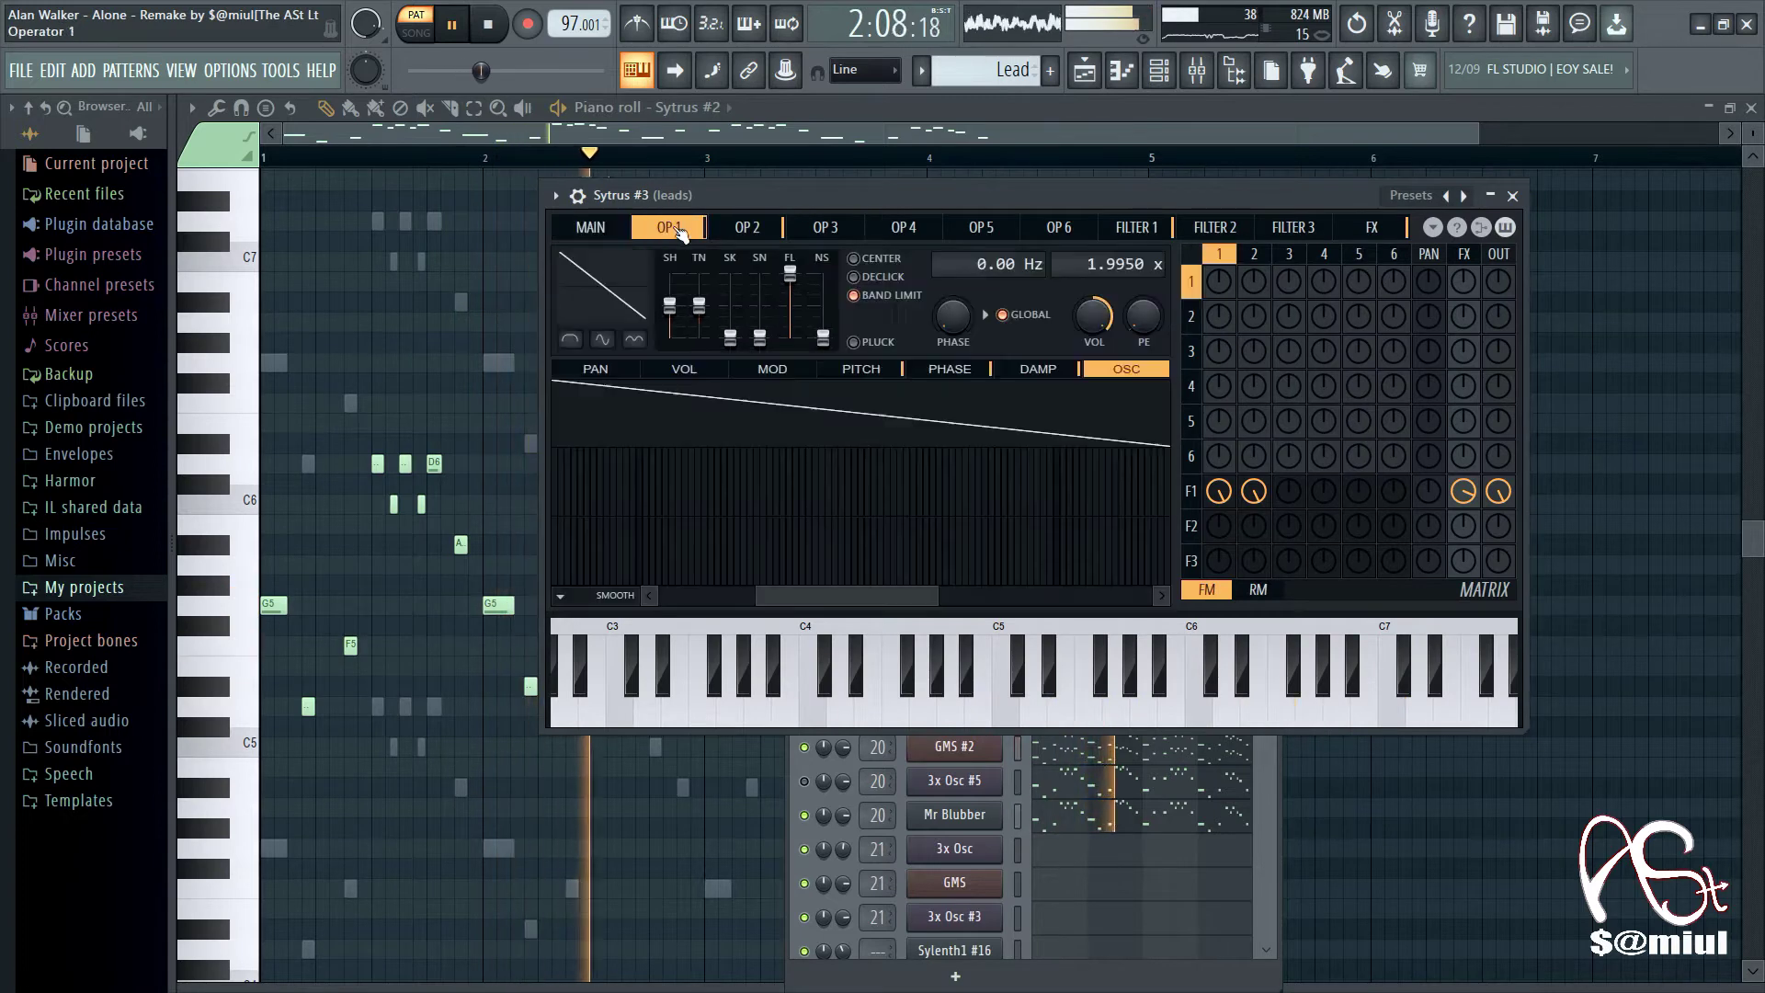
{"action": "left_click", "coordinate": [749, 230]}
{"action": "left_click", "coordinate": [827, 231]}
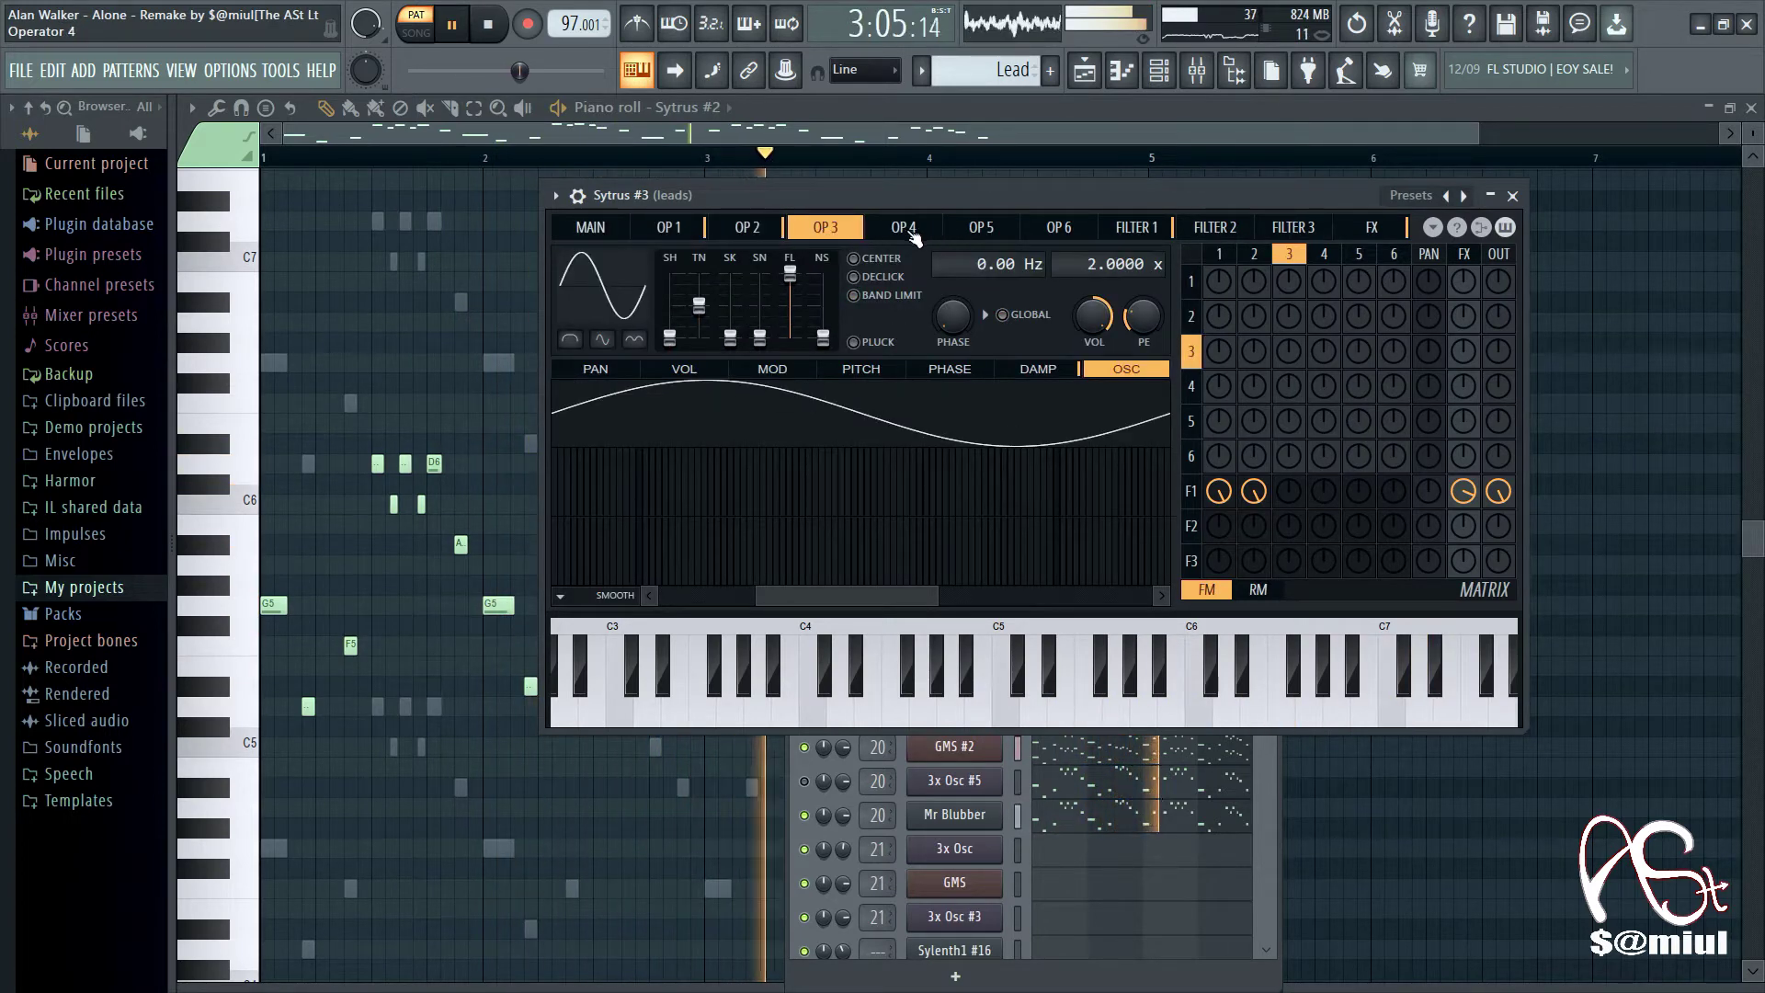
{"action": "left_click", "coordinate": [1137, 228]}
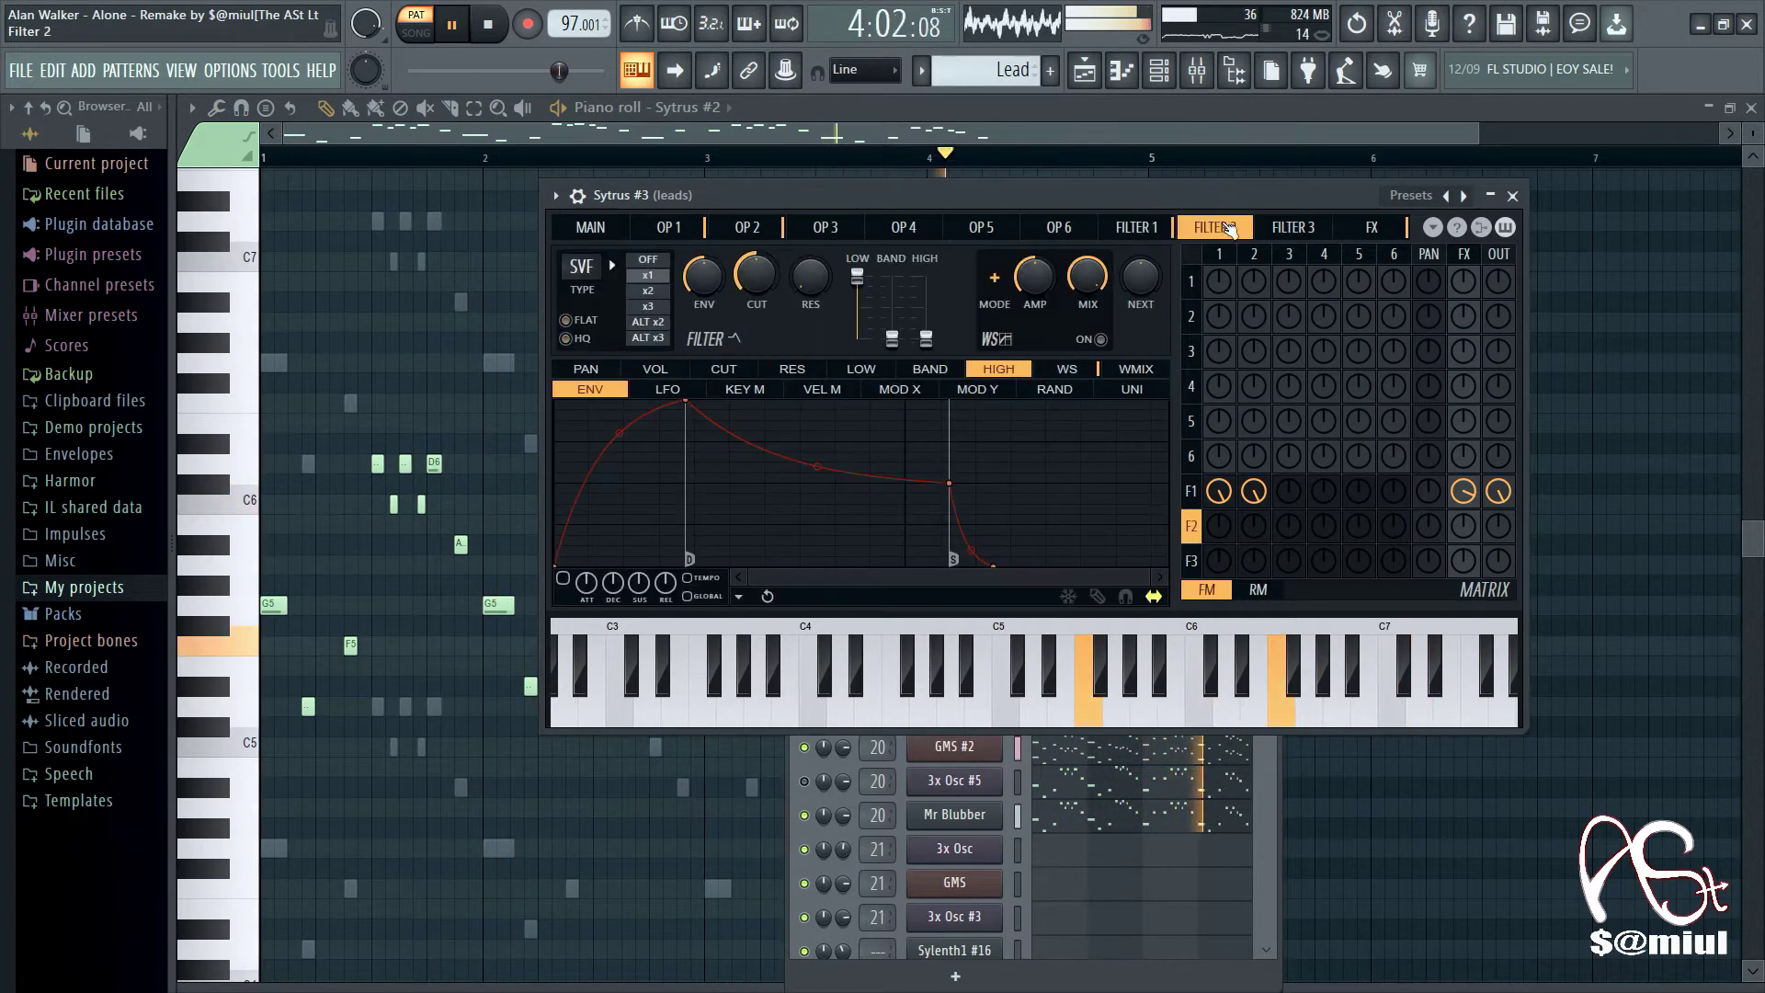
{"action": "left_click", "coordinate": [1365, 233]}
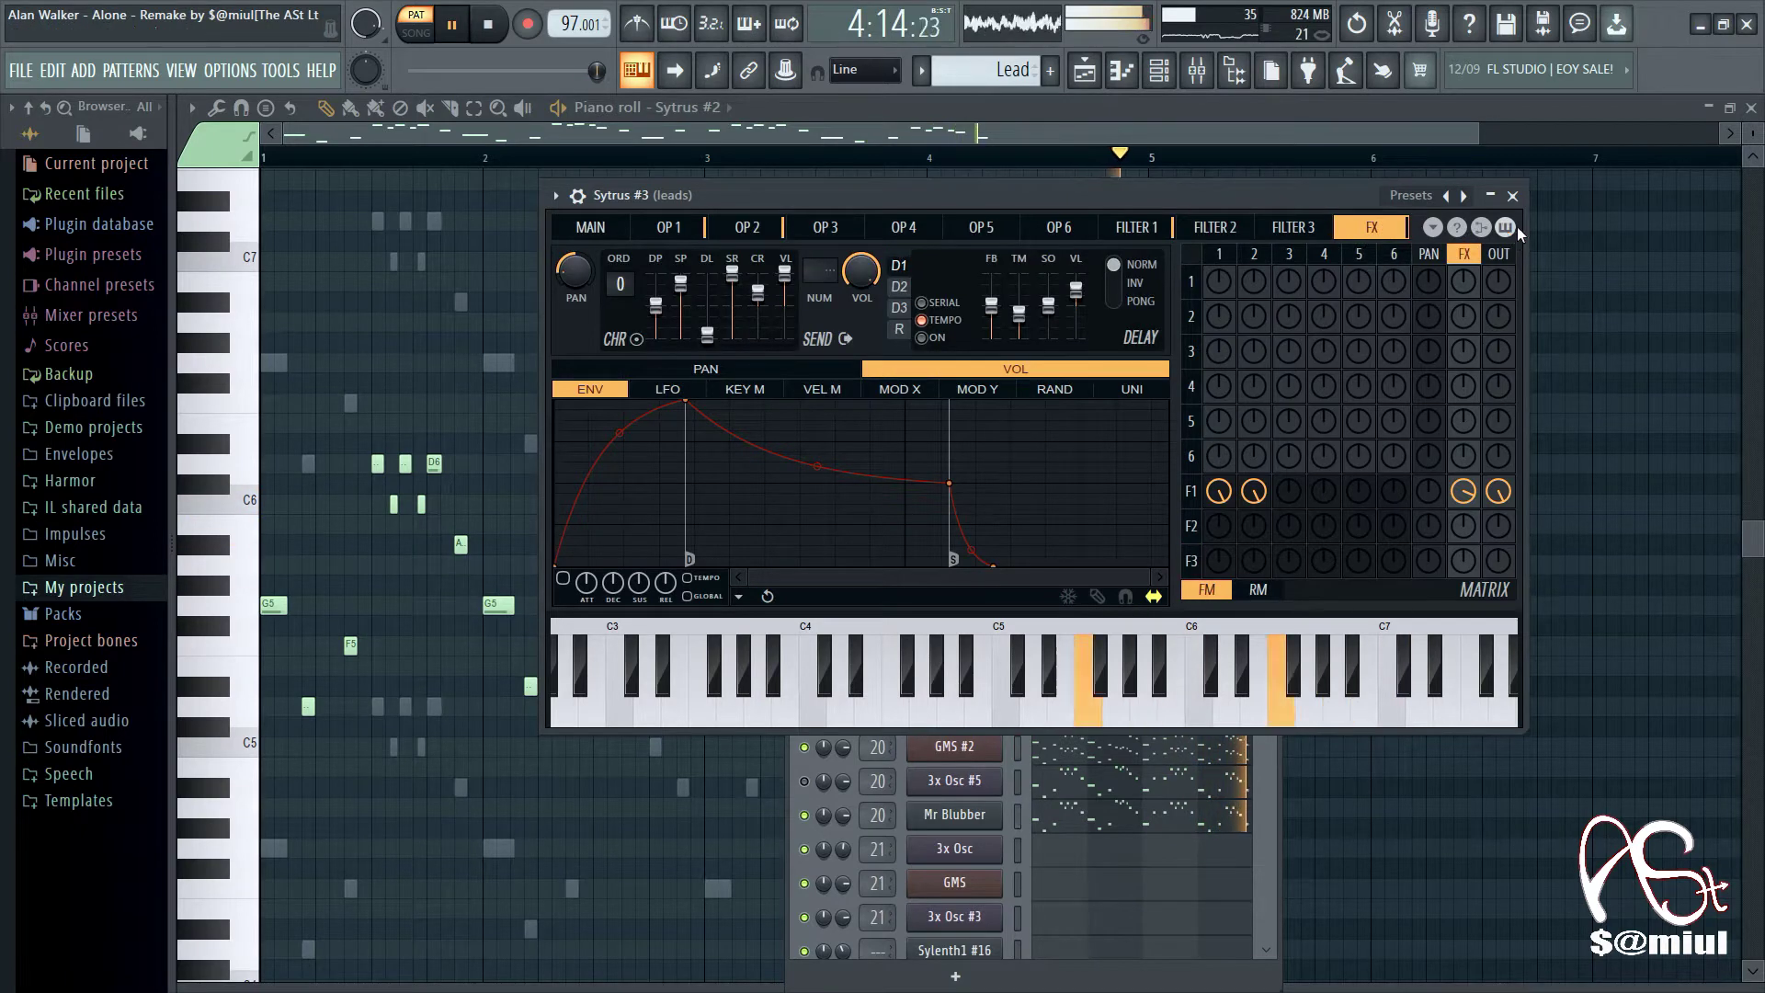
{"action": "left_click", "coordinate": [1512, 195]}
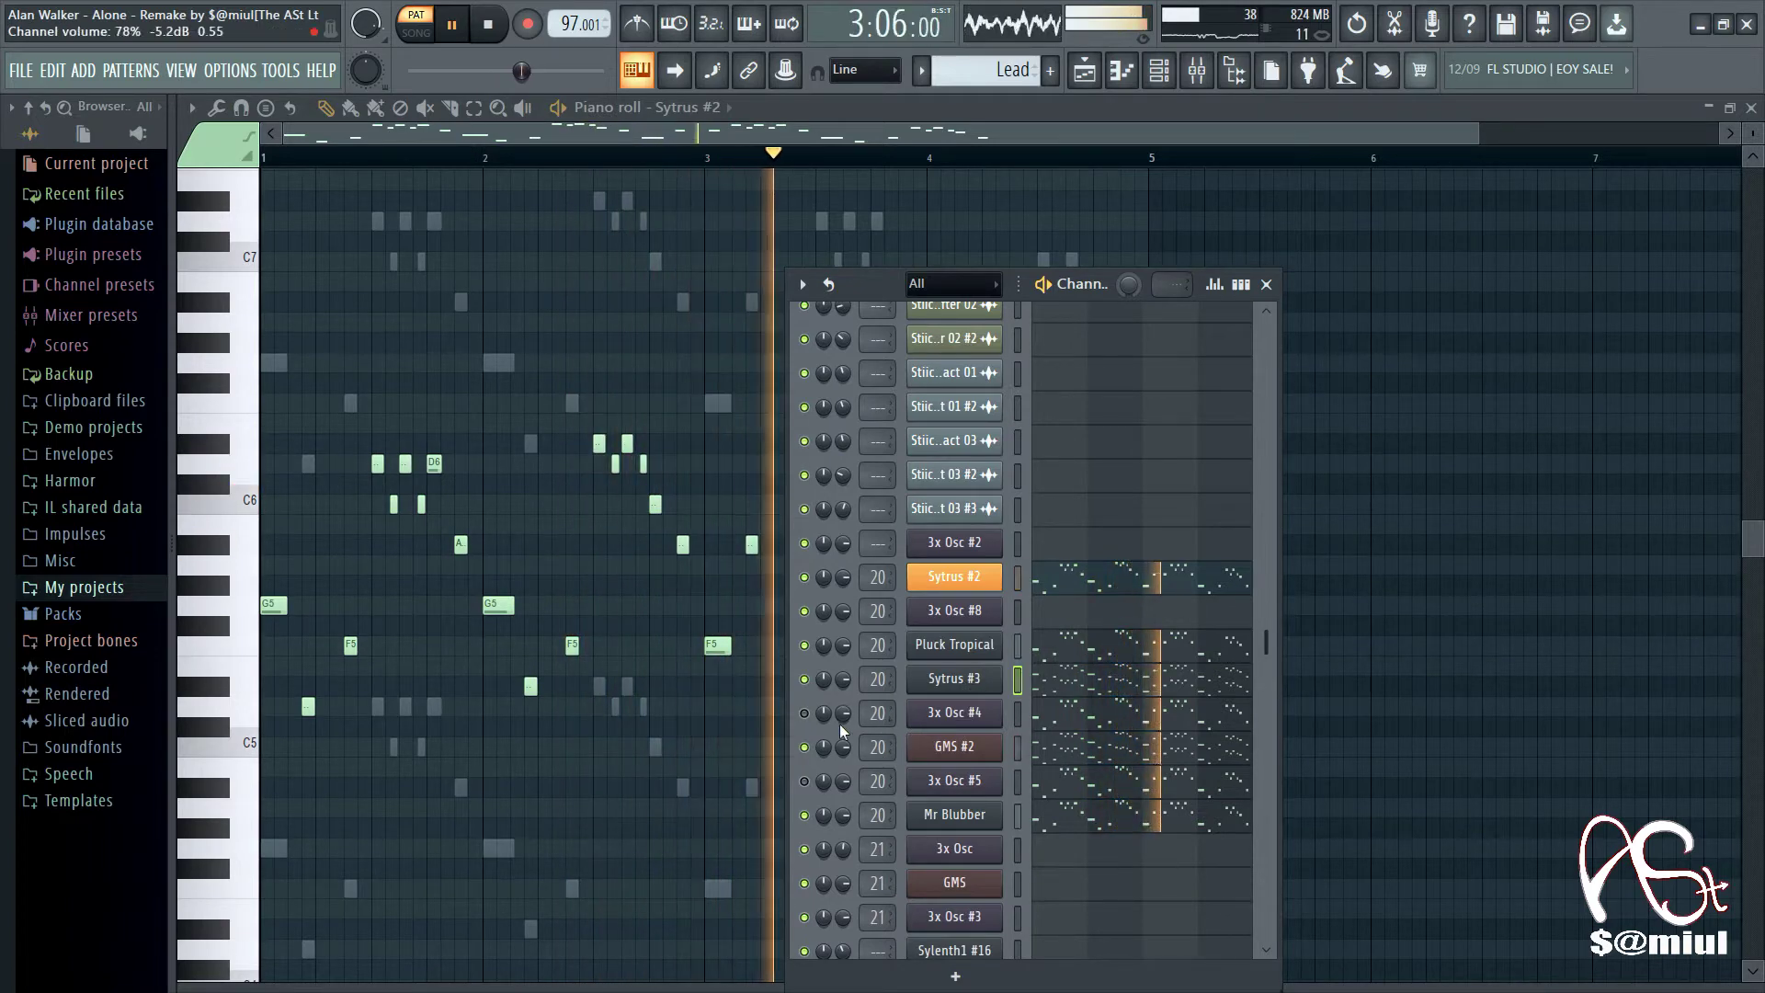
Step: Inspect the GMS #2 synth and the Mr Blubber preset in FLEX, then stop playback and close the channel rack
{"action": "left_click", "coordinate": [924, 754]}
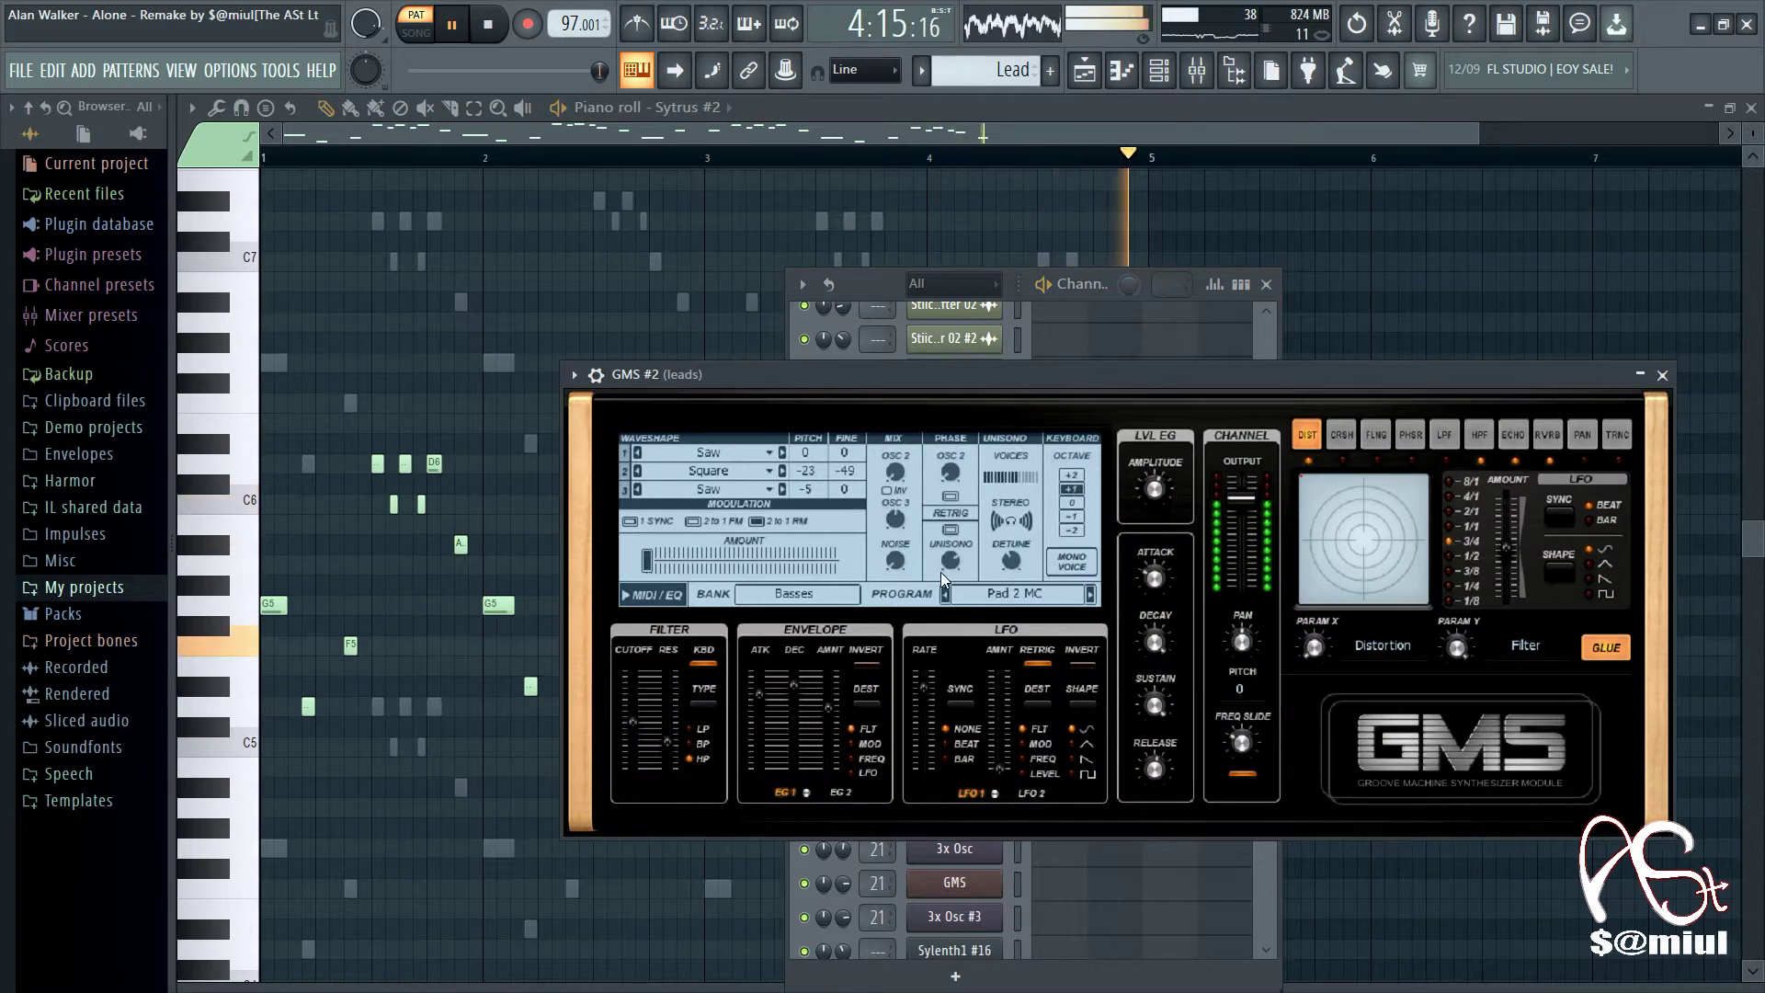
{"action": "left_click", "coordinate": [1664, 375]}
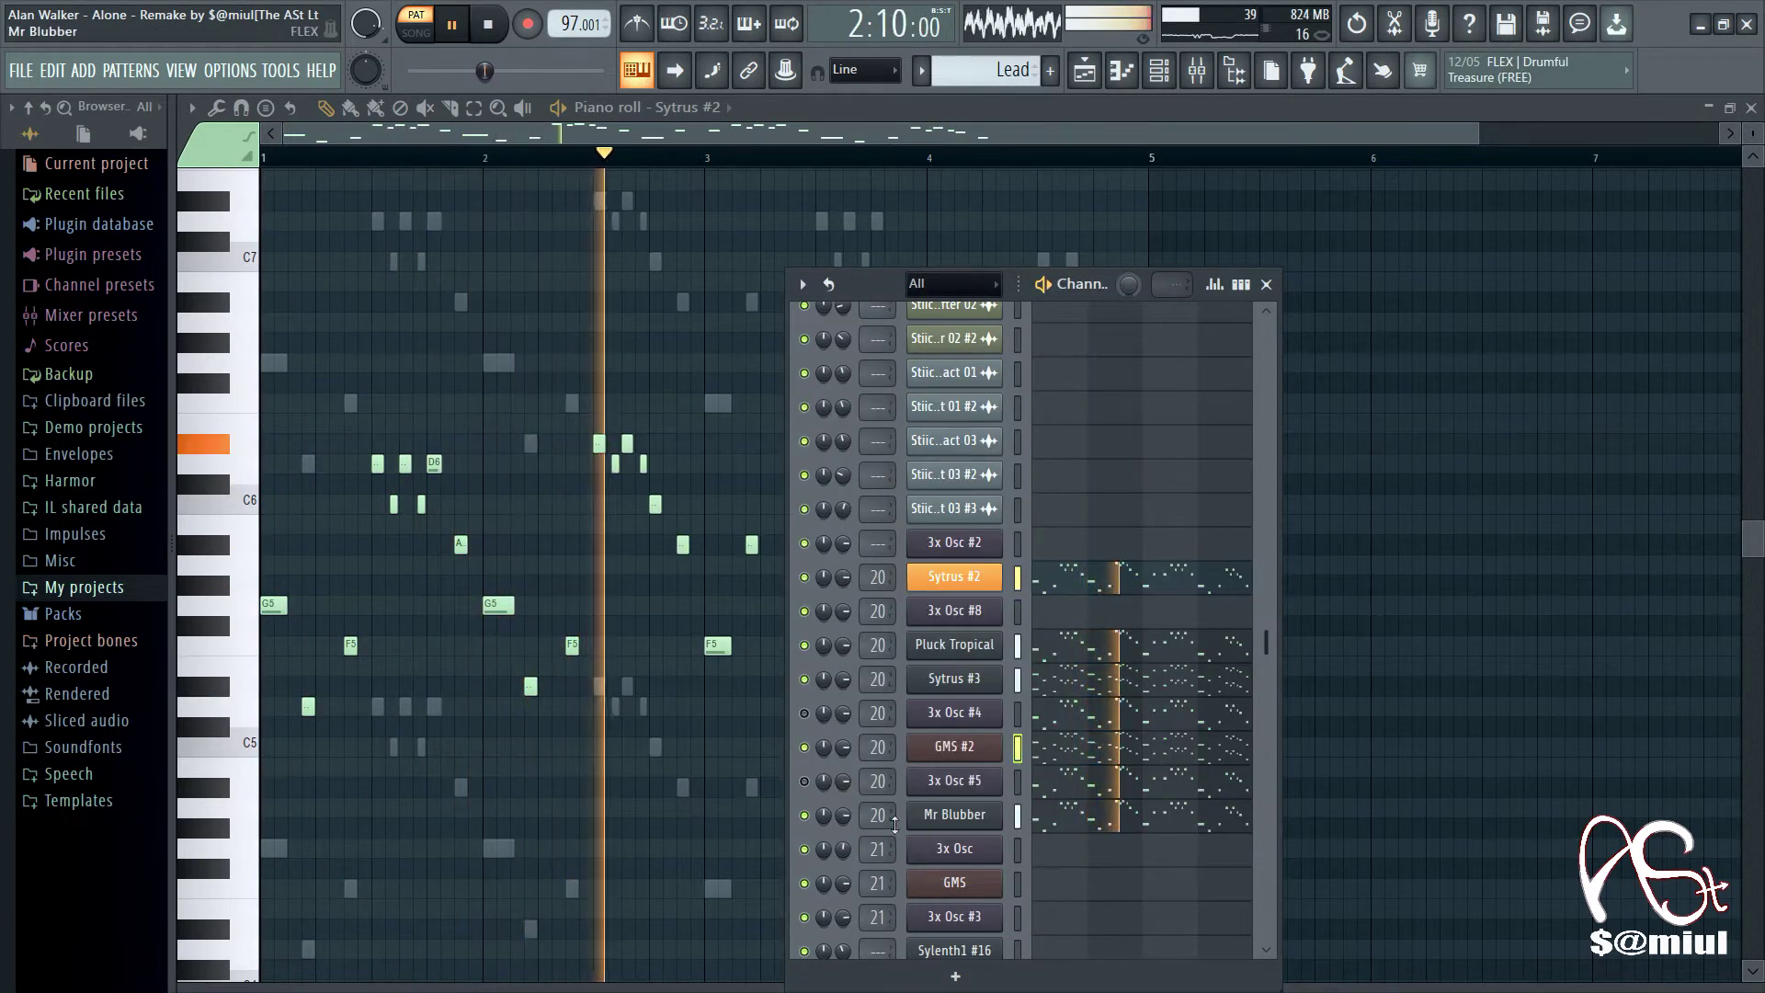
{"action": "left_click", "coordinate": [949, 817]}
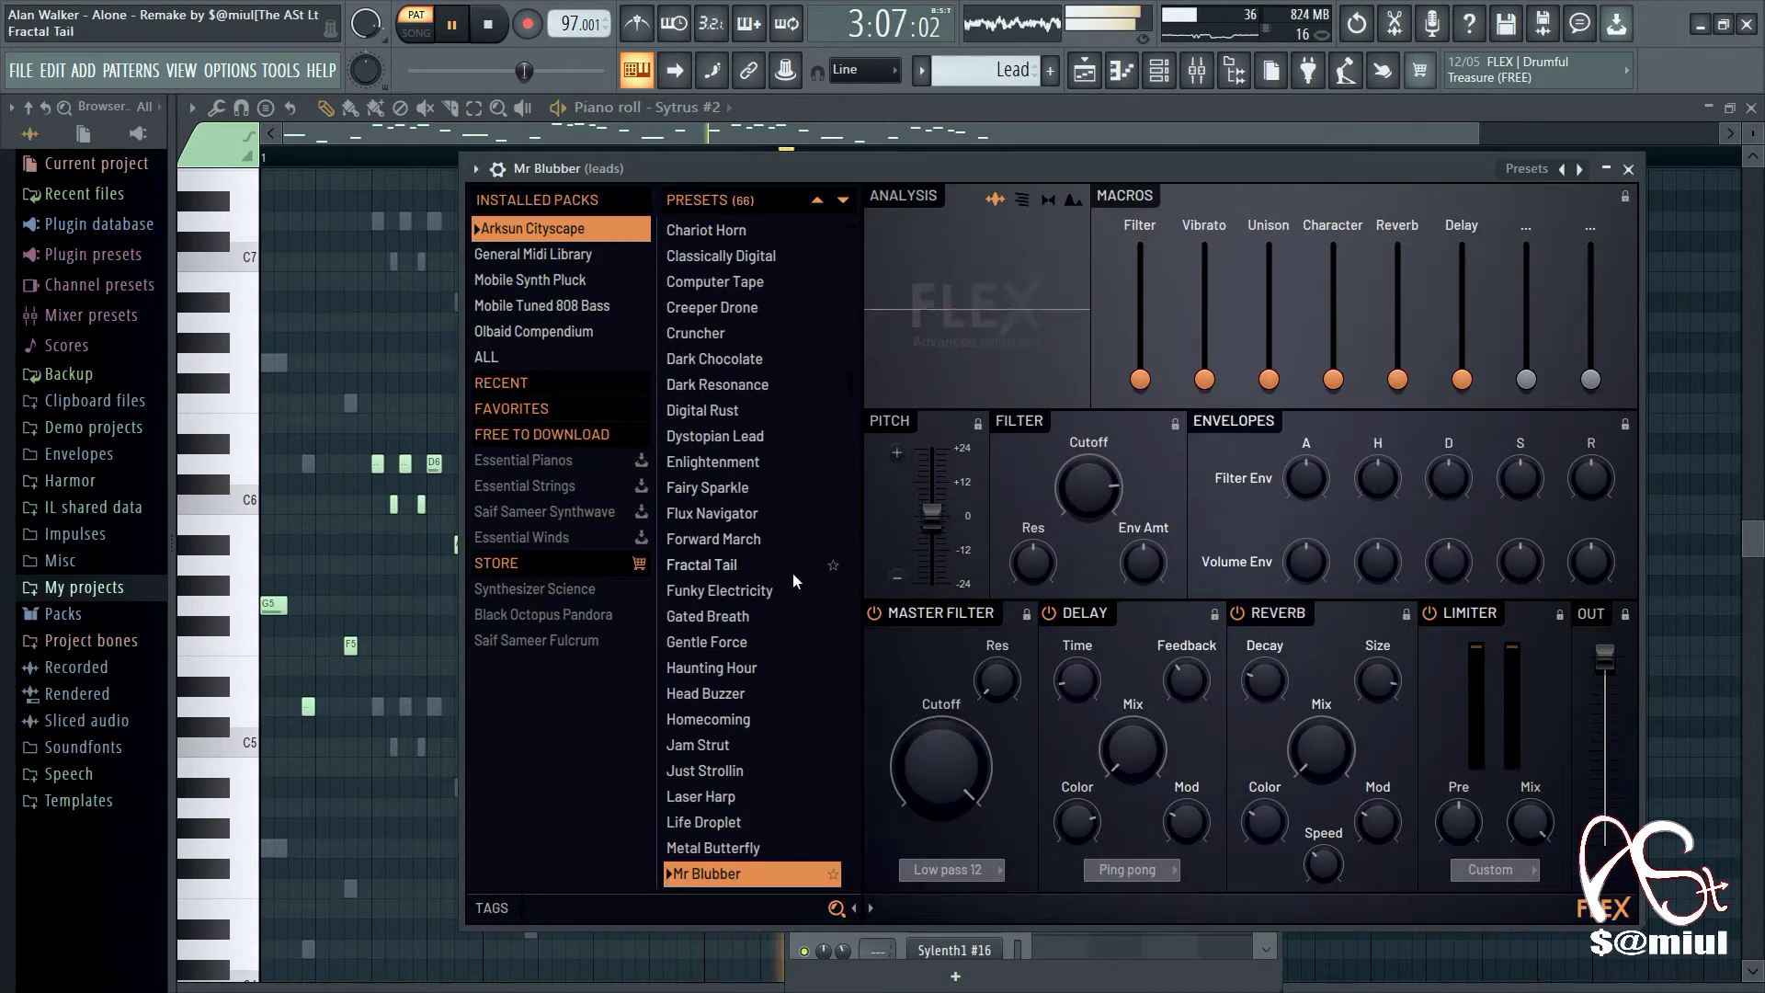
{"action": "scroll", "coordinate": [792, 572], "scroll_direction": "down", "scroll_amount": 5}
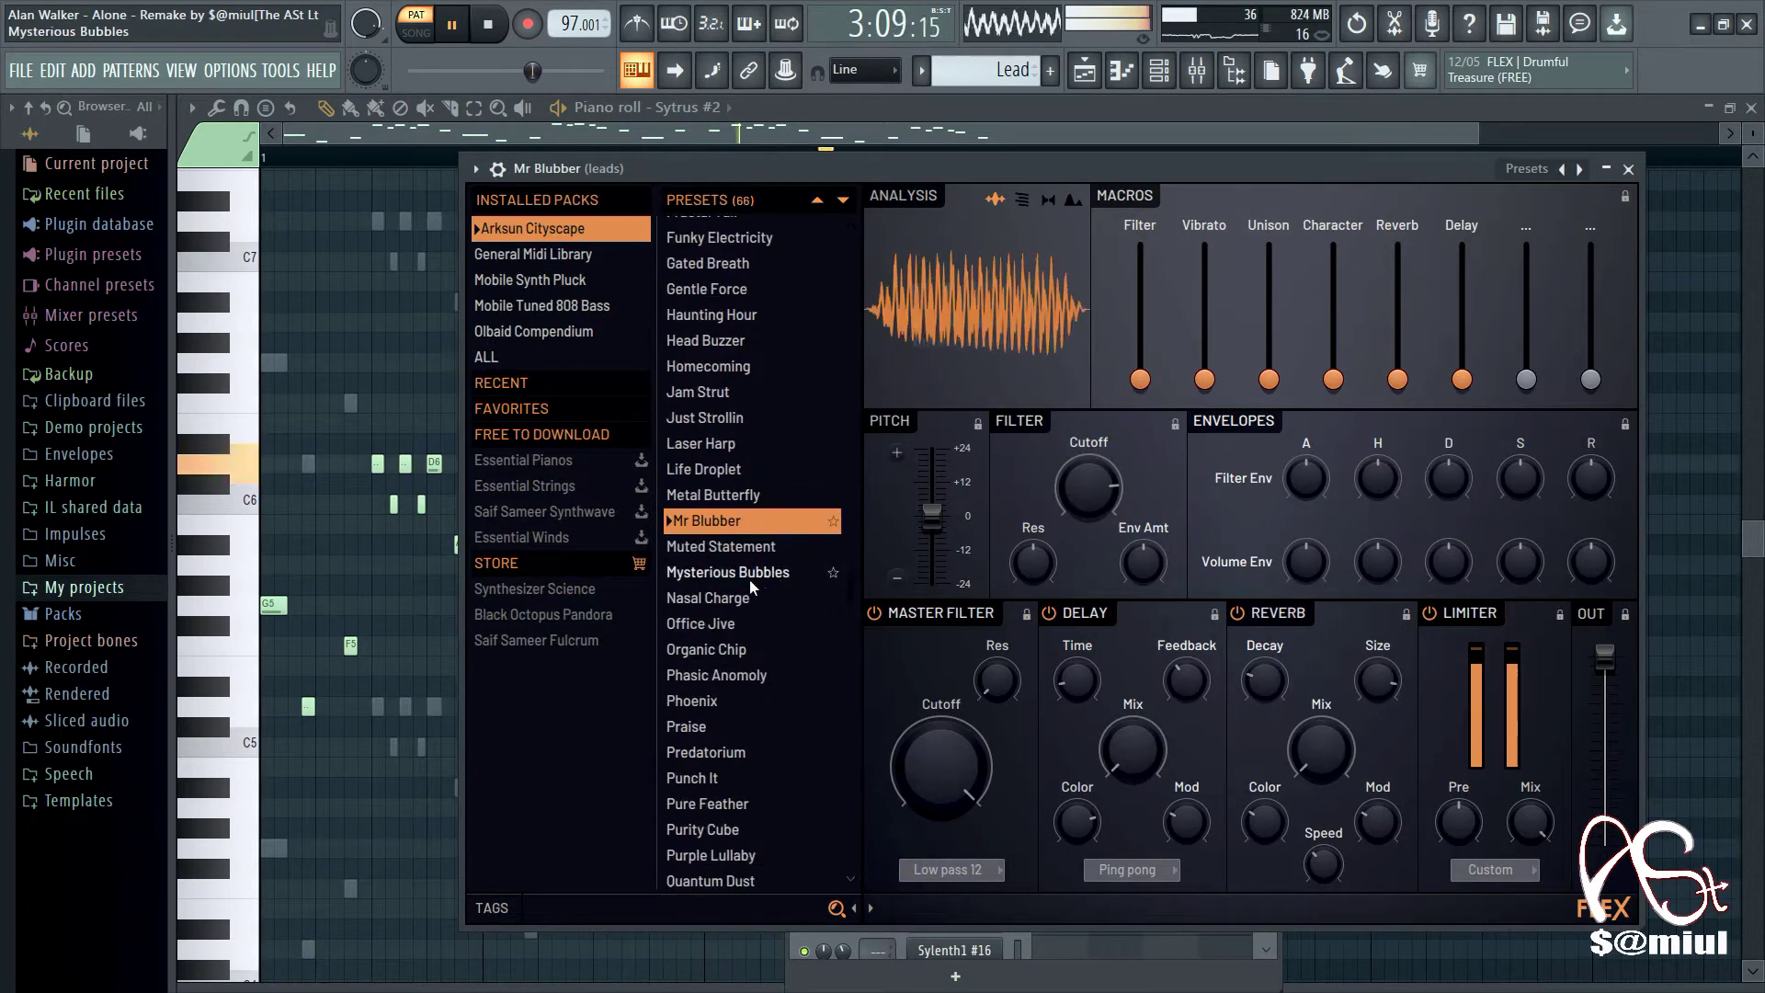
{"action": "left_click", "coordinate": [1630, 170]}
{"action": "key", "text": "space"}
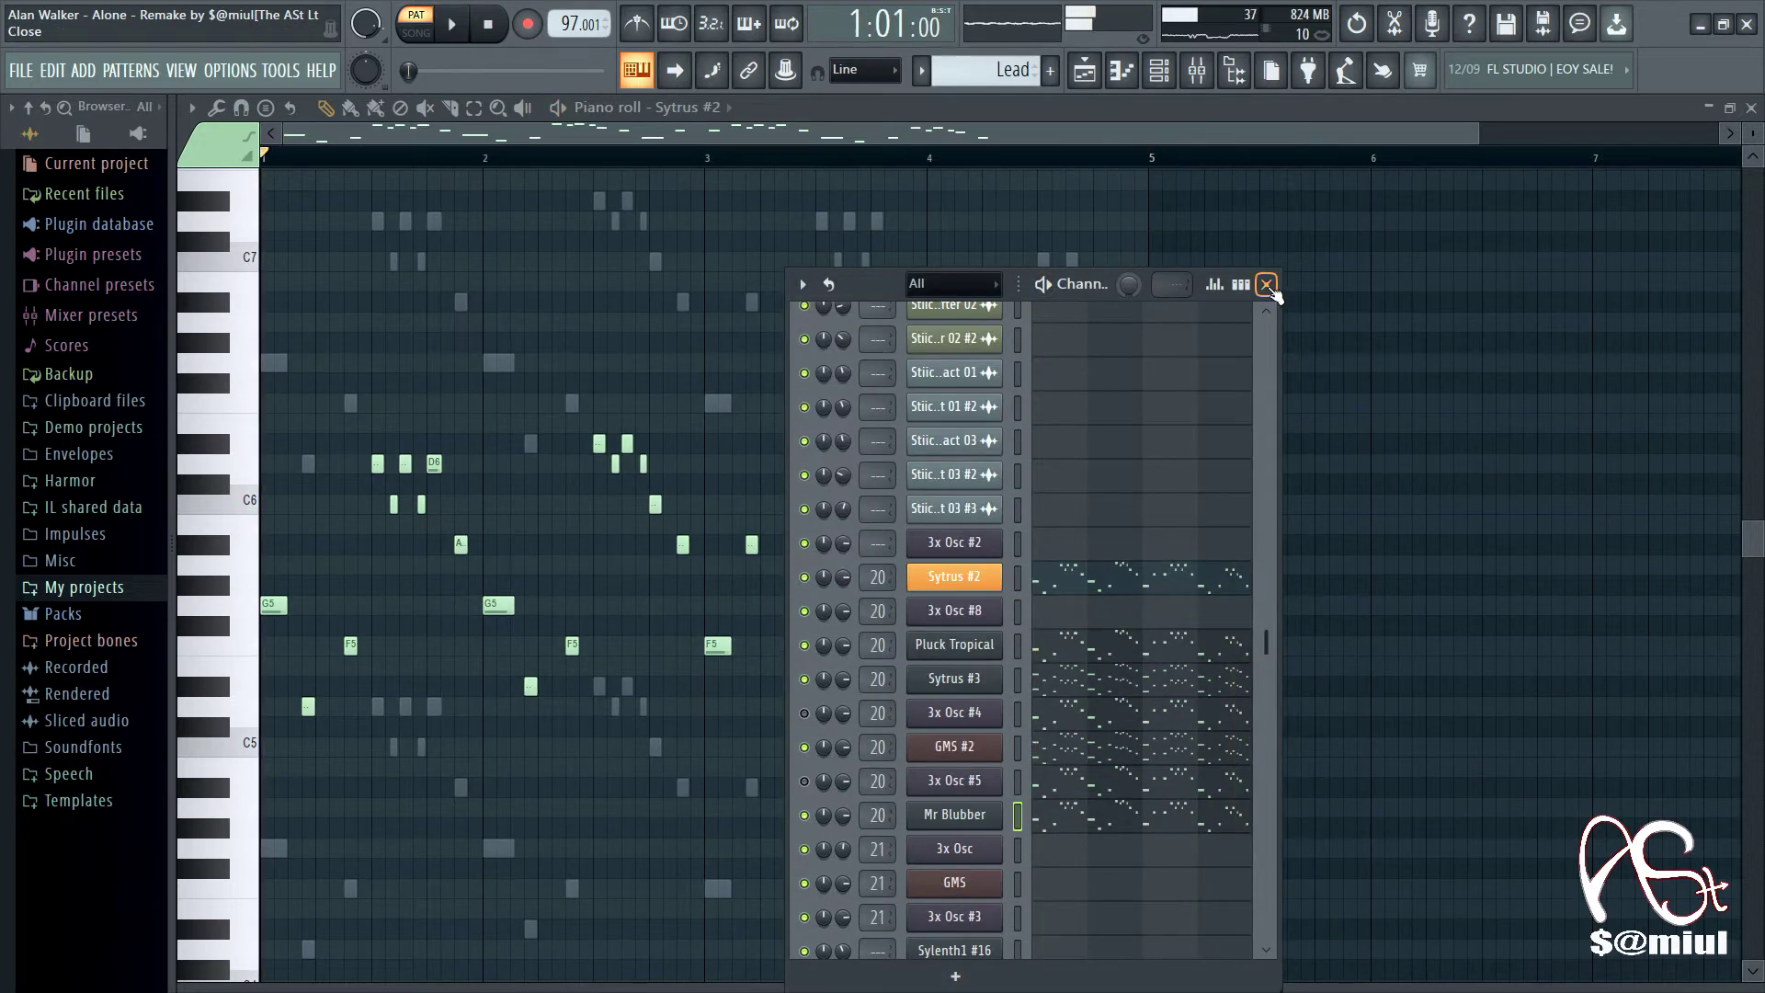
{"action": "left_click", "coordinate": [1267, 285]}
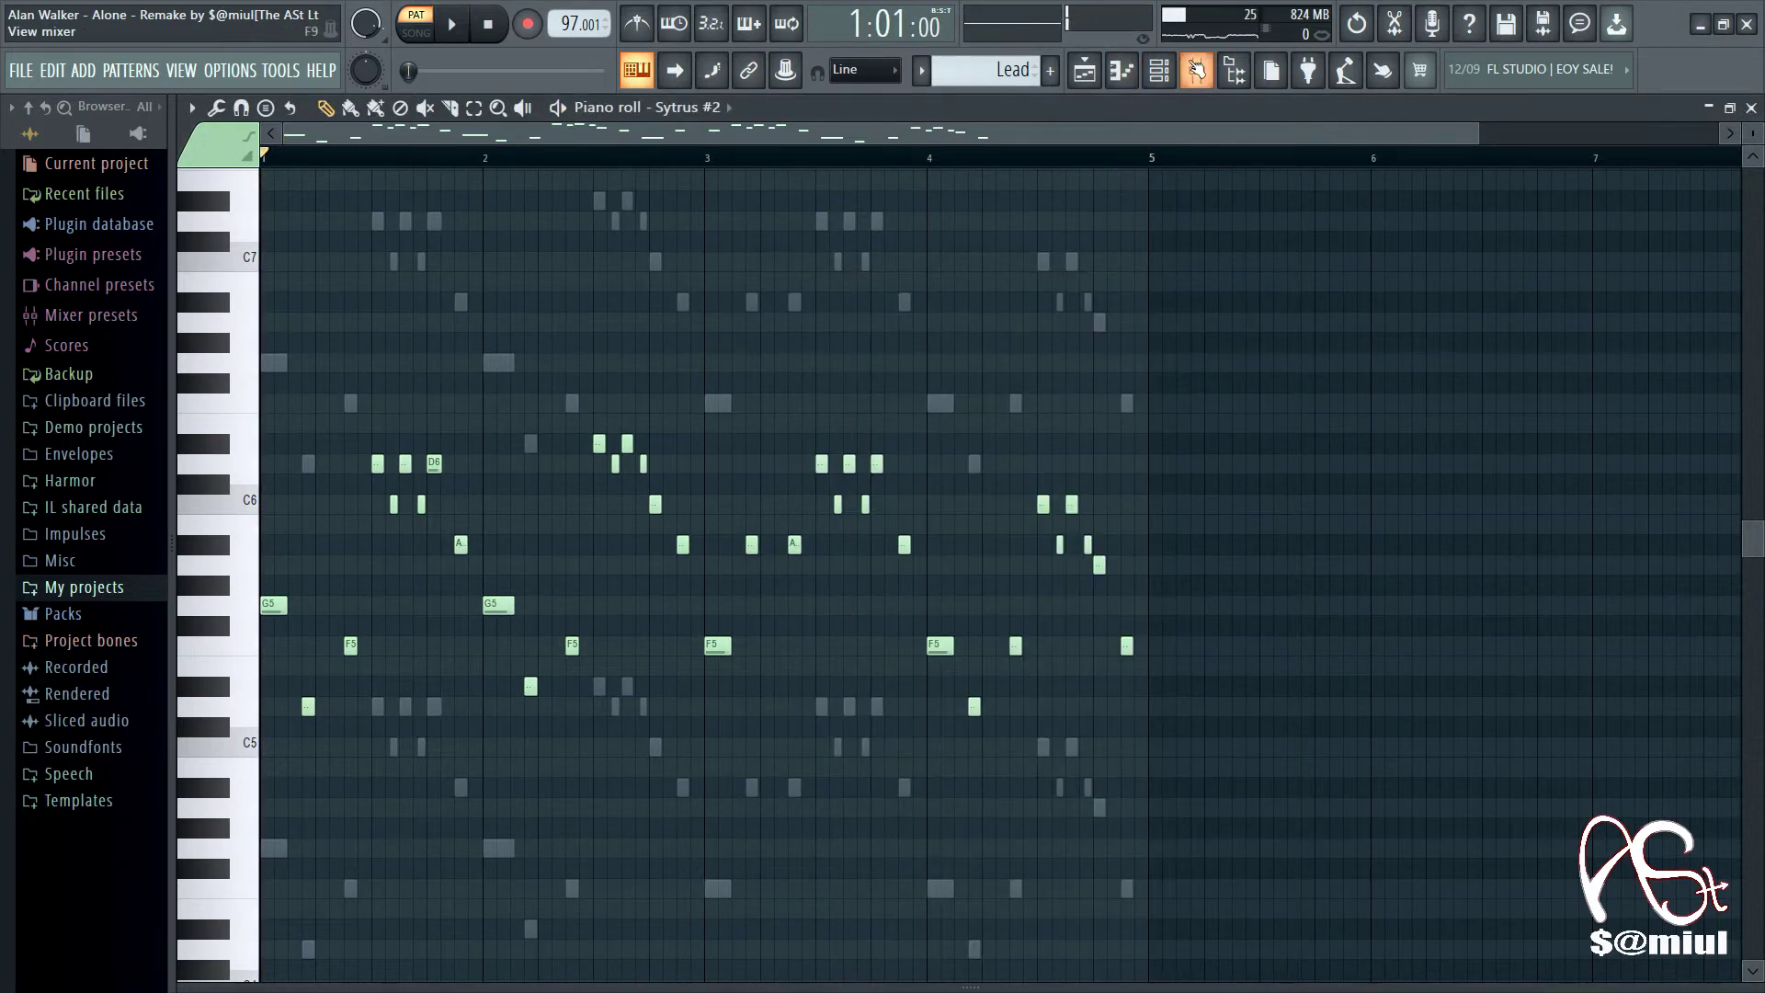
Step: Play the Lead pattern while inspecting Fruity Reeverb 2 and Soundgoodizer on the leads mixer track, then close the mixer and stop playback
{"action": "left_click", "coordinate": [1195, 67]}
{"action": "key", "text": "space"}
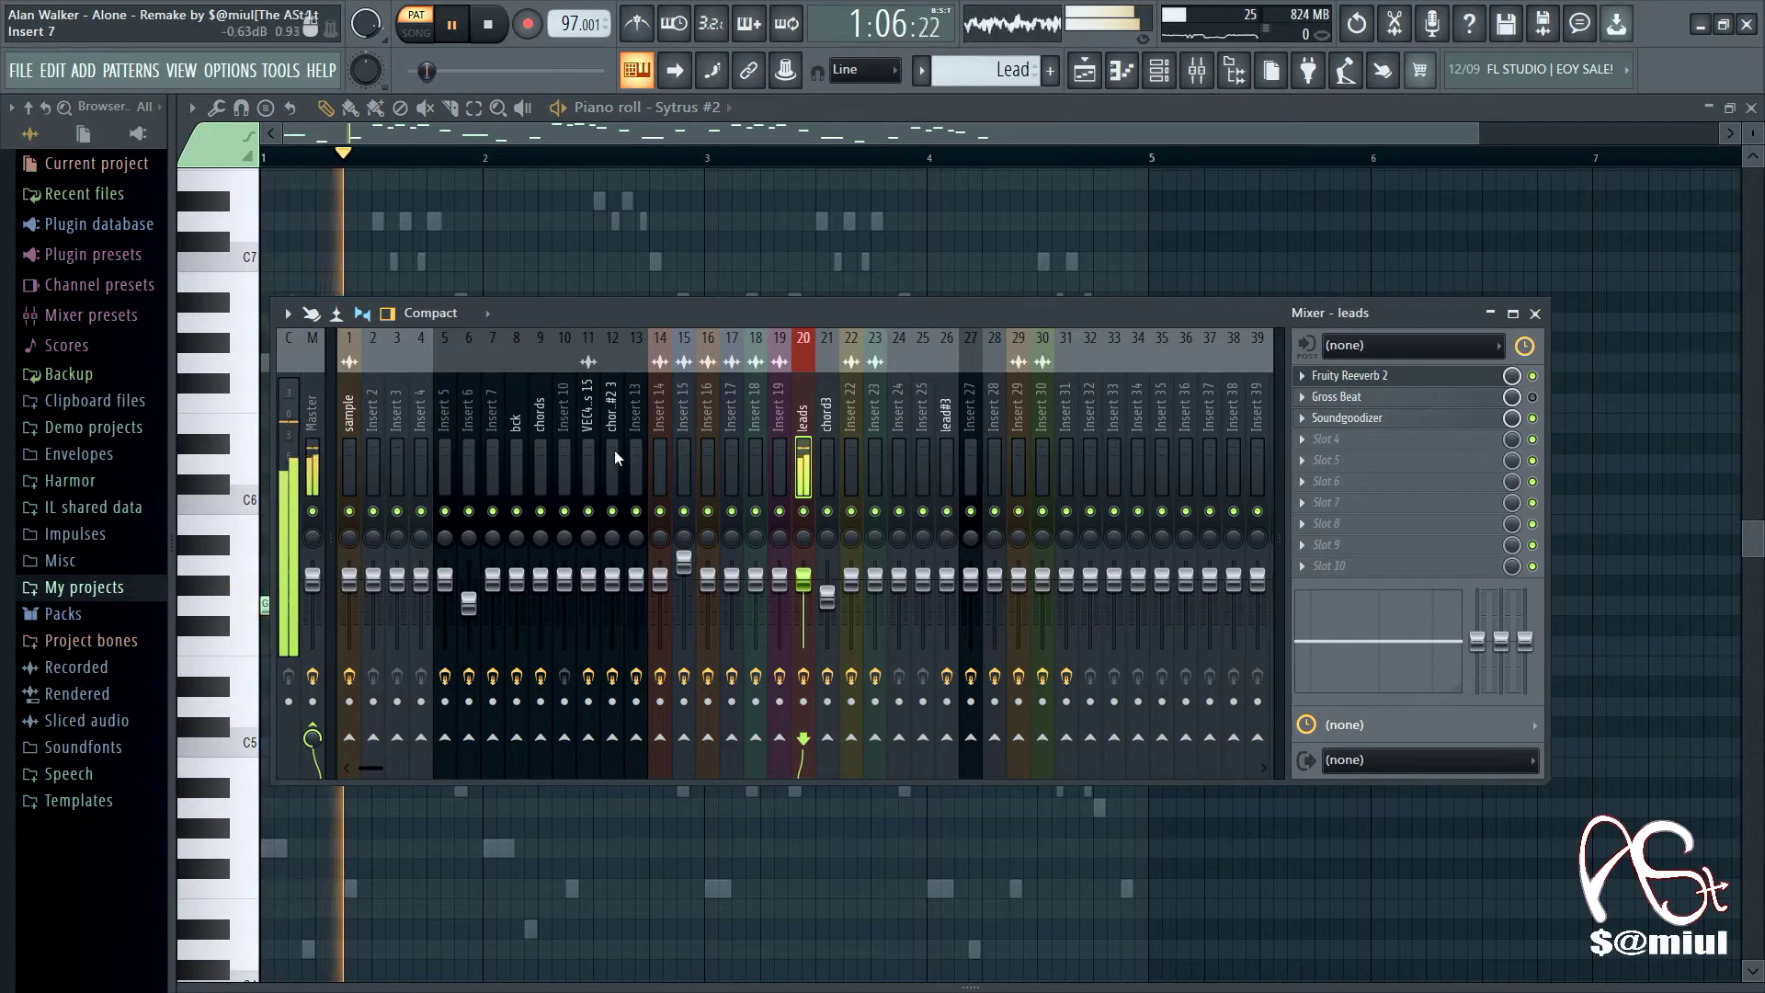
{"action": "left_click", "coordinate": [1369, 377]}
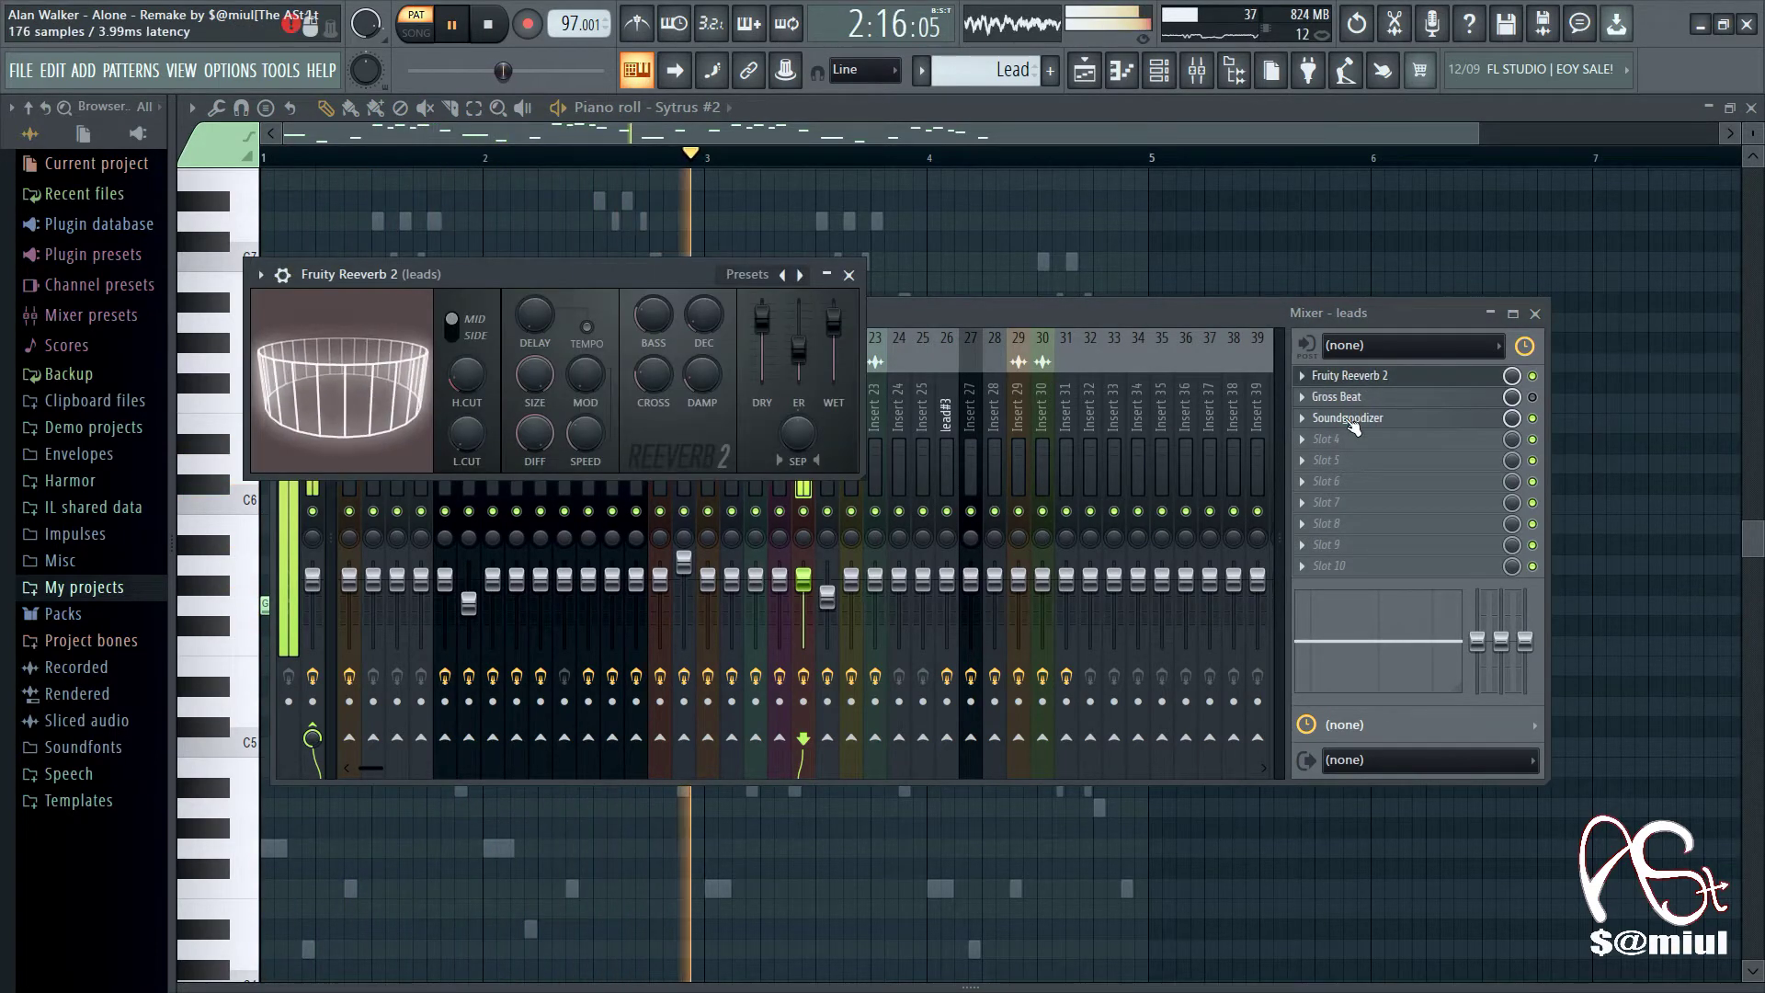
{"action": "left_click", "coordinate": [1324, 418]}
{"action": "left_click", "coordinate": [489, 311]}
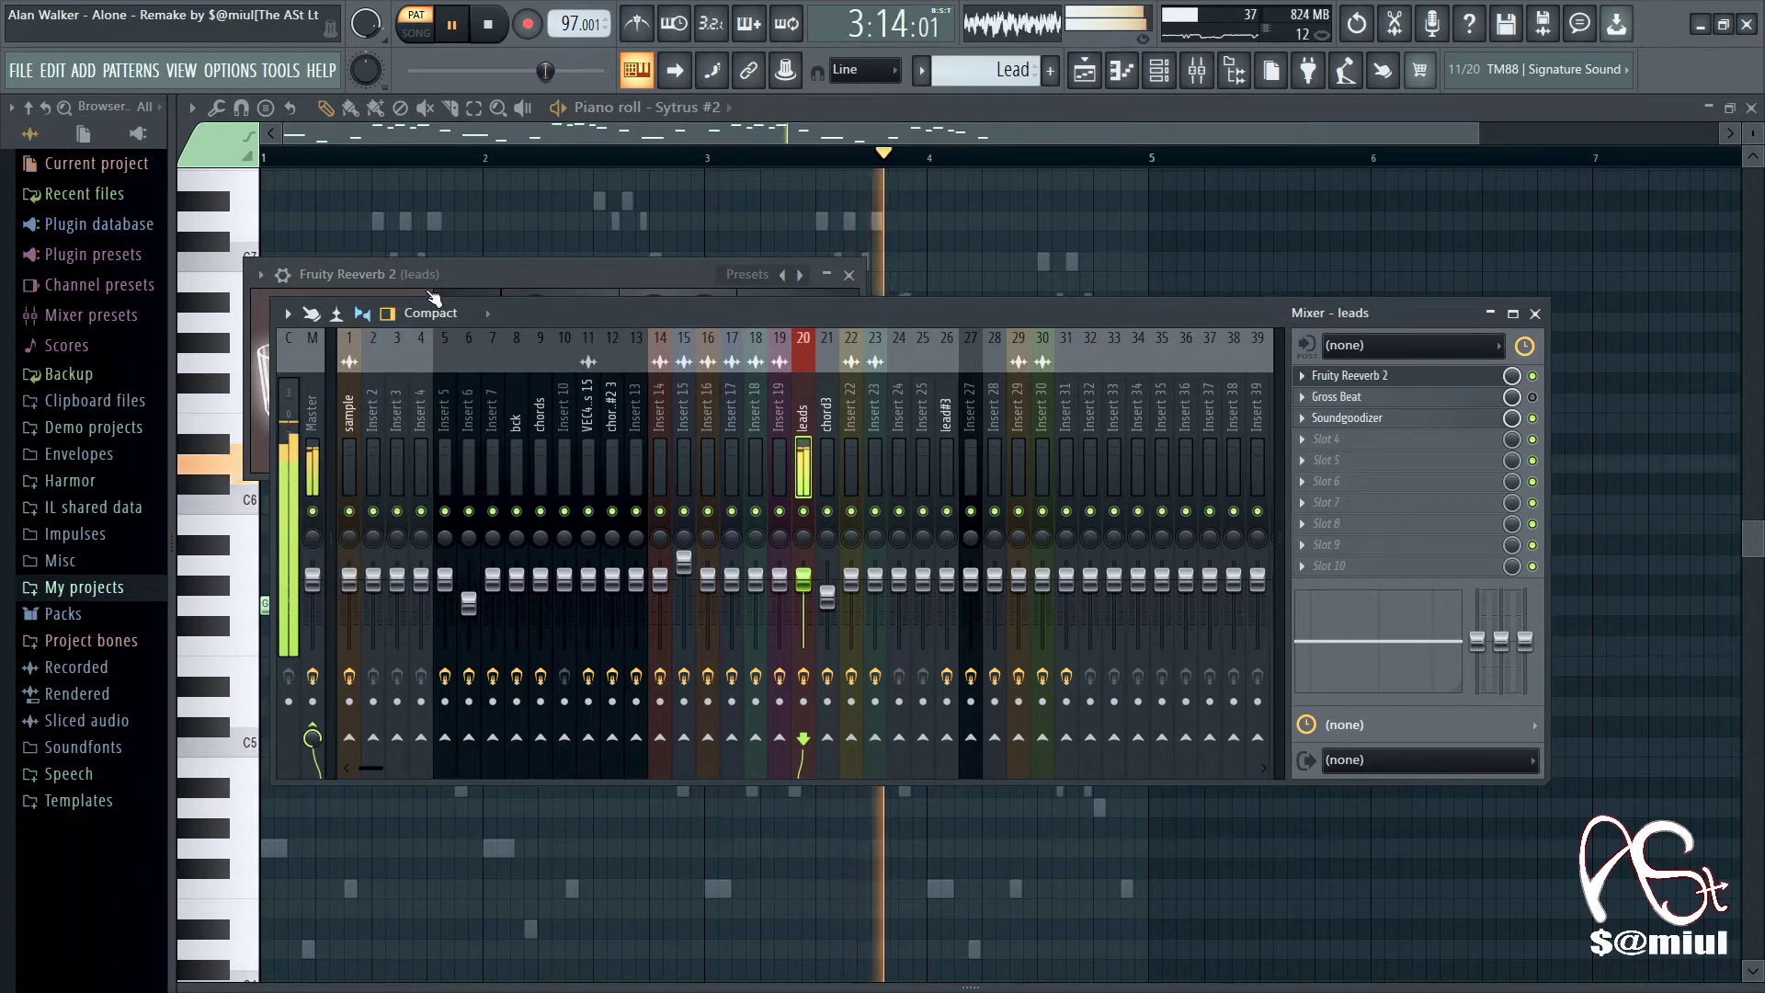
{"action": "left_click", "coordinate": [428, 293]}
{"action": "left_click", "coordinate": [847, 275]}
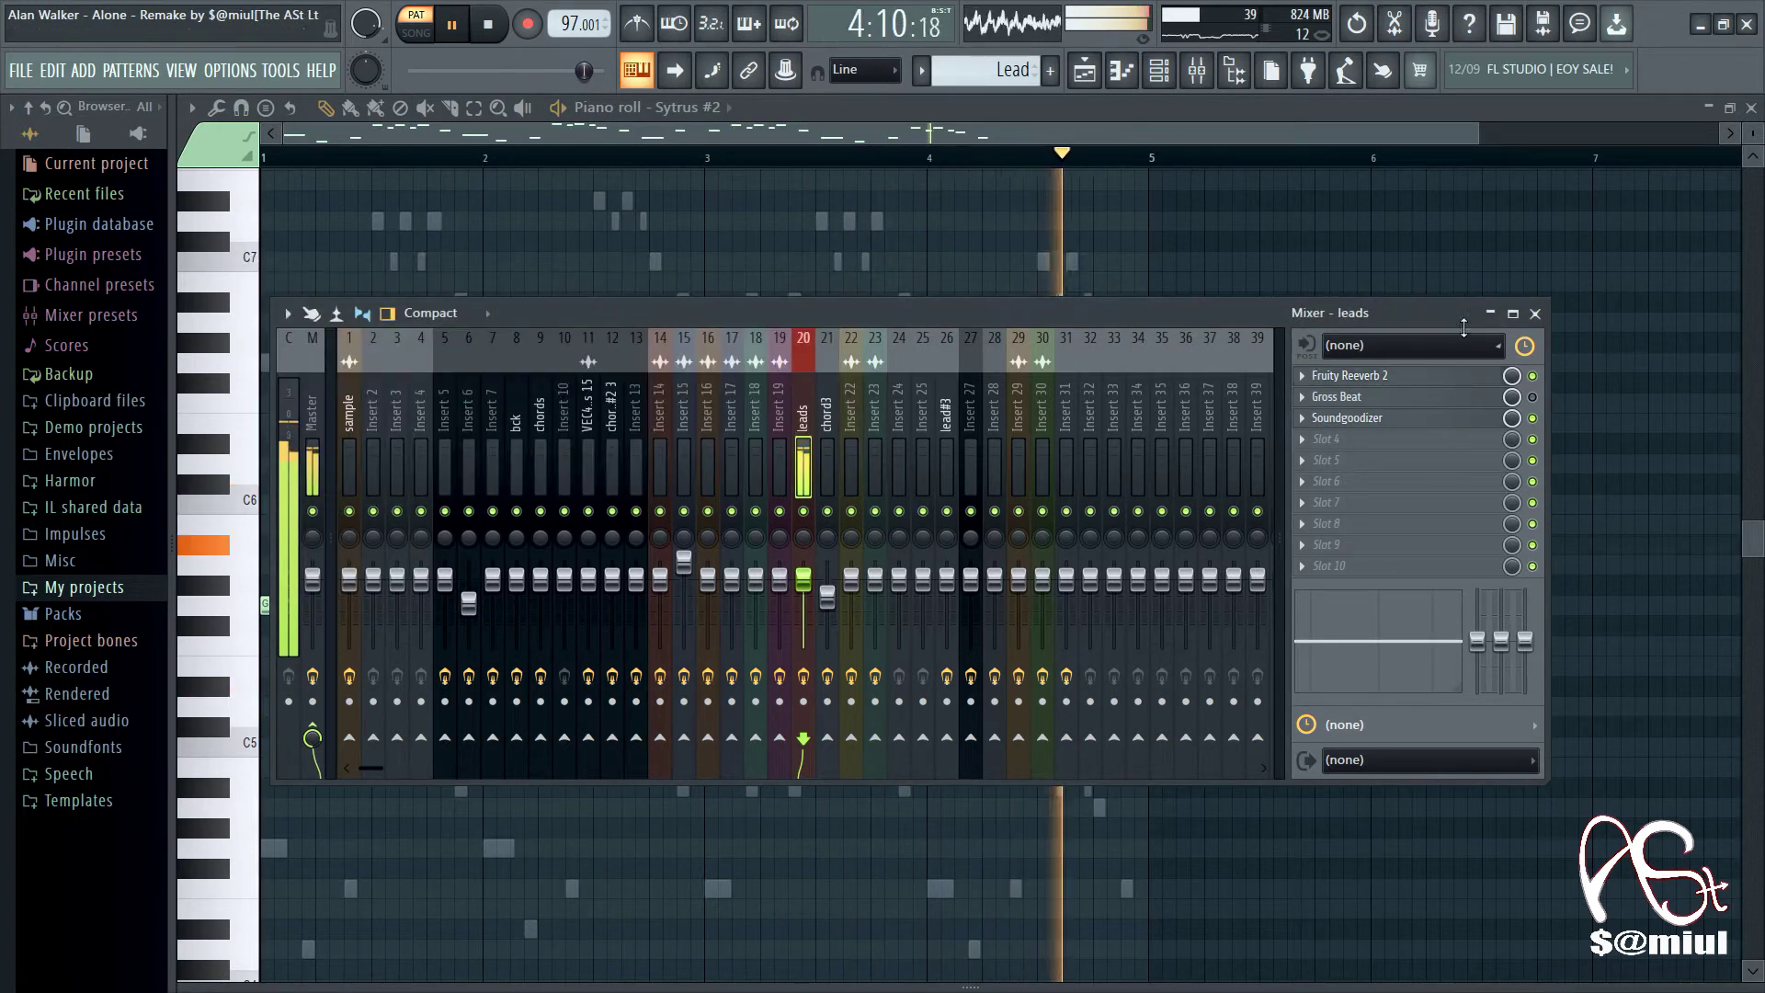
{"action": "left_click", "coordinate": [1534, 313]}
{"action": "key", "text": "space"}
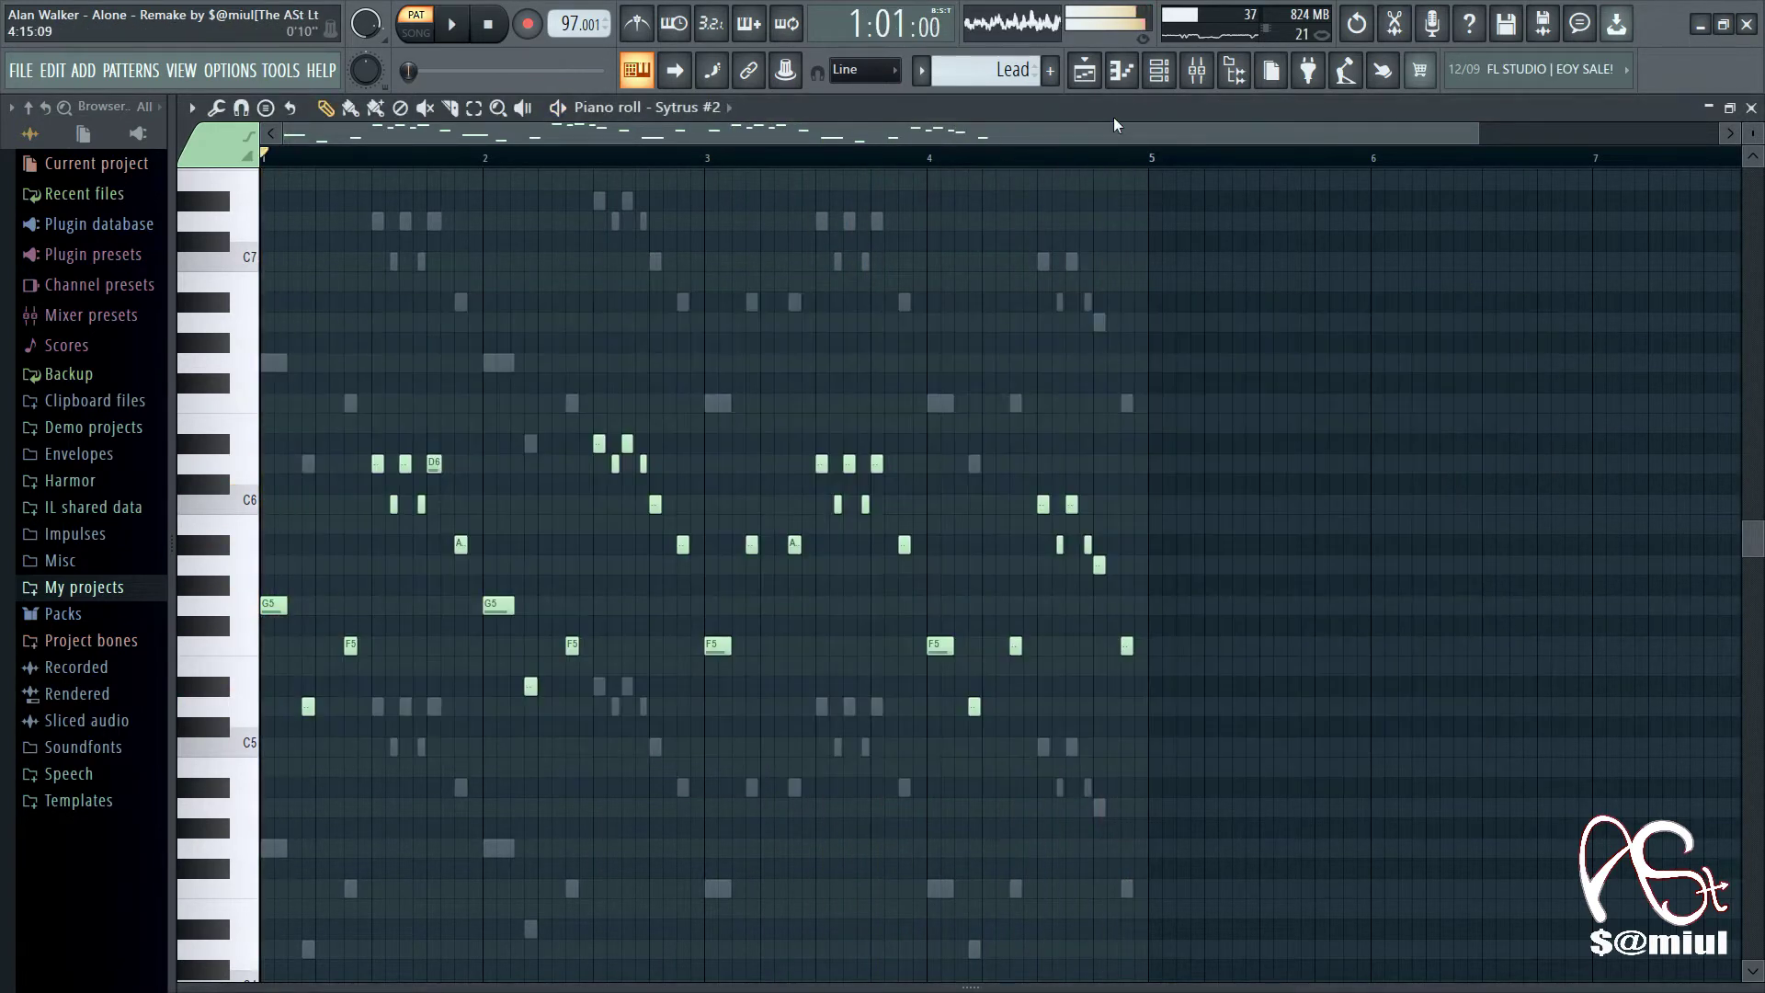
Step: Return to the playlist and open the Chords 3 pattern in the piano roll to examine its notes
{"action": "left_click", "coordinate": [1084, 71]}
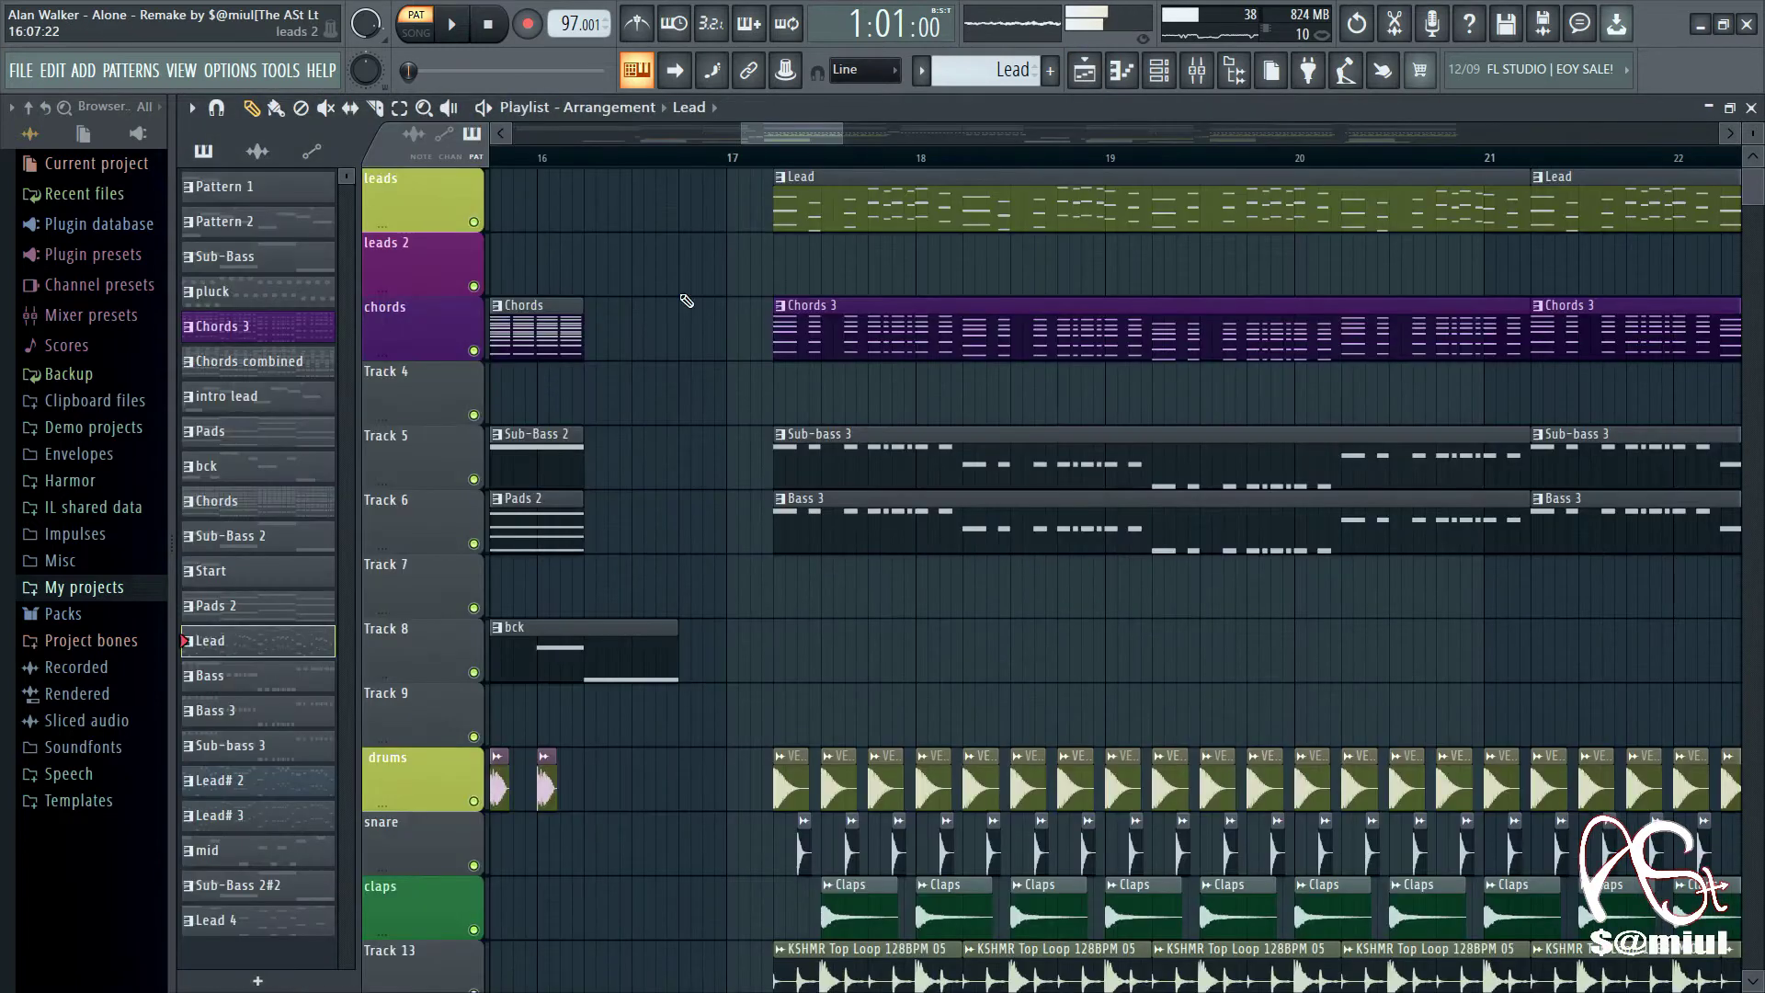
{"action": "double_click", "coordinate": [835, 318]}
{"action": "scroll", "coordinate": [566, 371], "scroll_direction": "down", "scroll_amount": 7}
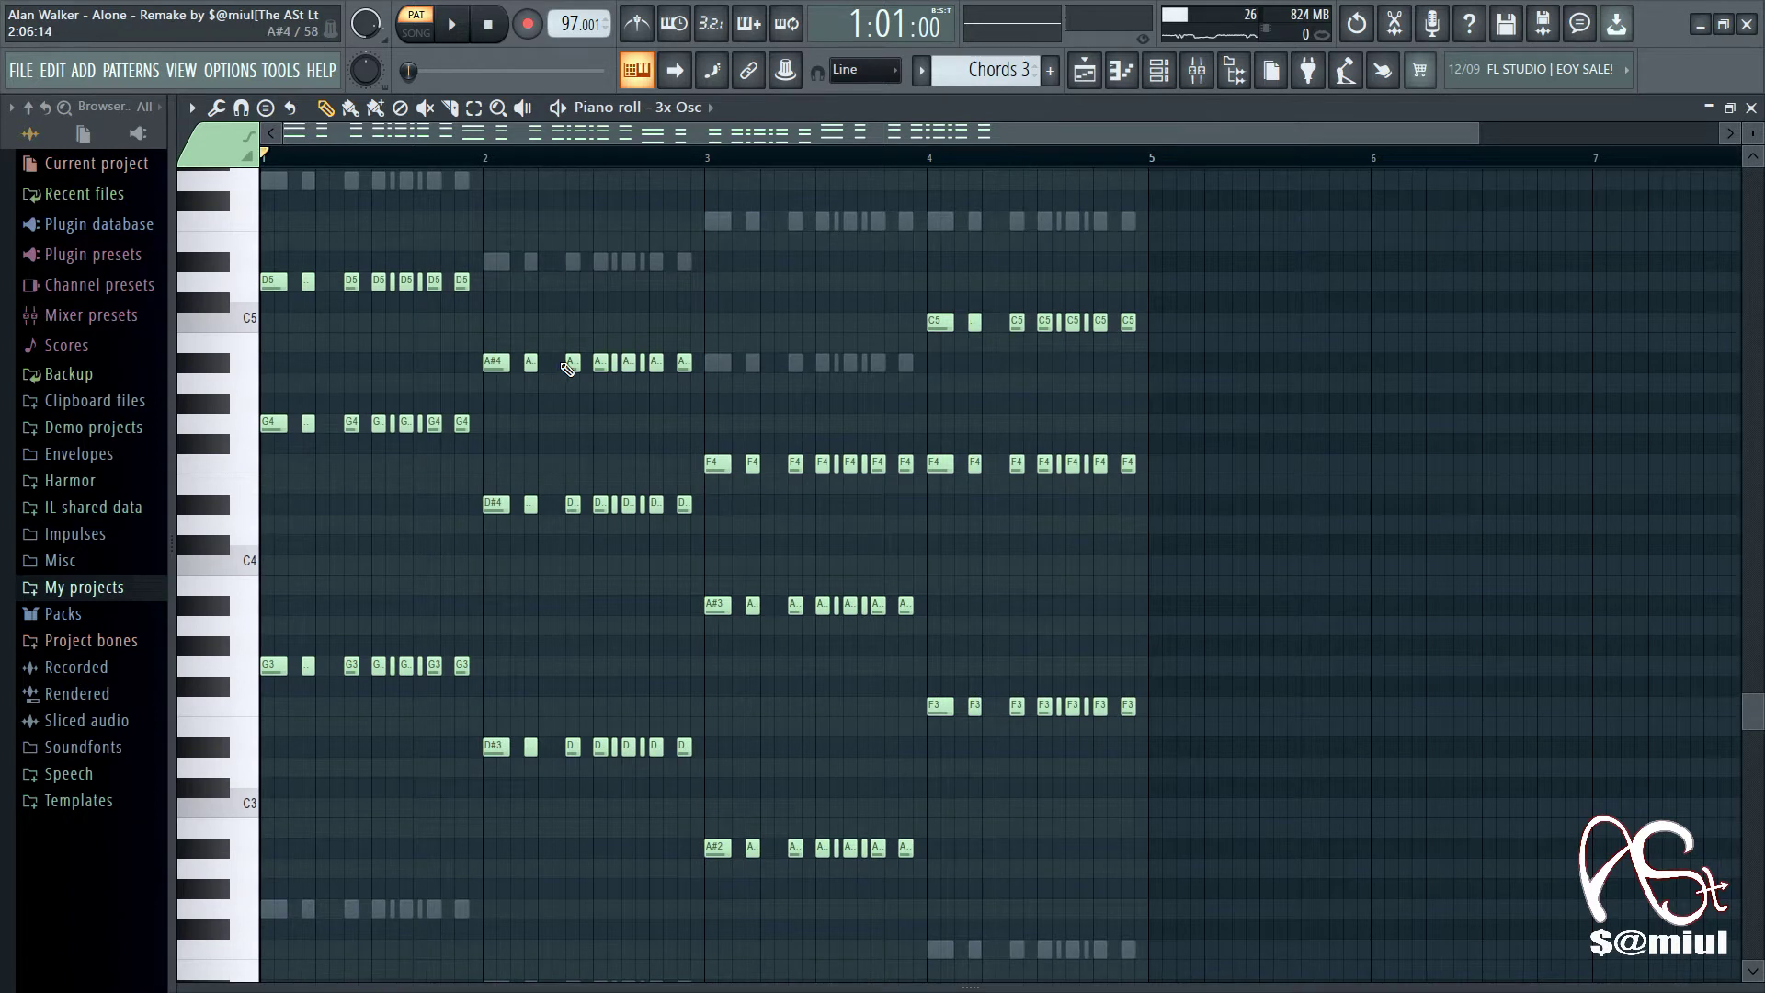
Step: Play the Chords 3 pattern and inspect the oscillator settings of its 3x Osc instrument
{"action": "key", "text": "space"}
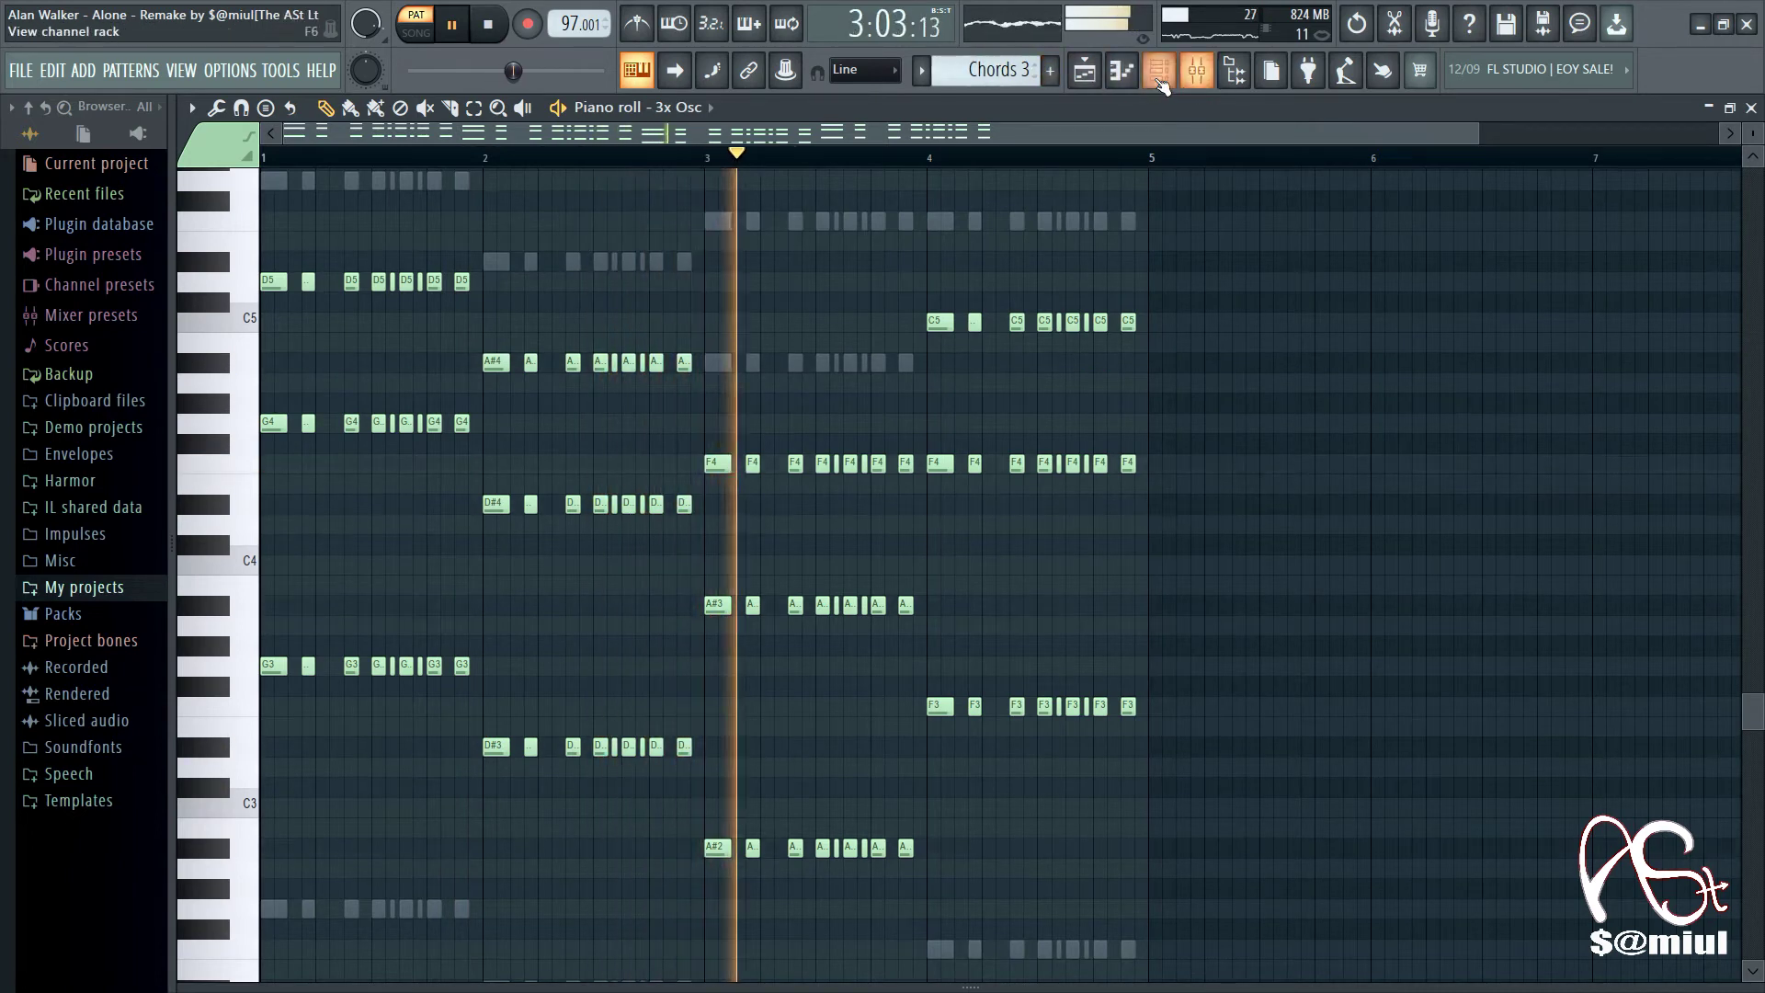
{"action": "key", "text": "F6"}
{"action": "scroll", "coordinate": [1071, 525], "scroll_direction": "down", "scroll_amount": 3}
{"action": "left_click", "coordinate": [986, 635]}
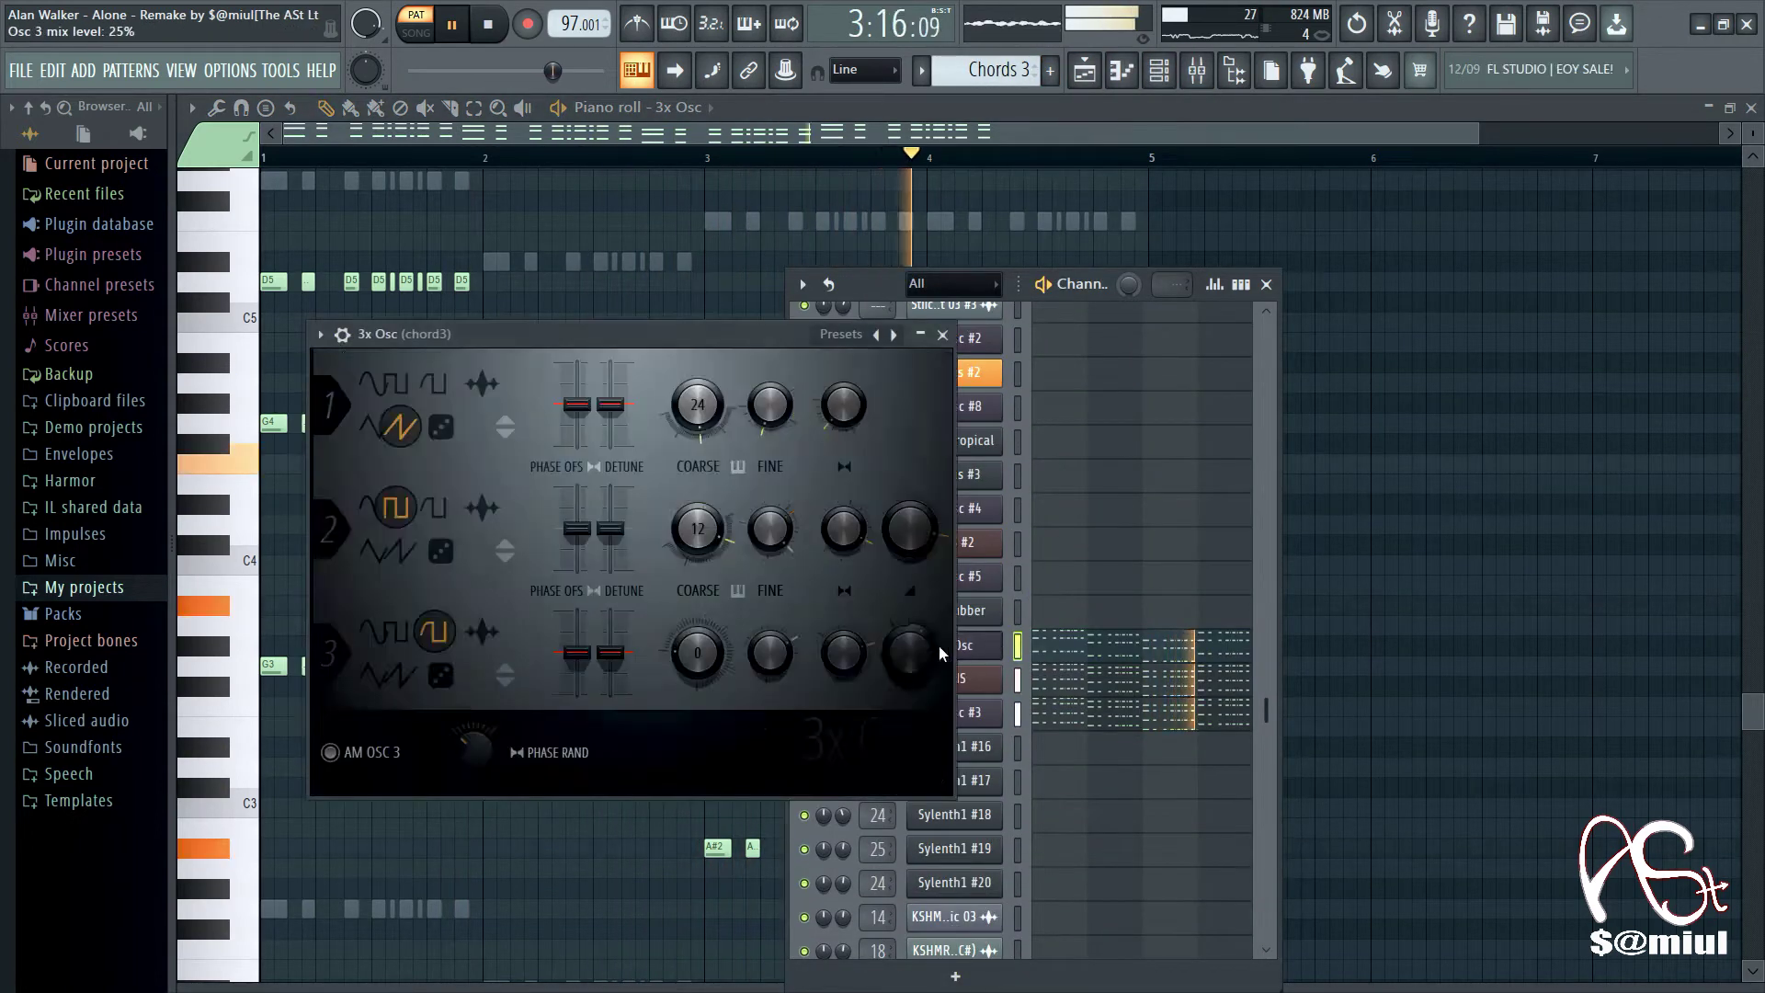
{"action": "left_click_drag", "start_coordinate": [473, 327], "coordinate": [975, 97]}
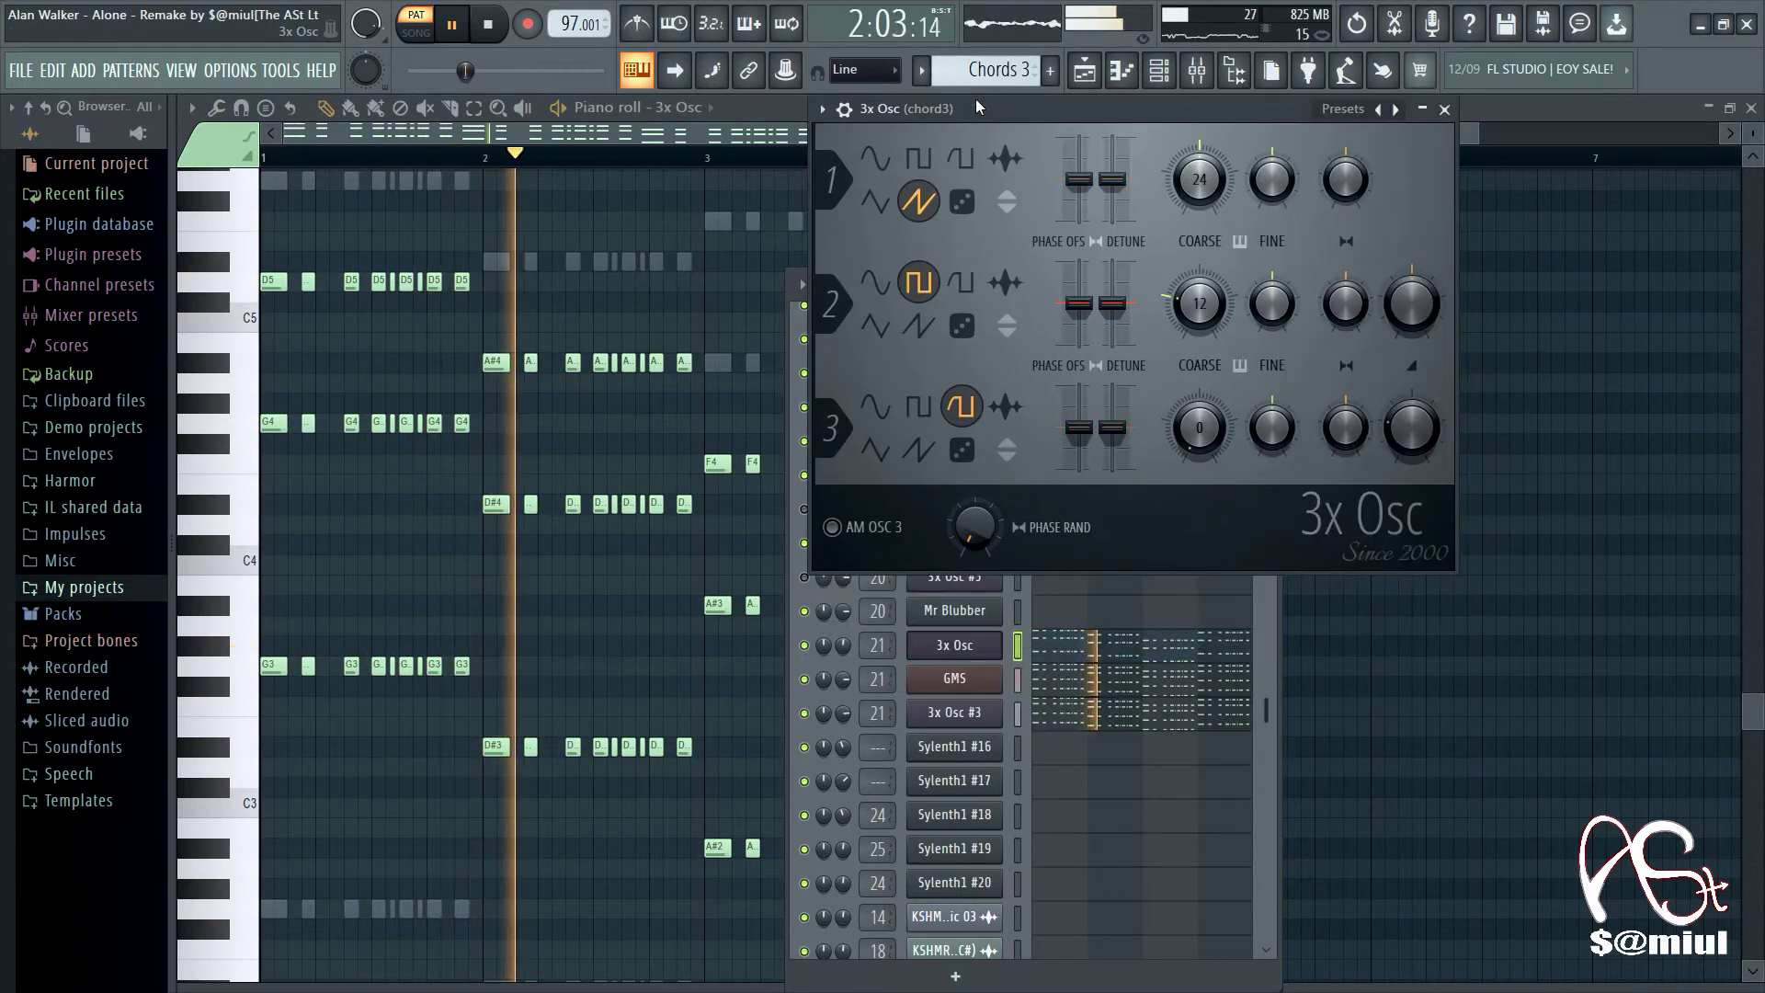
Step: Inspect the GMS and 3x Osc #3 instruments that play Chords 3, closing each one after viewing
{"action": "left_click", "coordinate": [952, 680]}
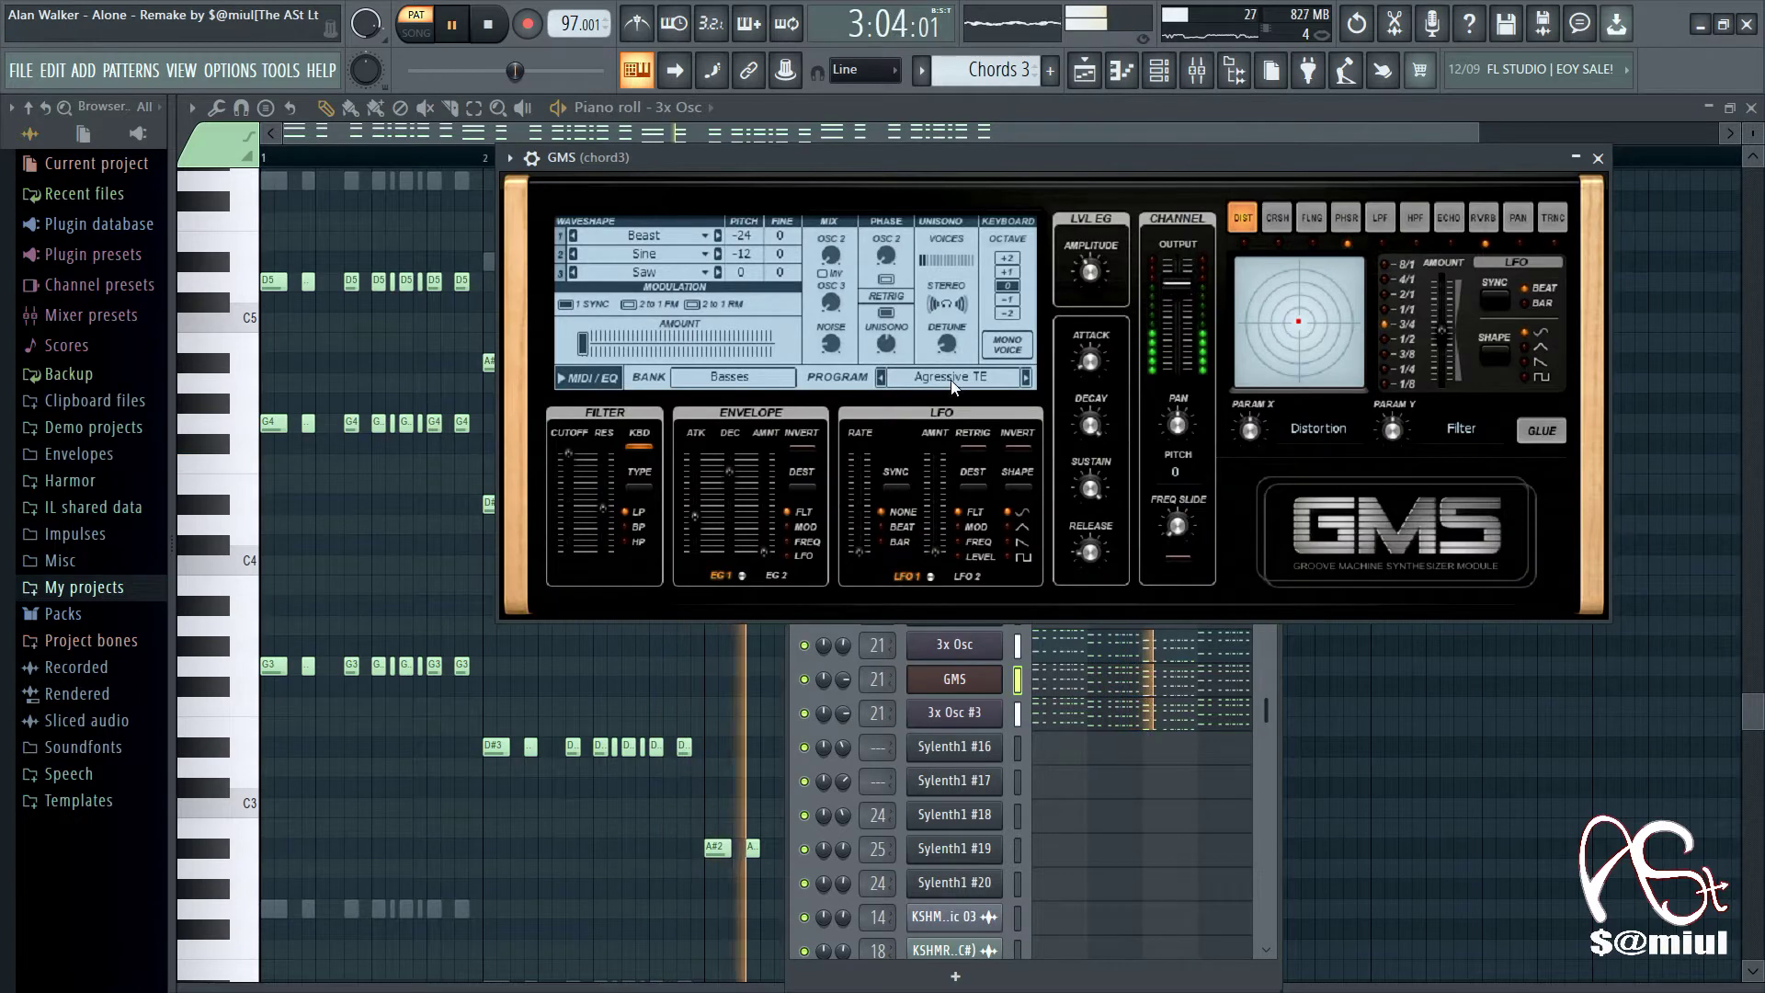
{"action": "left_click", "coordinate": [1604, 159]}
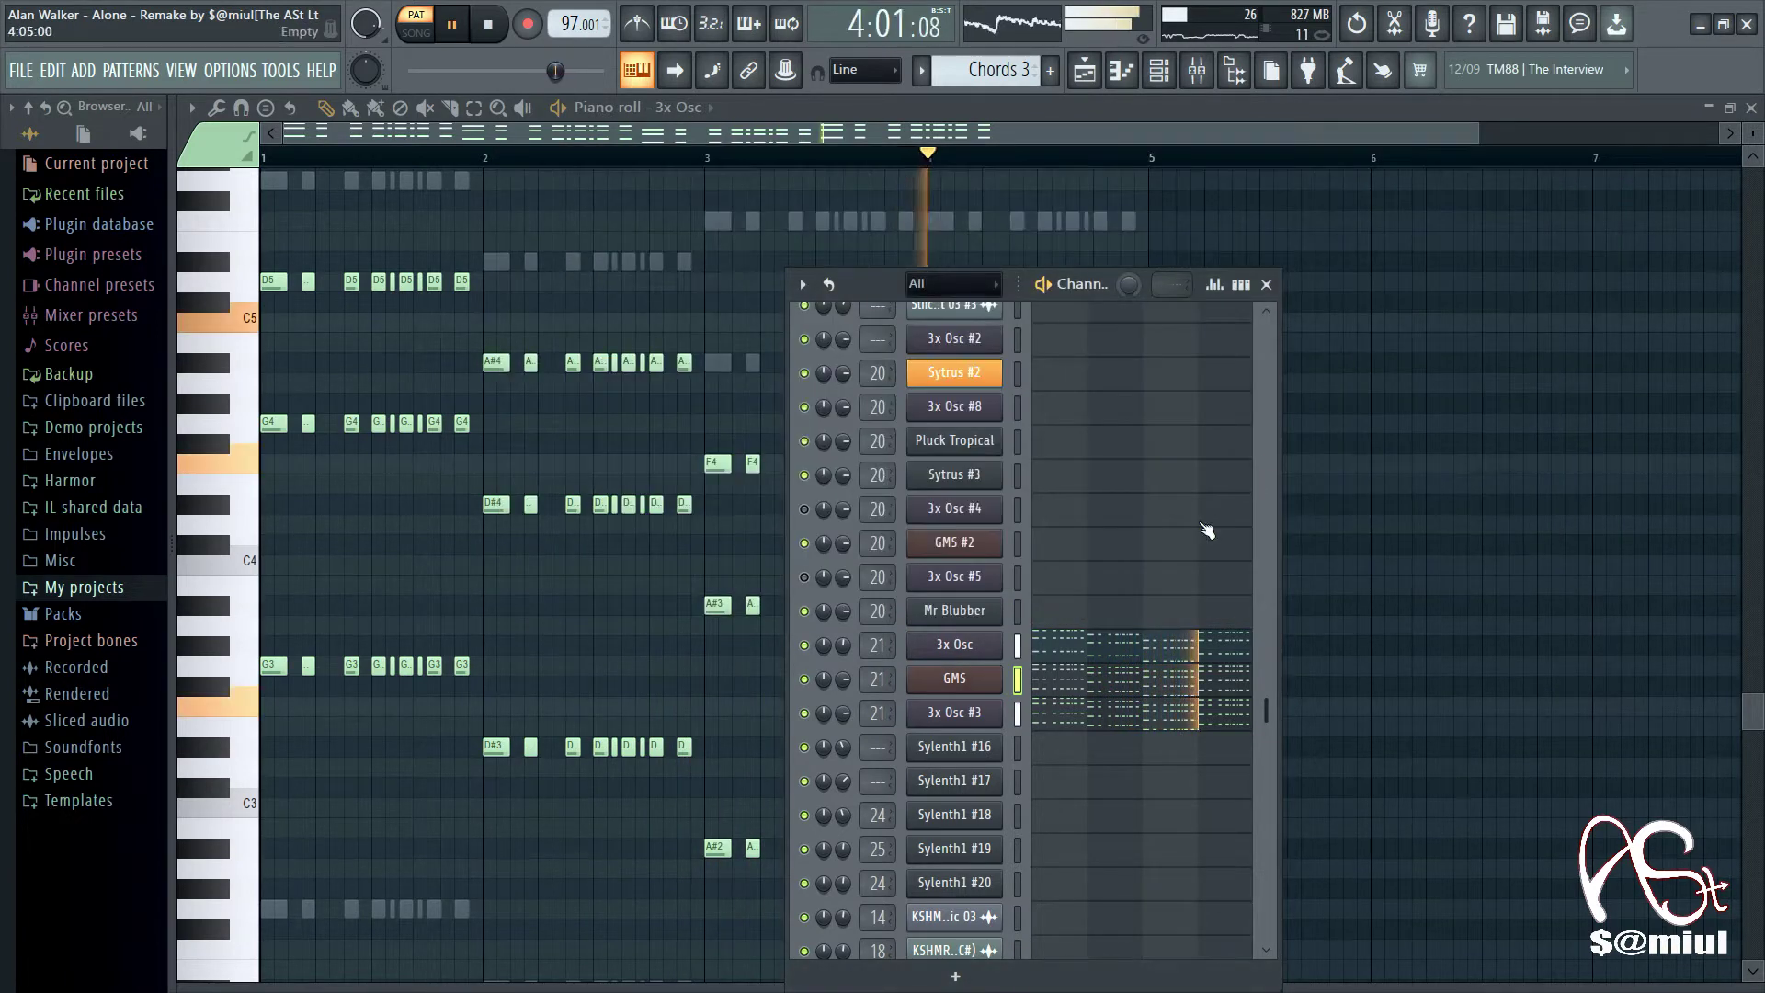
{"action": "left_click", "coordinate": [924, 719]}
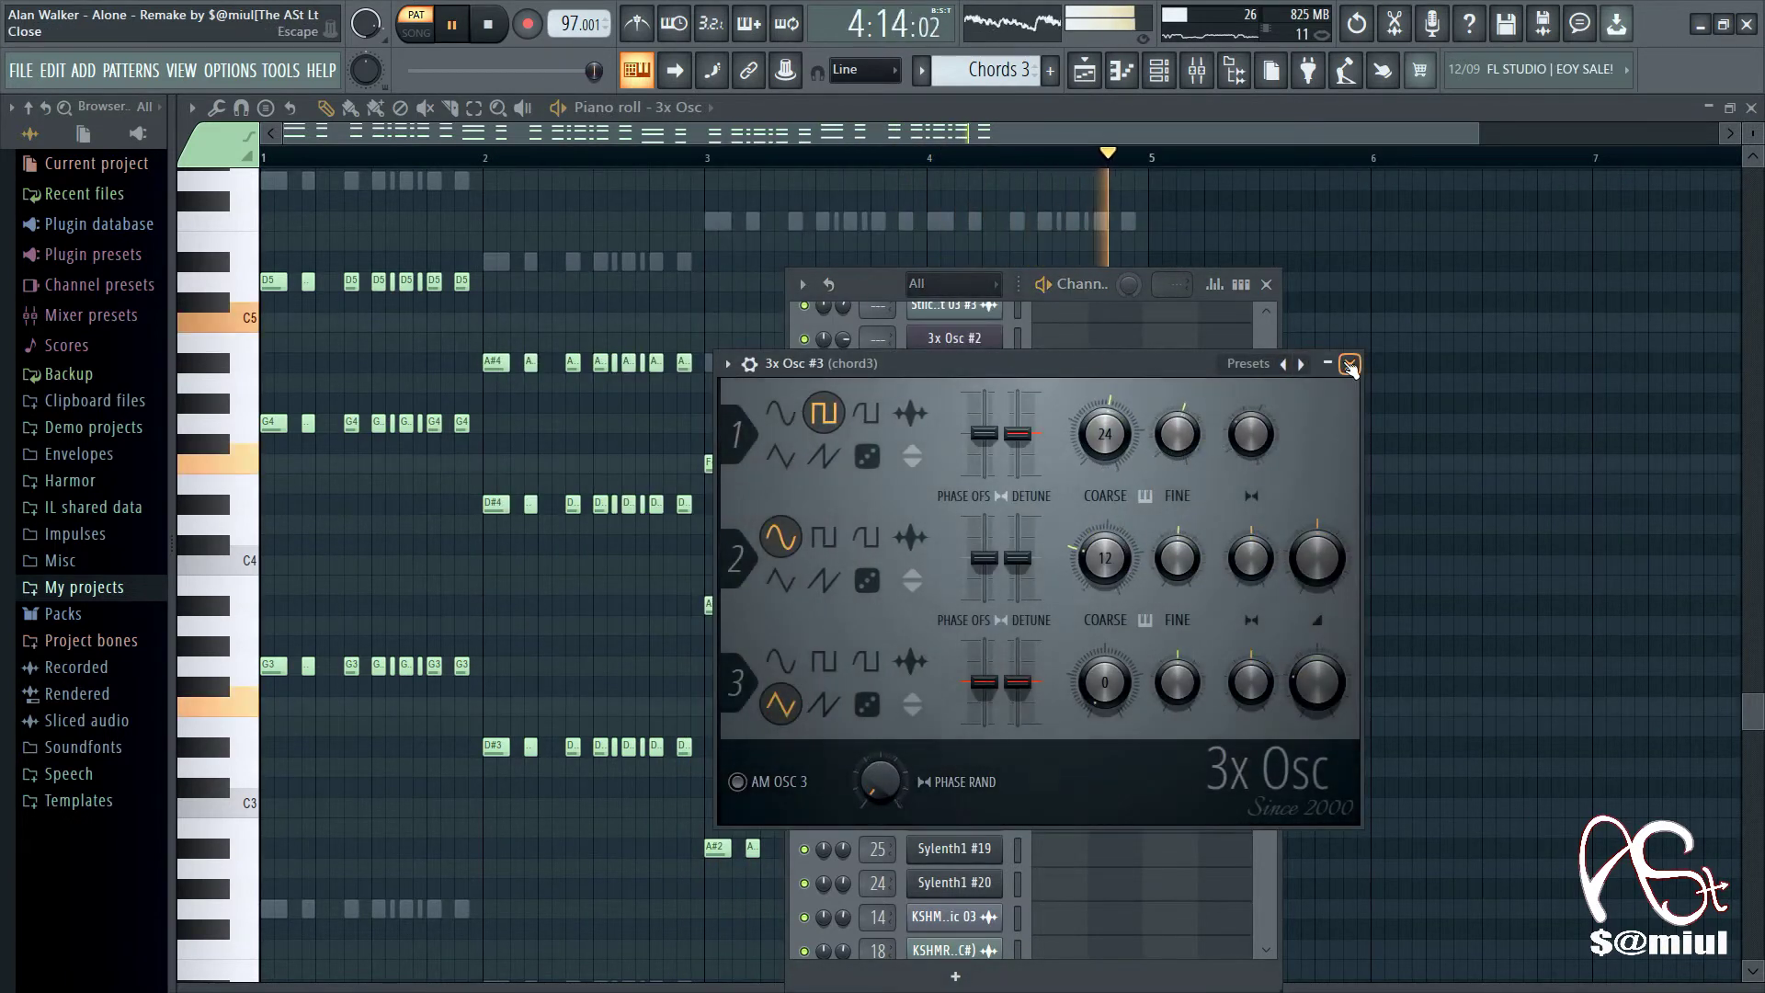
{"action": "left_click", "coordinate": [1350, 365]}
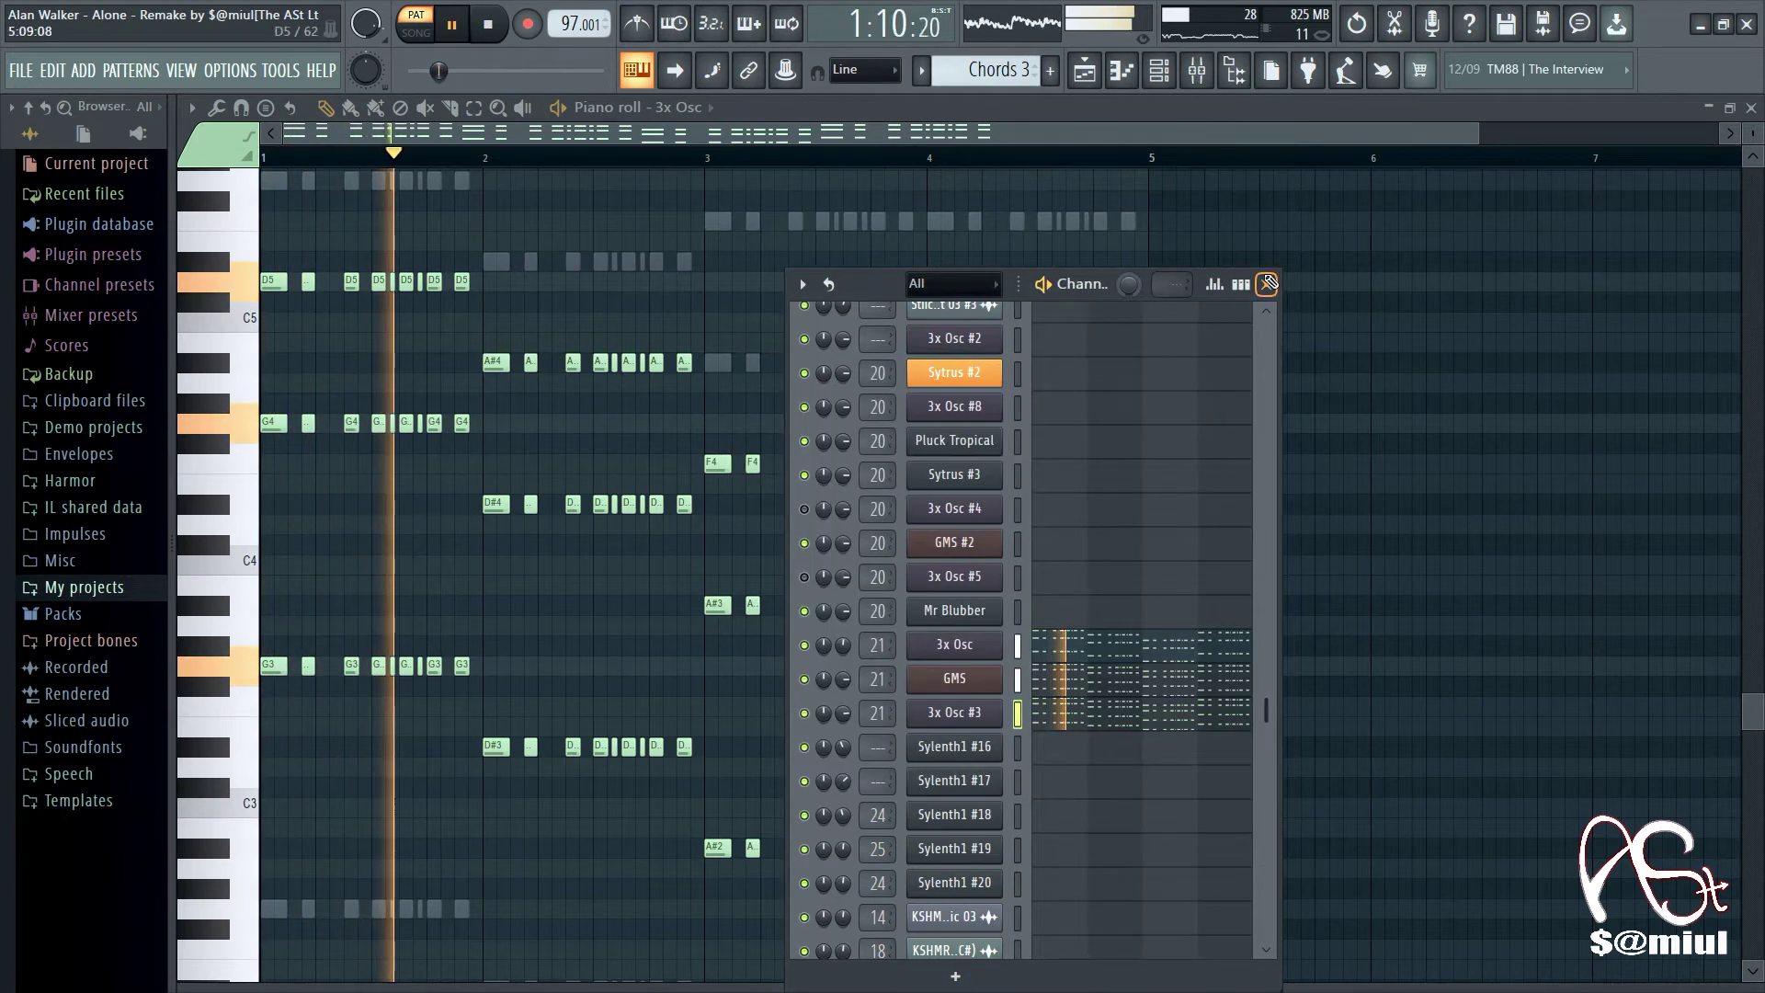
Step: View the effects on the chord3 mixer track, including Fruity Reeverb 2, then close the mixer
{"action": "left_click", "coordinate": [1234, 70]}
{"action": "left_click", "coordinate": [1197, 70]}
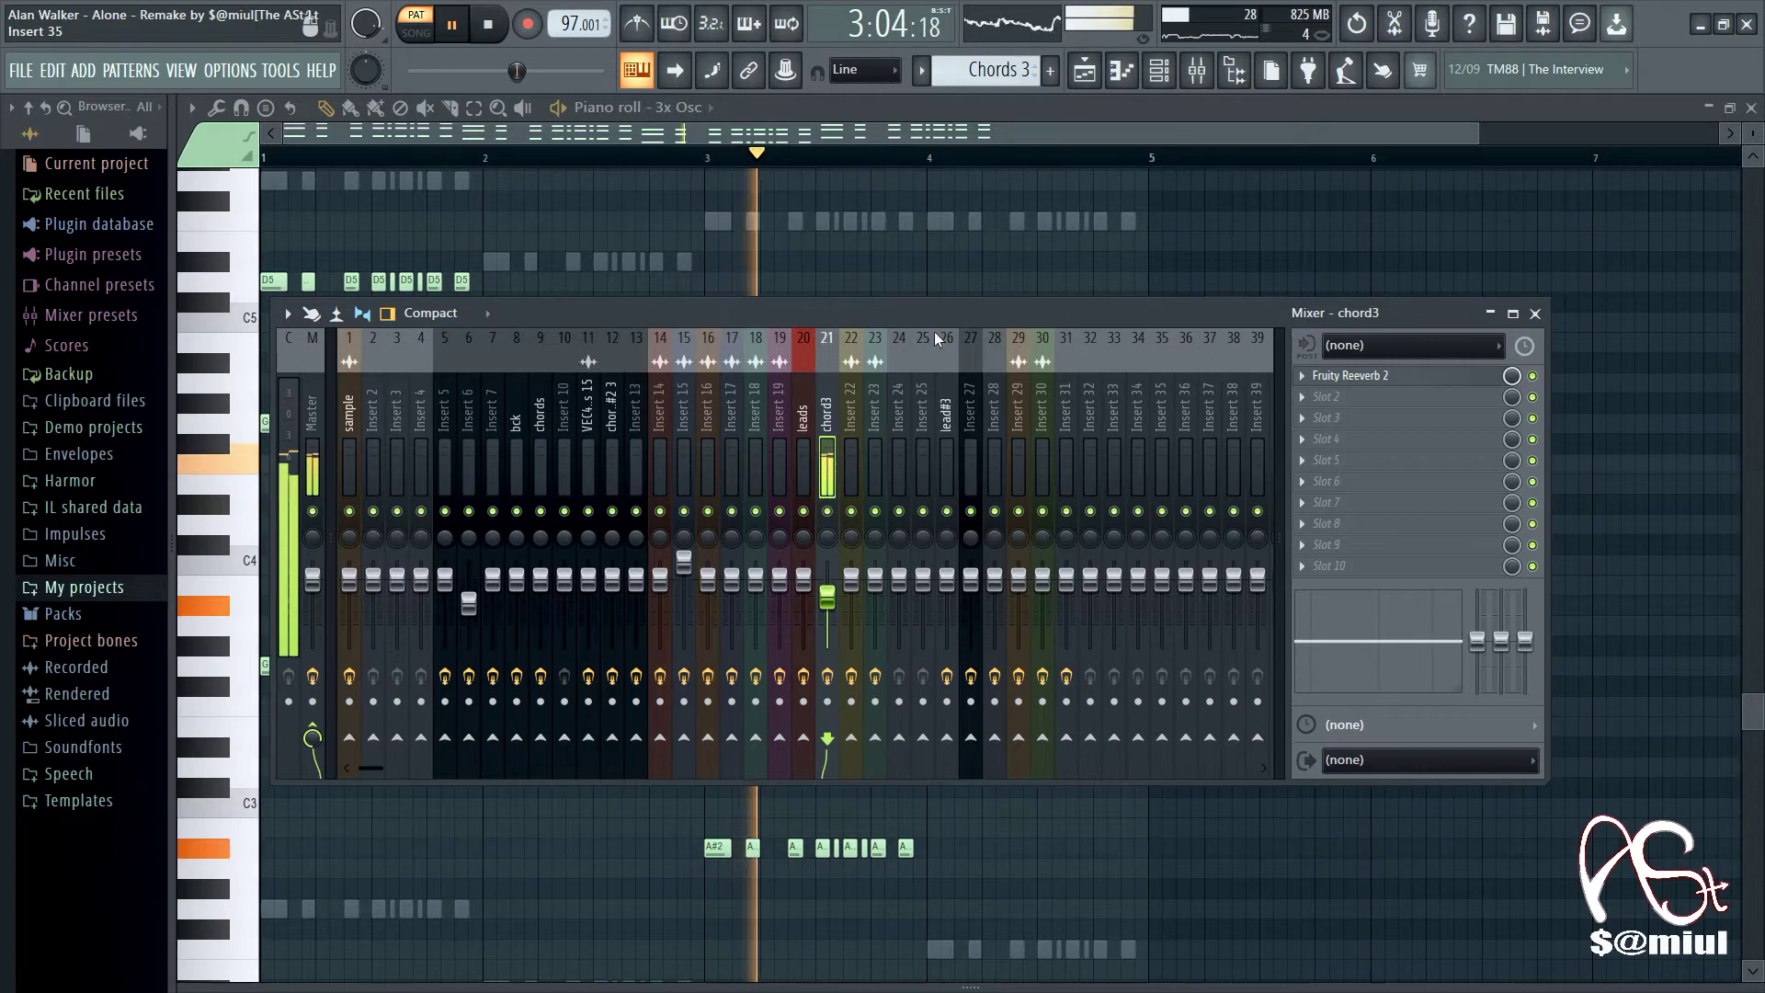
{"action": "left_click", "coordinate": [1360, 377]}
{"action": "left_click", "coordinate": [1377, 373]}
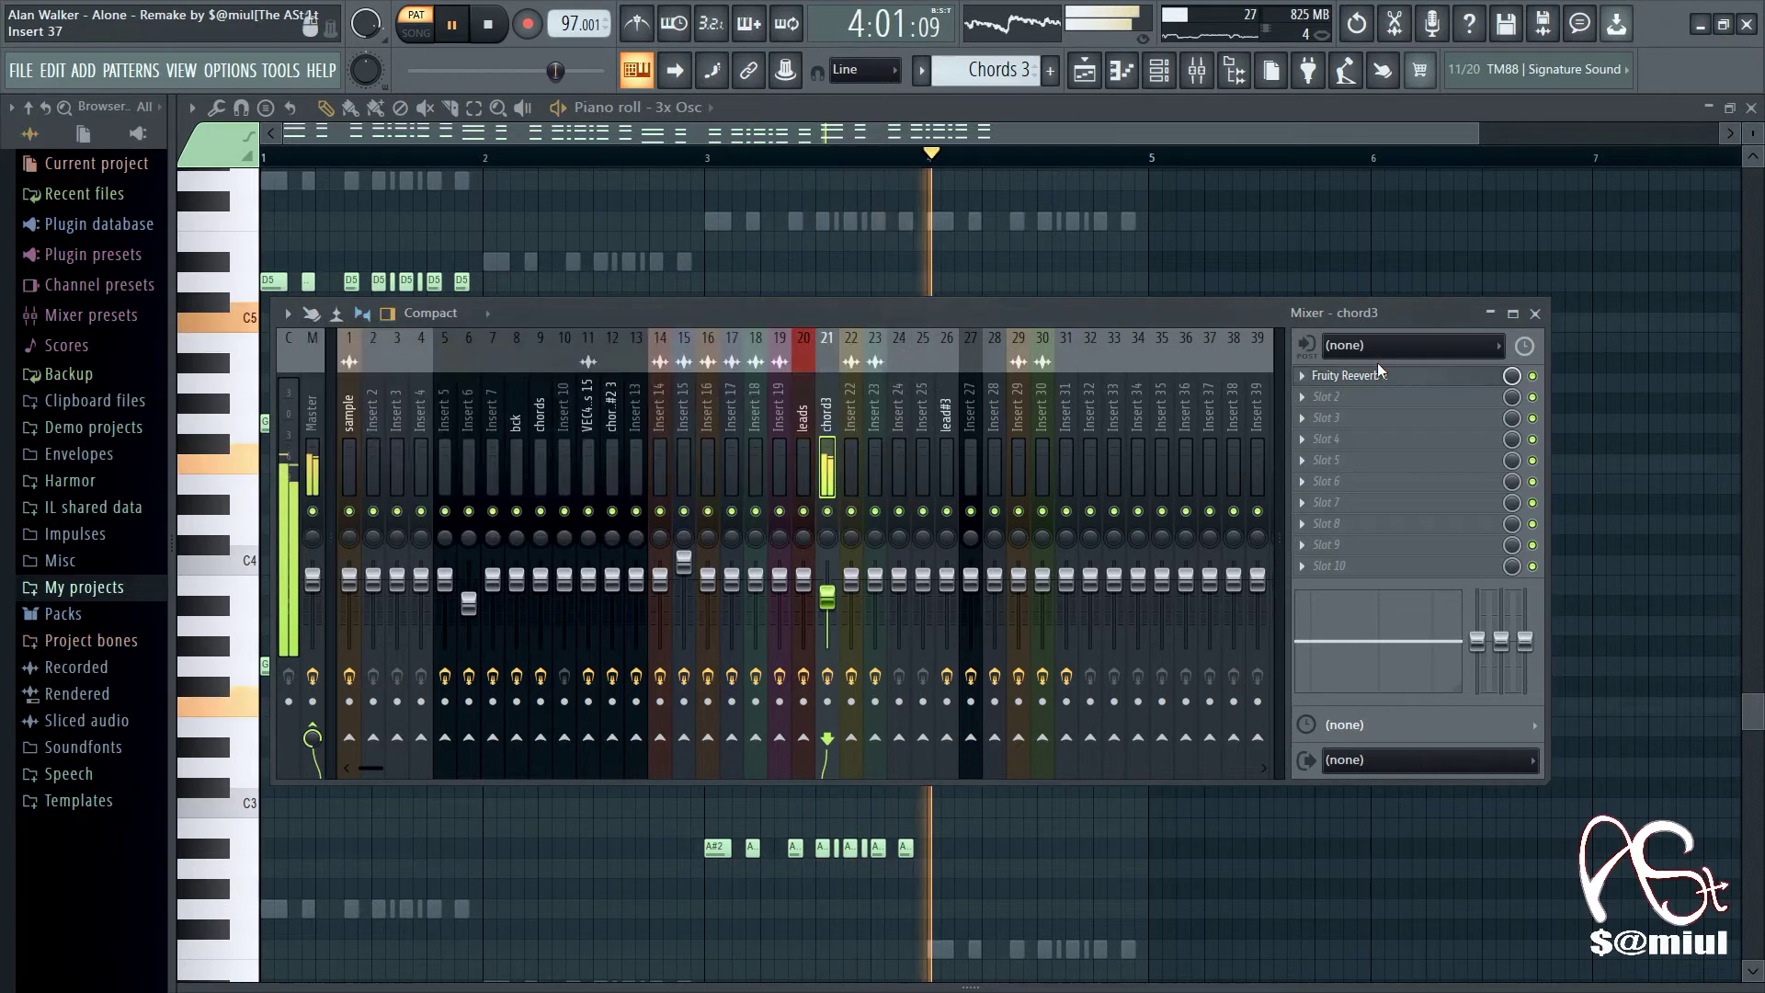
{"action": "left_click", "coordinate": [1491, 313]}
Step: Open the Sub-bass 3 pattern from the playlist, inspect its Sylenth1 #18 instrument, then close the channel rack
{"action": "left_click", "coordinate": [1085, 71]}
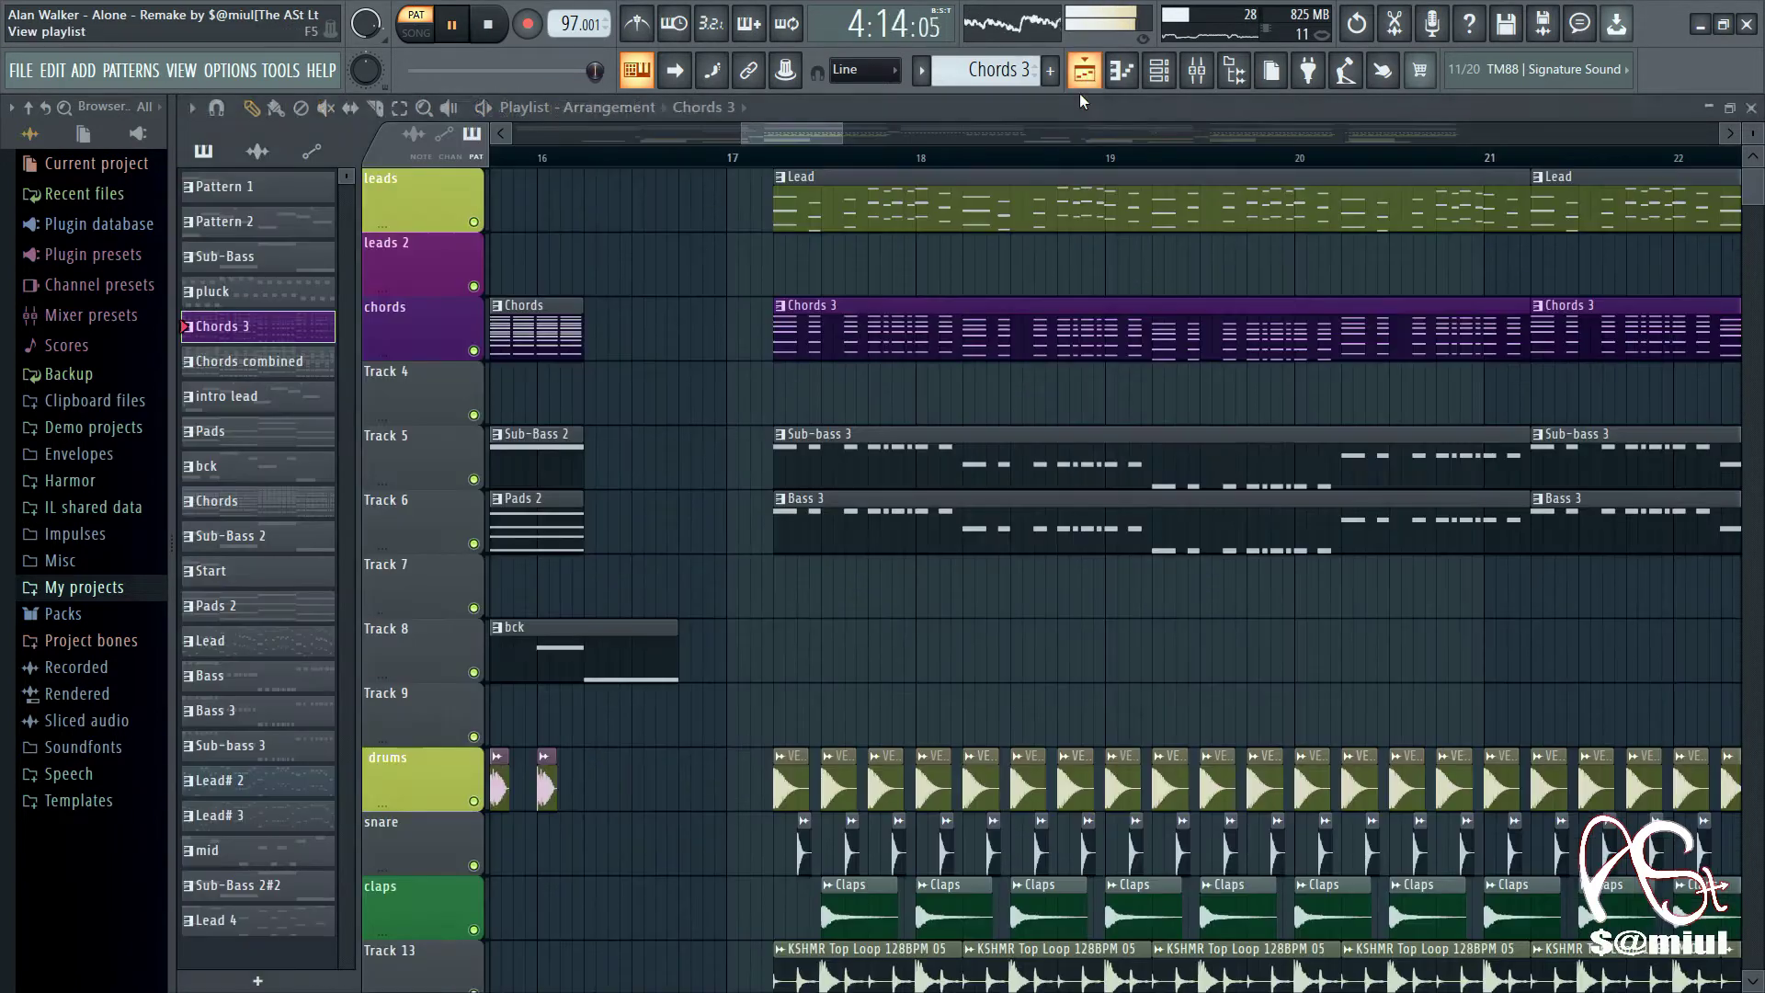
{"action": "double_click", "coordinate": [855, 443]}
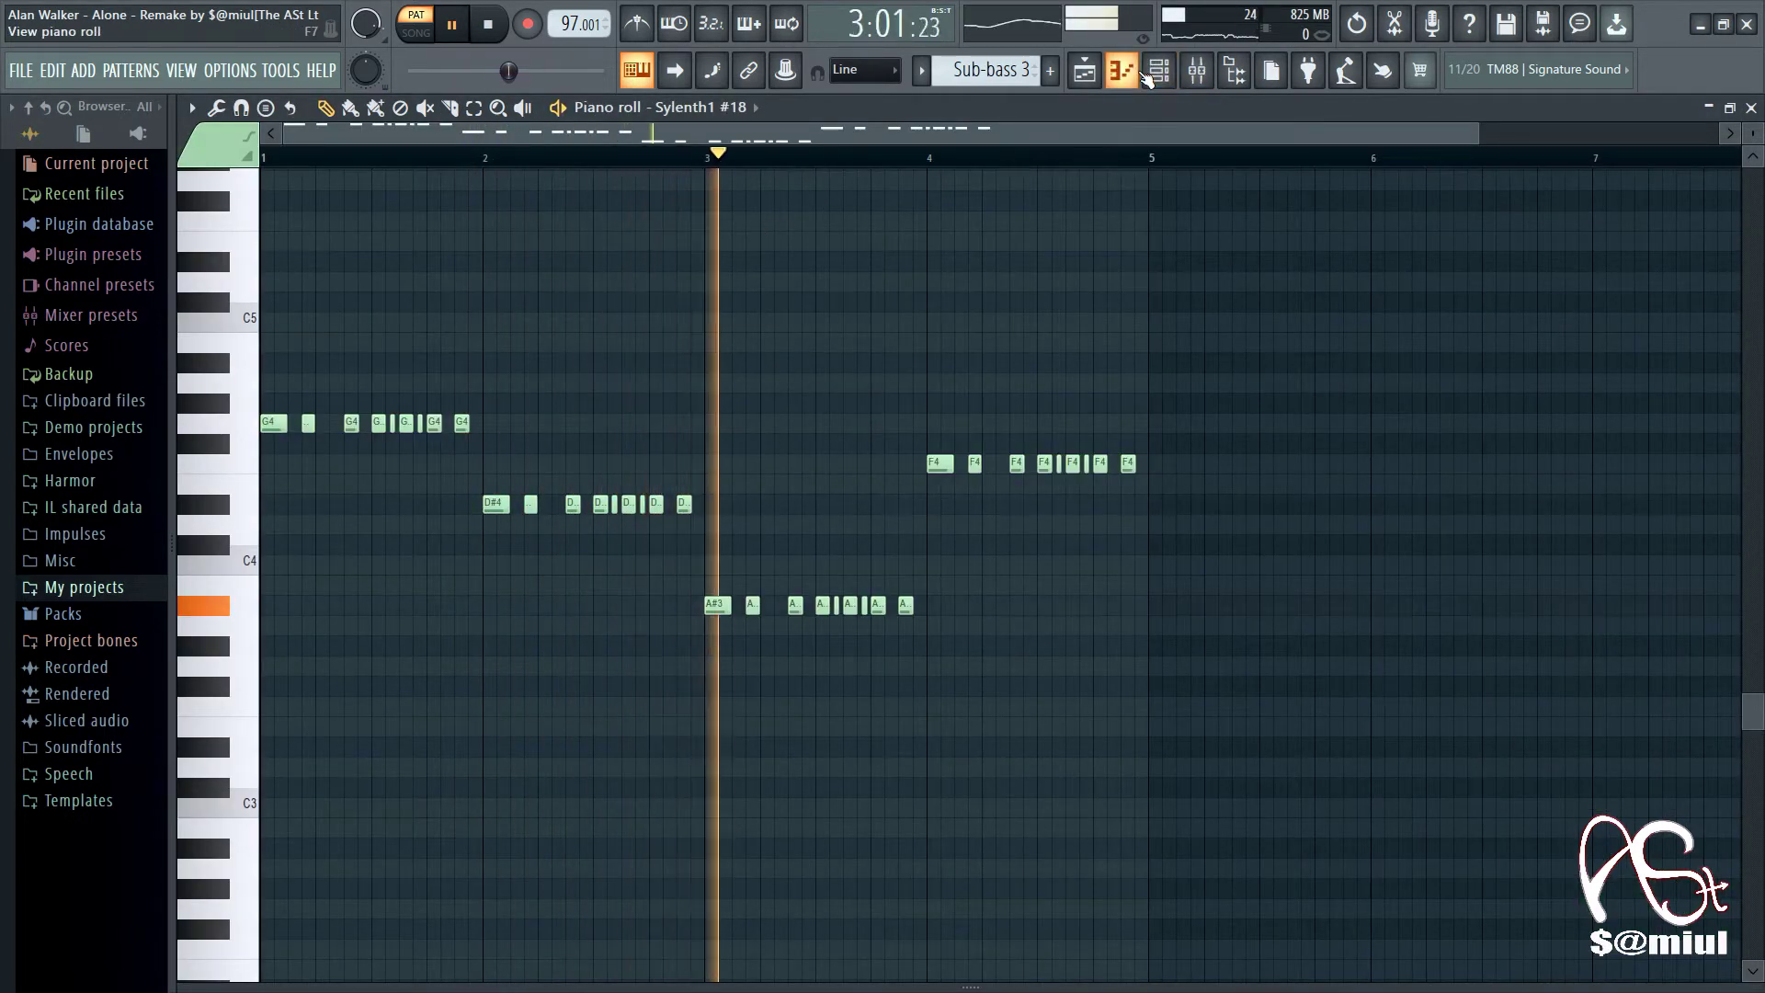
{"action": "key", "text": "F6"}
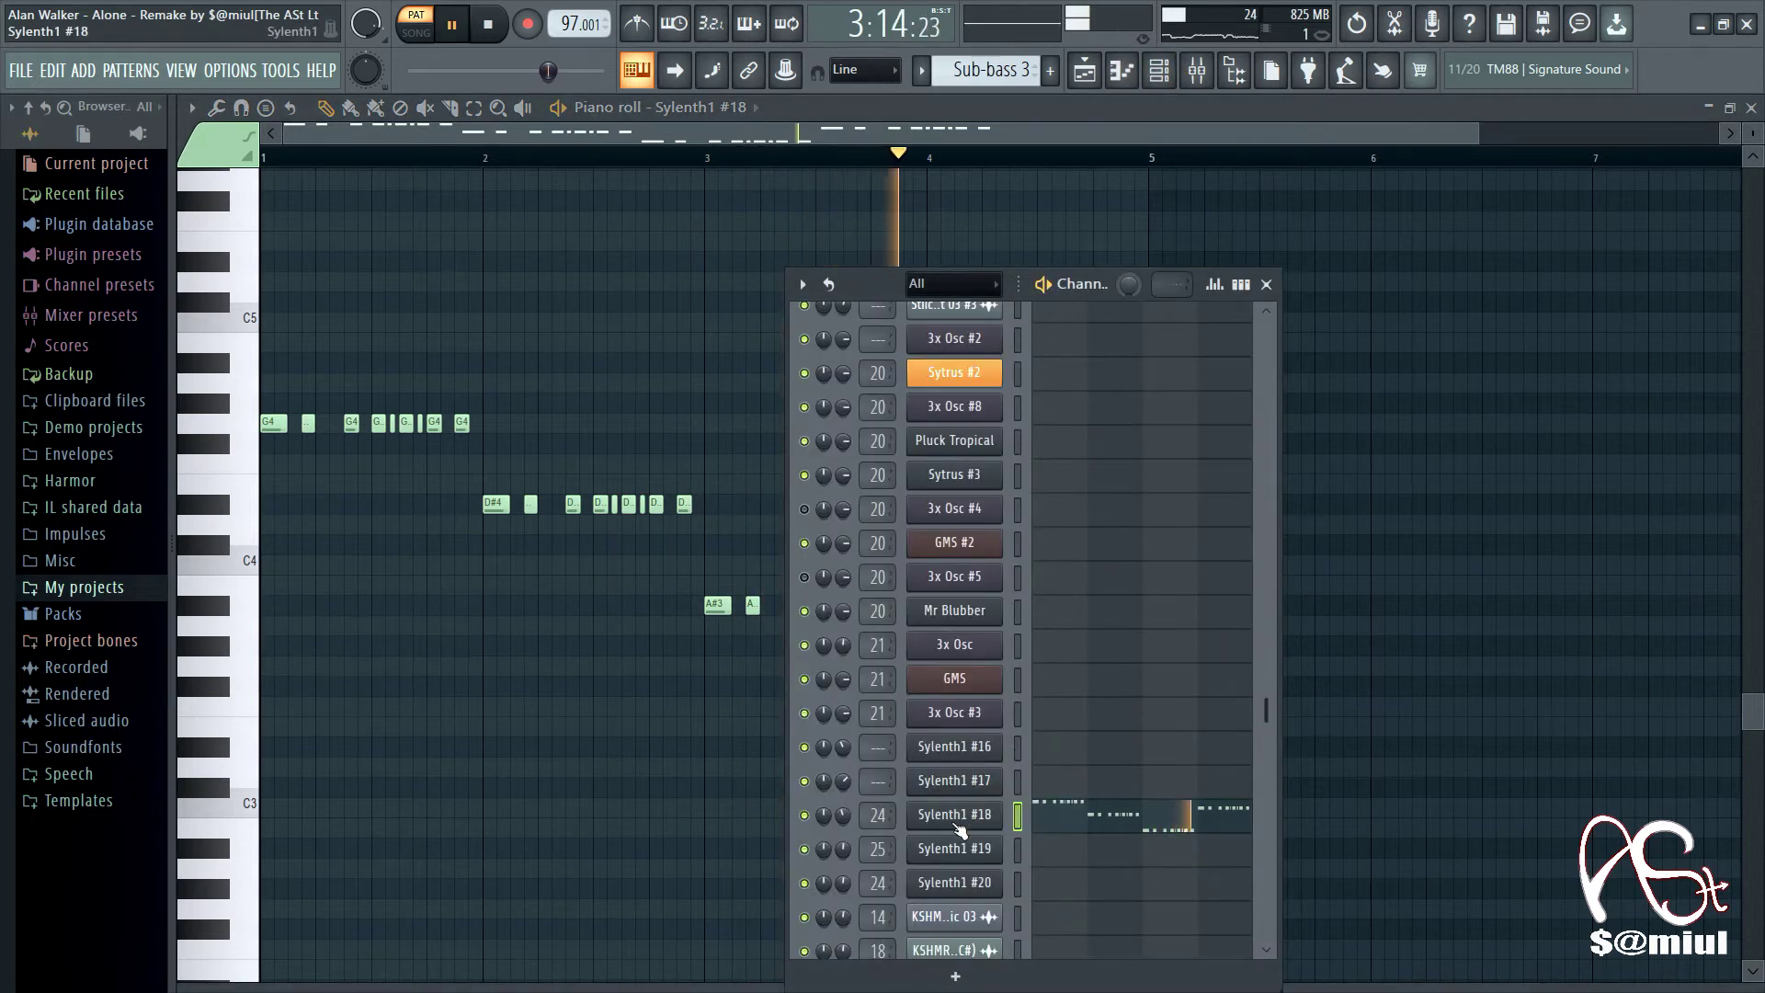
{"action": "left_click", "coordinate": [956, 818]}
{"action": "left_click_drag", "start_coordinate": [1018, 492], "coordinate": [1060, 388]}
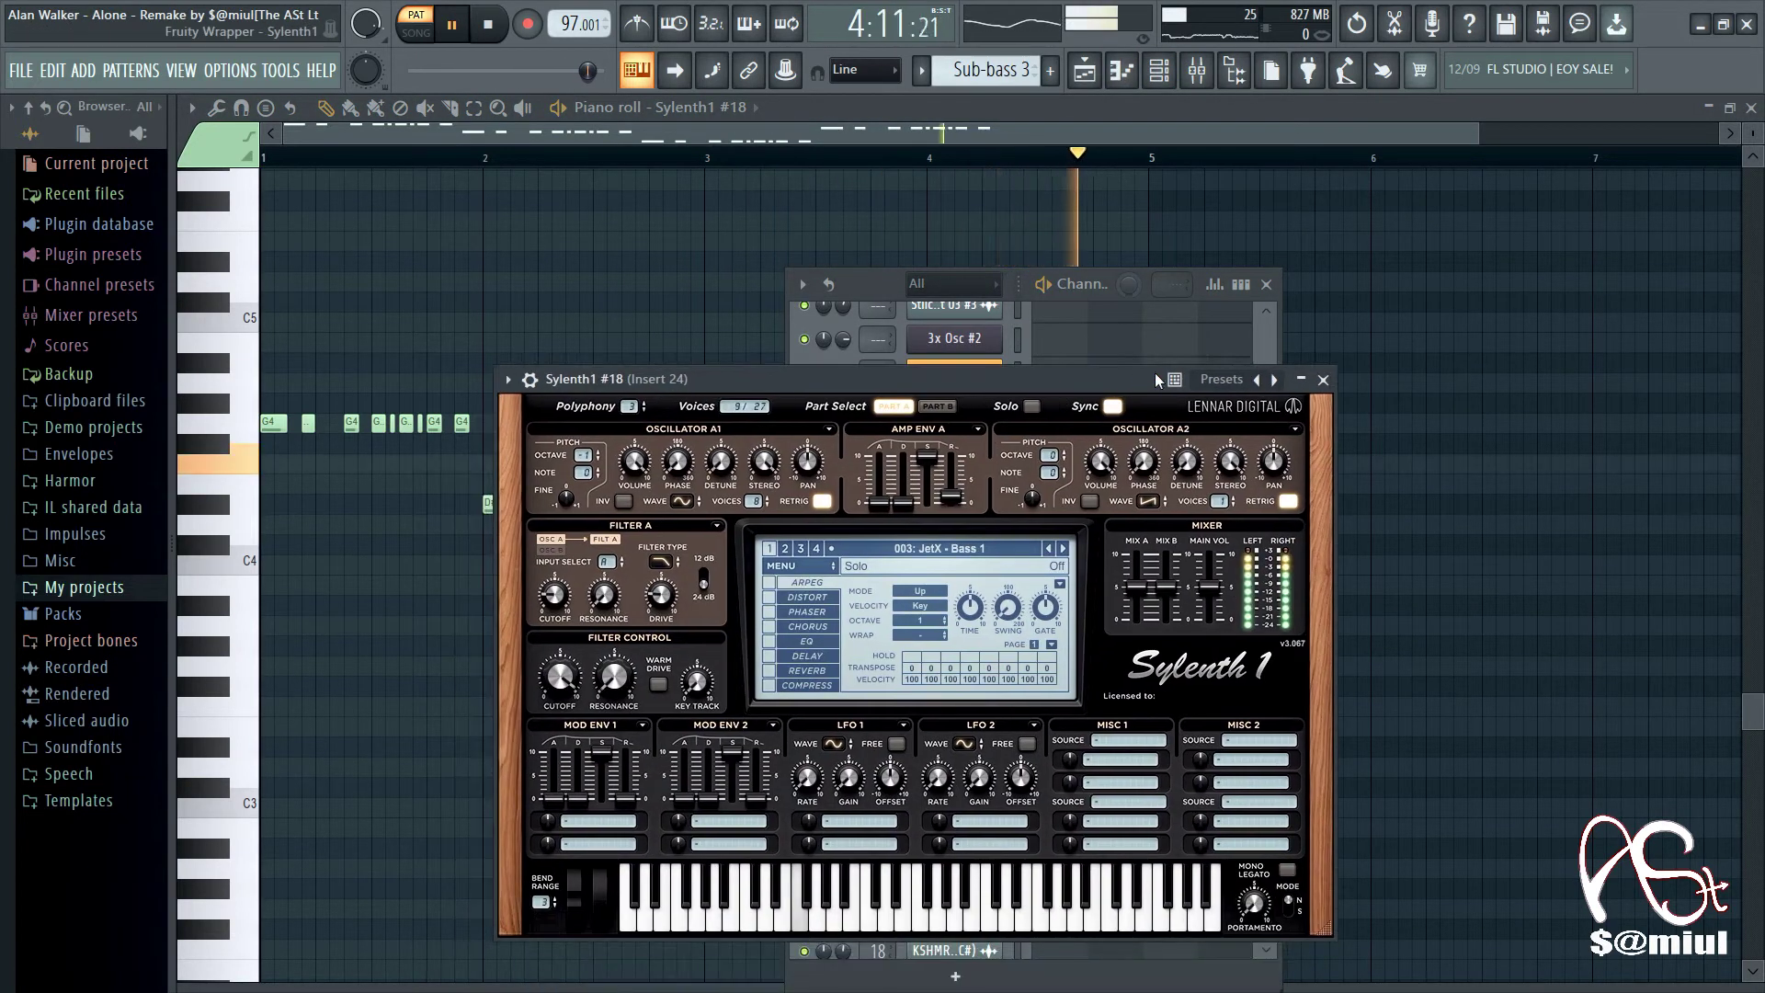
{"action": "left_click", "coordinate": [1323, 379]}
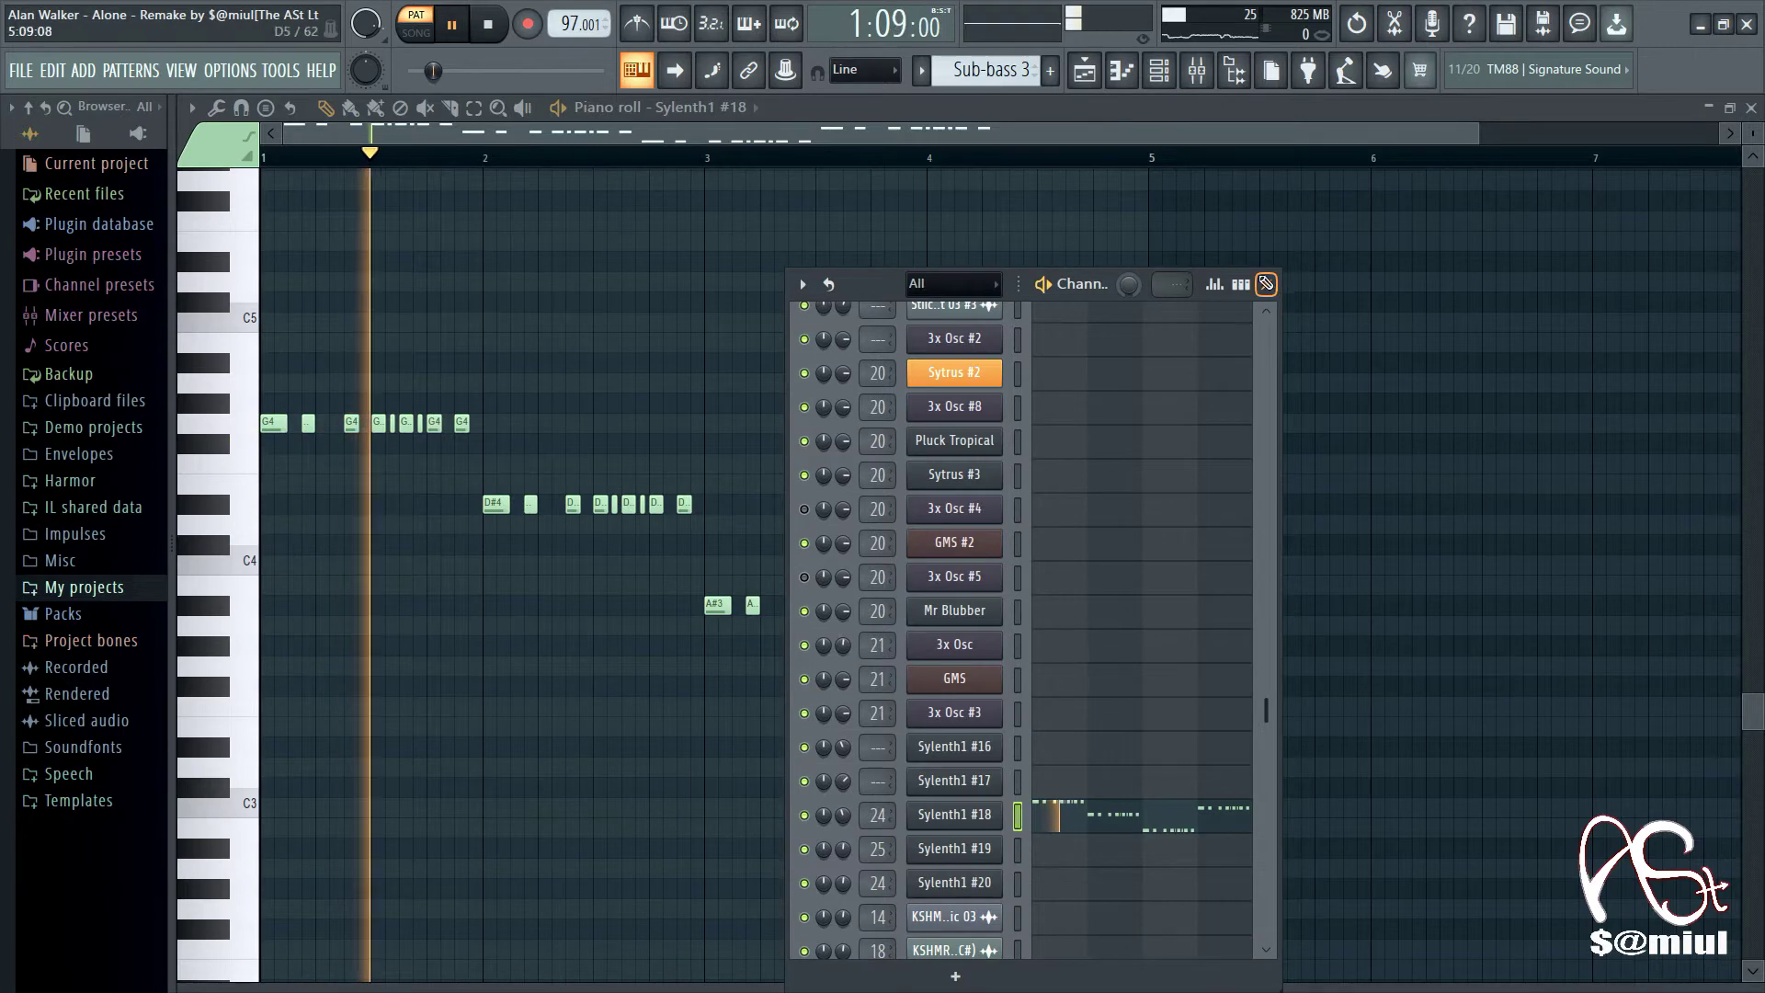
{"action": "left_click", "coordinate": [1266, 284]}
Step: Open and play the Bass 3 pattern, inspect its Sylenth1 #20 instrument, then close the channel rack and stop playback
{"action": "key", "text": "F5"}
{"action": "key", "text": "space"}
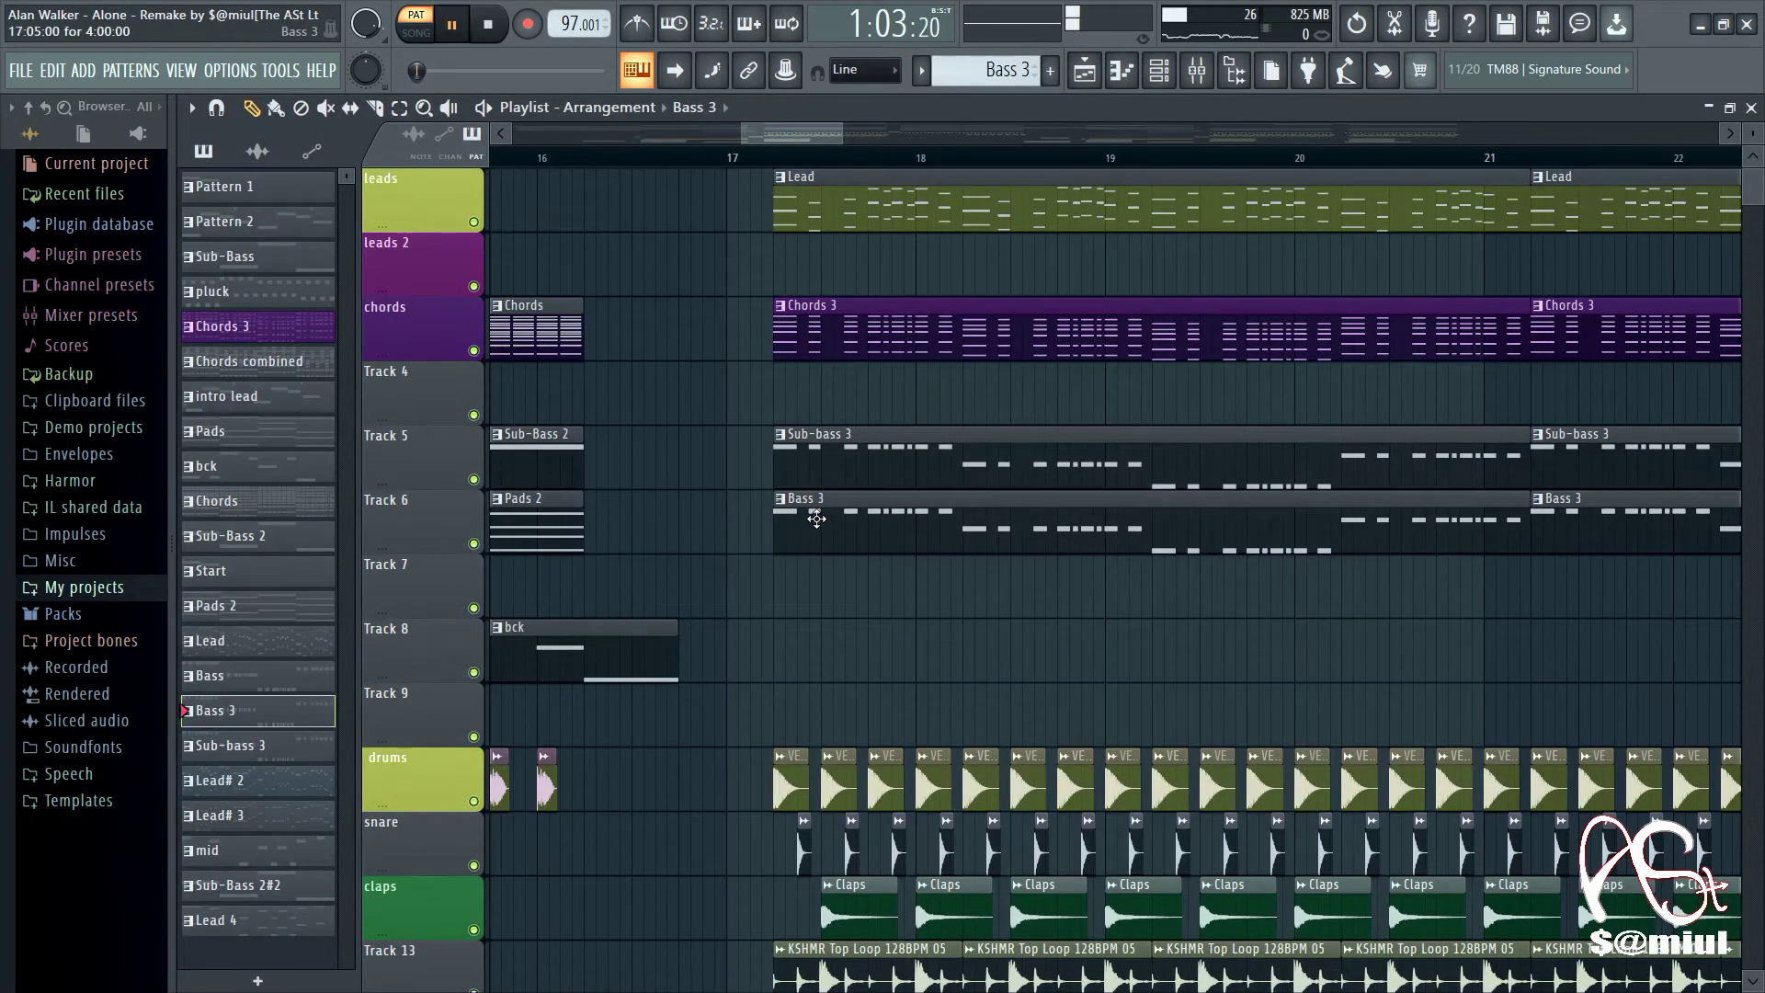
{"action": "double_click", "coordinate": [821, 514]}
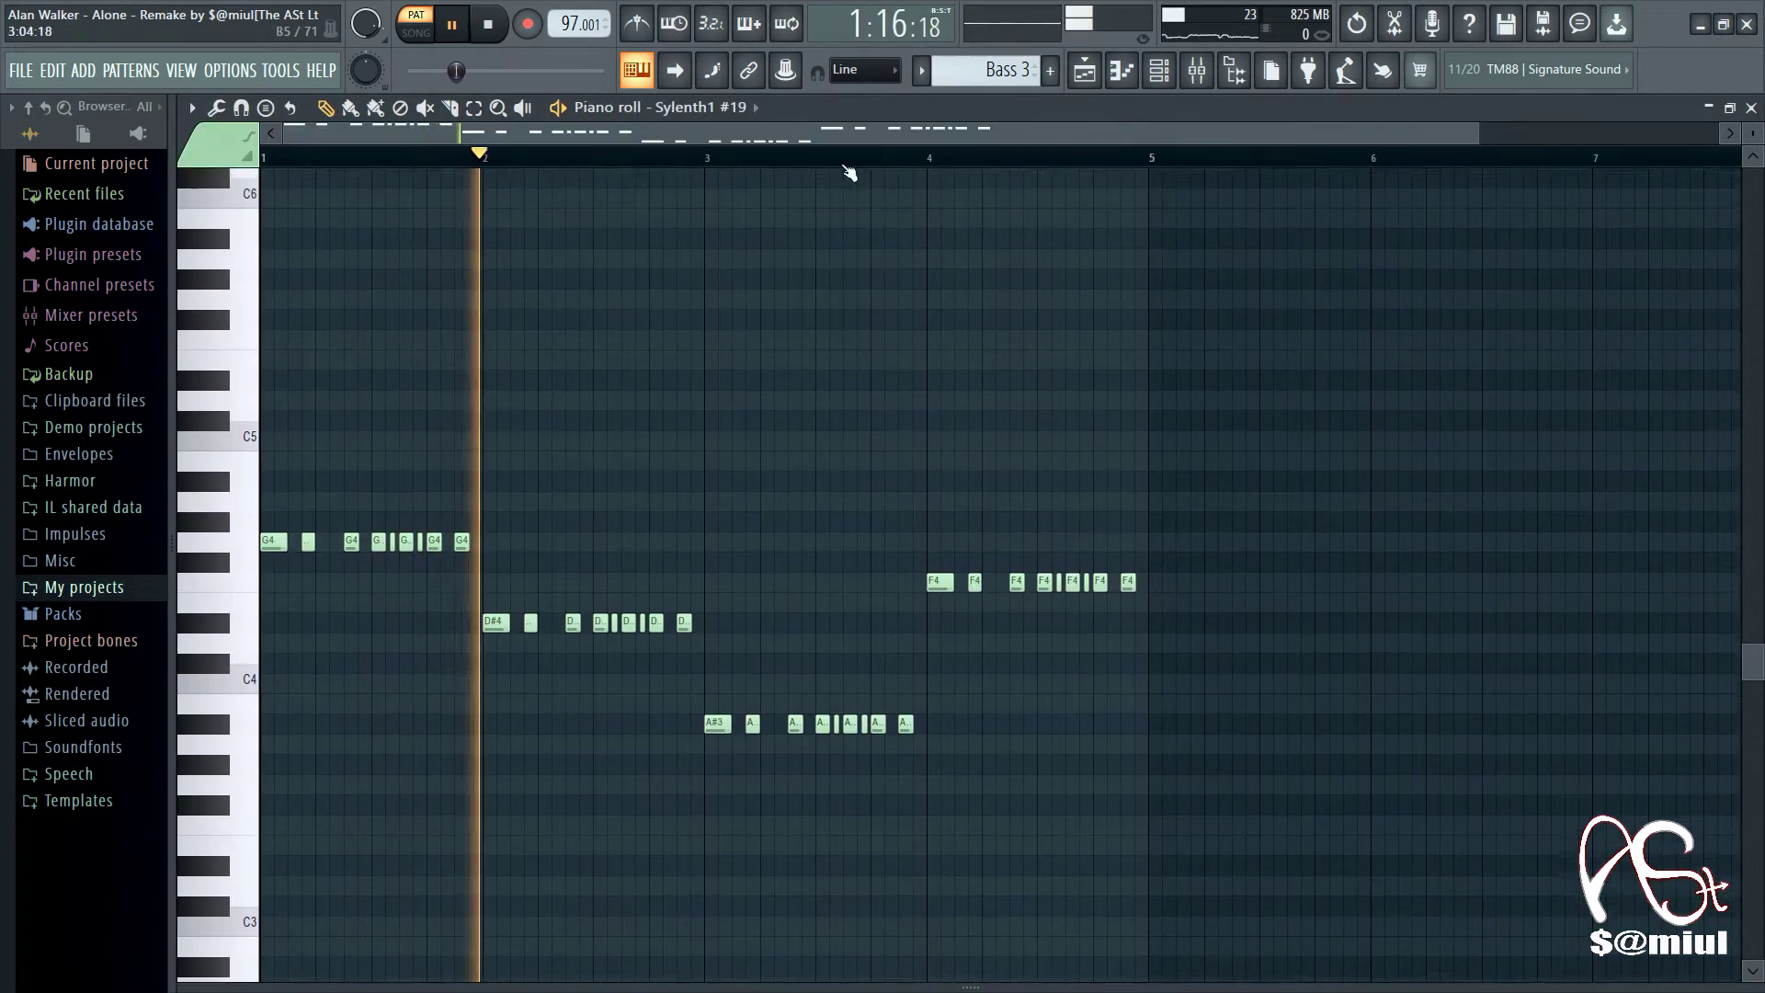
{"action": "left_click", "coordinate": [1140, 86]}
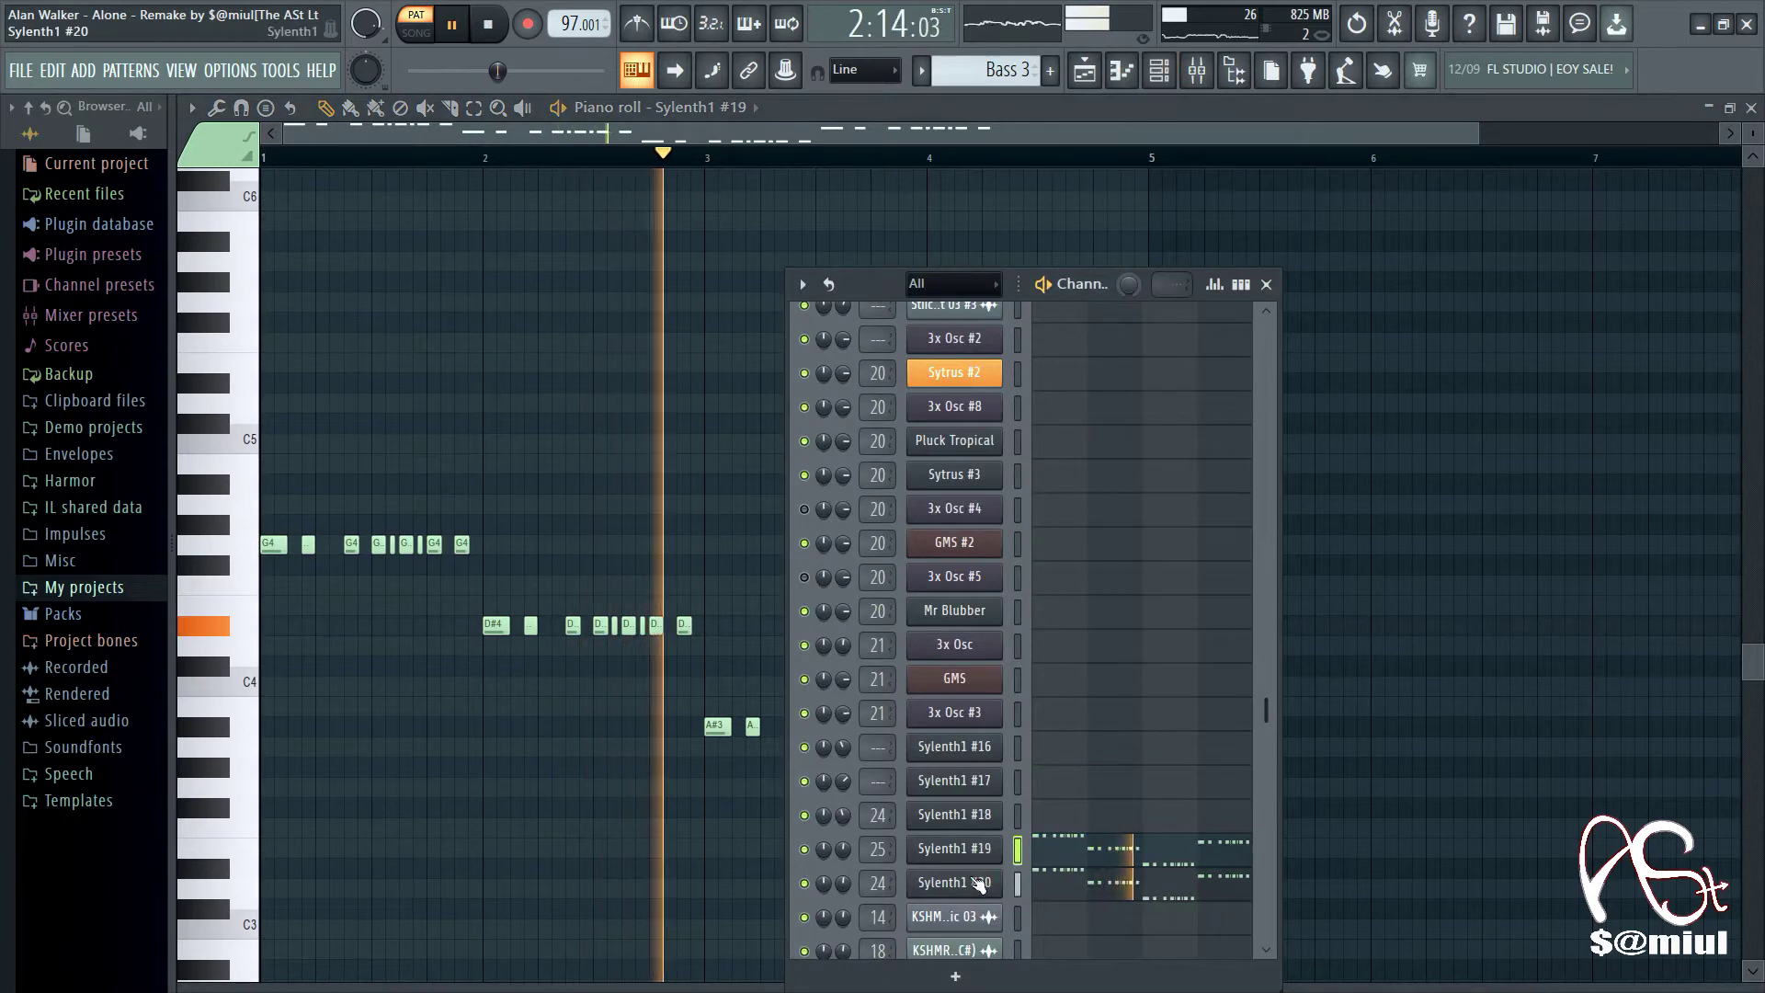
{"action": "left_click", "coordinate": [970, 886]}
{"action": "left_click_drag", "start_coordinate": [1124, 543], "coordinate": [1230, 346]}
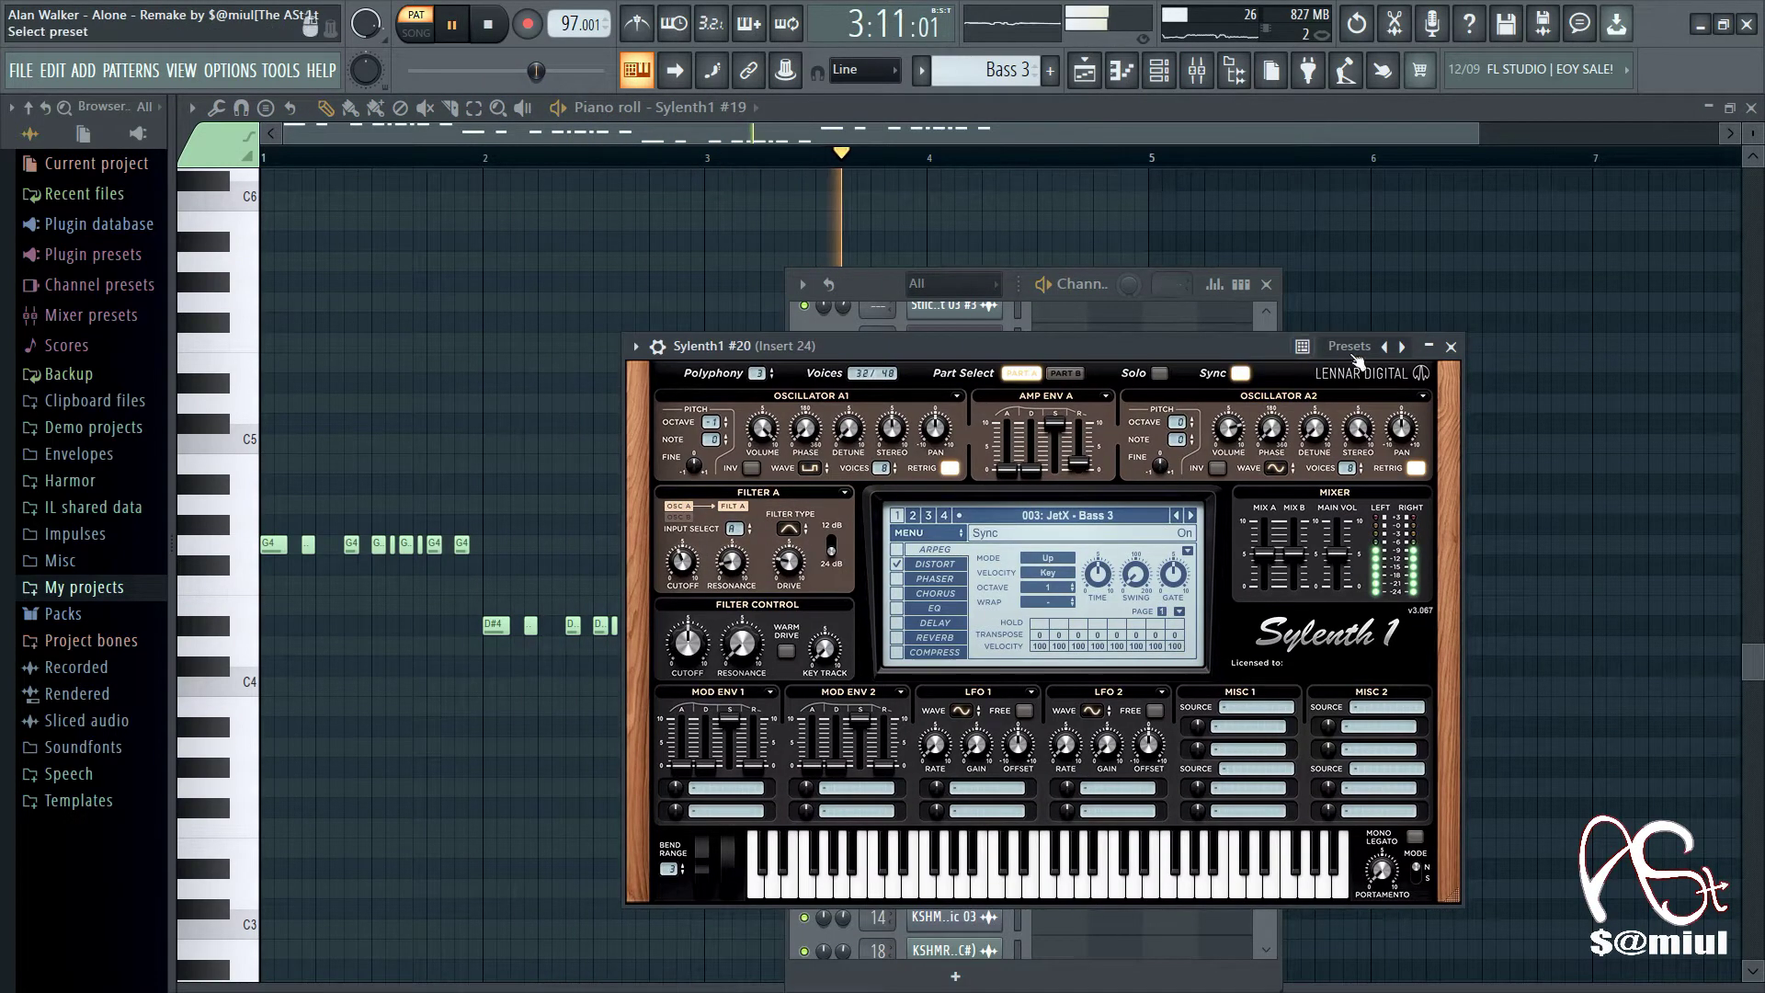
{"action": "left_click", "coordinate": [1451, 347]}
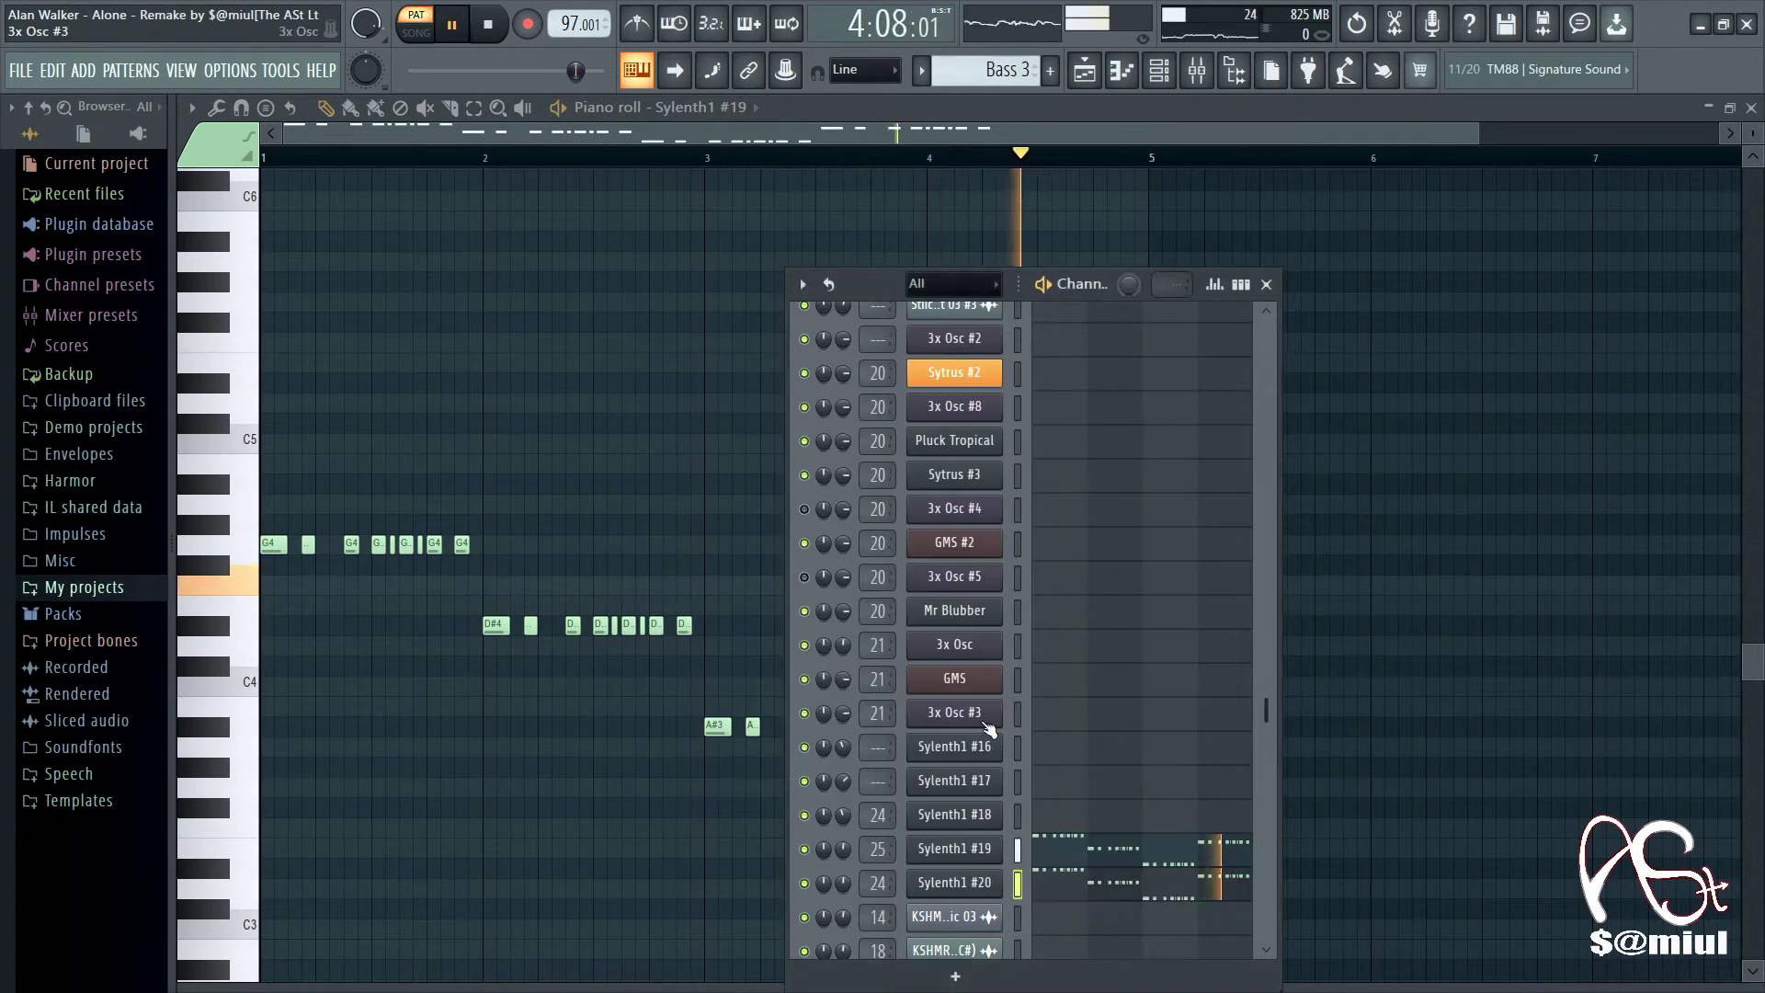
{"action": "left_click", "coordinate": [1266, 284]}
{"action": "key", "text": "space"}
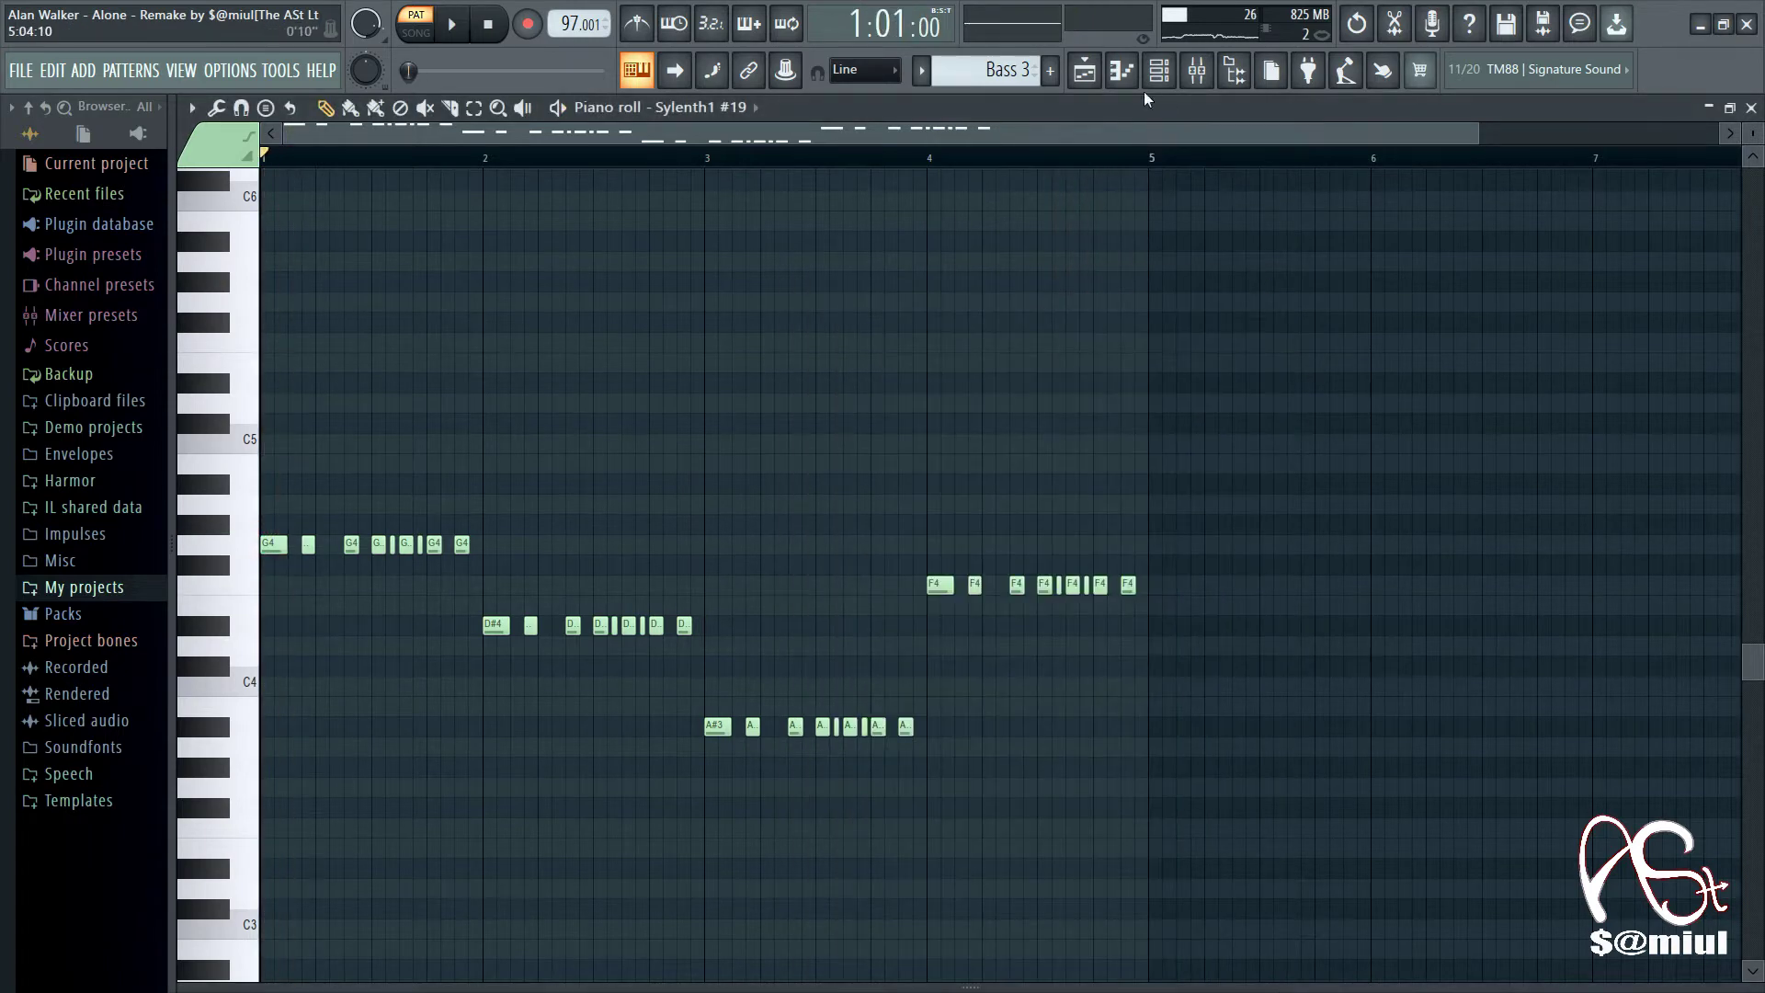
Step: Return to the playlist and open the Chords combined pattern in the piano roll to examine its GMS #5 notes
{"action": "left_click", "coordinate": [1111, 79]}
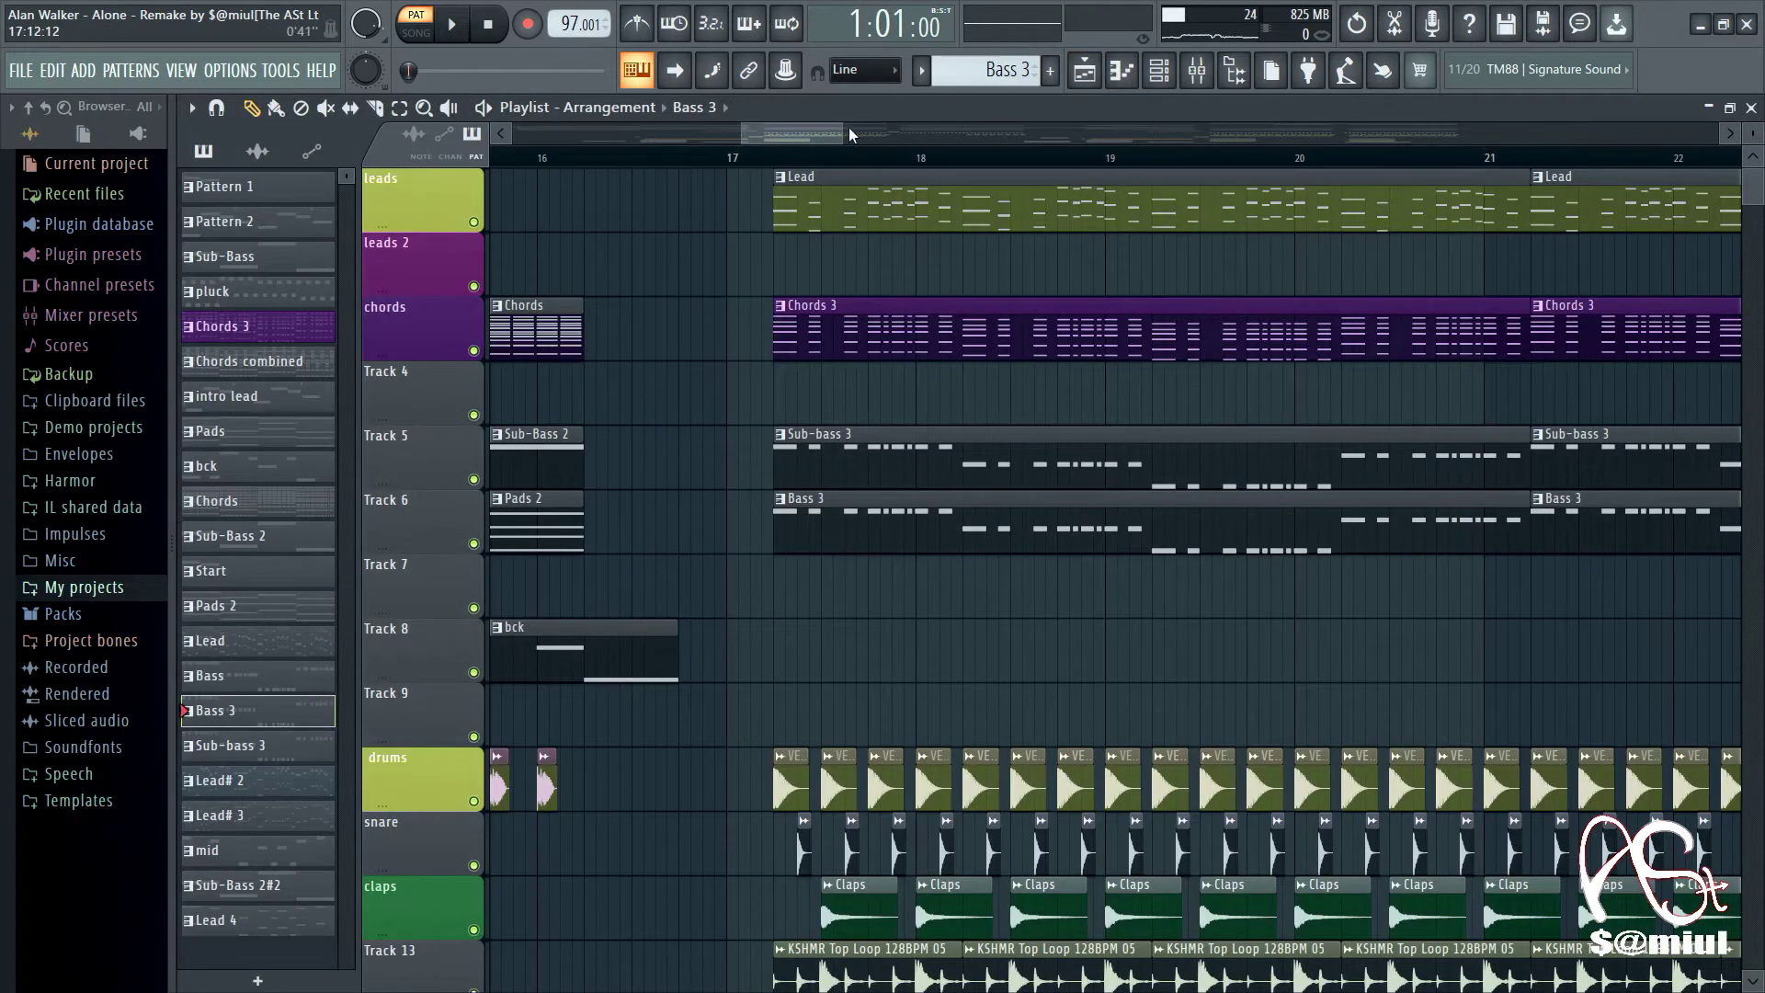
{"action": "left_click_drag", "start_coordinate": [838, 128], "coordinate": [1050, 122]}
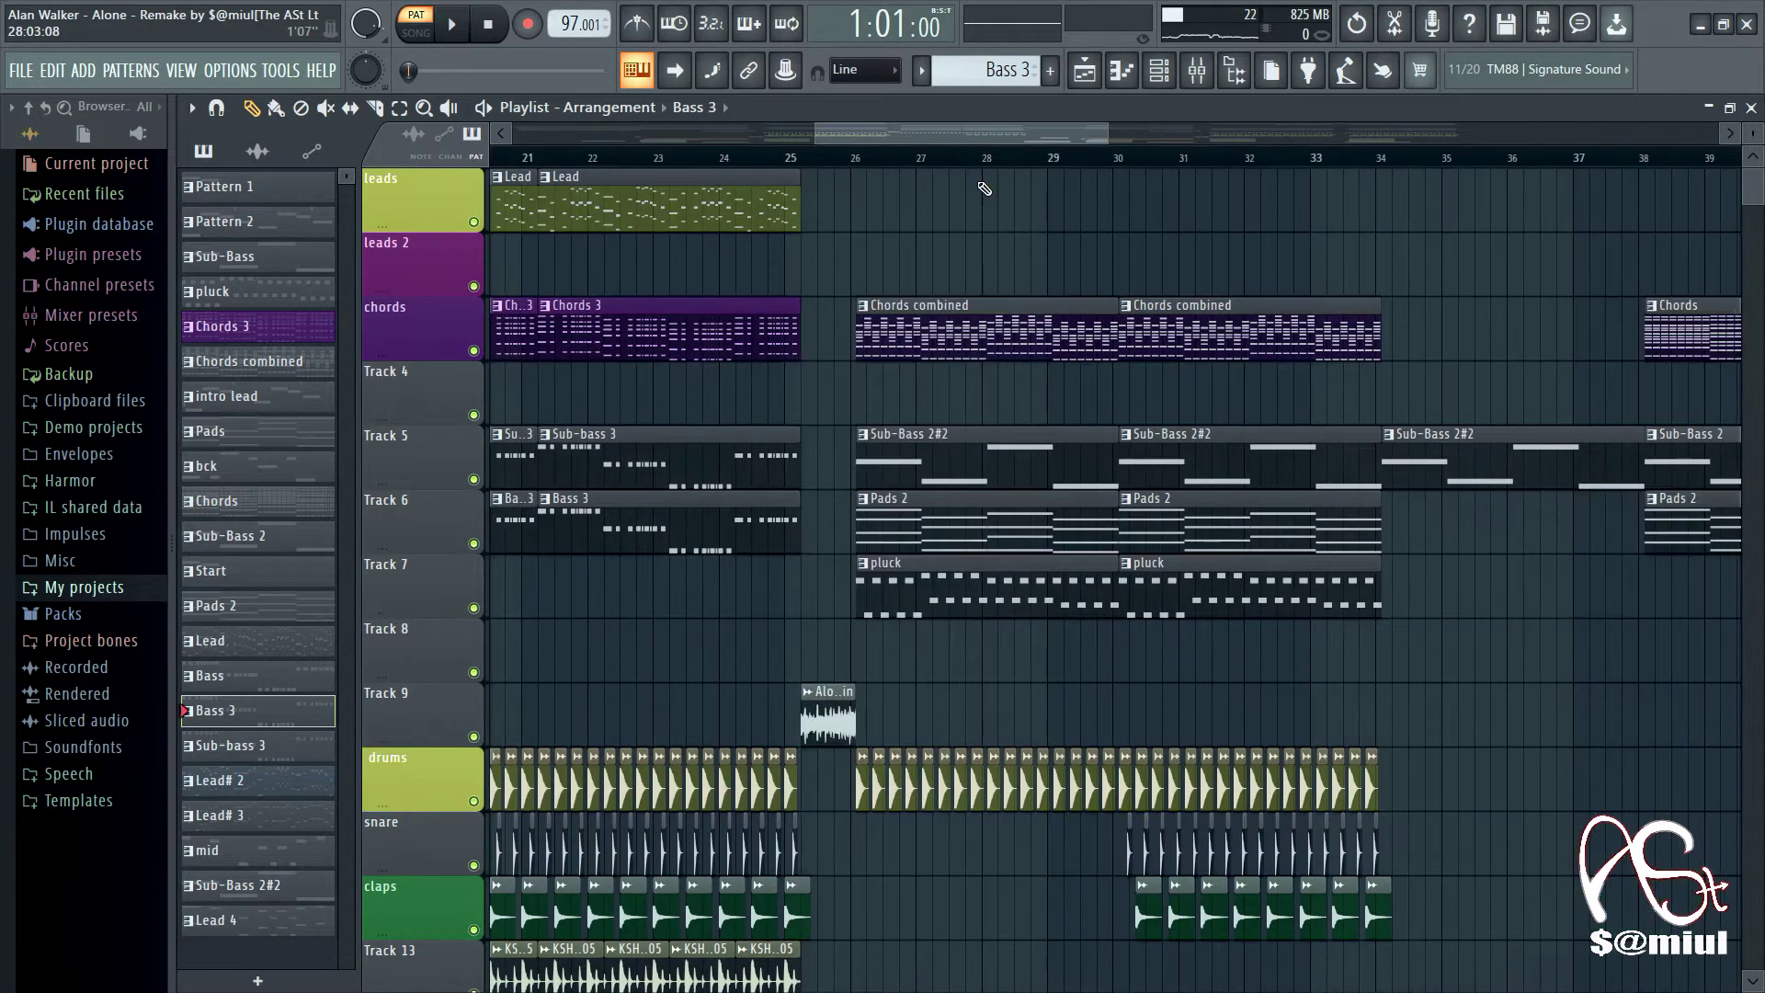
{"action": "double_click", "coordinate": [899, 311]}
{"action": "scroll", "coordinate": [692, 267], "scroll_direction": "up", "scroll_amount": 3}
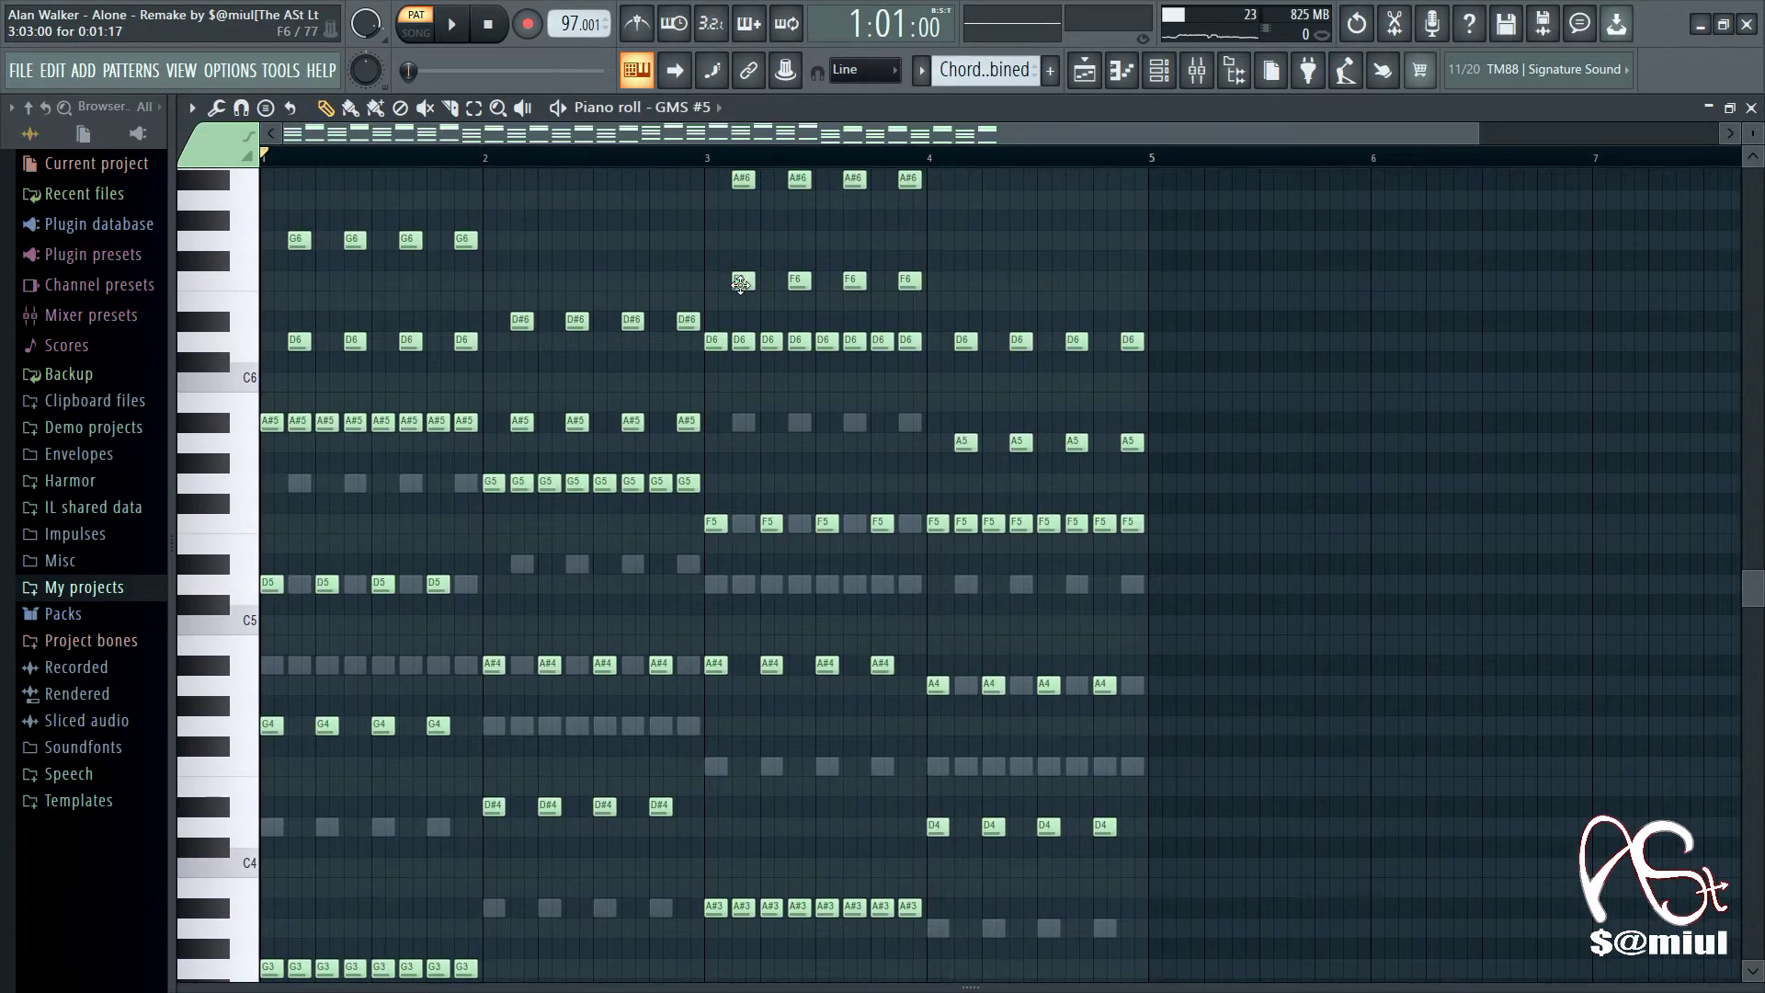
{"action": "scroll", "coordinate": [744, 301], "scroll_direction": "up", "scroll_amount": 6}
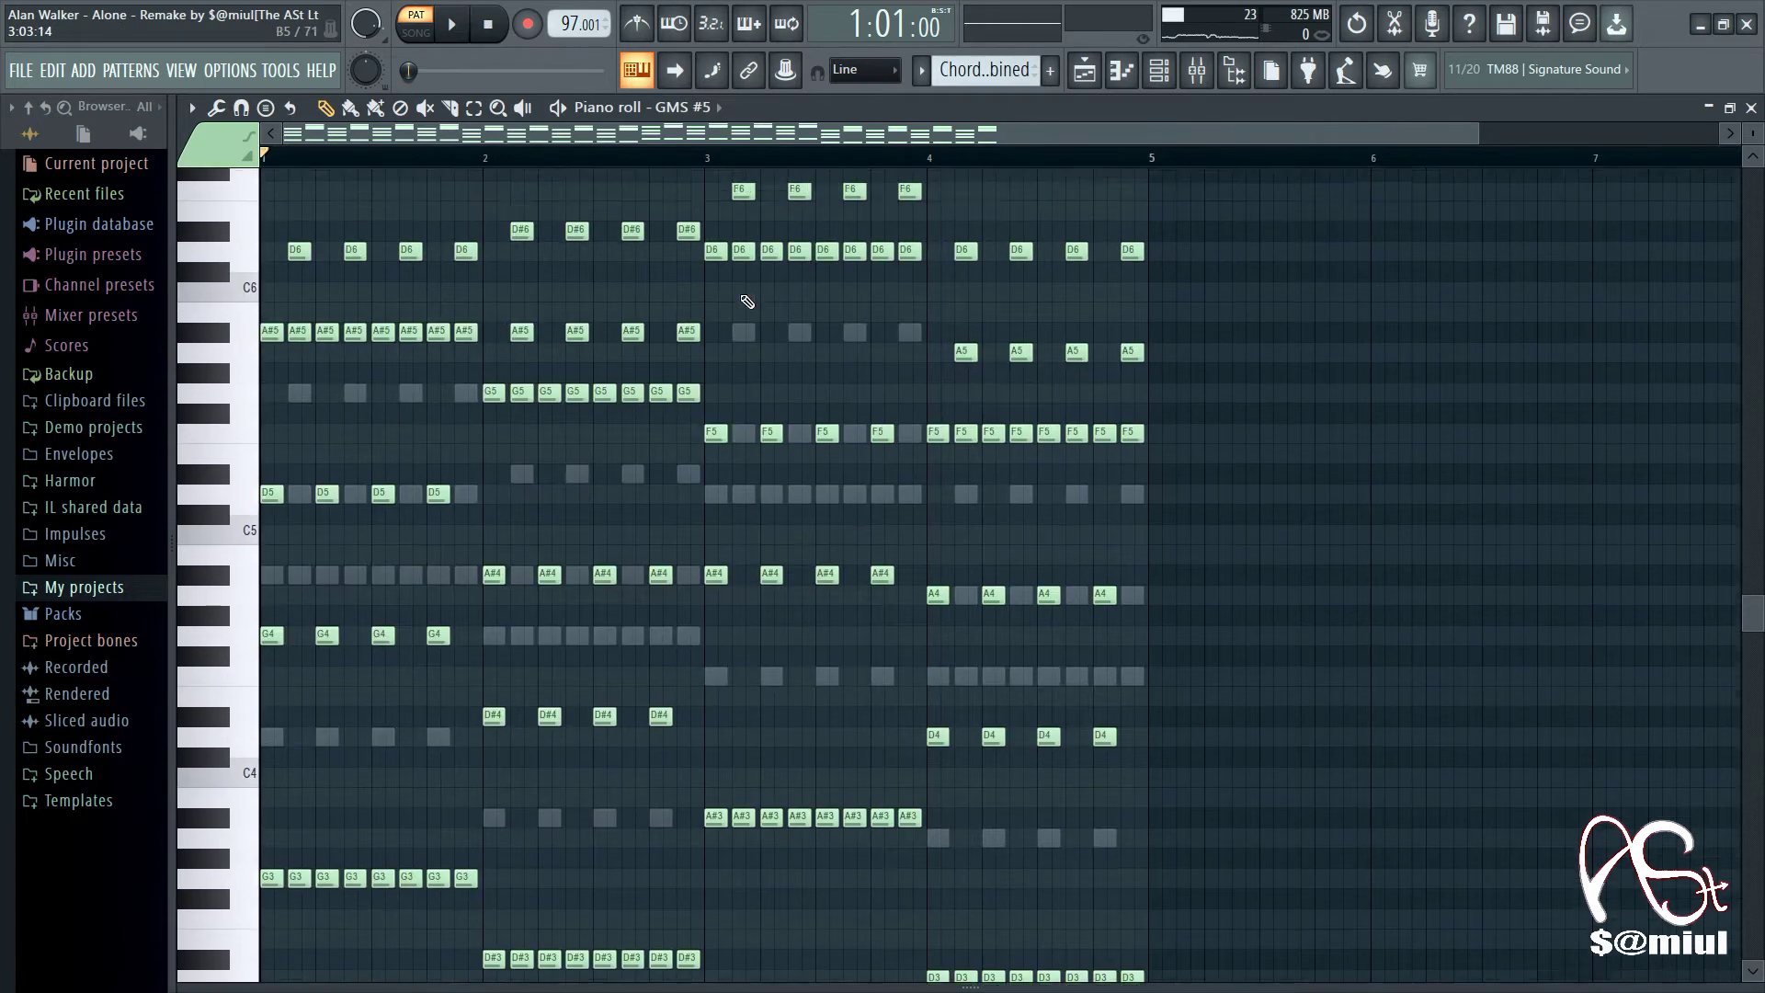
{"action": "scroll", "coordinate": [747, 302], "scroll_direction": "down", "scroll_amount": 2}
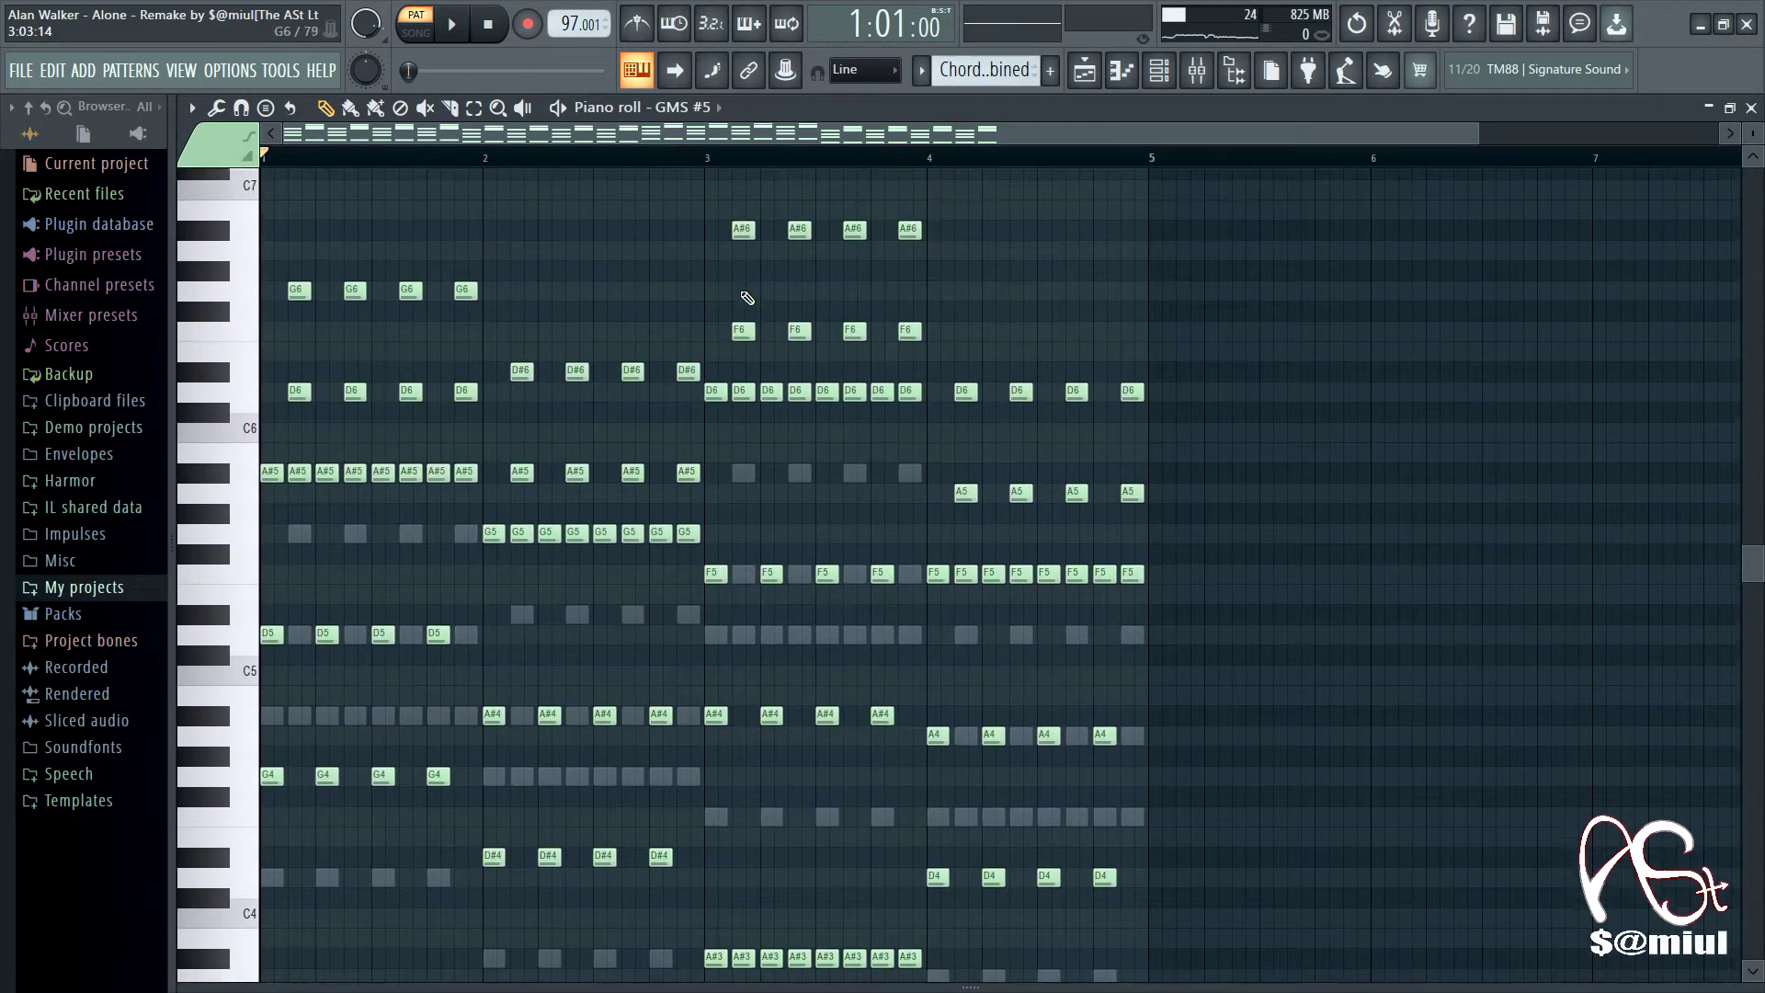
Step: Play the Chords combined pattern while examining its full range of low and high notes
{"action": "key", "text": "space"}
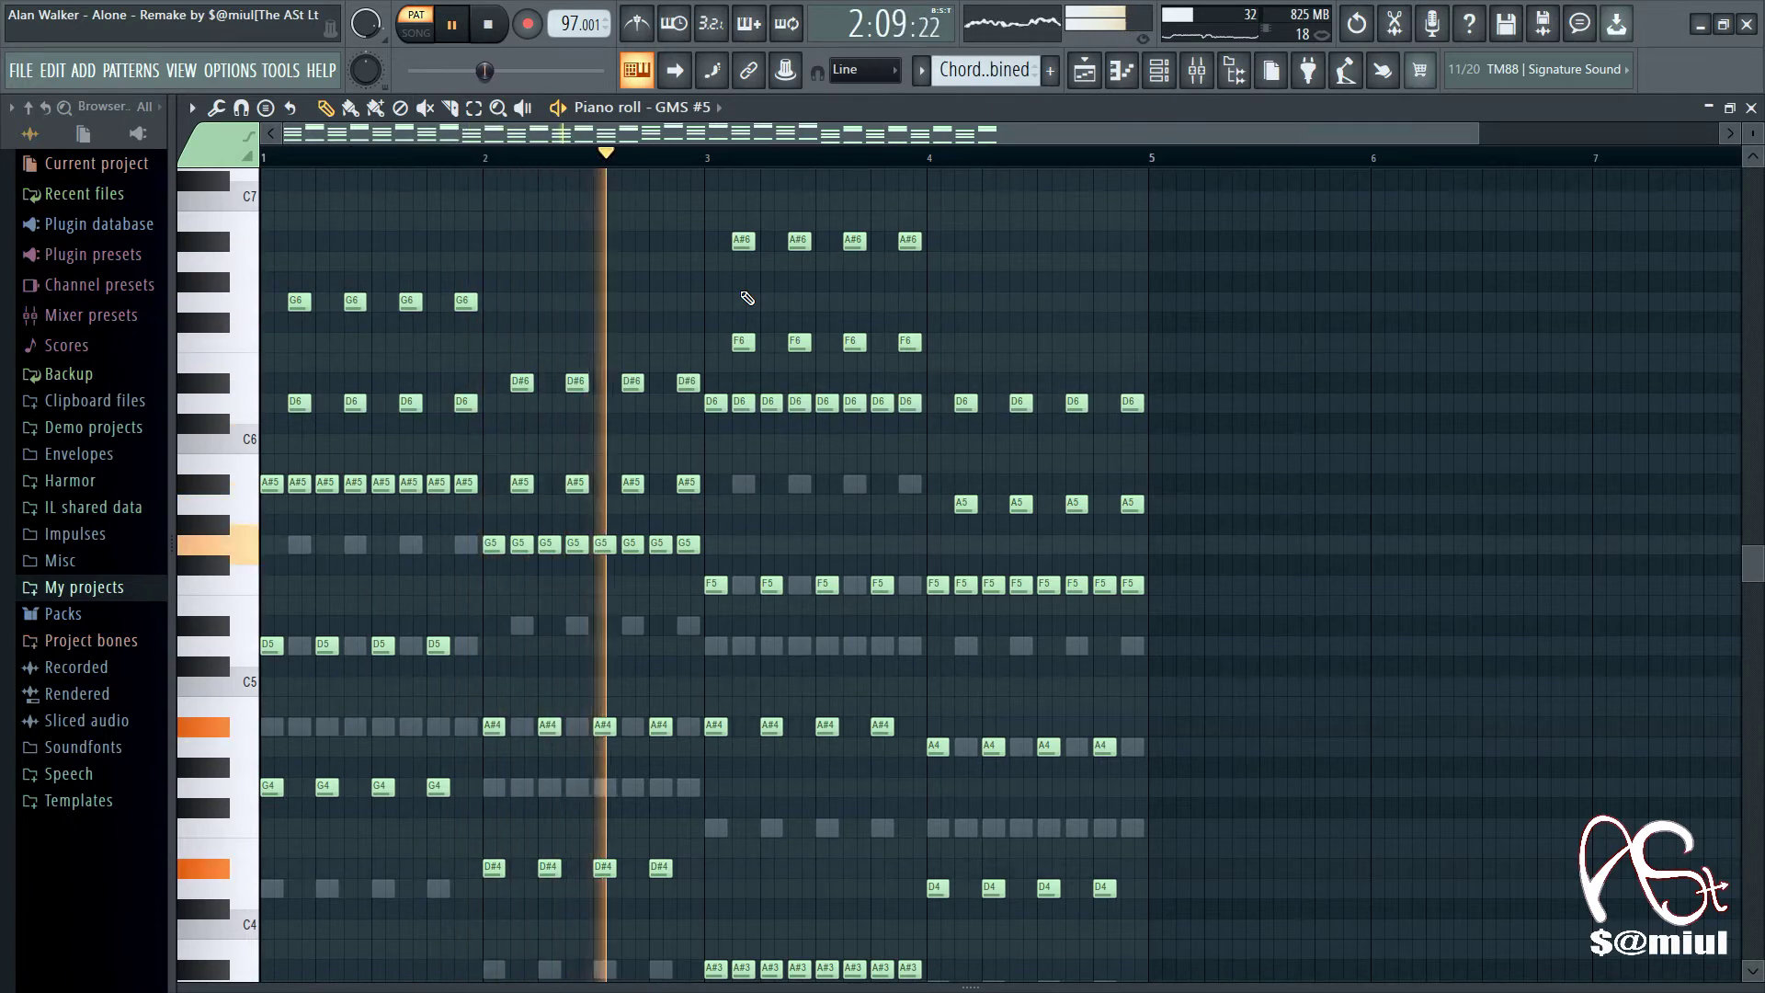
{"action": "scroll", "coordinate": [746, 299], "scroll_direction": "down", "scroll_amount": 2}
{"action": "scroll", "coordinate": [746, 296], "scroll_direction": "down", "scroll_amount": 4}
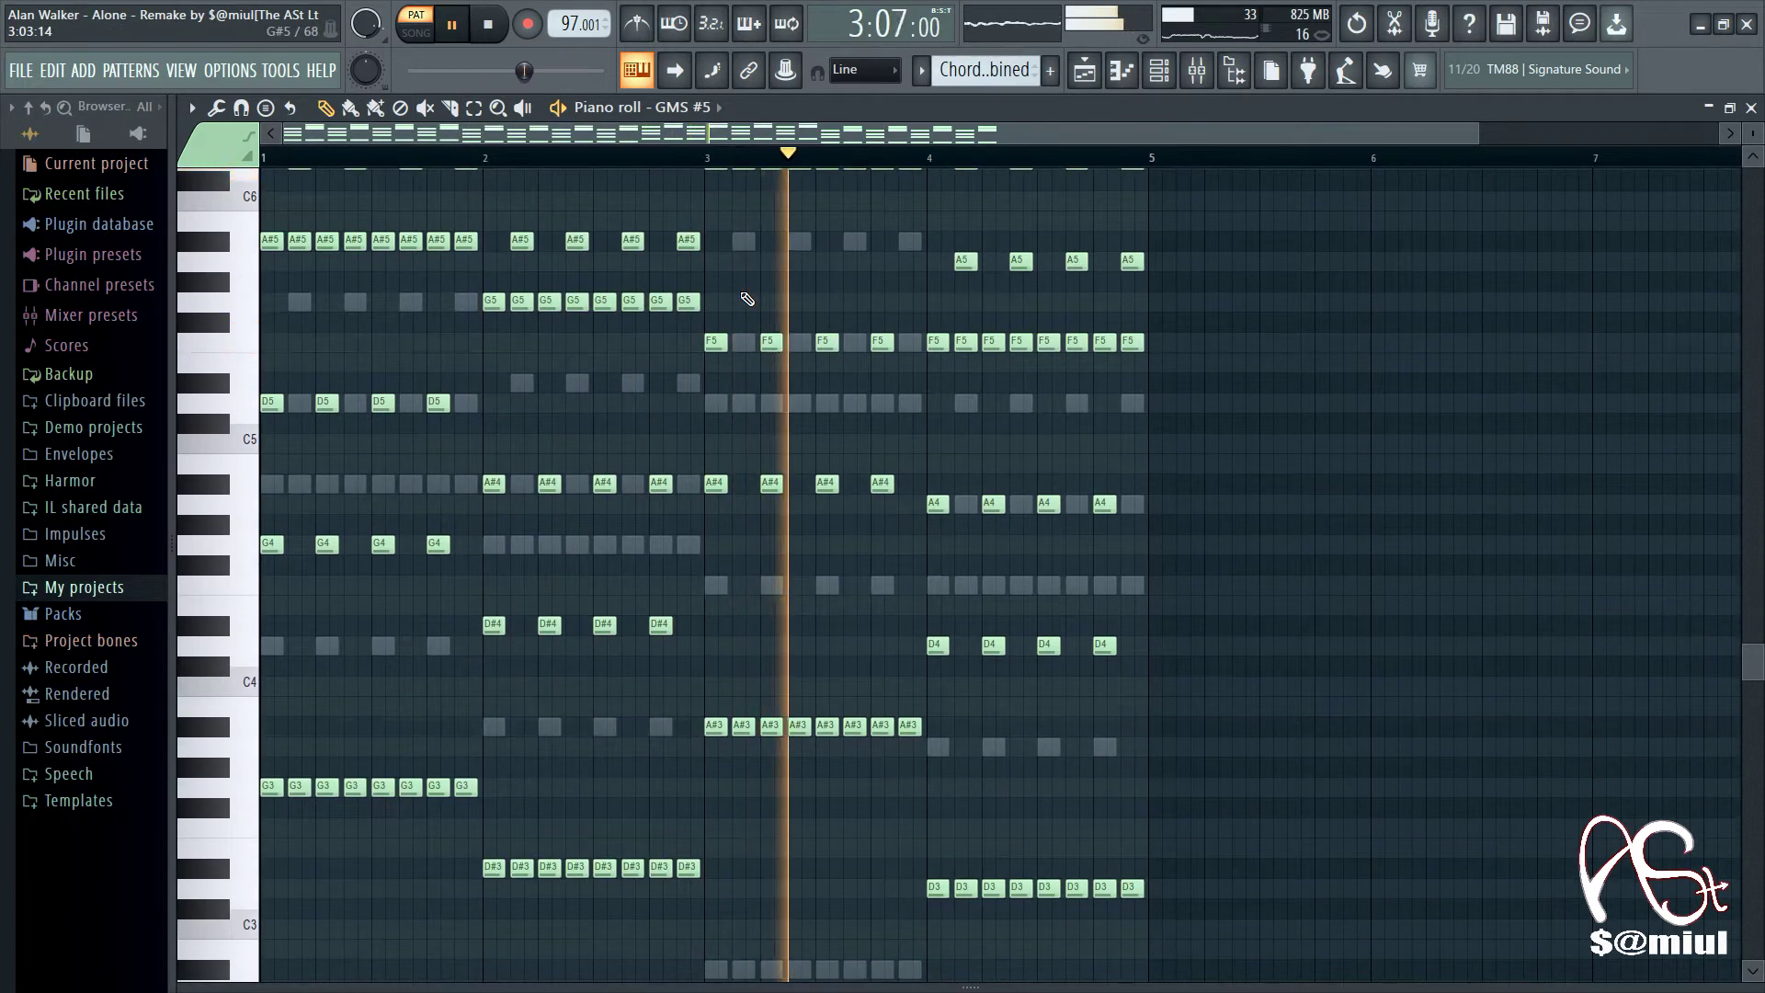
{"action": "scroll", "coordinate": [743, 294], "scroll_direction": "up", "scroll_amount": 3}
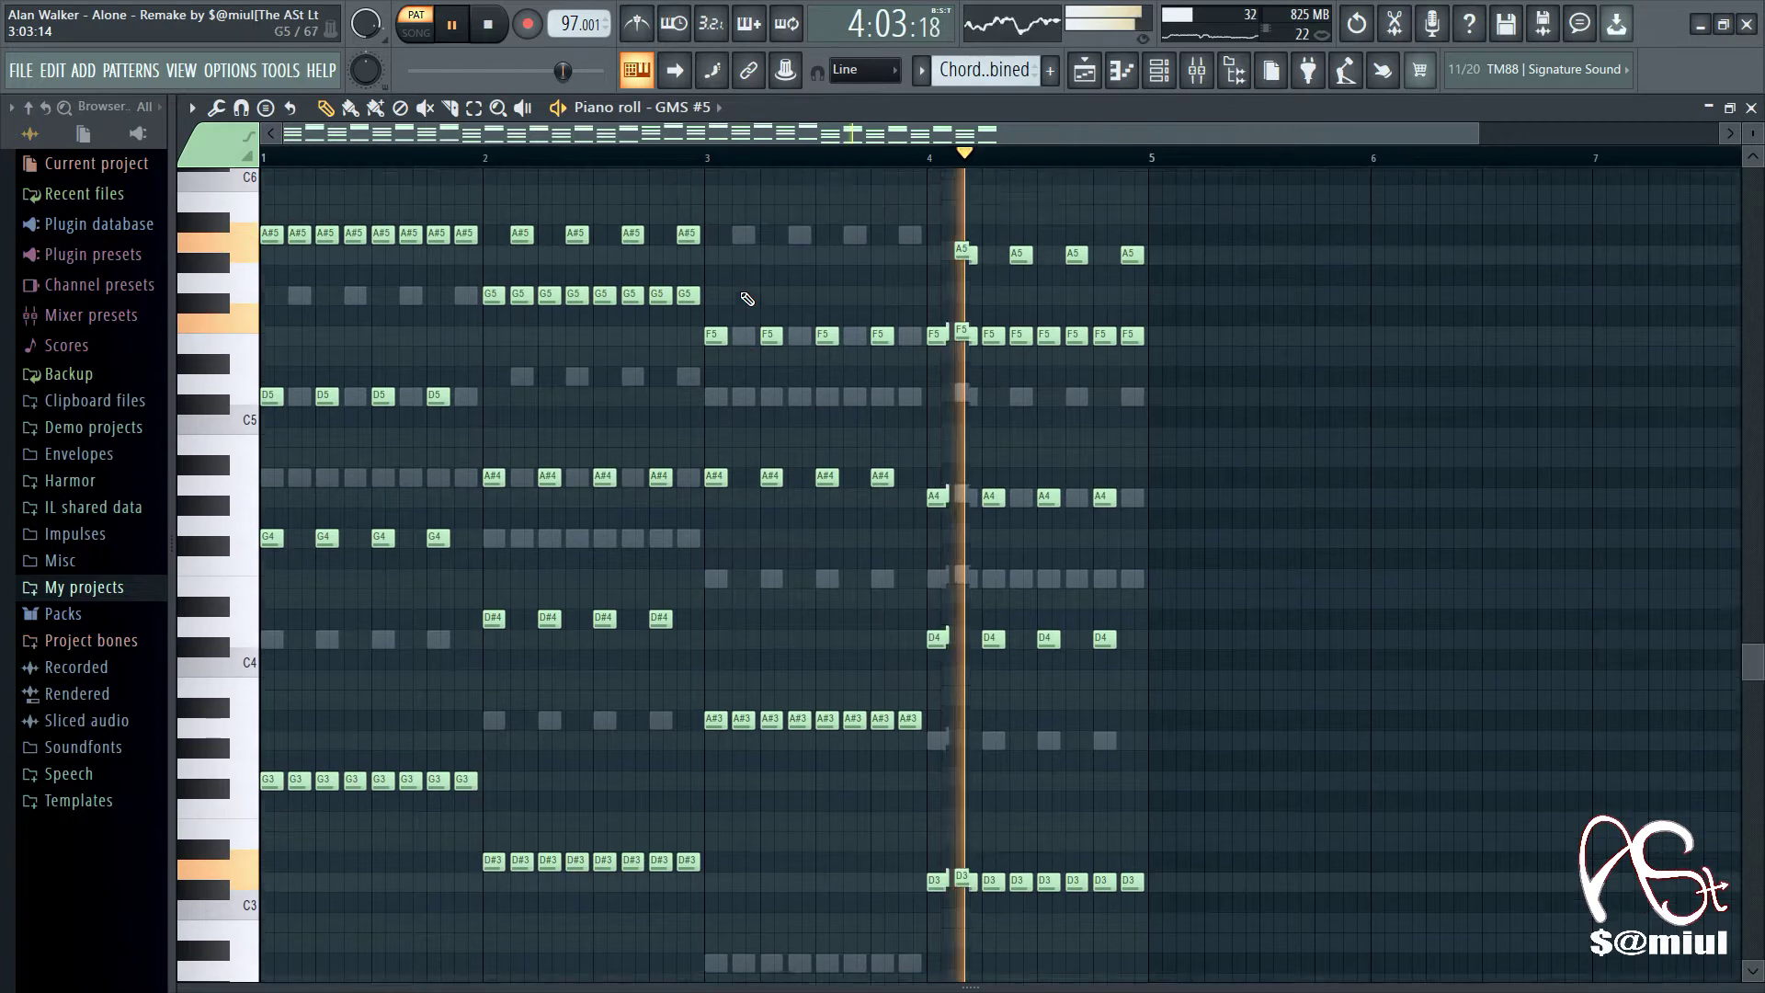
{"action": "scroll", "coordinate": [796, 161], "scroll_direction": "down", "scroll_amount": 2}
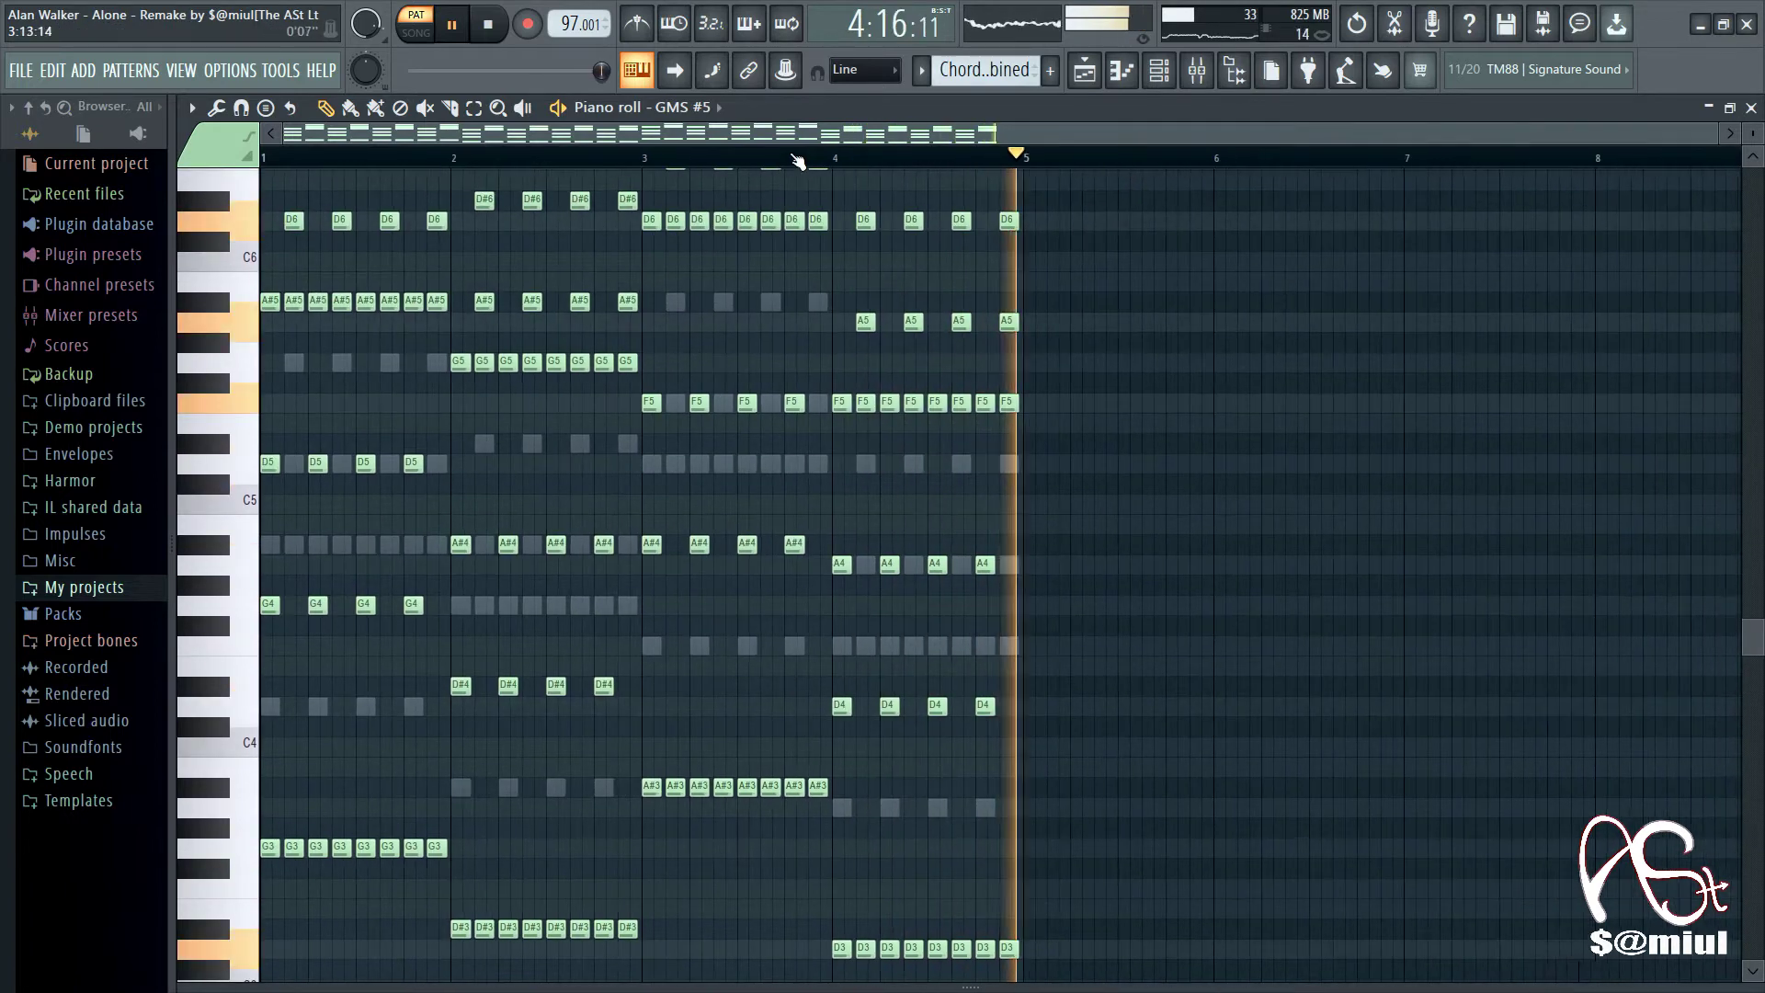
{"action": "scroll", "coordinate": [797, 239], "scroll_direction": "up", "scroll_amount": 1}
{"action": "scroll", "coordinate": [805, 267], "scroll_direction": "down", "scroll_amount": 1}
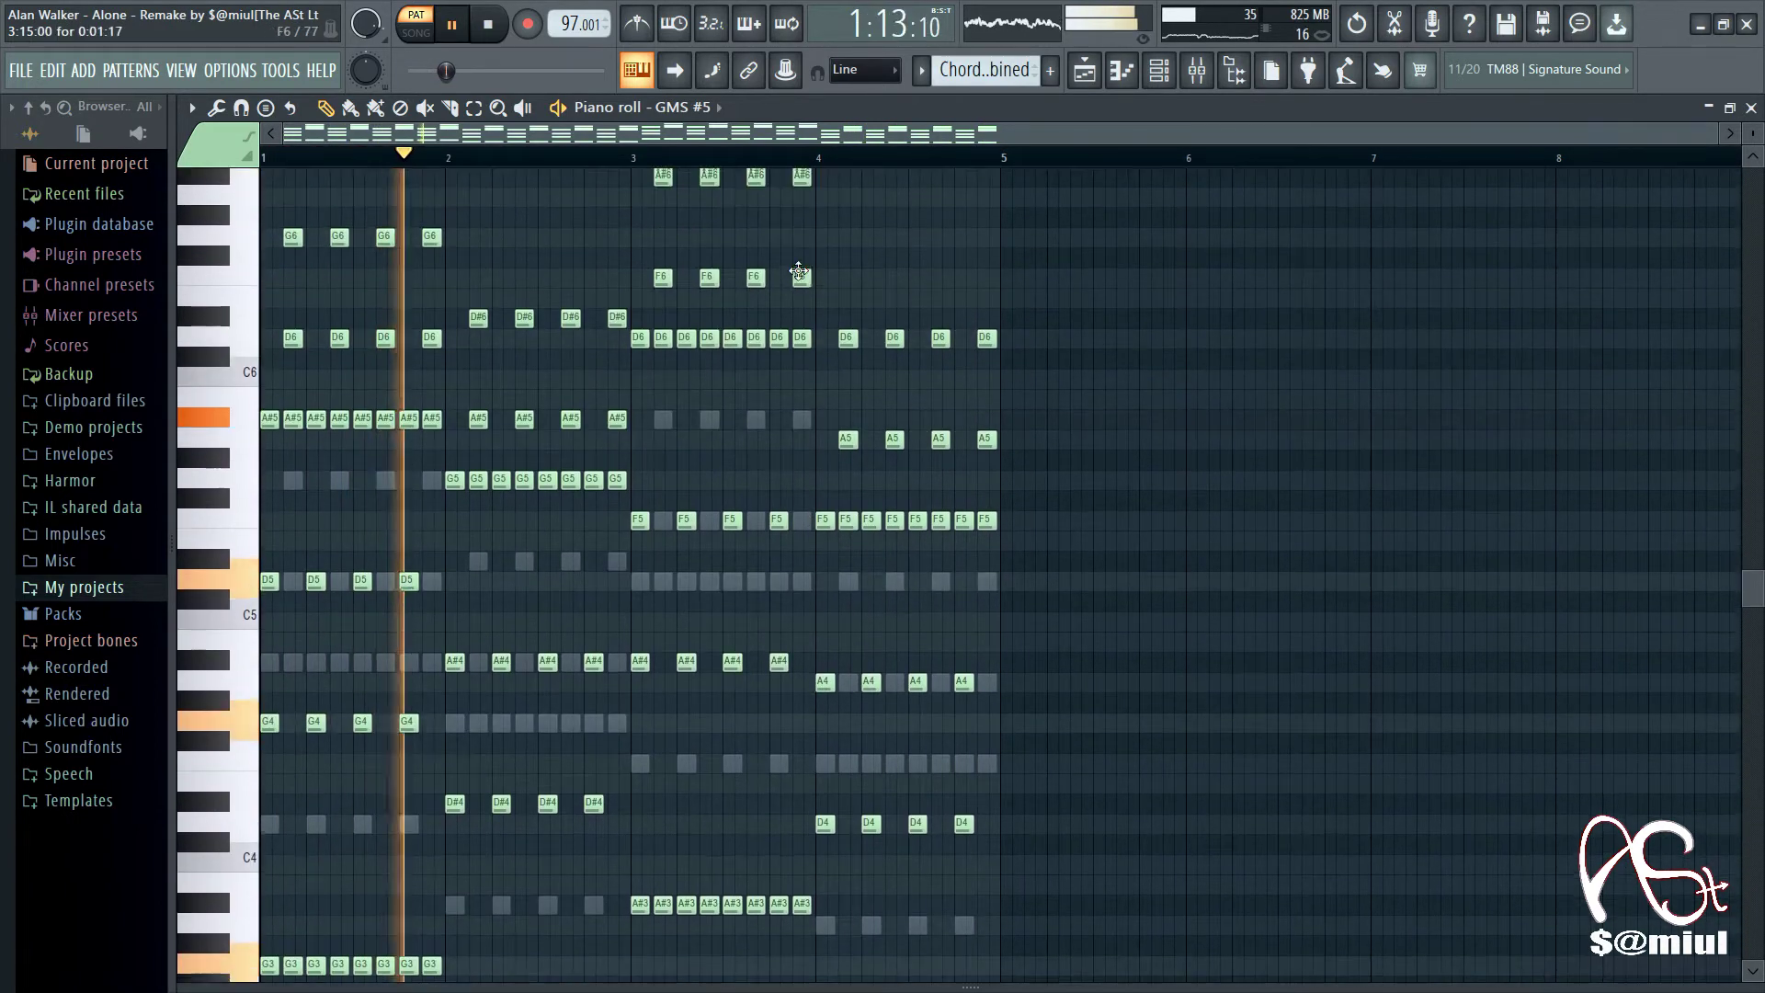
{"action": "scroll", "coordinate": [808, 264], "scroll_direction": "up", "scroll_amount": 1}
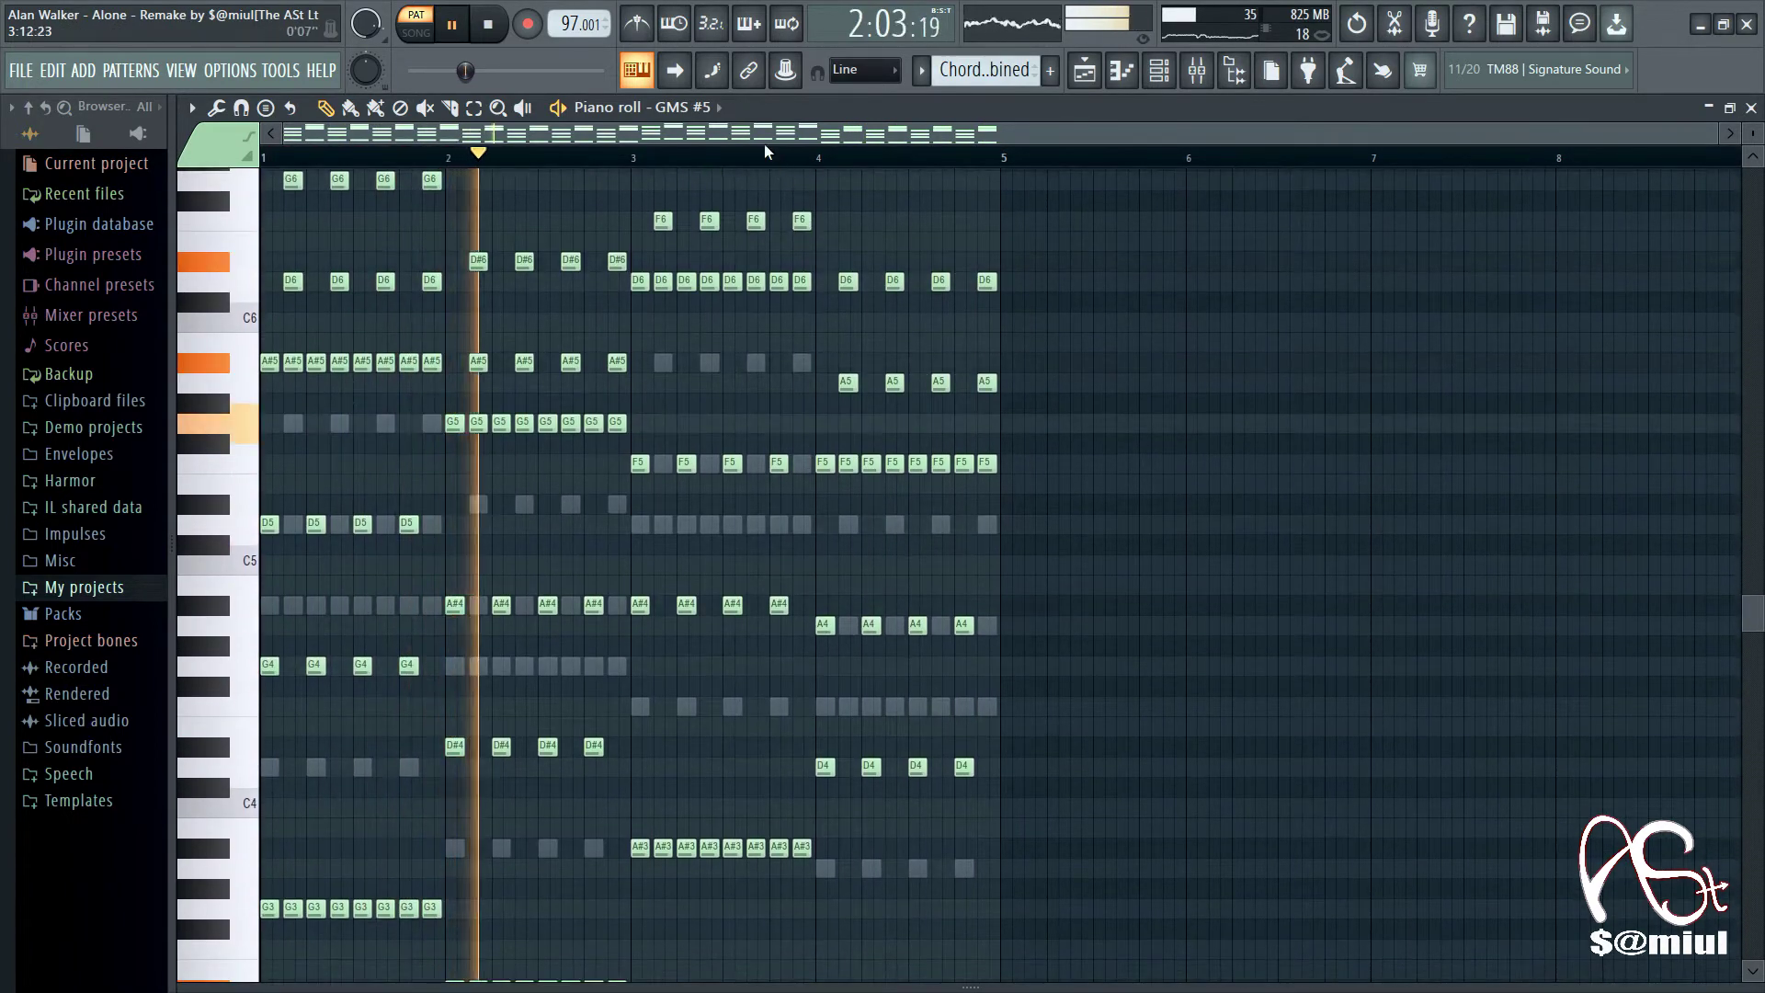
Step: Switch the piano roll to the GMS #3 channel and examine its Chords combined notes
{"action": "left_click", "coordinate": [701, 108]}
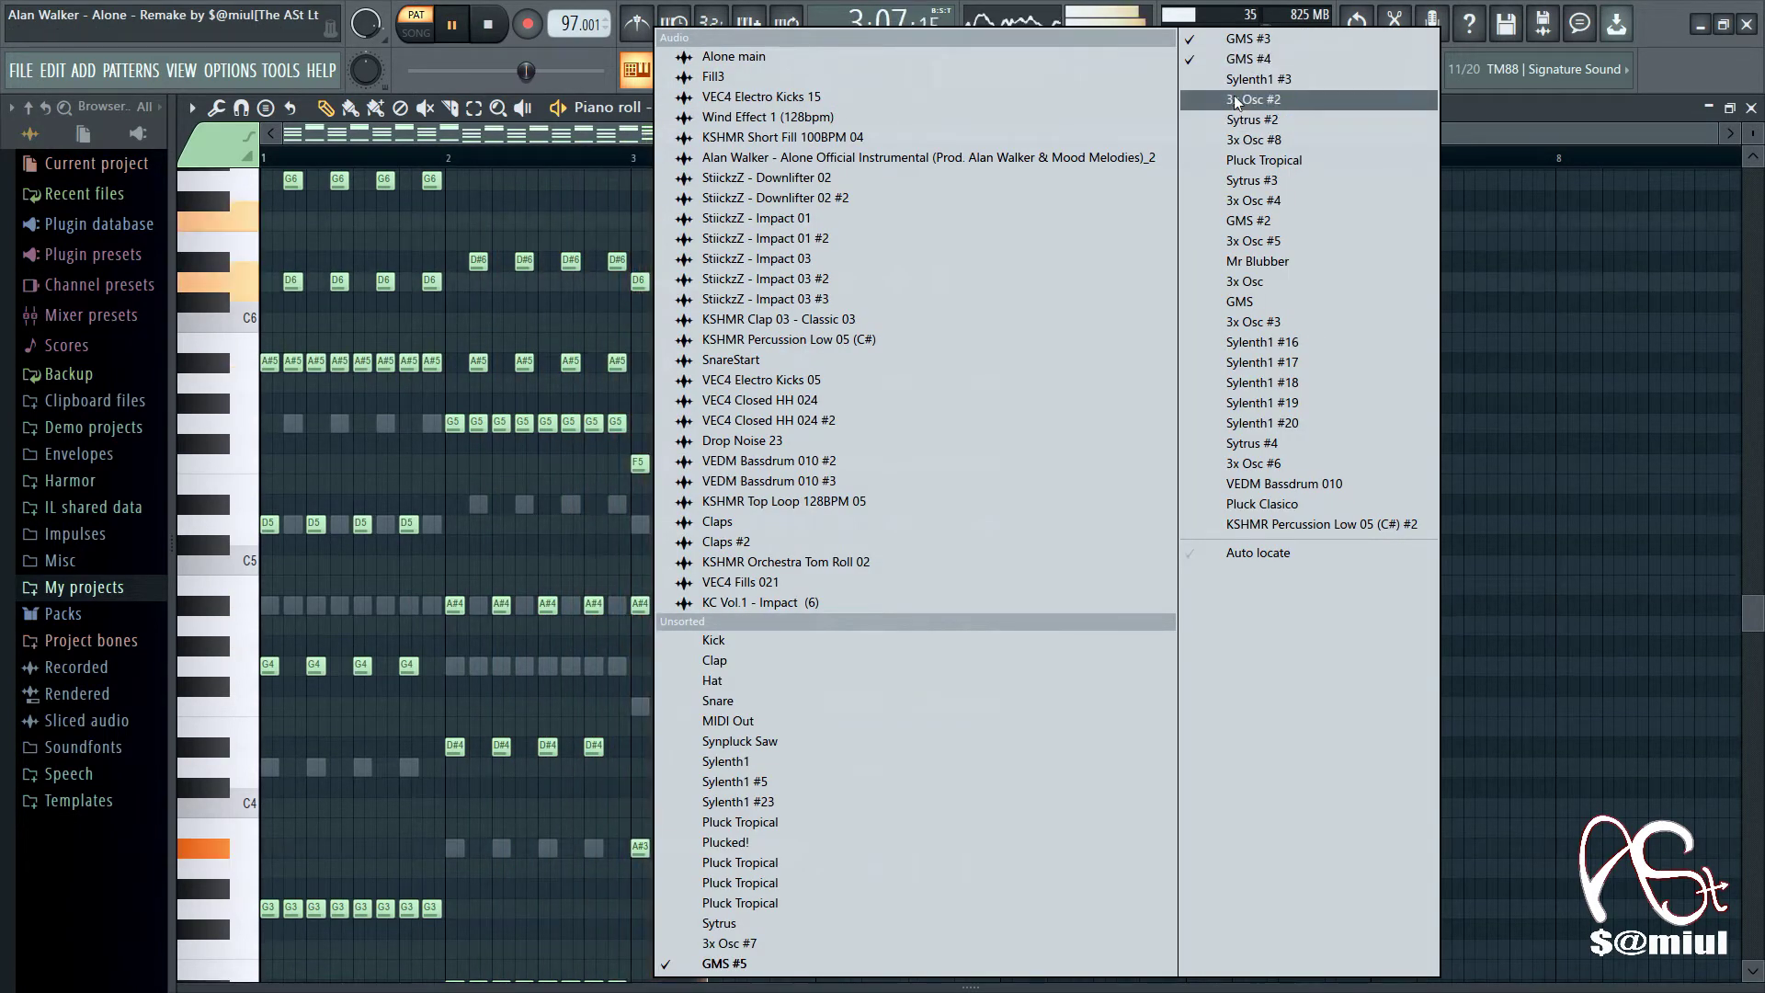
{"action": "left_click", "coordinate": [1242, 48]}
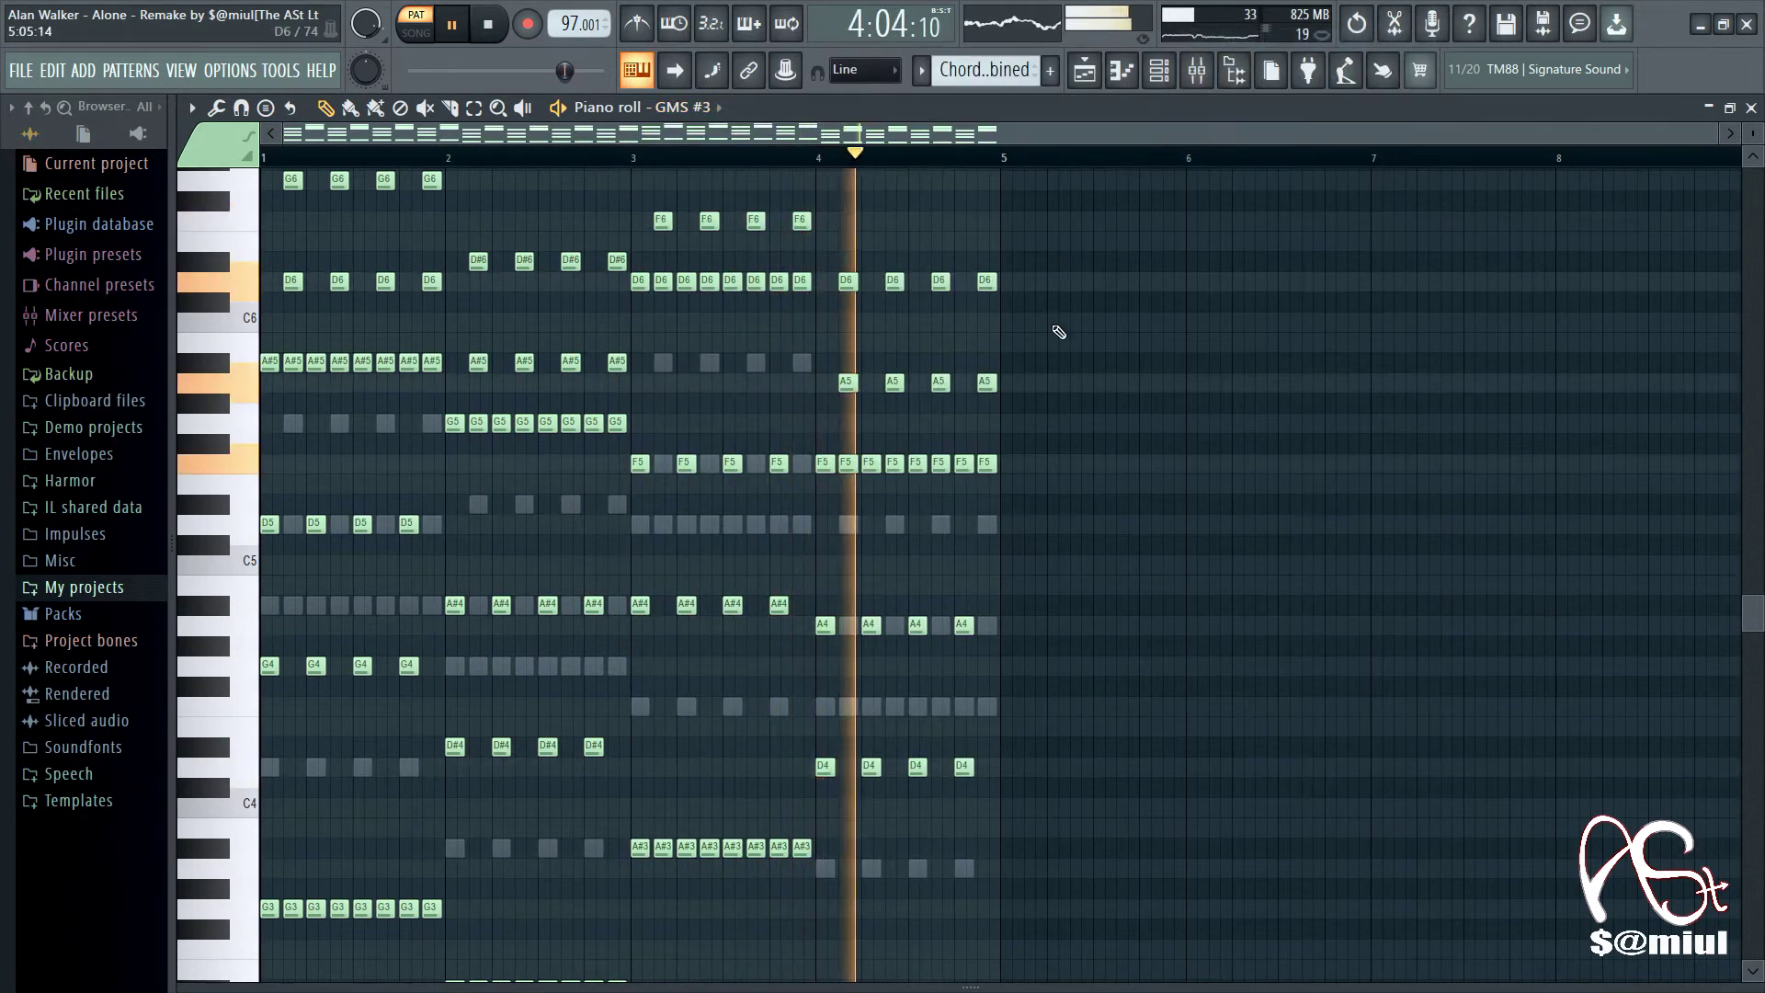
{"action": "scroll", "coordinate": [1062, 407], "scroll_direction": "down", "scroll_amount": 1}
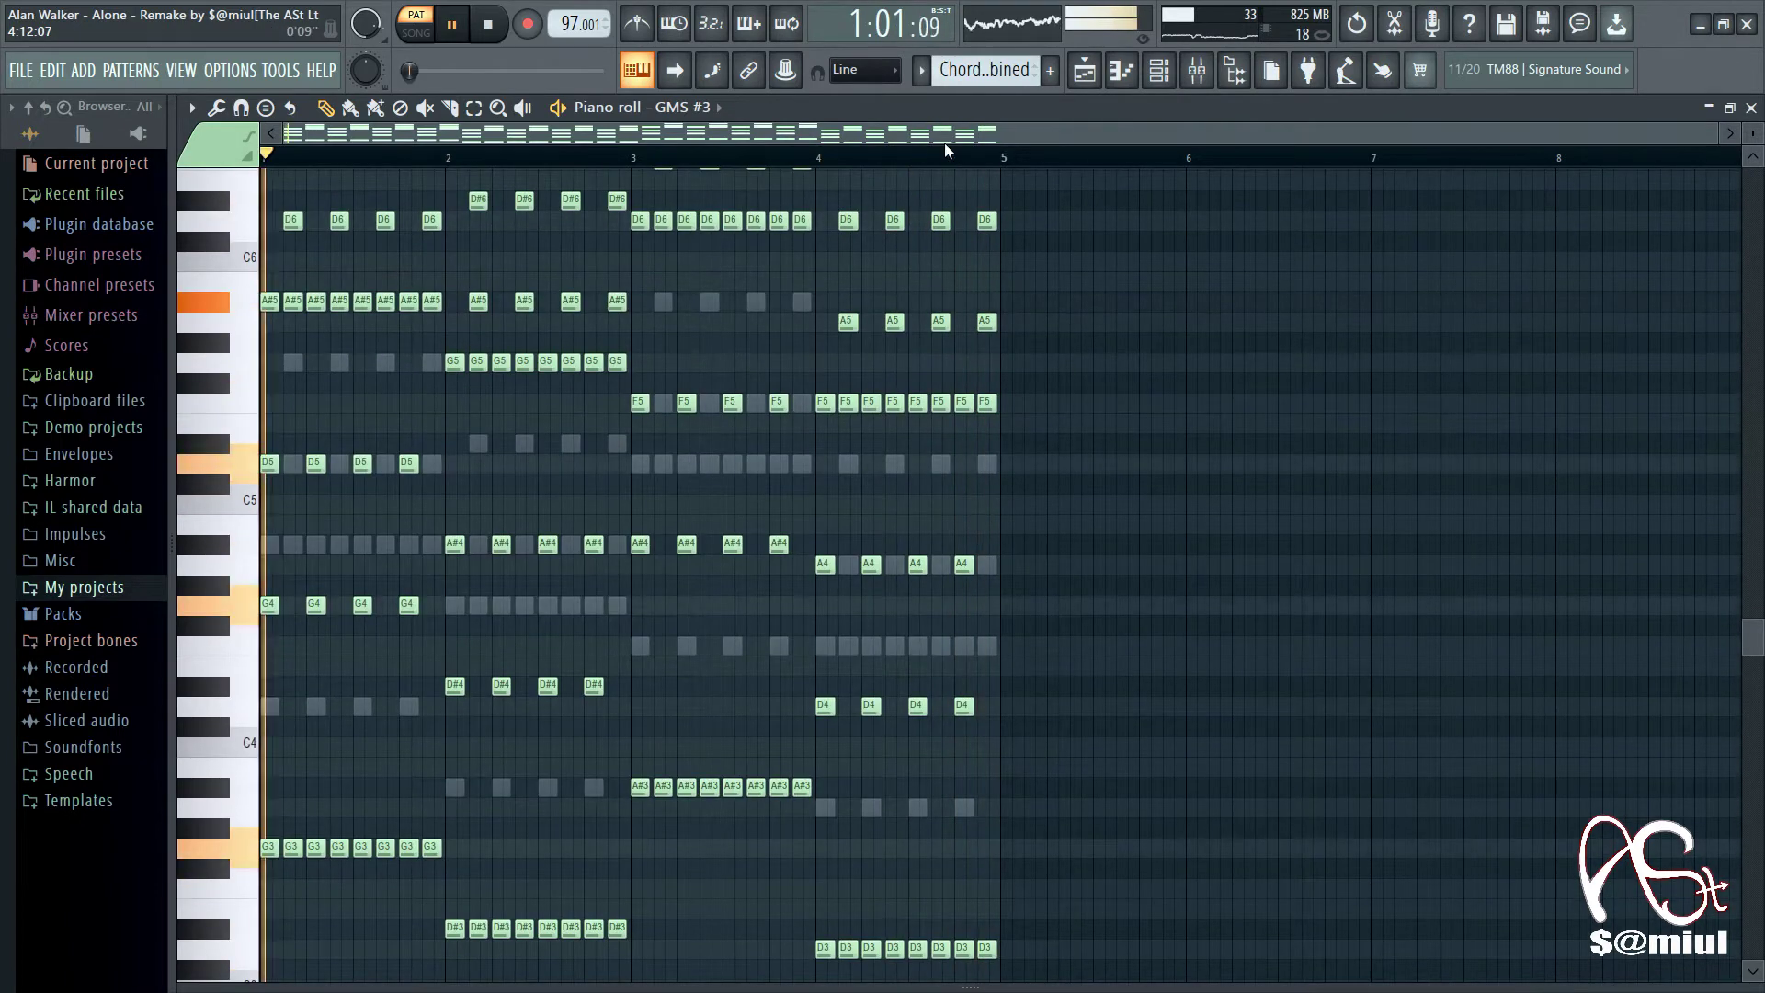
Step: Switch the piano roll to GMS #4 and examine its high and low chord notes during playback
{"action": "left_click", "coordinate": [696, 108]}
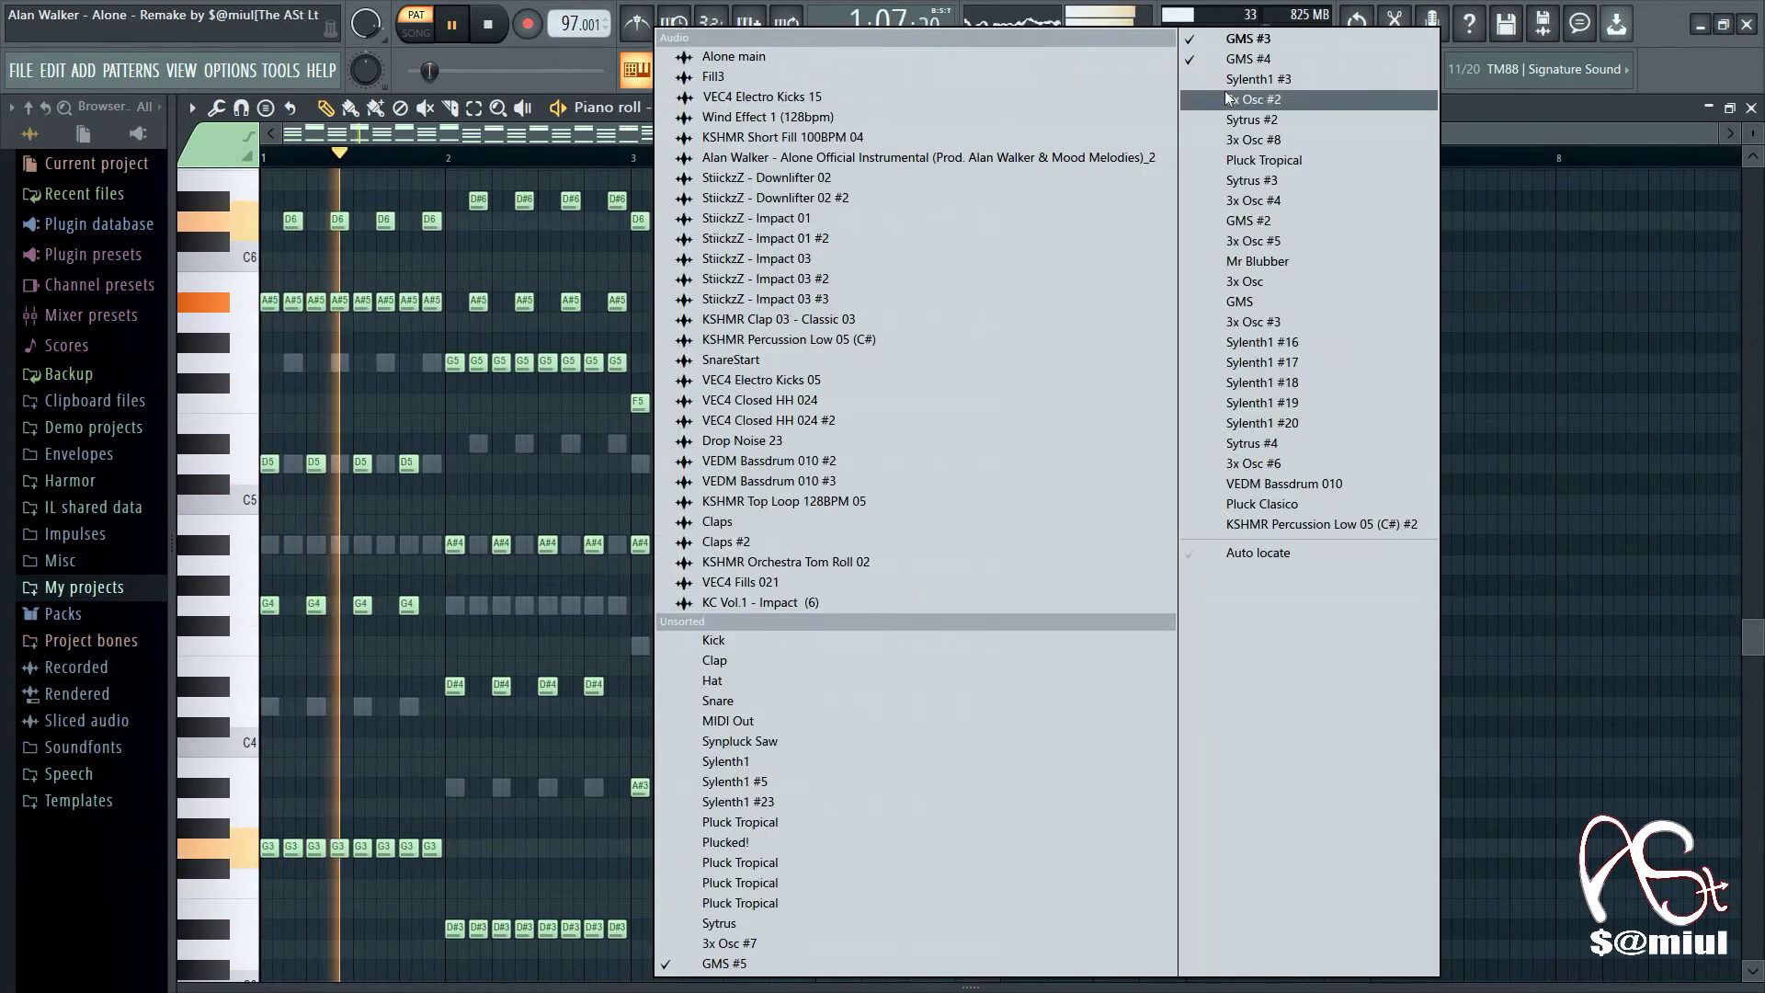
{"action": "left_click", "coordinate": [1279, 62]}
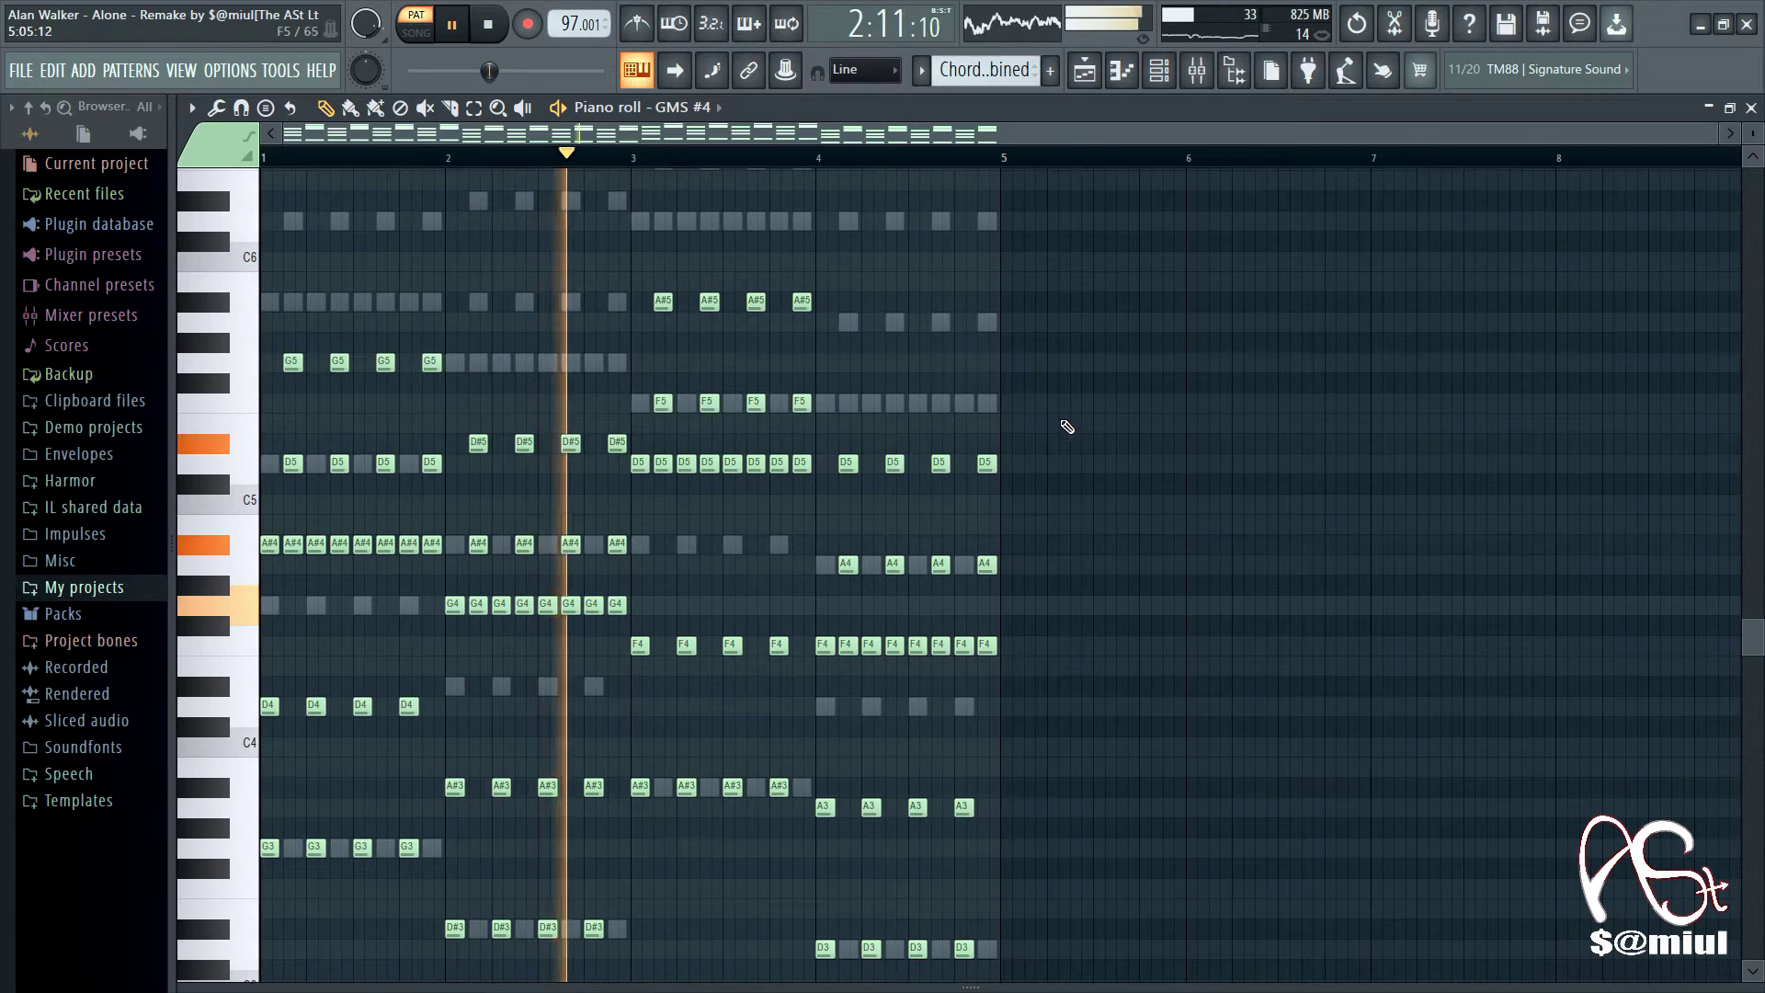
{"action": "scroll", "coordinate": [1092, 486], "scroll_direction": "down", "scroll_amount": 1}
{"action": "scroll", "coordinate": [1093, 485], "scroll_direction": "down", "scroll_amount": 7}
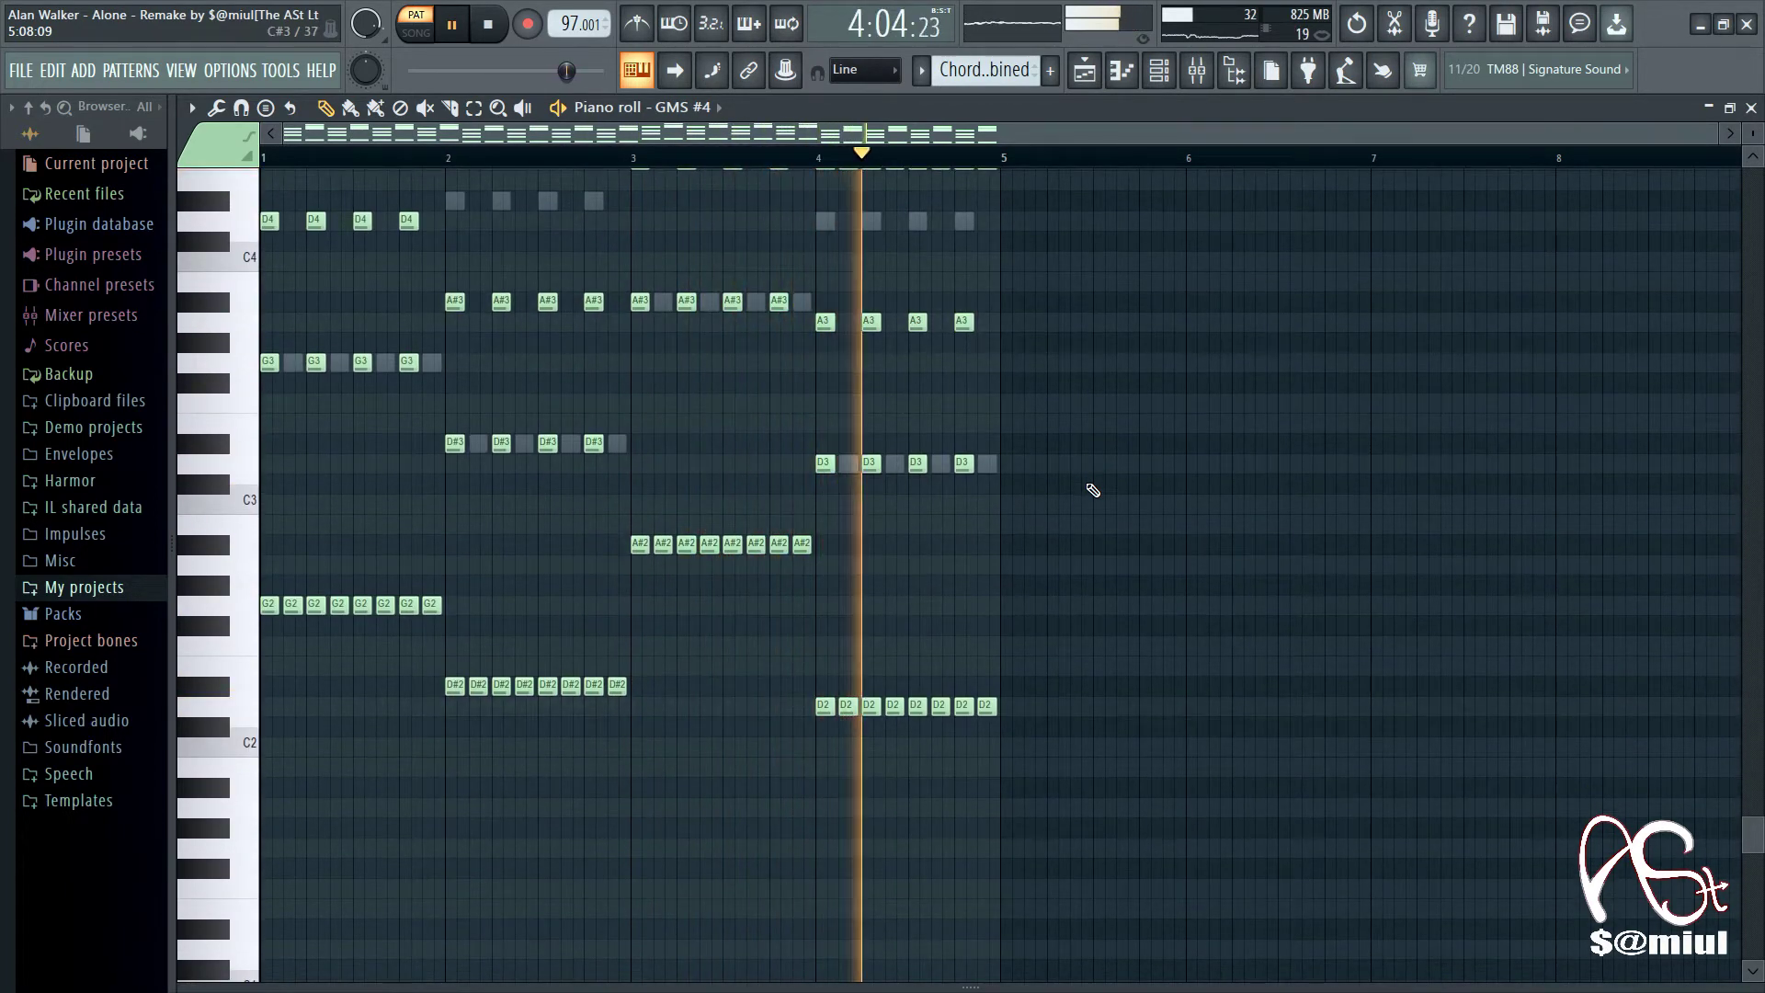
{"action": "scroll", "coordinate": [1092, 490], "scroll_direction": "up", "scroll_amount": 6}
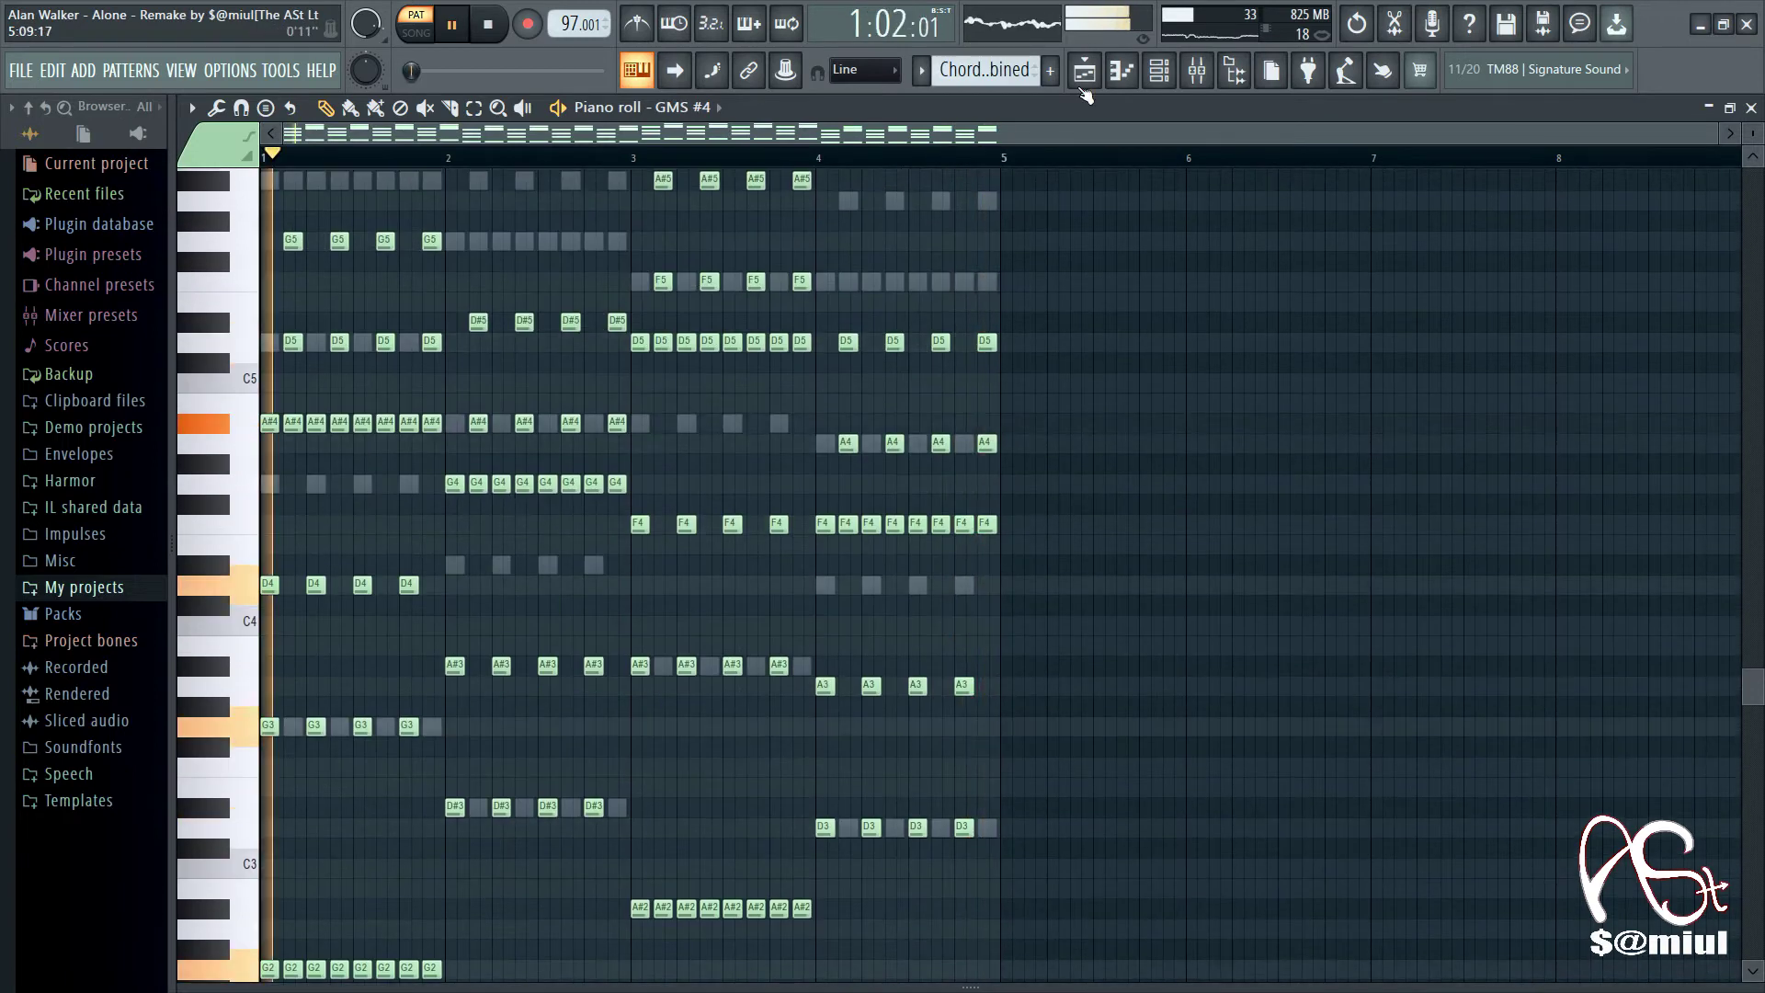
Step: Find the GMS #5 channel in the channel rack and inspect its synth settings
{"action": "left_click", "coordinate": [1159, 70]}
{"action": "scroll", "coordinate": [951, 598], "scroll_direction": "down", "scroll_amount": 4}
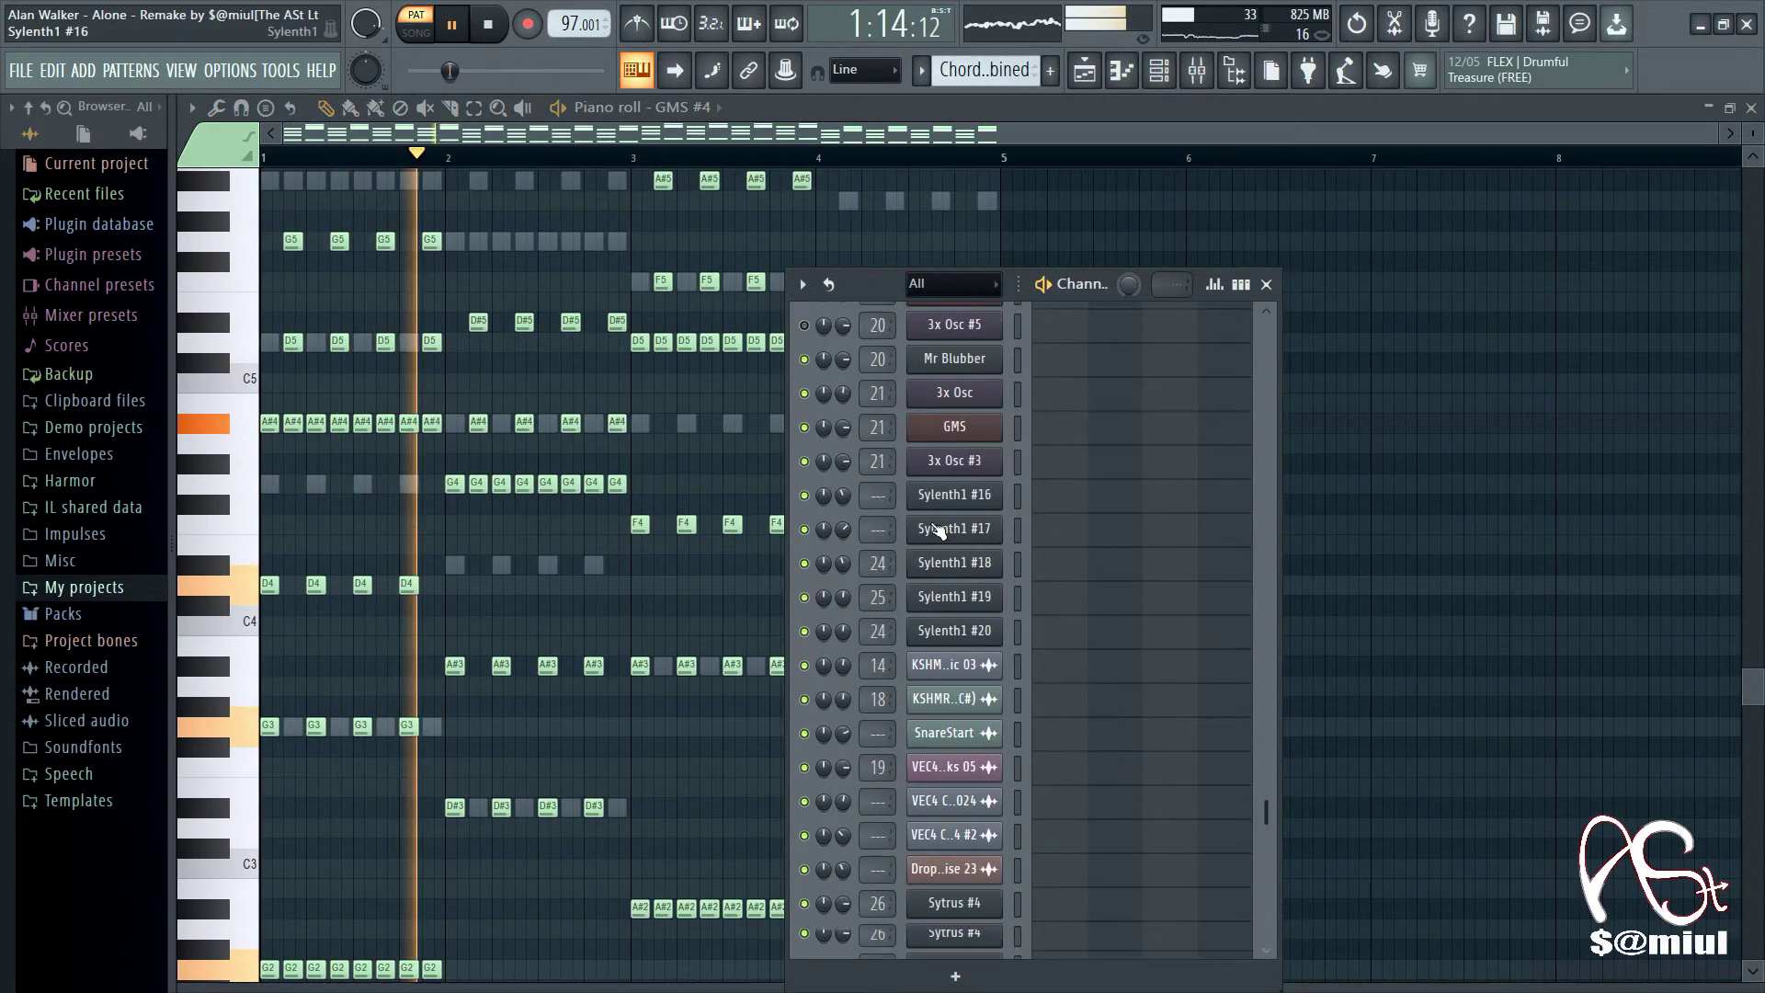
{"action": "left_click", "coordinate": [952, 570], "text": "shift"}
{"action": "scroll", "coordinate": [952, 579], "scroll_direction": "down", "scroll_amount": 1}
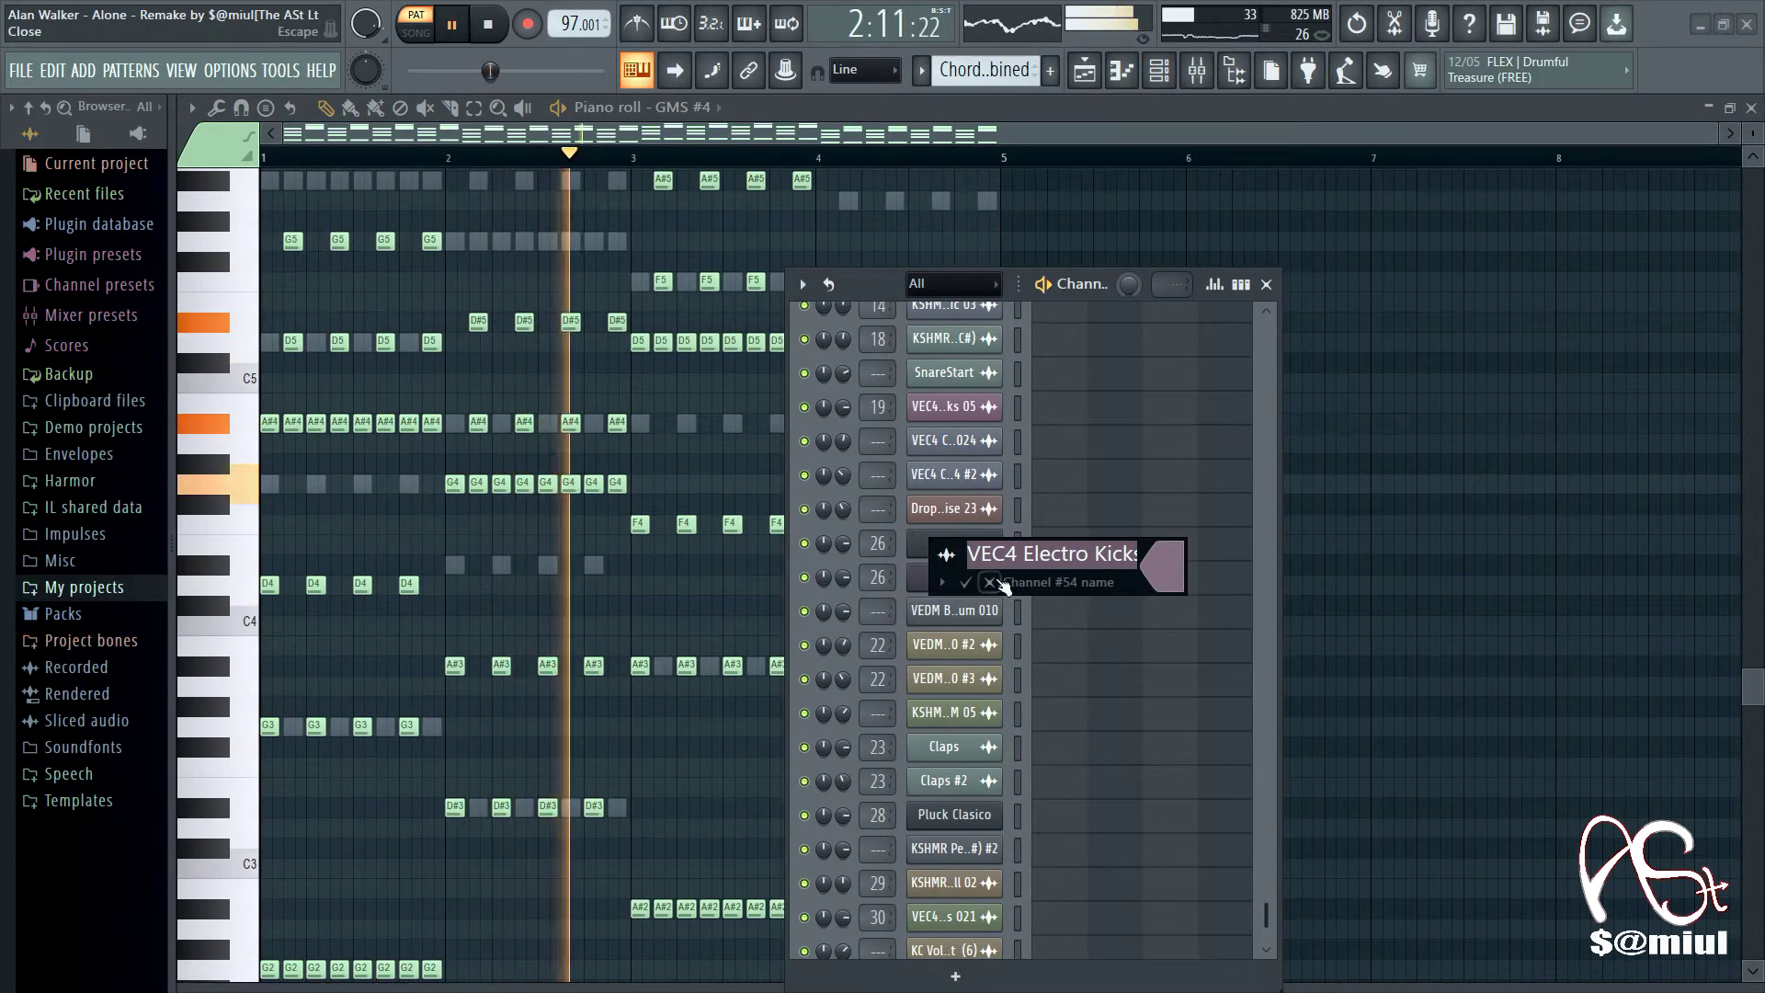
{"action": "key", "text": "Escape"}
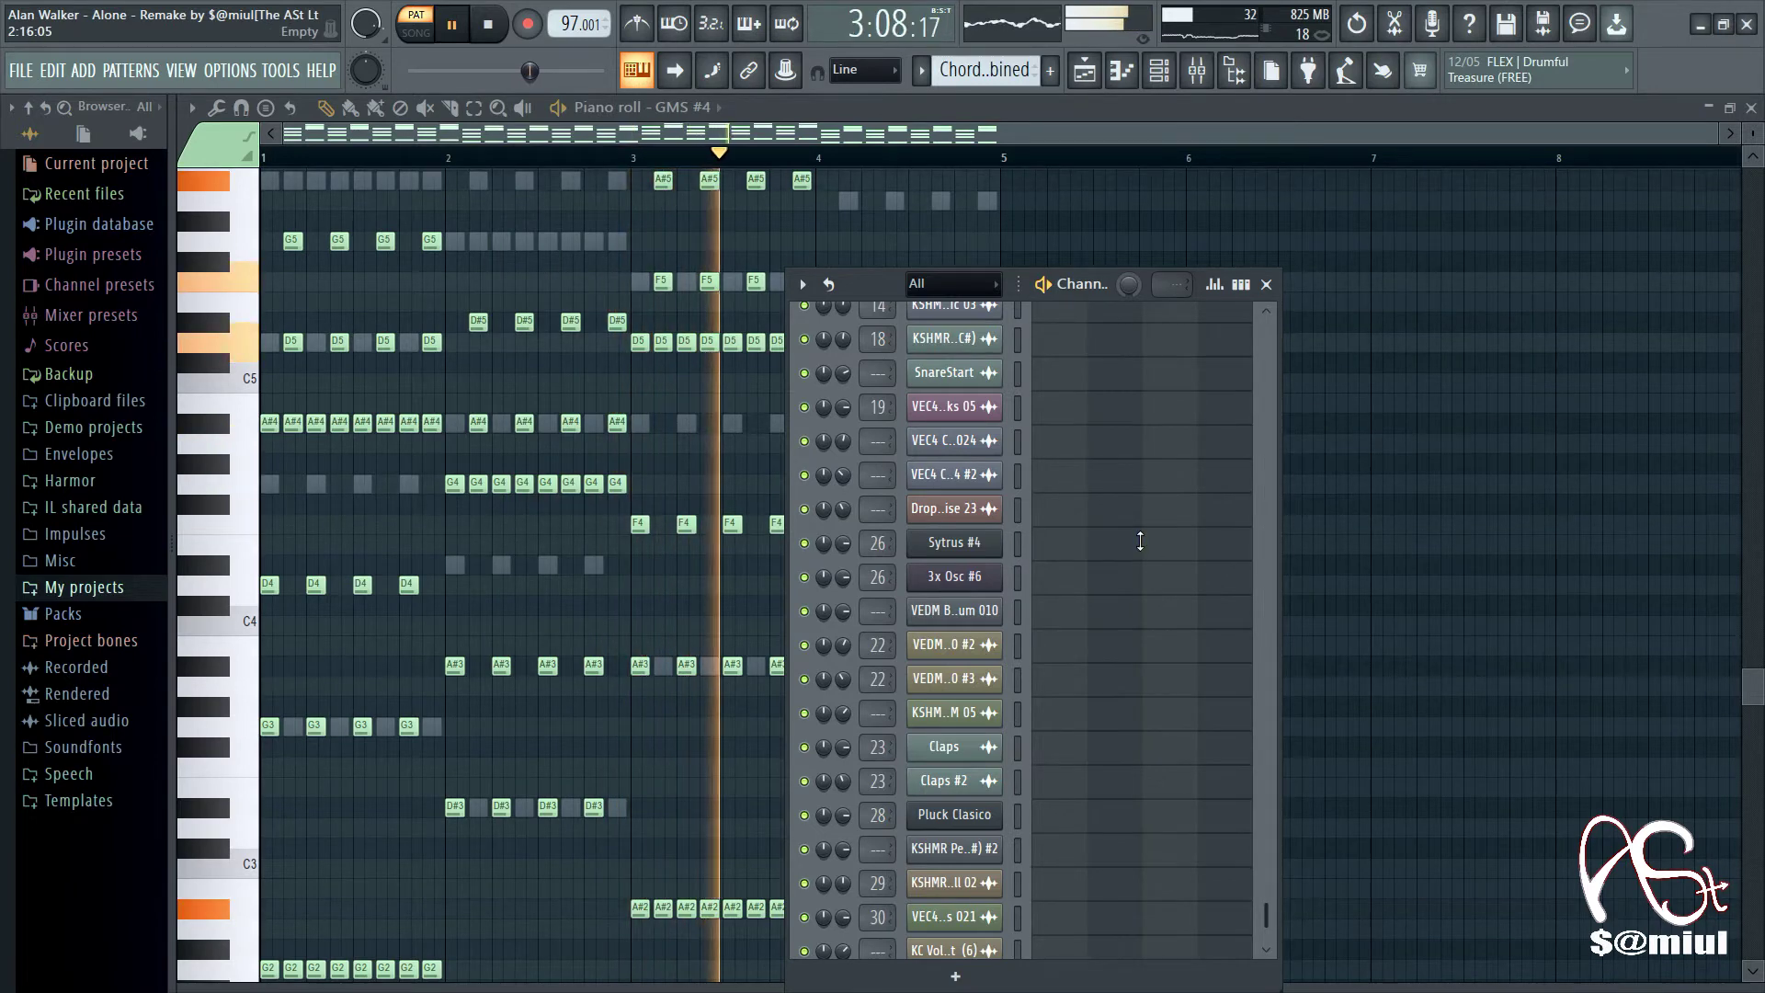
{"action": "scroll", "coordinate": [1140, 540], "scroll_direction": "up", "scroll_amount": 13}
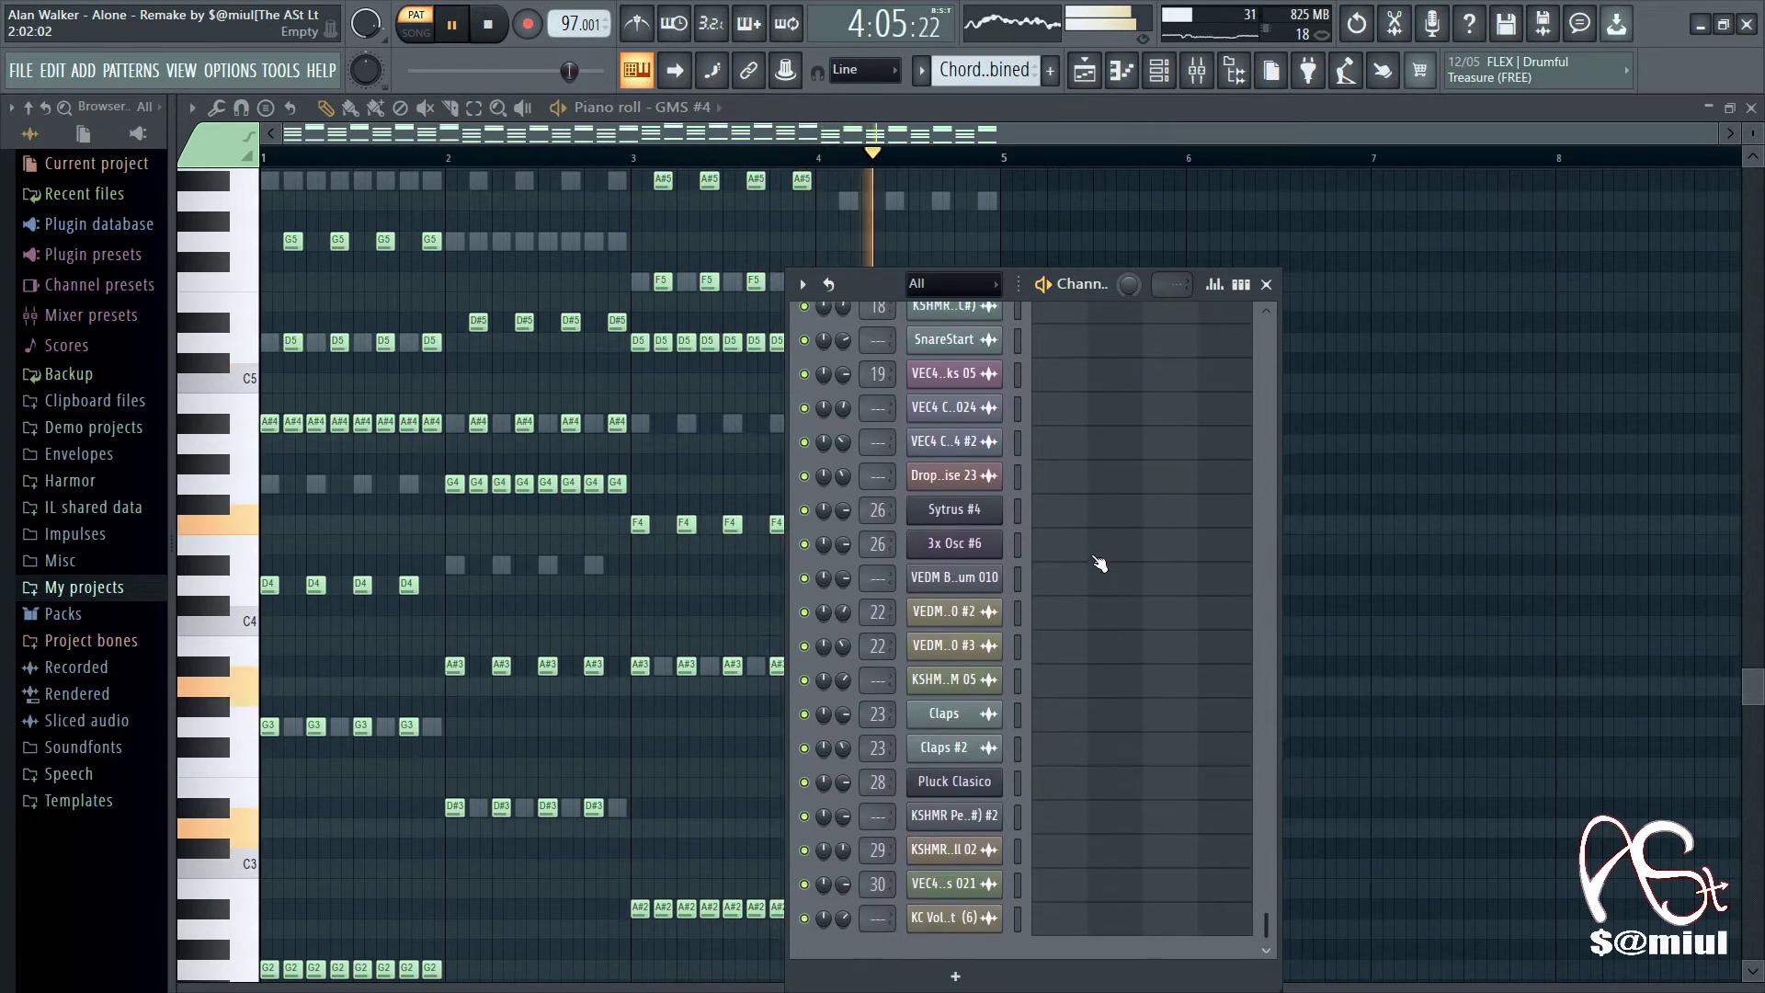
{"action": "scroll", "coordinate": [1108, 557], "scroll_direction": "up", "scroll_amount": 10}
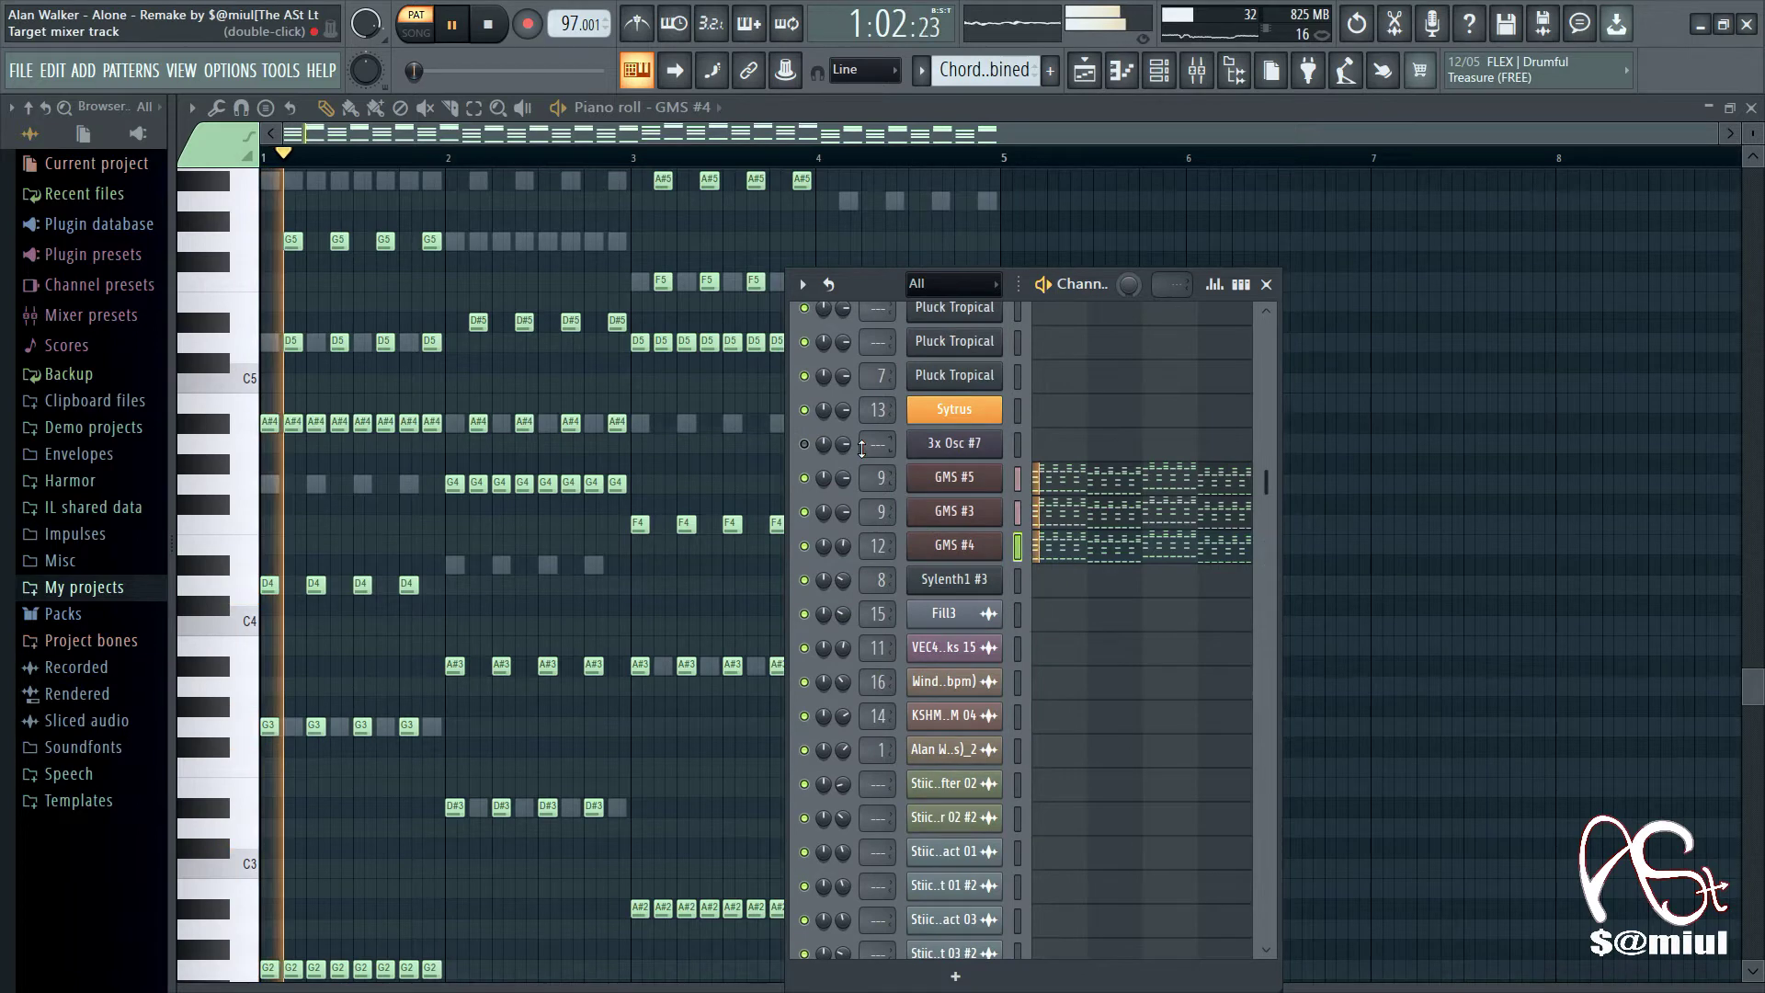
{"action": "left_click", "coordinate": [956, 480]}
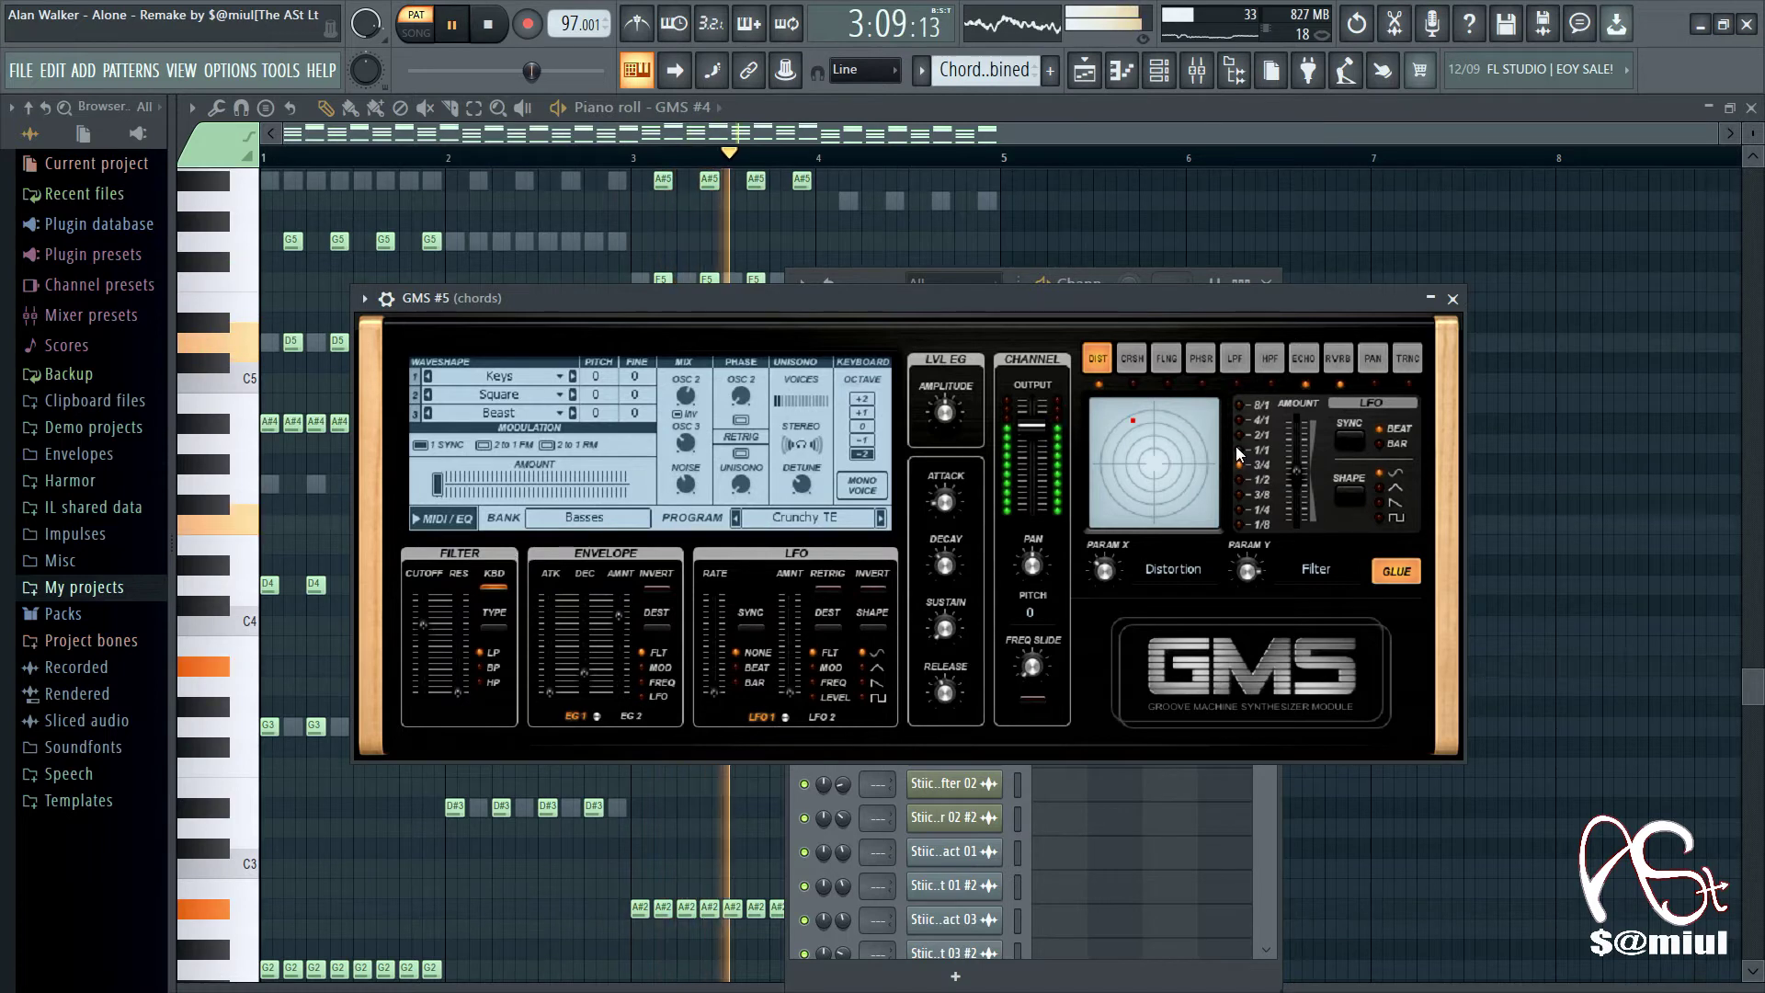
{"action": "left_click", "coordinate": [1453, 298]}
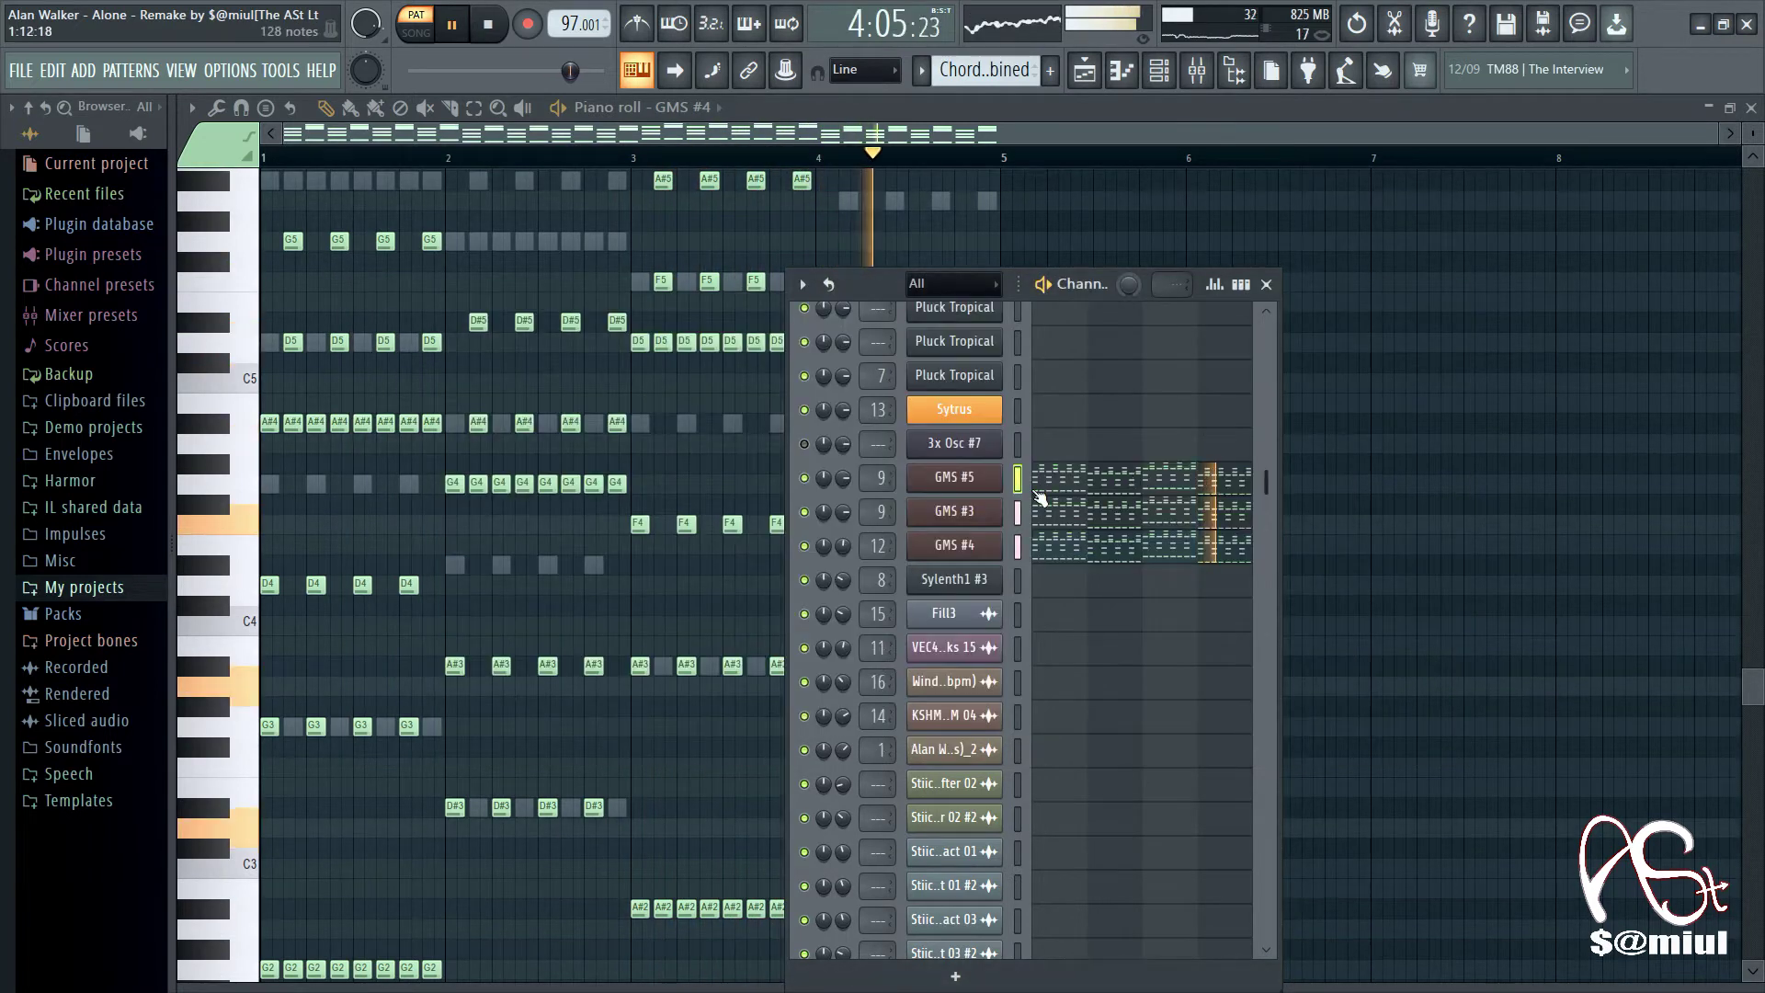
Step: Inspect the GMS #3 and GMS #4 synth settings, then close the channel rack
{"action": "left_click", "coordinate": [984, 516]}
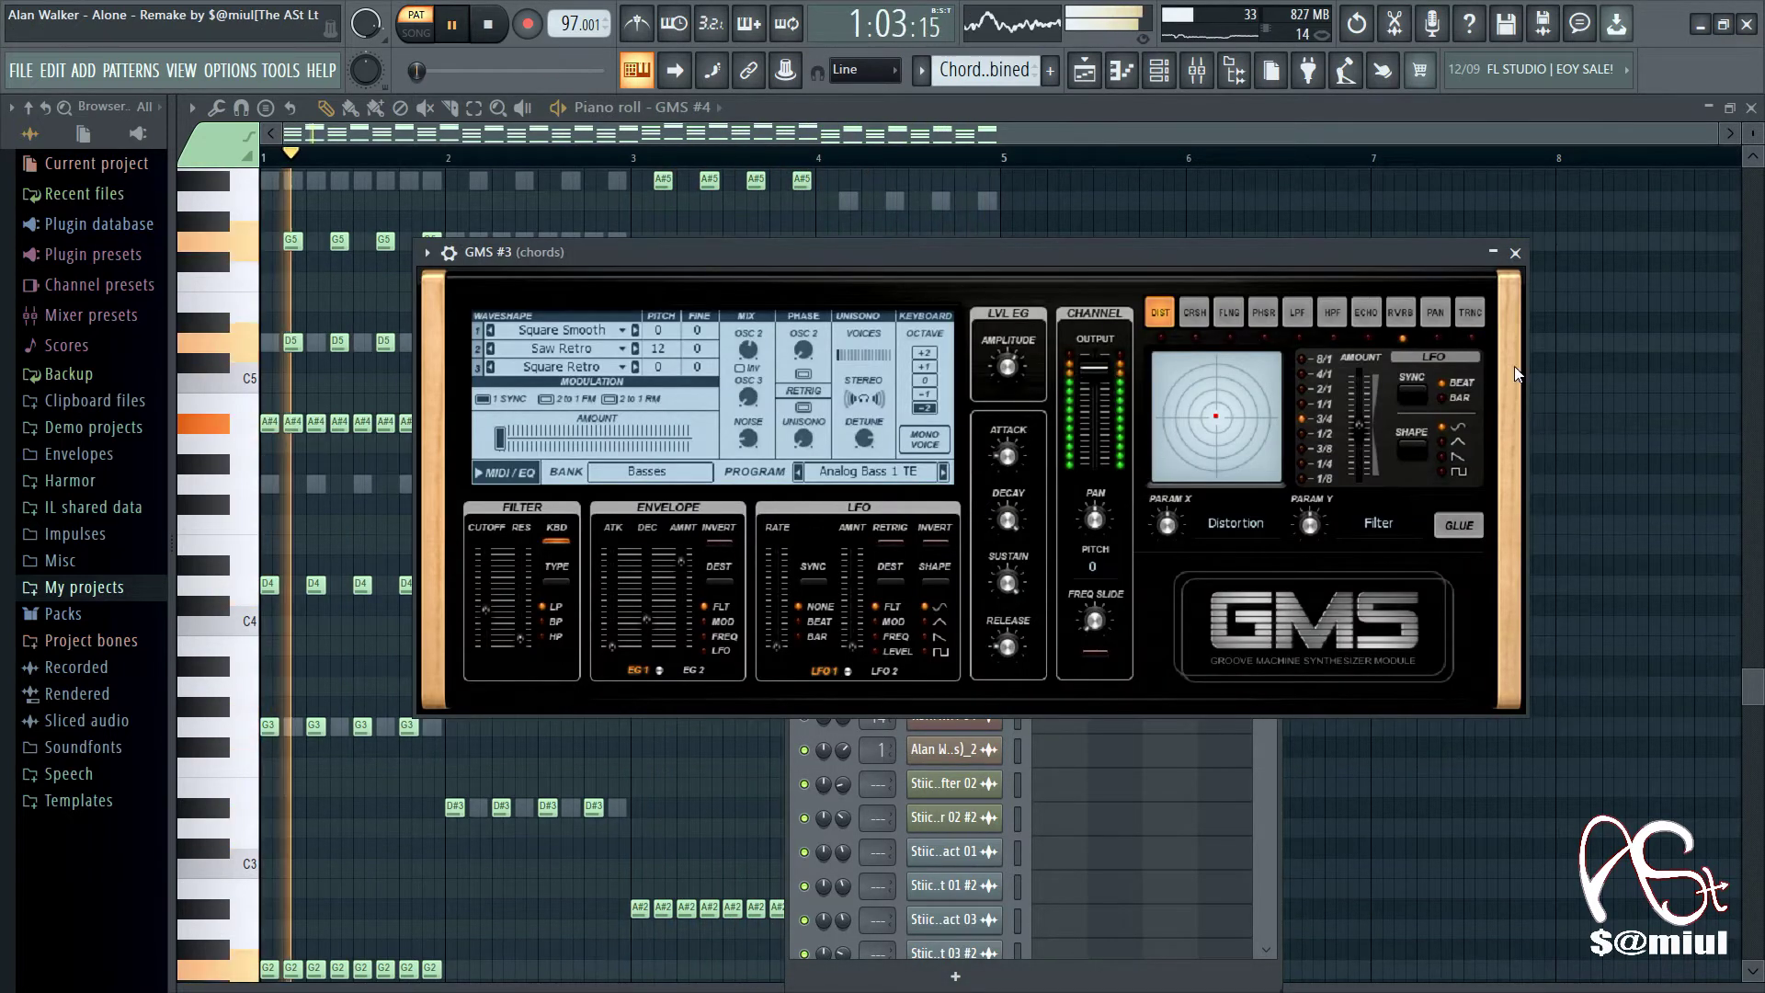
{"action": "left_click", "coordinate": [1515, 252]}
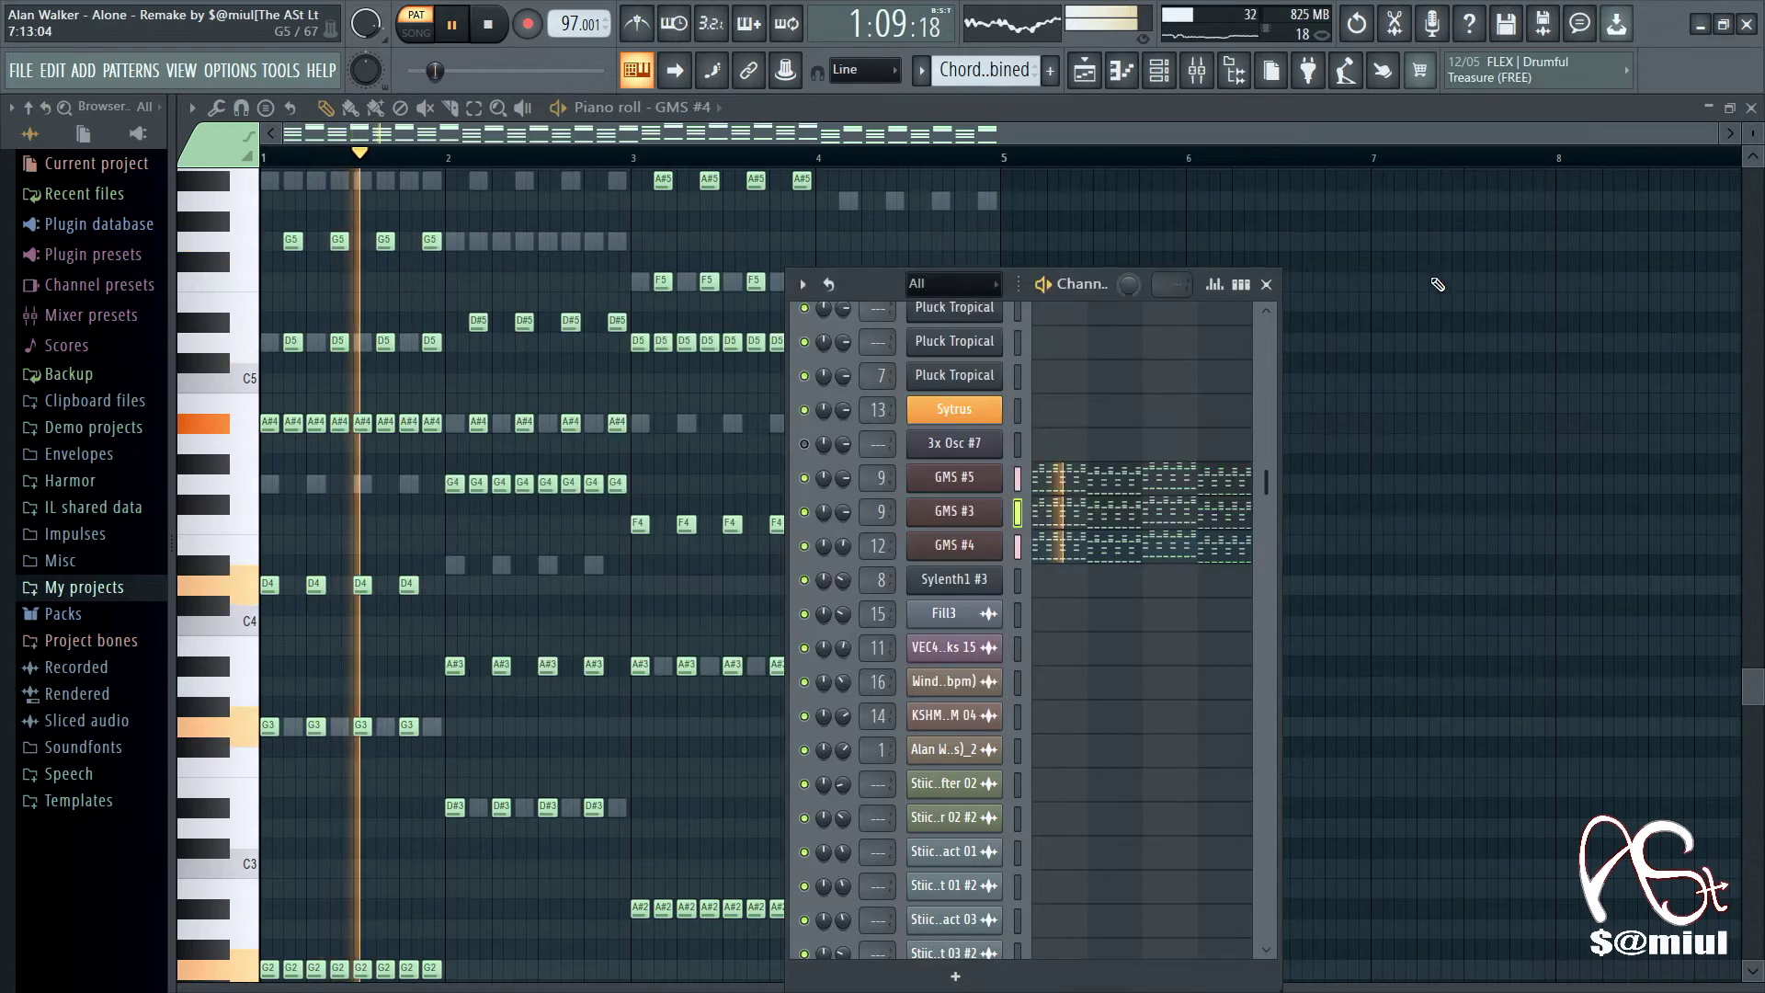
{"action": "left_click", "coordinate": [953, 548]}
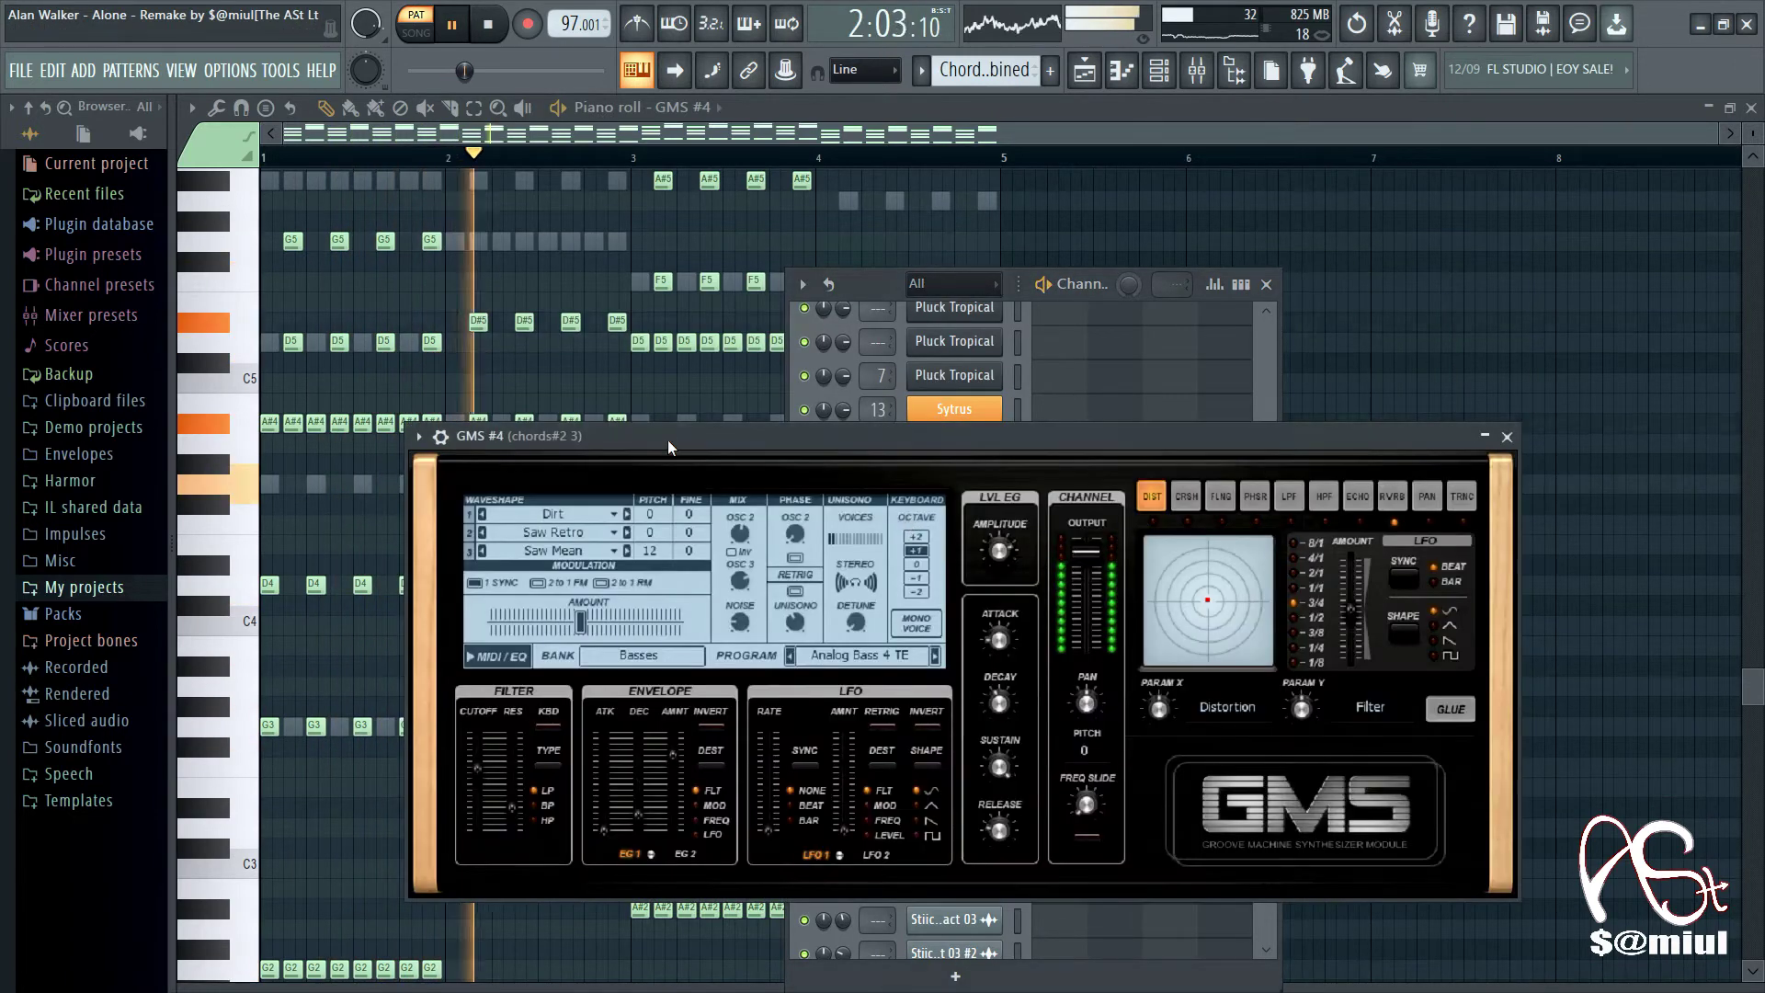
{"action": "left_click", "coordinate": [1507, 438]}
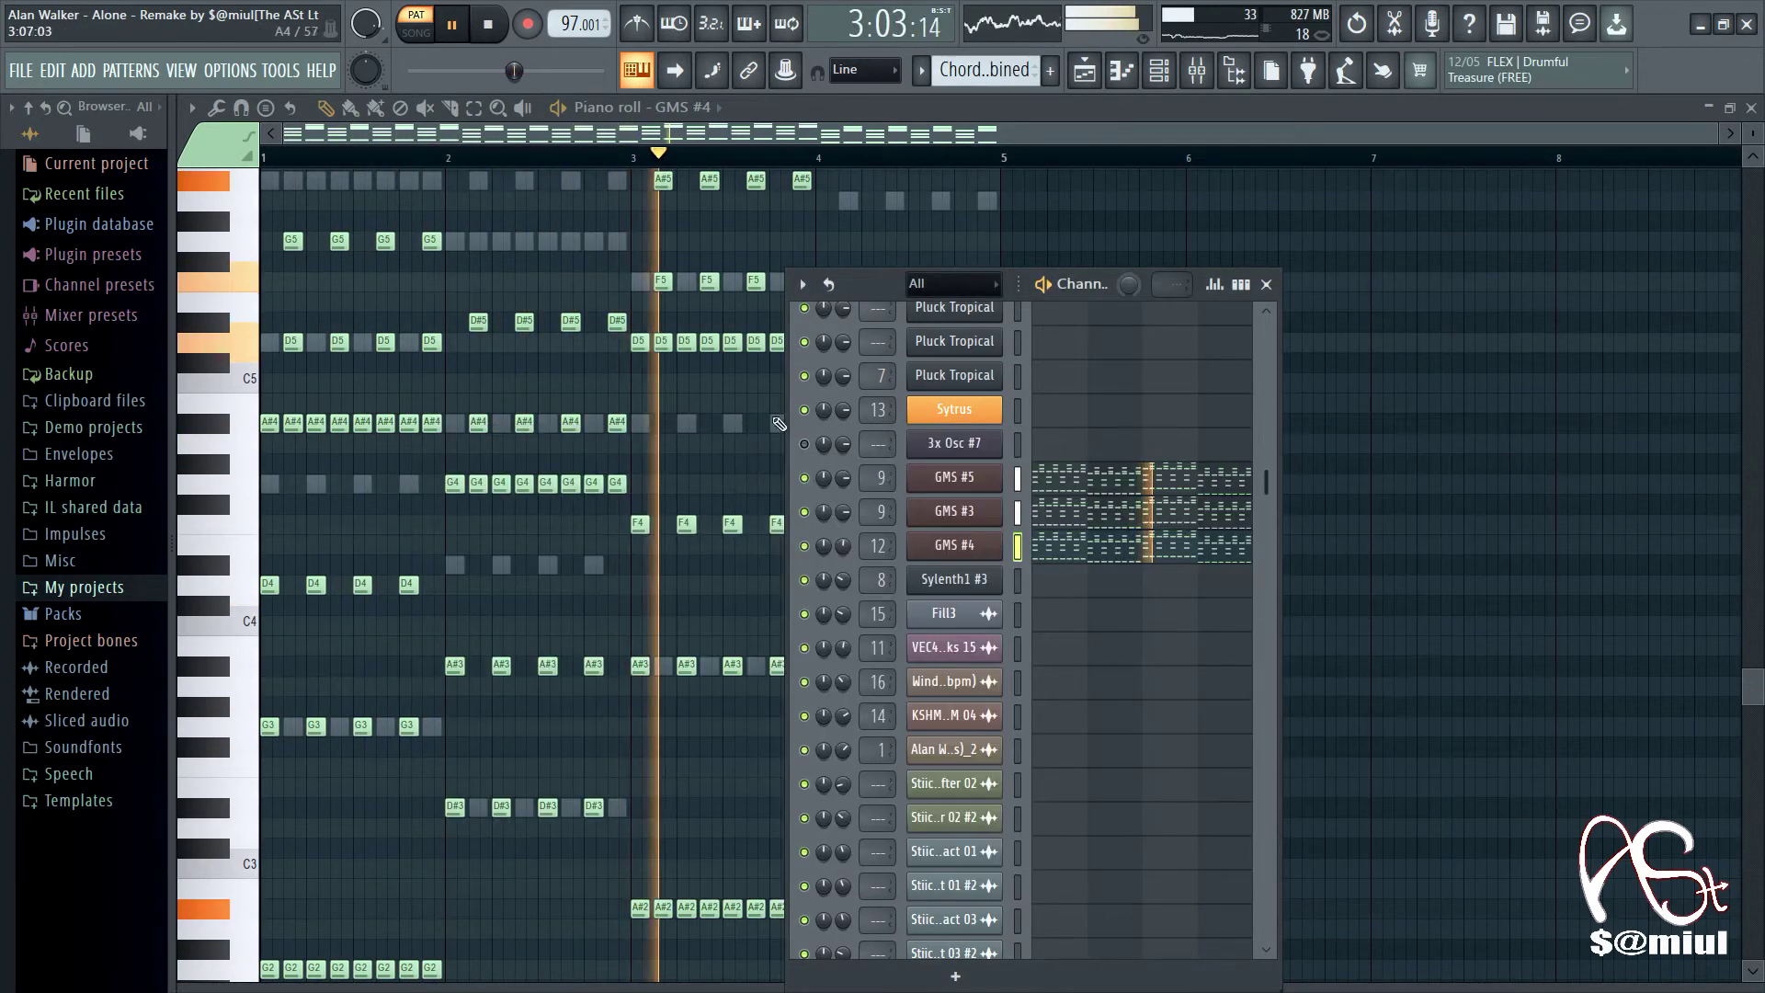
{"action": "left_click", "coordinate": [1268, 284]}
Step: Return to the playlist, open the pluck pattern in the piano roll and play it
{"action": "key", "text": "F5"}
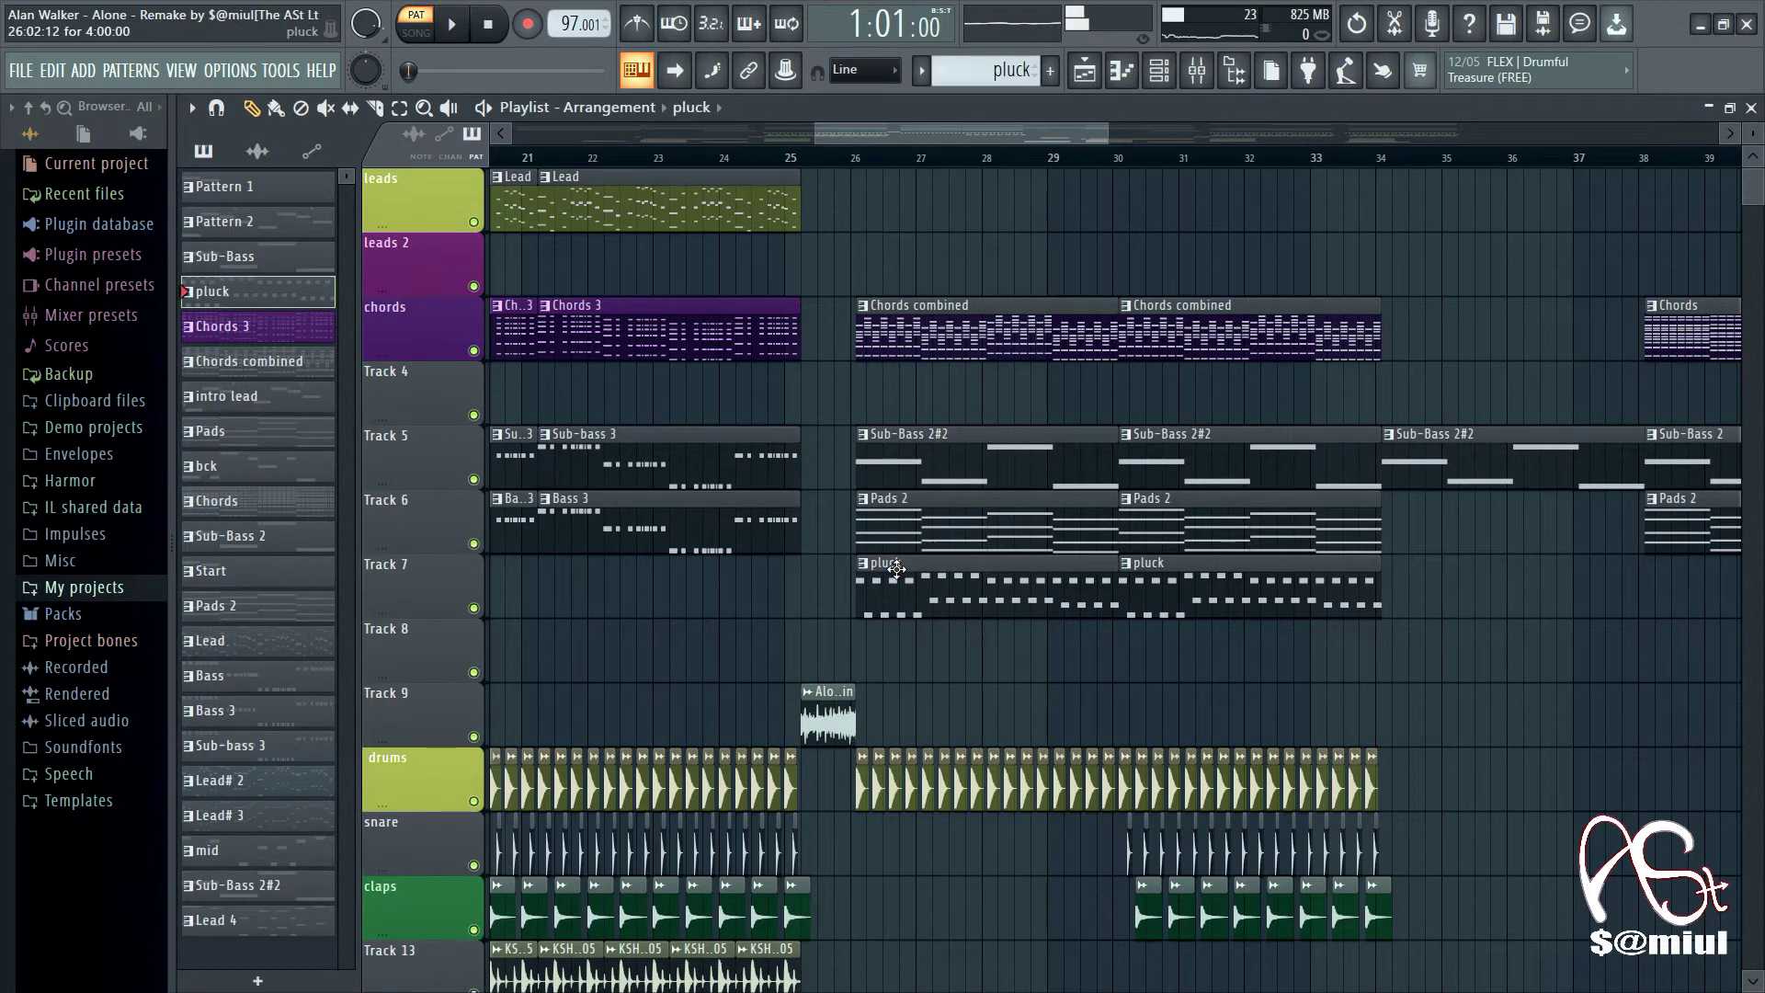
{"action": "double_click", "coordinate": [896, 569]}
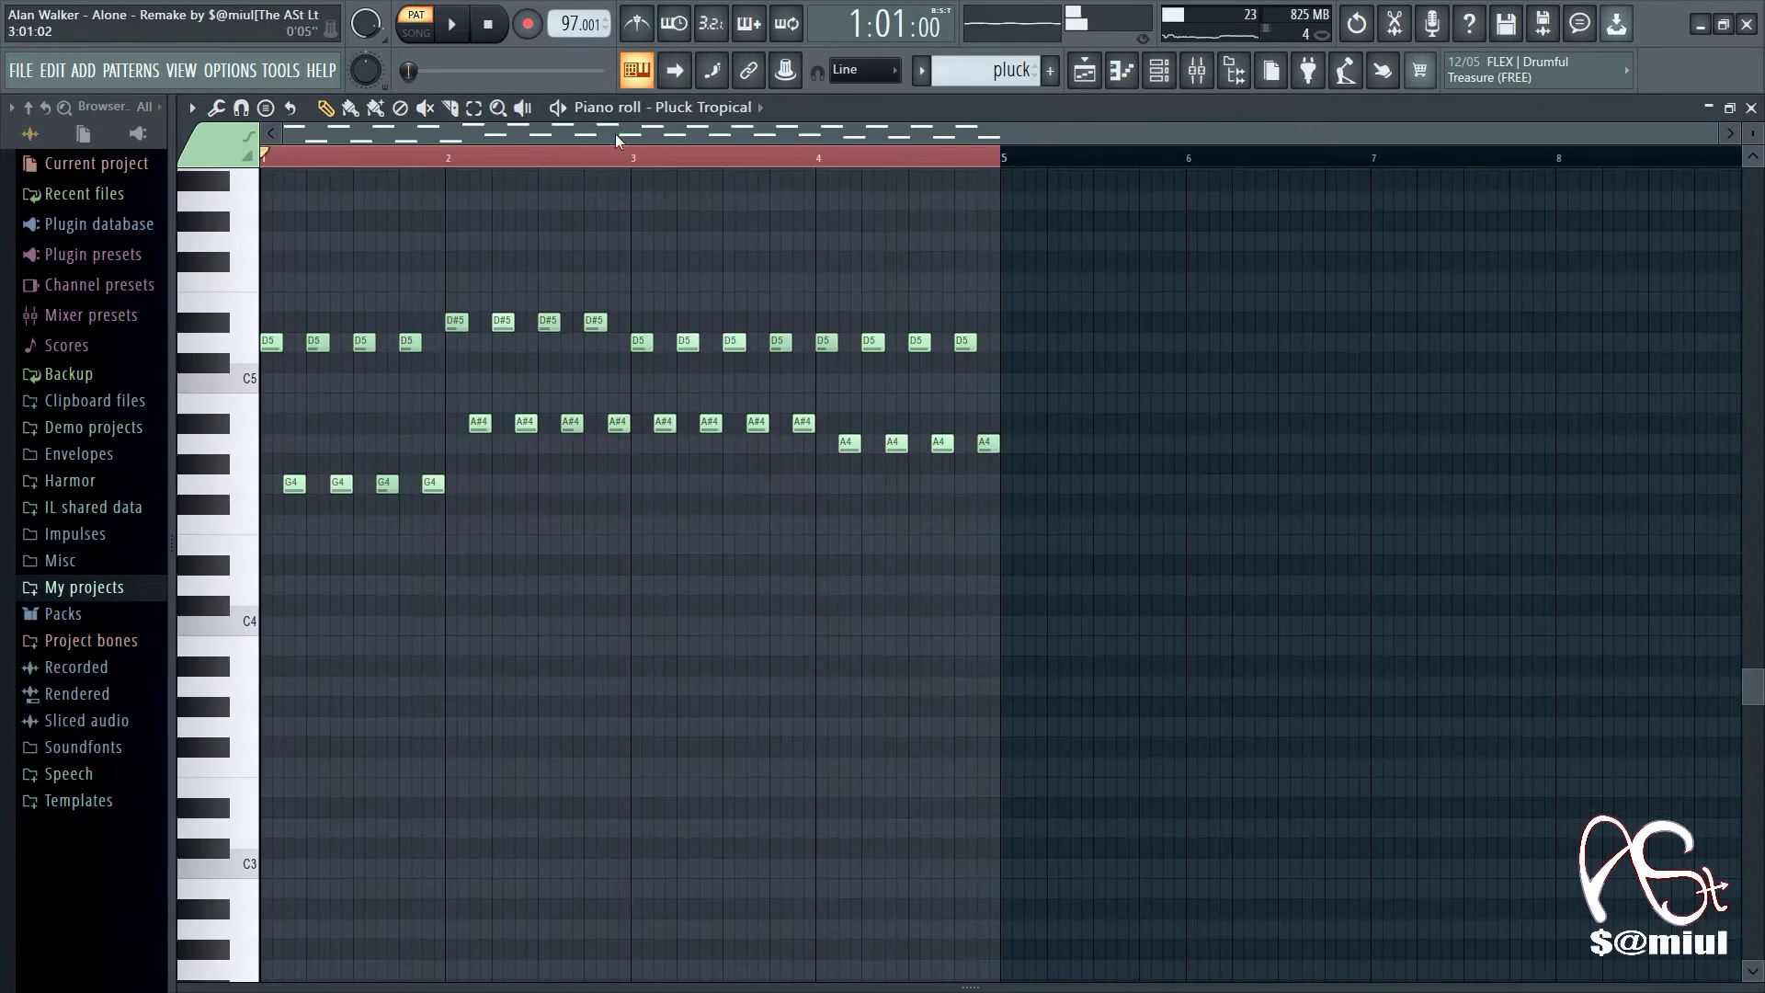
{"action": "scroll", "coordinate": [618, 246], "scroll_direction": "up", "scroll_amount": 3}
{"action": "key", "text": "space"}
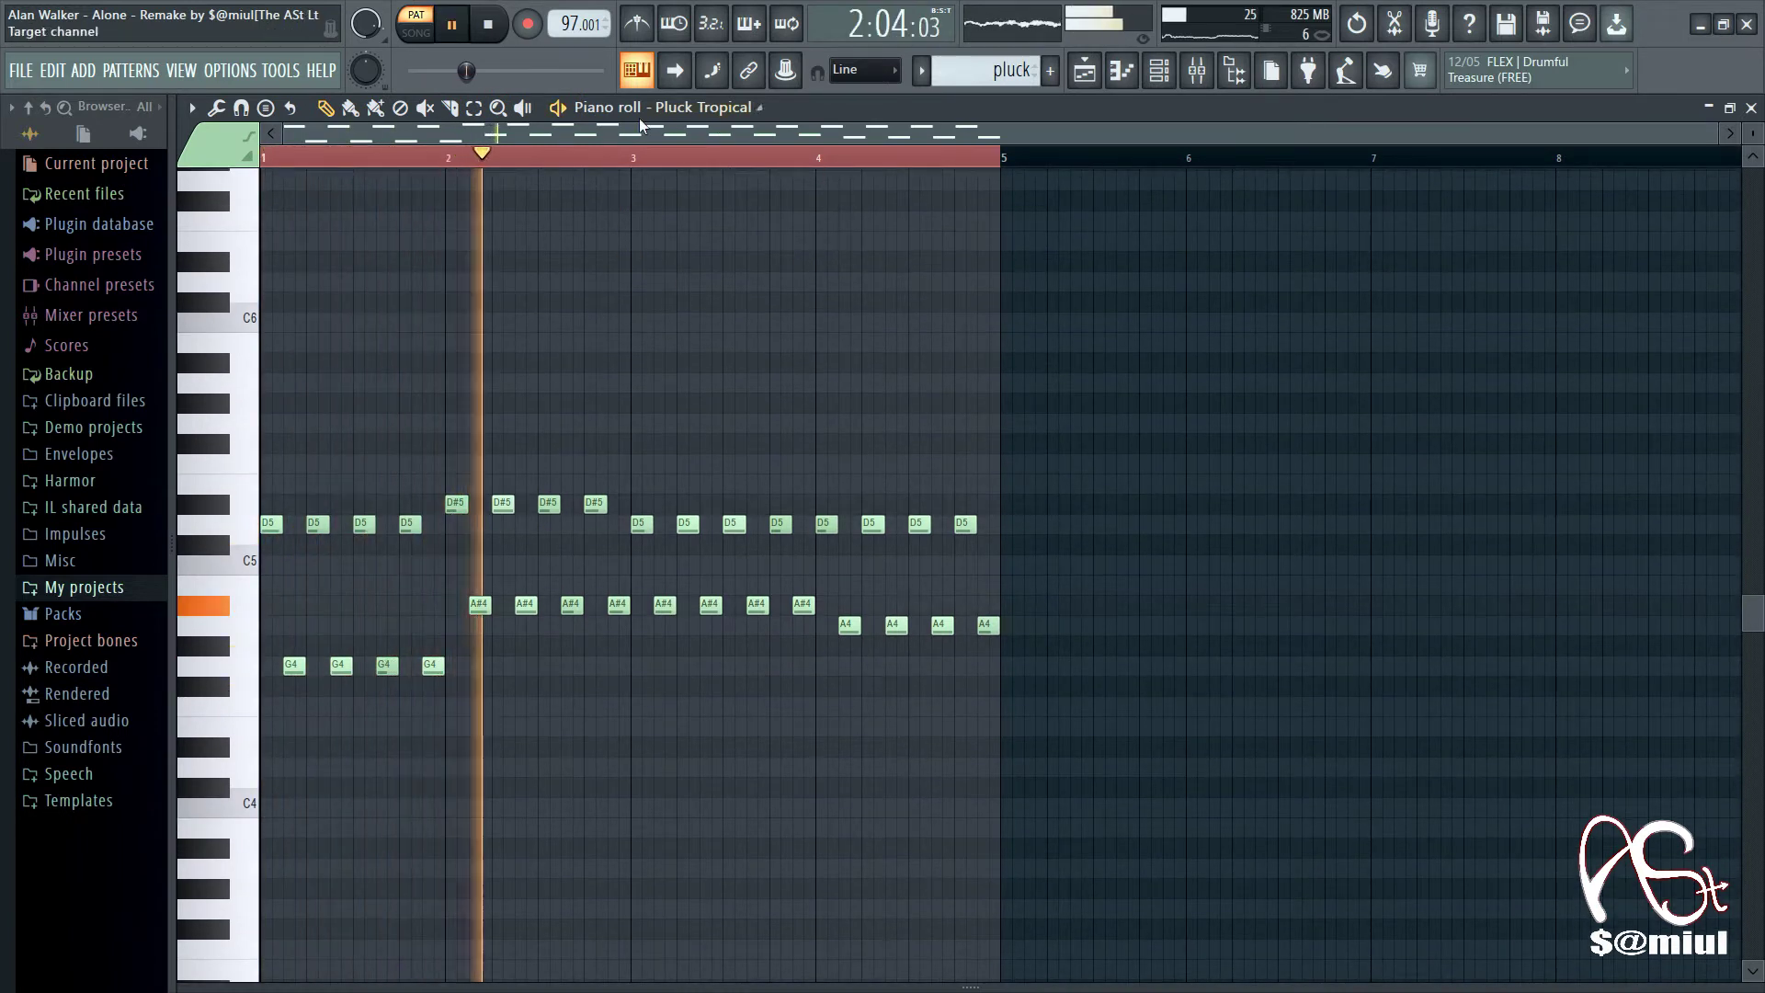
Step: Open the channel rack and inspect the settings of the Pluck Tropical instrument routed to mixer track 6
{"action": "left_click", "coordinate": [1162, 73]}
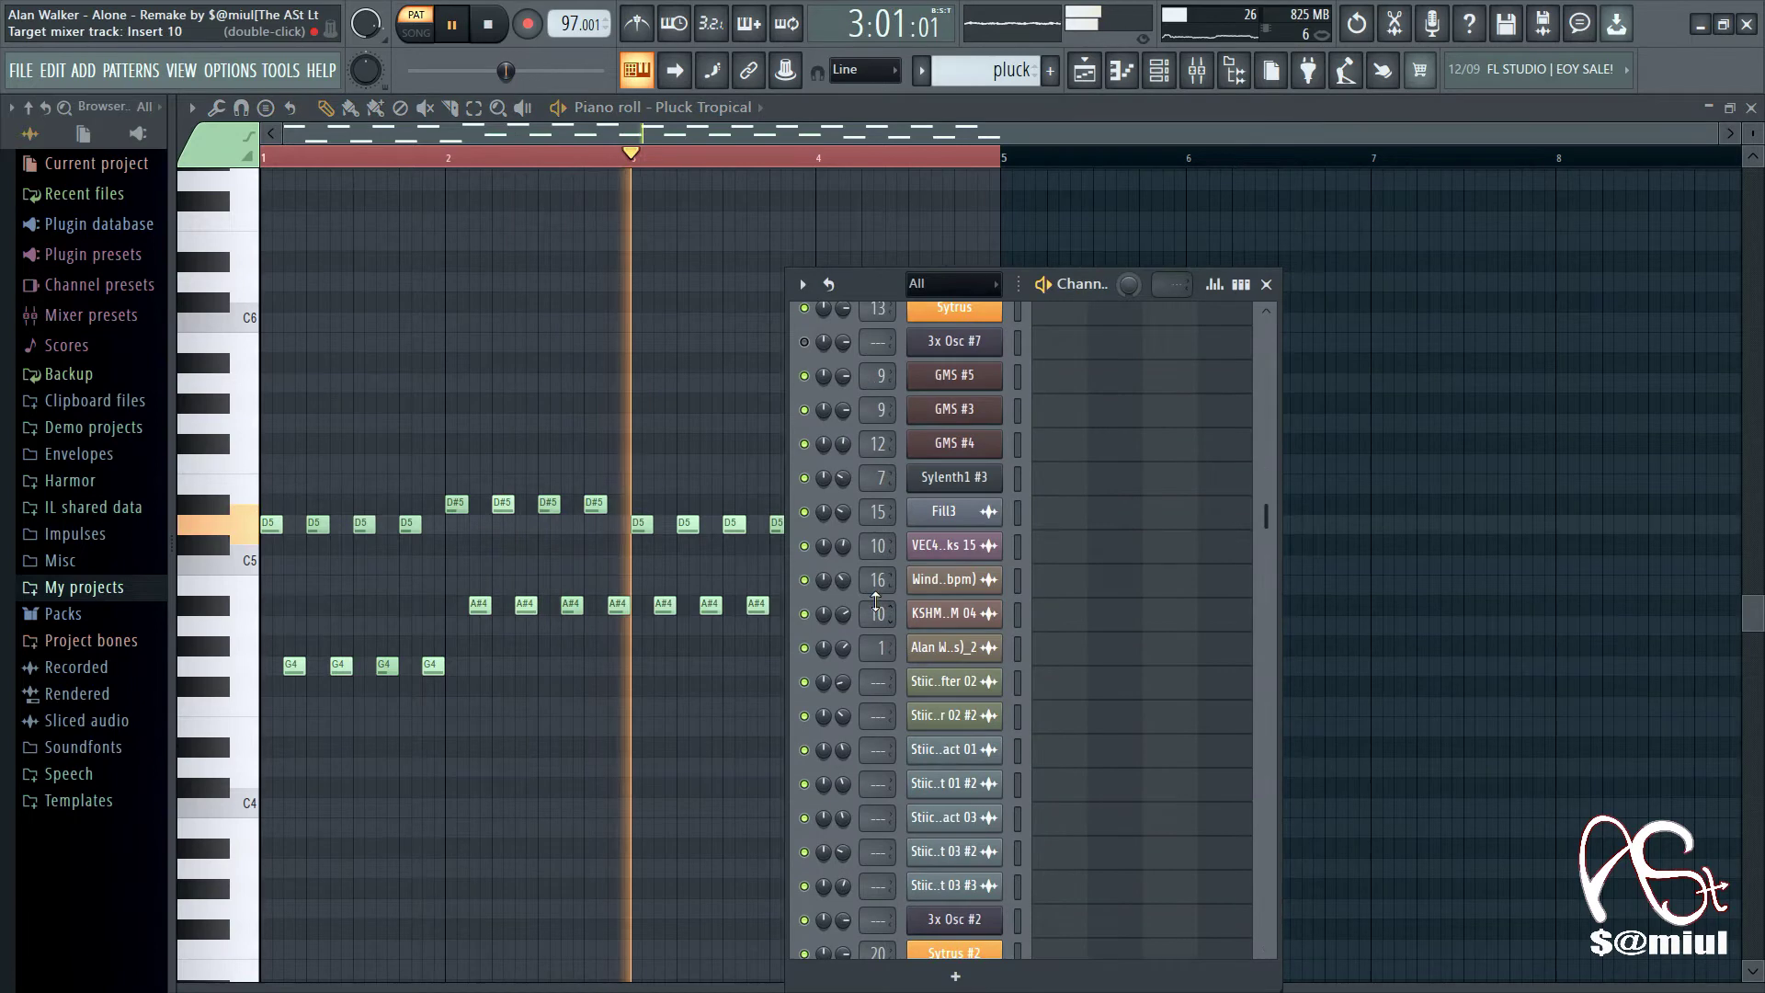
{"action": "scroll", "coordinate": [954, 397], "scroll_direction": "up", "scroll_amount": 3}
{"action": "left_click", "coordinate": [954, 342]}
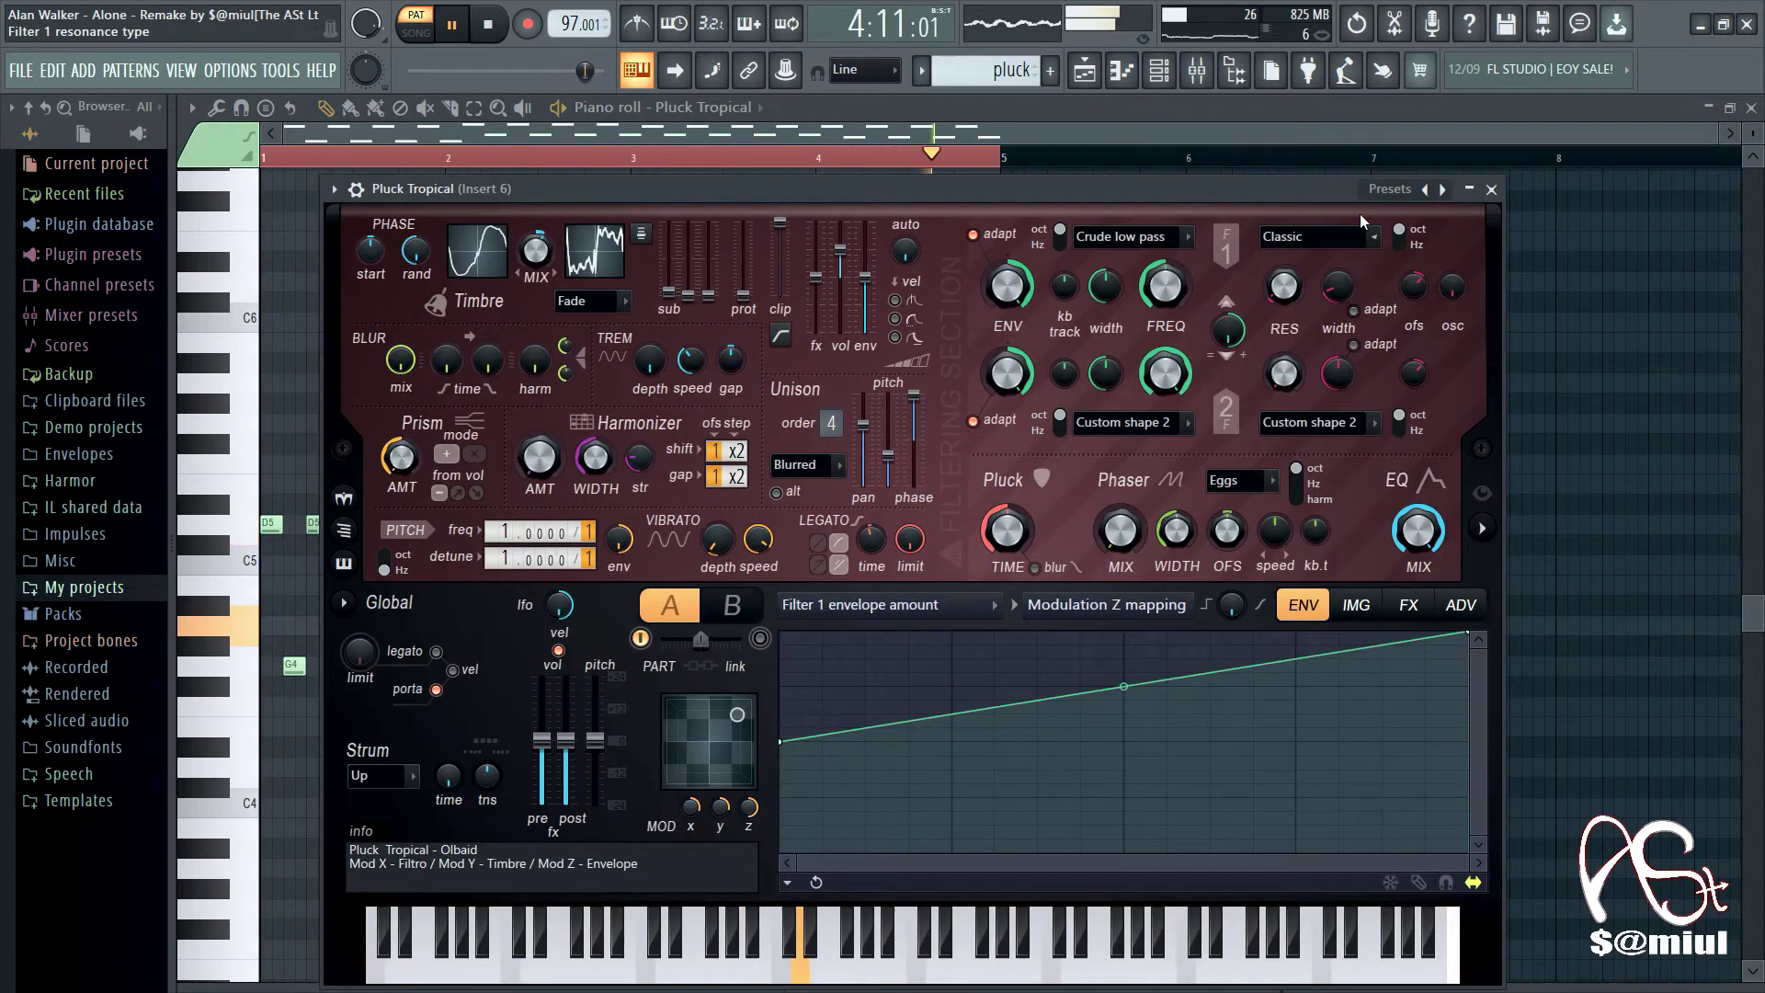
{"action": "left_click", "coordinate": [1492, 189]}
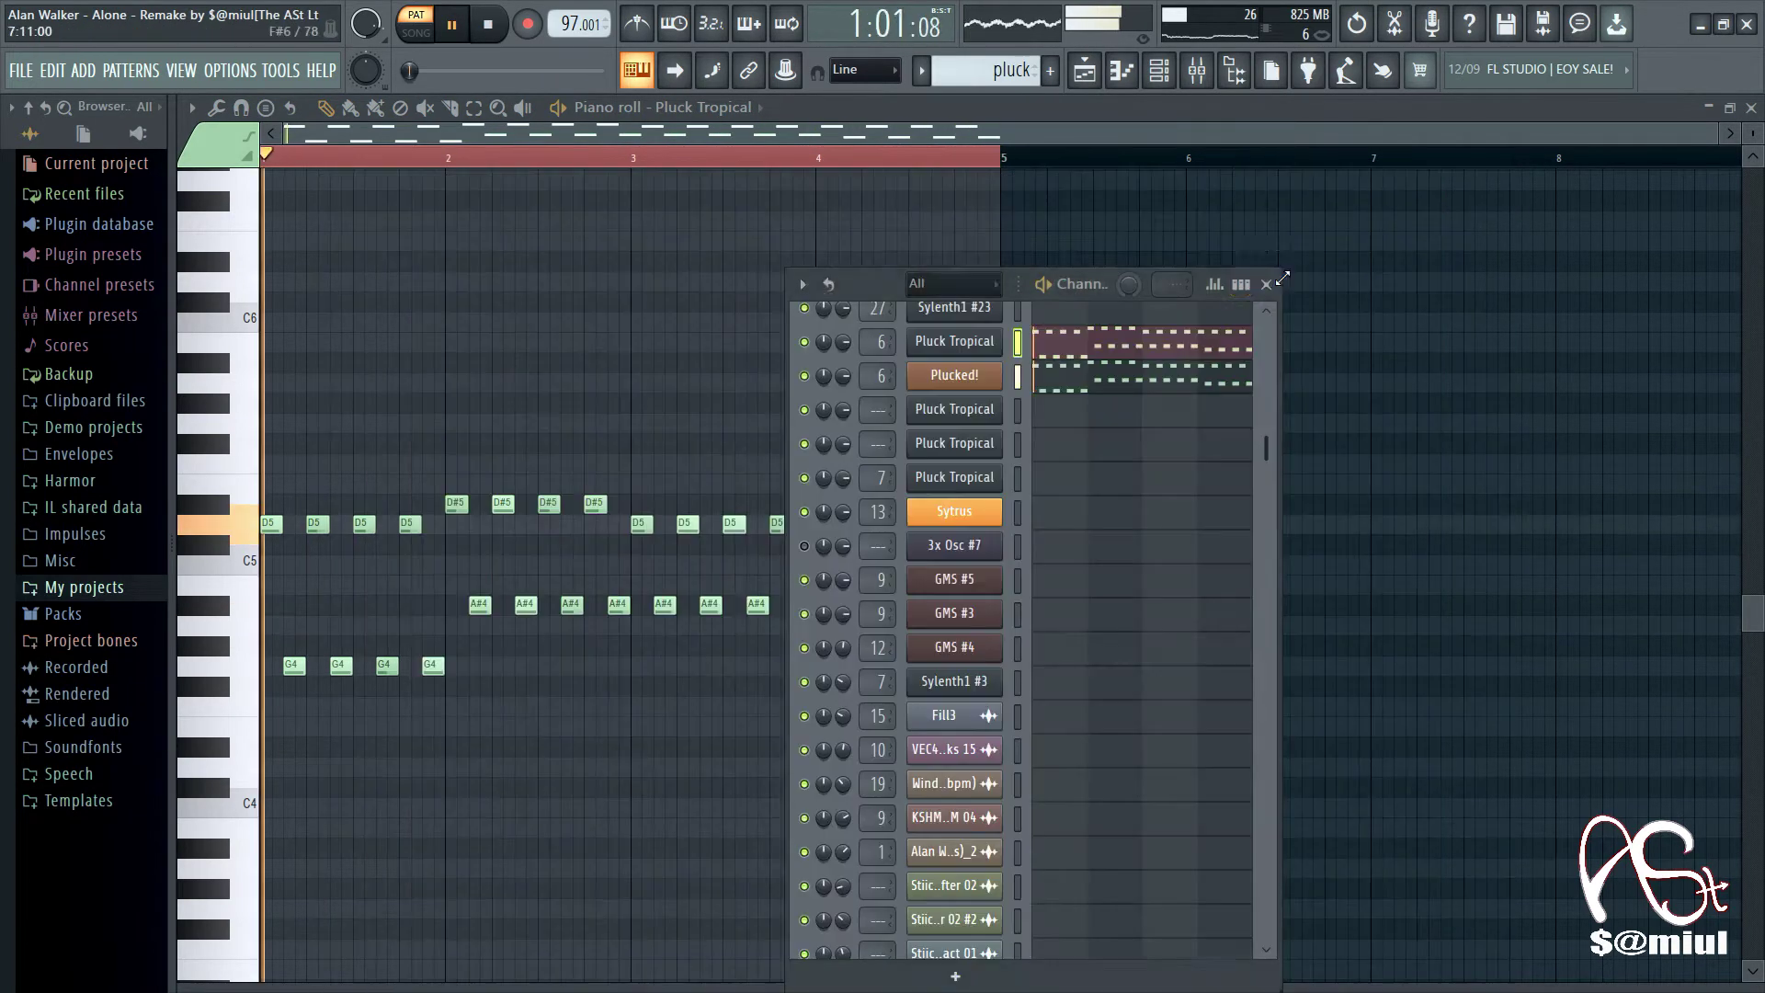
Step: Inspect the Plucked! instrument's settings, then close the channel rack
{"action": "left_click", "coordinate": [965, 377]}
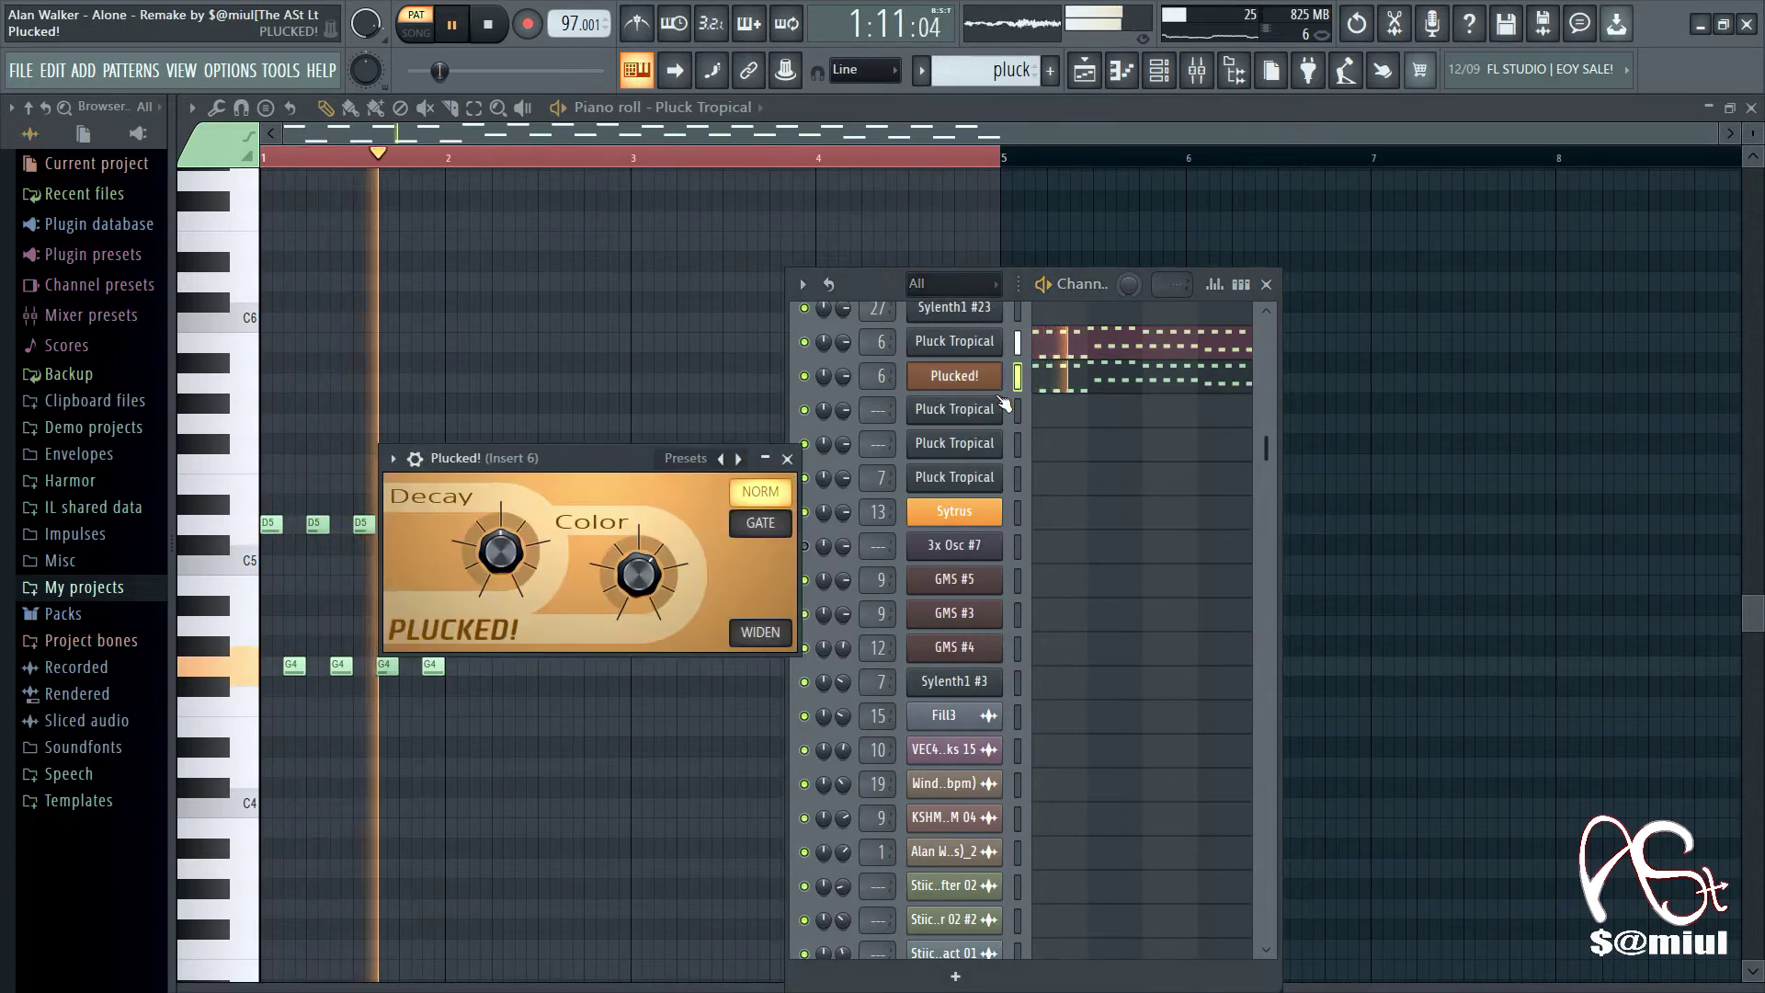
{"action": "left_click", "coordinate": [787, 459]}
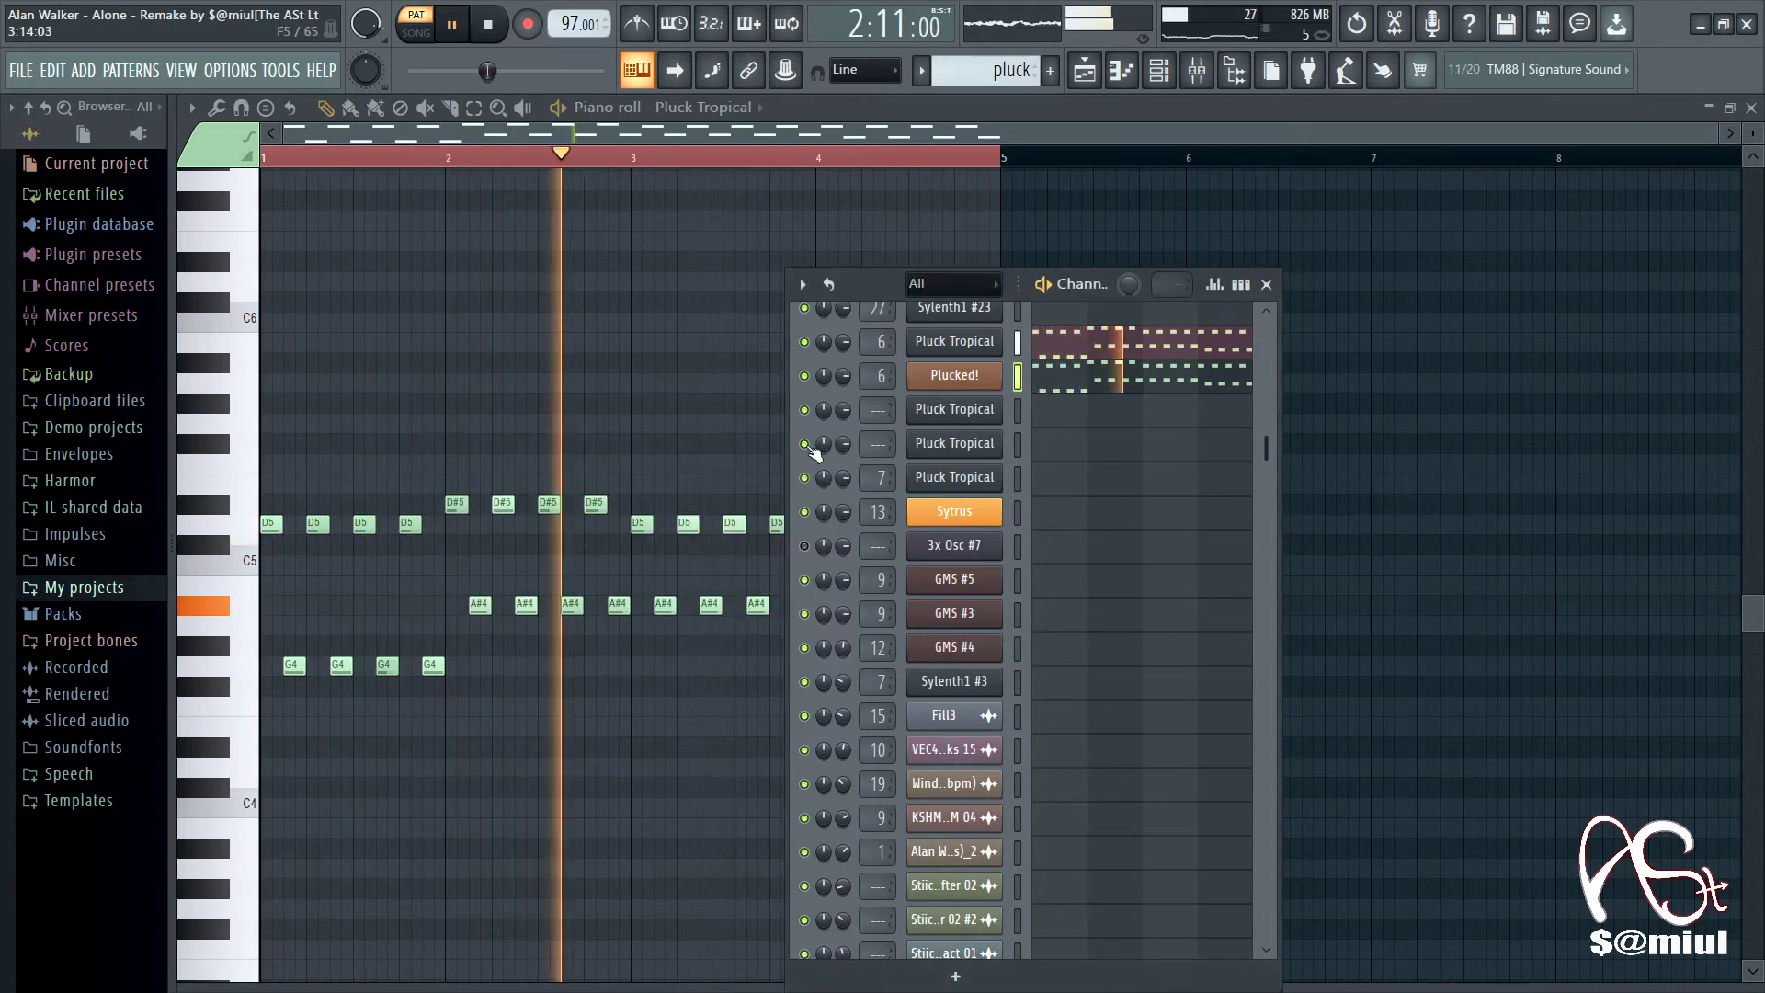
{"action": "left_click", "coordinate": [1266, 284]}
Step: Examine the pluck pattern's Pluck Tropical notes in the piano roll, followed by its Plucked! notes
{"action": "scroll", "coordinate": [598, 276], "scroll_direction": "up", "scroll_amount": 3}
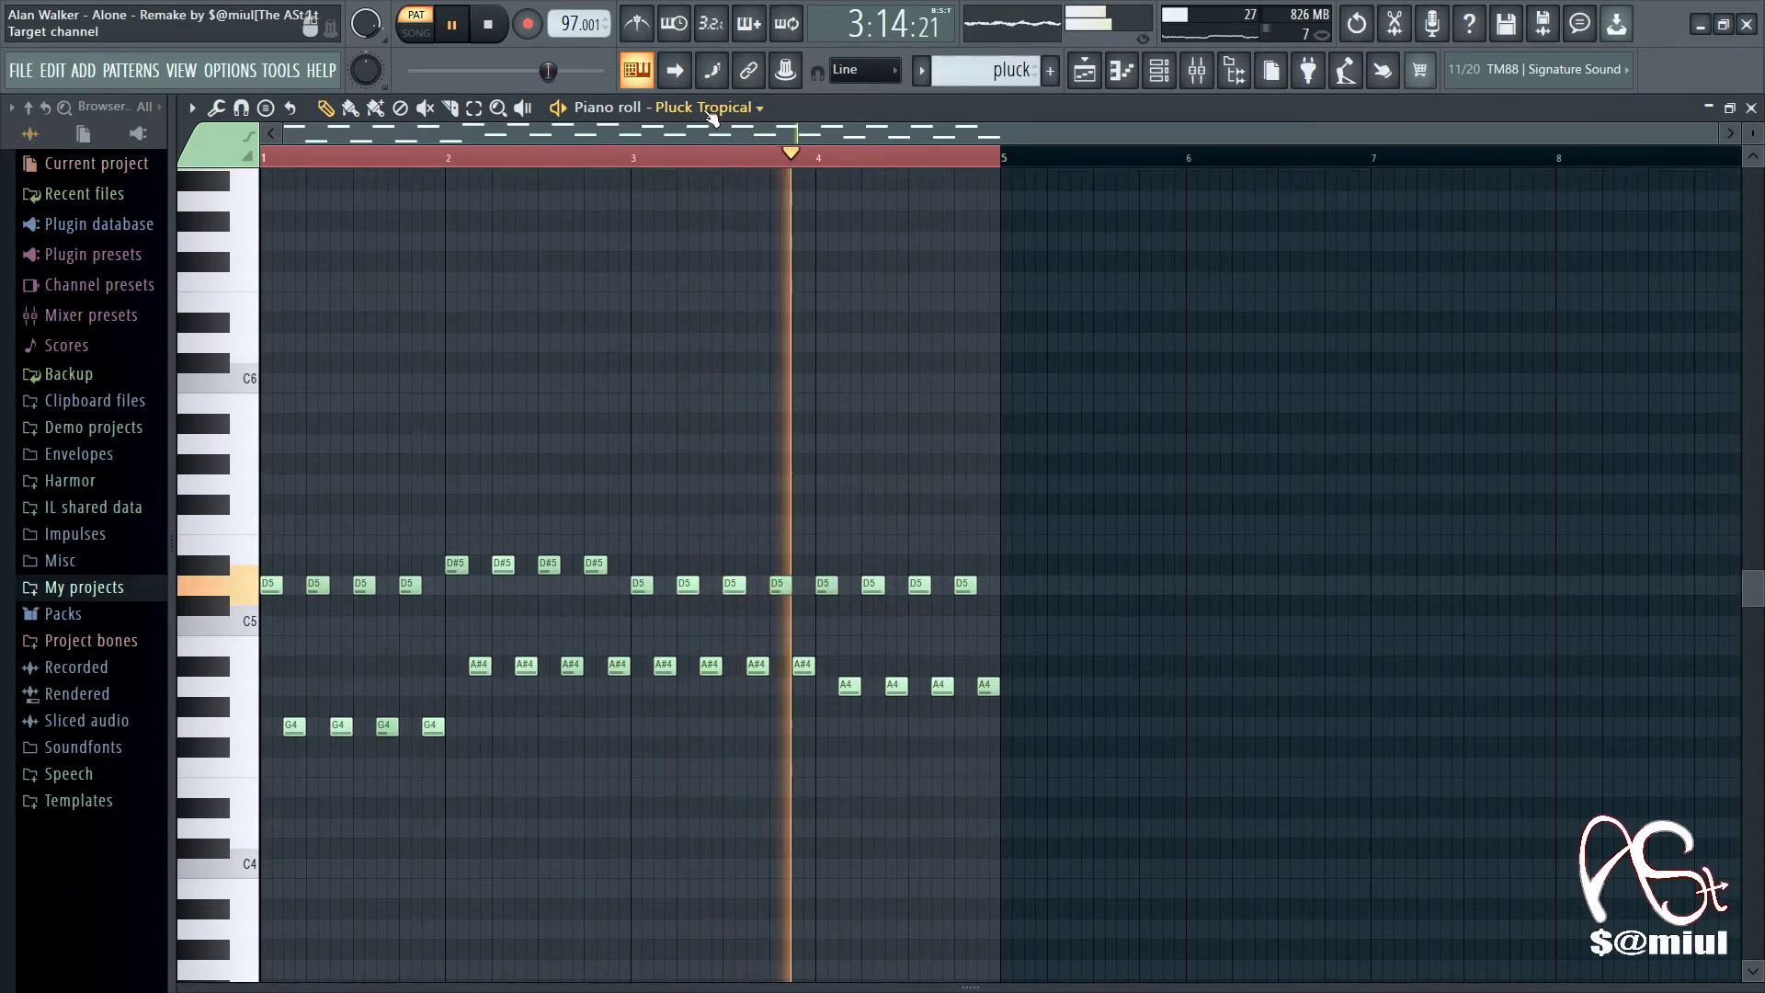
{"action": "left_click", "coordinate": [662, 106]}
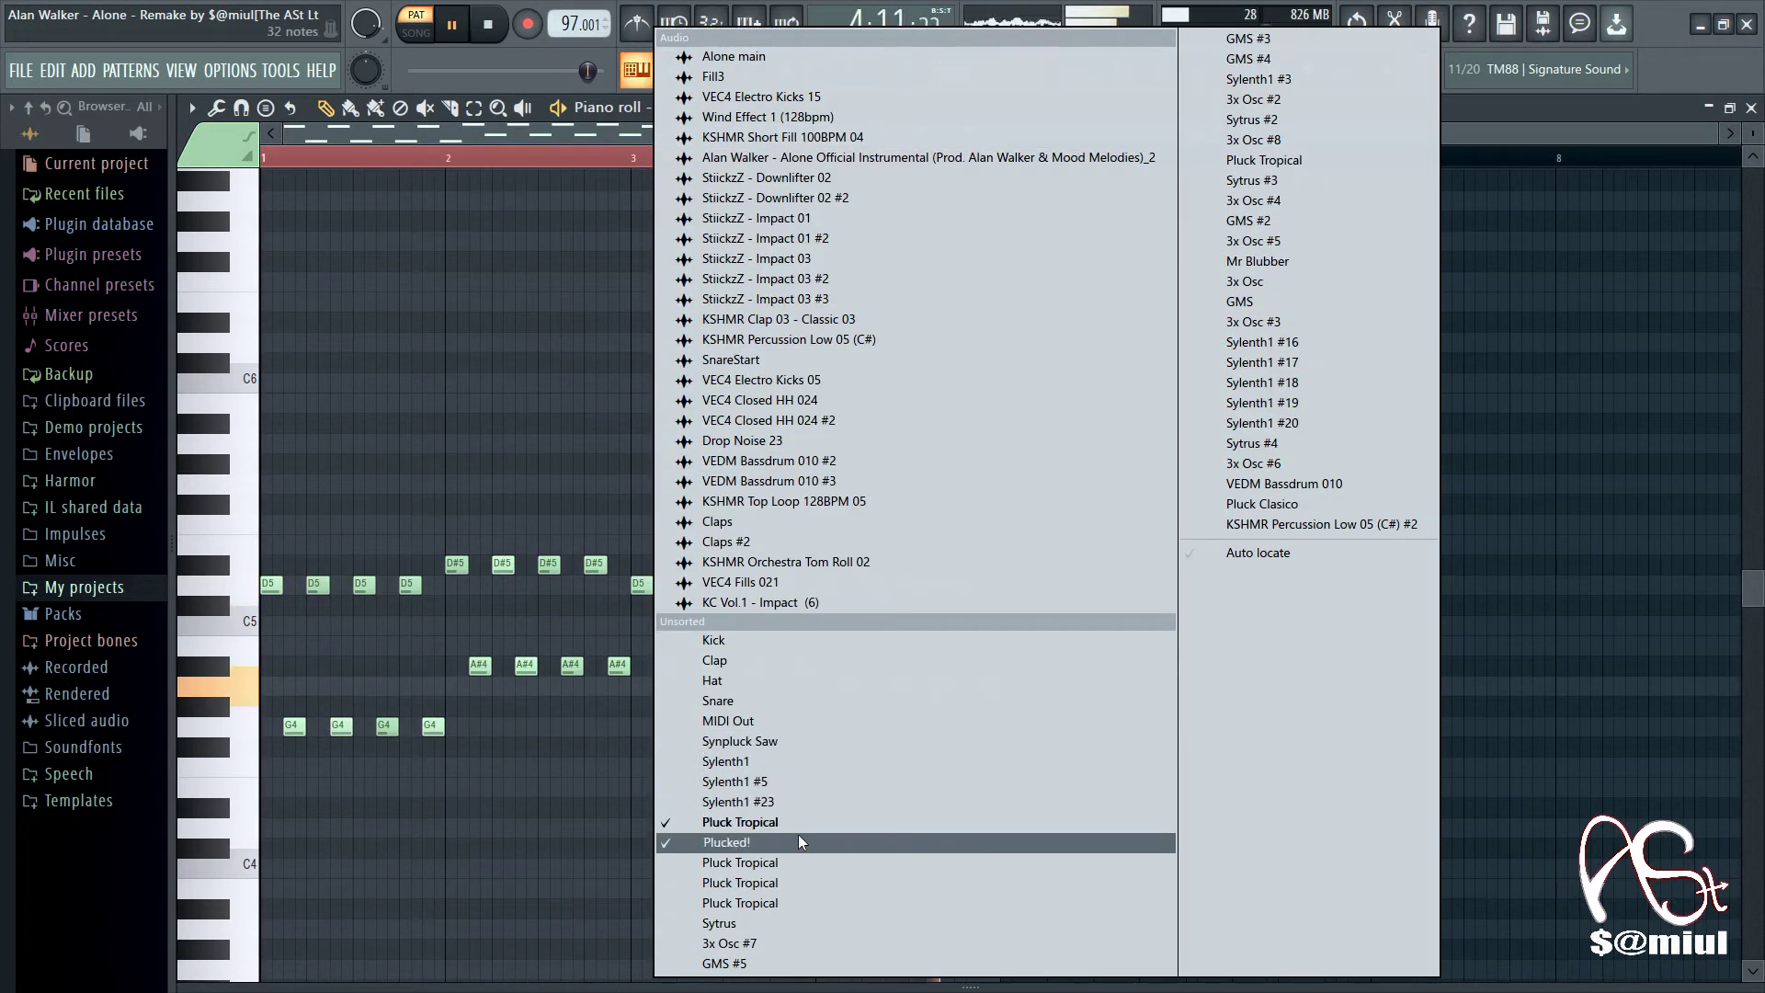
{"action": "left_click", "coordinate": [725, 823]}
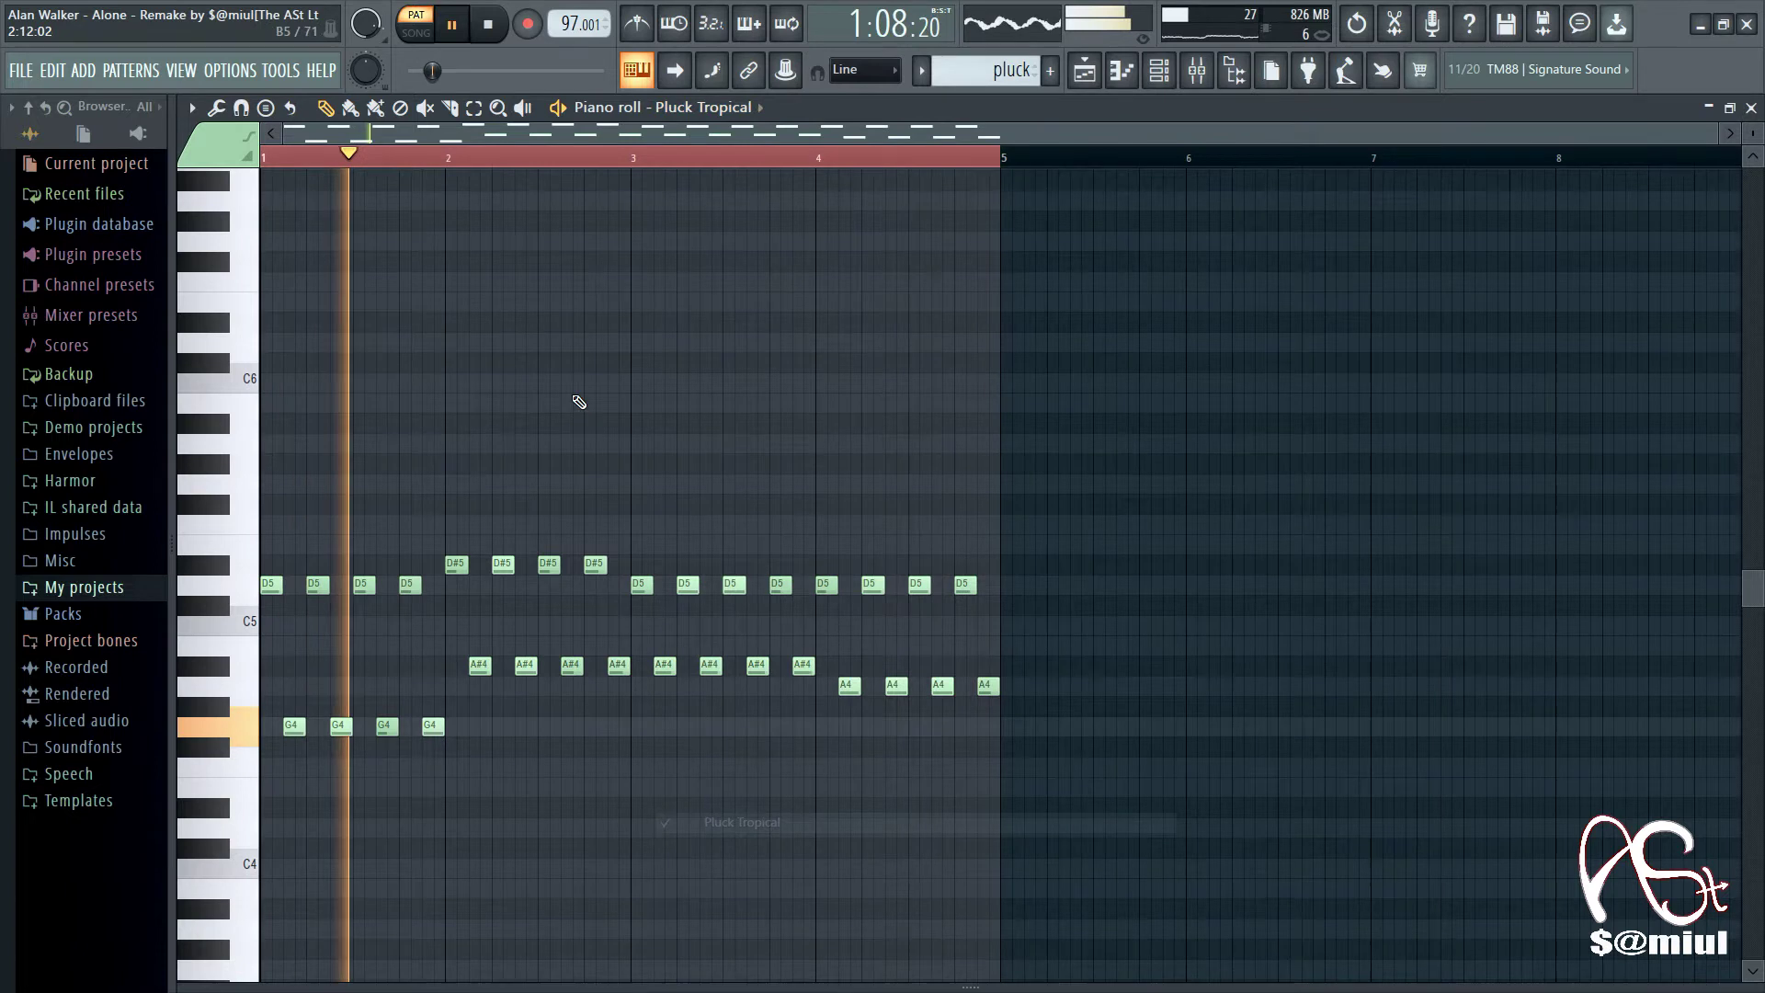
{"action": "left_click", "coordinate": [708, 108]}
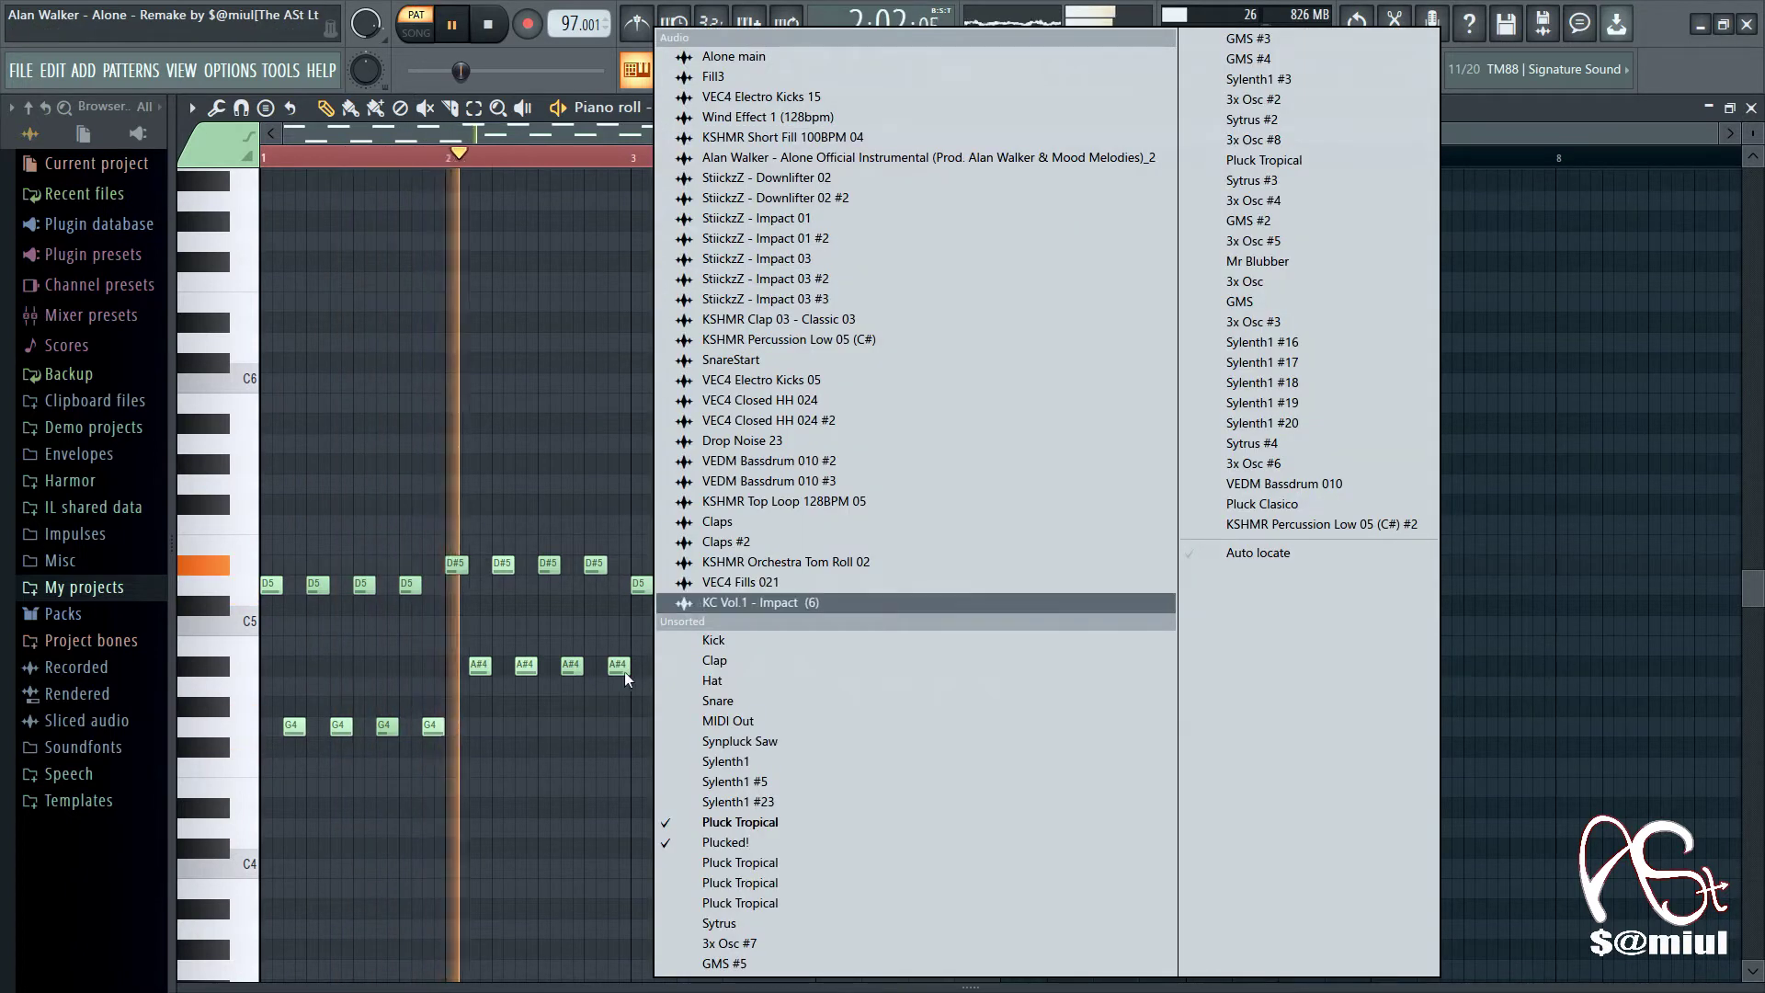
{"action": "left_click", "coordinate": [723, 843]}
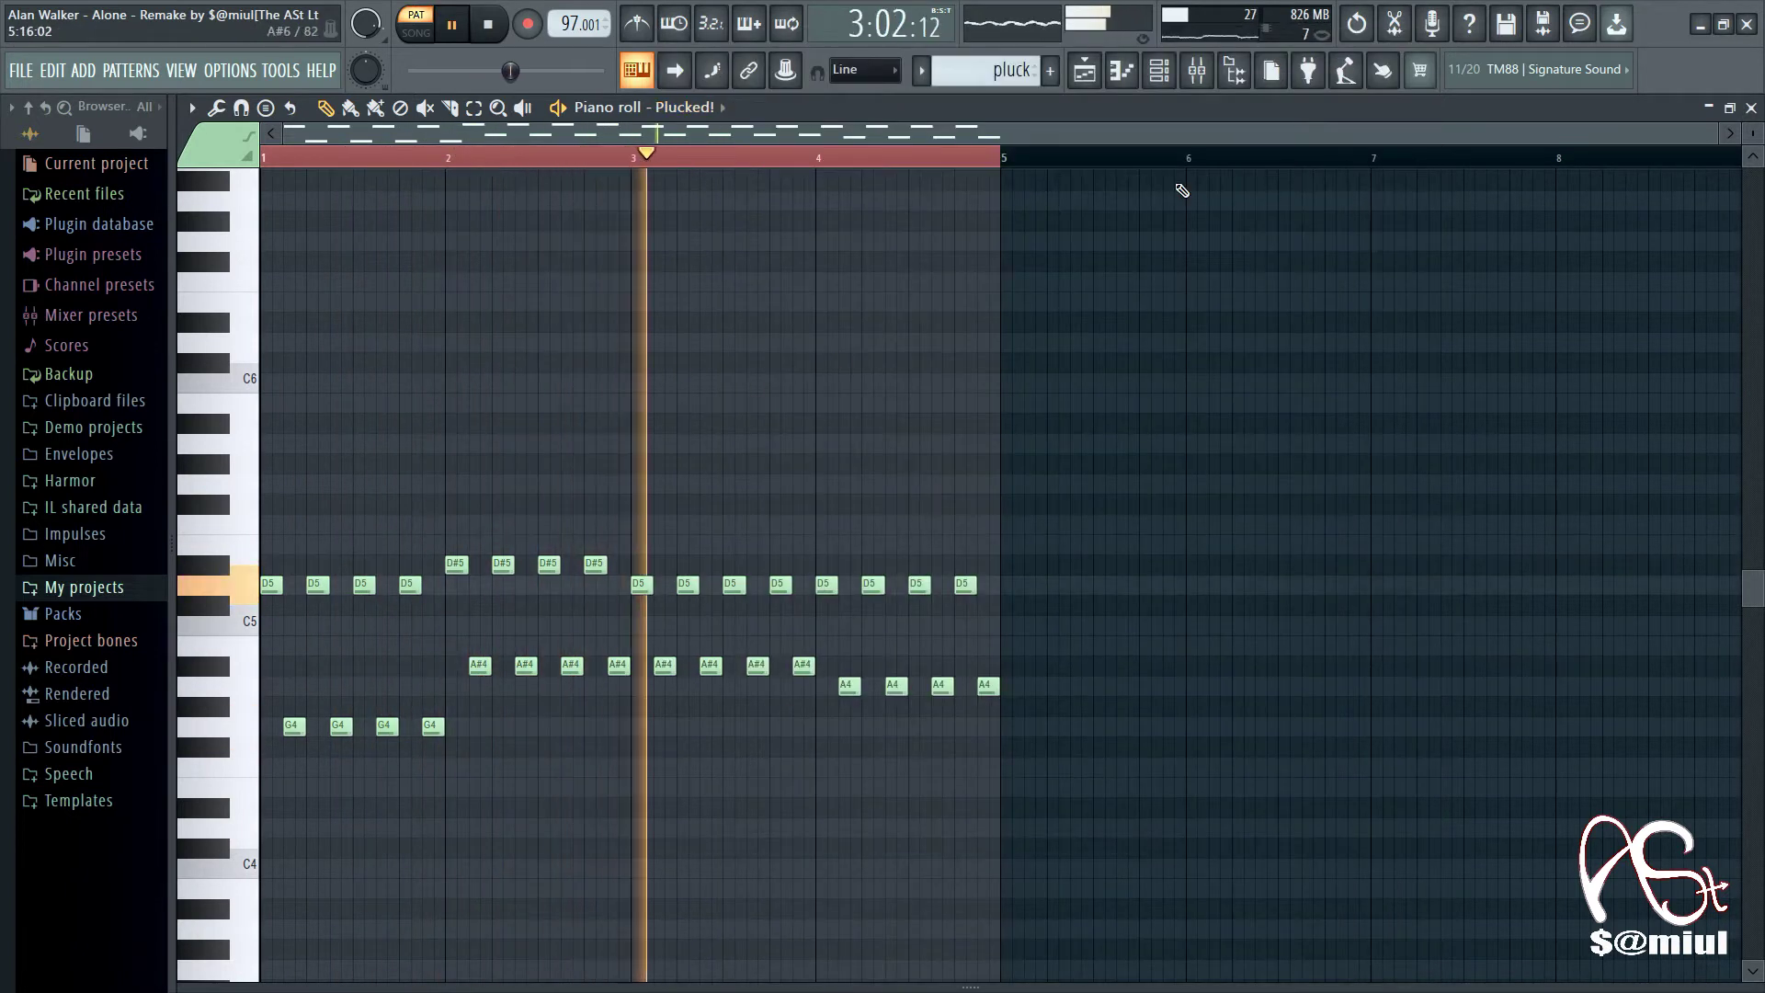
Step: Open the channel rack and toggle the mutes of Pluck Tropical and Plucked! to compare their sounds
{"action": "left_click", "coordinate": [1159, 70]}
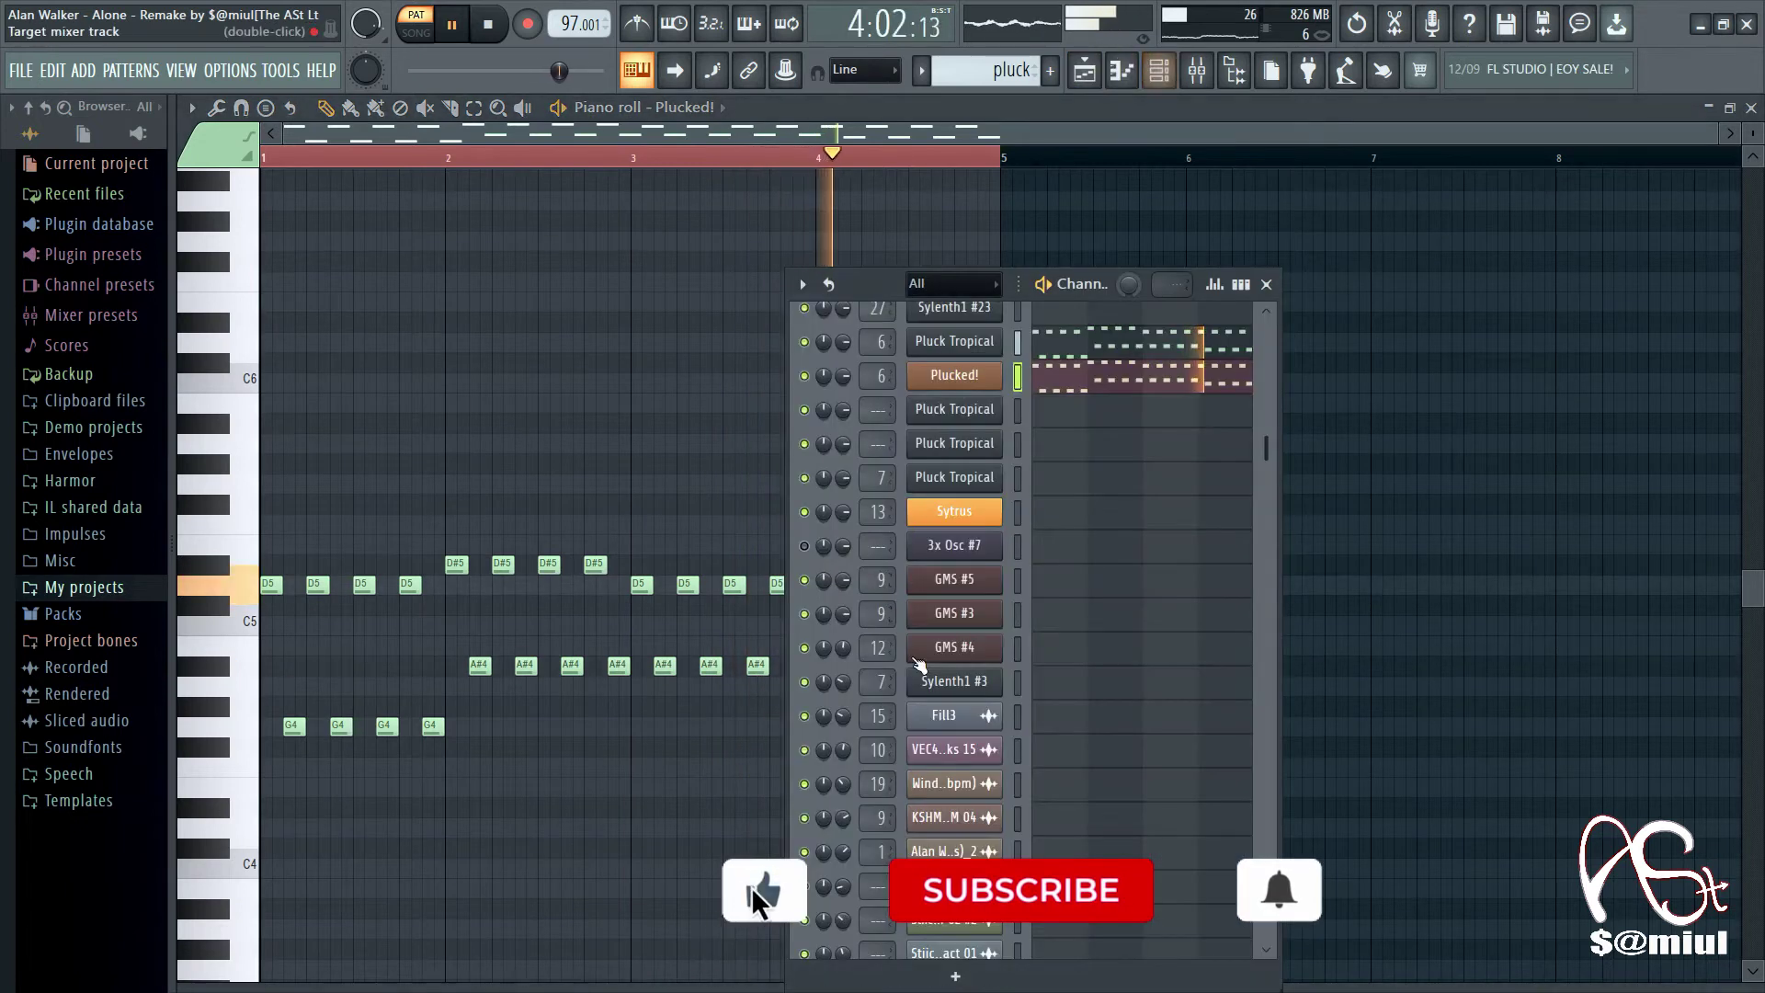
{"action": "left_click", "coordinate": [806, 343]}
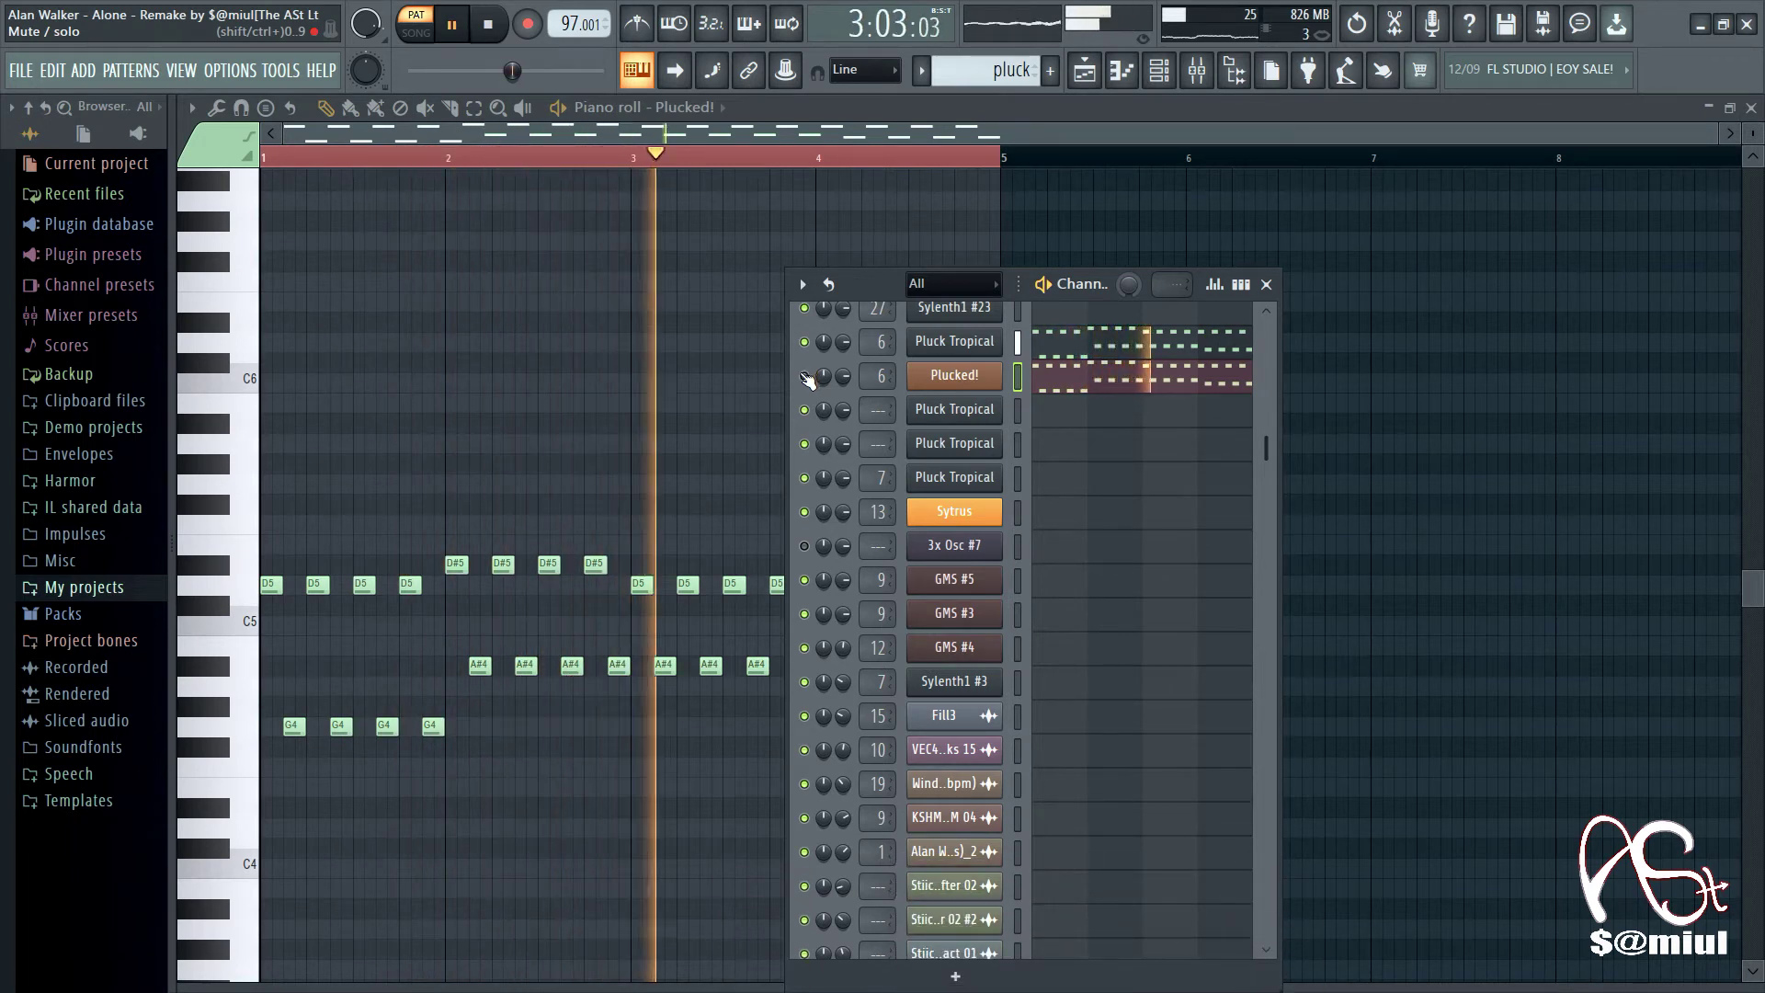
{"action": "left_click", "coordinate": [806, 377]}
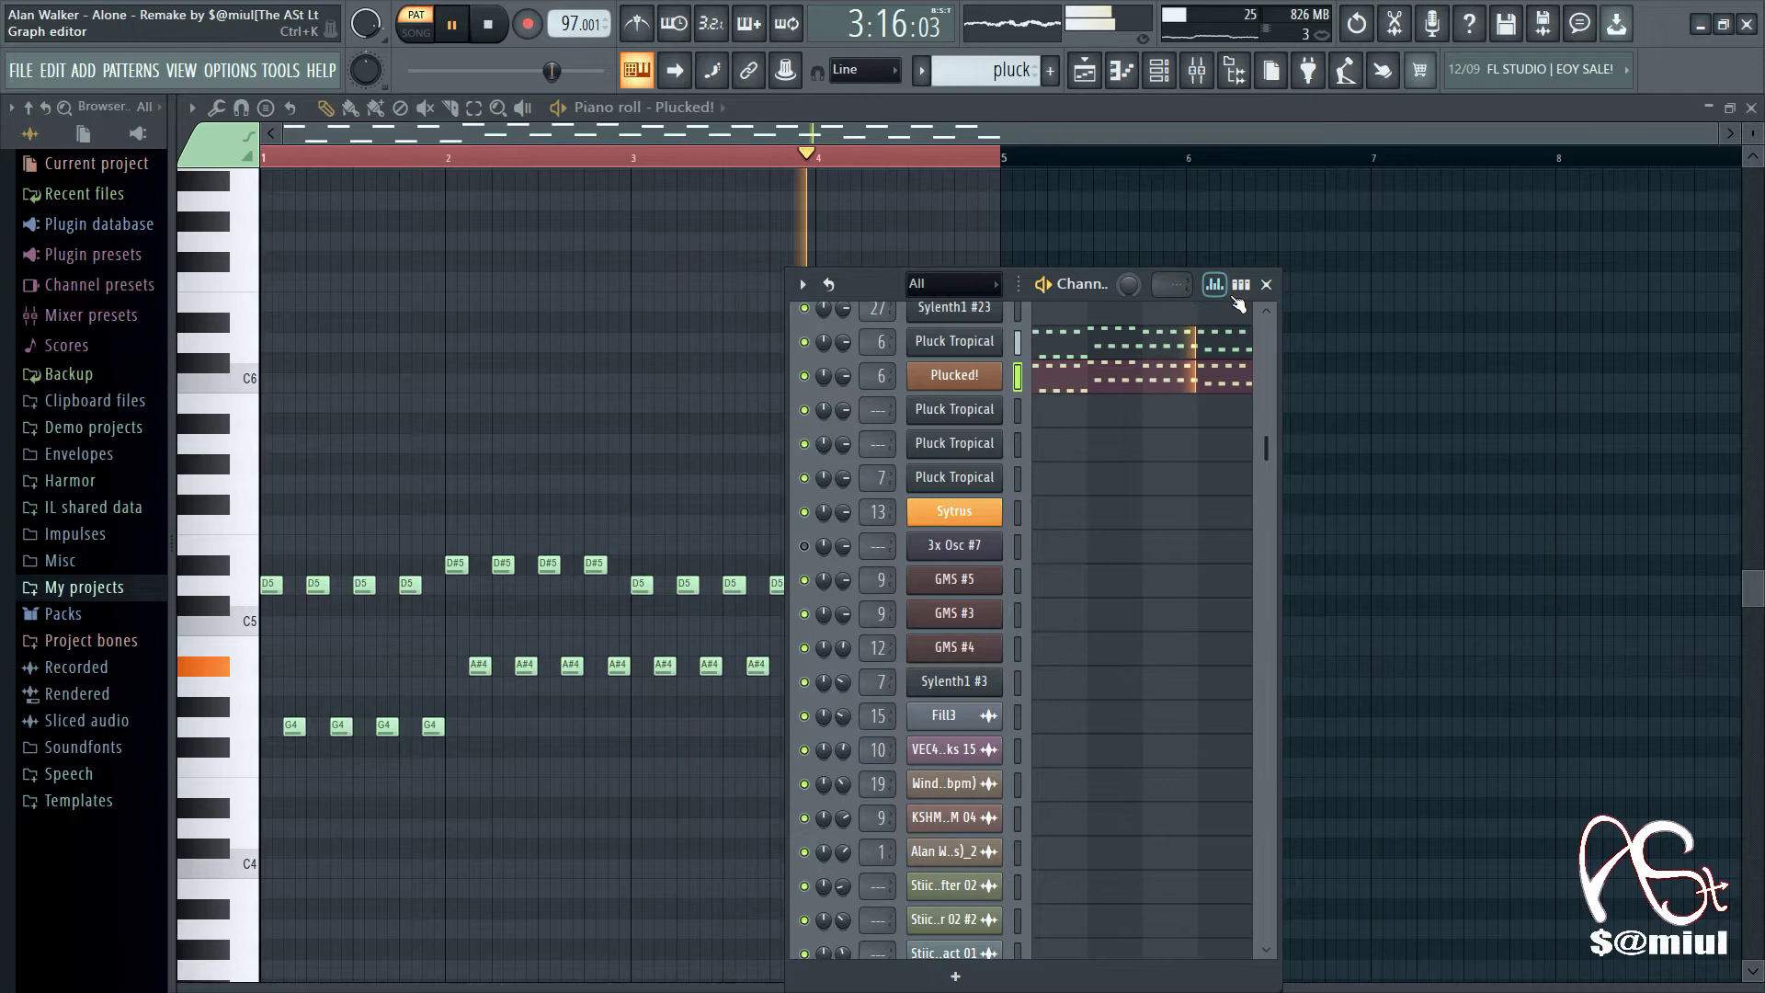
Step: Close the channel rack, stop playback and reveal the Plucked! note velocities below the piano roll
{"action": "left_click", "coordinate": [1267, 285]}
{"action": "key", "text": "space"}
{"action": "left_click_drag", "start_coordinate": [970, 986], "coordinate": [986, 927]}
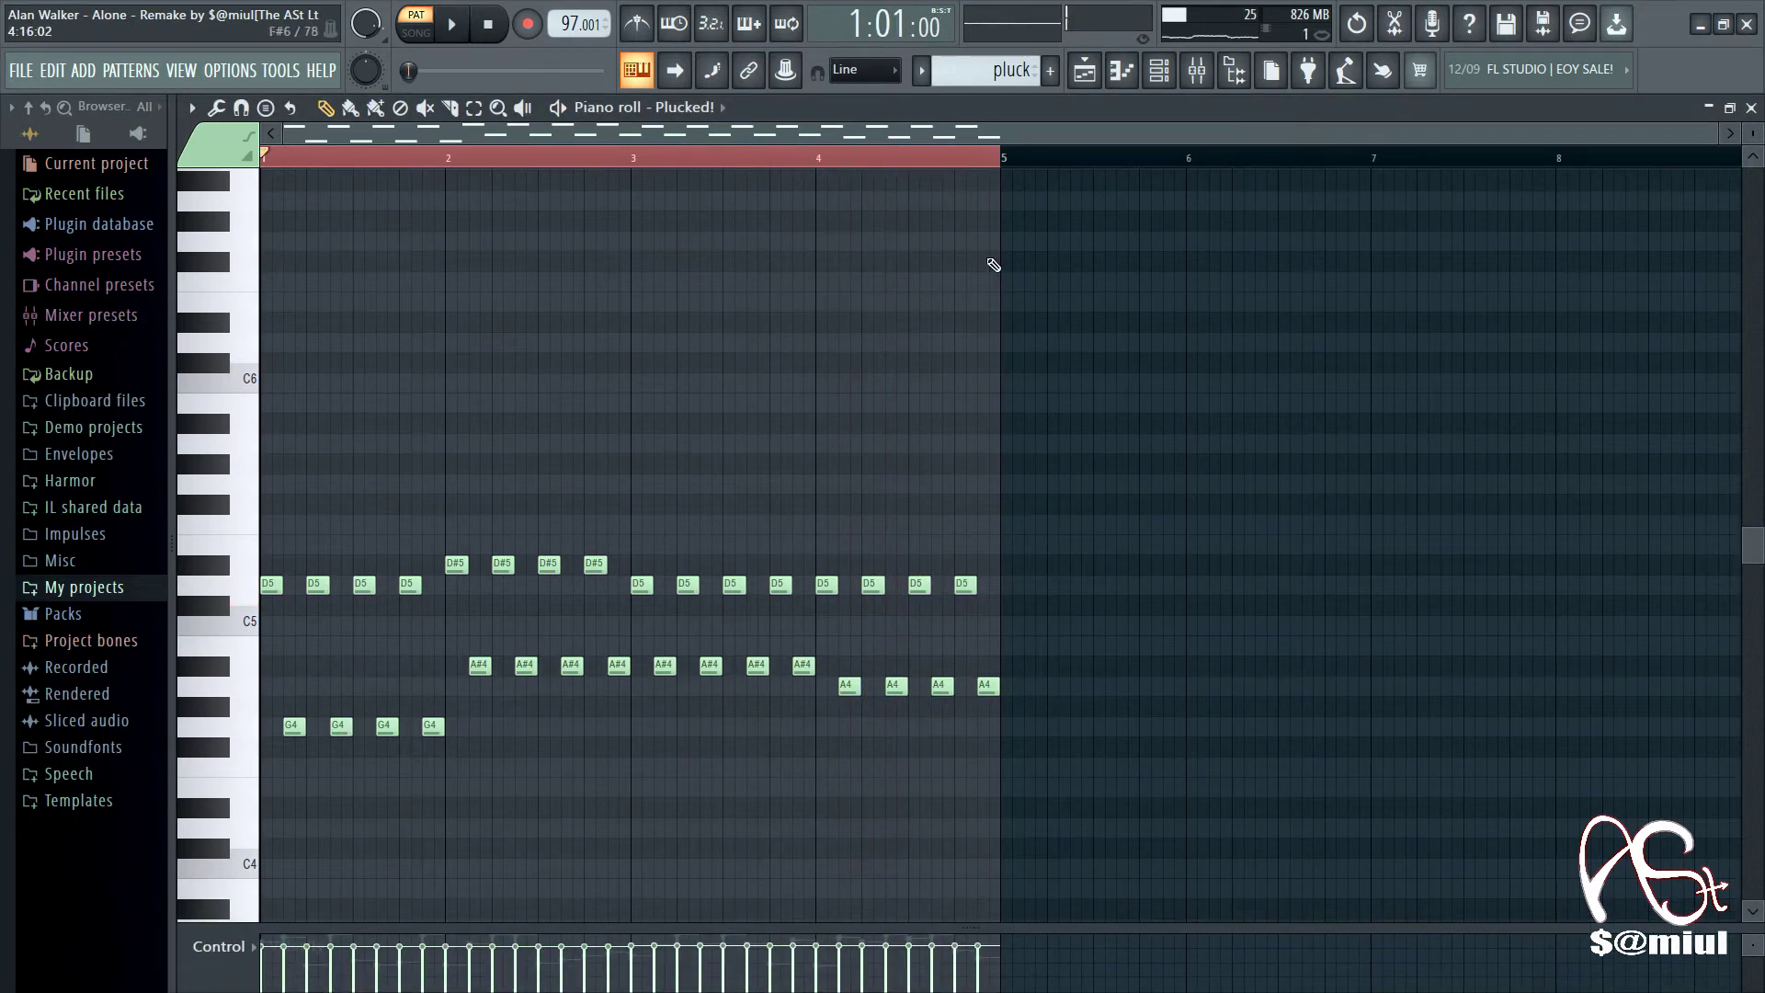
Step: Open the playlist, look over the arrangement up to the second drop and play the Chords 3 pattern
{"action": "left_click", "coordinate": [1084, 71]}
{"action": "left_click_drag", "start_coordinate": [936, 136], "coordinate": [1044, 132]}
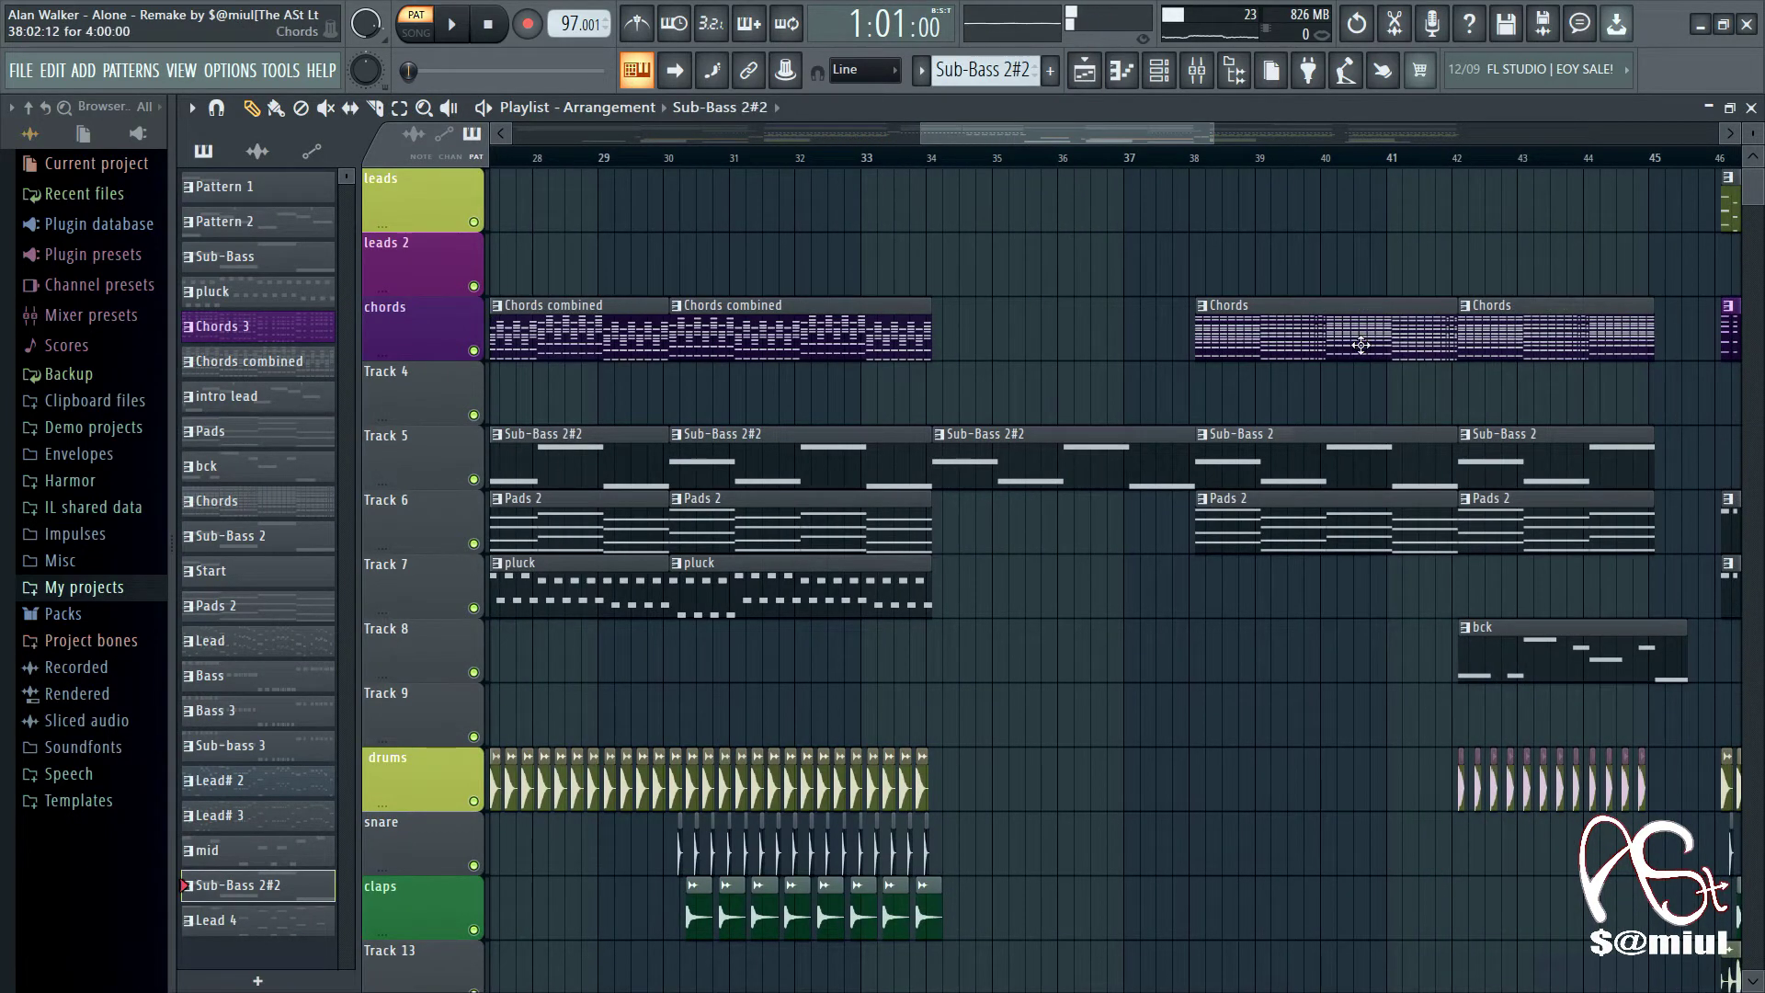
{"action": "left_click_drag", "start_coordinate": [1132, 138], "coordinate": [927, 107]}
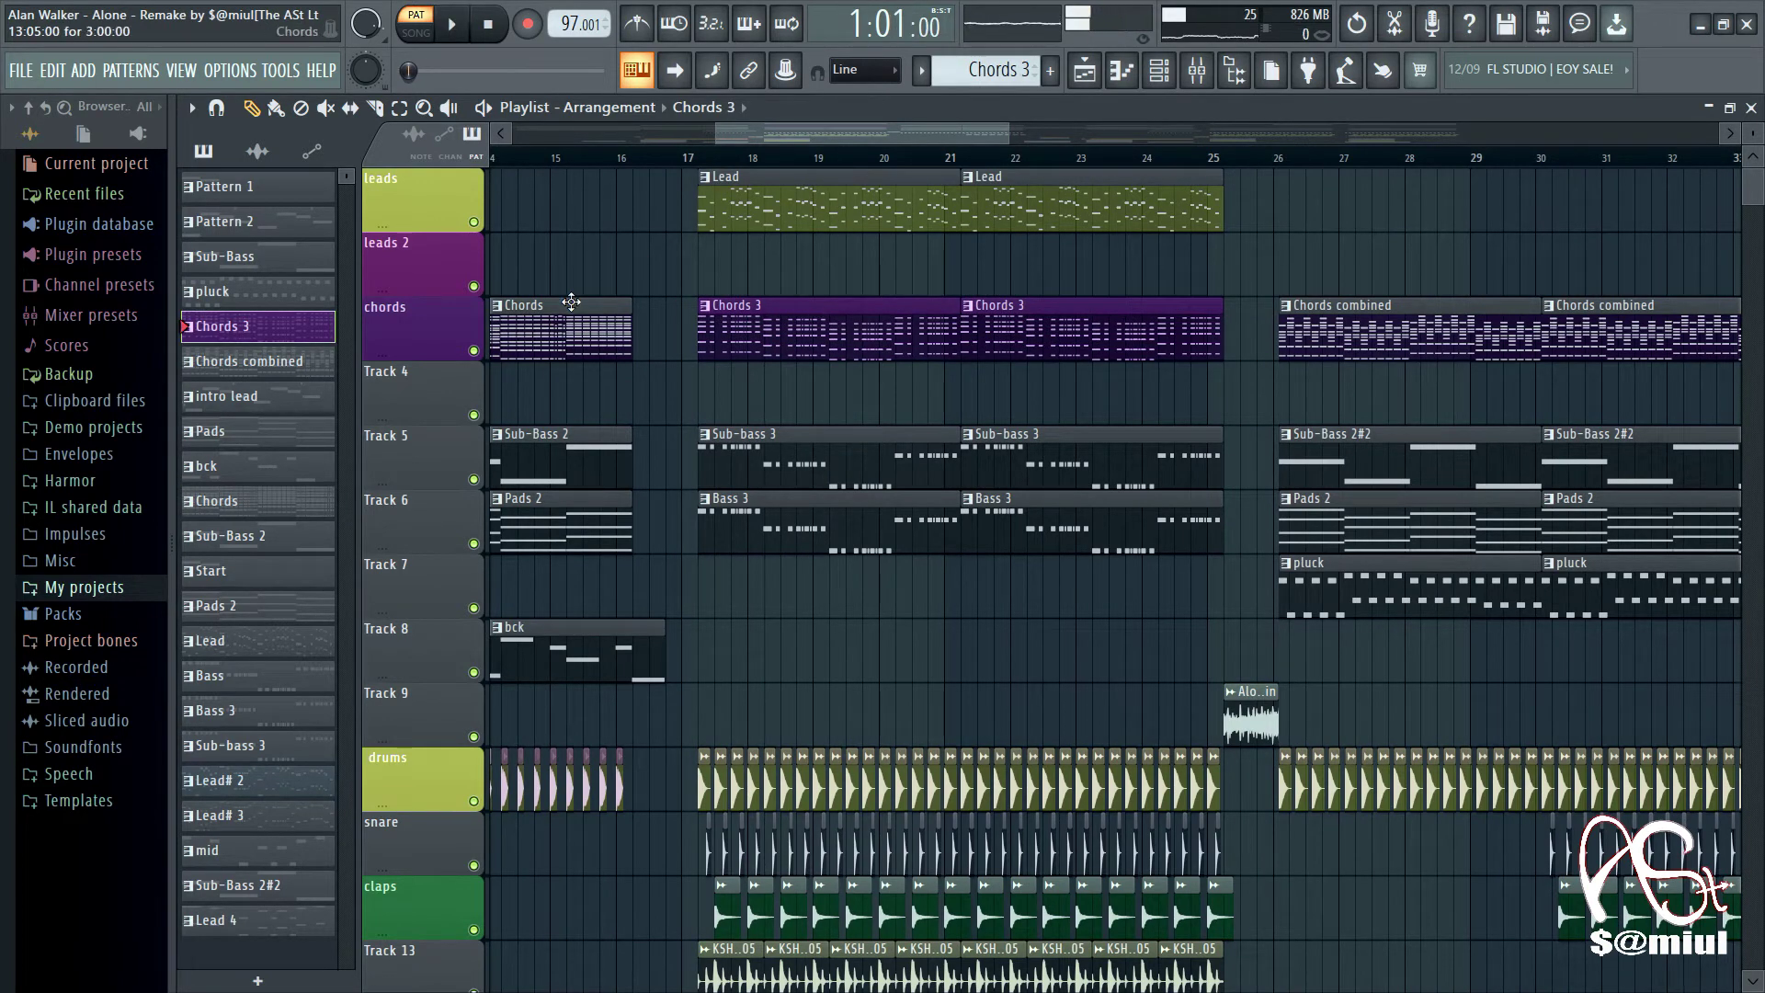
{"action": "left_click_drag", "start_coordinate": [865, 134], "coordinate": [1203, 130]}
{"action": "key", "text": "space"}
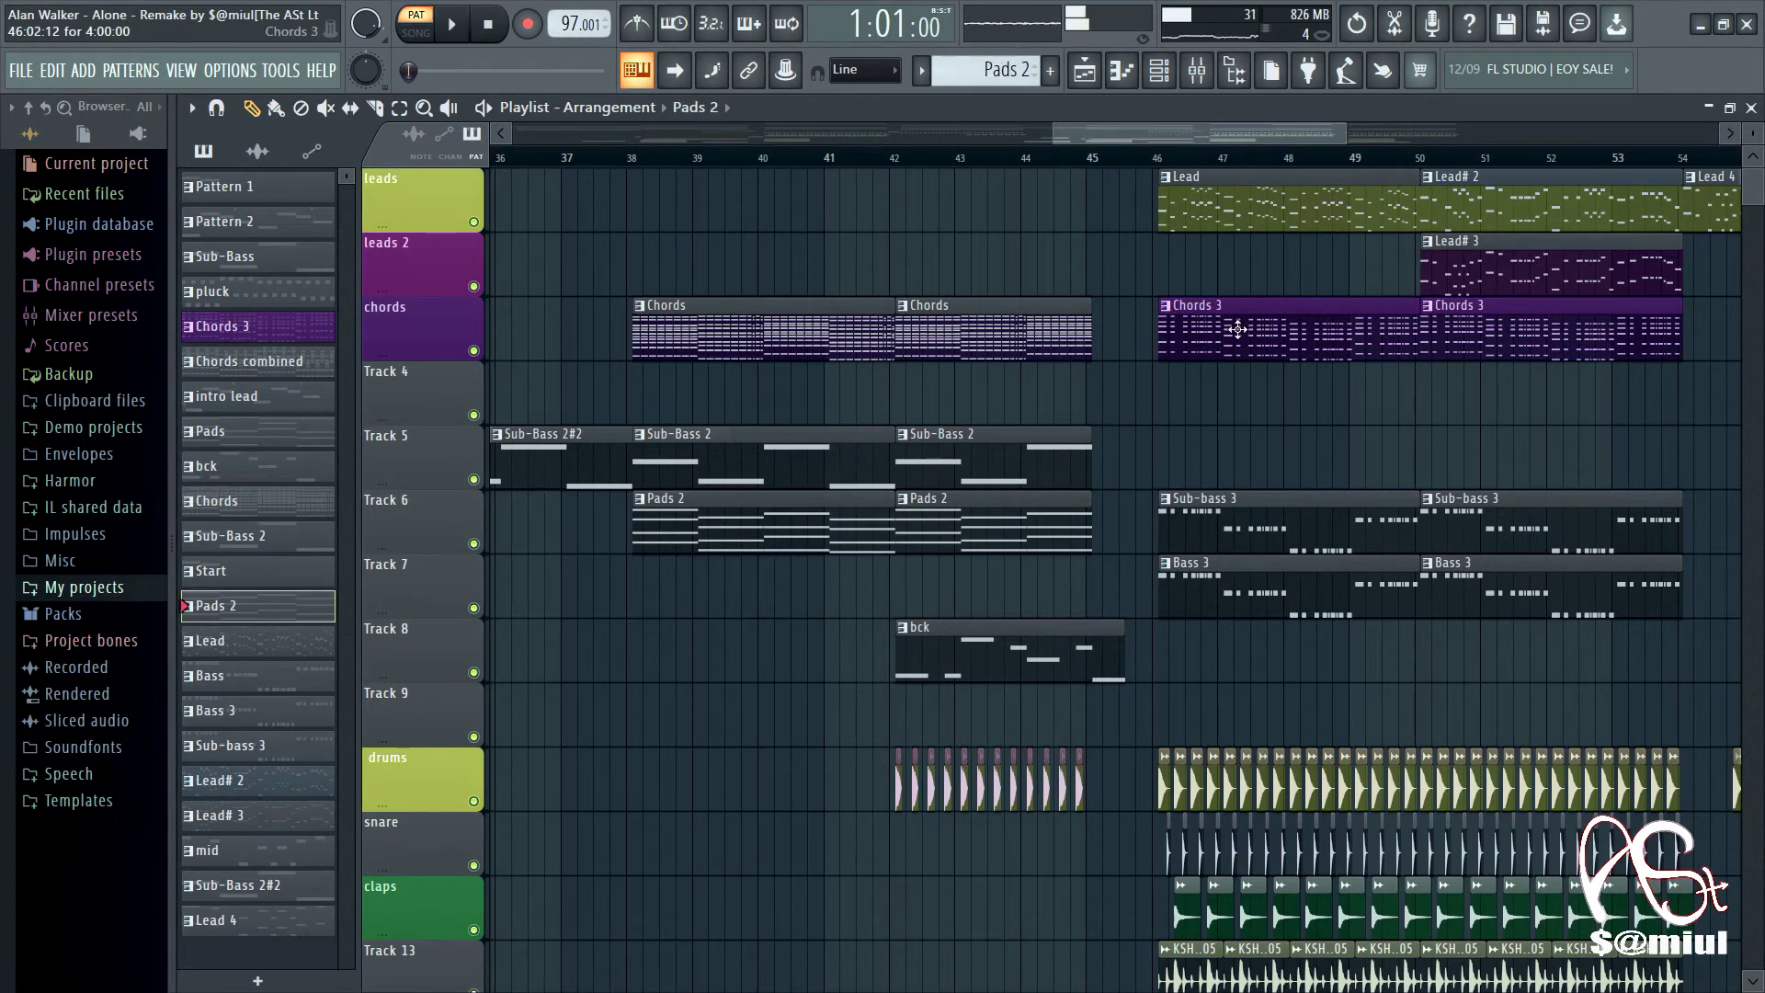
{"action": "left_click_drag", "start_coordinate": [1186, 143], "coordinate": [1223, 142]}
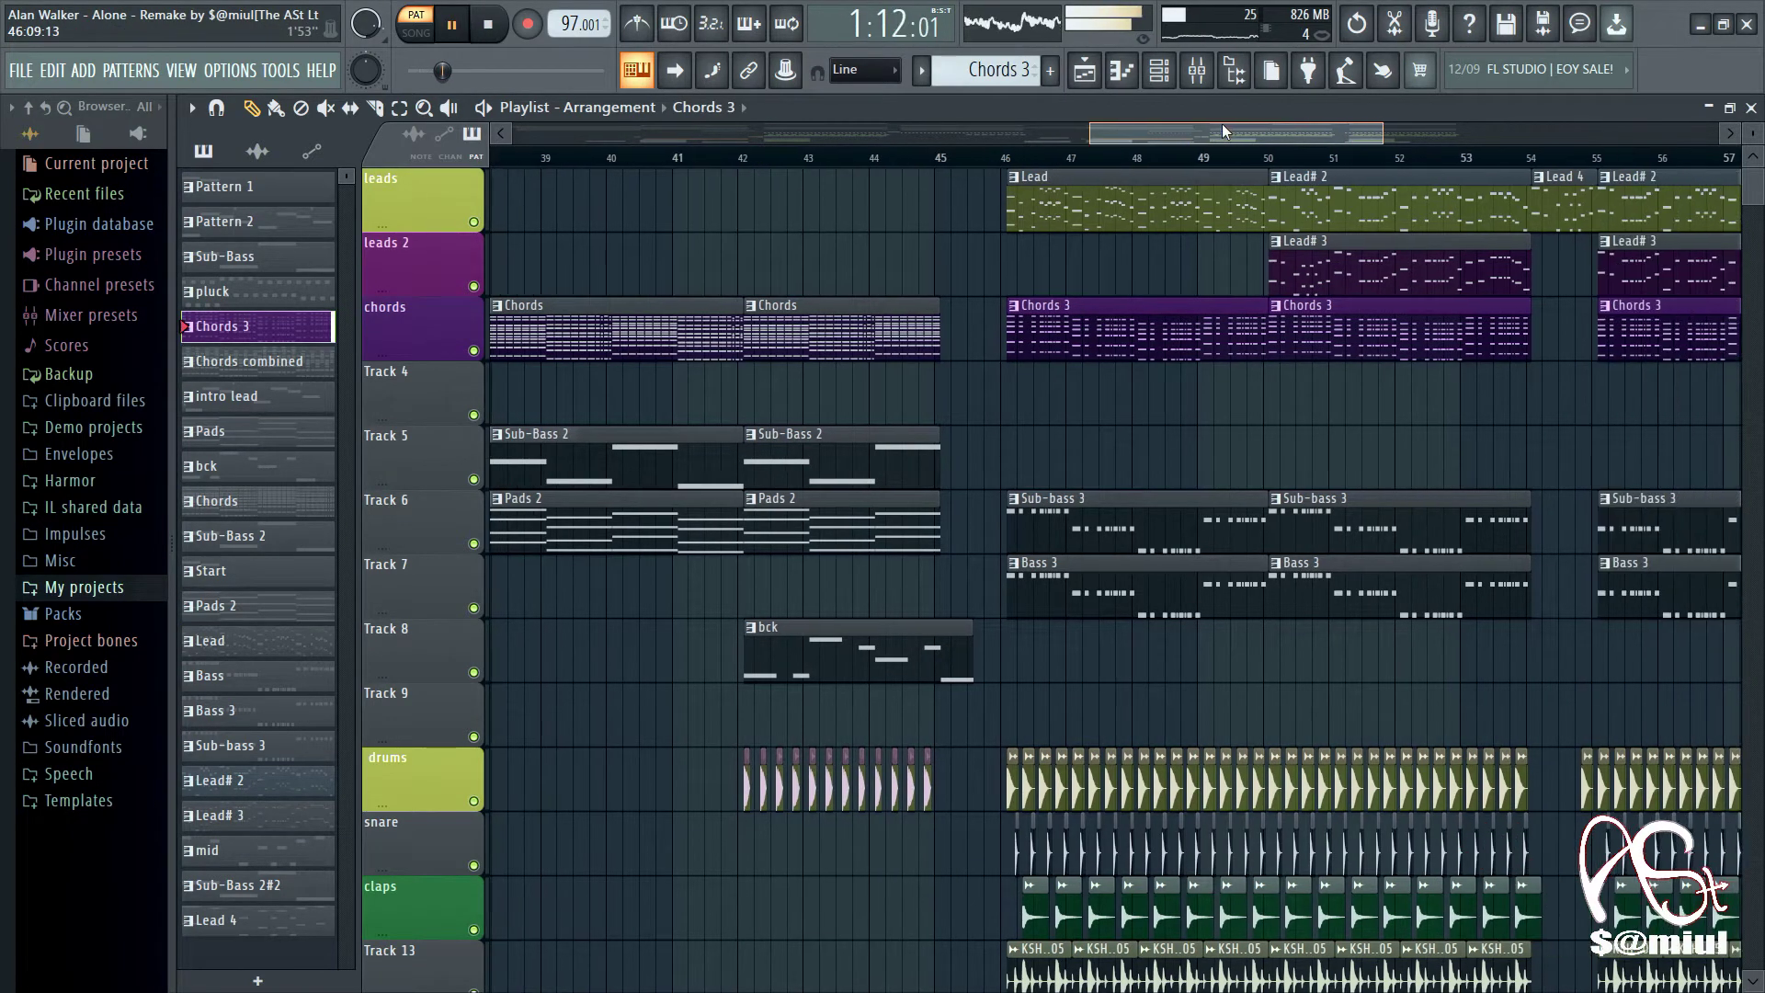
Step: Open the Chords 3 clip in the piano roll and examine its 3x Osc notes from the highest to the lowest during playback
{"action": "double_click", "coordinate": [1097, 334]}
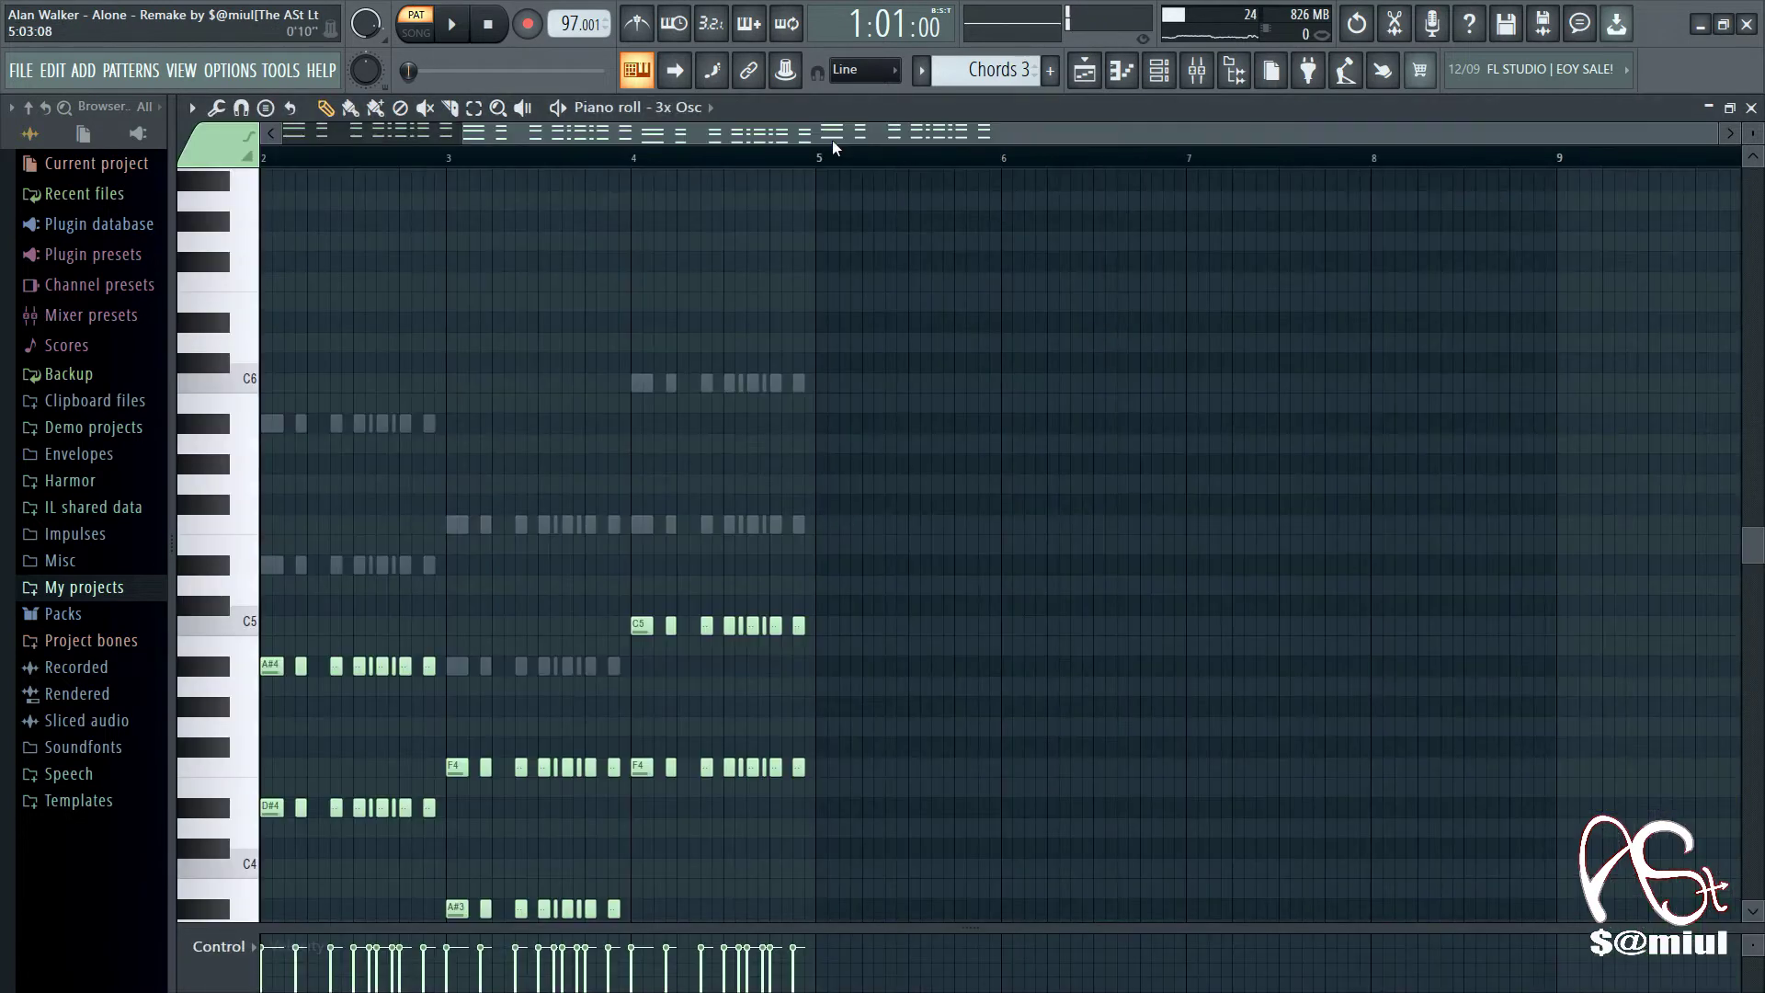
{"action": "scroll", "coordinate": [737, 496], "scroll_direction": "down", "scroll_amount": 4}
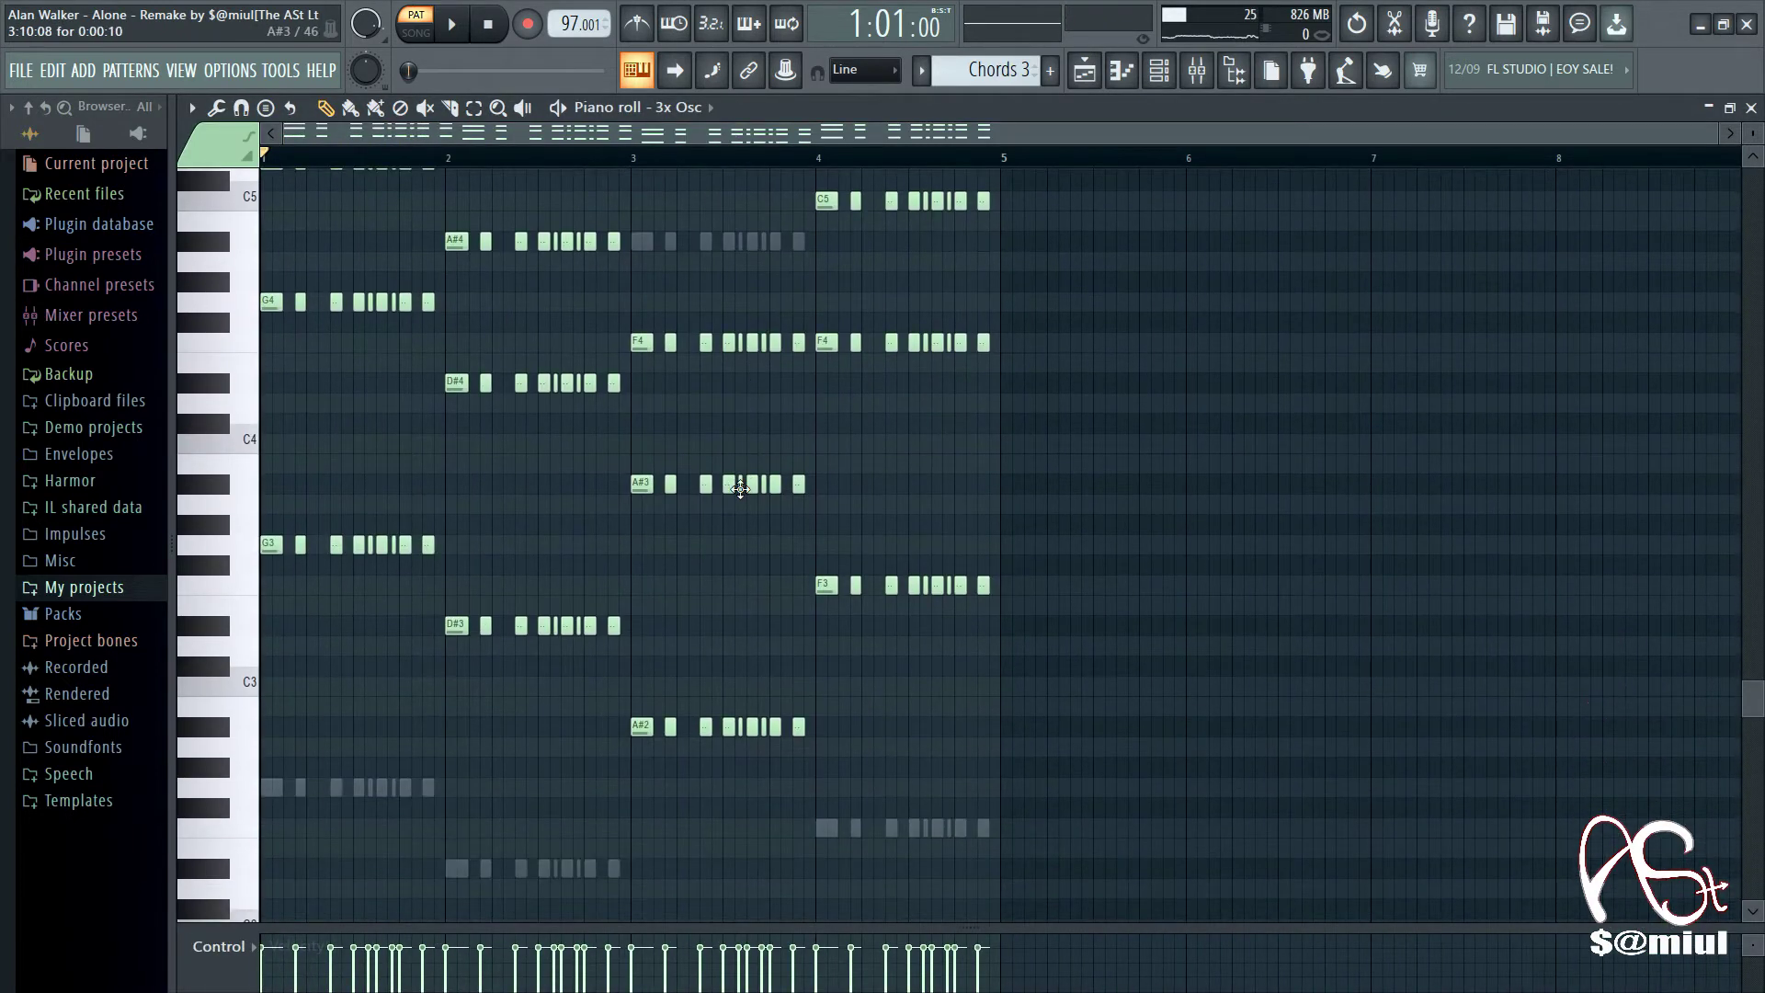
{"action": "scroll", "coordinate": [1036, 591], "scroll_direction": "down", "scroll_amount": 3}
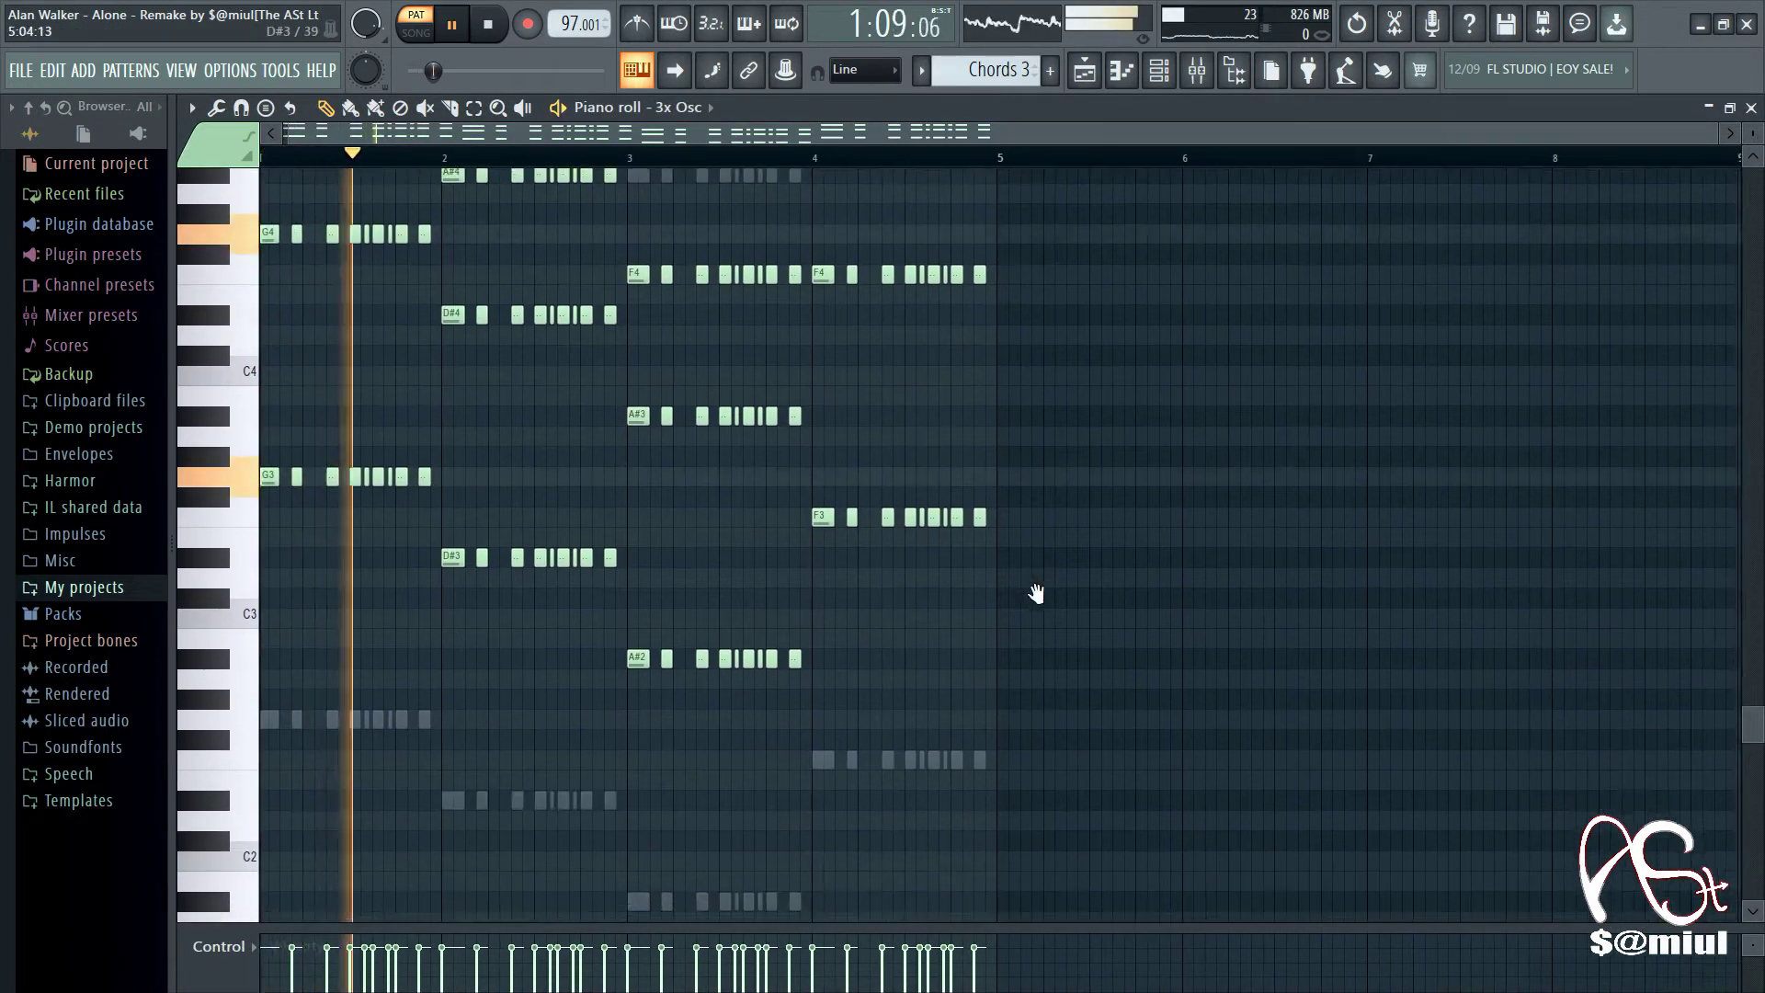
{"action": "scroll", "coordinate": [1057, 580], "scroll_direction": "up", "scroll_amount": 3}
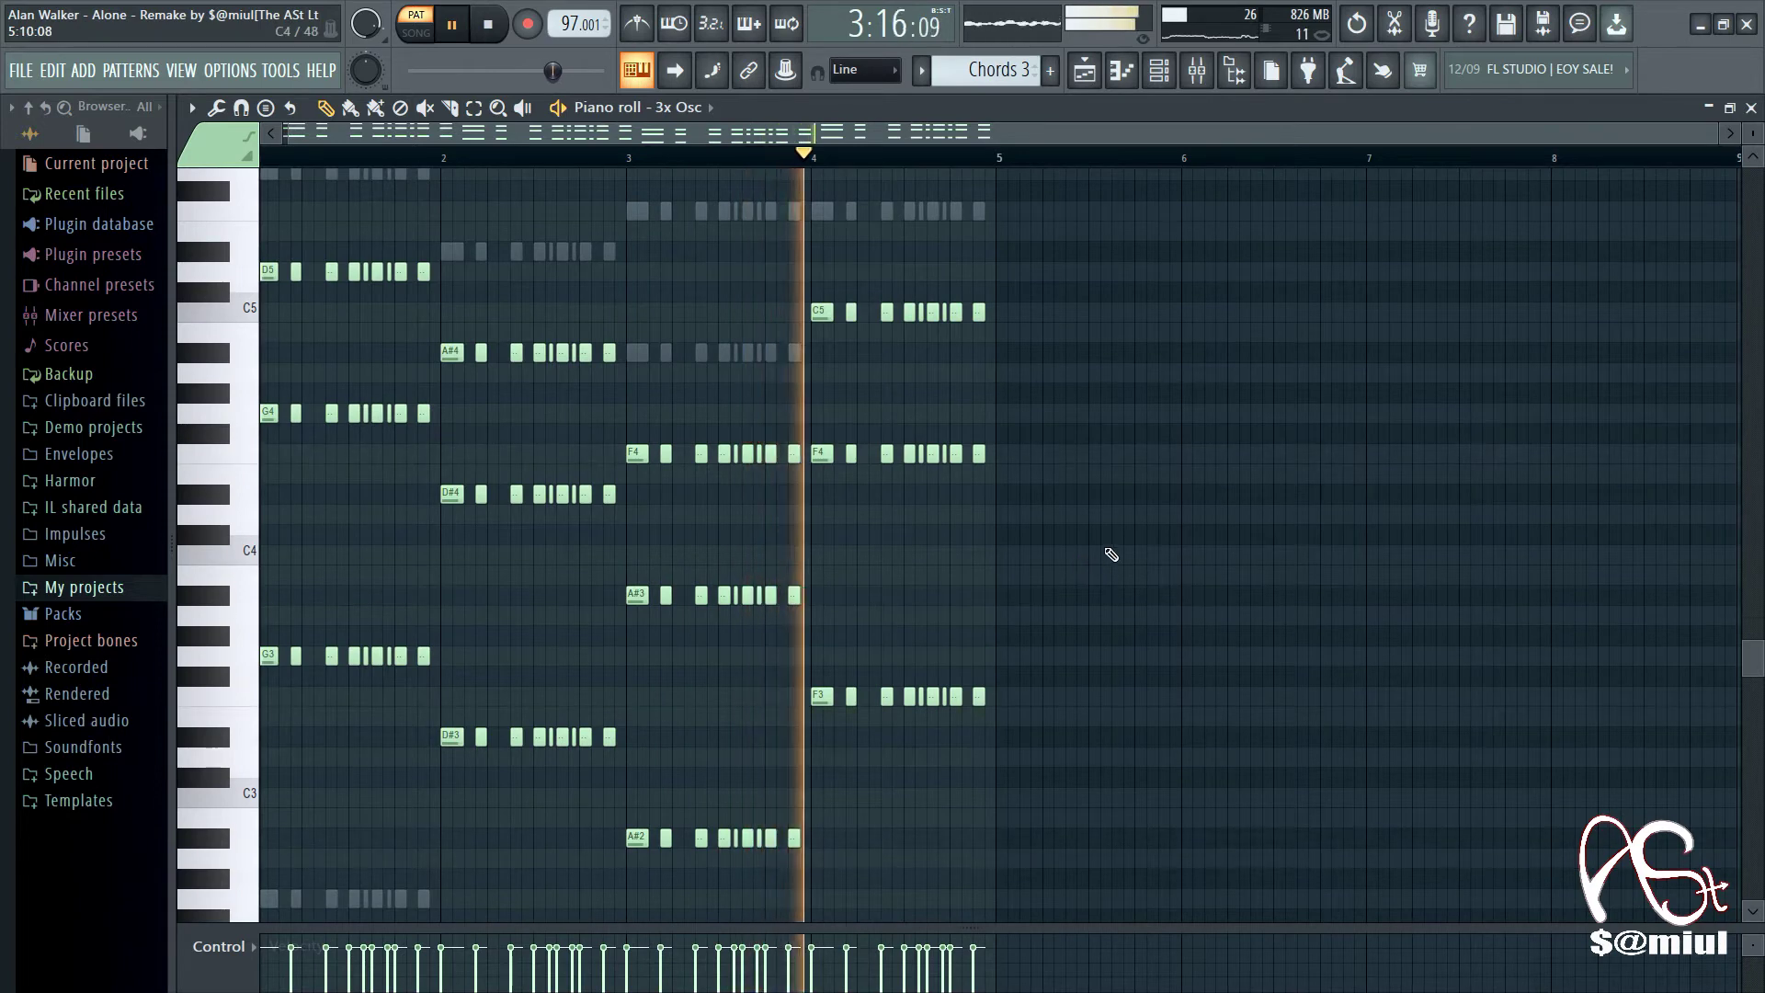
{"action": "scroll", "coordinate": [1108, 552], "scroll_direction": "up", "scroll_amount": 1}
{"action": "scroll", "coordinate": [1092, 583], "scroll_direction": "down", "scroll_amount": 1}
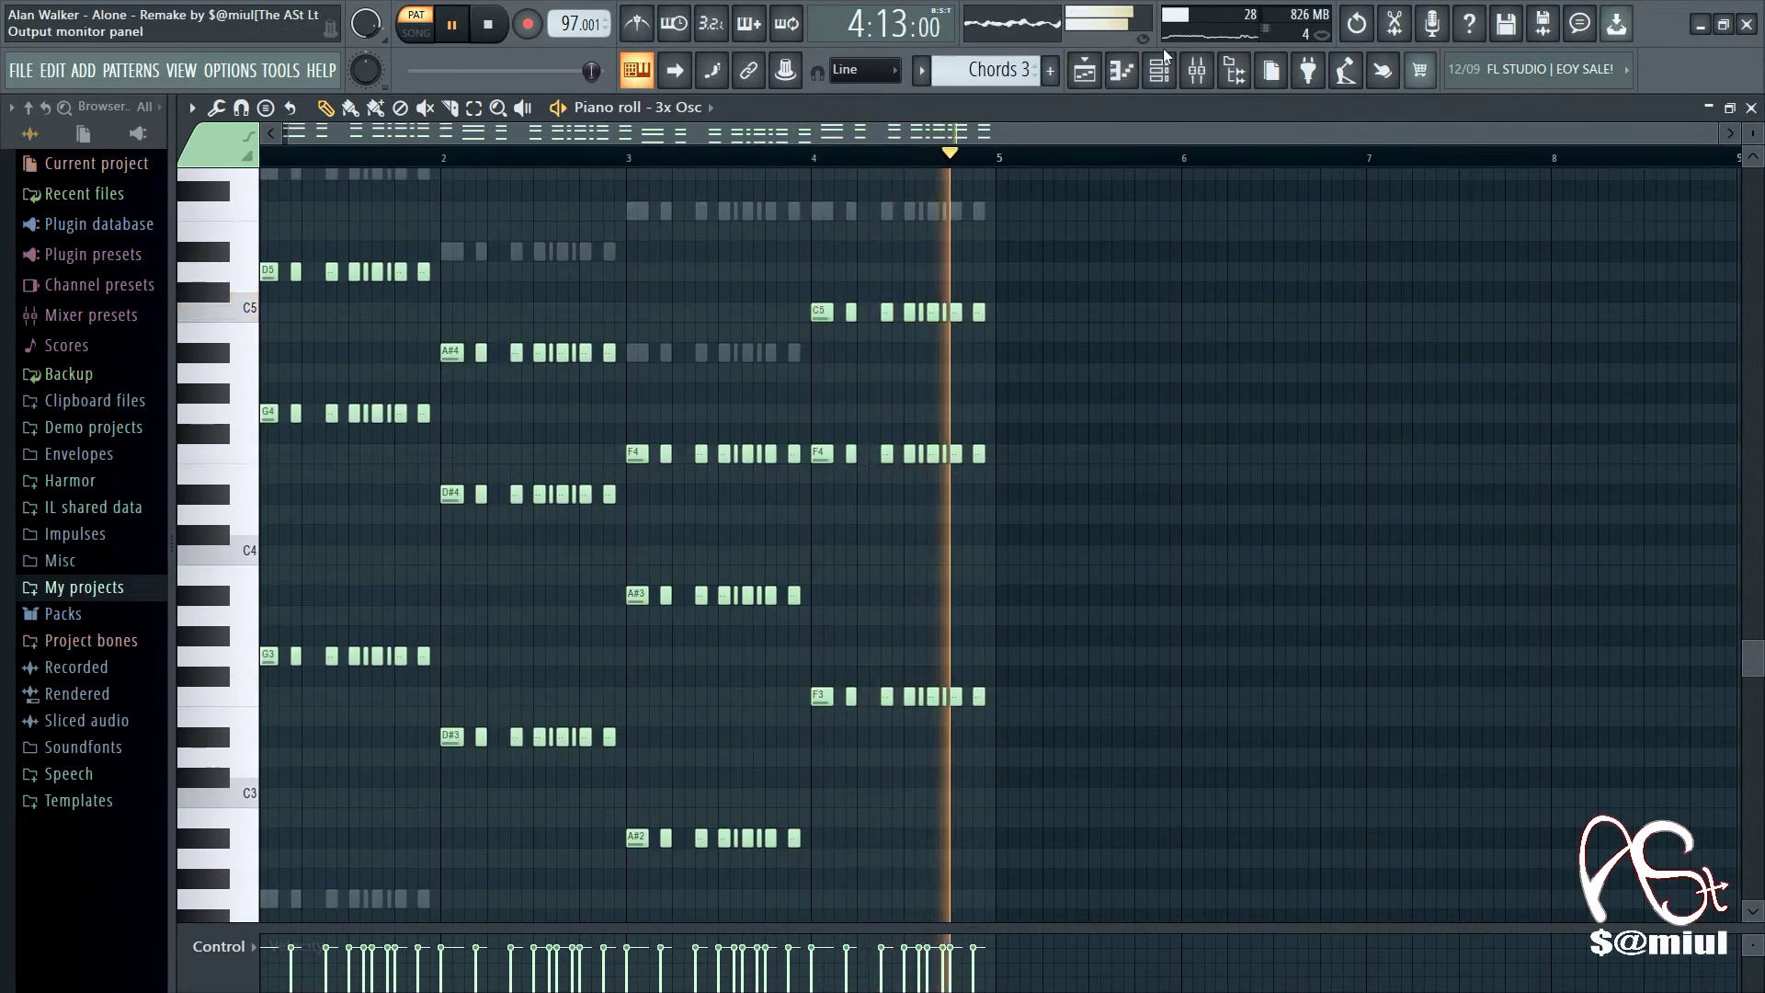
Step: Open the channel rack and inspect the settings of the 3x Osc instrument used by Chords 3
{"action": "key", "text": "F6"}
{"action": "scroll", "coordinate": [998, 446], "scroll_direction": "down", "scroll_amount": 6}
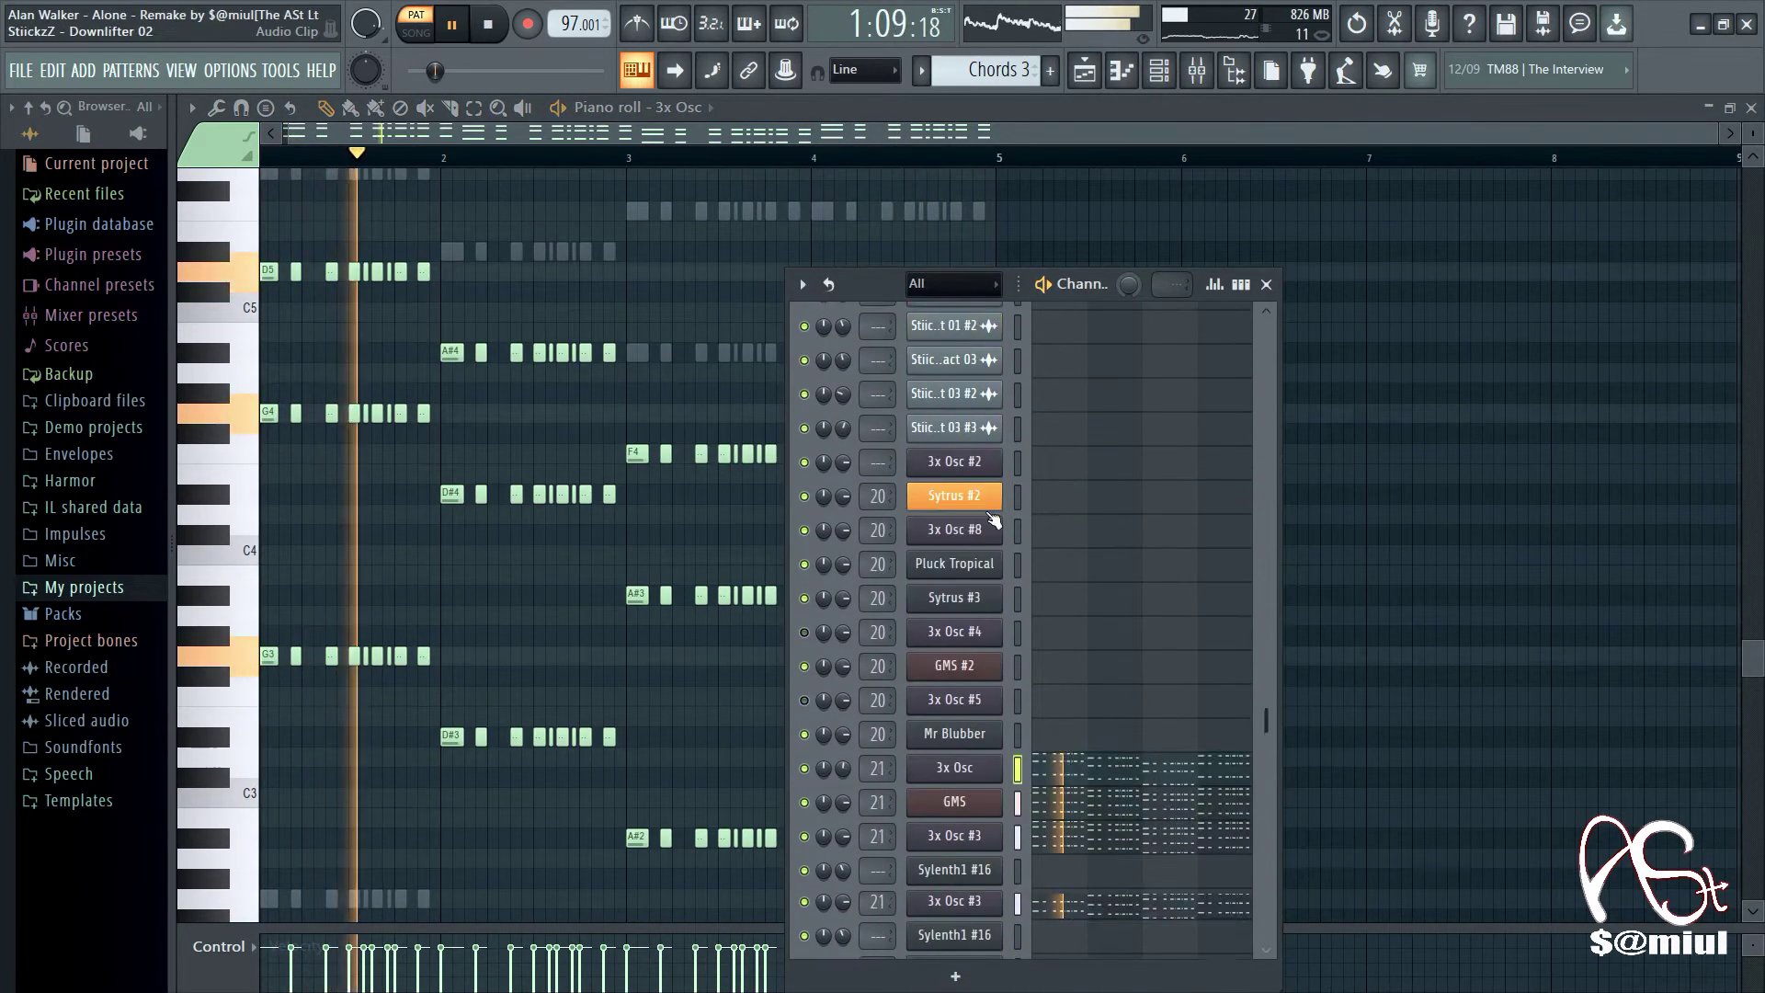
{"action": "left_click", "coordinate": [960, 506]}
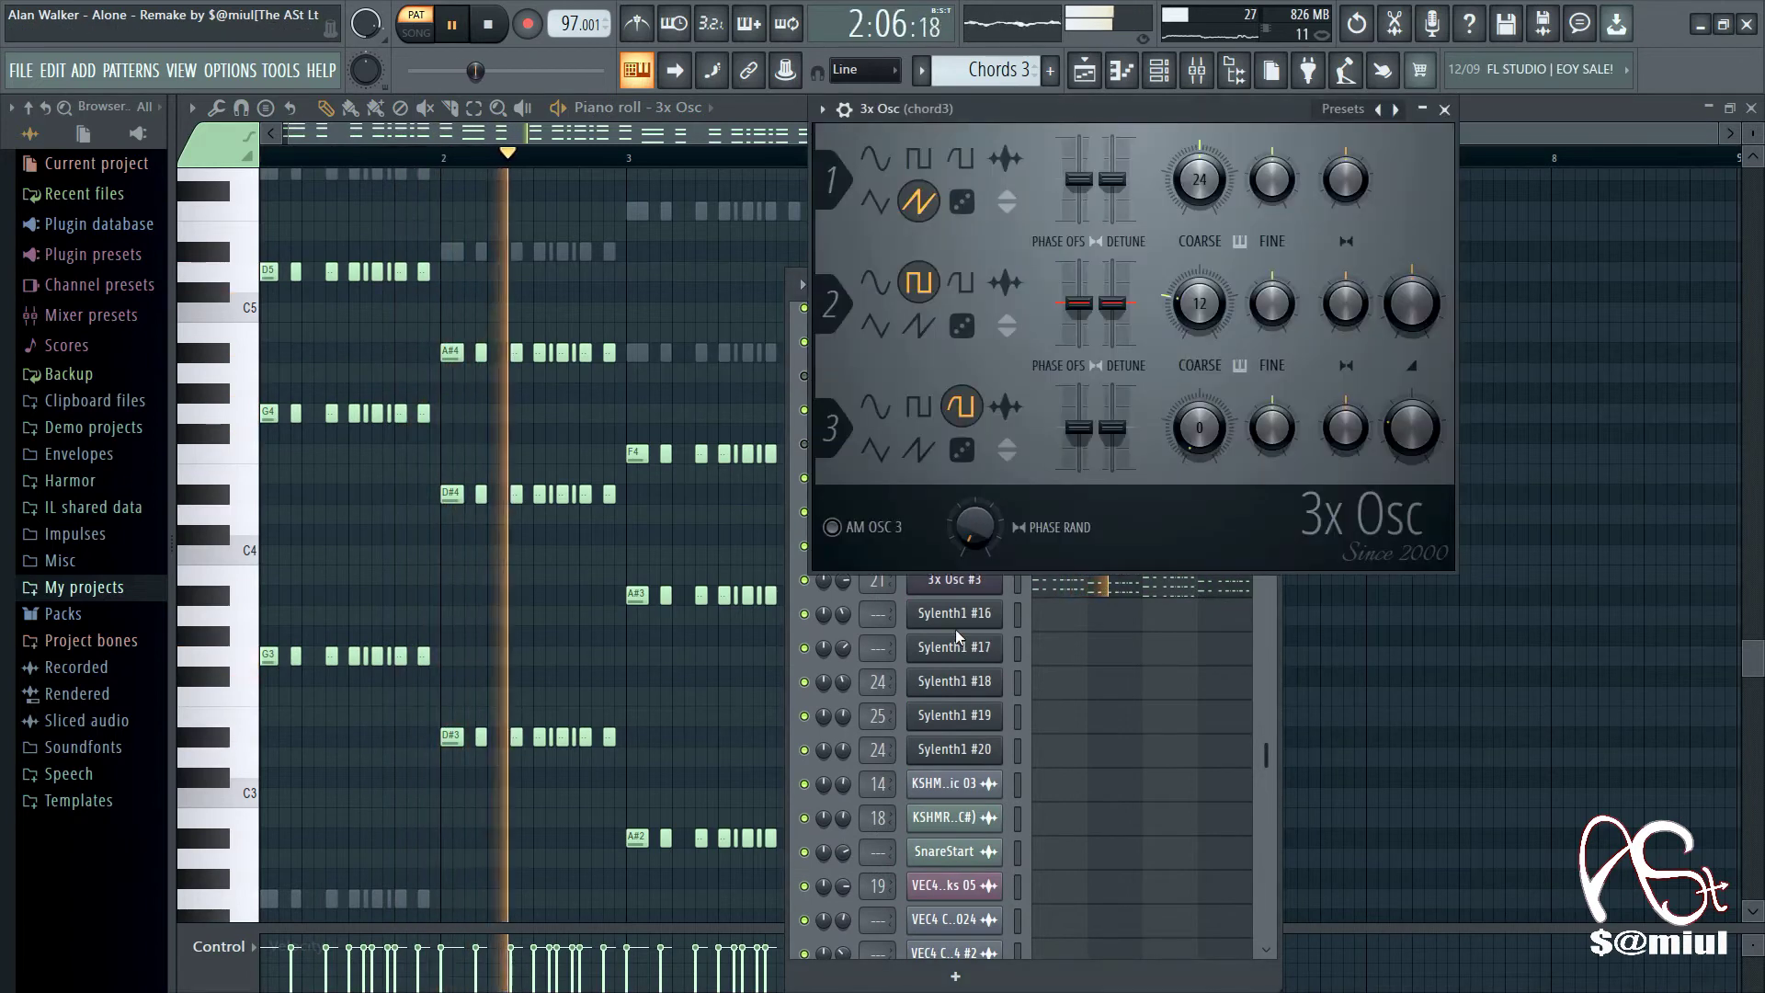
{"action": "left_click", "coordinate": [1445, 108]}
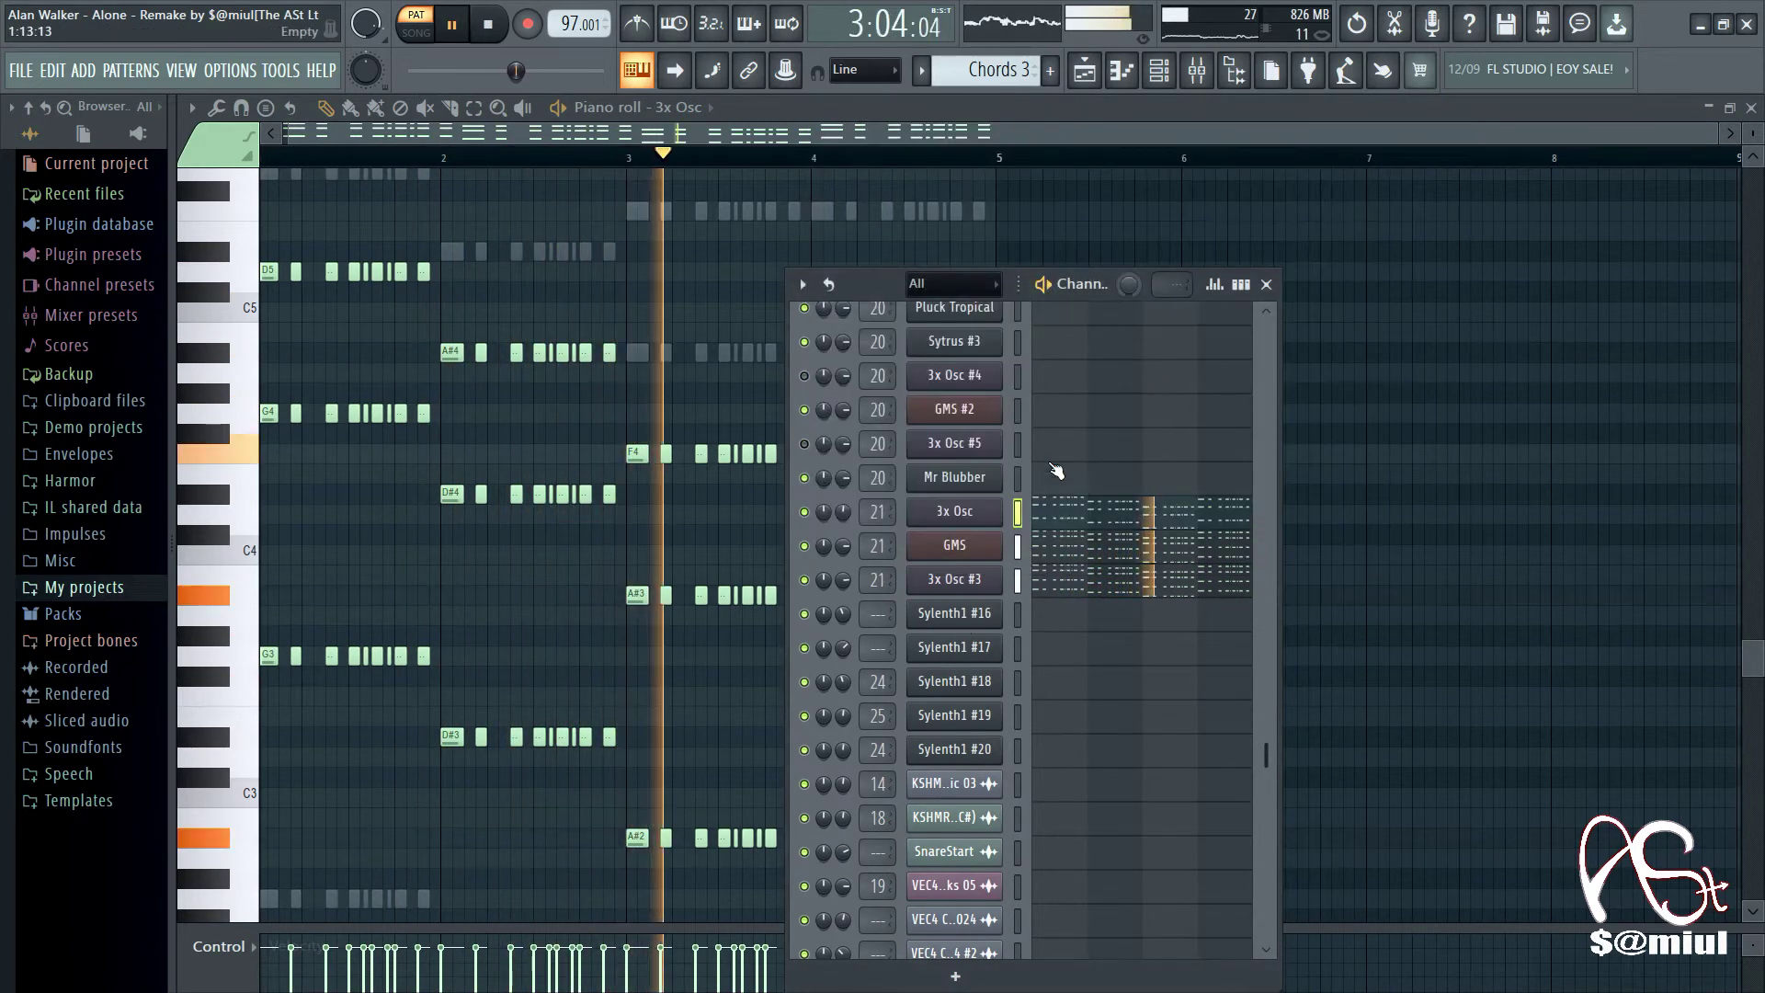
Step: Inspect the settings of the GMS instrument used by Chords 3, then close its window
{"action": "left_click", "coordinate": [959, 544]}
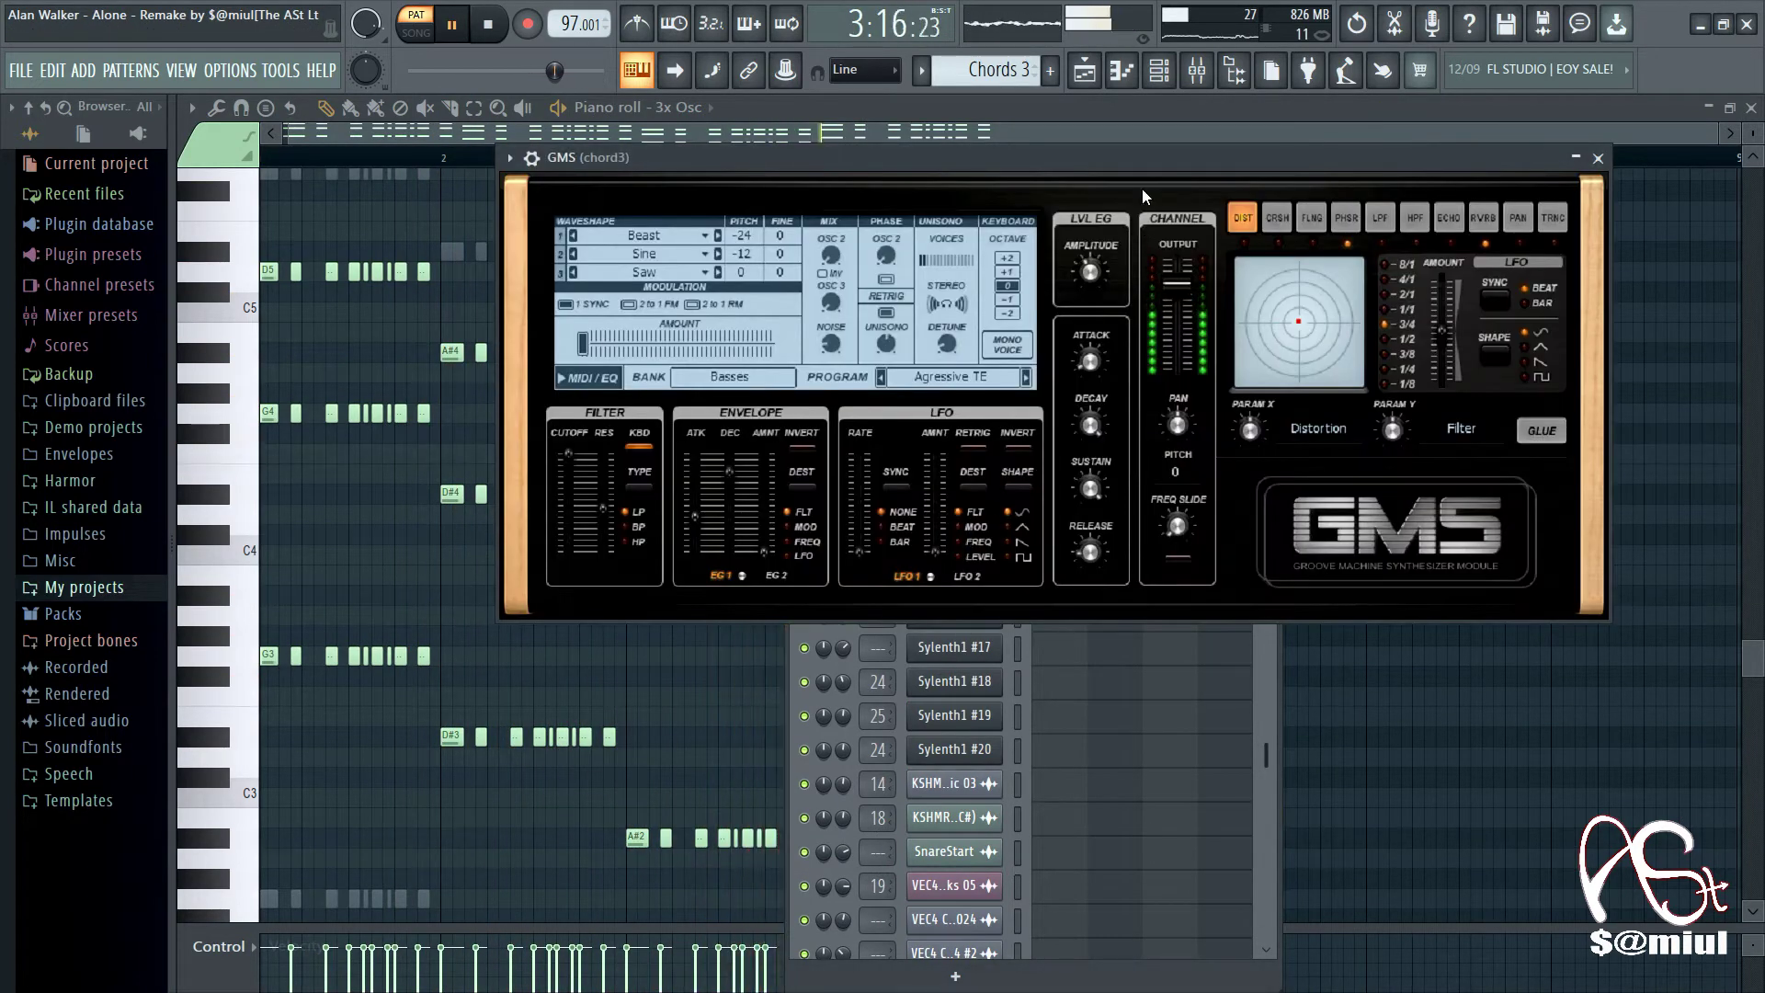
{"action": "left_click_drag", "start_coordinate": [1120, 147], "coordinate": [1088, 3]}
{"action": "left_click", "coordinate": [956, 544]}
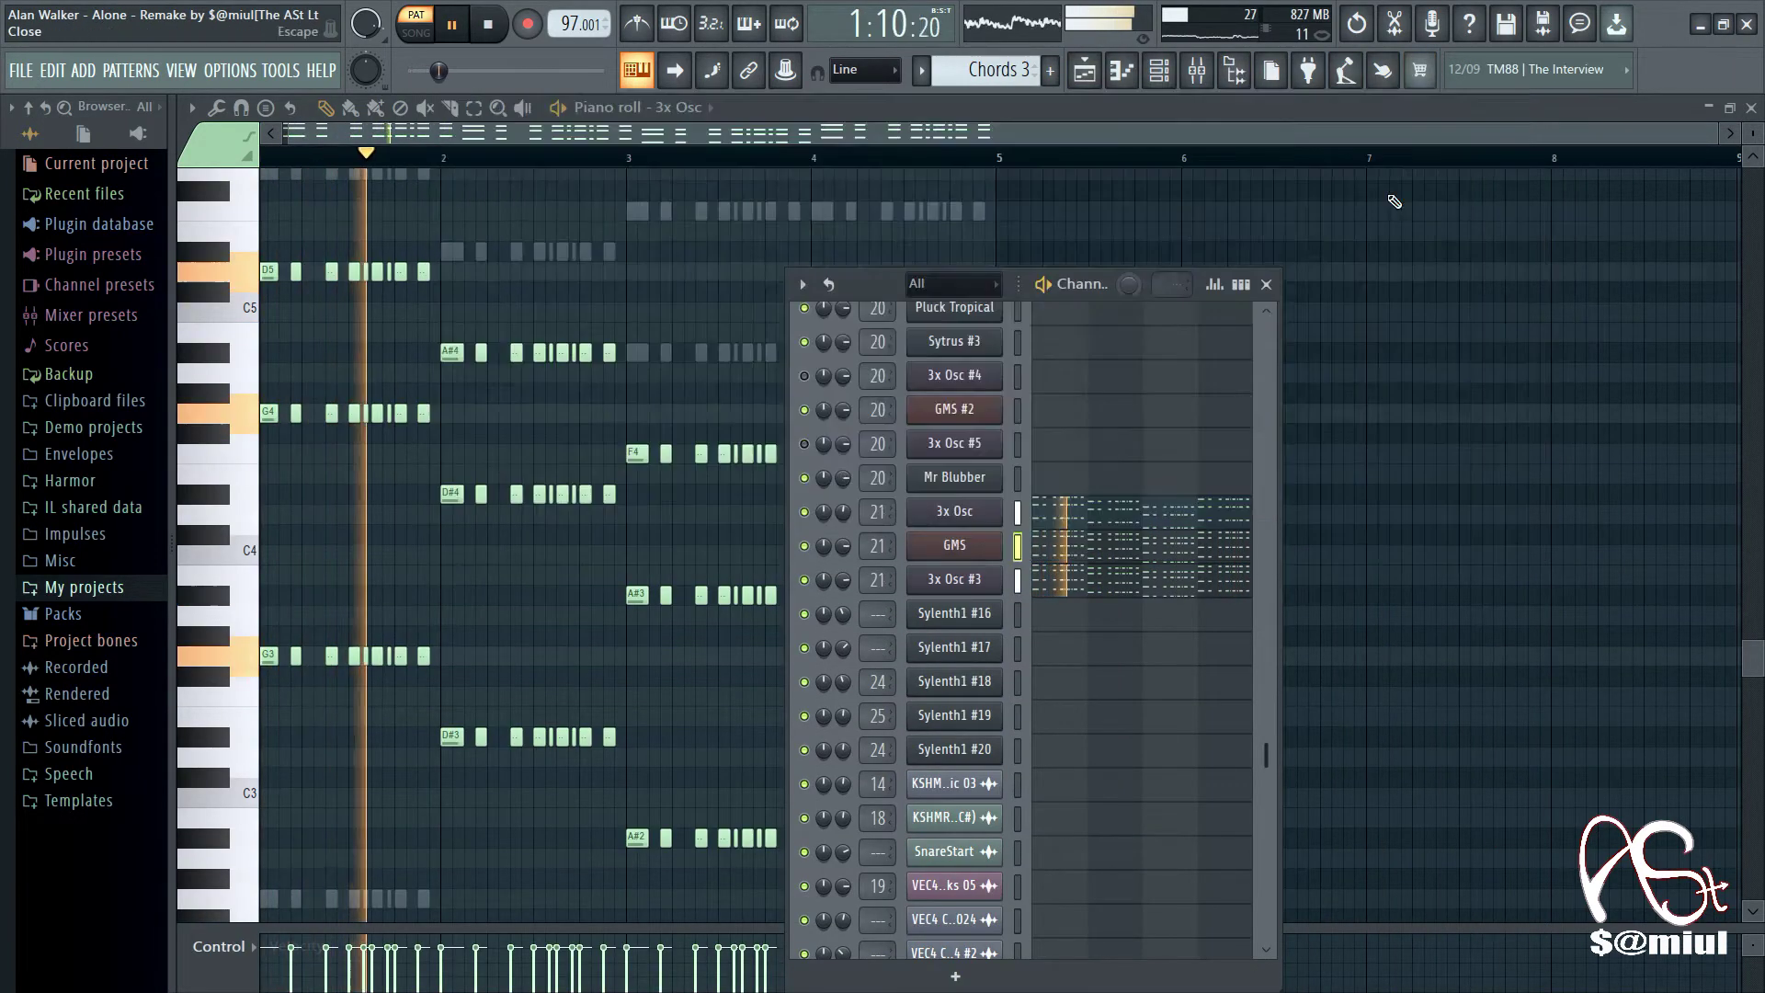
Step: Inspect the 3x Osc #3 instrument's settings, then close the channel rack
{"action": "left_click", "coordinate": [954, 579]}
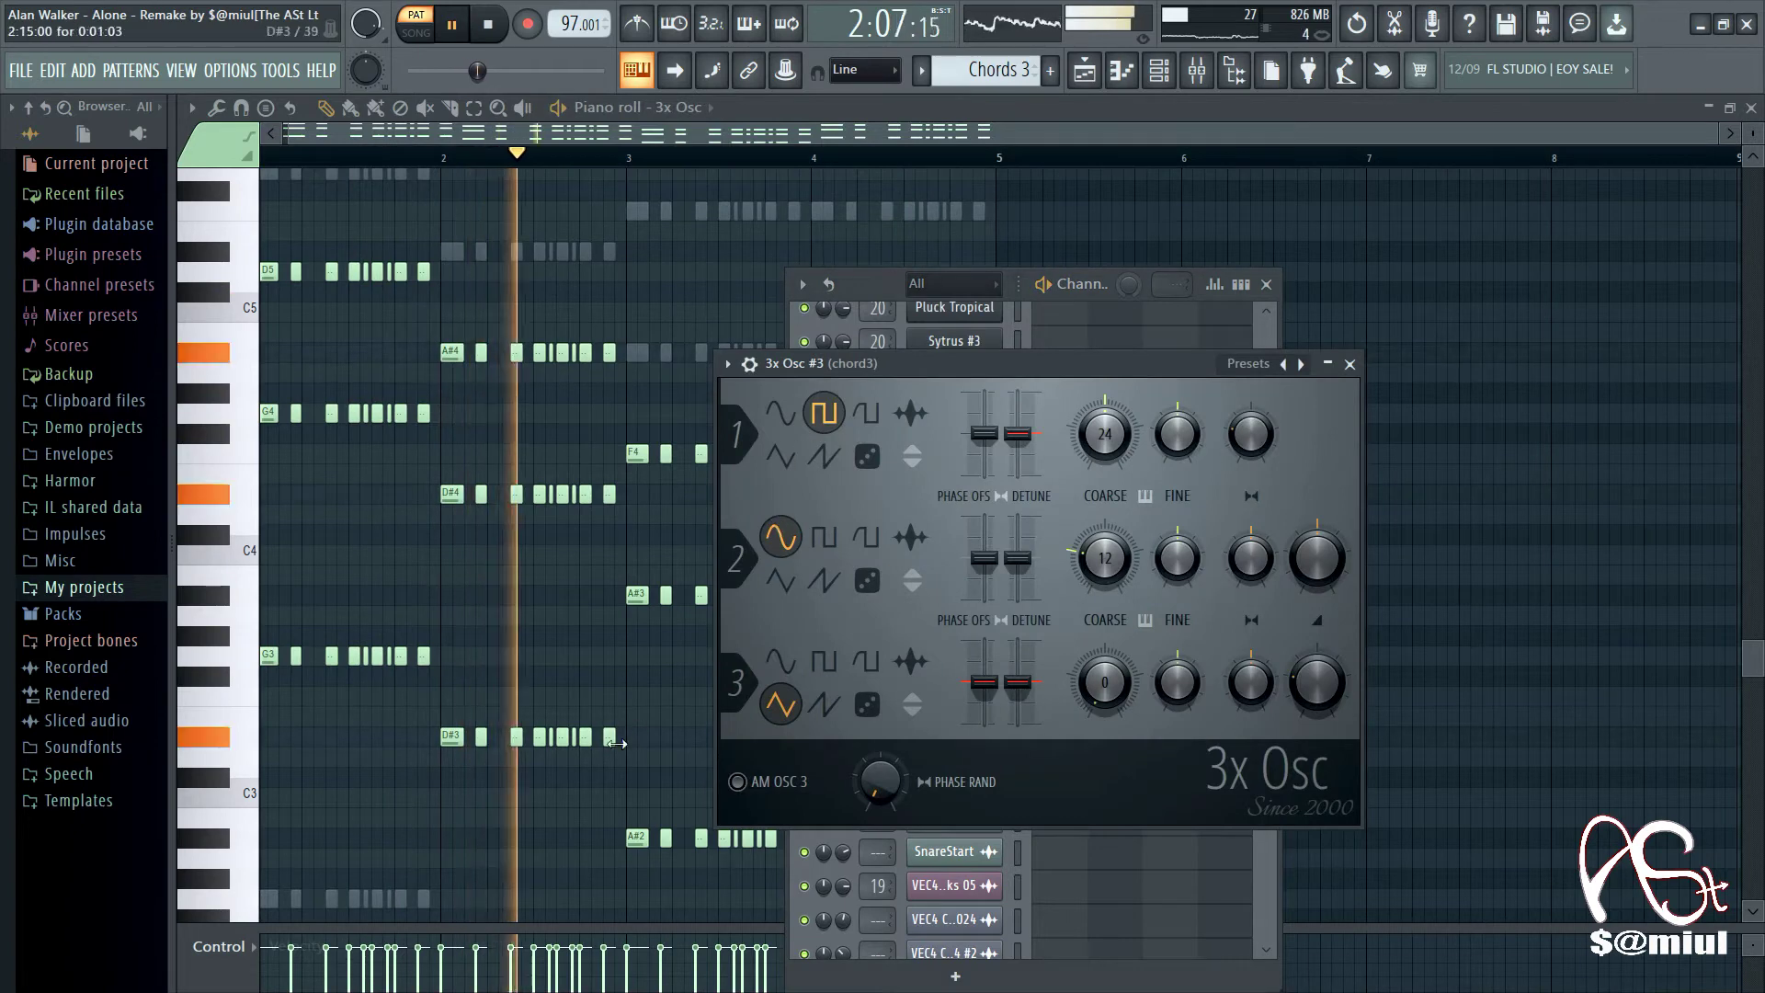
{"action": "left_click", "coordinate": [1350, 364]}
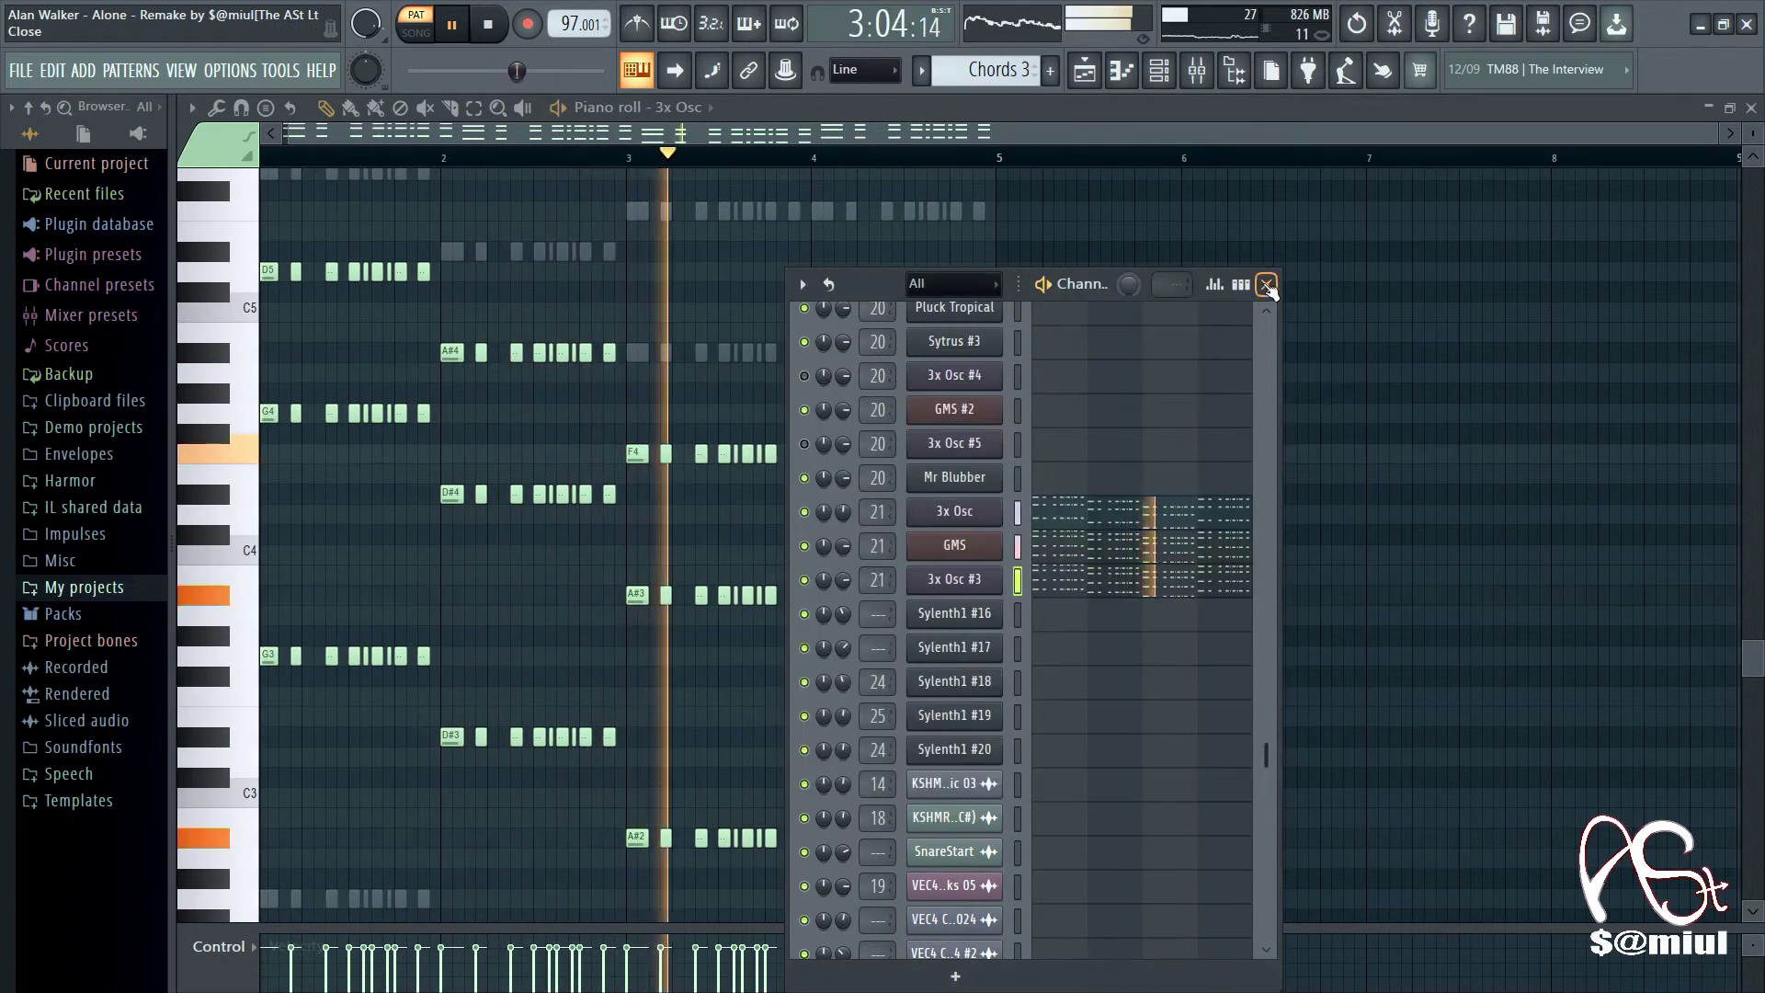
{"action": "left_click", "coordinate": [1266, 284]}
Step: Examine the effects on the chord3 mixer track, then close the mixer
{"action": "left_click", "coordinate": [1197, 75]}
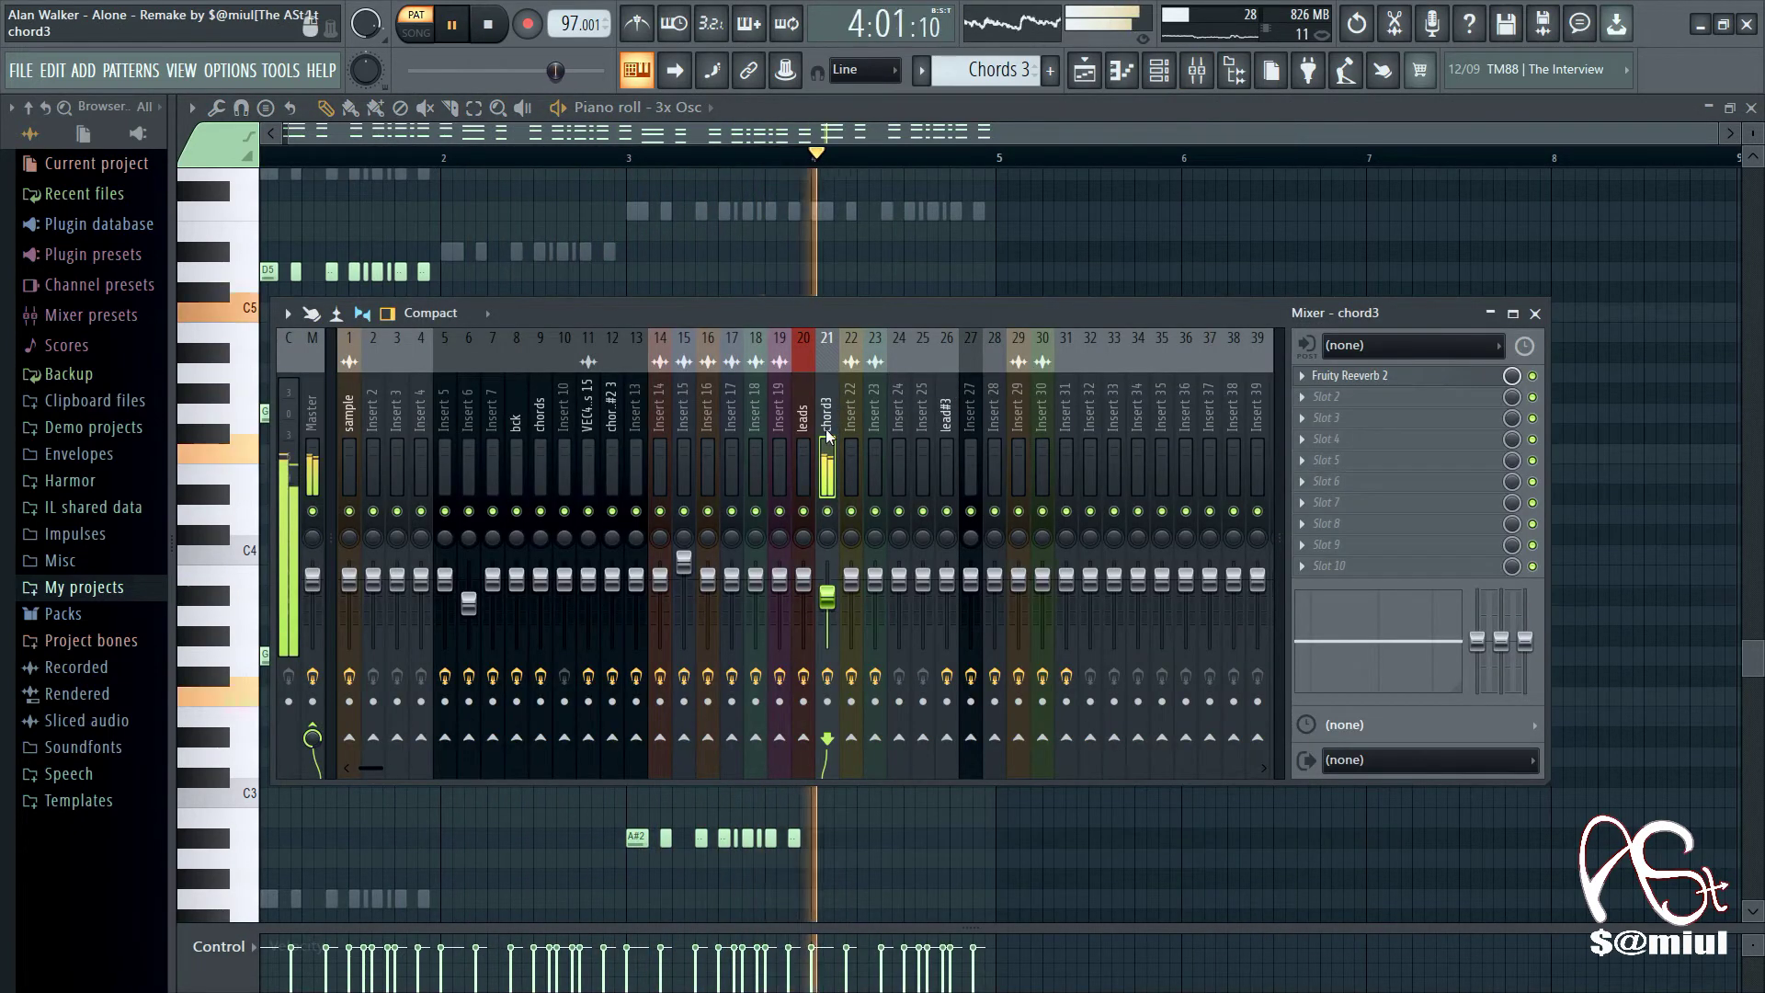
{"action": "left_click", "coordinate": [1534, 313]}
{"action": "left_click", "coordinate": [1050, 69]}
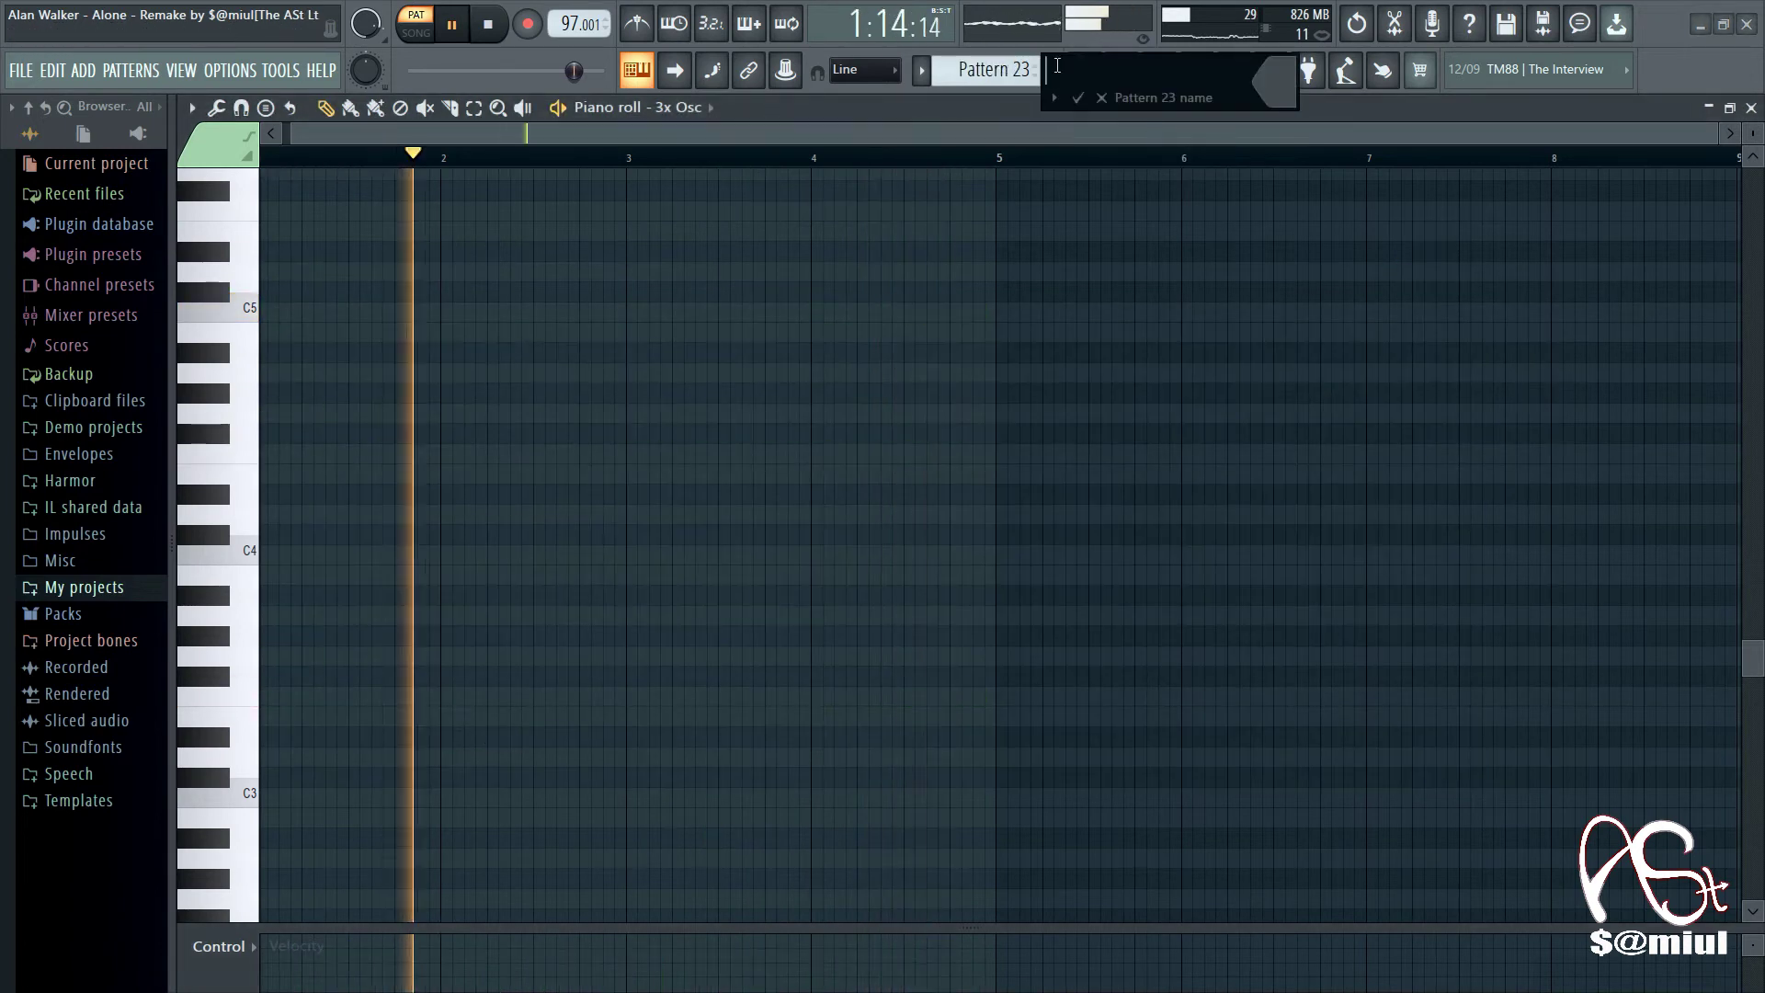
{"action": "left_click", "coordinate": [1103, 97]}
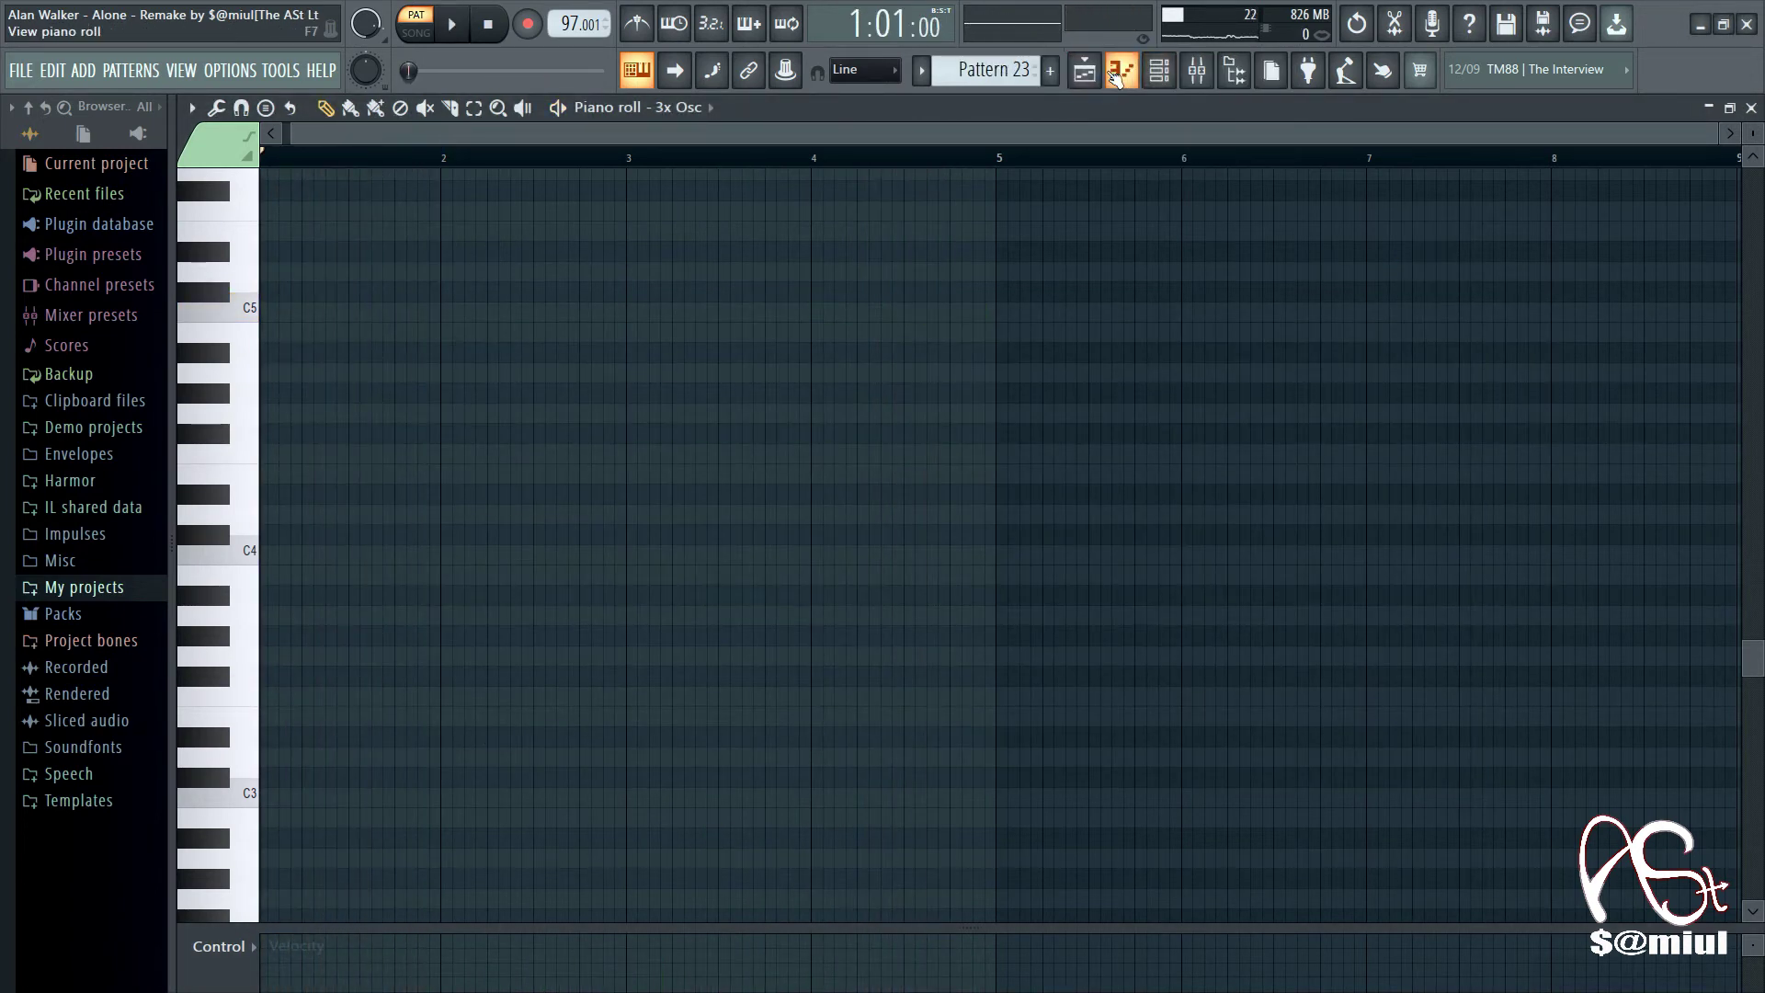
Step: Return to the playlist and play the Lead pattern from the leads track's second-drop section
{"action": "left_click", "coordinate": [1087, 71]}
{"action": "mouse_move", "coordinate": [1233, 130]}
{"action": "left_mouse_down"}
{"action": "mouse_move", "coordinate": [1188, 130]}
{"action": "mouse_move", "coordinate": [1239, 129]}
{"action": "left_mouse_up"}
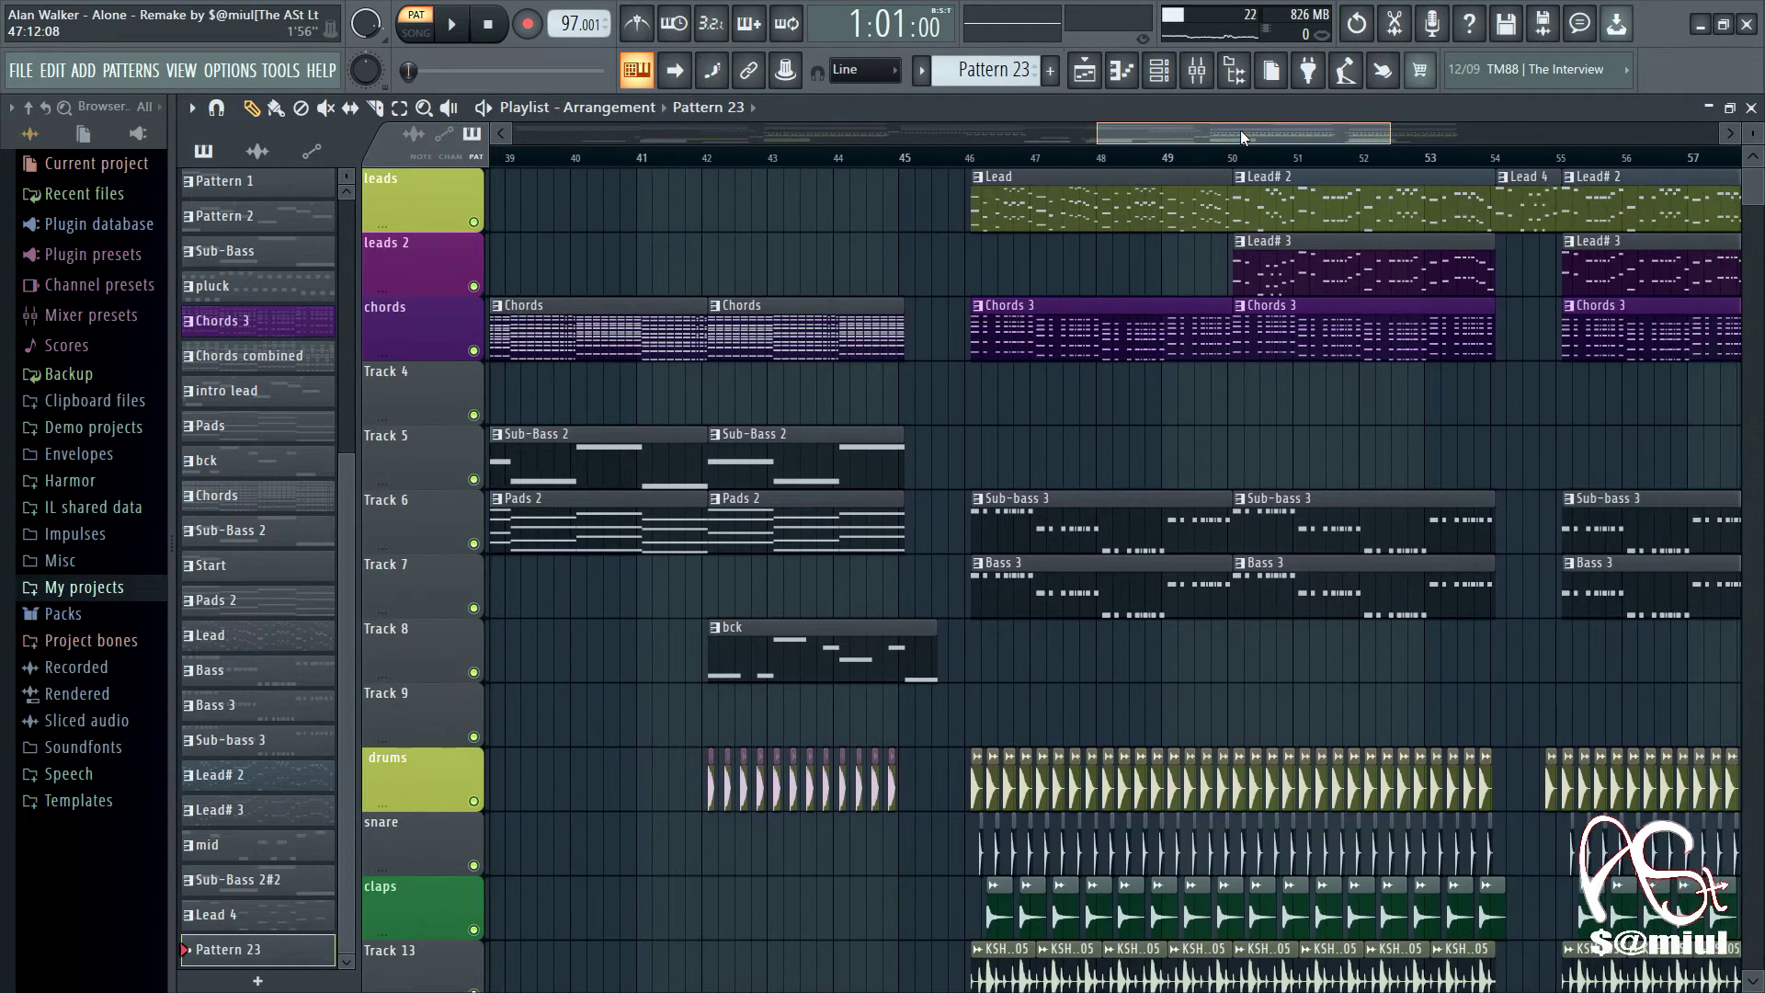
{"action": "left_click", "coordinate": [1141, 184]}
{"action": "key", "text": "space"}
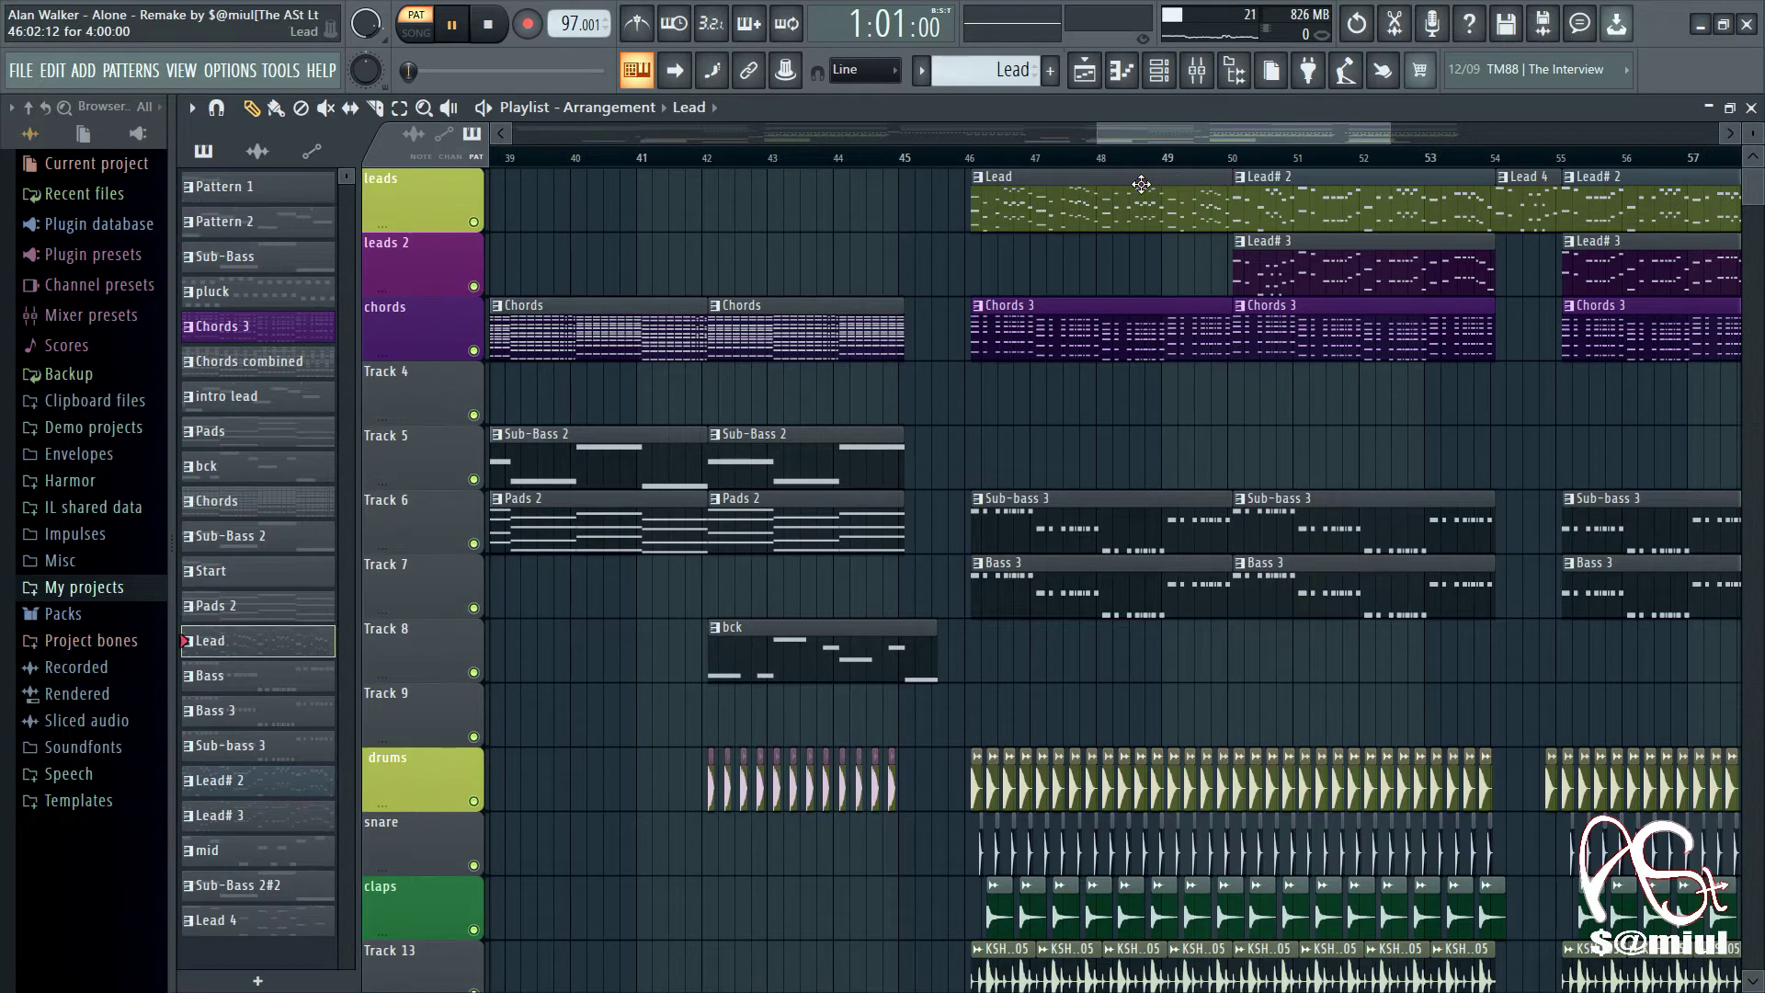
{"action": "left_click_drag", "start_coordinate": [1160, 138], "coordinate": [1218, 135]}
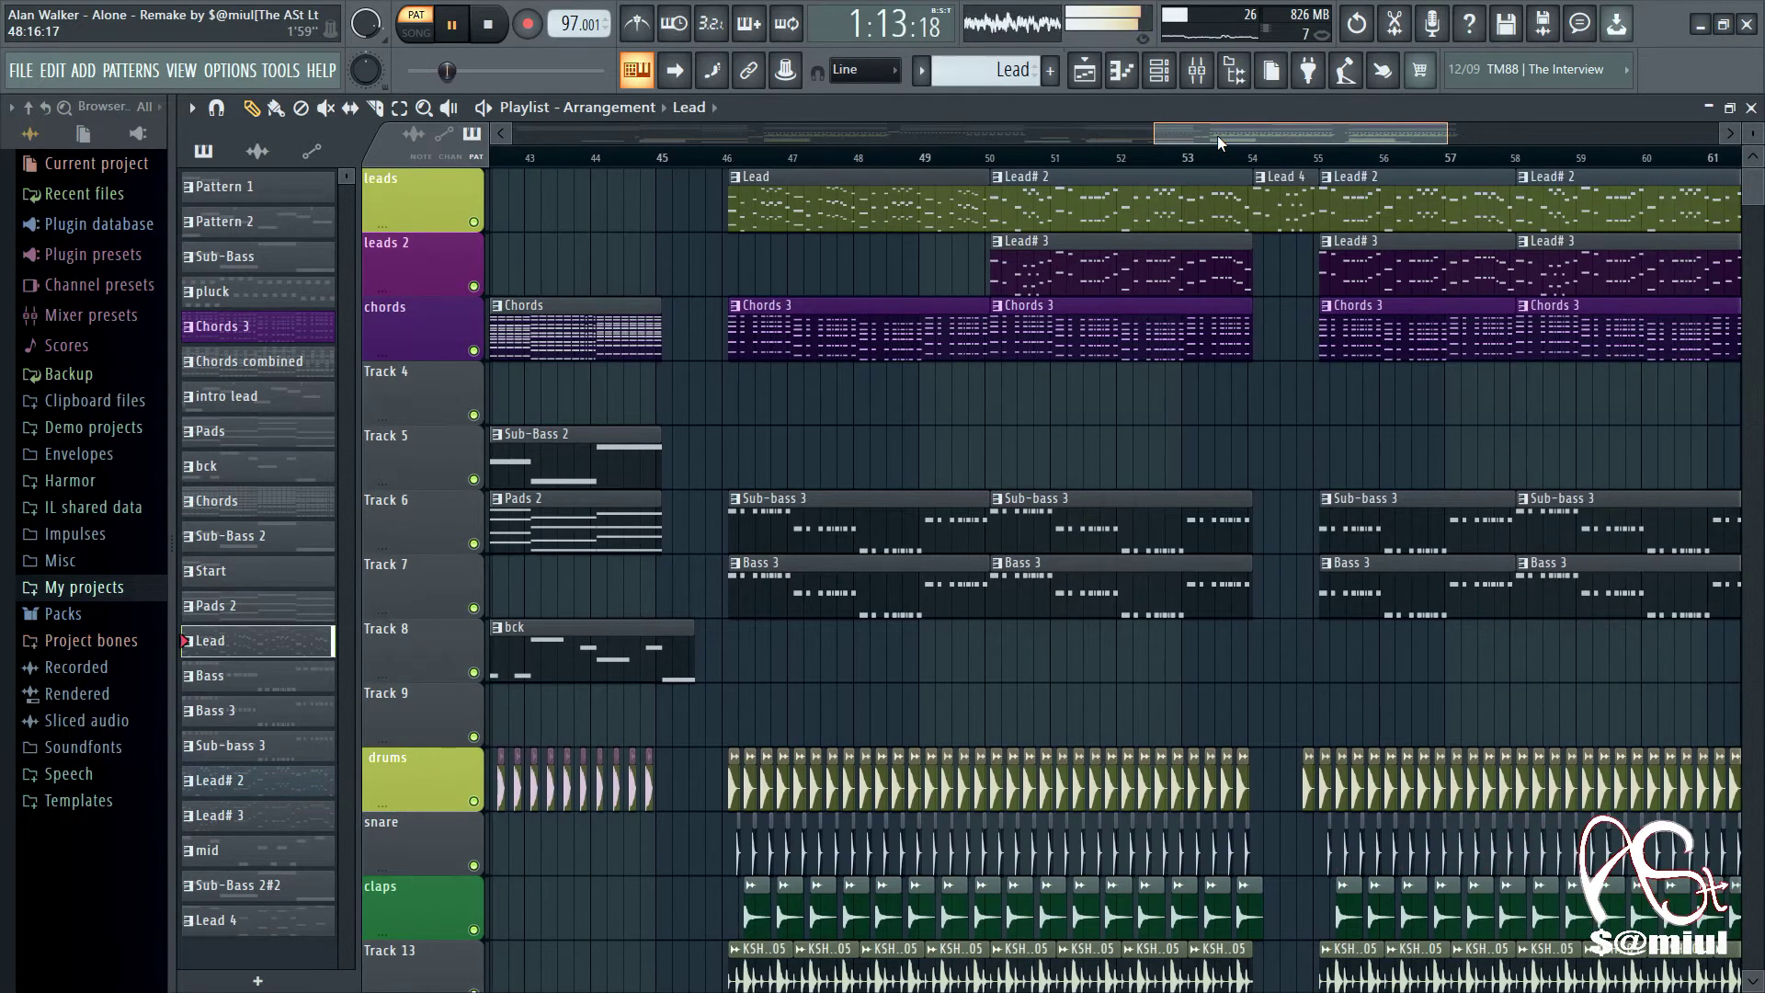
Step: Play the Lead# 3 pattern from the leads 2 track and examine its Sytrus #4 notes across four bars in the piano roll
{"action": "left_click", "coordinate": [1057, 252]}
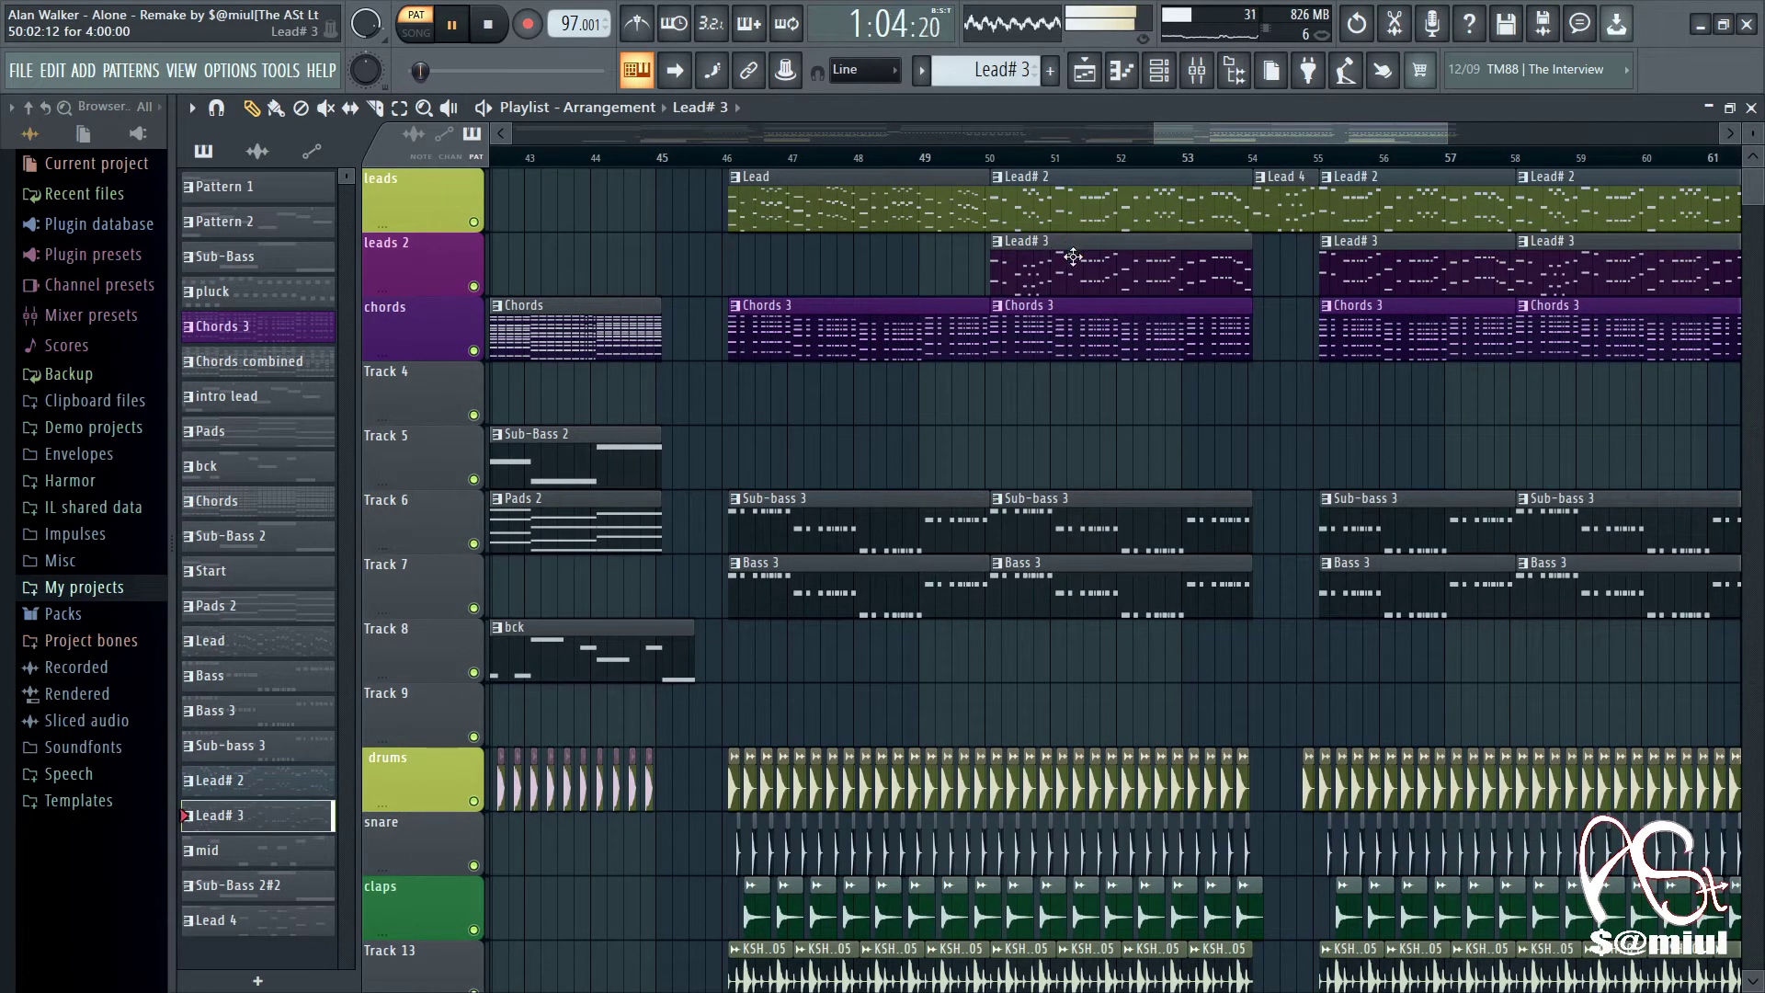
{"action": "double_click", "coordinate": [1144, 271]}
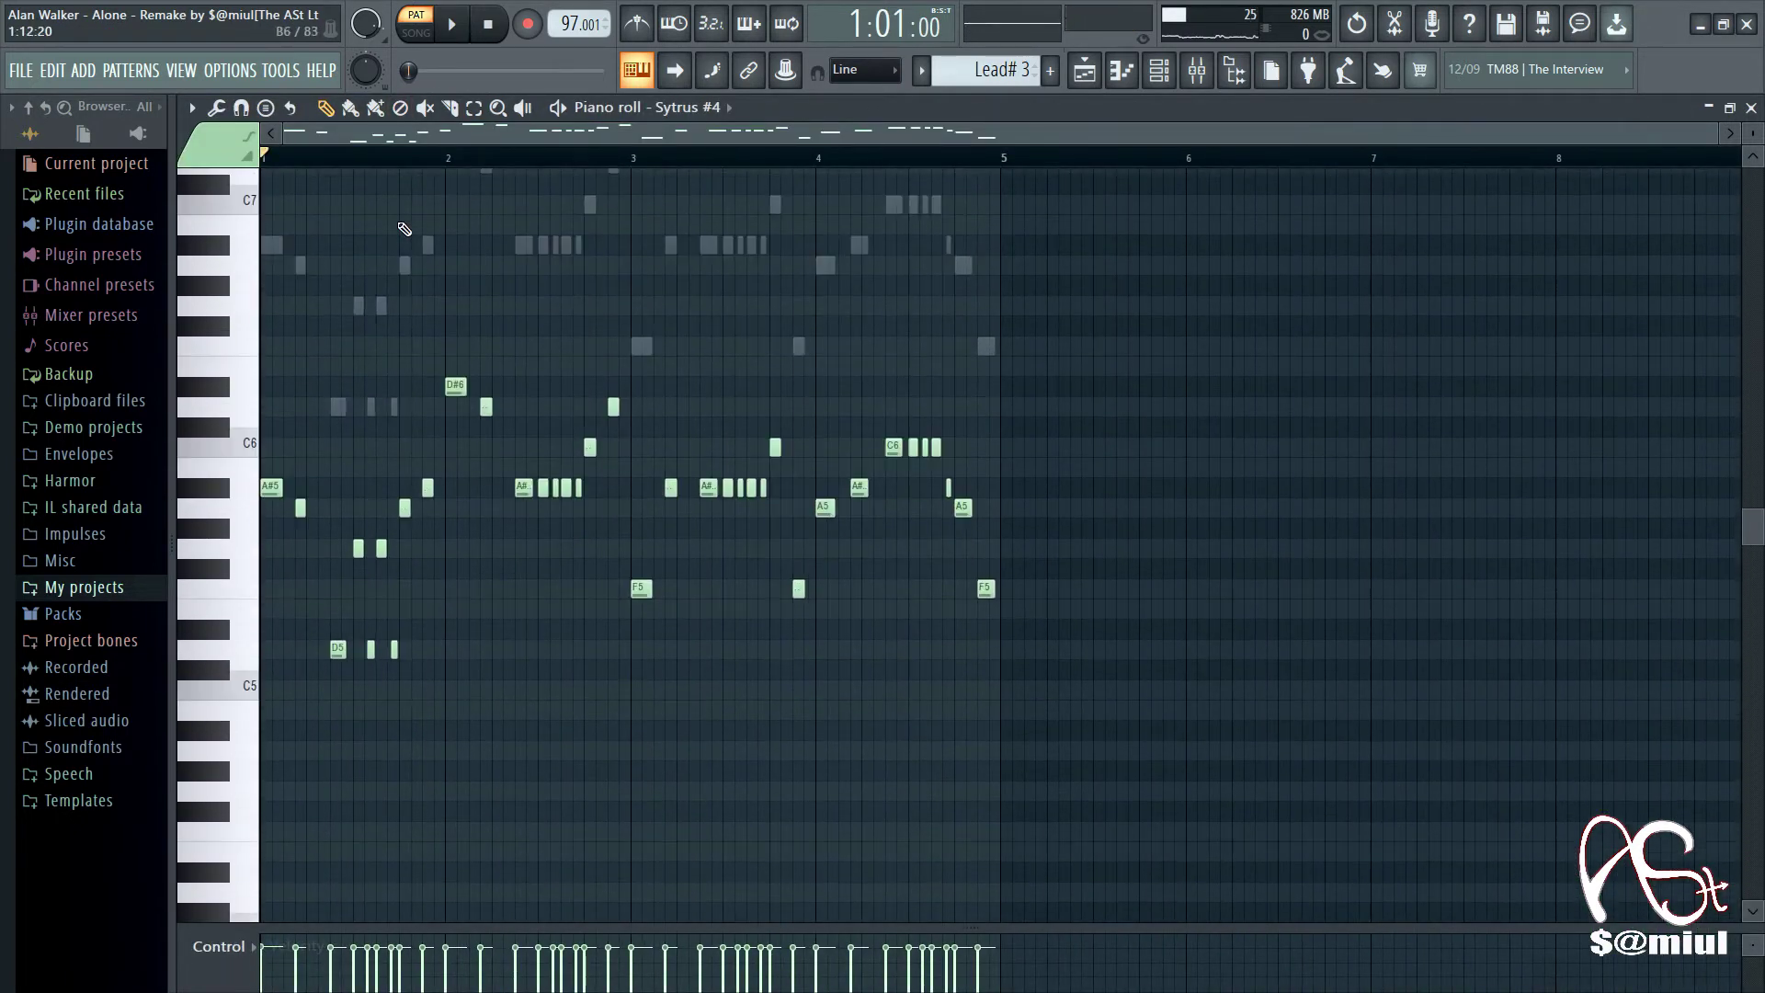
{"action": "scroll", "coordinate": [451, 156], "scroll_direction": "up", "scroll_amount": 4}
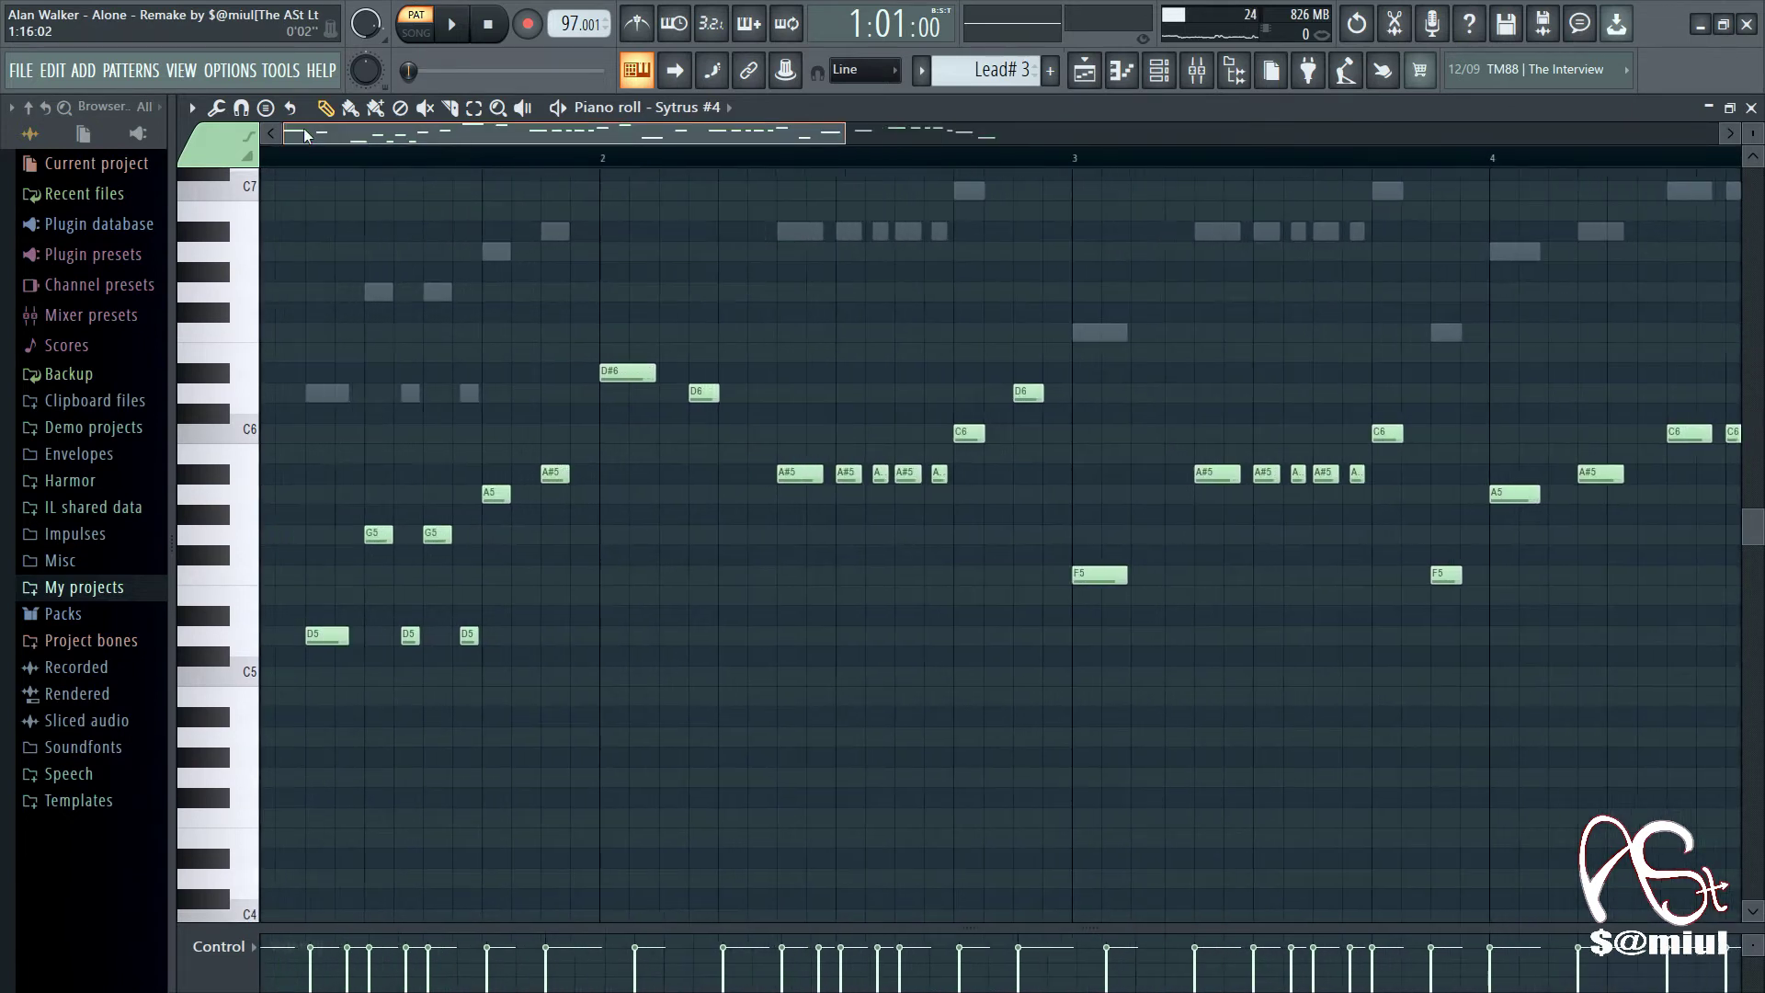
{"action": "left_click_drag", "start_coordinate": [838, 133], "coordinate": [1030, 161]}
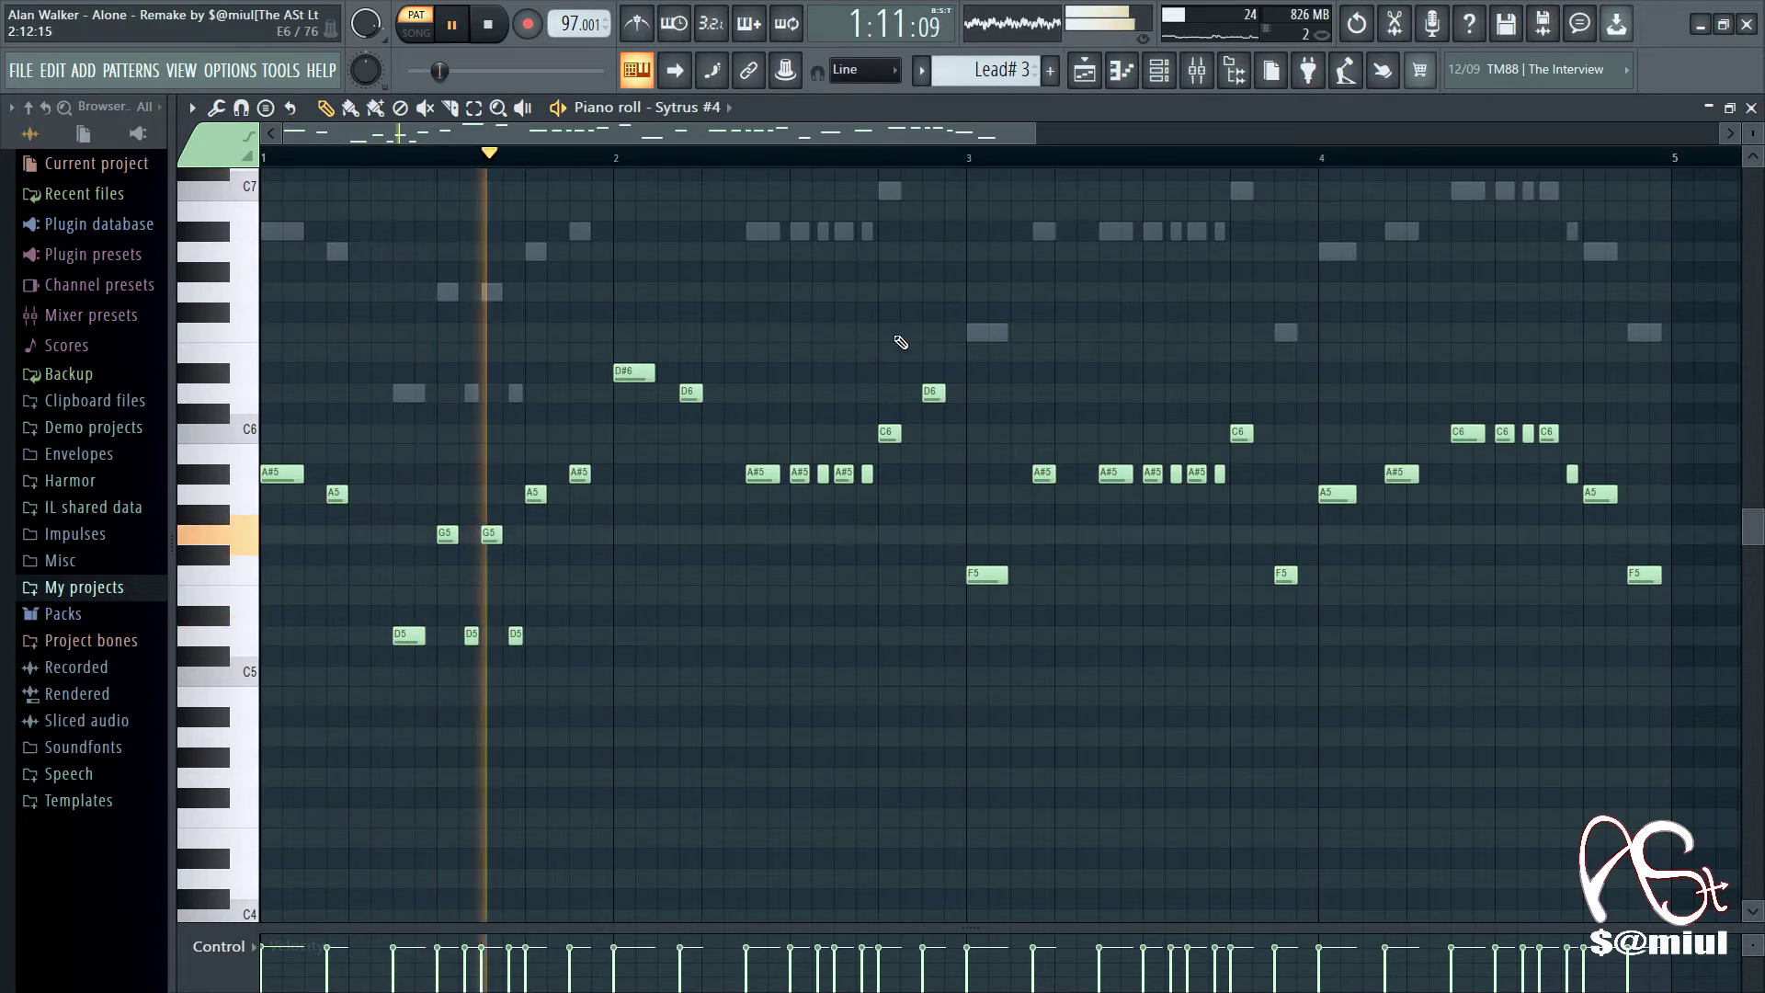
Step: Open the channel rack and inspect the Sytrus #4 instrument's OP 1 settings with the detailed settings collapsed
{"action": "left_click", "coordinate": [1160, 73]}
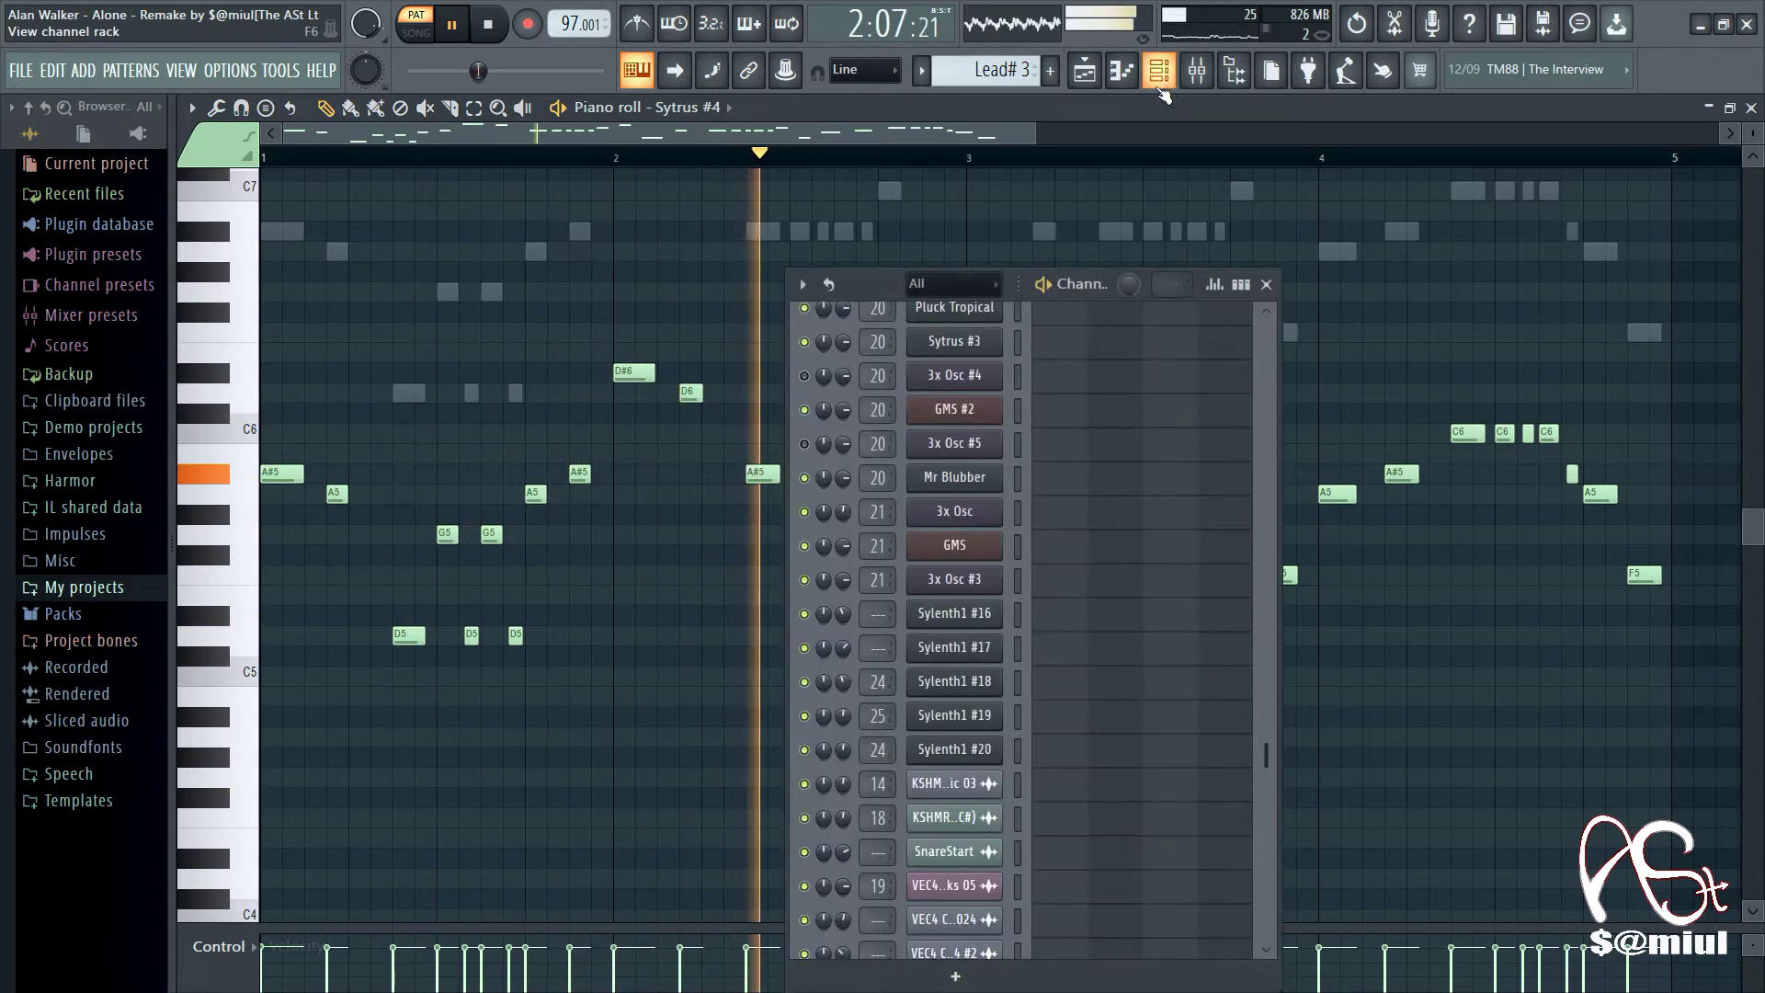
{"action": "scroll", "coordinate": [1004, 536], "scroll_direction": "down", "scroll_amount": 4}
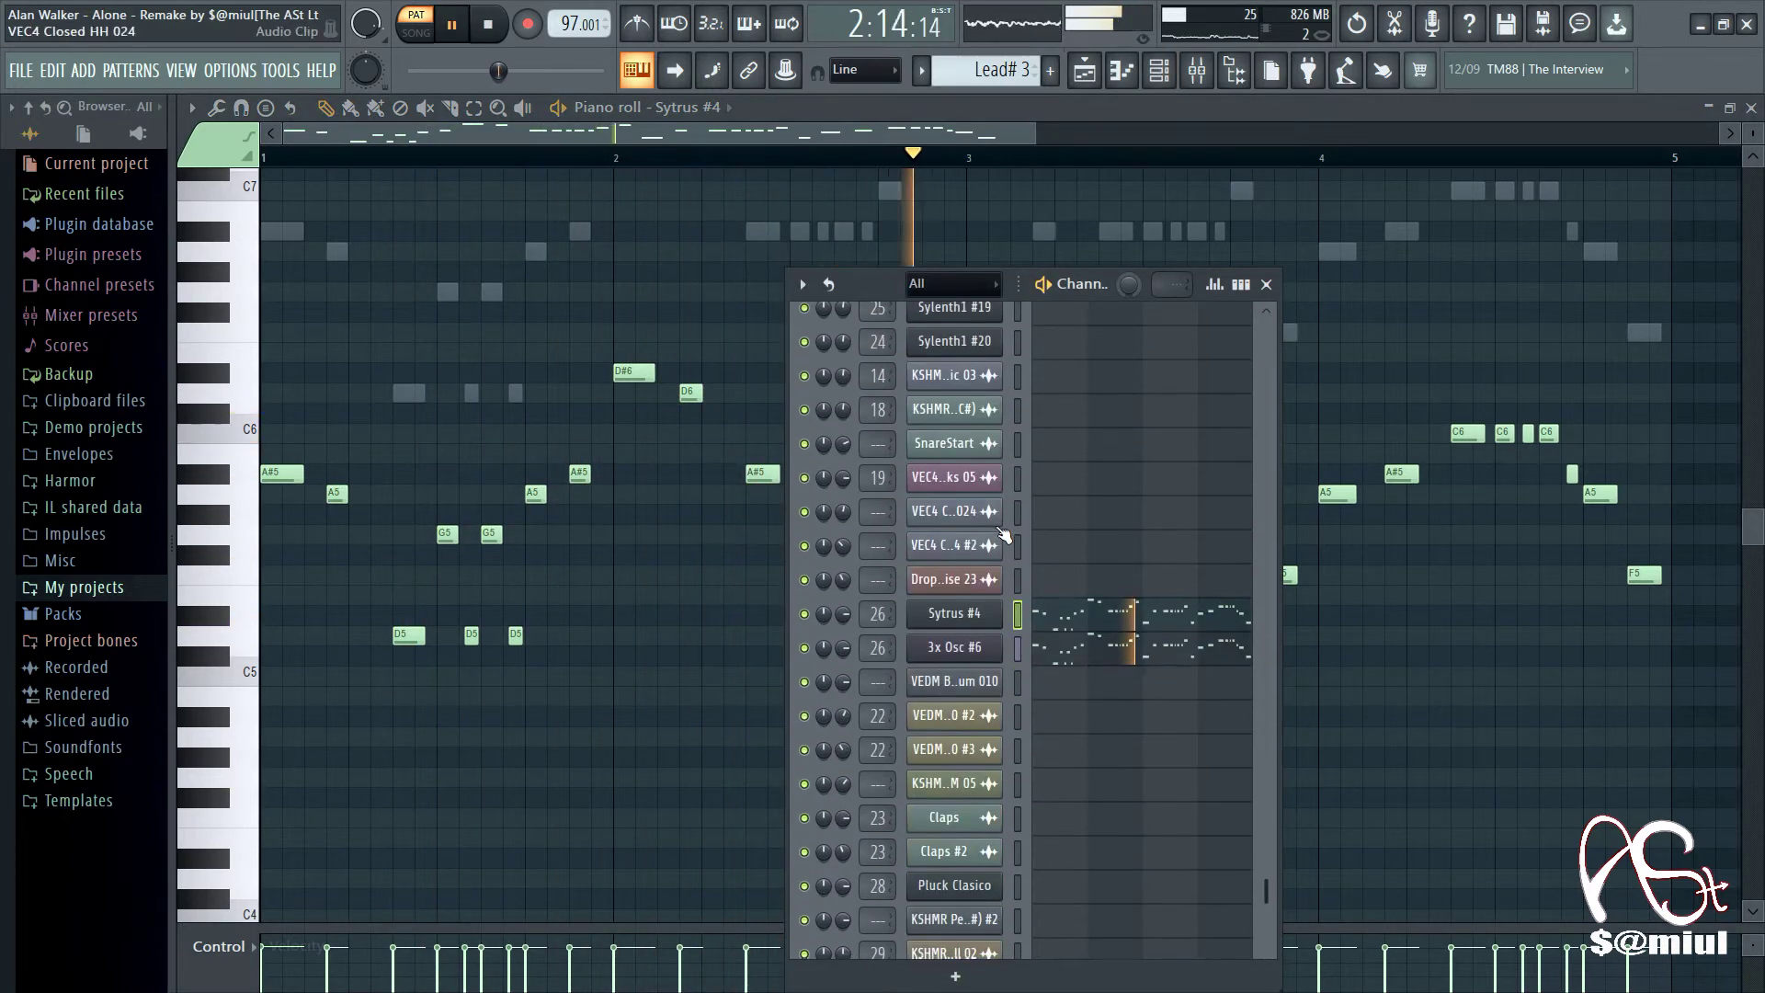
{"action": "left_click", "coordinate": [956, 622]}
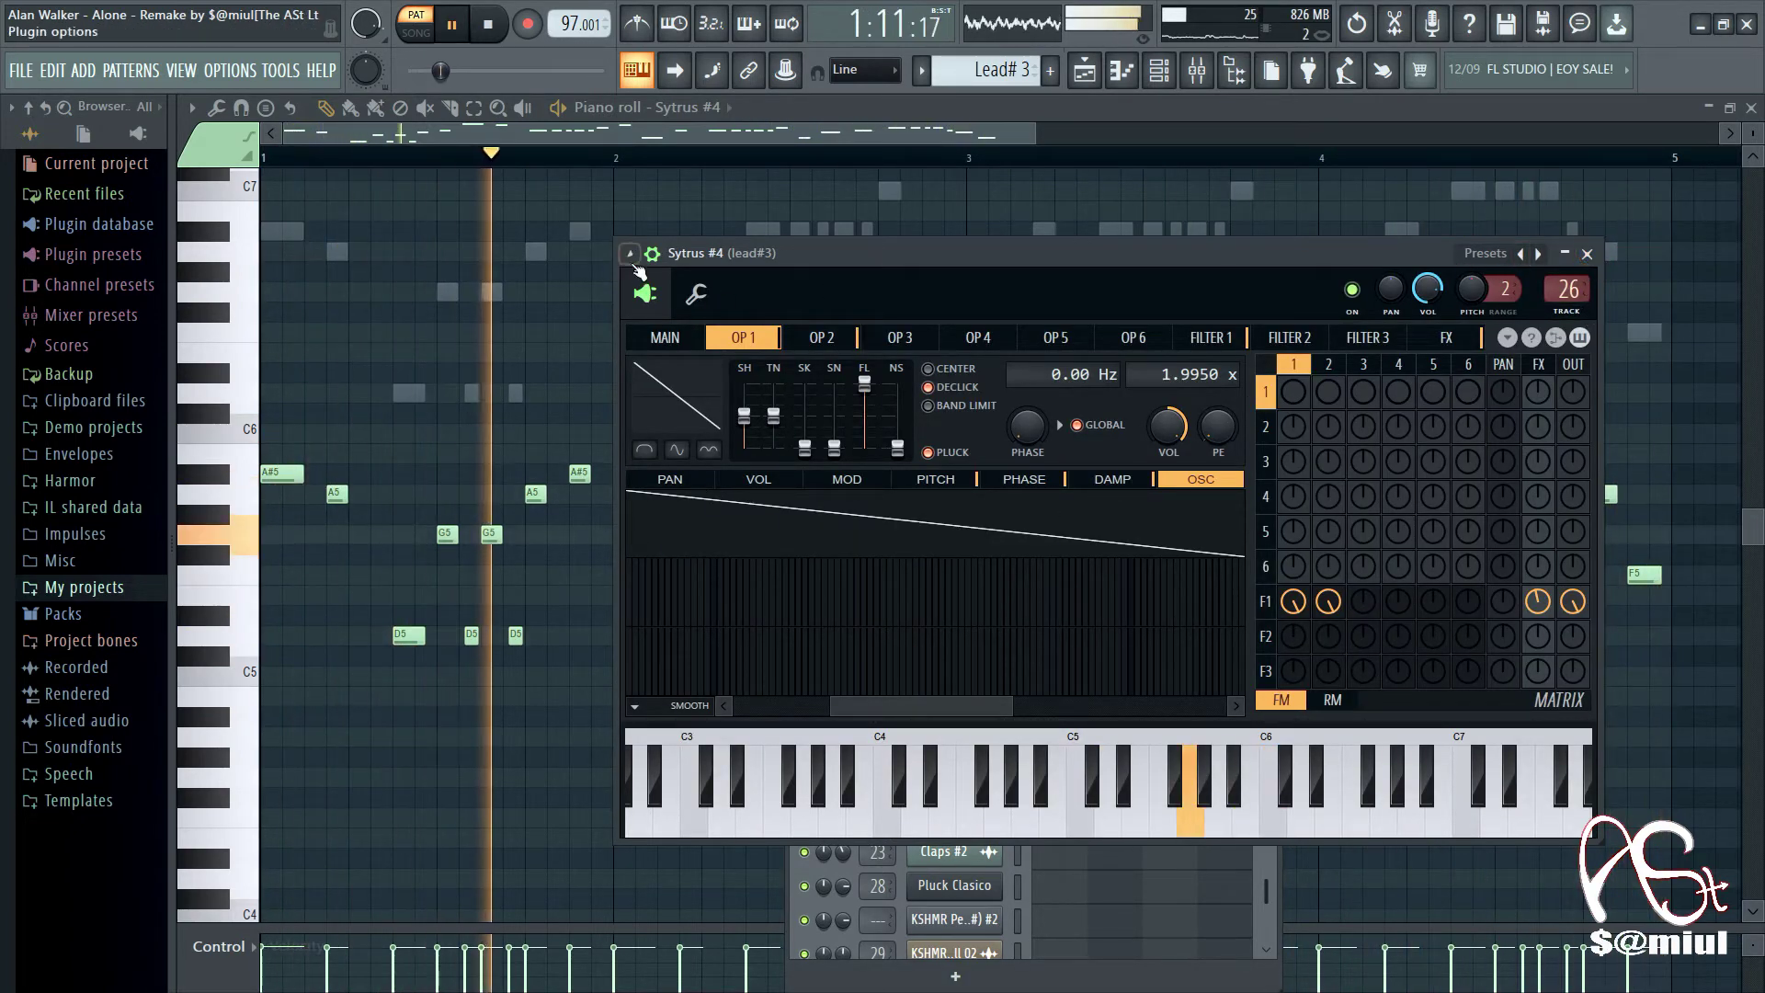
{"action": "left_click", "coordinate": [631, 255]}
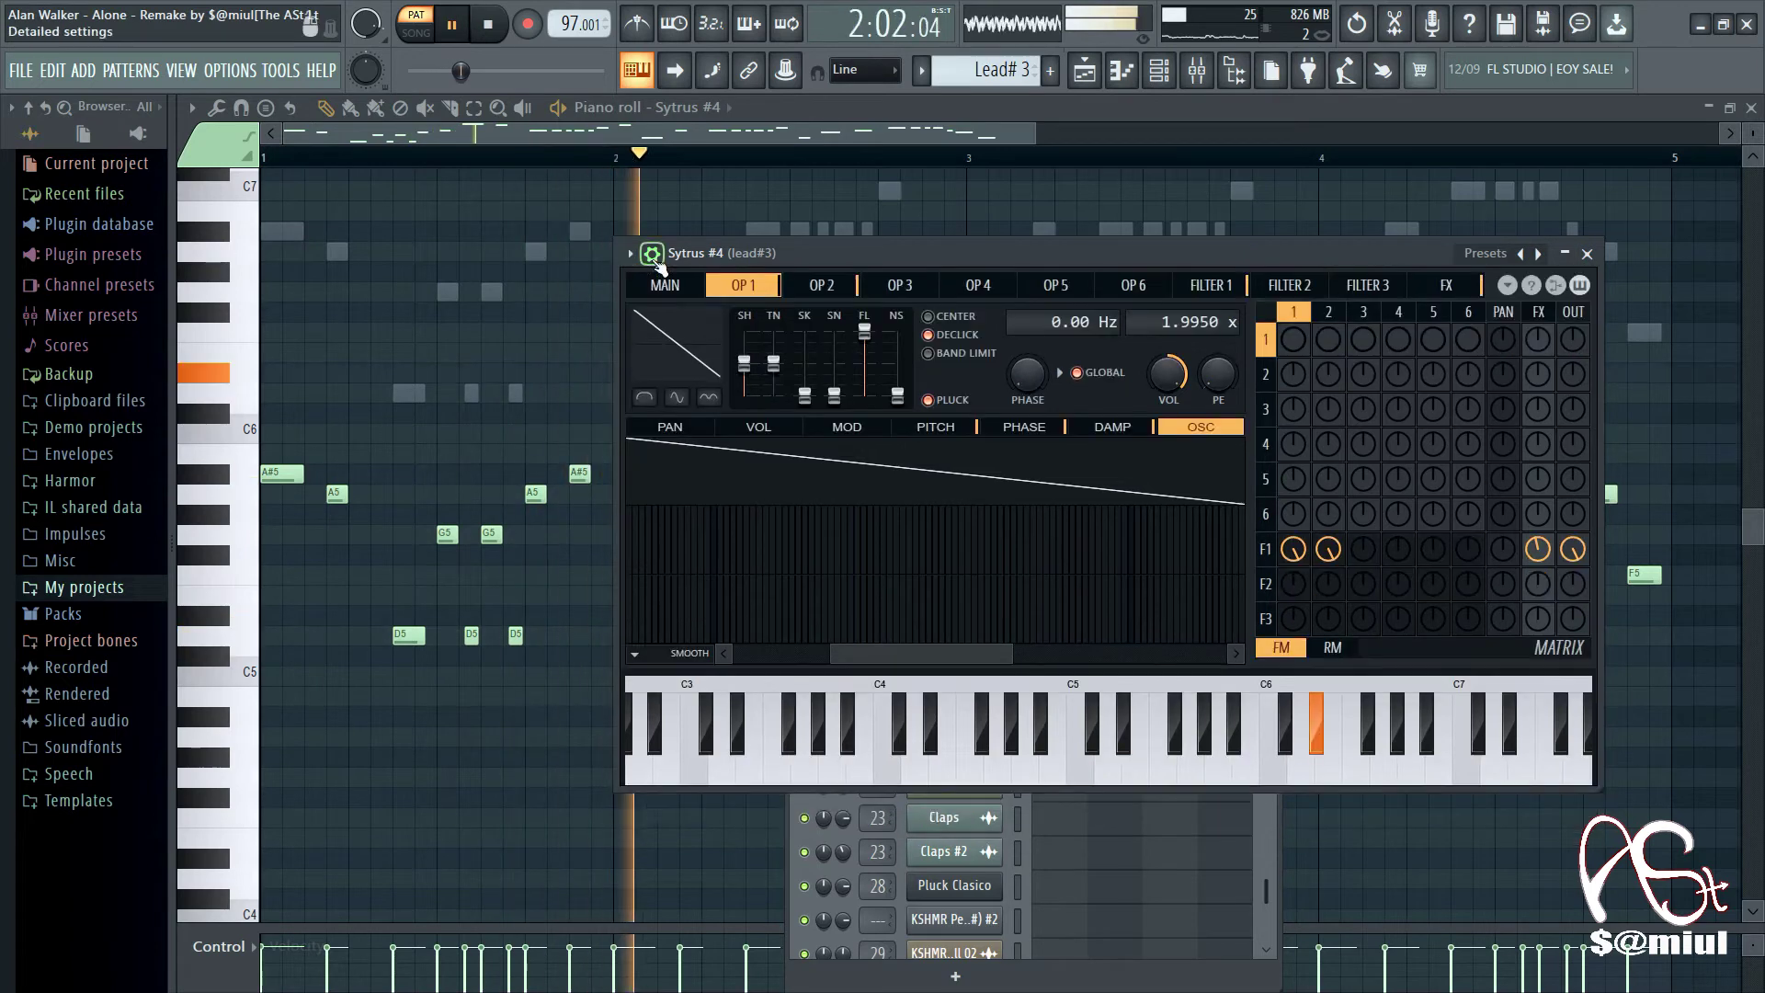
{"action": "left_click", "coordinate": [1588, 255]}
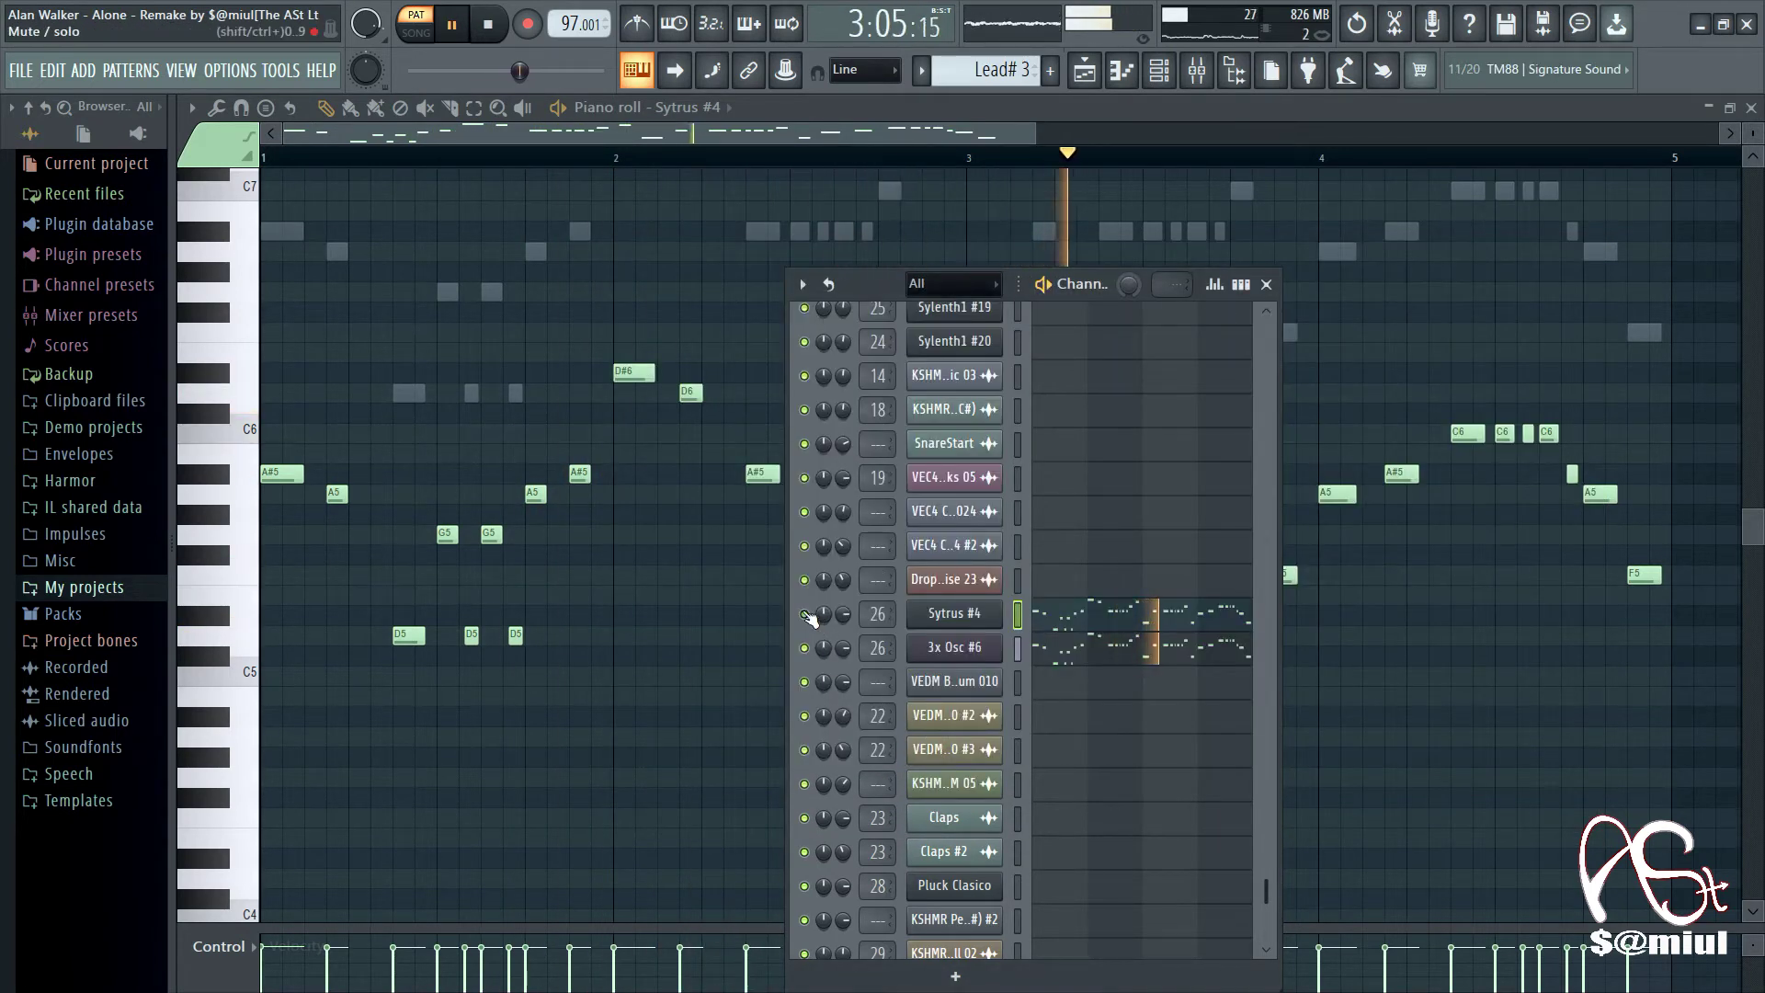
Step: Toggle the mutes of Sytrus #4 and 3x Osc #6 to compare the two lead sounds
{"action": "left_click", "coordinate": [805, 649]}
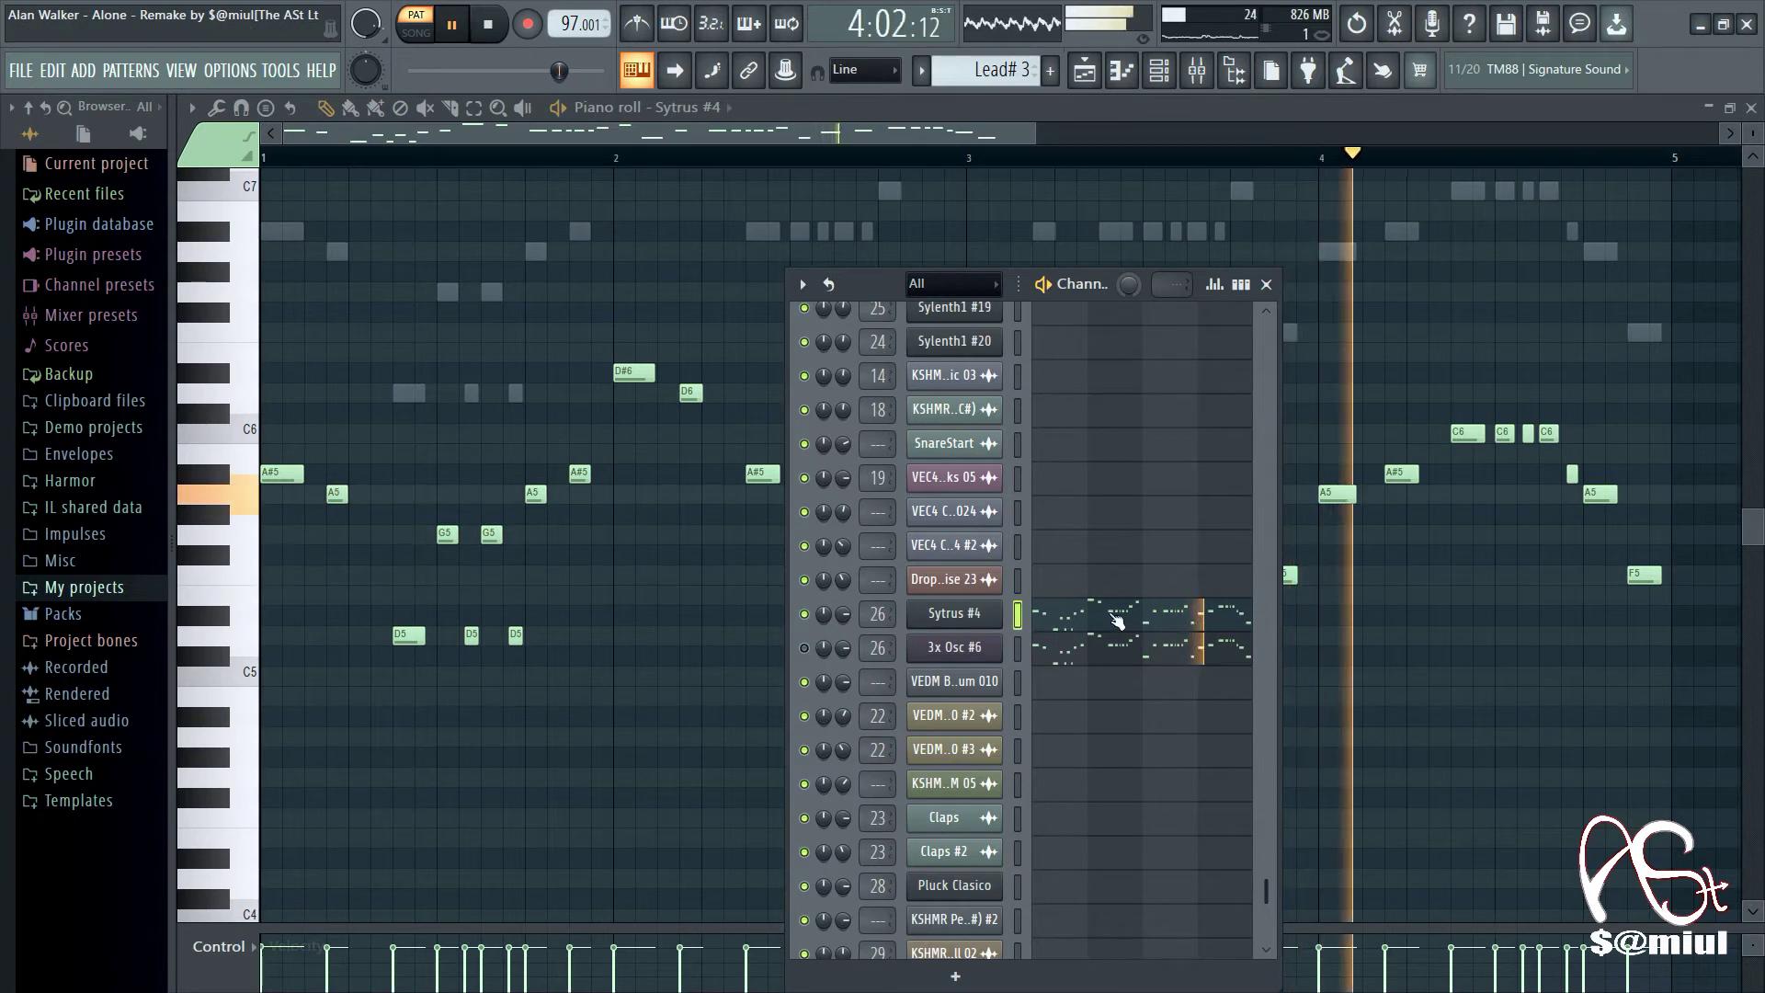
{"action": "left_click", "coordinate": [805, 614]}
{"action": "left_click", "coordinate": [805, 648]}
Step: Inspect the 3x Osc #6 instrument's oscillator settings, then close the channel rack
{"action": "left_click", "coordinate": [977, 649]}
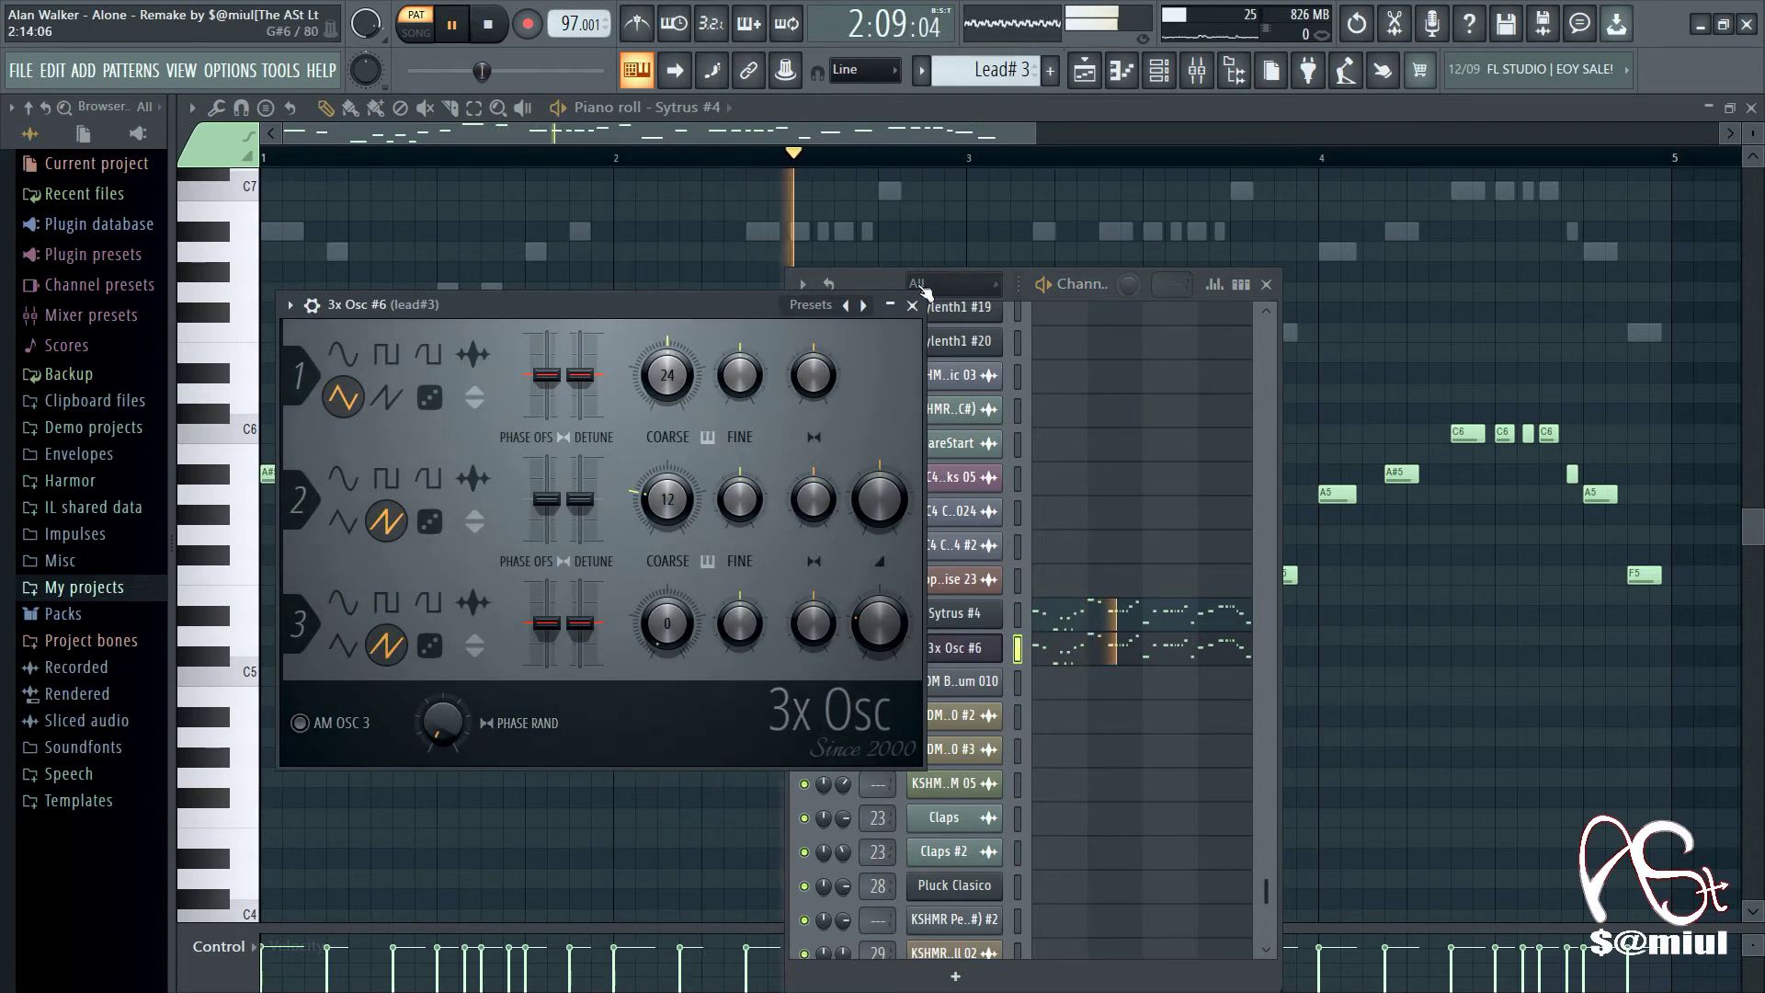
{"action": "left_click", "coordinate": [912, 306]}
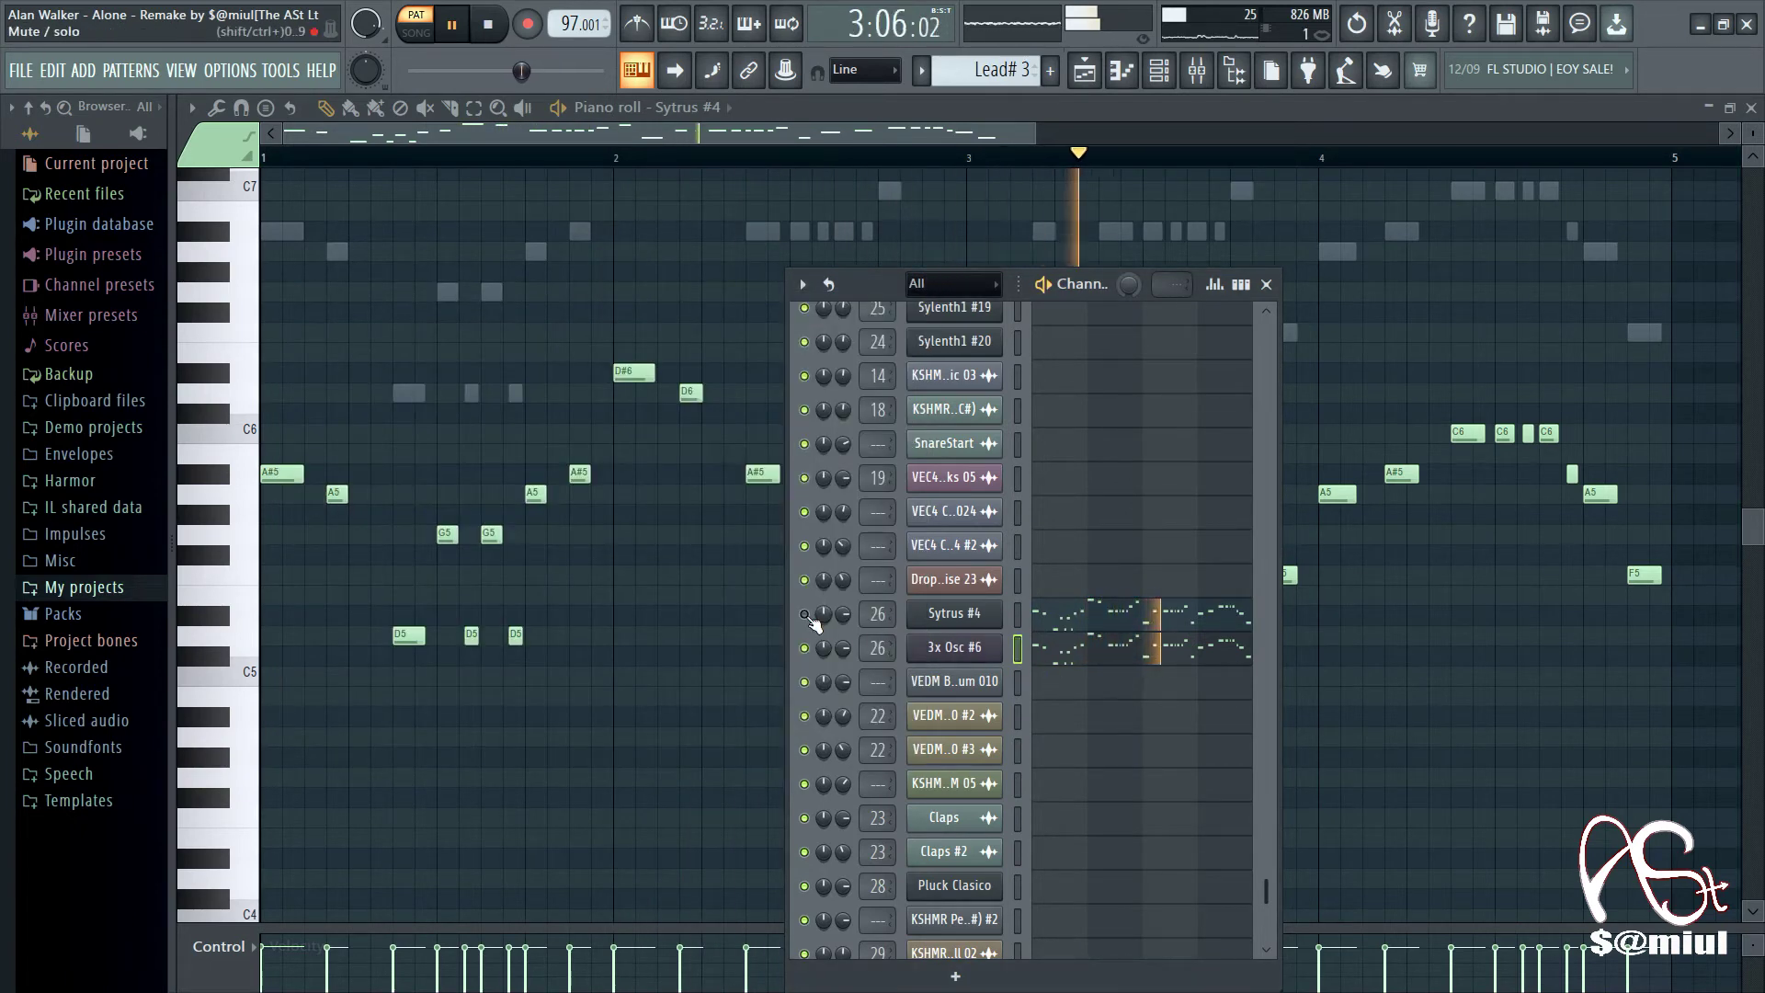
{"action": "left_click", "coordinate": [1267, 285]}
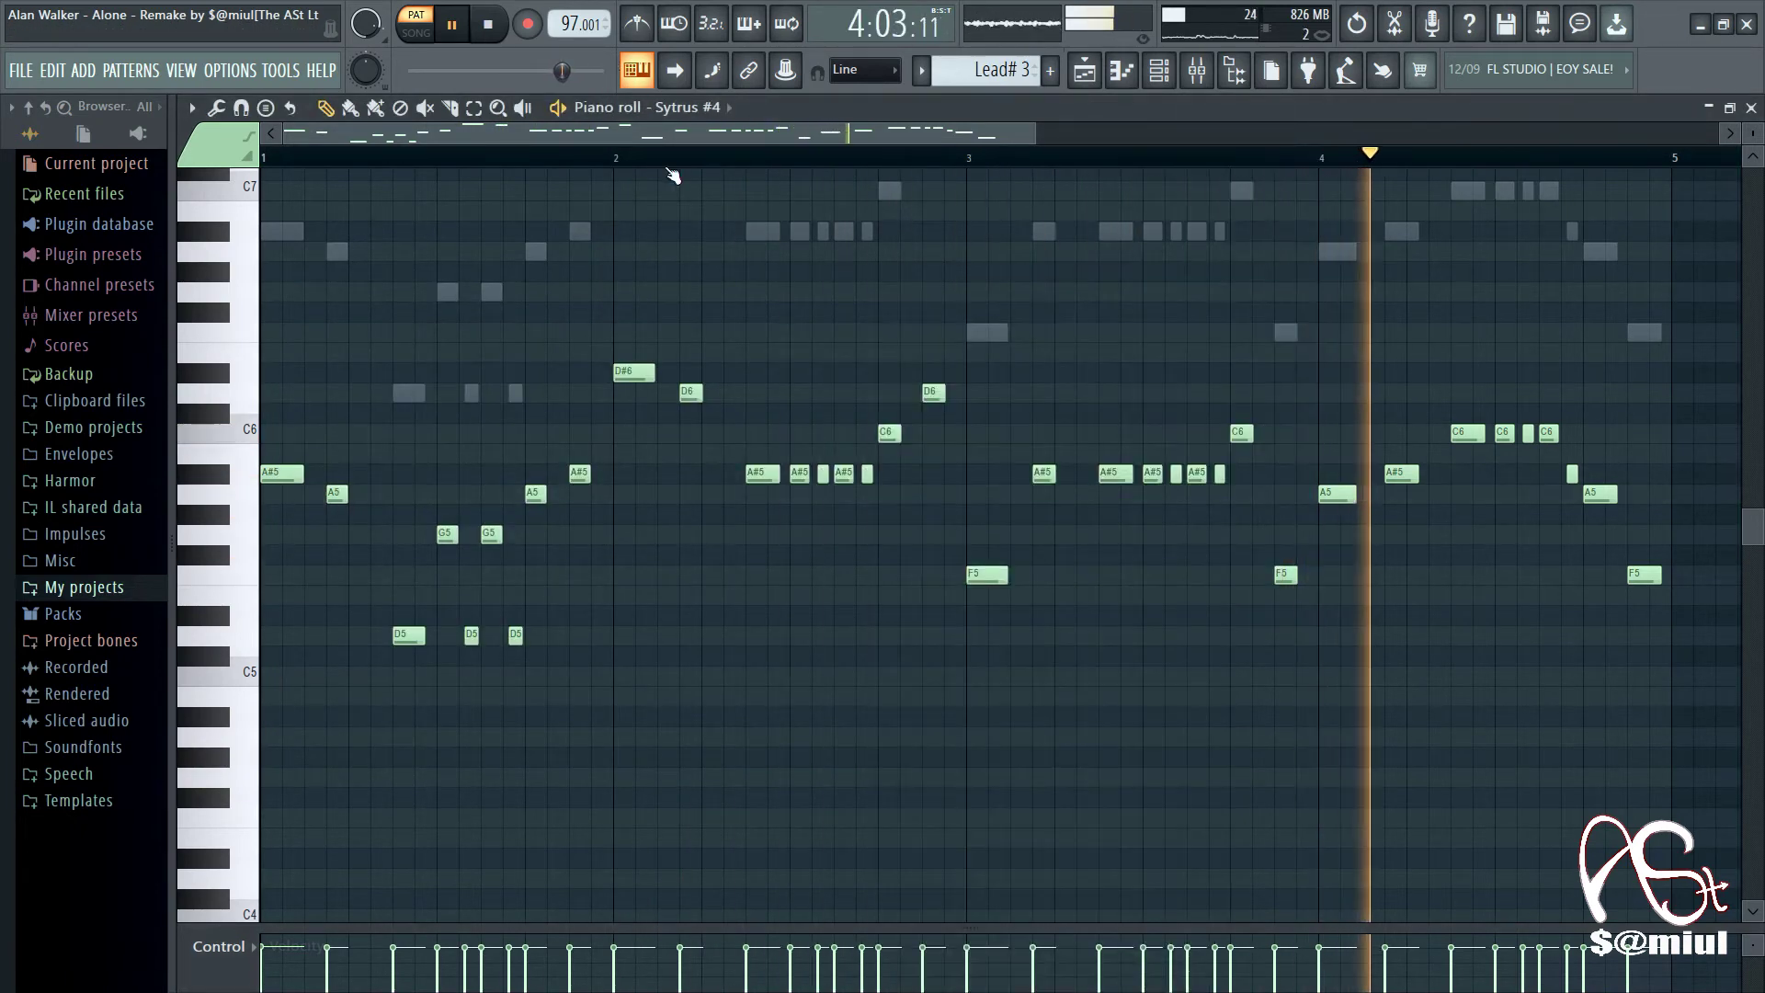
Step: Switch the piano roll to the 3x Osc #6 notes of the Lead# 3 pattern, examine them and return to the playlist
{"action": "left_click", "coordinate": [648, 107]}
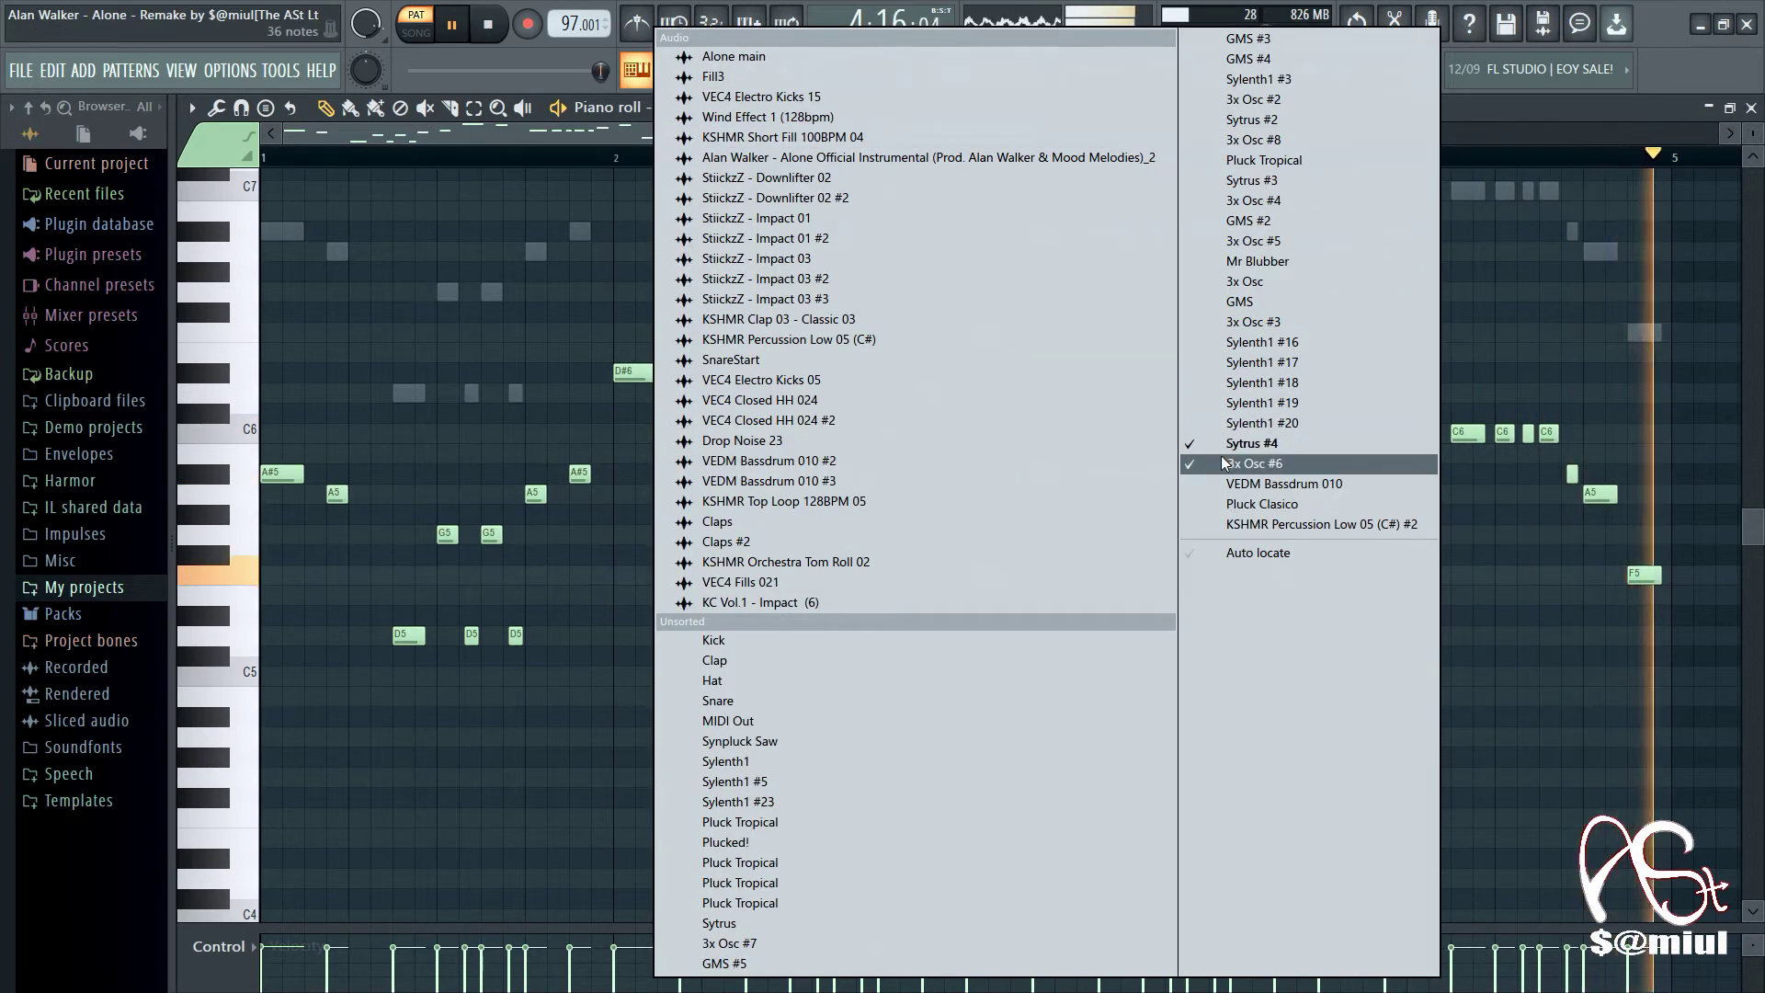
{"action": "left_click", "coordinate": [1253, 463]}
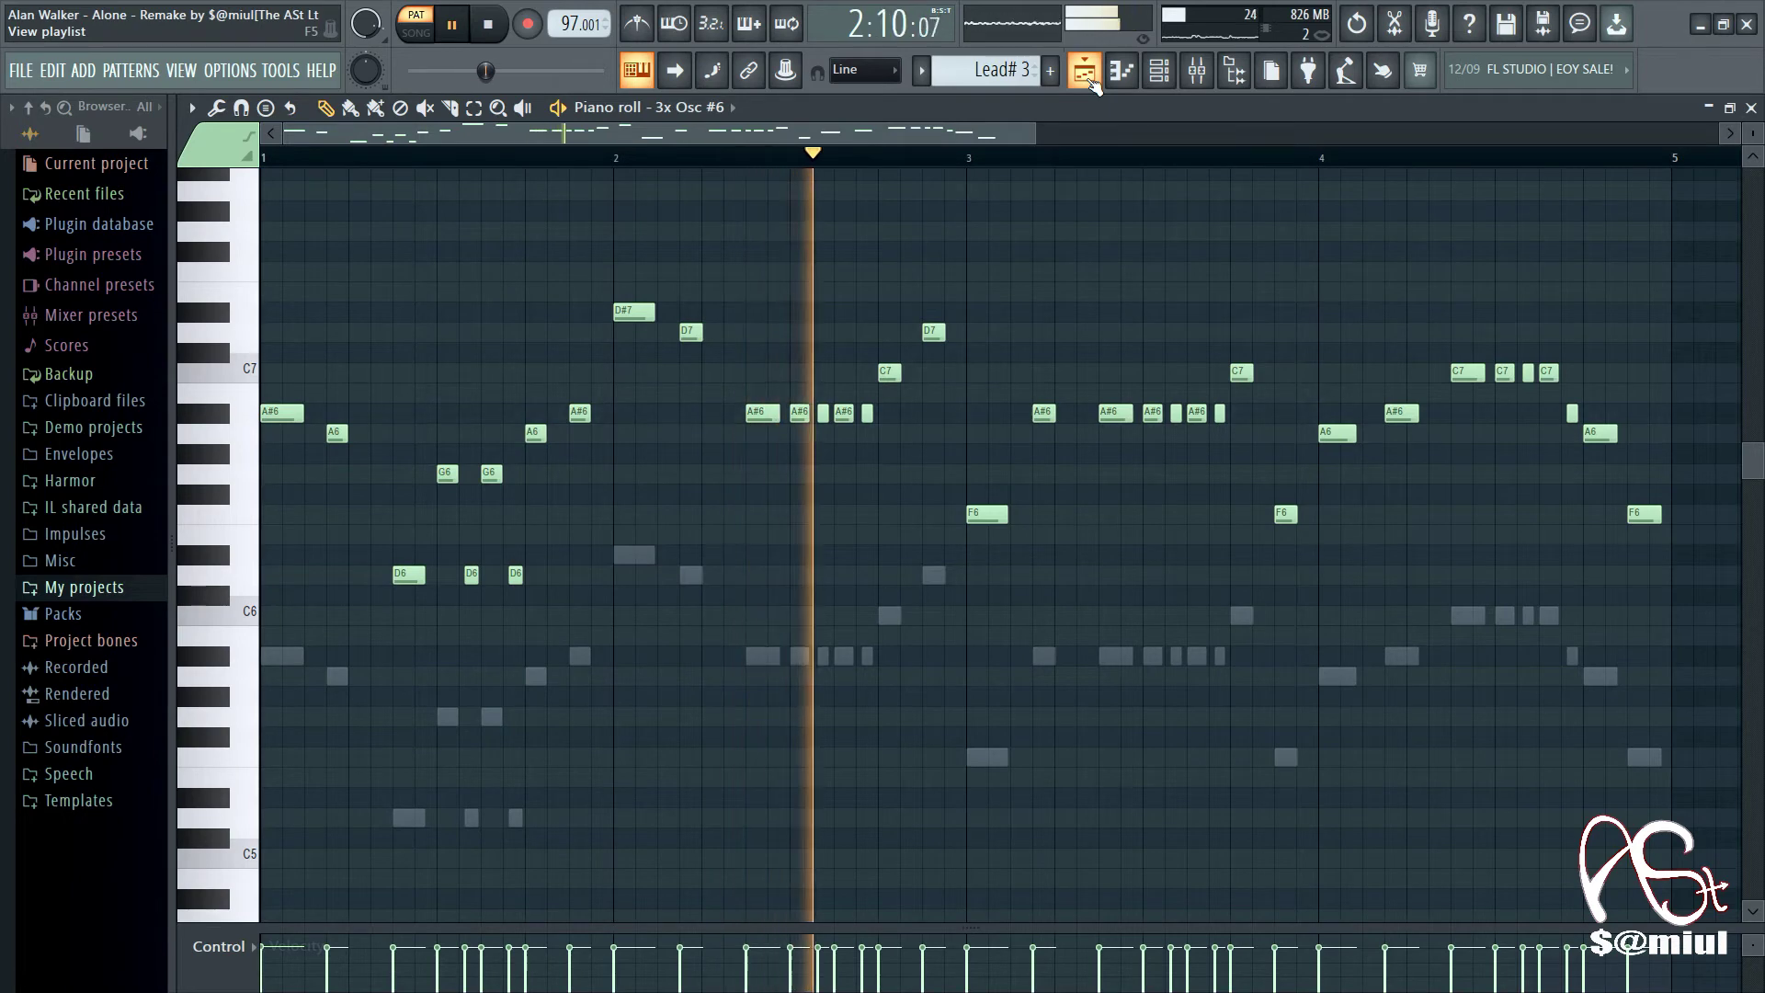
{"action": "left_click", "coordinate": [1087, 82]}
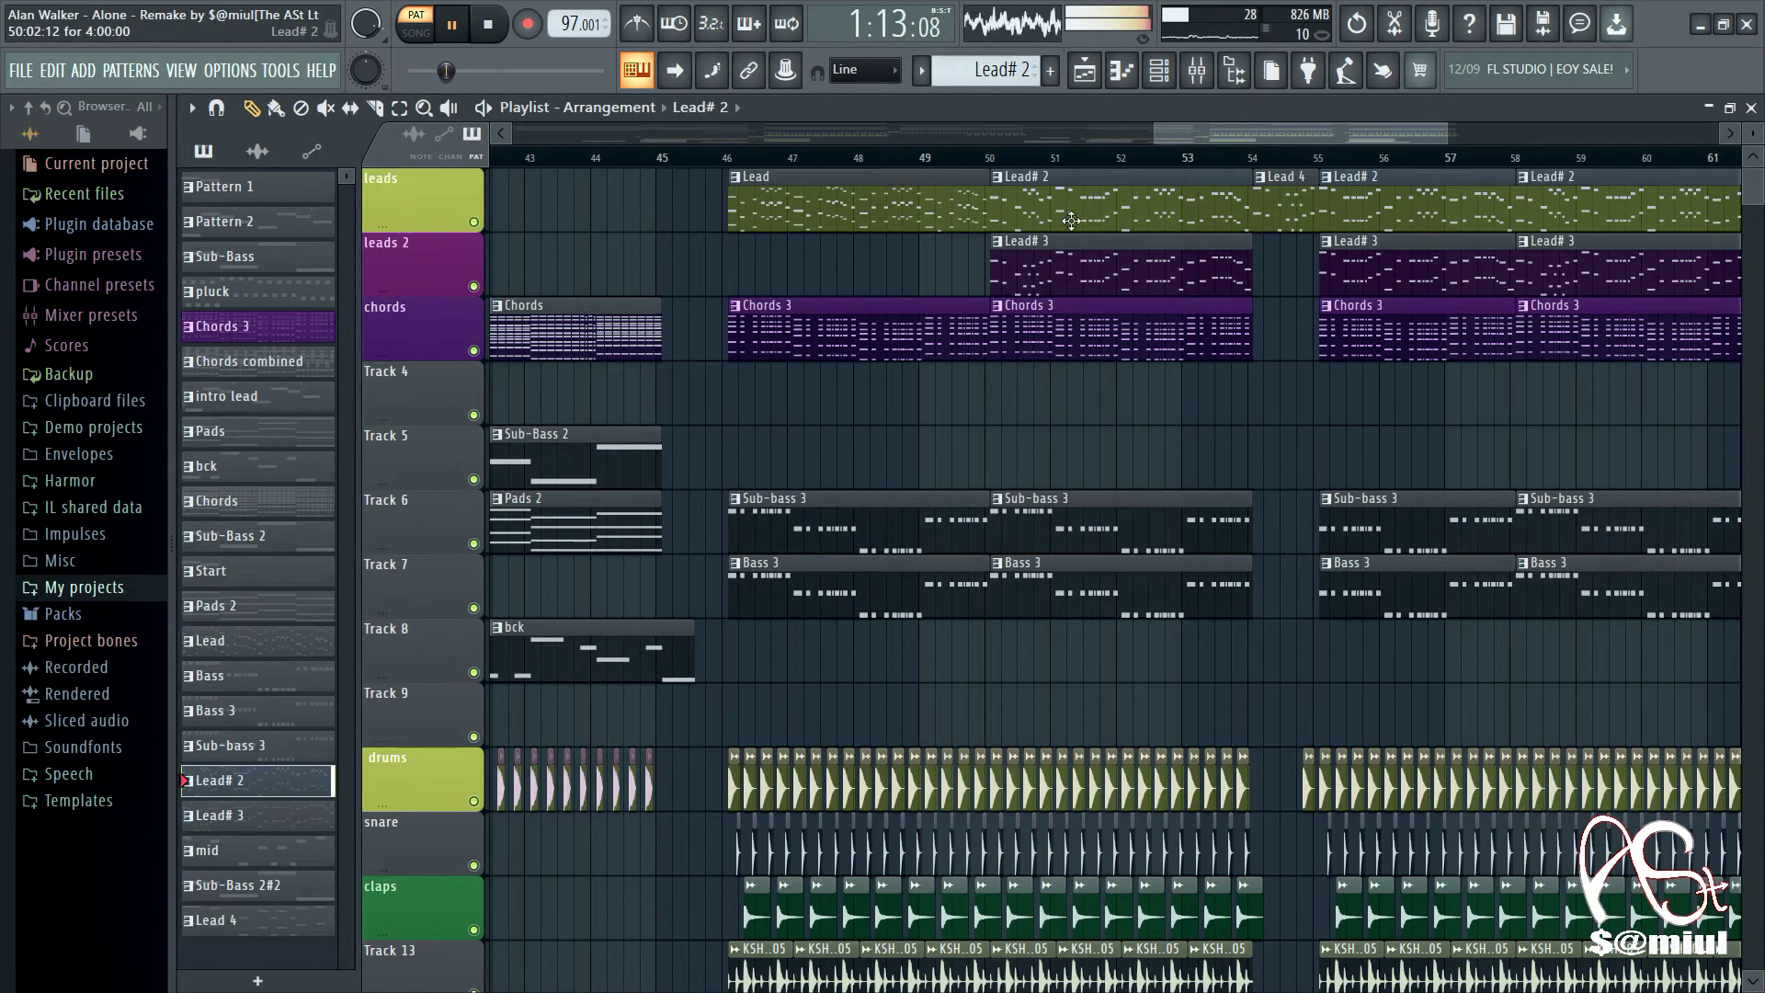
Step: Open the Lead# 2 pattern from the leads track and examine its Sytrus #2 notes across four bars during playback
{"action": "left_click_drag", "start_coordinate": [1234, 134], "coordinate": [1259, 132]}
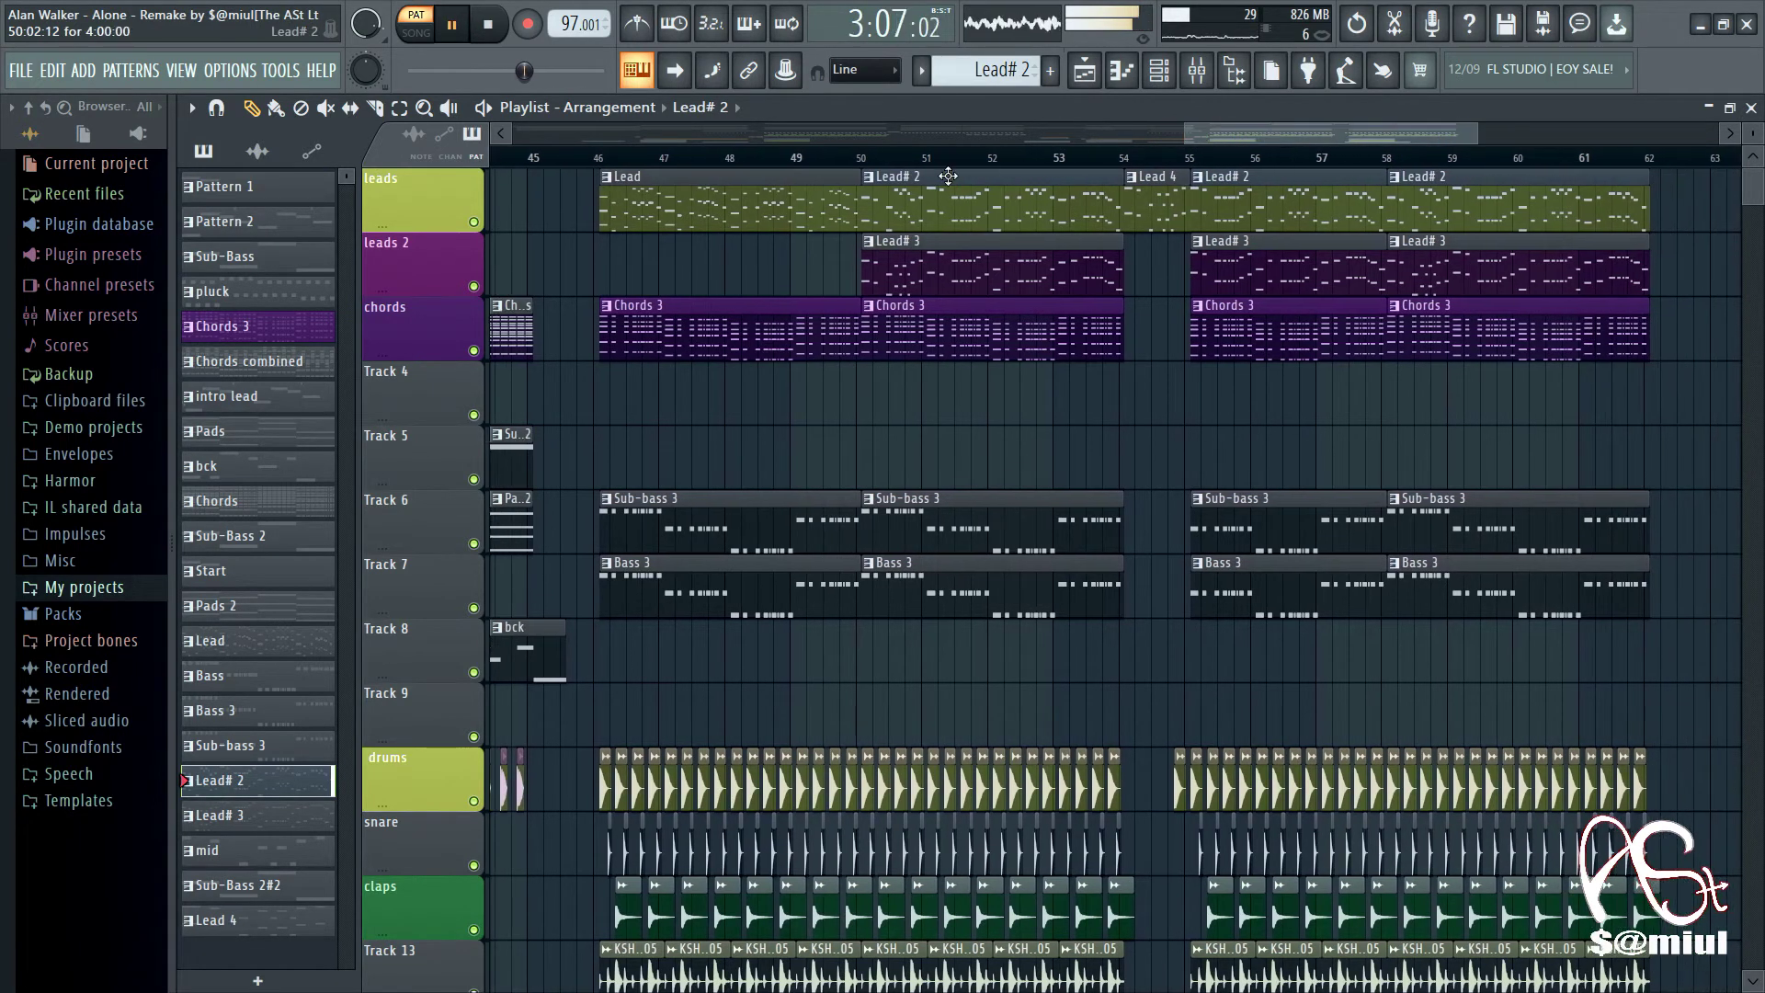
{"action": "double_click", "coordinate": [953, 183]}
{"action": "scroll", "coordinate": [873, 275], "scroll_direction": "left", "scroll_amount": 4}
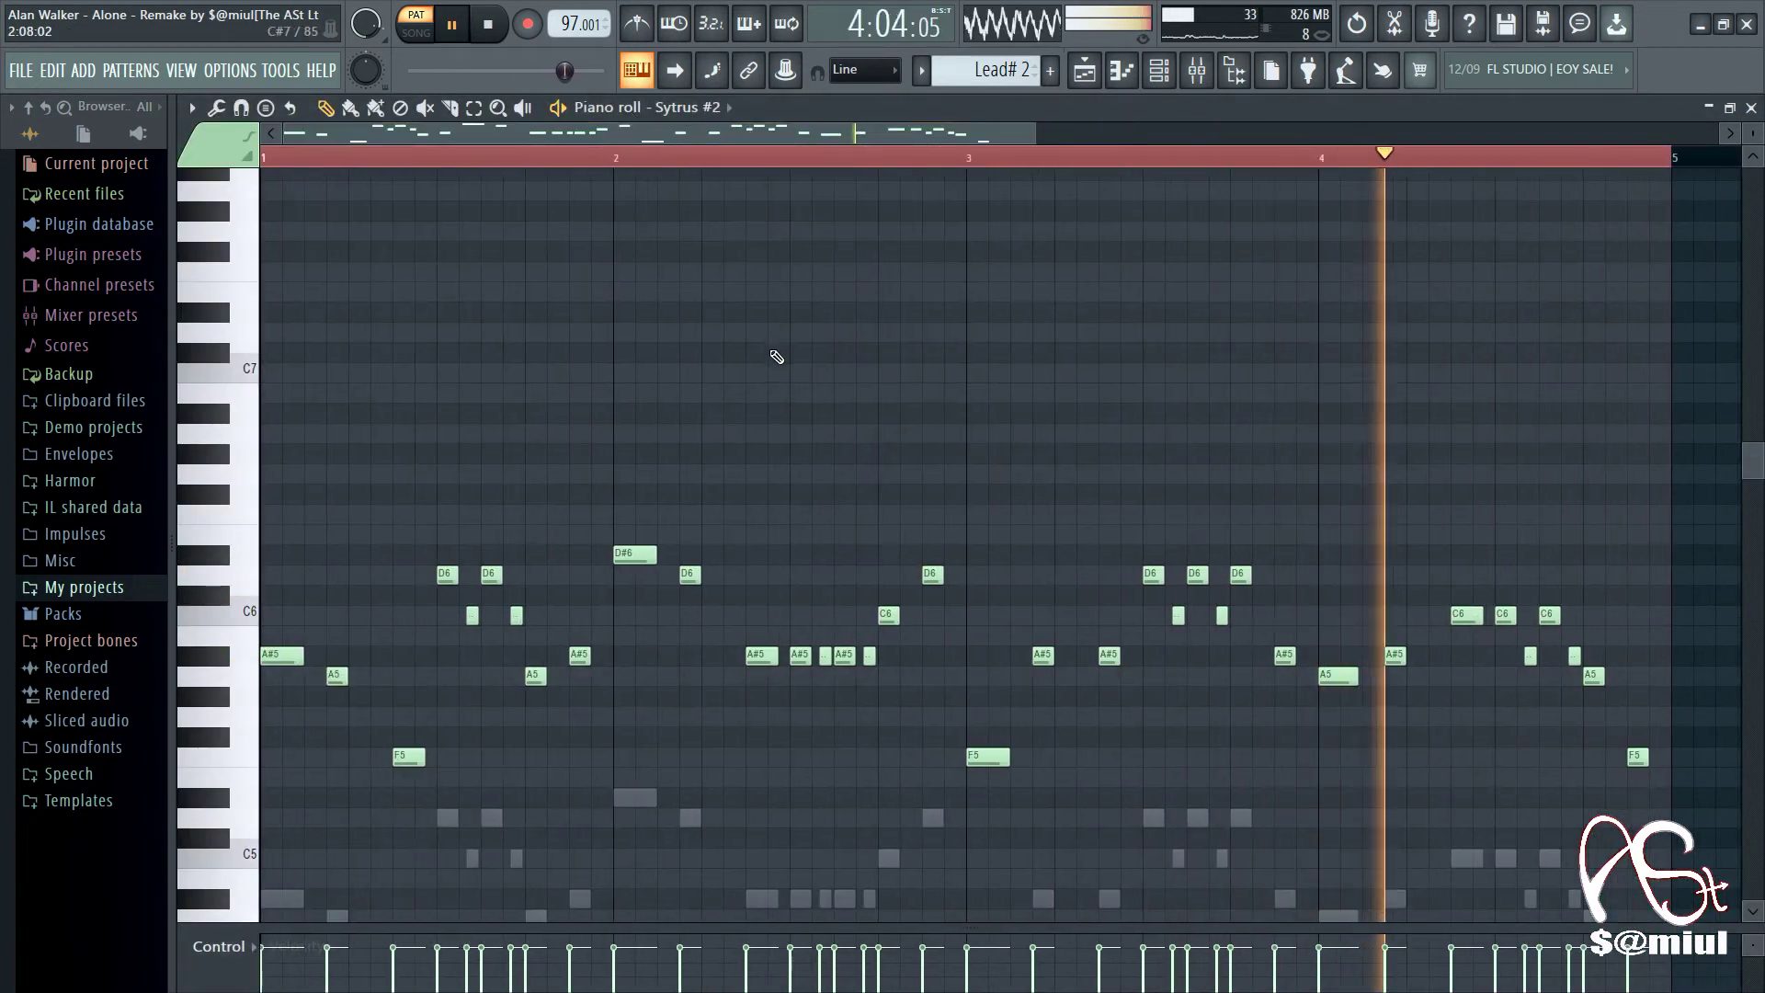
{"action": "scroll", "coordinate": [777, 363], "scroll_direction": "down", "scroll_amount": 2}
{"action": "scroll", "coordinate": [845, 207], "scroll_direction": "down", "scroll_amount": 2}
{"action": "scroll", "coordinate": [840, 268], "scroll_direction": "down", "scroll_amount": 3}
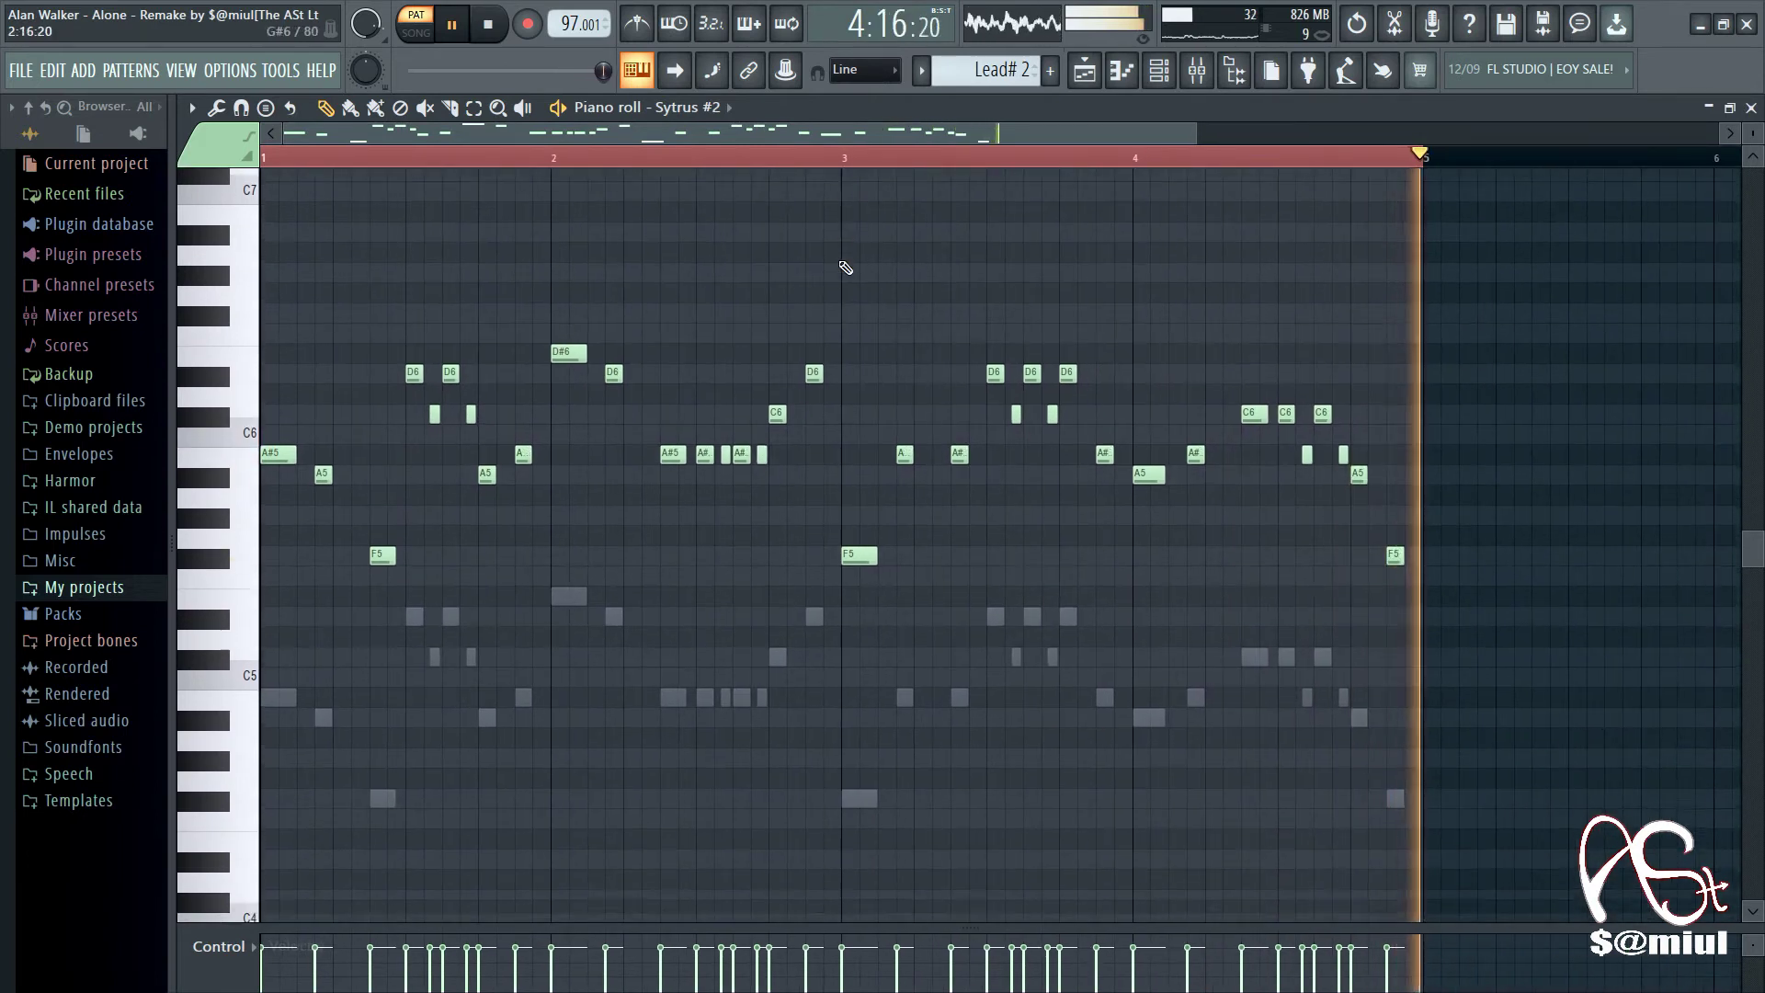
{"action": "scroll", "coordinate": [920, 230], "scroll_direction": "up", "scroll_amount": 1}
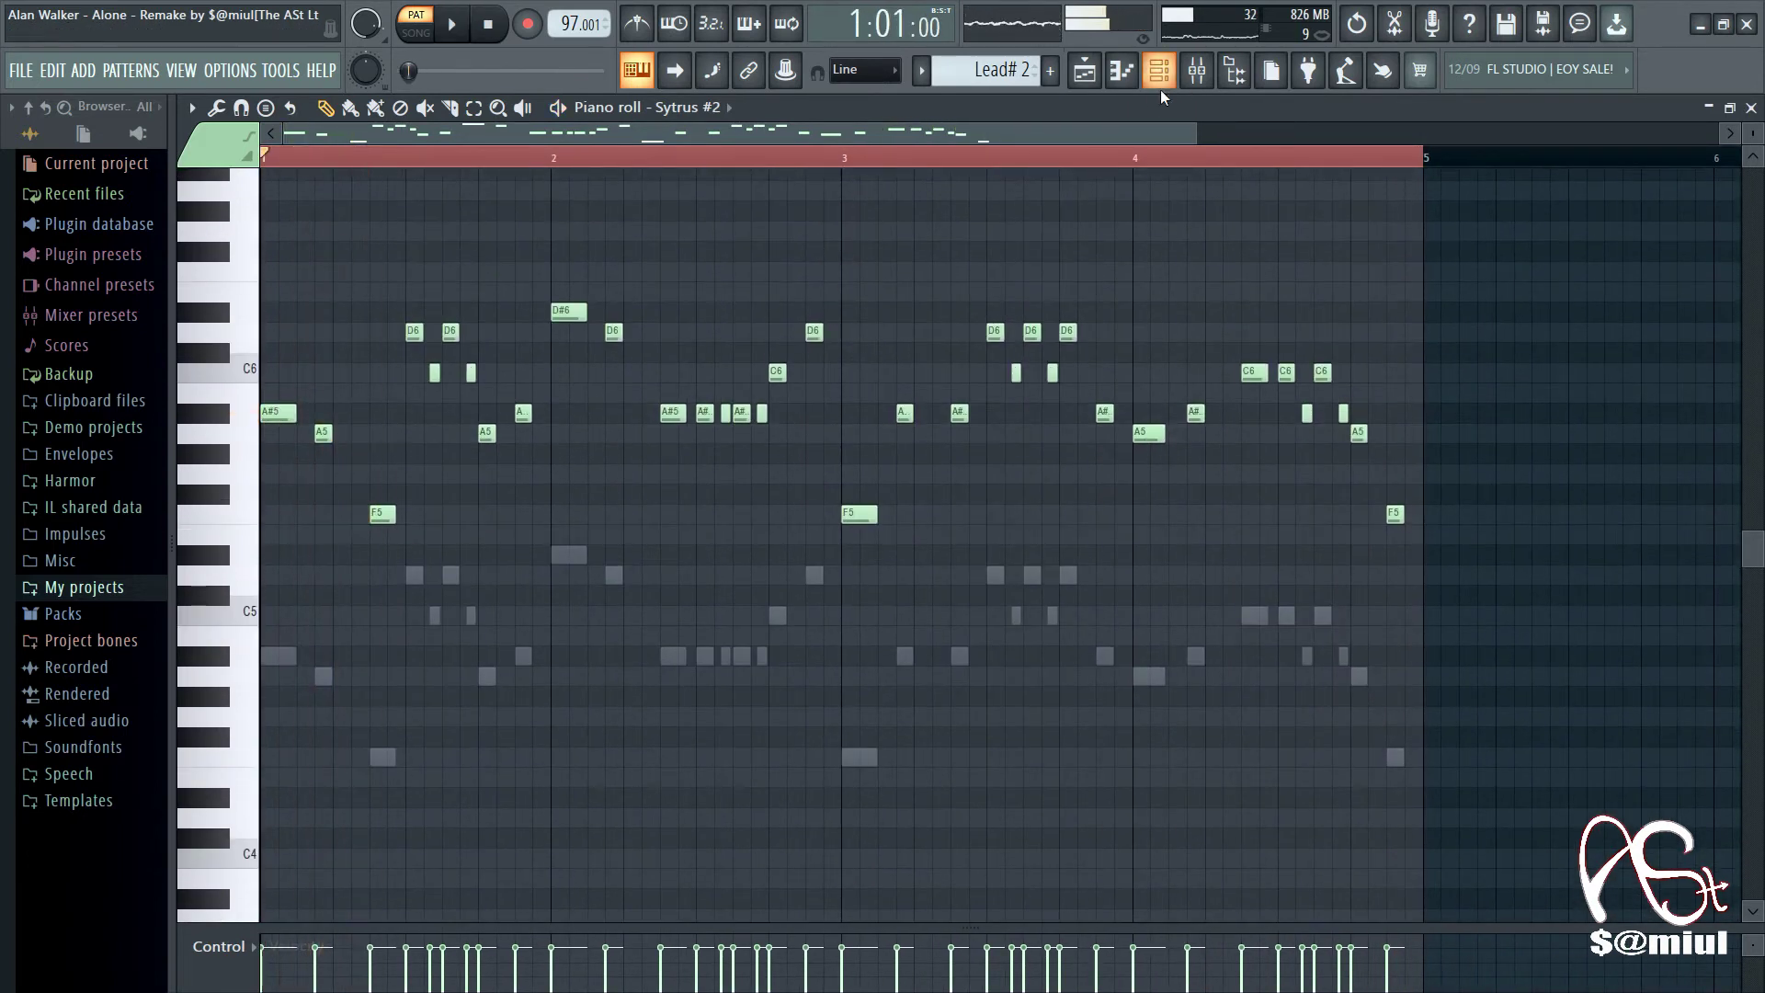
Step: Open the Lead 4 pattern from the leads track in the piano roll and play its 3x Osc #8 notes
{"action": "left_click", "coordinate": [1085, 72]}
{"action": "left_click_drag", "start_coordinate": [1219, 131], "coordinate": [1187, 131]}
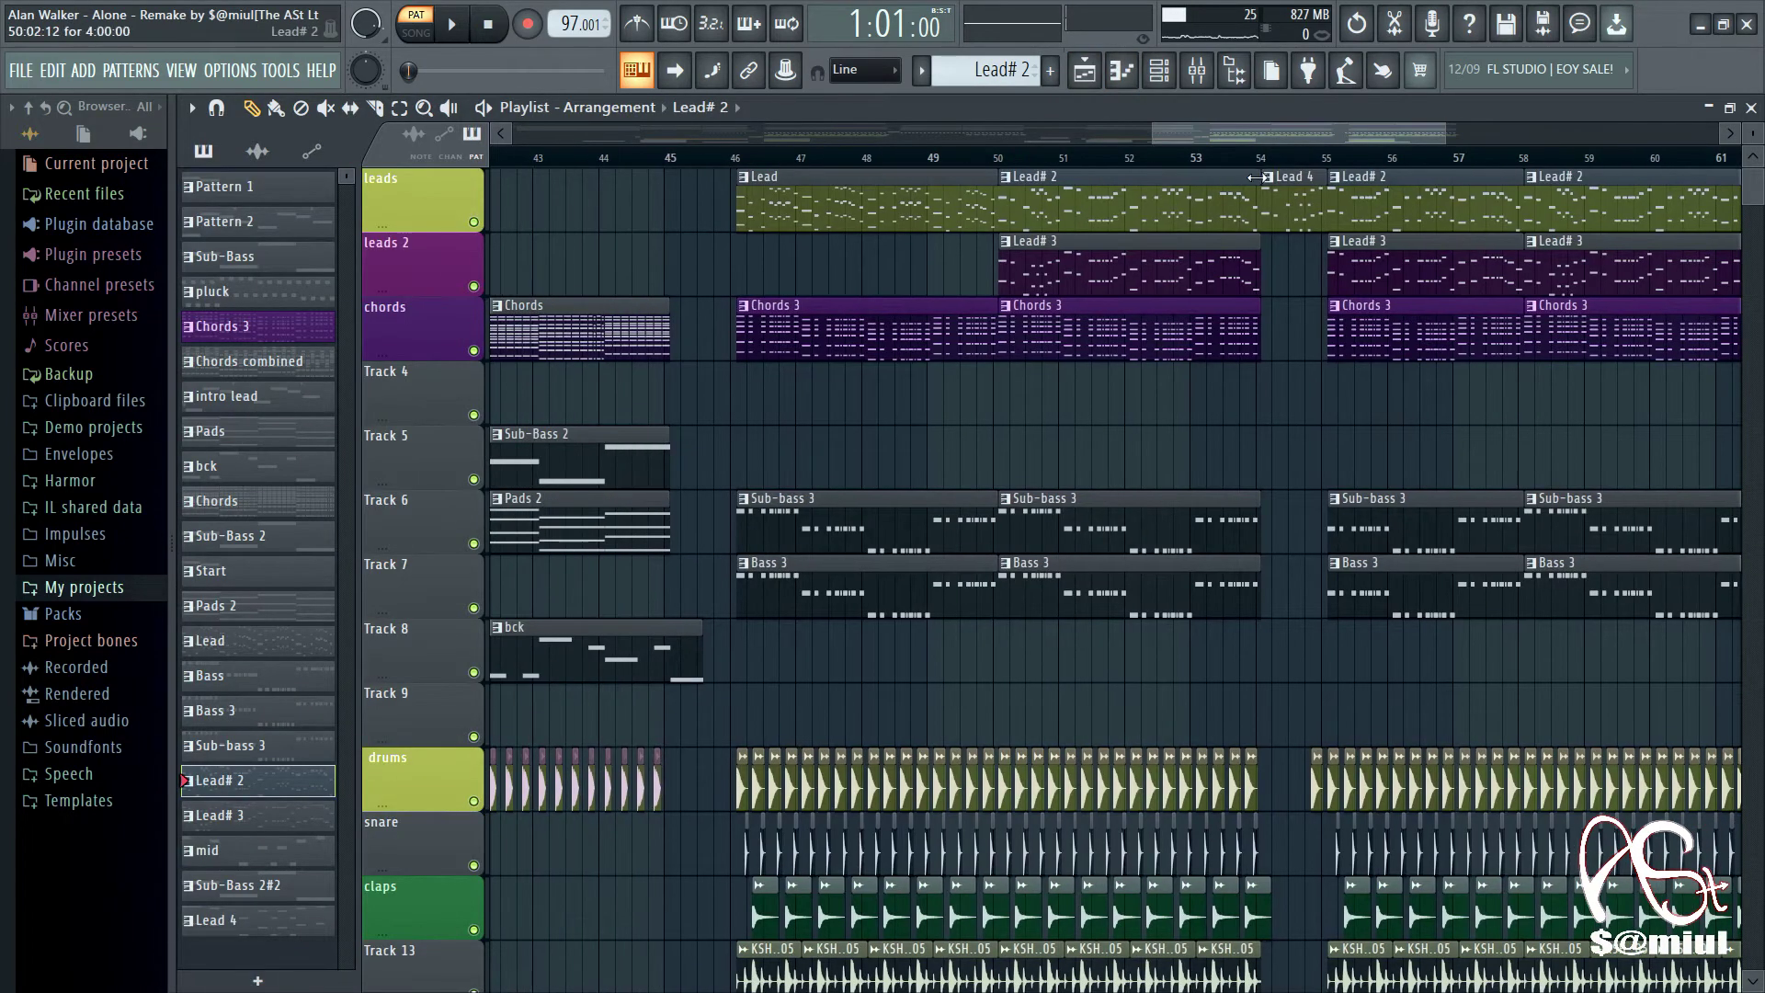
{"action": "key", "text": "space"}
{"action": "key", "text": "F7"}
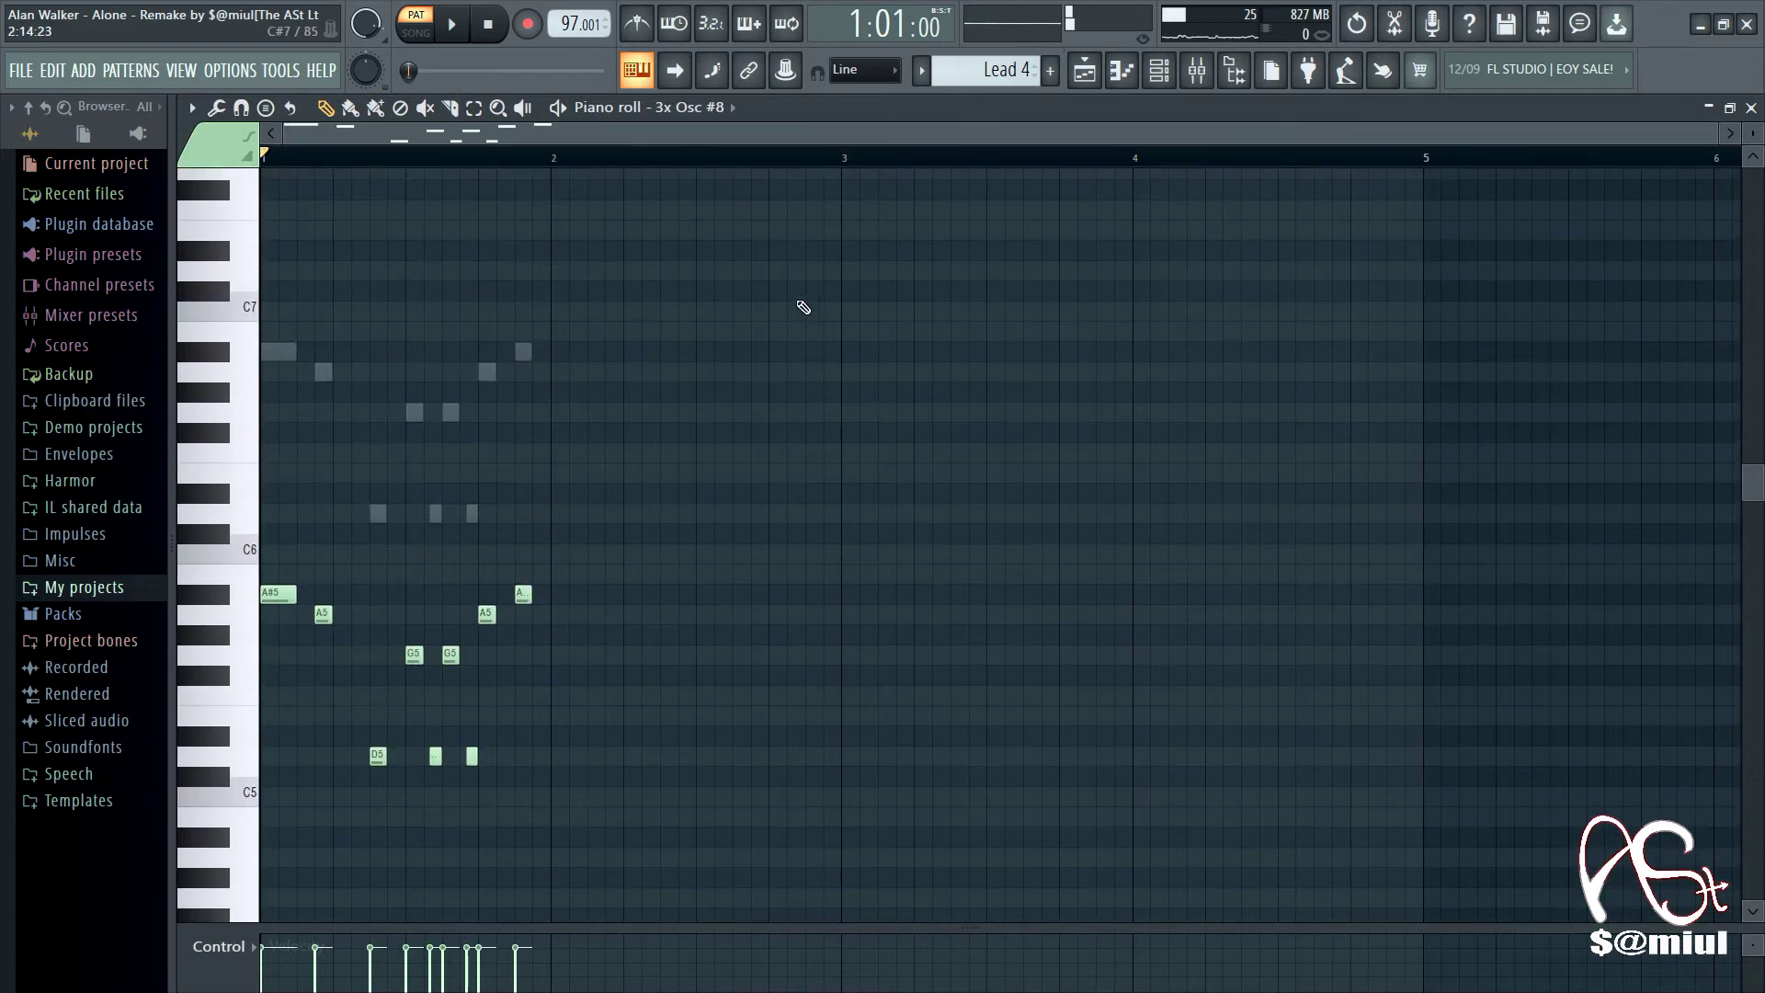
{"action": "key", "text": "space"}
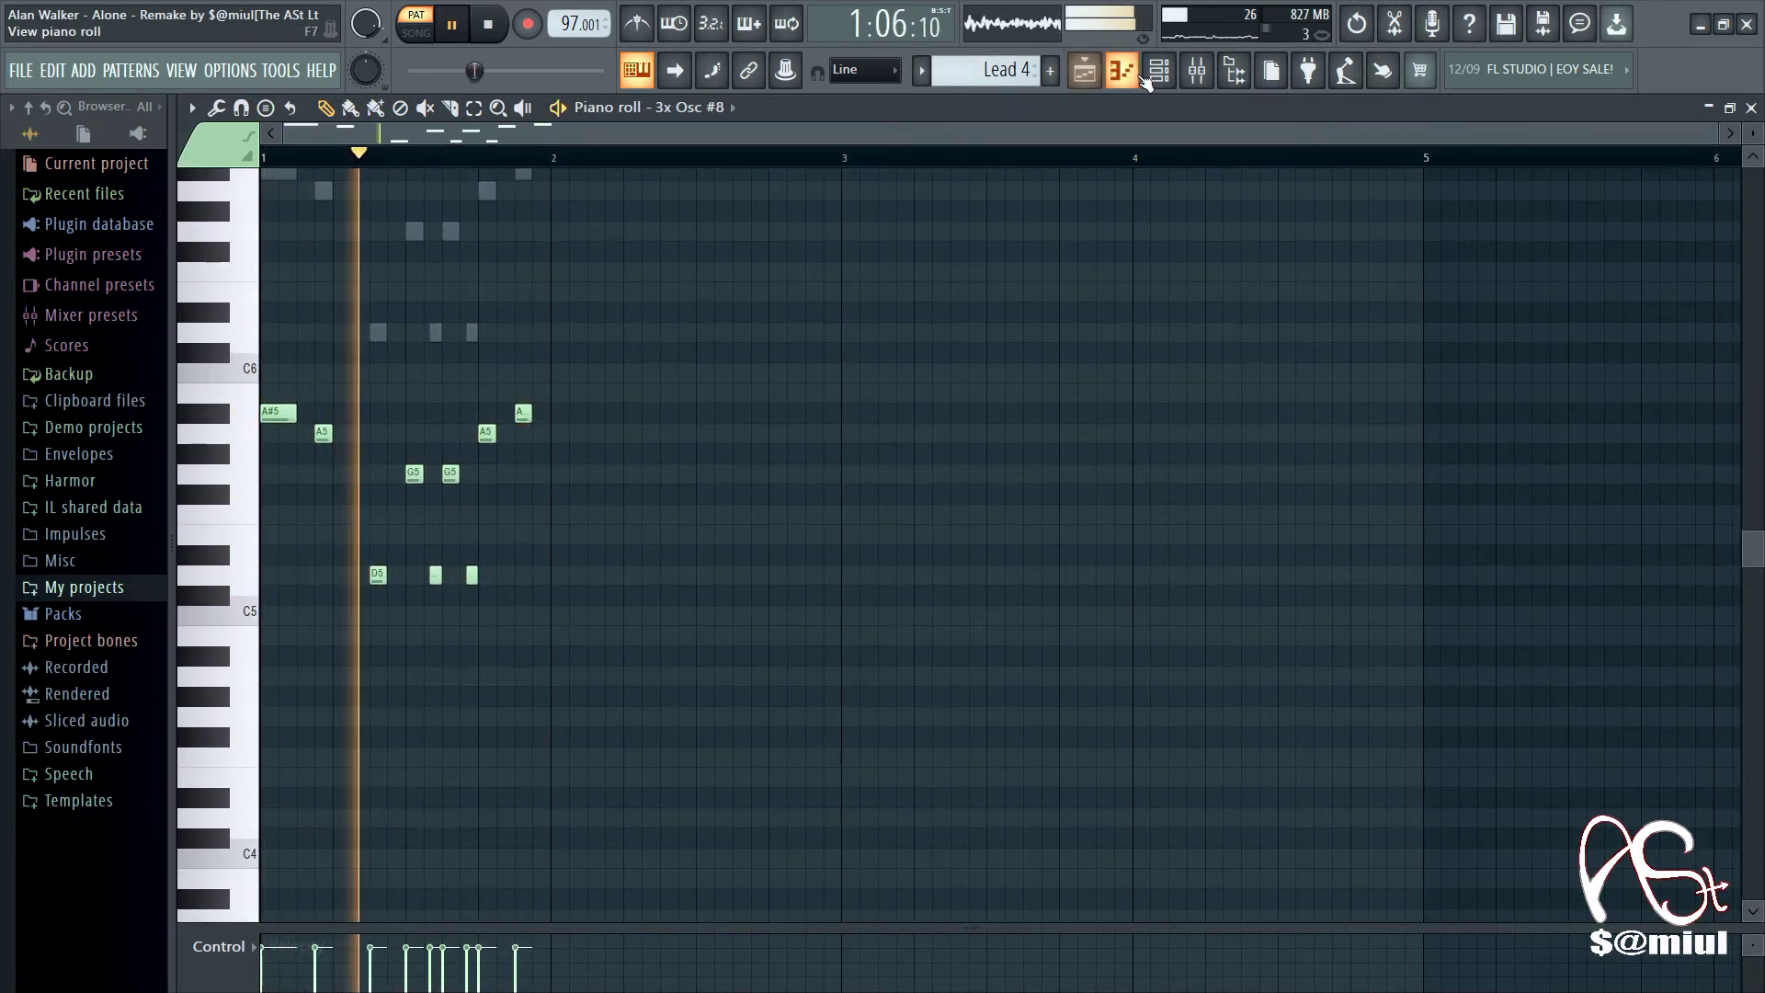
Step: Inspect the 3x Osc #8 and Pluck Tropical instruments in the channel rack, then stop playback and close the rack
{"action": "key", "text": "F6"}
{"action": "scroll", "coordinate": [1010, 653], "scroll_direction": "down", "scroll_amount": 5}
{"action": "scroll", "coordinate": [1010, 652], "scroll_direction": "down", "scroll_amount": 4}
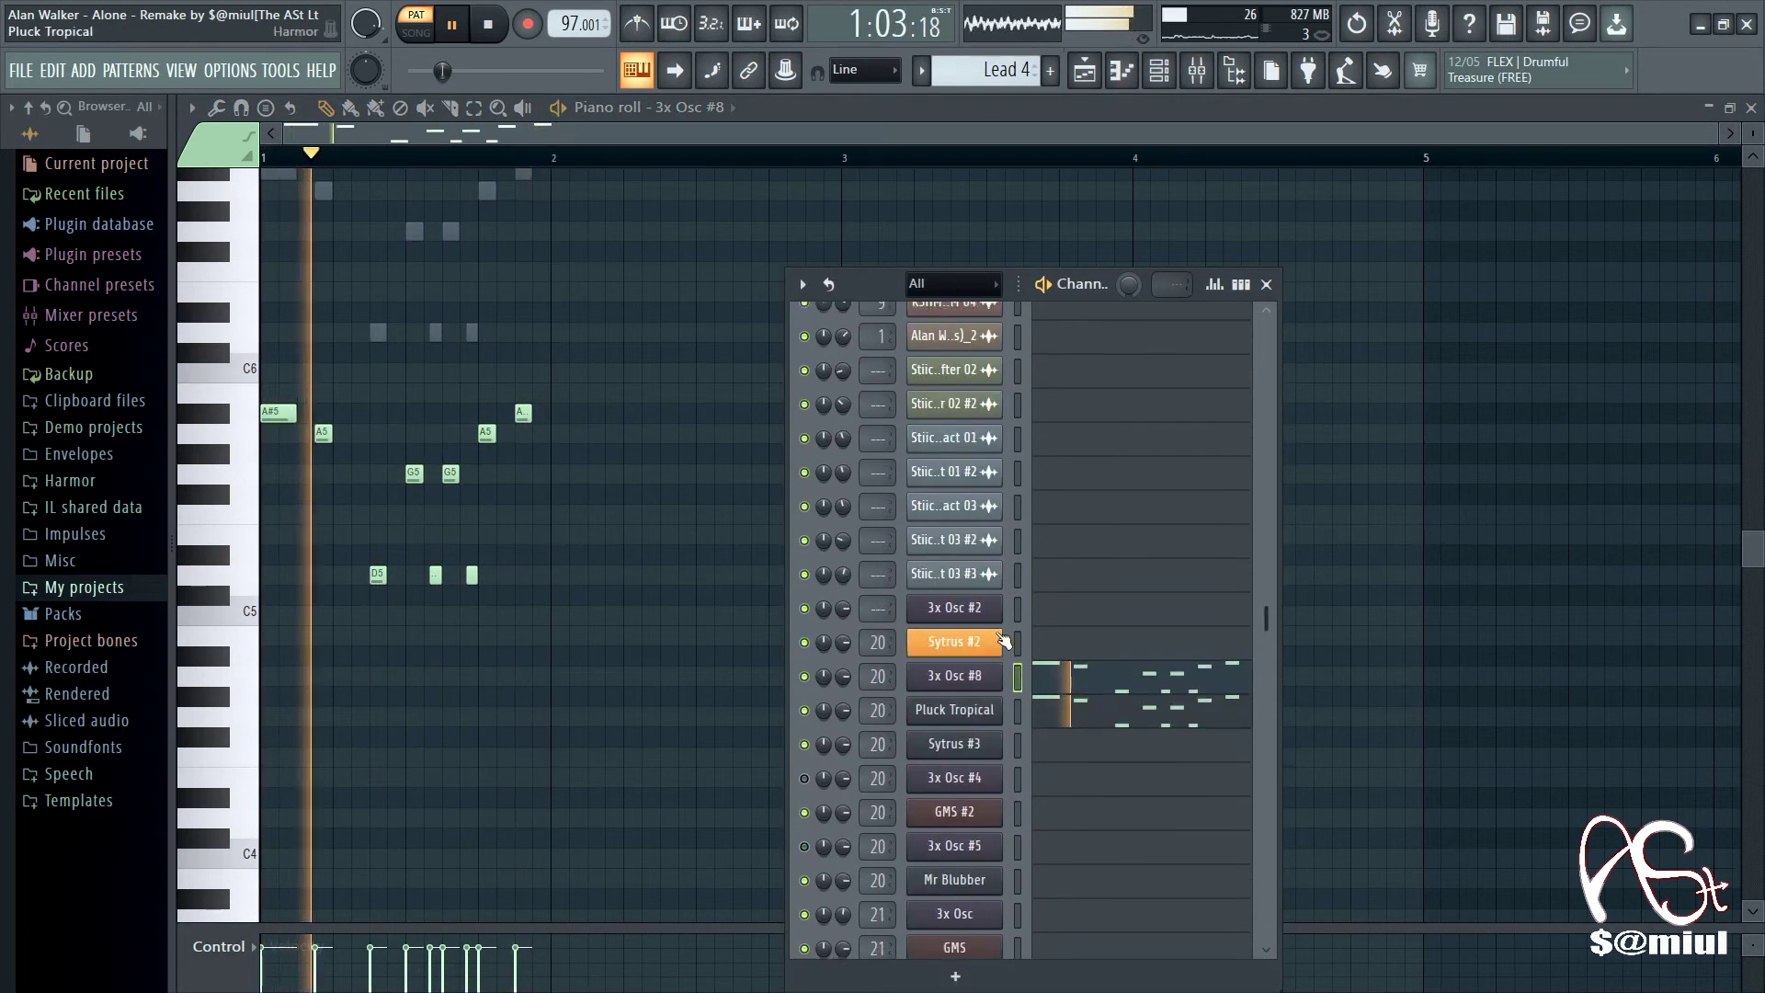
{"action": "left_click", "coordinate": [988, 685]}
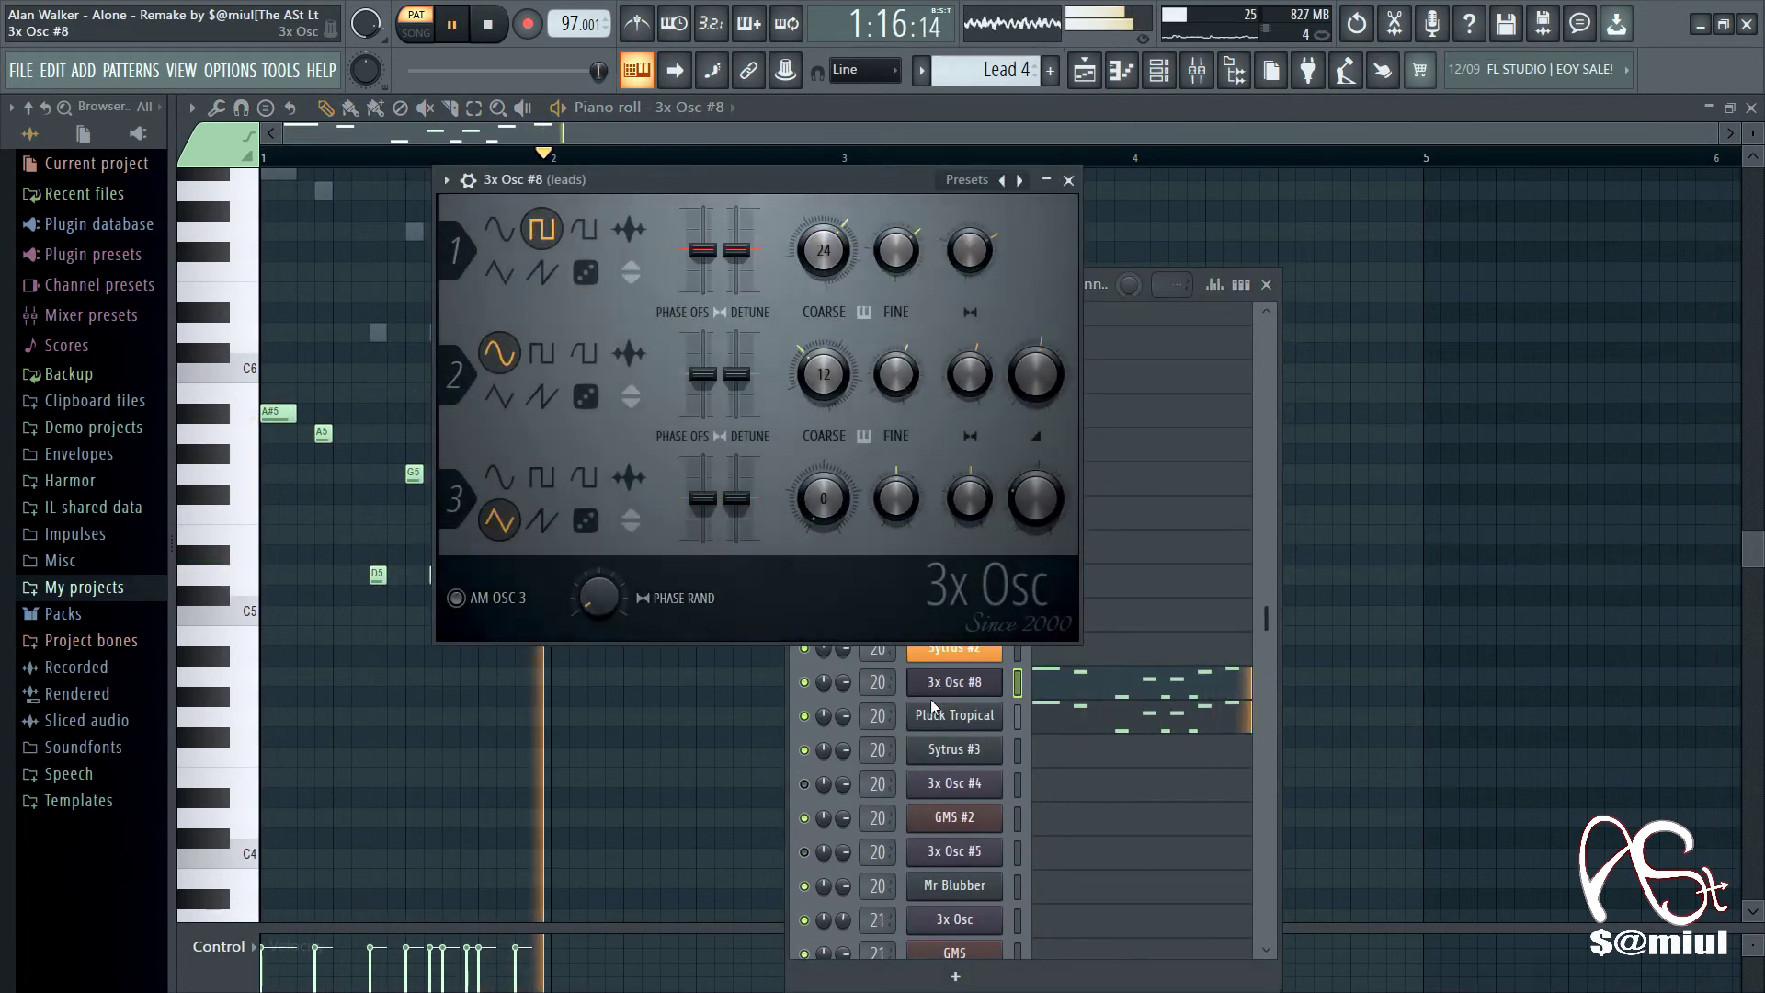
{"action": "left_click", "coordinate": [984, 716]}
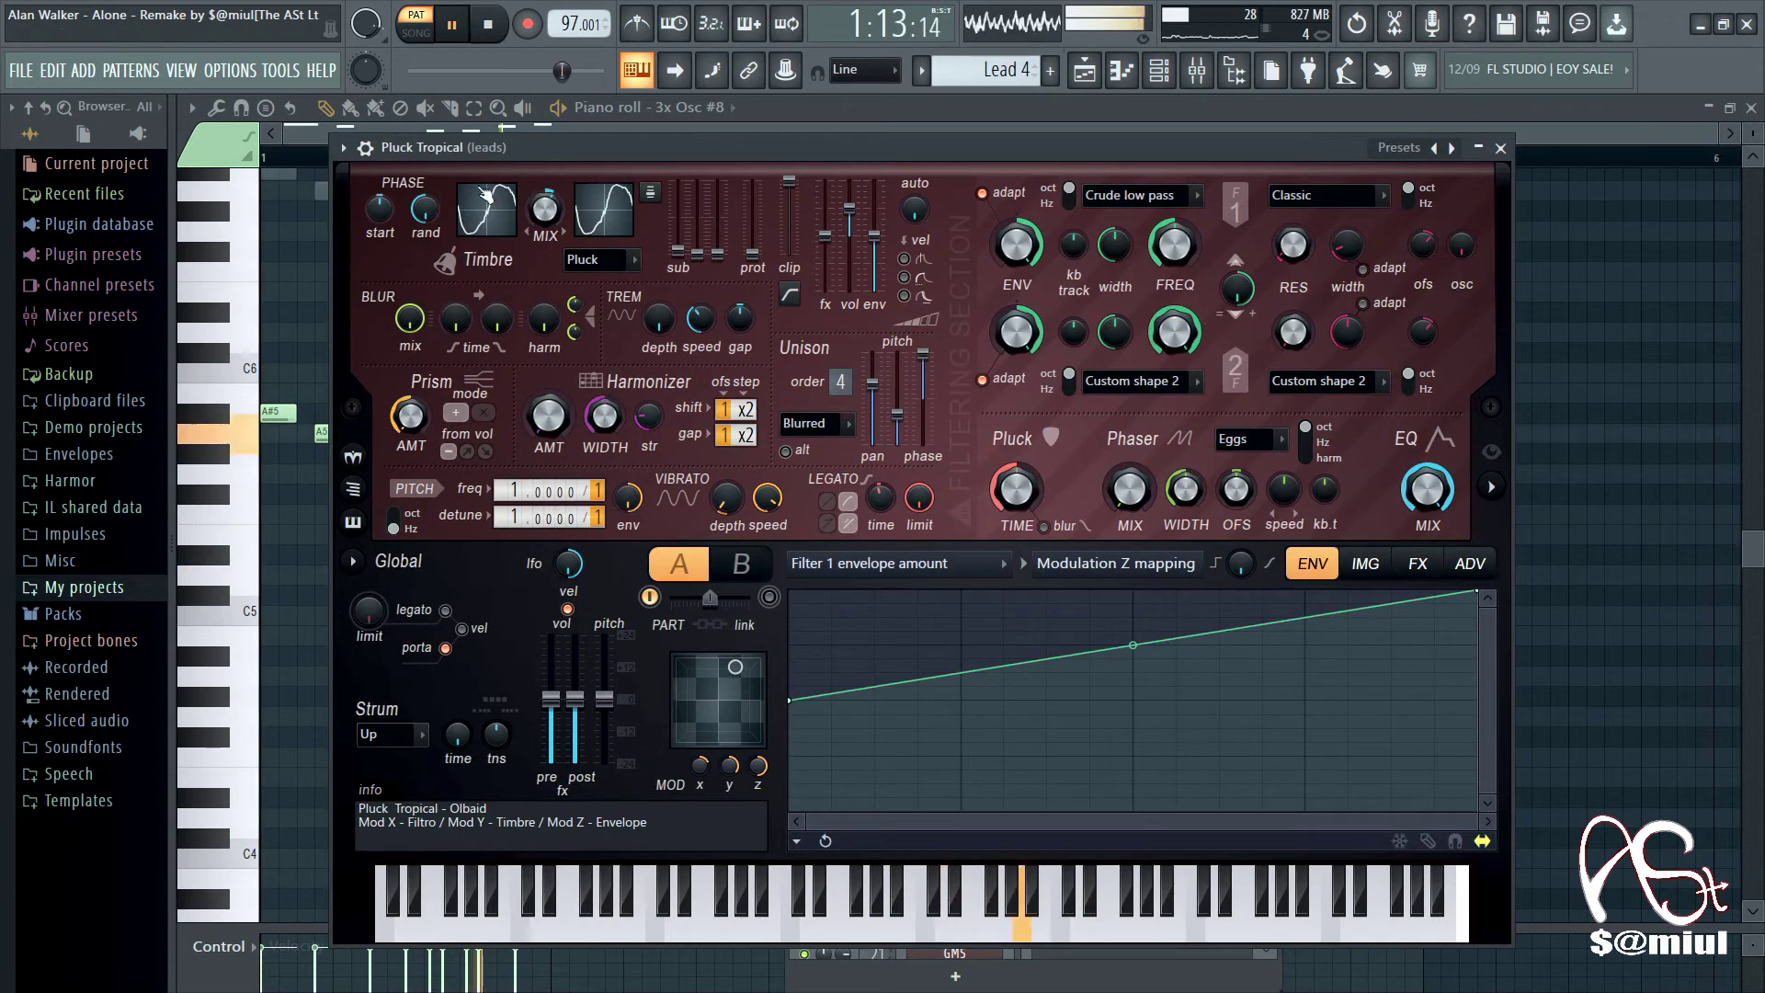
{"action": "left_click", "coordinate": [1501, 147]}
{"action": "key", "text": "space"}
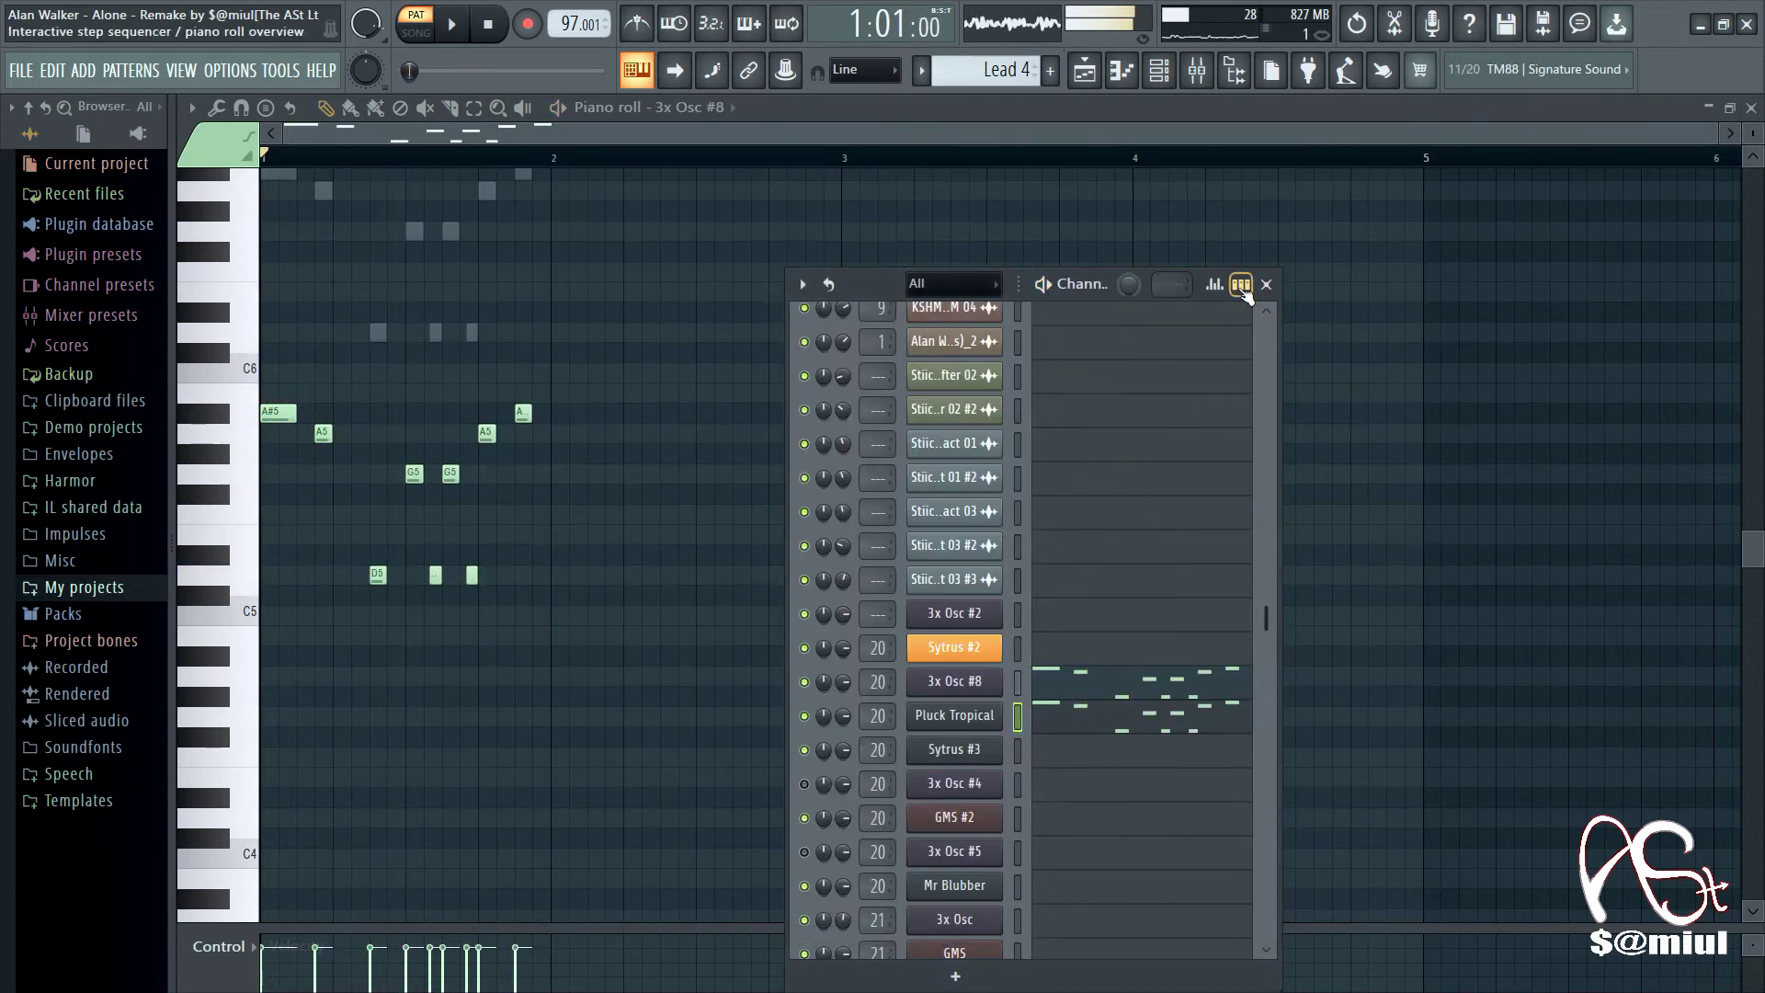
{"action": "left_click", "coordinate": [1264, 292]}
Step: Return to the playlist and play the Lead# 3 pattern from the leads 2 track
{"action": "key", "text": "F5"}
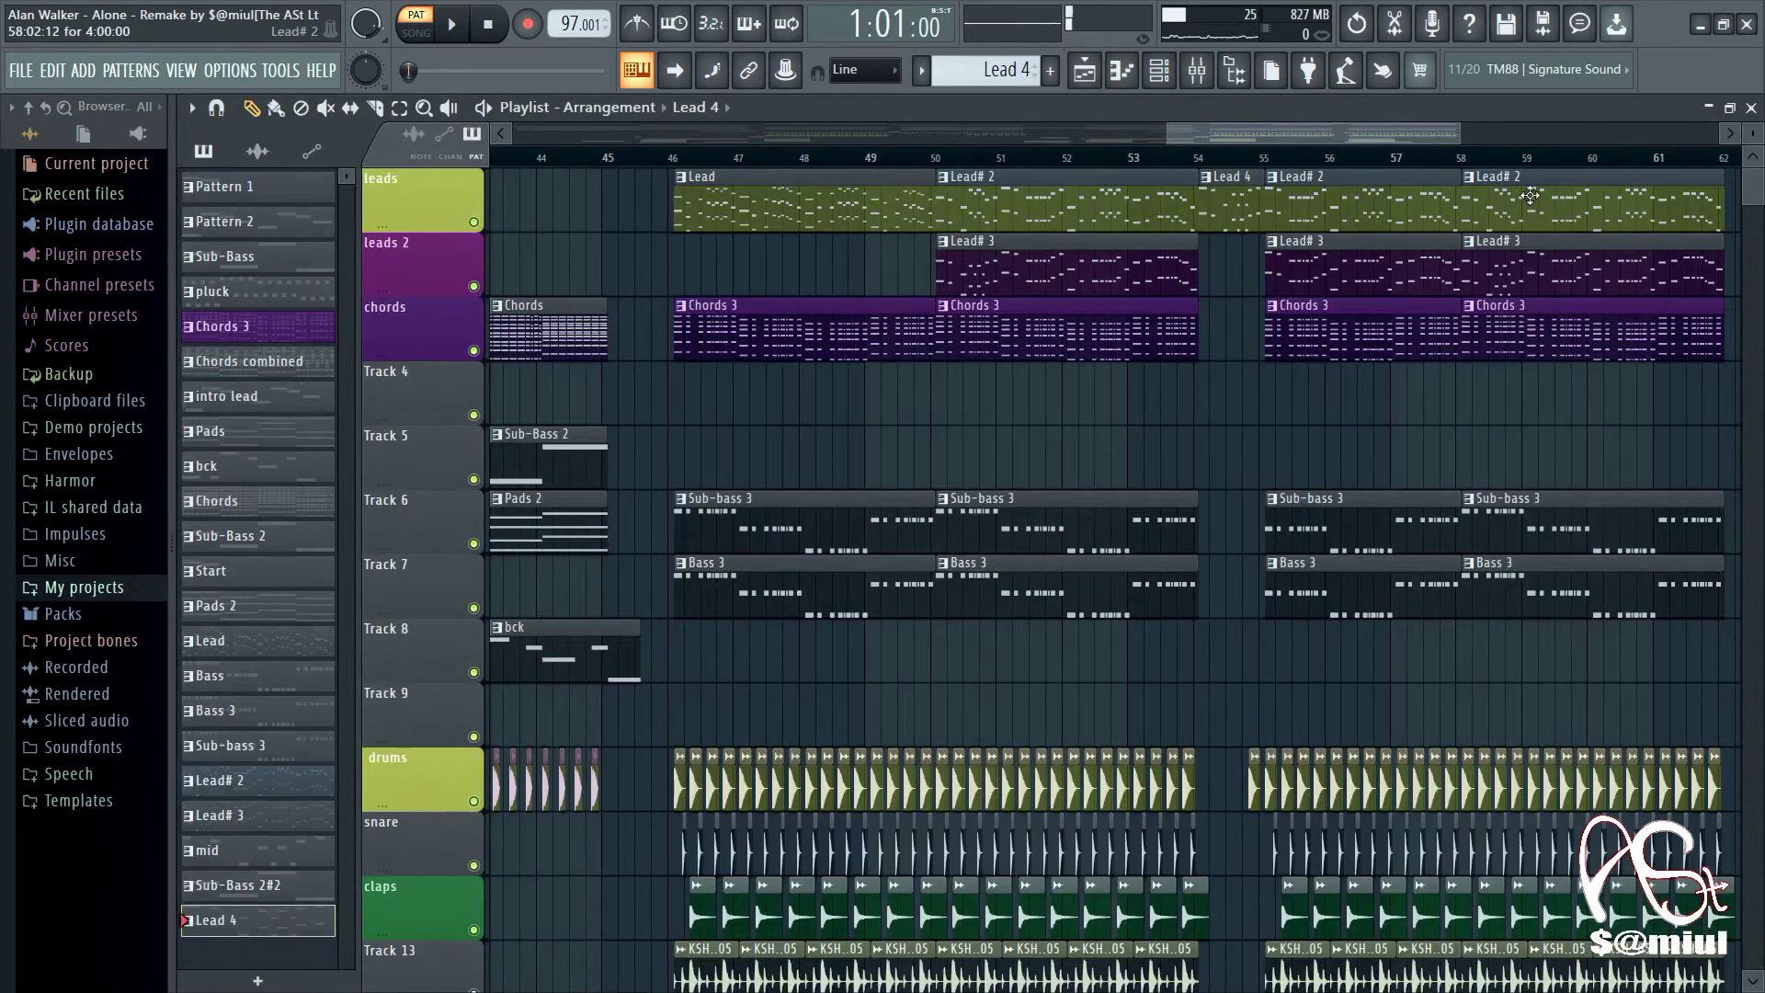
{"action": "left_click_drag", "start_coordinate": [1442, 137], "coordinate": [1403, 130]}
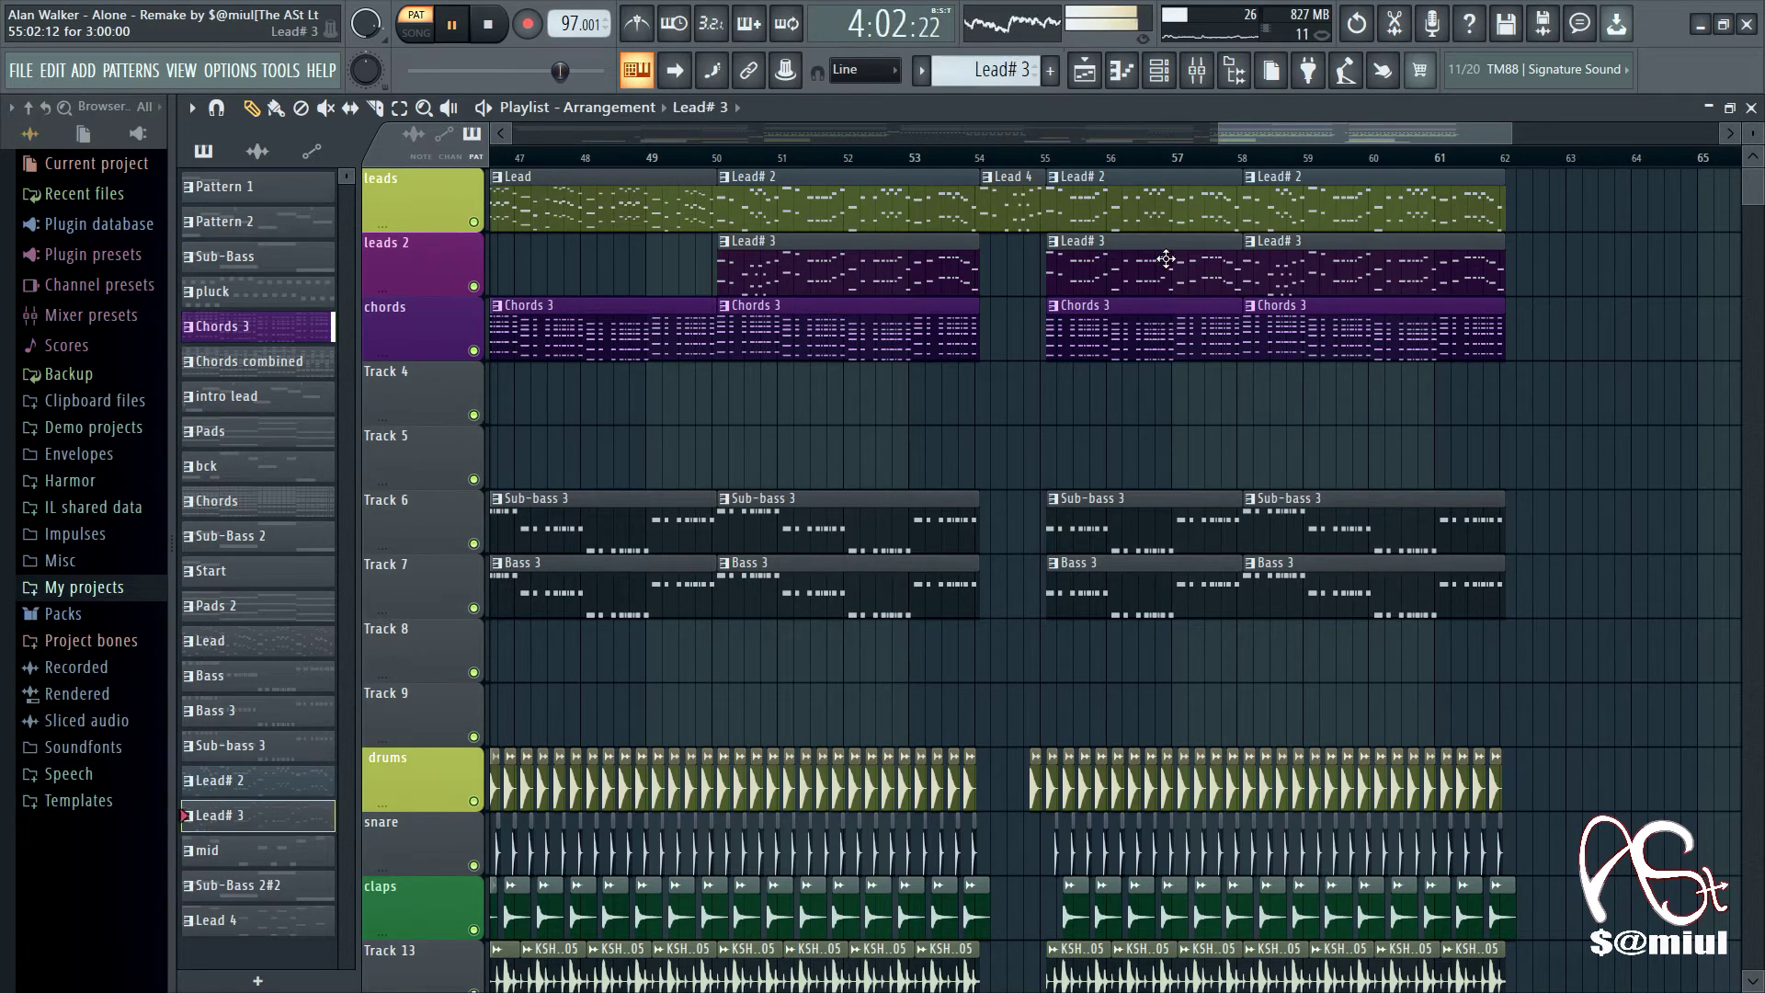
{"action": "scroll", "coordinate": [1065, 422], "scroll_direction": "down", "scroll_amount": 2}
{"action": "scroll", "coordinate": [1168, 294], "scroll_direction": "up", "scroll_amount": 2}
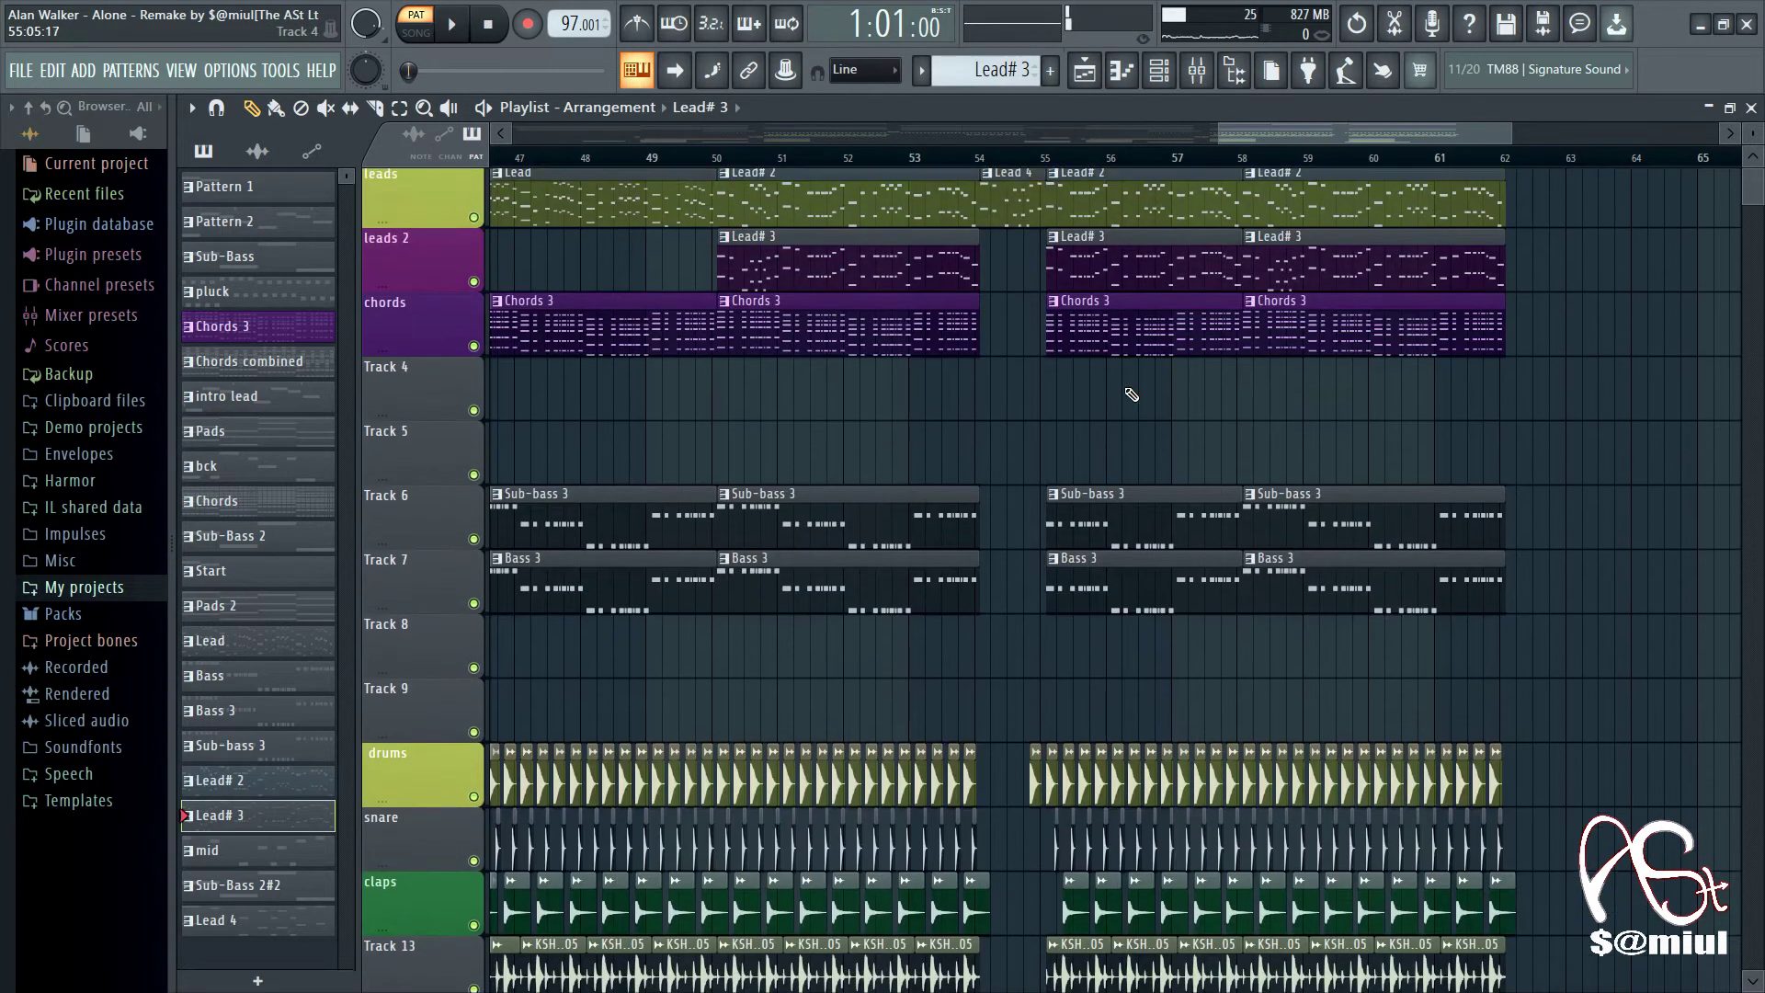
Step: Survey the whole playlist arrangement from bar 1 onward, including the drums, snare, claps and sfx tracks
{"action": "left_click_drag", "start_coordinate": [1259, 136], "coordinate": [469, 108]}
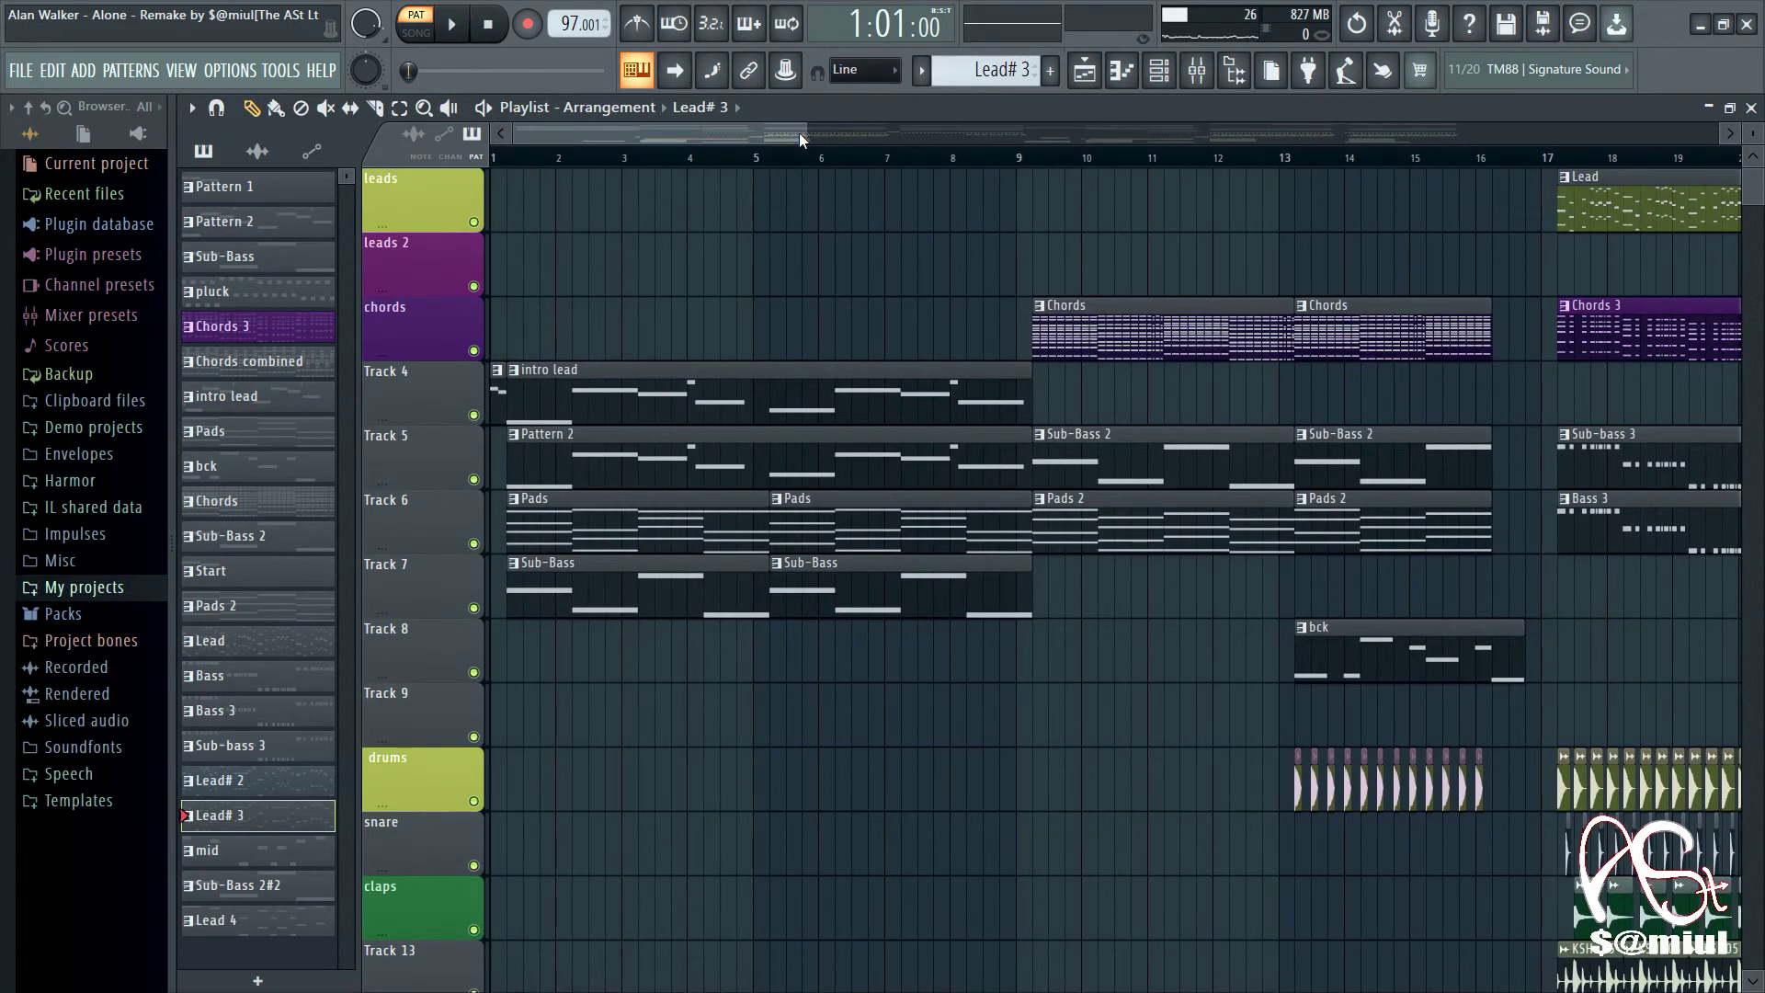
{"action": "left_click_drag", "start_coordinate": [798, 133], "coordinate": [1491, 227]}
{"action": "scroll", "coordinate": [785, 609], "scroll_direction": "down", "scroll_amount": 2}
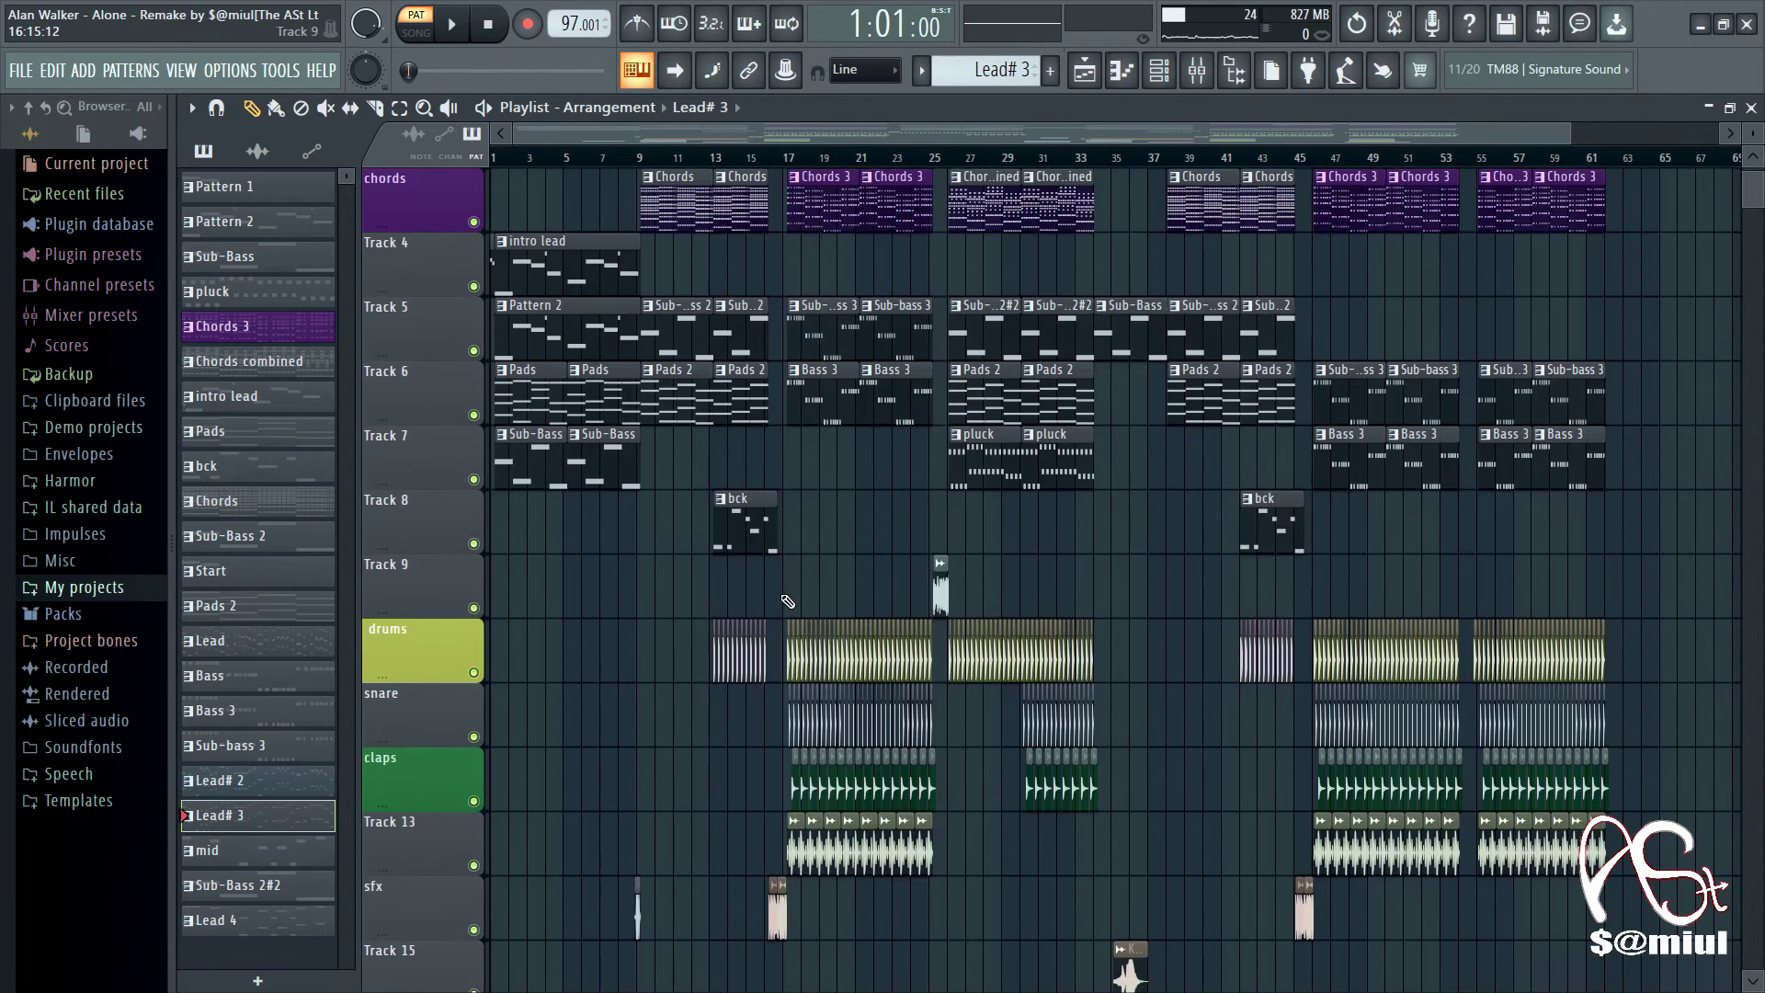
{"action": "scroll", "coordinate": [716, 570], "scroll_direction": "down", "scroll_amount": 1}
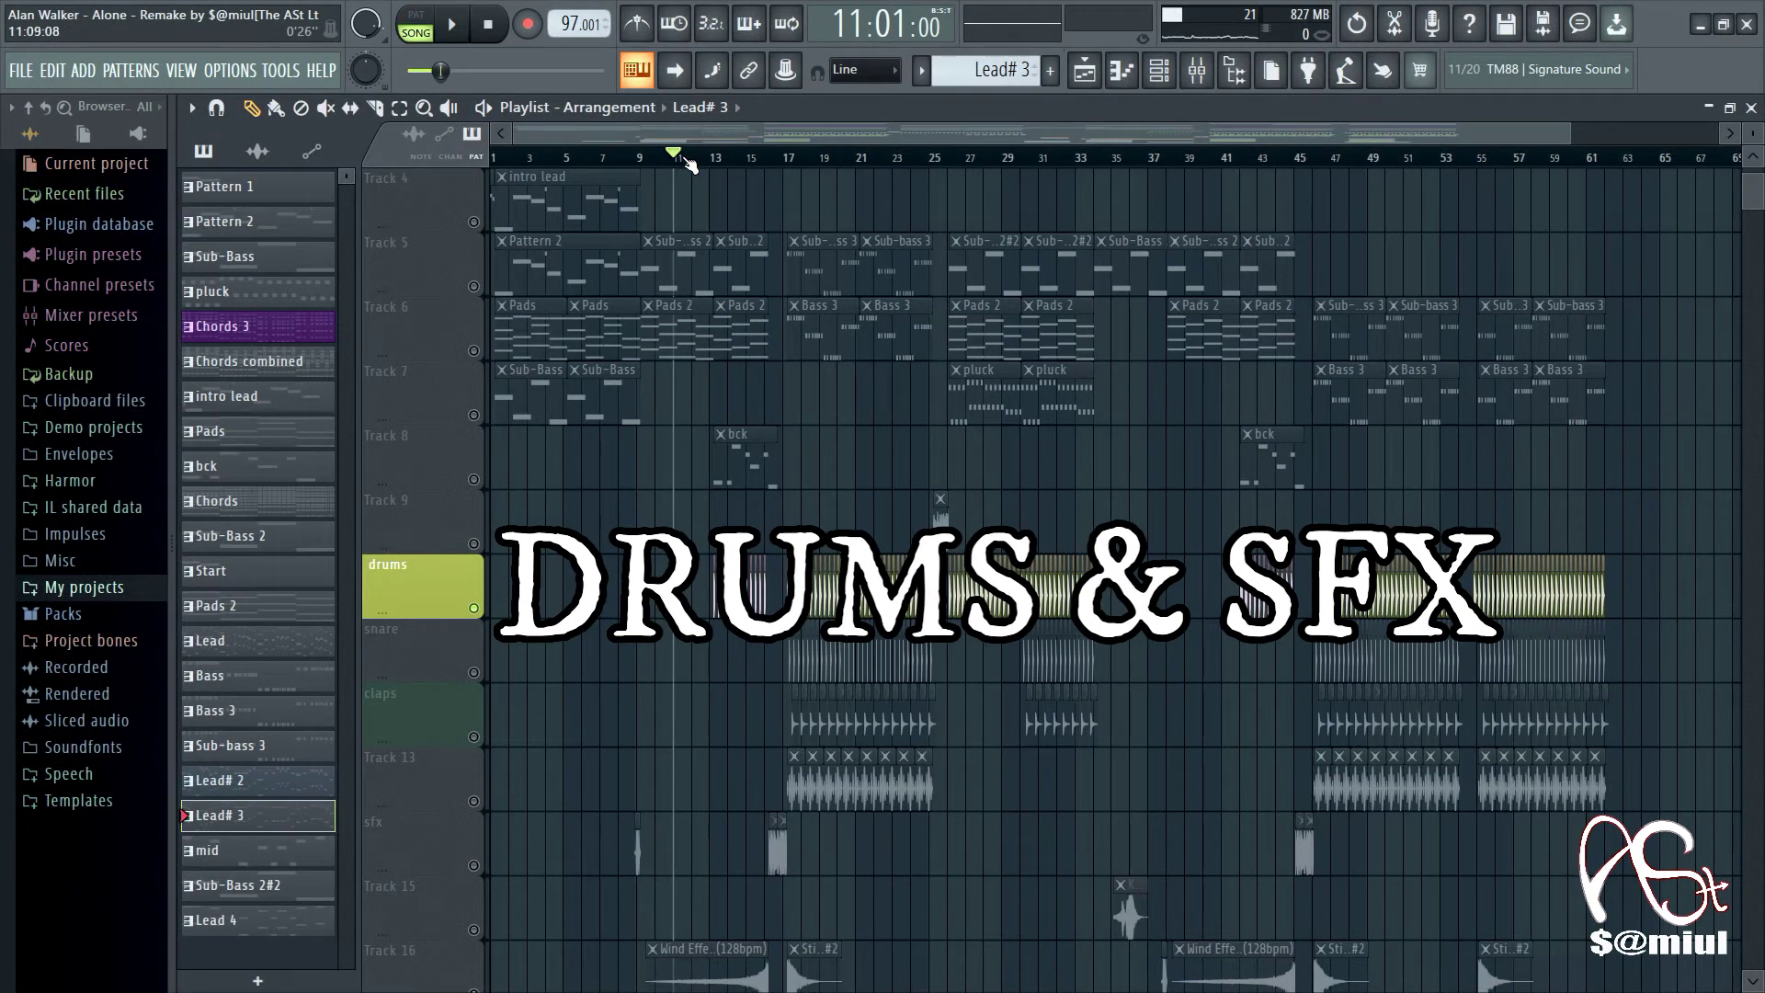
Step: Play the soloed drums track in song mode from bar 13, then jump playback ahead to just before bar 17
{"action": "scroll", "coordinate": [725, 171], "scroll_direction": "up", "scroll_amount": 5}
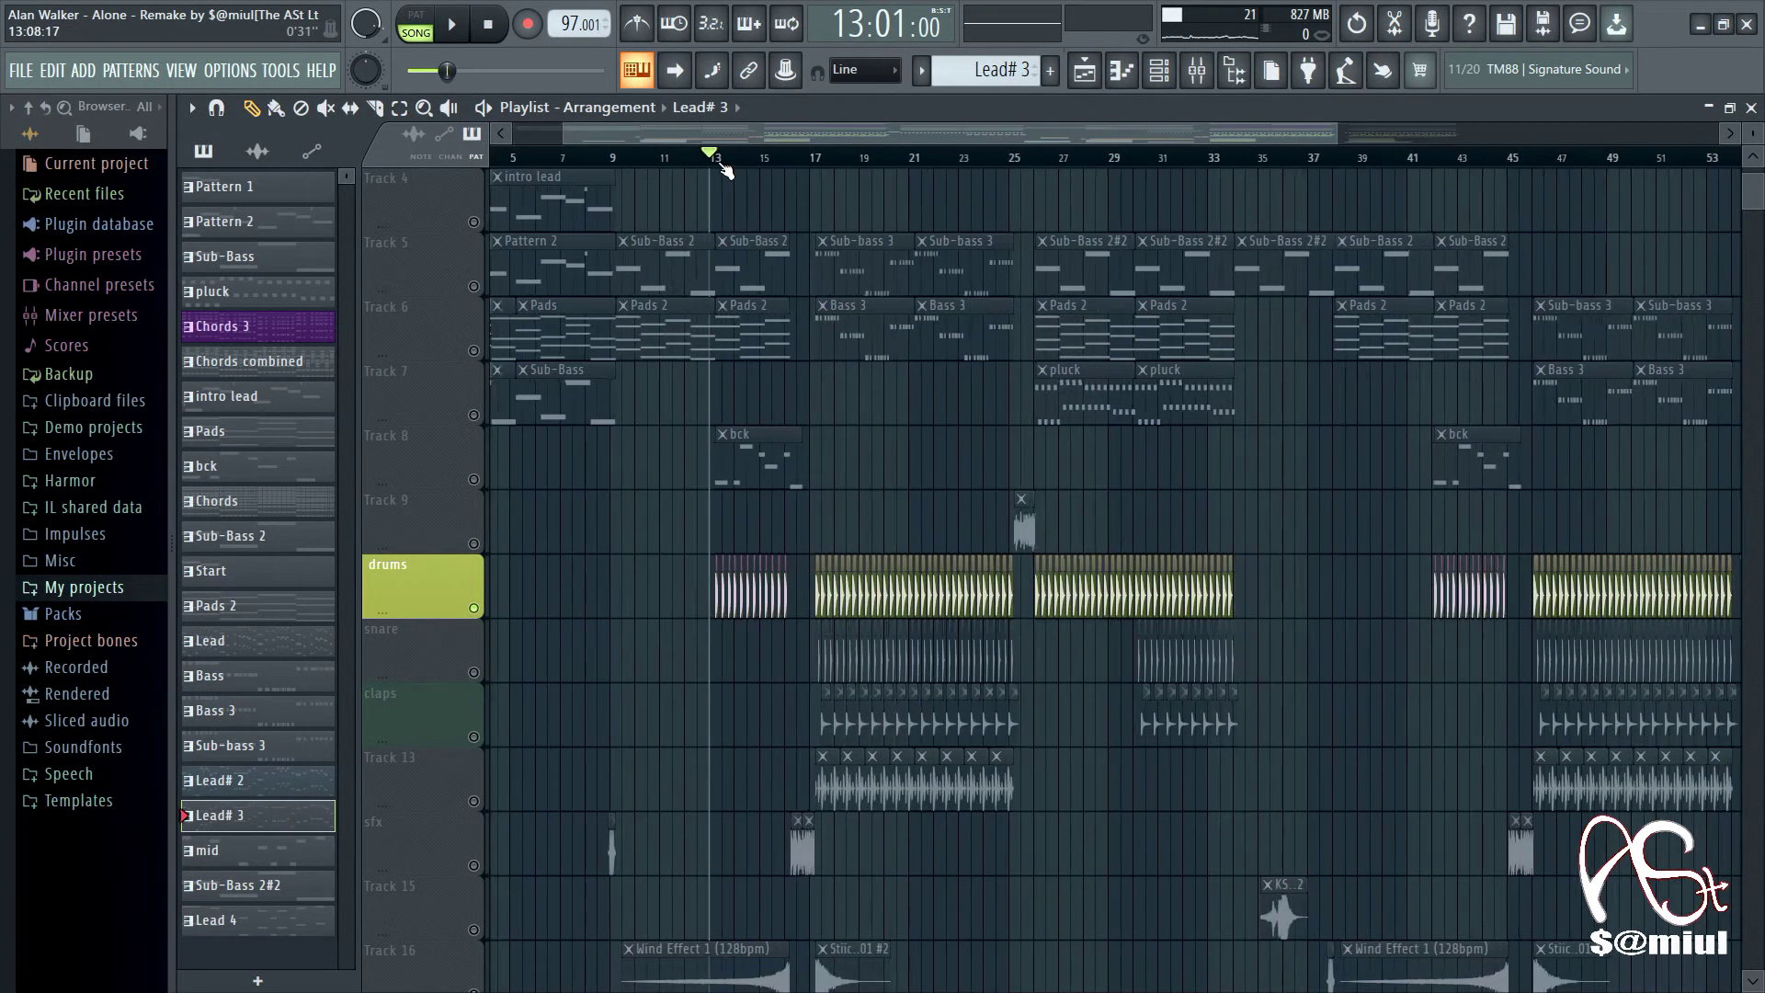
{"action": "key", "text": "space"}
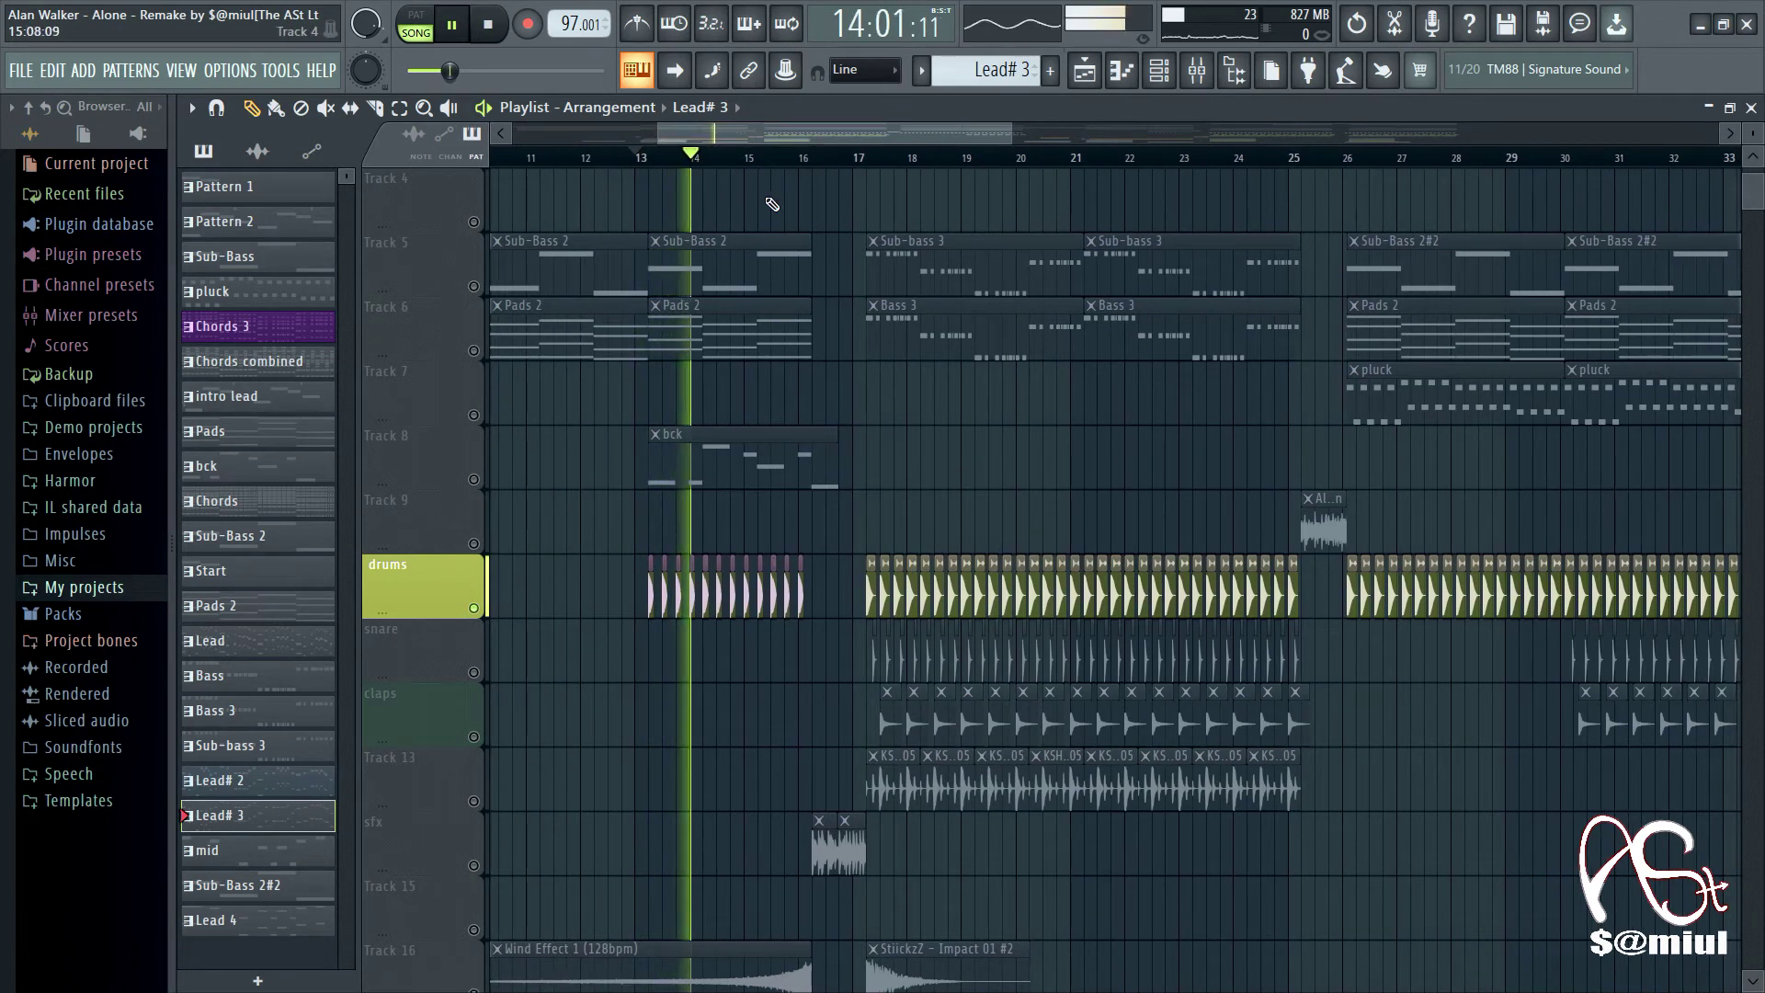
{"action": "scroll", "coordinate": [740, 171], "scroll_direction": "up", "scroll_amount": 3}
{"action": "left_click_drag", "start_coordinate": [879, 138], "coordinate": [906, 138]}
{"action": "left_click", "coordinate": [774, 162]}
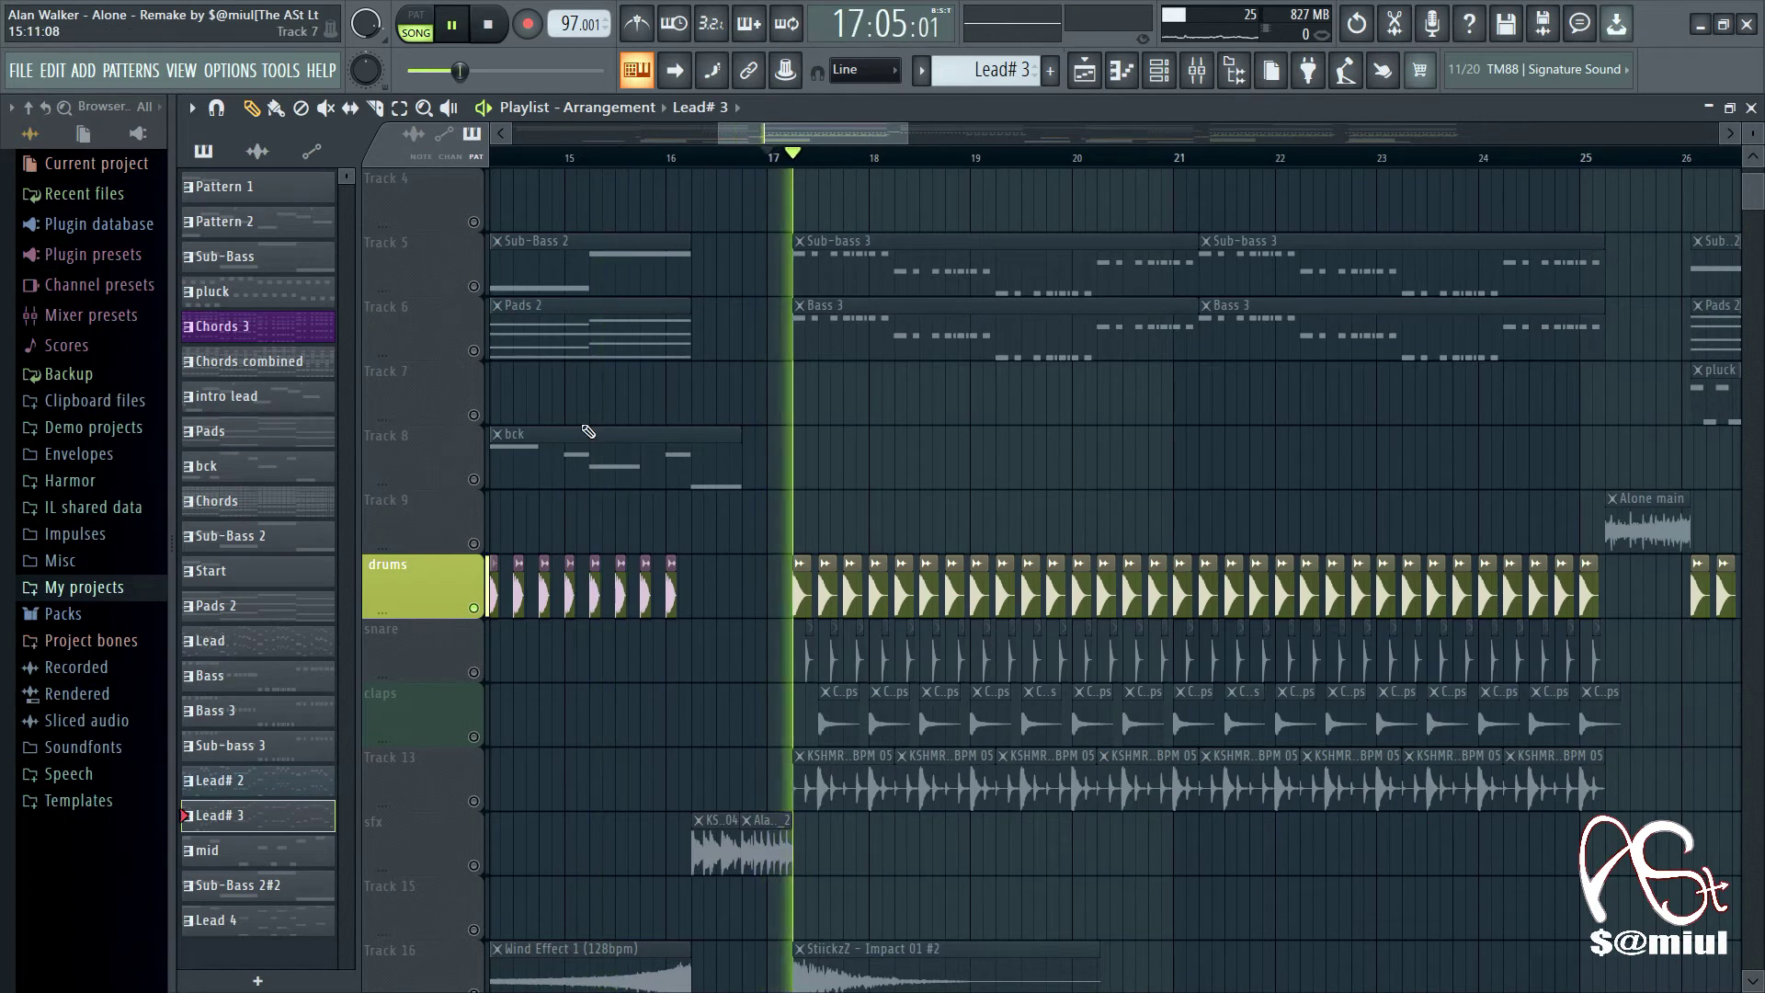
Step: Unmute the snare, claps and Track 13 tracks one after another while the drums play
{"action": "left_click", "coordinate": [473, 672]}
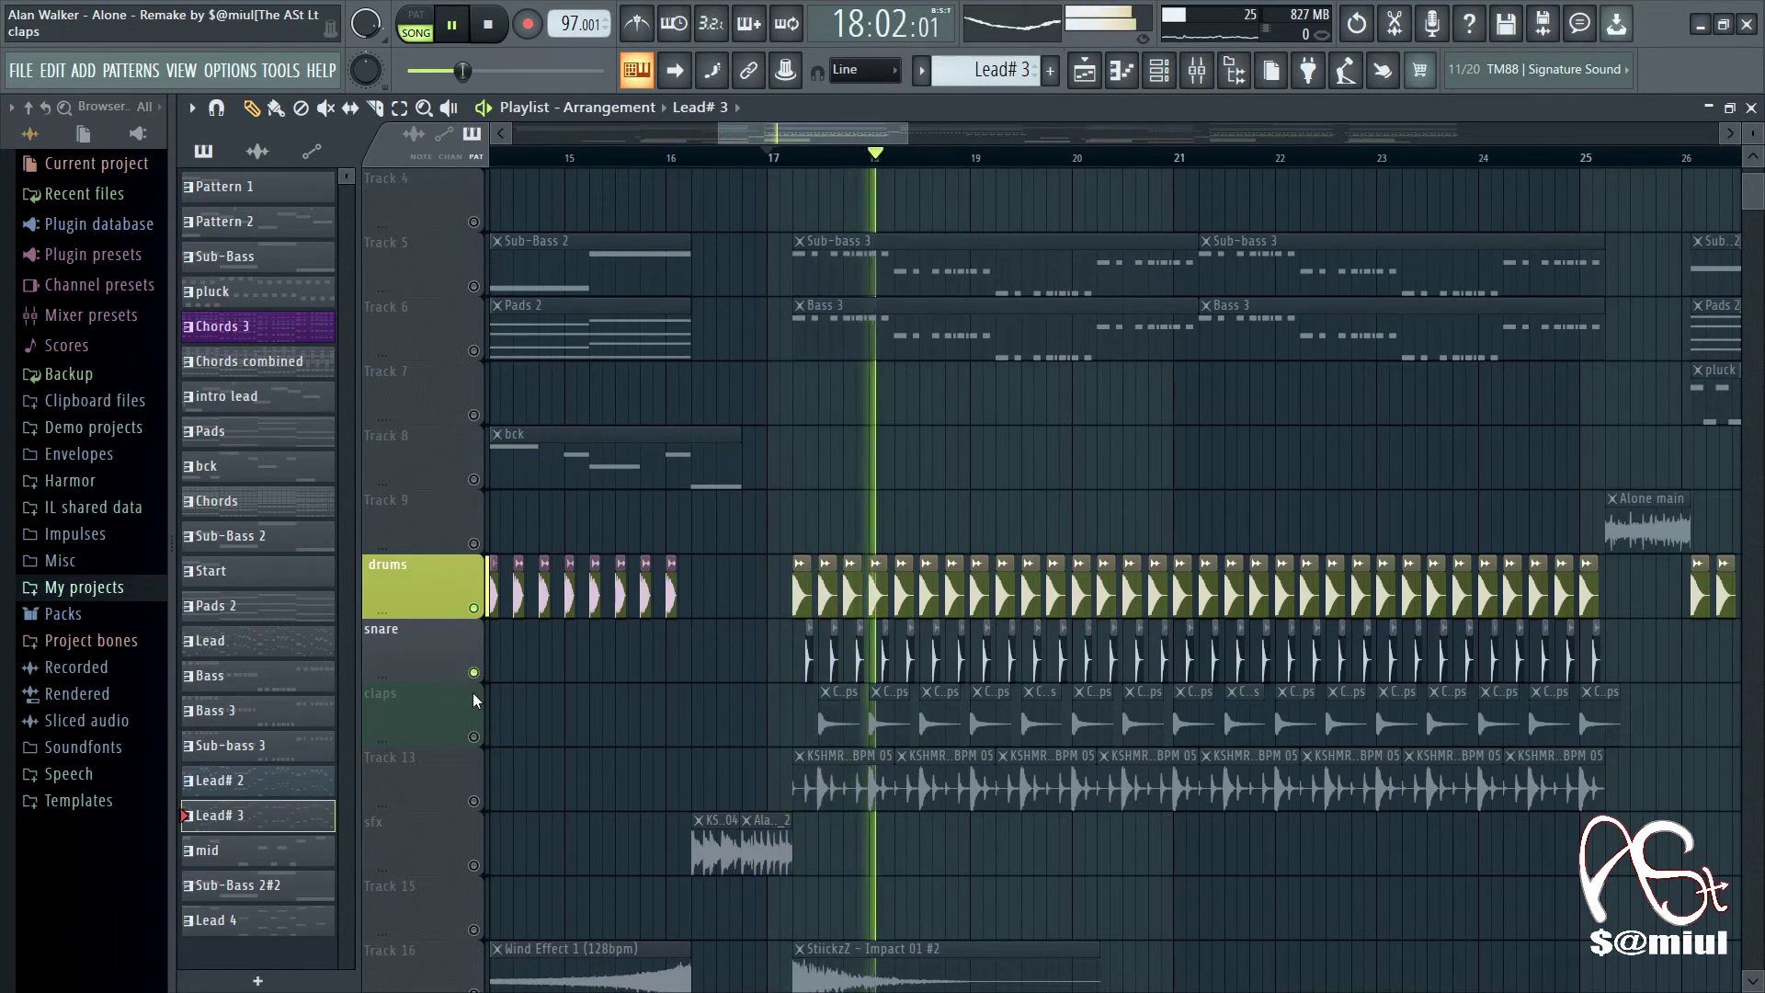
{"action": "left_click", "coordinate": [474, 737]}
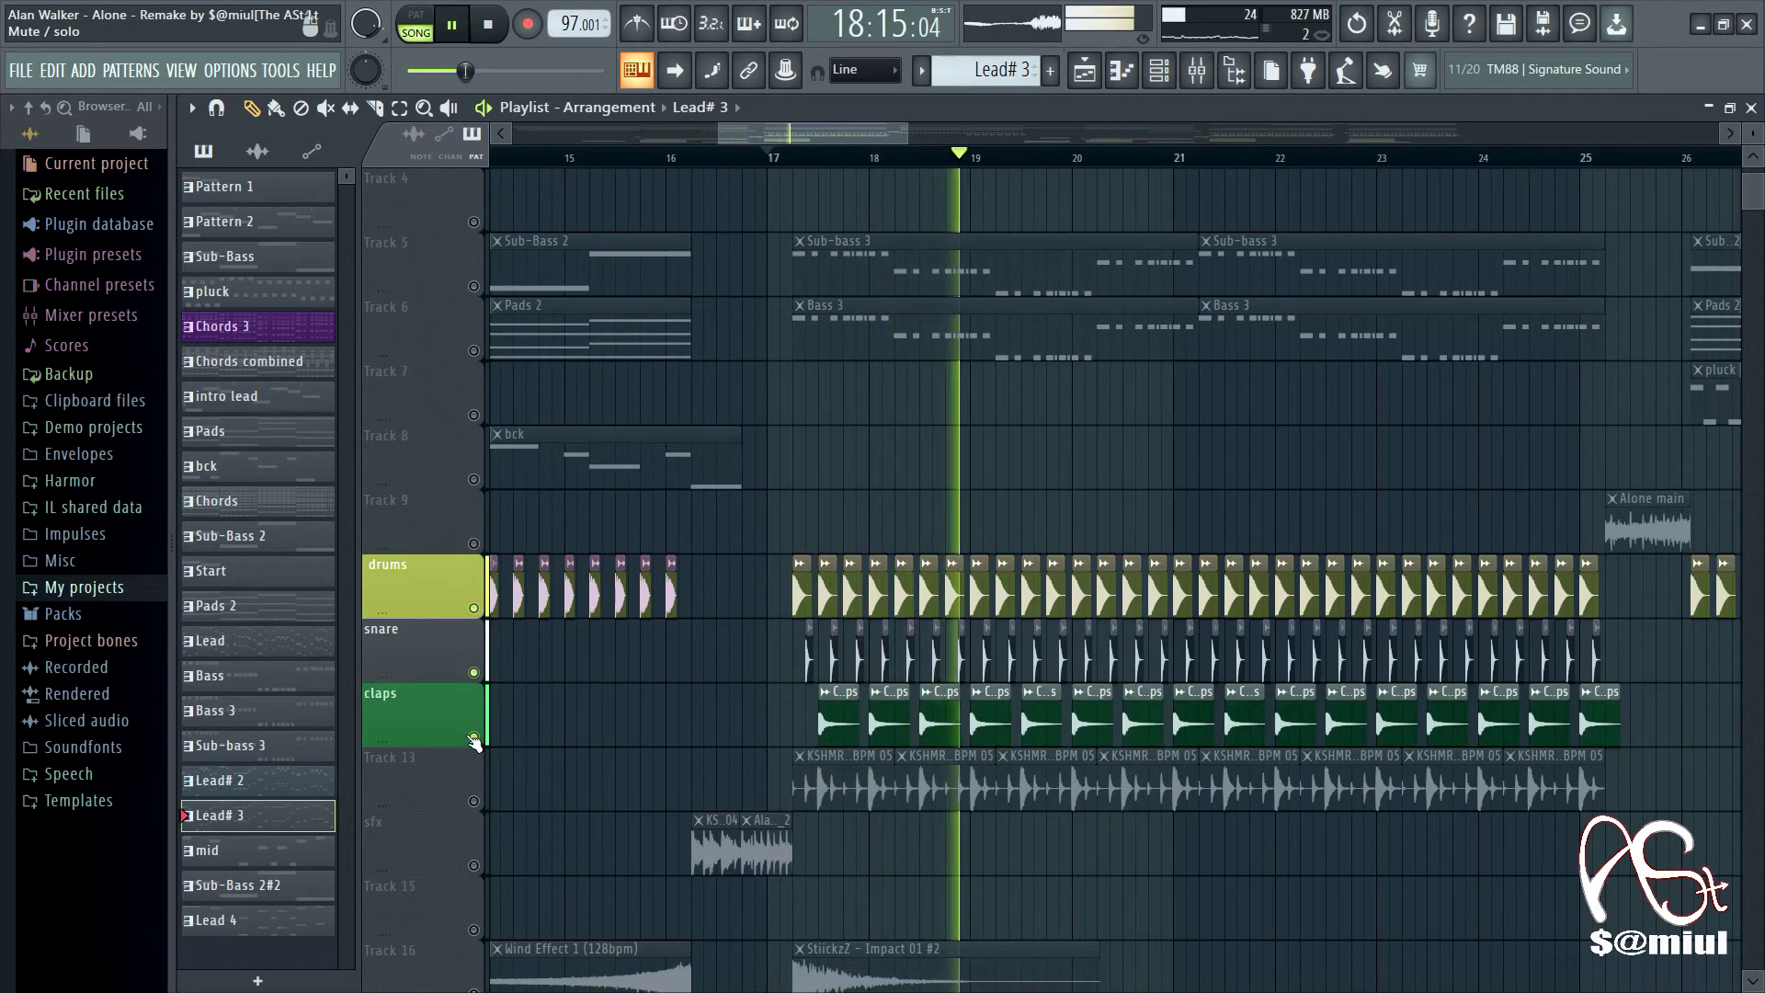
{"action": "left_click", "coordinate": [473, 801]}
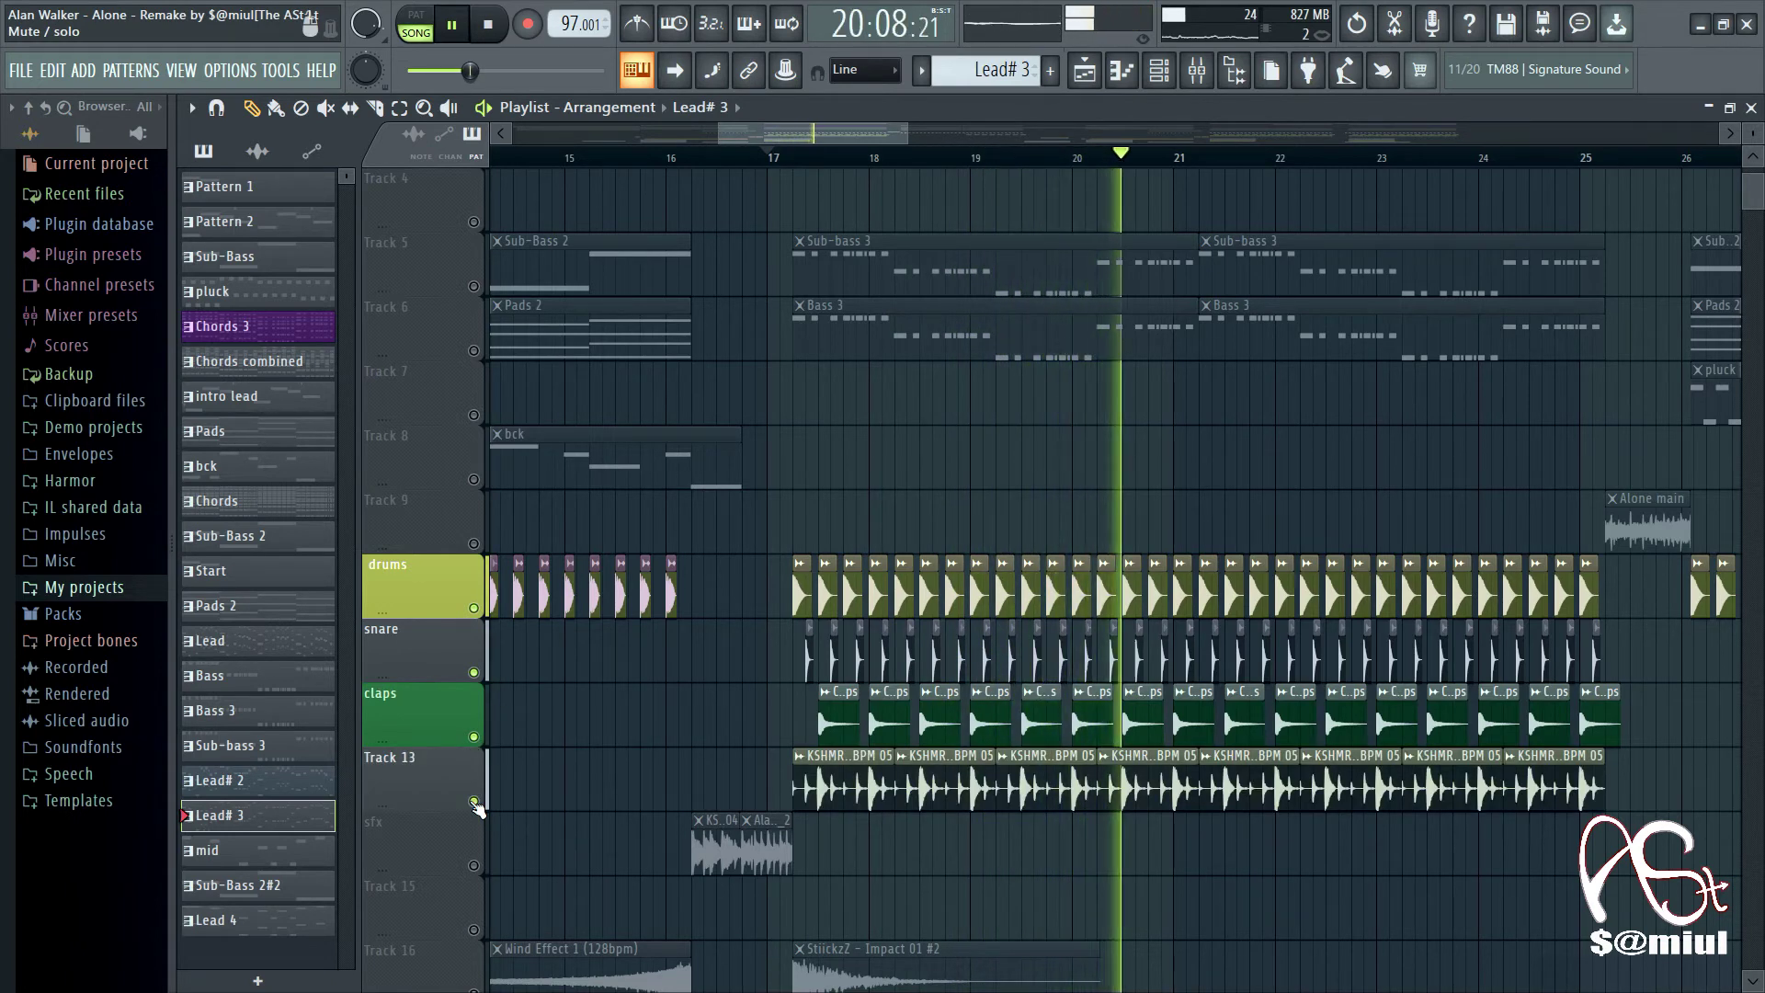
Step: Play from around bar 25 to hear the Alone main clip on Track 9 and the drums that follow
{"action": "left_click_drag", "start_coordinate": [831, 142], "coordinate": [972, 143]}
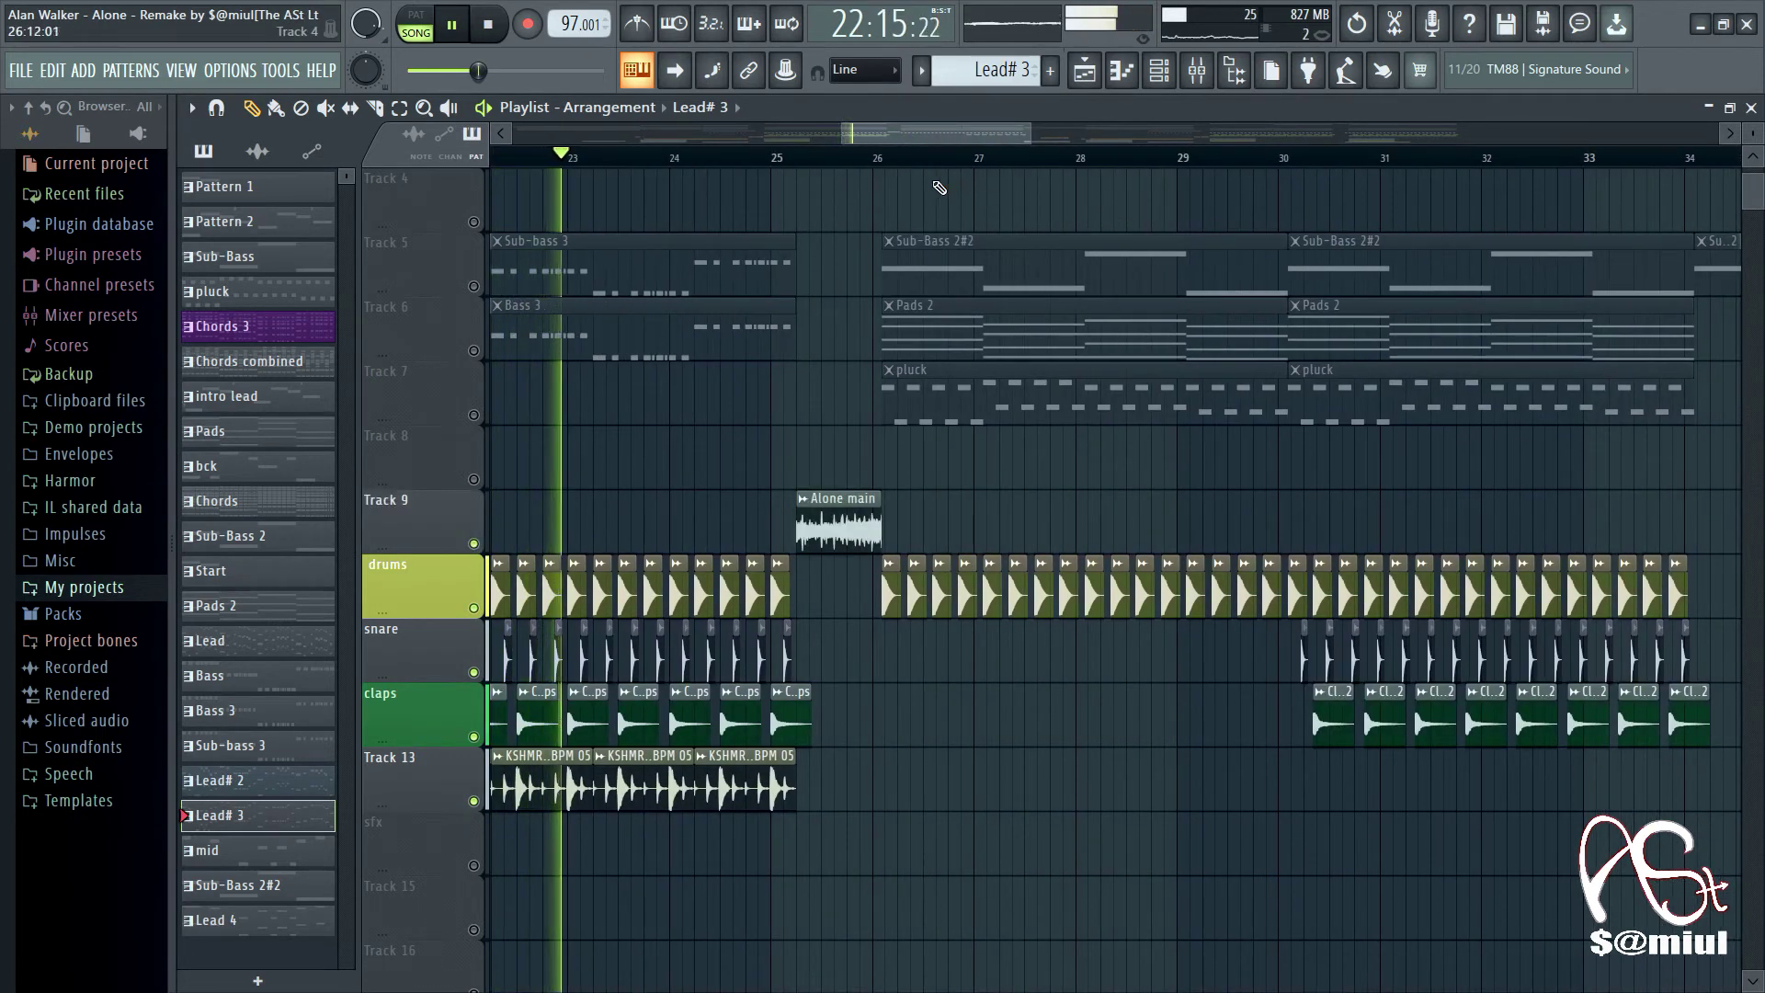
{"action": "scroll", "coordinate": [683, 159], "scroll_direction": "up", "scroll_amount": 4}
{"action": "left_click", "coordinate": [683, 159]}
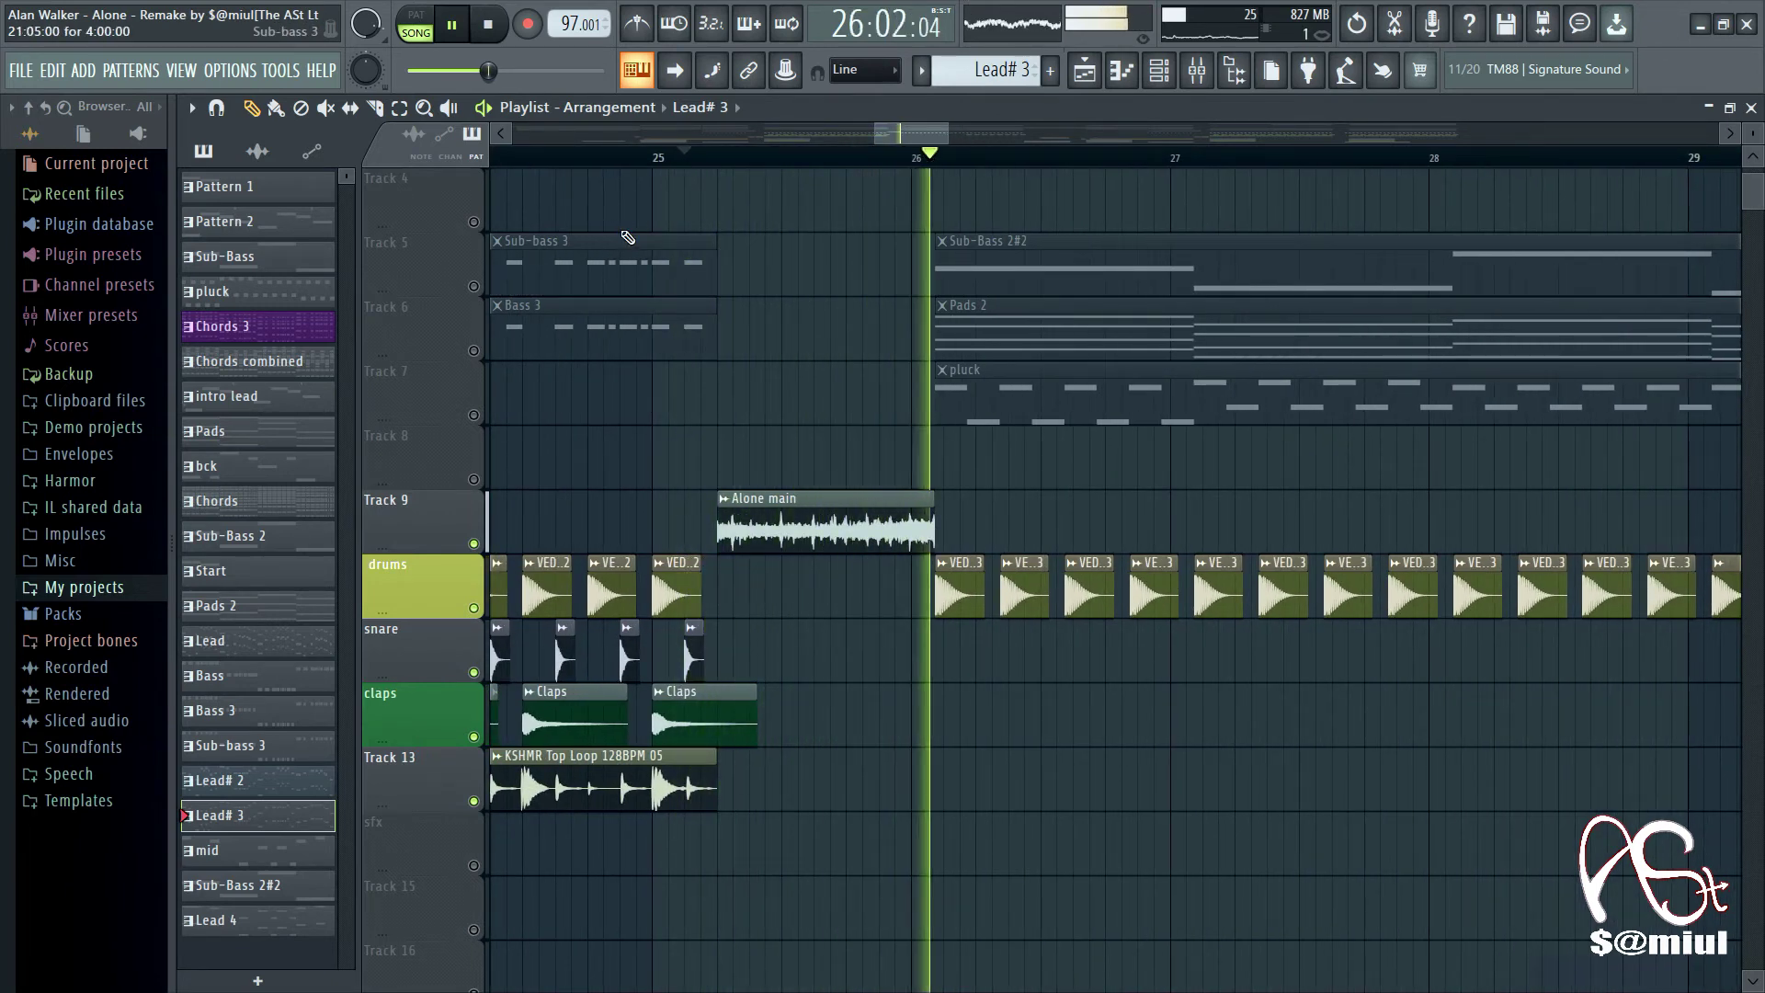
{"action": "scroll", "coordinate": [941, 162], "scroll_direction": "down", "scroll_amount": 2}
{"action": "scroll", "coordinate": [941, 162], "scroll_direction": "down", "scroll_amount": 4}
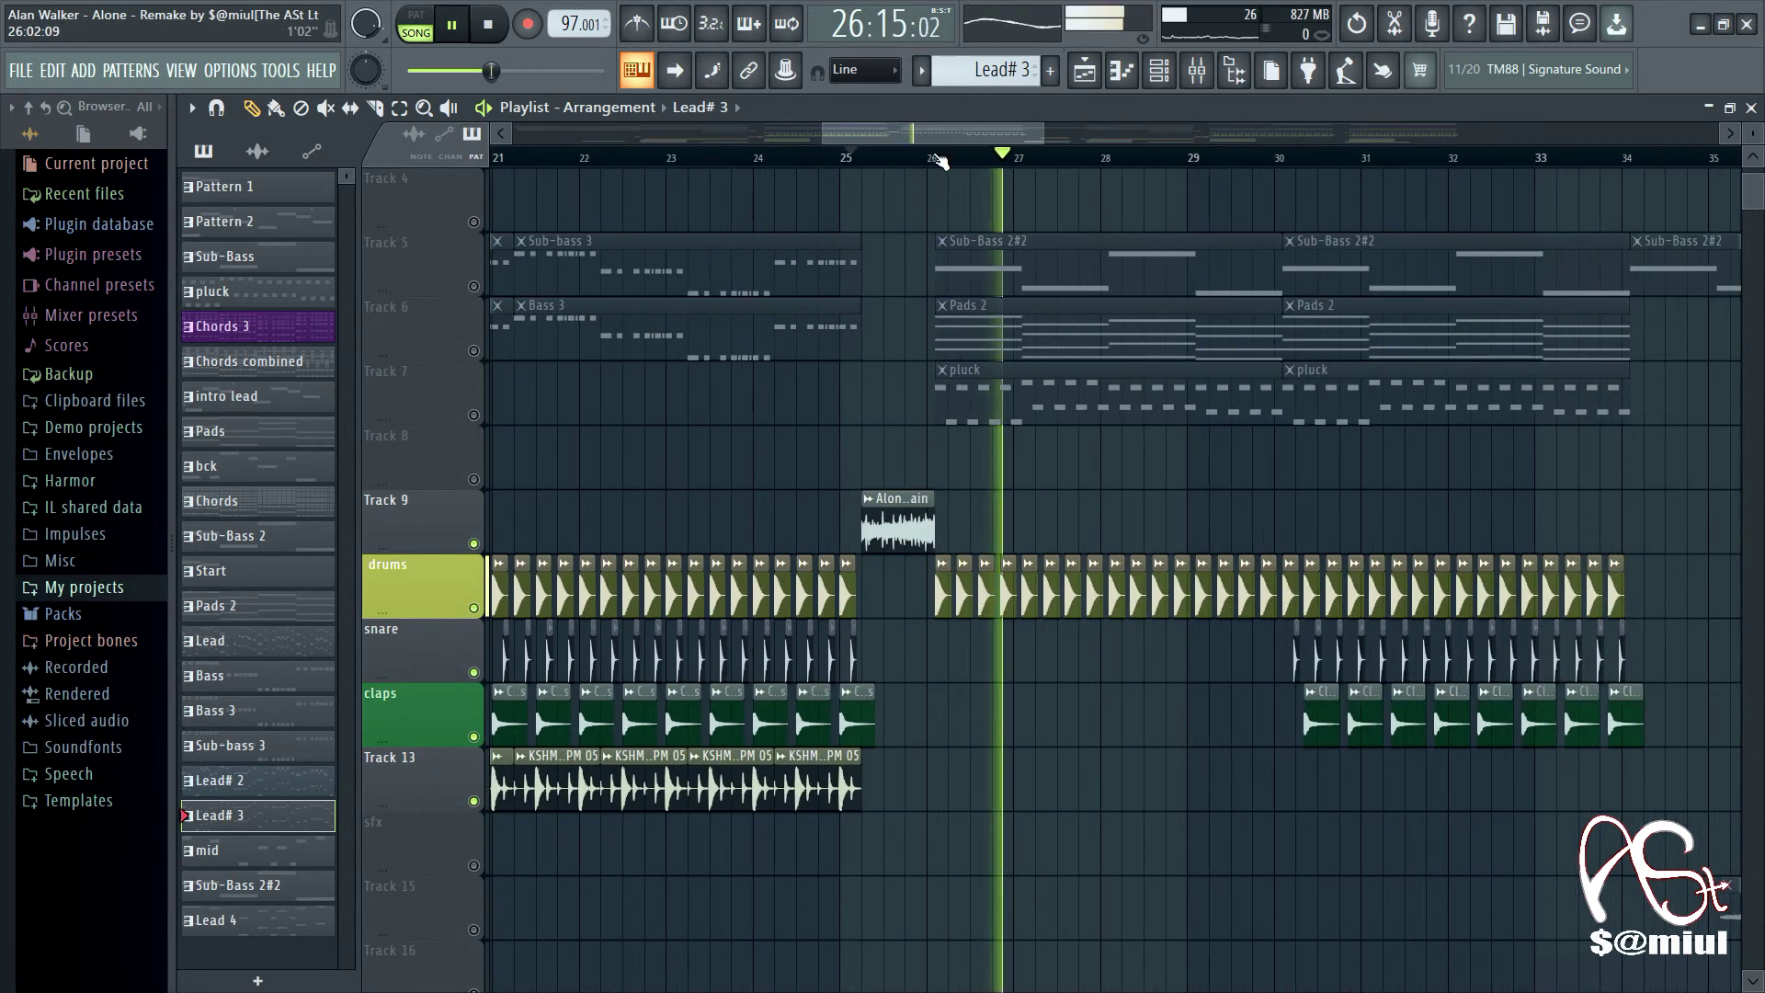
Step: Unmute the sfx track and Tracks 15 through 18 to bring in the fills, wind, impact and downlifter clips
{"action": "scroll", "coordinate": [1140, 437], "scroll_direction": "down", "scroll_amount": 2}
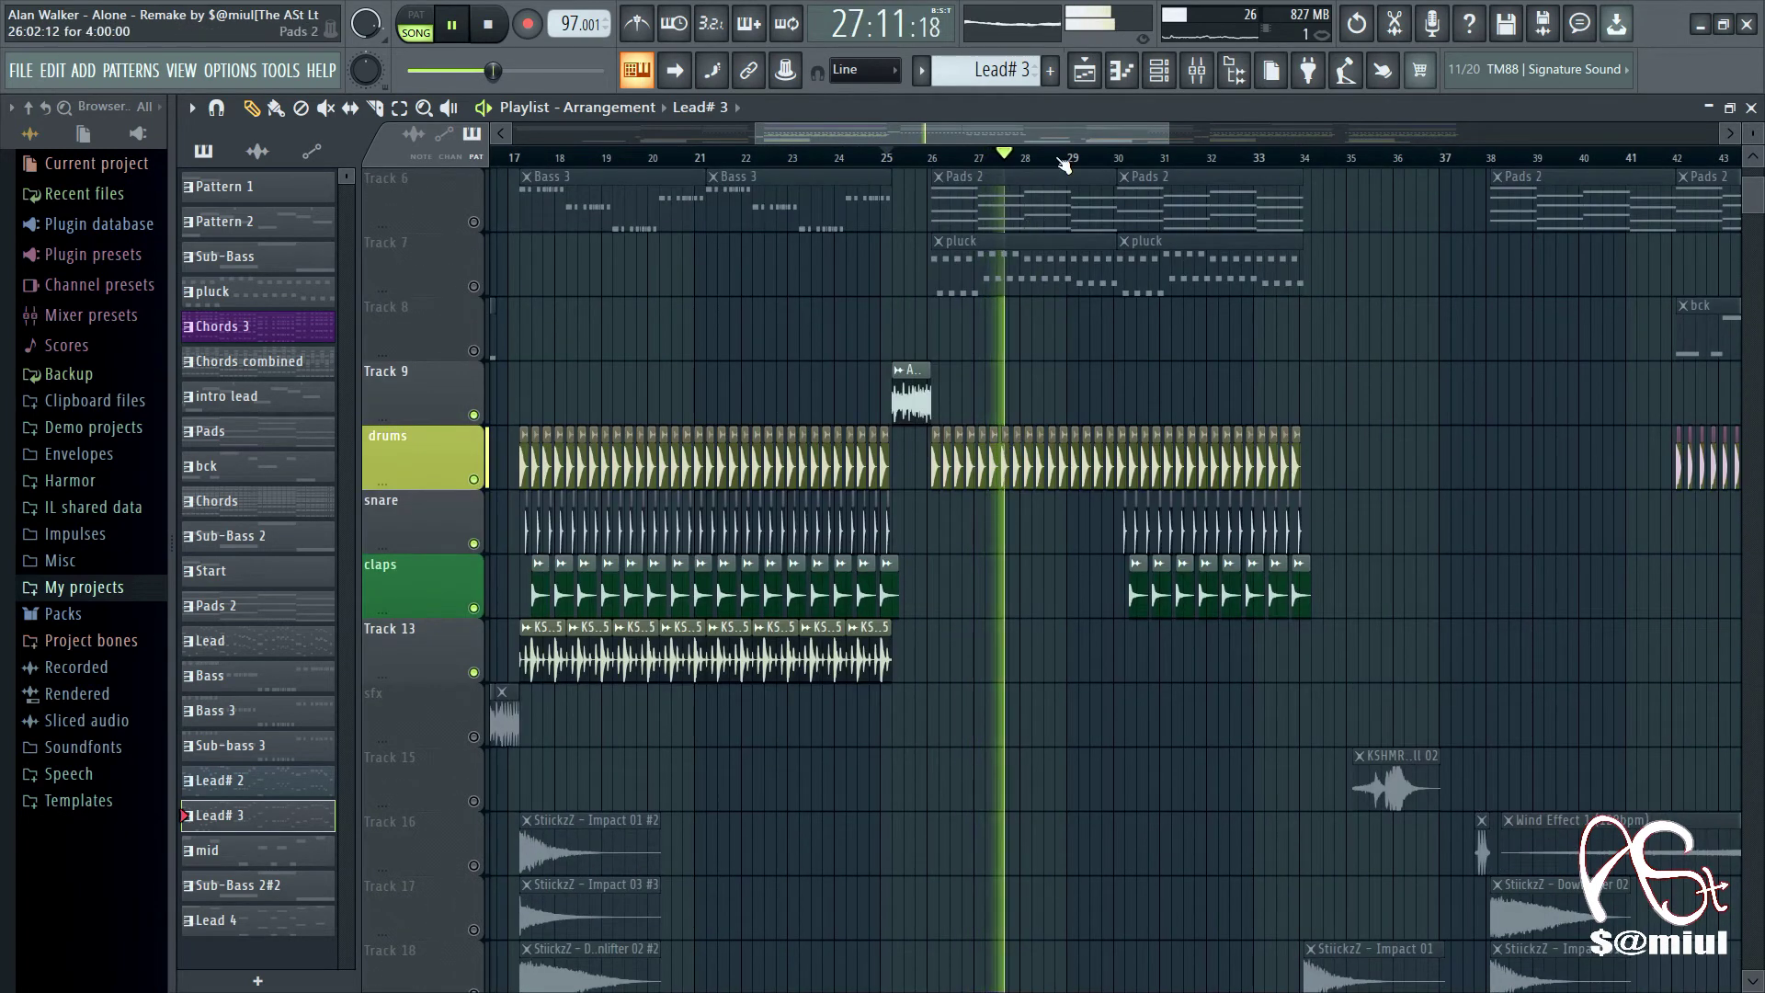
{"action": "left_click_drag", "start_coordinate": [1078, 132], "coordinate": [1207, 145]}
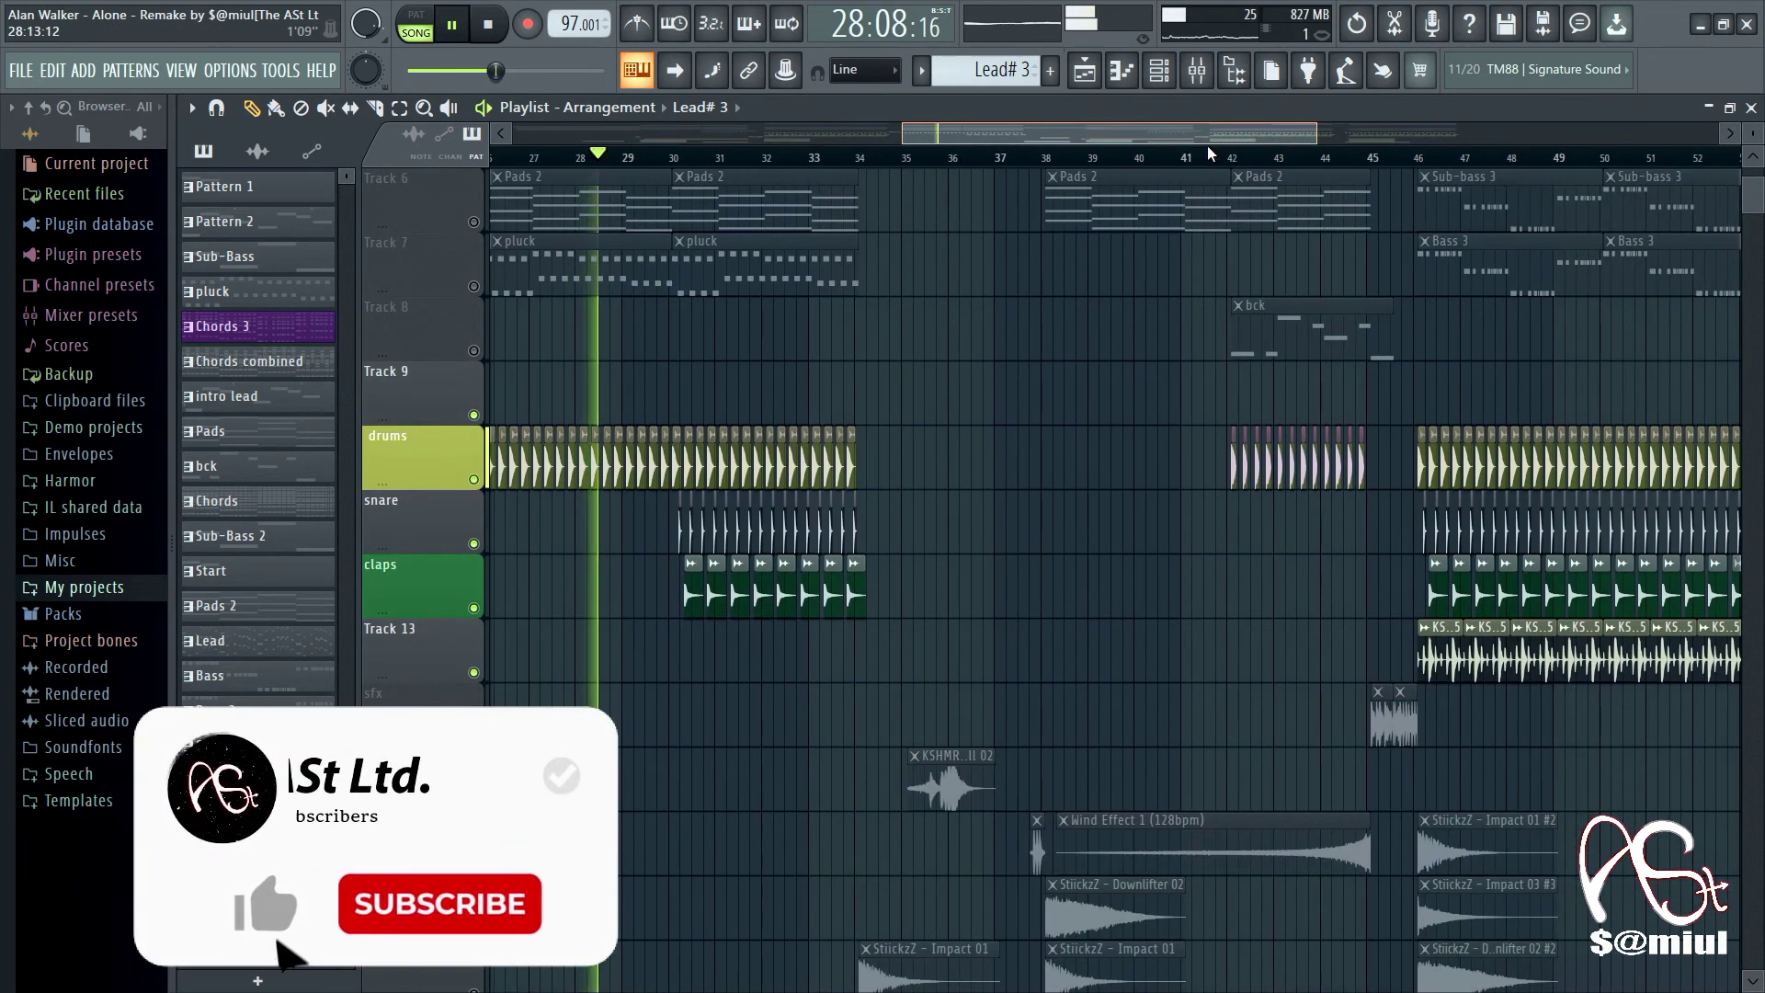
{"action": "left_click", "coordinate": [473, 737]}
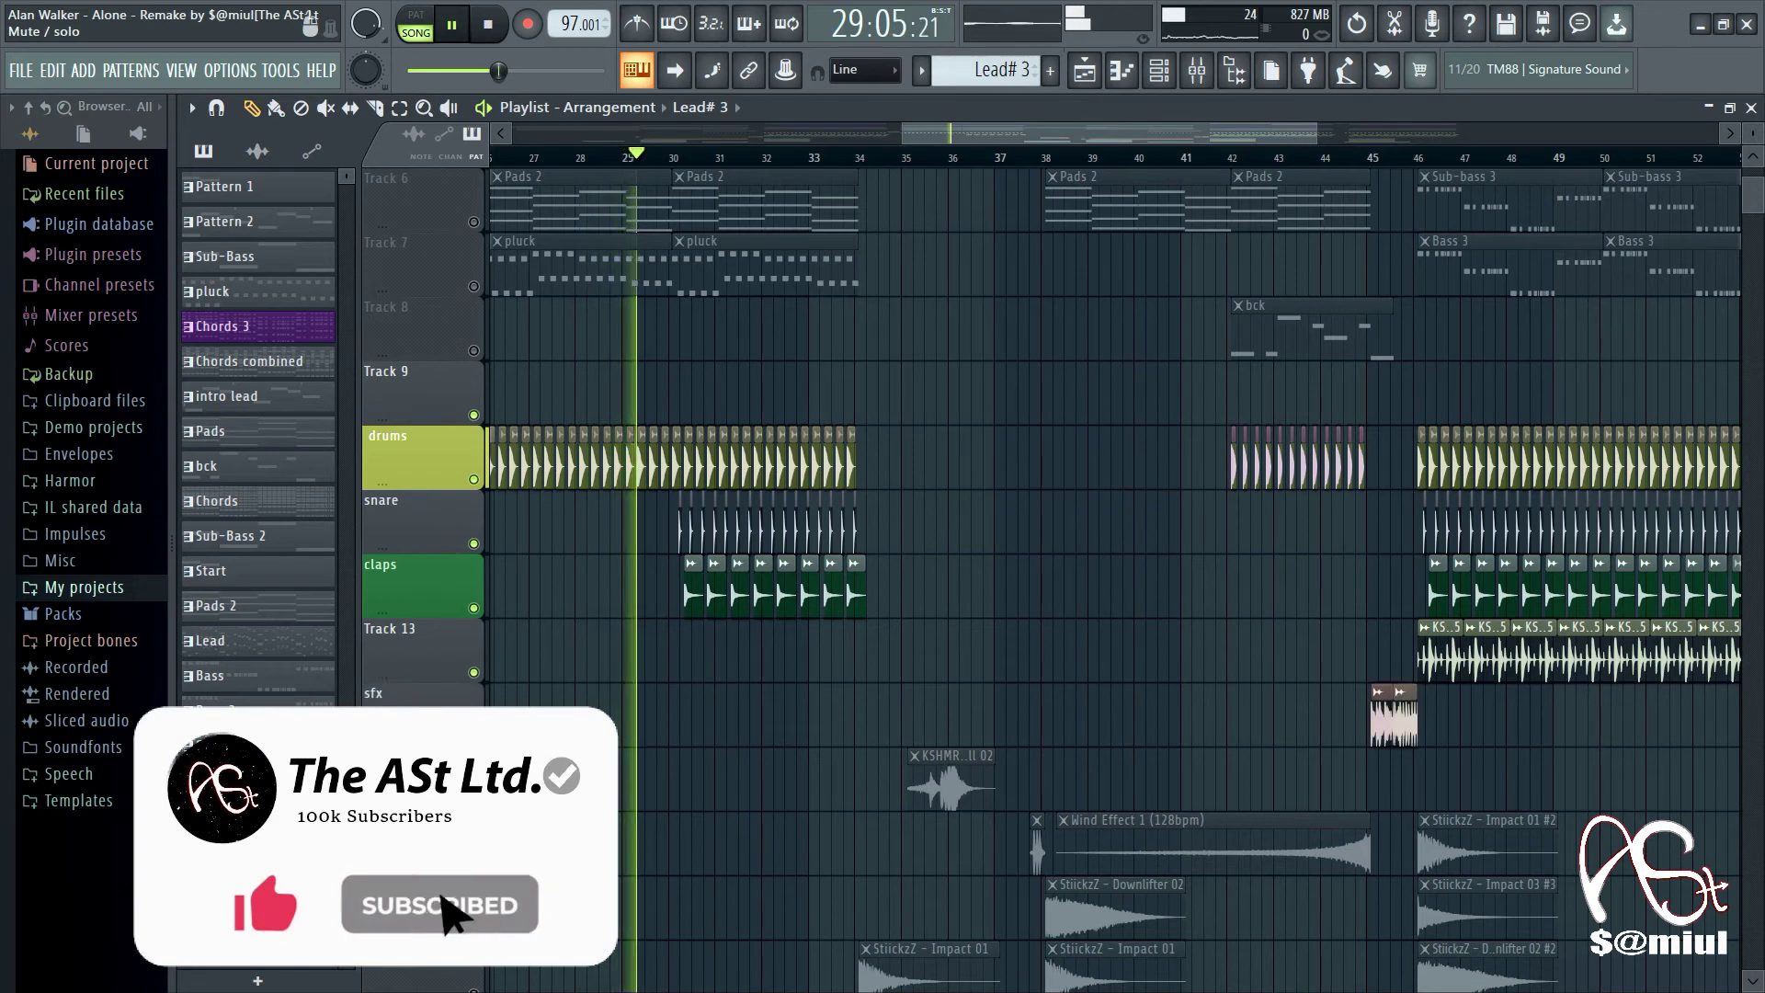
{"action": "left_click", "coordinate": [474, 800]}
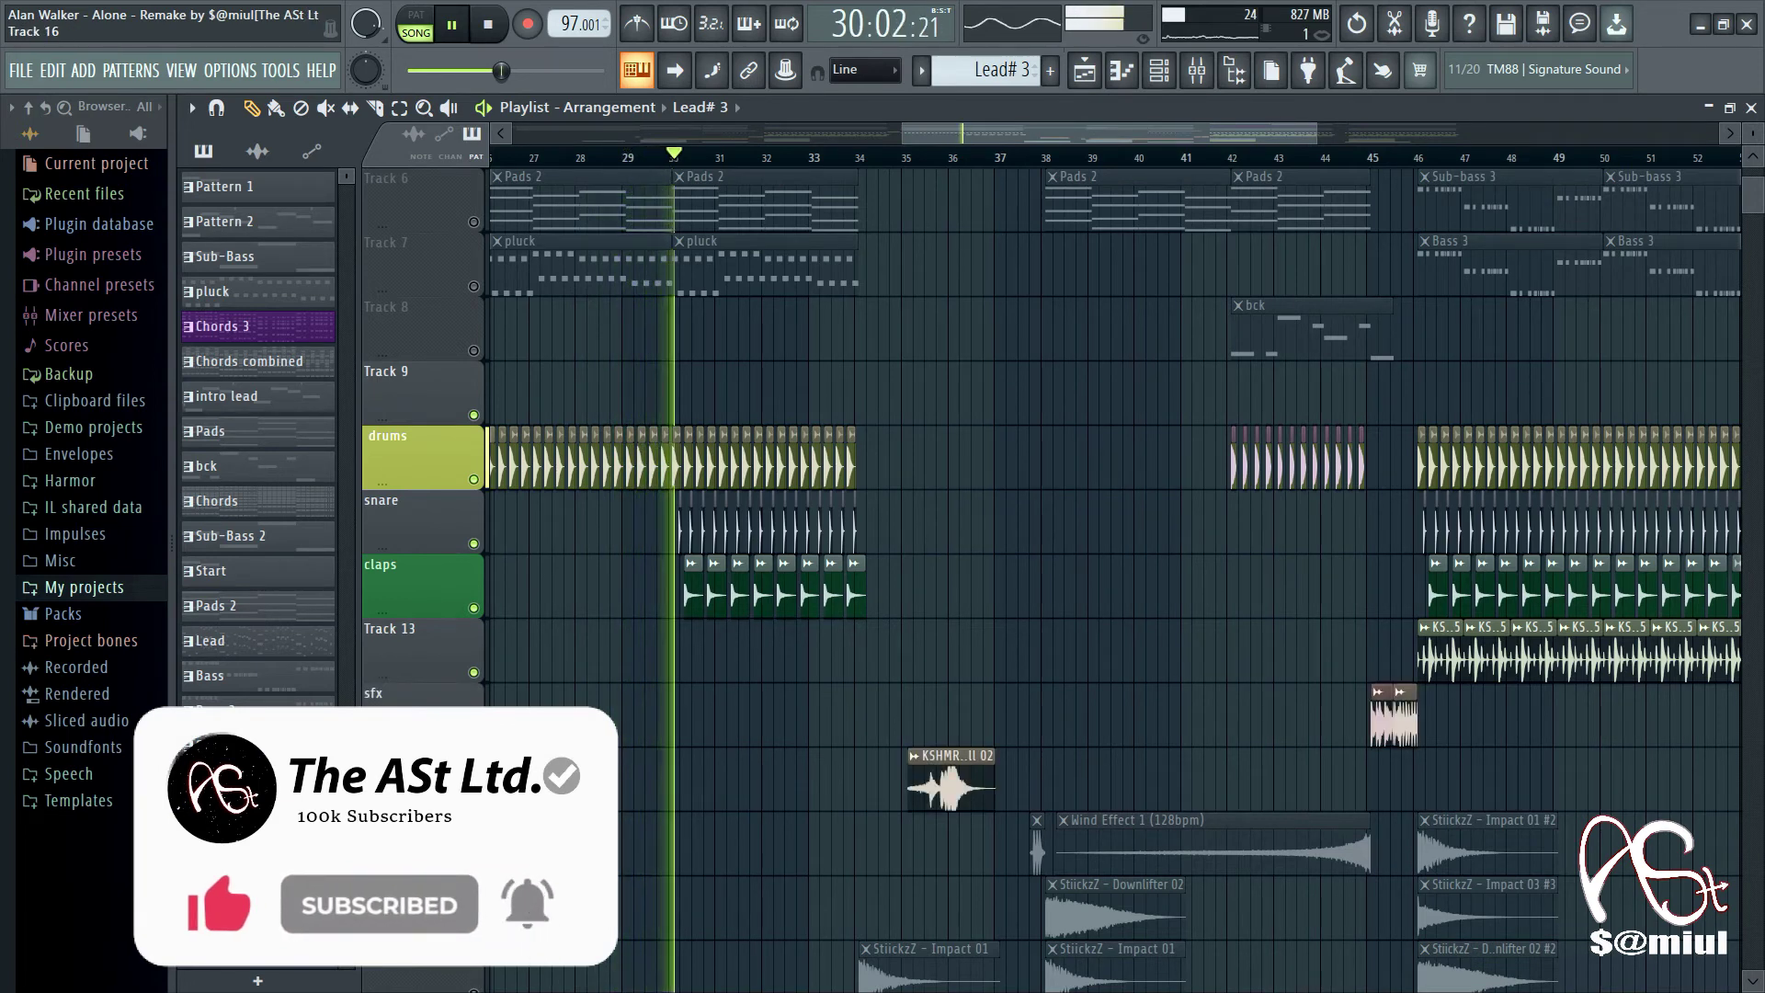
{"action": "left_click", "coordinate": [473, 866]}
{"action": "left_click", "coordinate": [473, 929]}
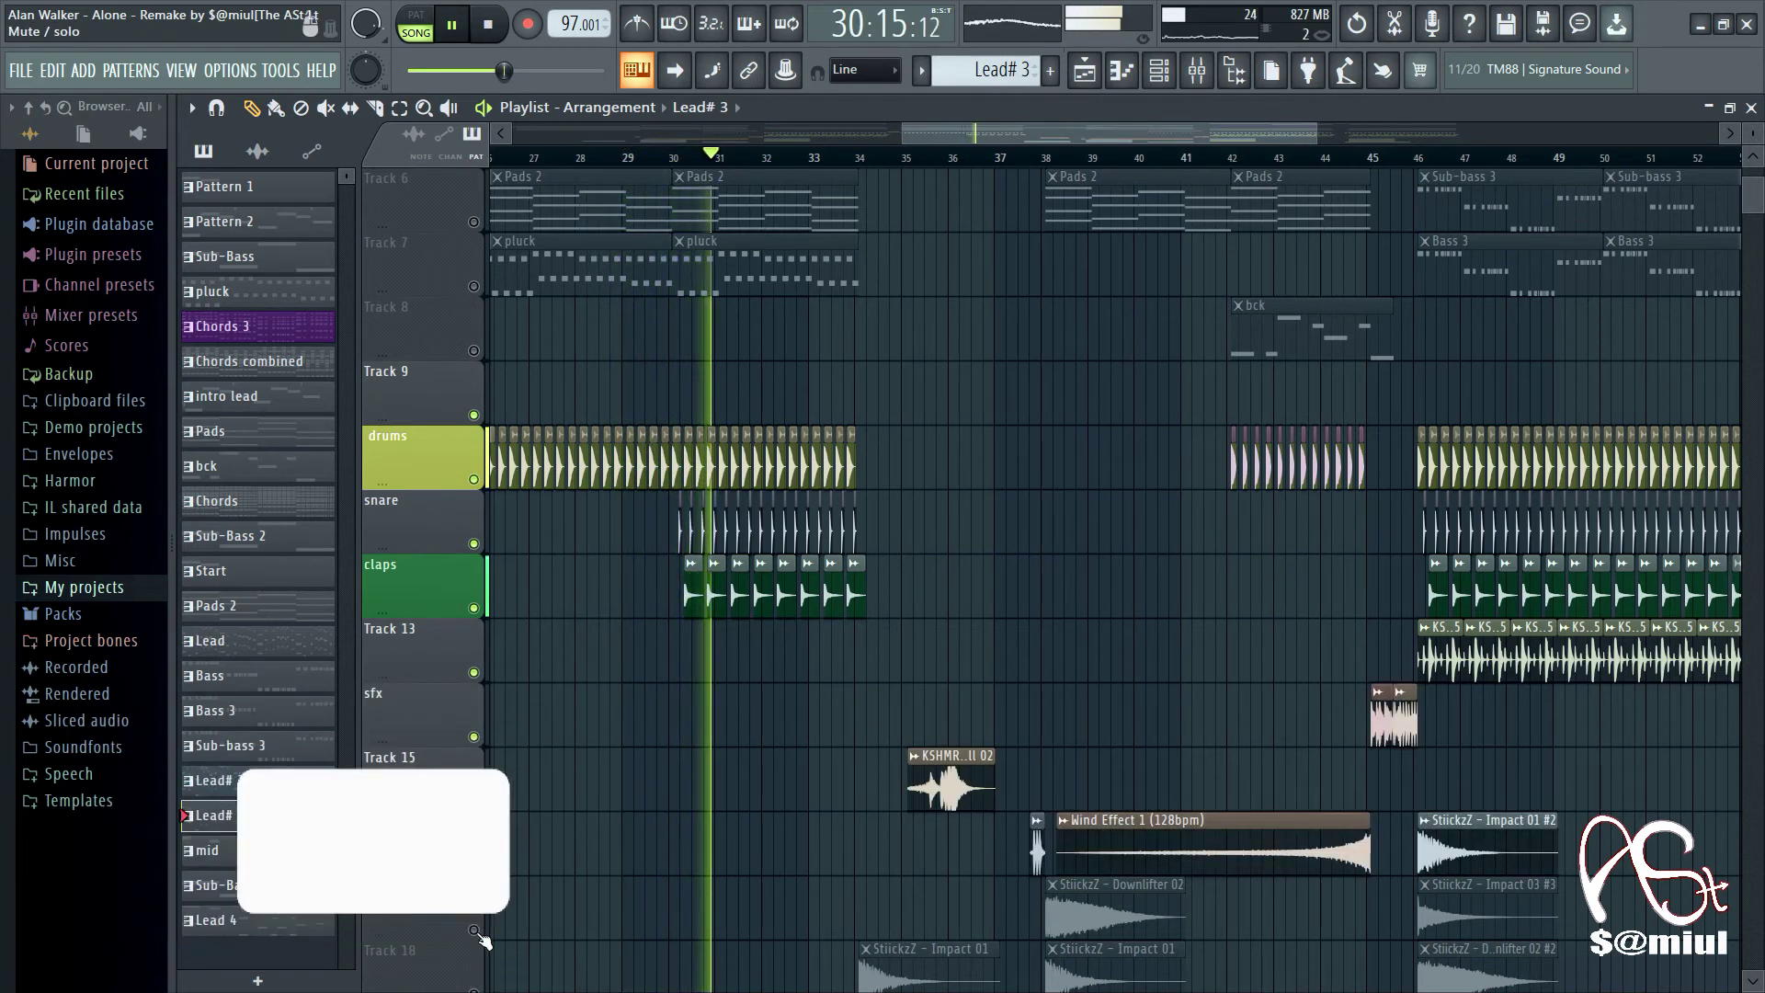
{"action": "scroll", "coordinate": [589, 851], "scroll_direction": "down", "scroll_amount": 1}
{"action": "left_click", "coordinate": [474, 930]}
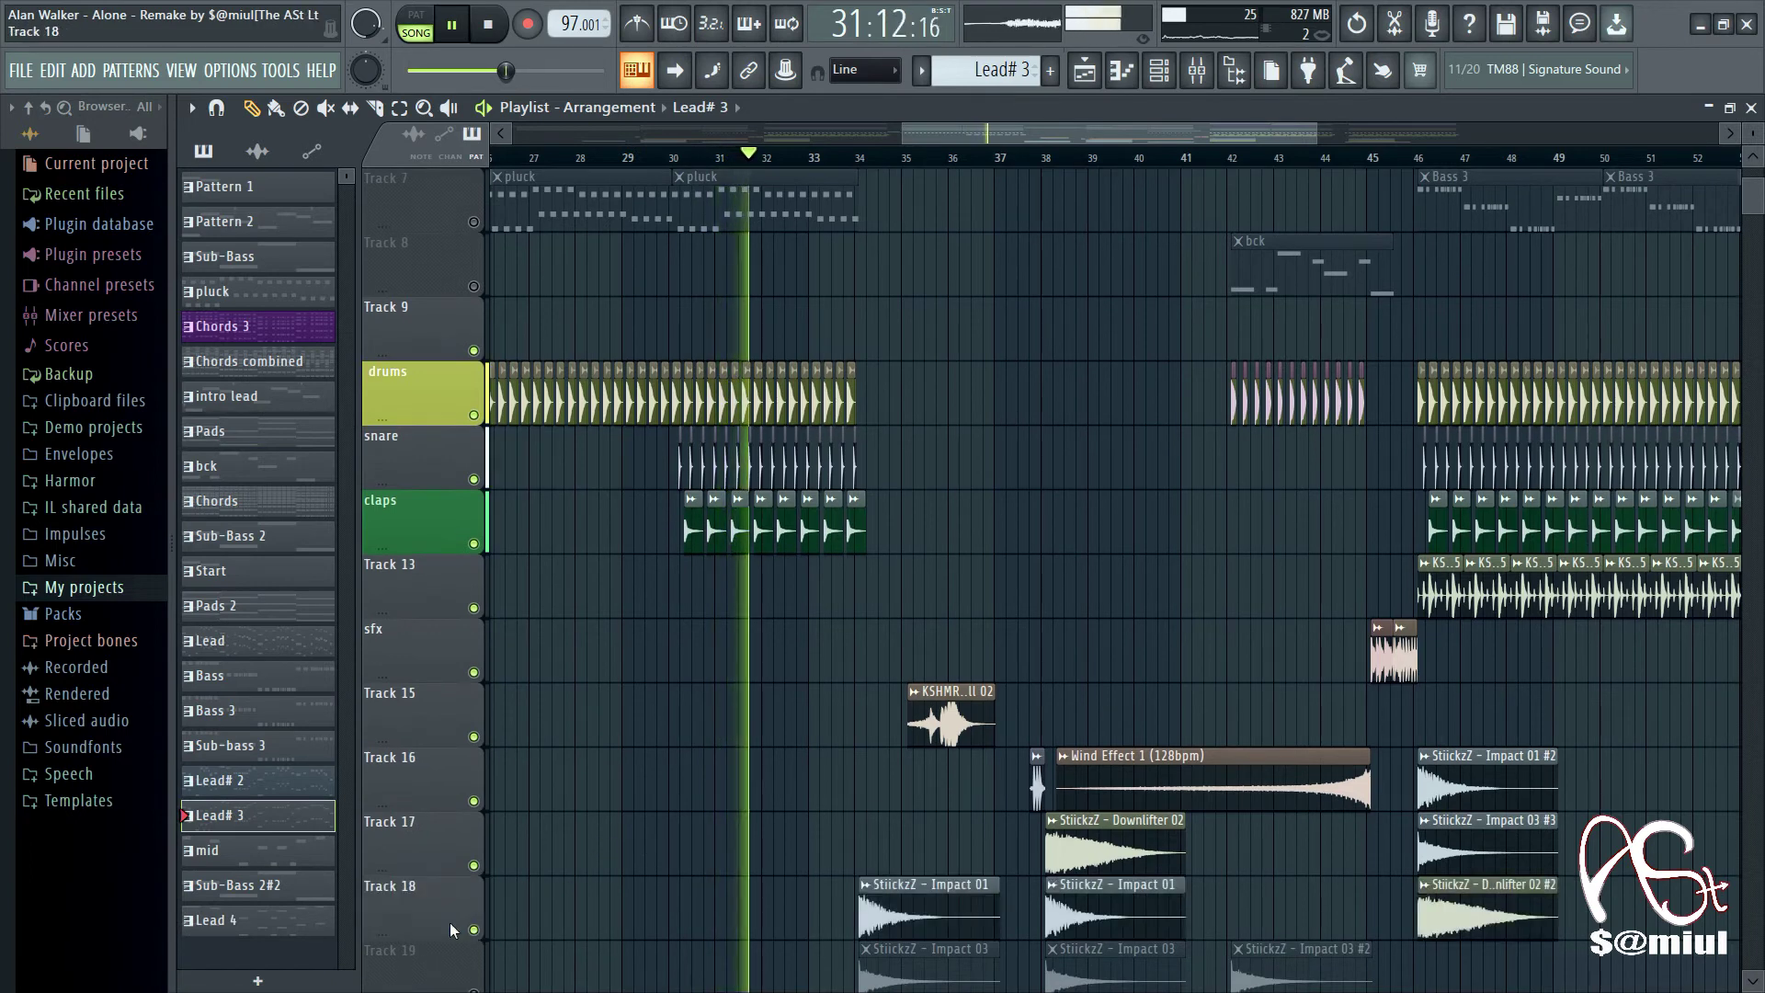
Step: Unmute Track 19 to bring in its impact clips, play past the KSHMR clip on Track 15, and jump playback ahead to around bar 37
{"action": "scroll", "coordinate": [460, 923], "scroll_direction": "down", "scroll_amount": 3}
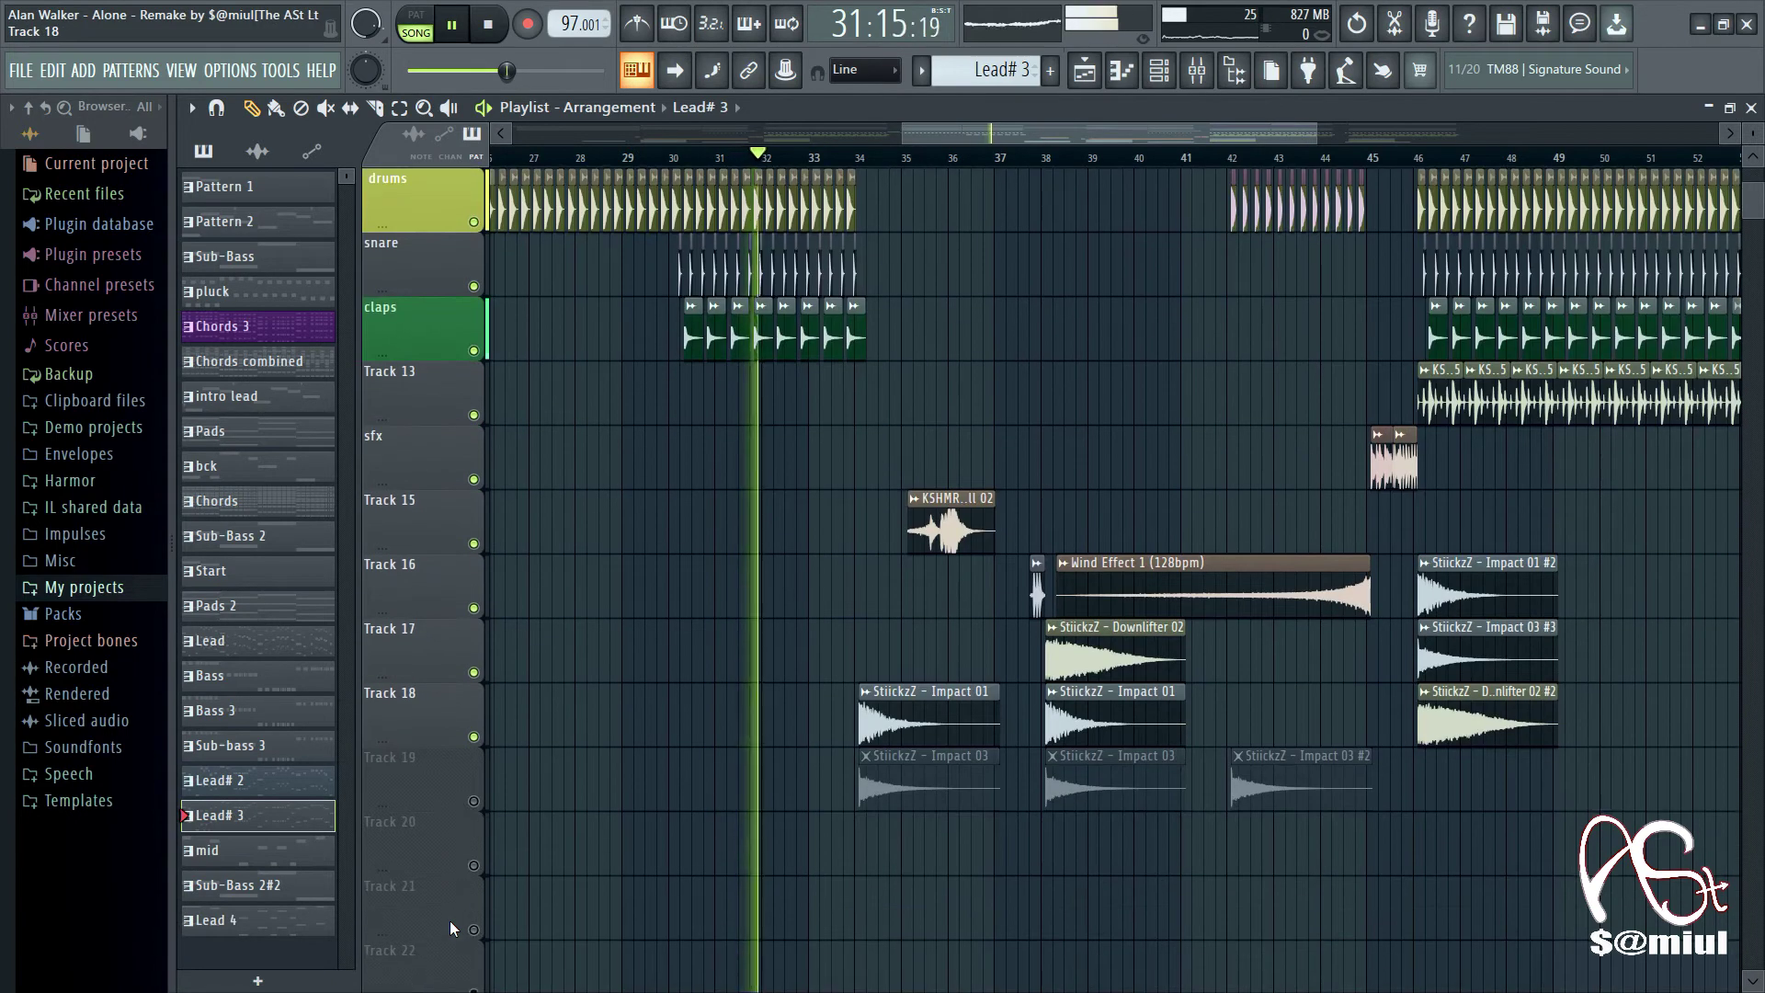
{"action": "left_click", "coordinate": [473, 801]}
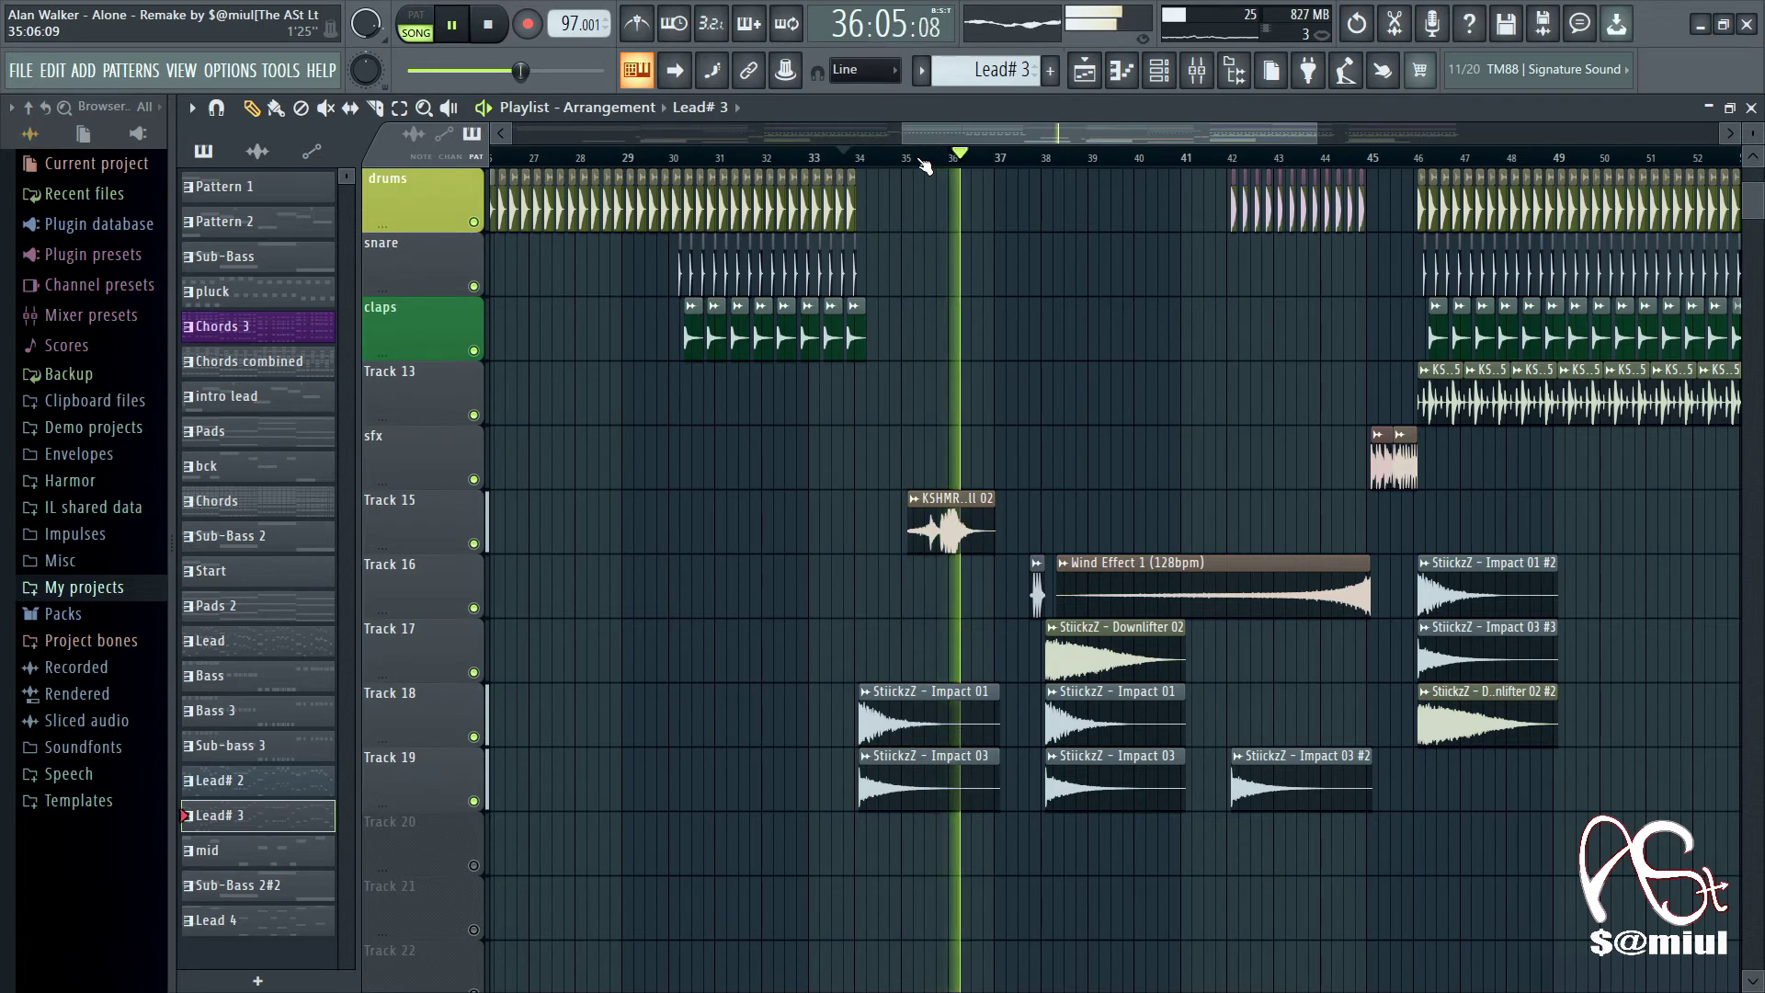
{"action": "scroll", "coordinate": [988, 170], "scroll_direction": "up", "scroll_amount": 2}
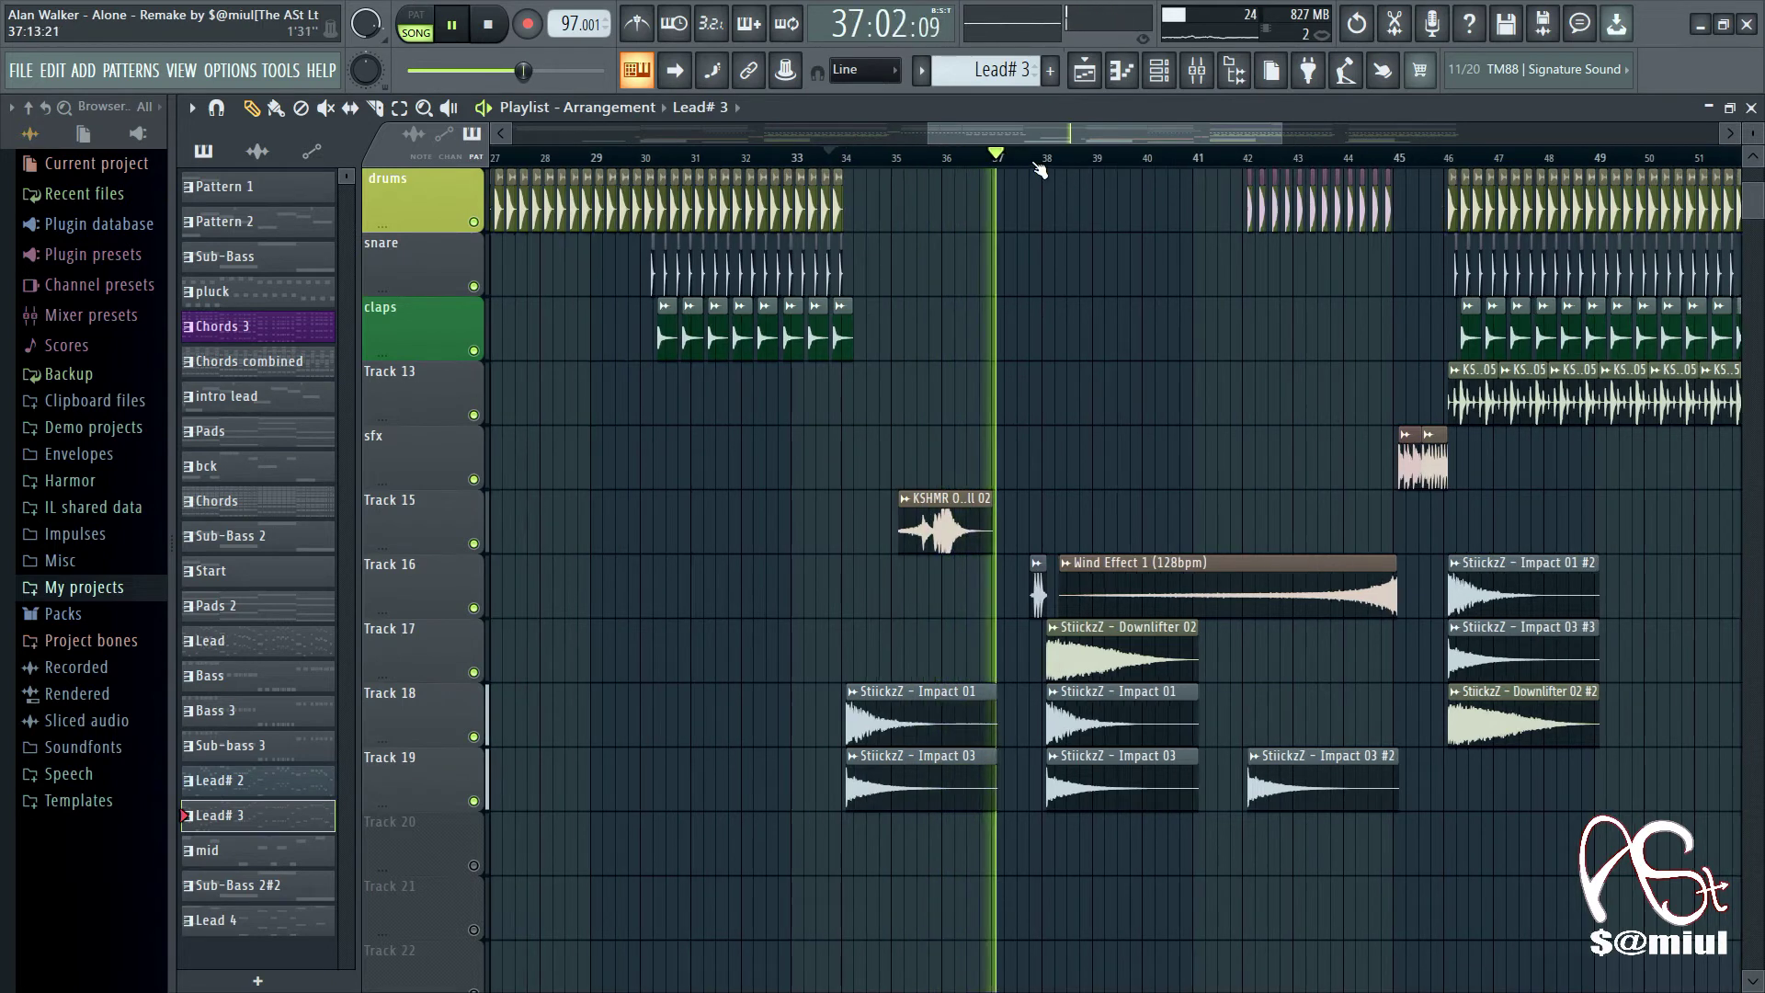
{"action": "left_click", "coordinate": [1011, 160]}
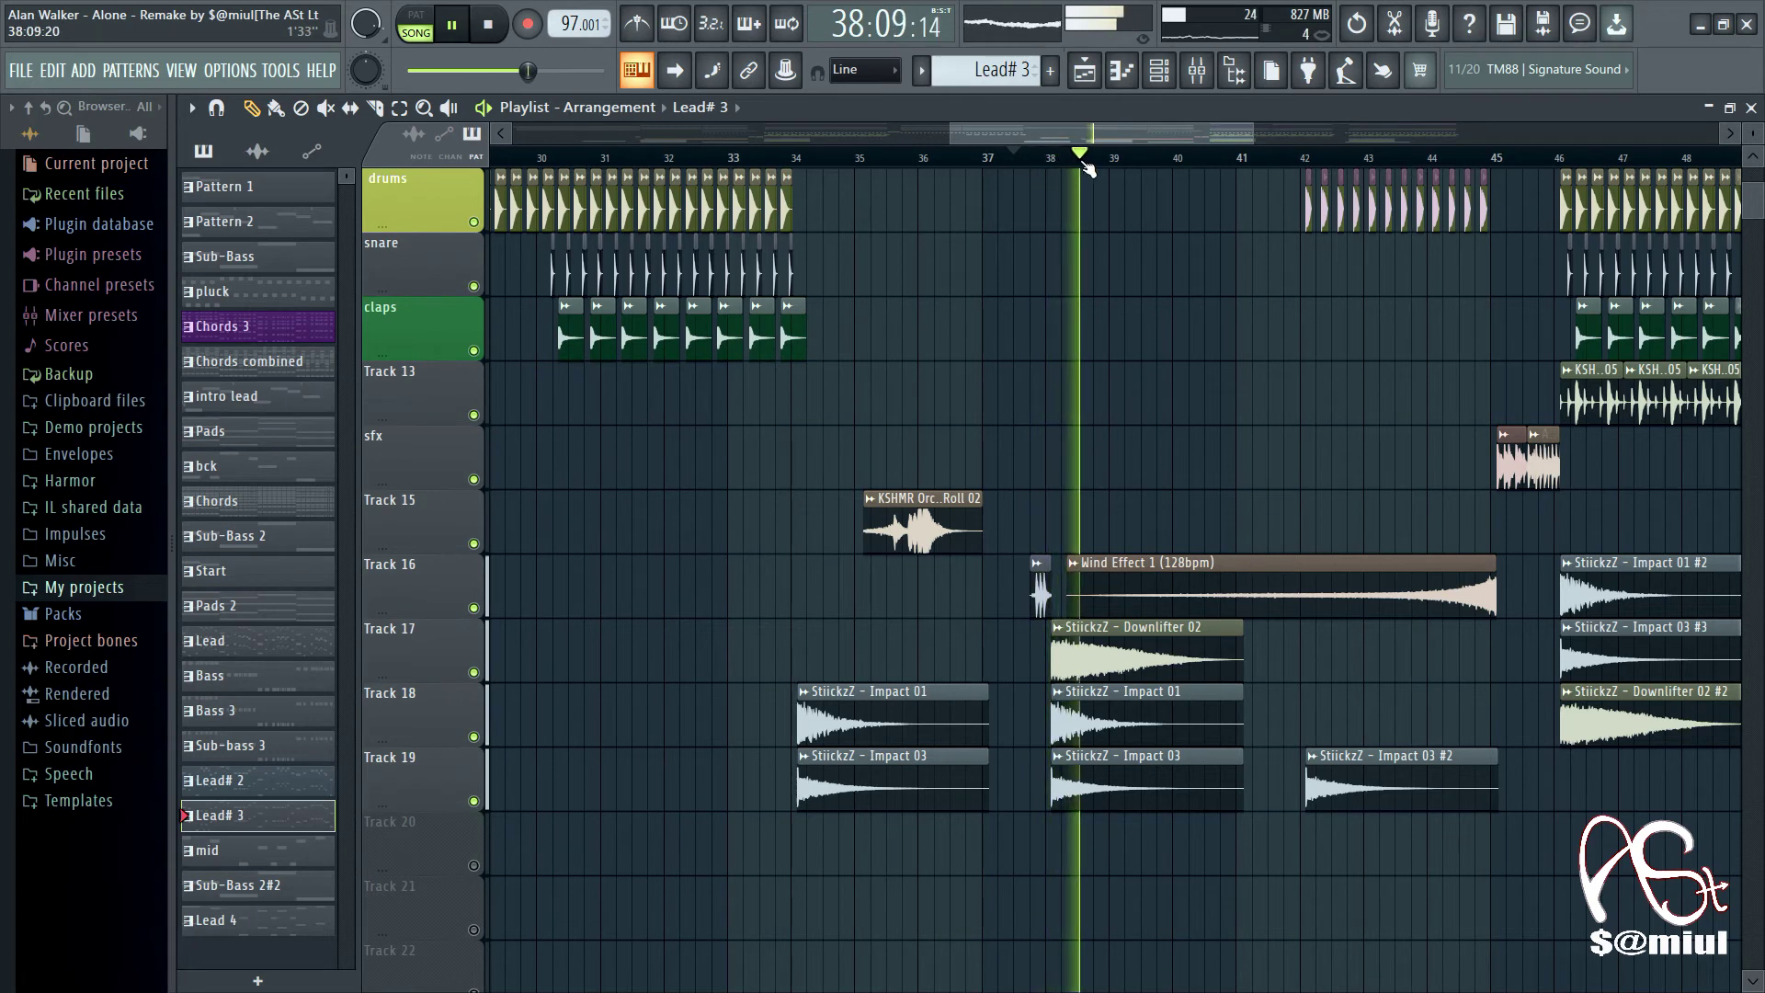
Step: Skip playback ahead through bars 41 to 45 to hear the wind effect, the drums and the sfx clips
{"action": "scroll", "coordinate": [1098, 134], "scroll_direction": "right", "scroll_amount": 4}
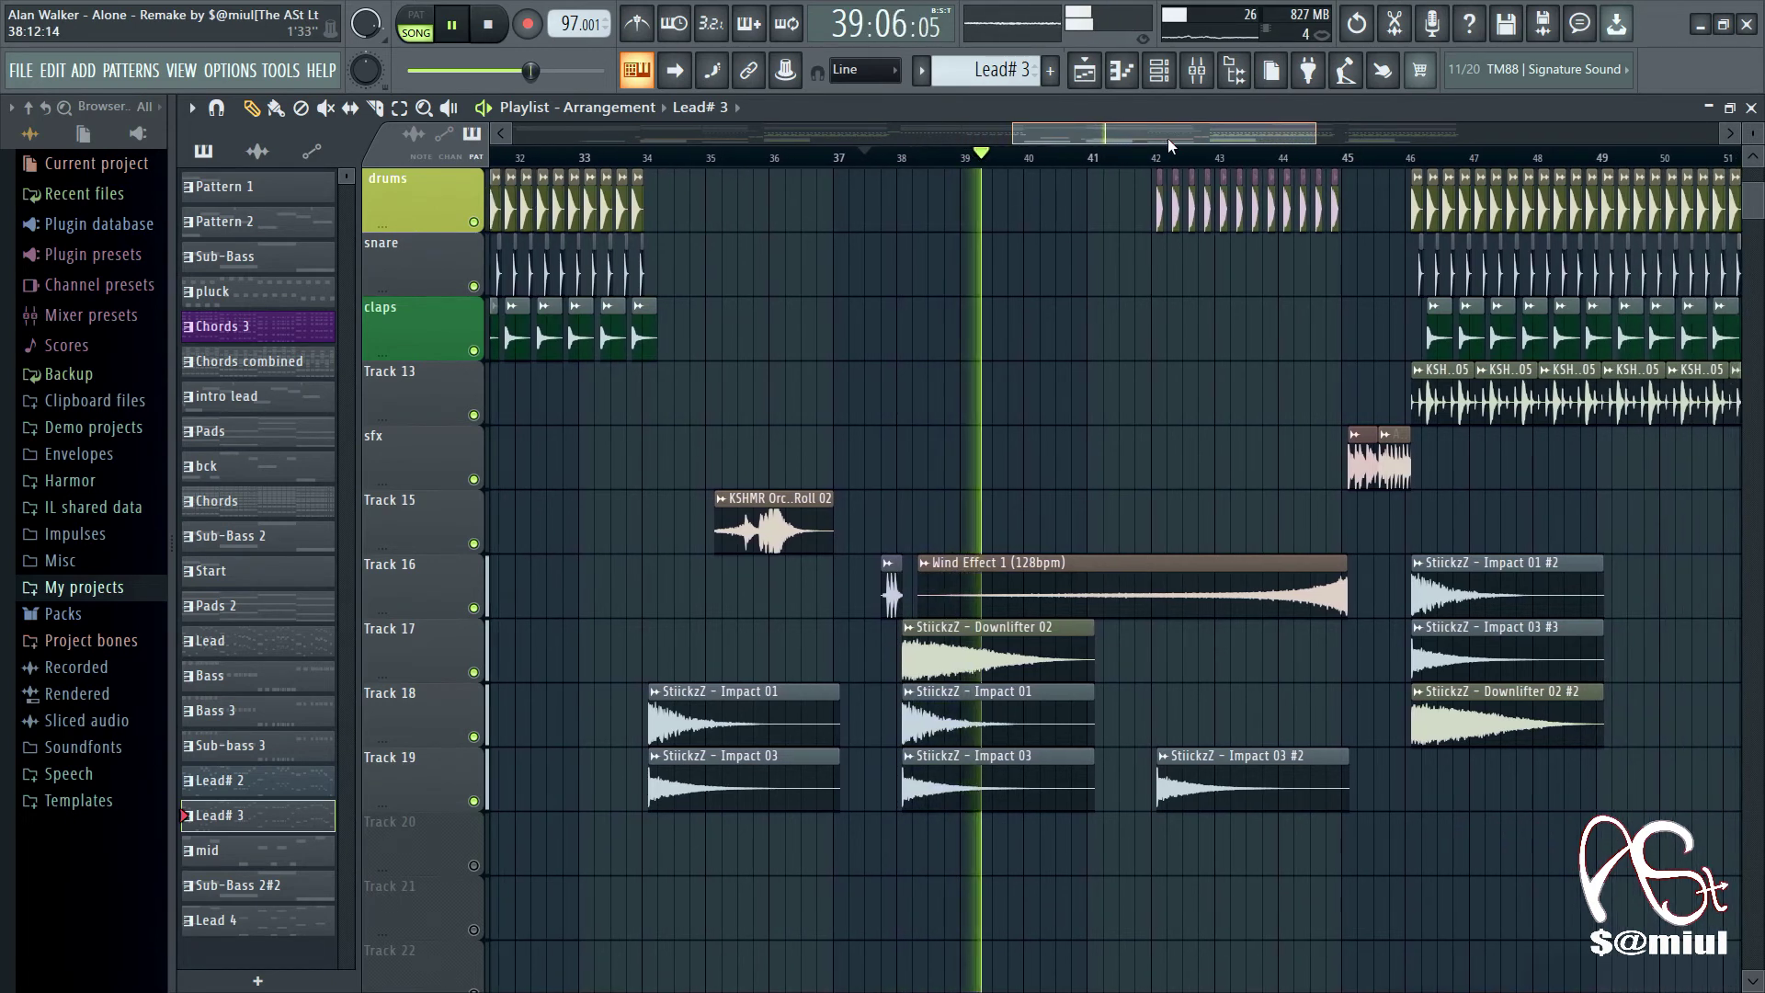
{"action": "left_click", "coordinate": [990, 158]}
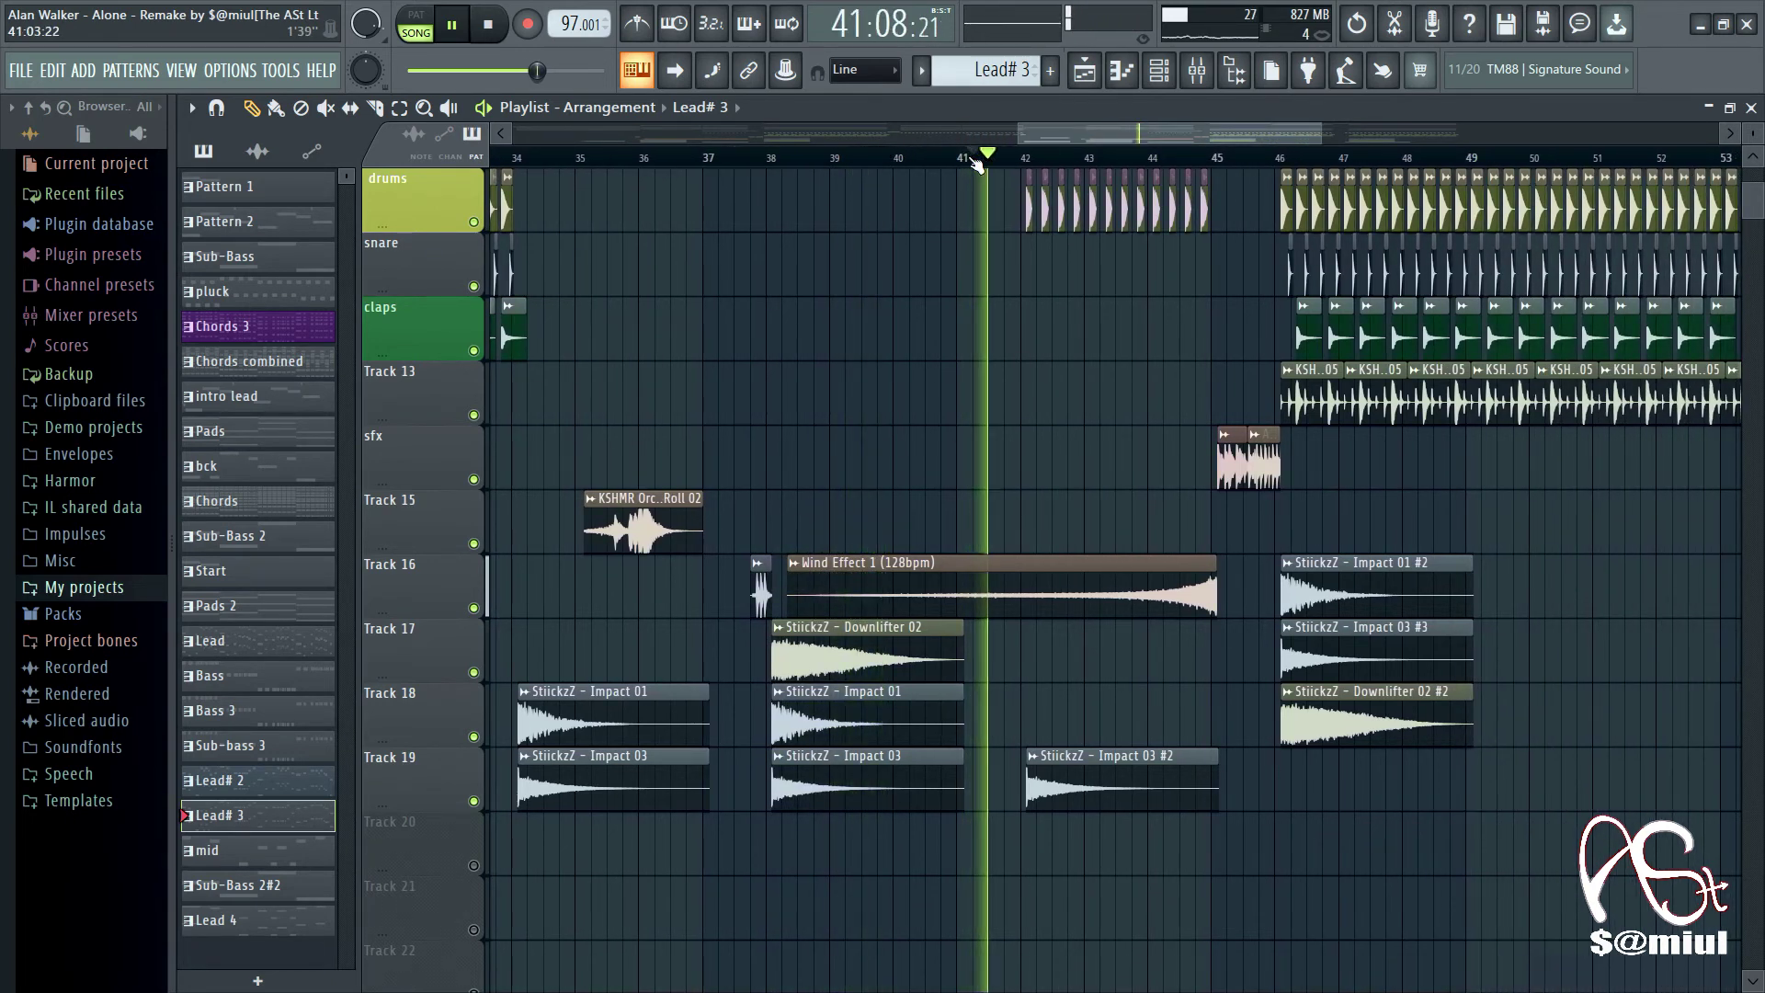
{"action": "left_click", "coordinate": [1081, 160]}
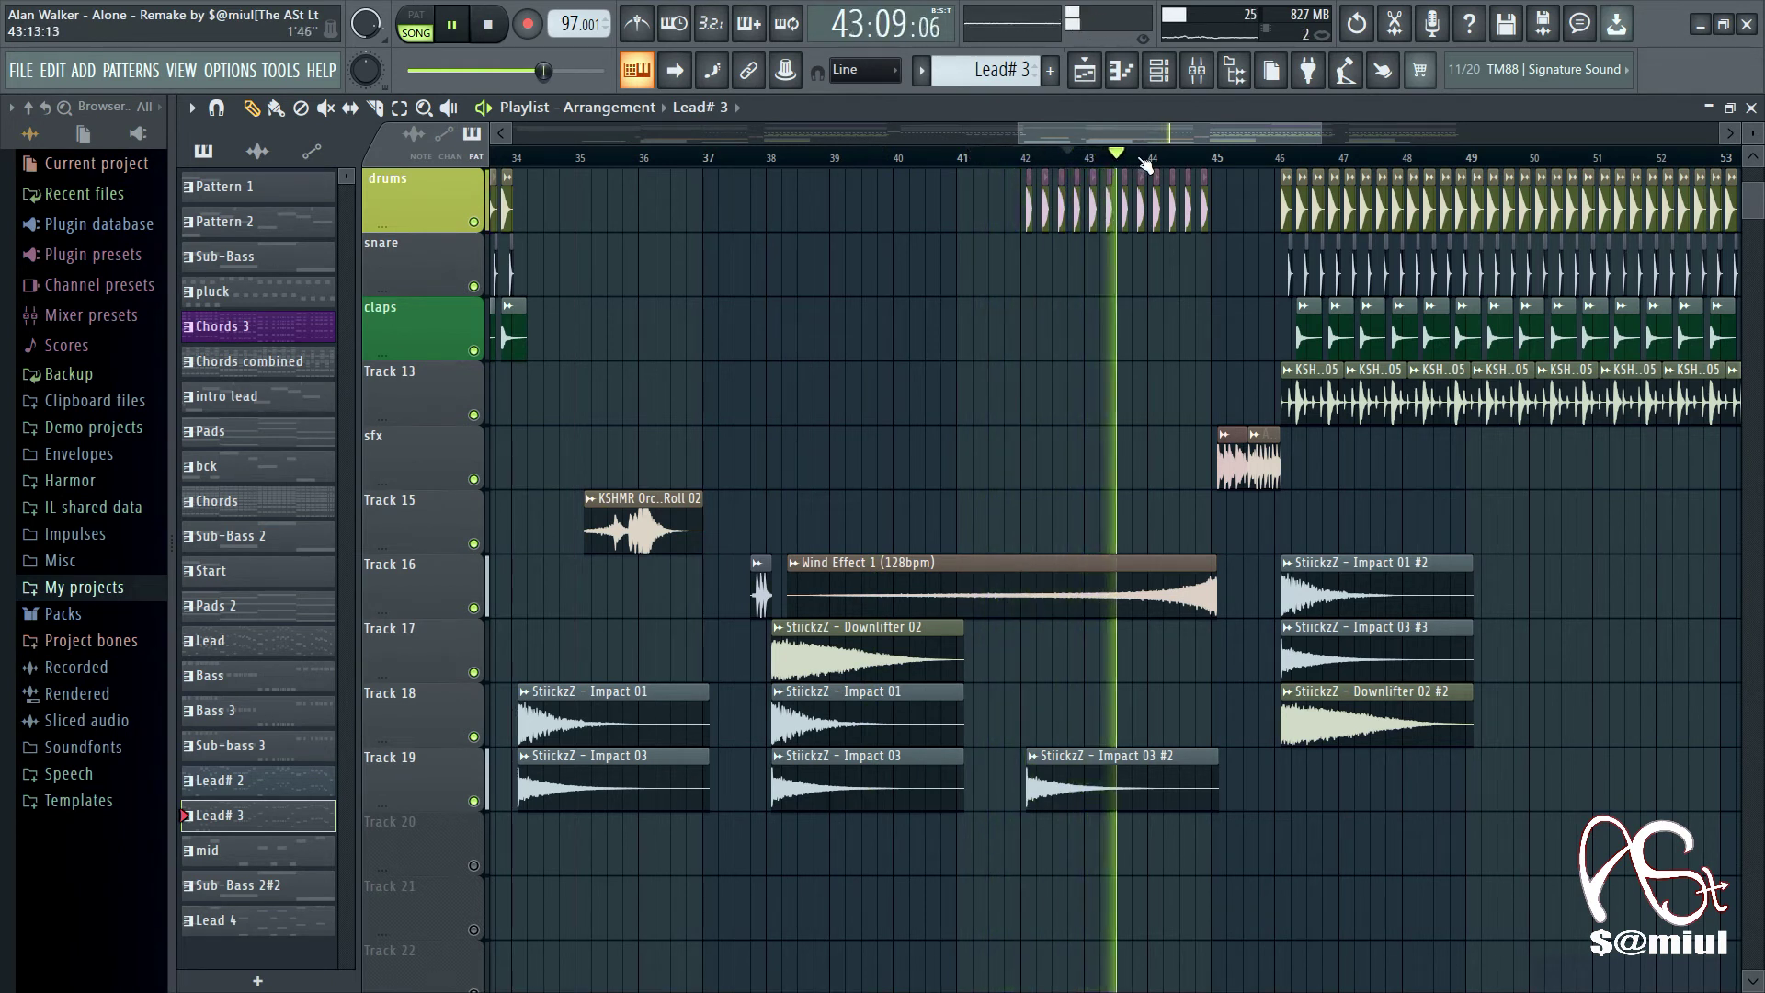
{"action": "left_click", "coordinate": [1175, 162]}
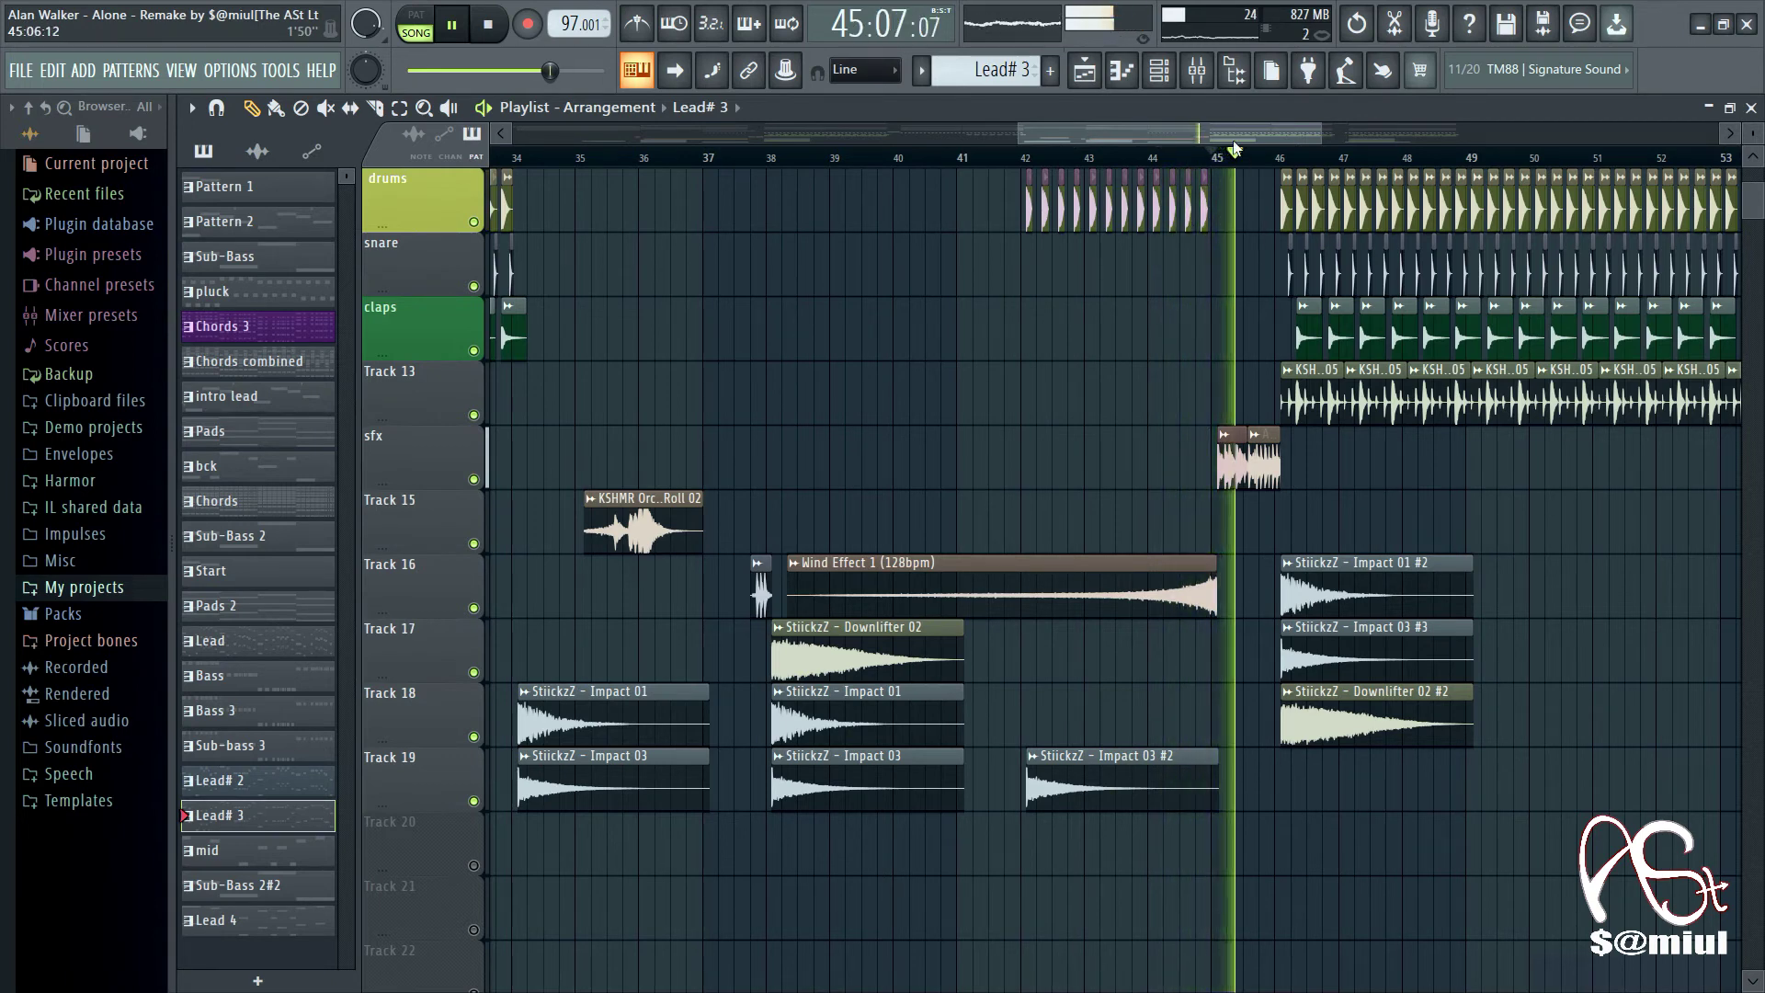
Step: Play on past bar 46 and examine the drums, snare, claps, Track 13 and SFX clips across the playlist, then stop playback
{"action": "scroll", "coordinate": [1423, 337], "scroll_direction": "up", "scroll_amount": 3}
{"action": "scroll", "coordinate": [1423, 337], "scroll_direction": "up", "scroll_amount": 3}
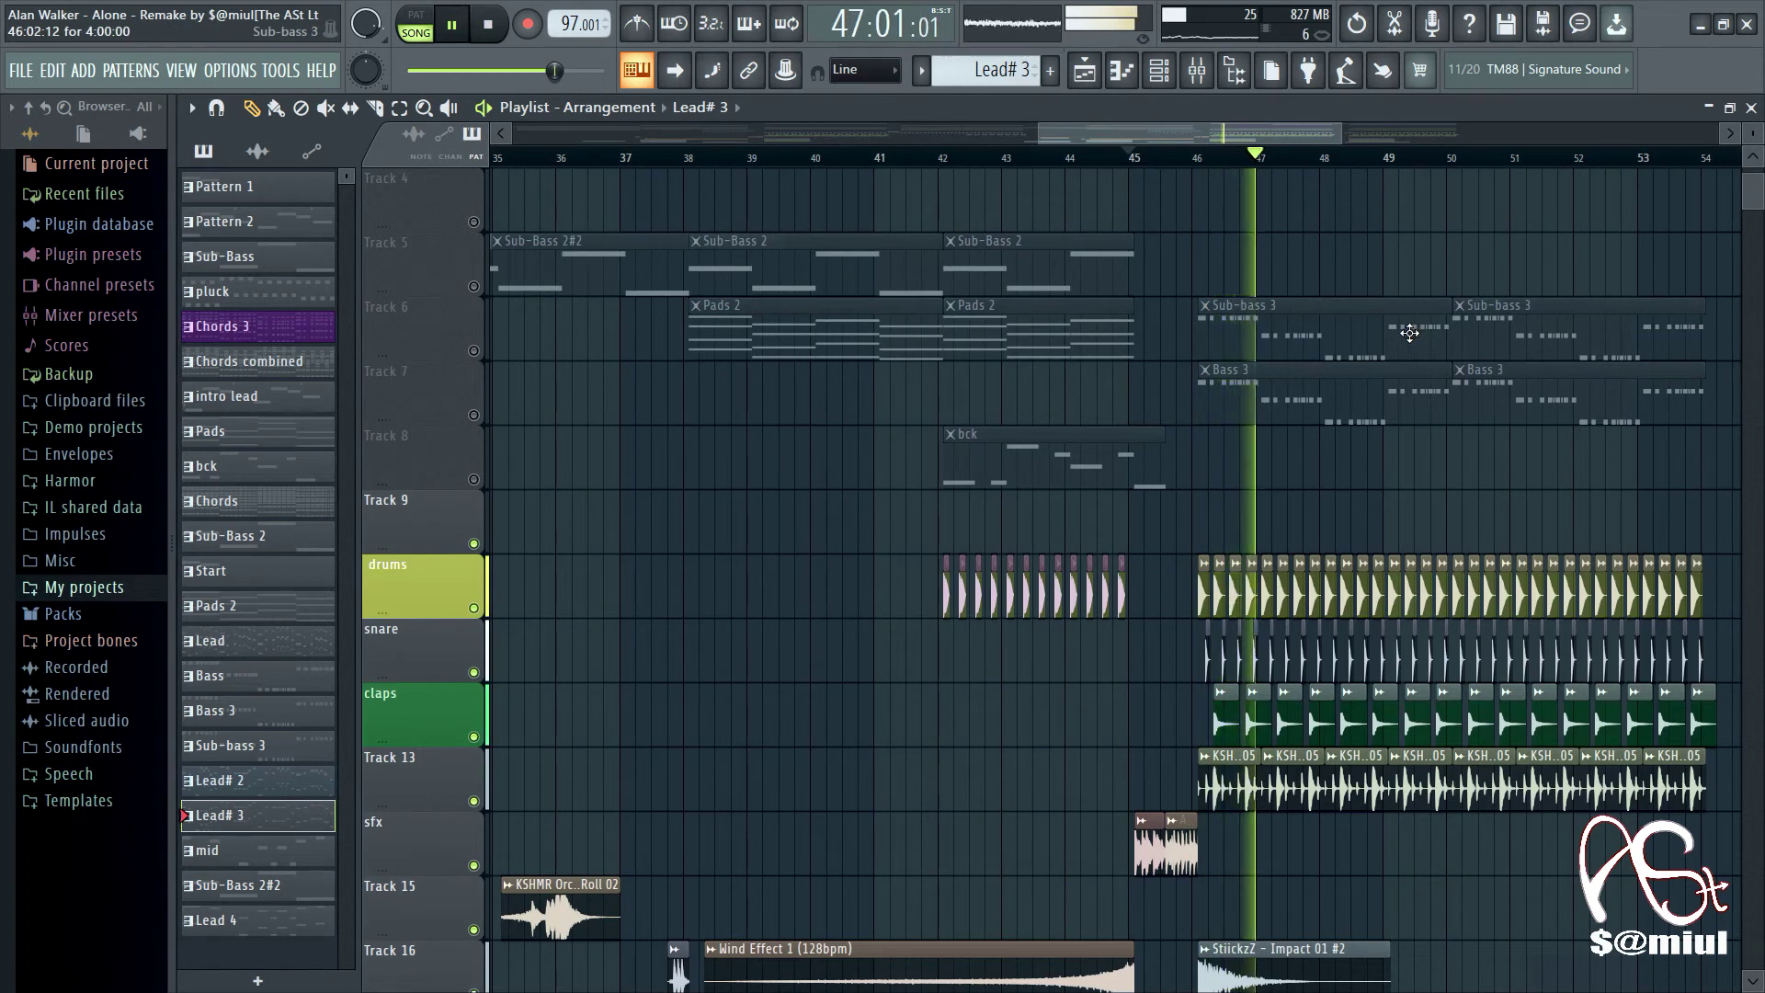
{"action": "scroll", "coordinate": [1406, 326], "scroll_direction": "up", "scroll_amount": 3}
{"action": "scroll", "coordinate": [1383, 317], "scroll_direction": "down", "scroll_amount": 9}
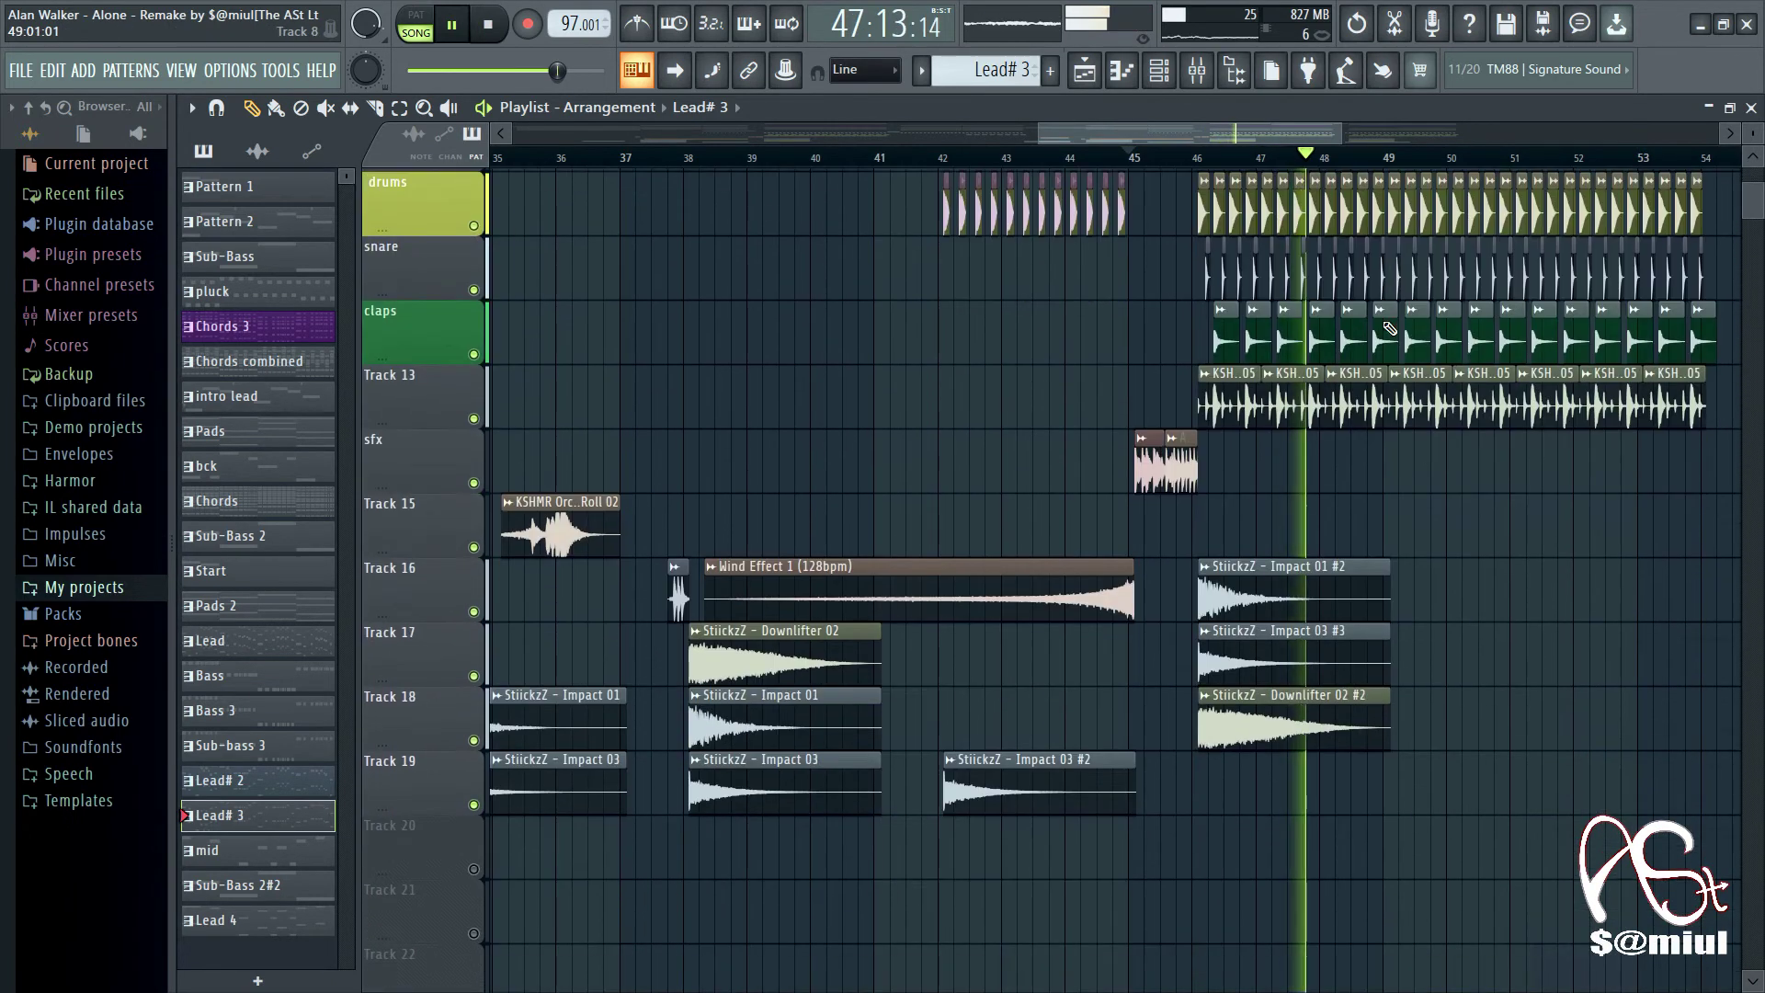
{"action": "scroll", "coordinate": [1390, 328], "scroll_direction": "up", "scroll_amount": 3}
{"action": "scroll", "coordinate": [1390, 328], "scroll_direction": "down", "scroll_amount": 3}
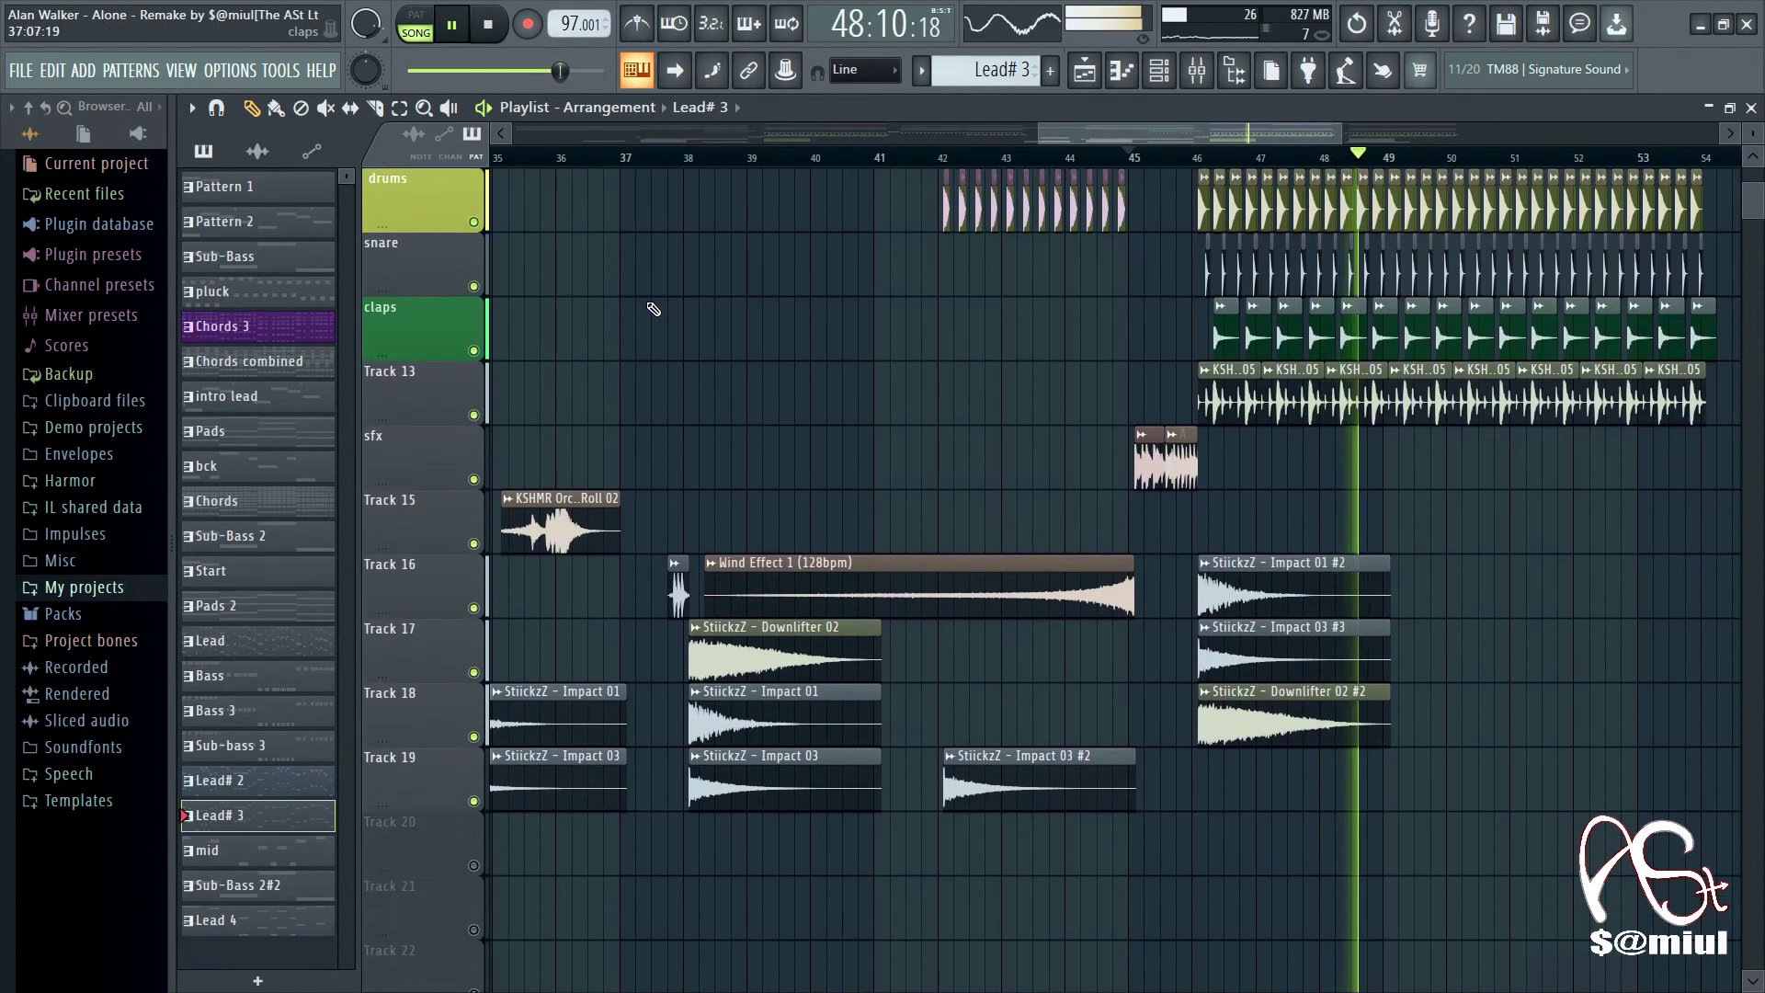
{"action": "scroll", "coordinate": [1191, 222], "scroll_direction": "up", "scroll_amount": 4}
{"action": "scroll", "coordinate": [1190, 222], "scroll_direction": "down", "scroll_amount": 6}
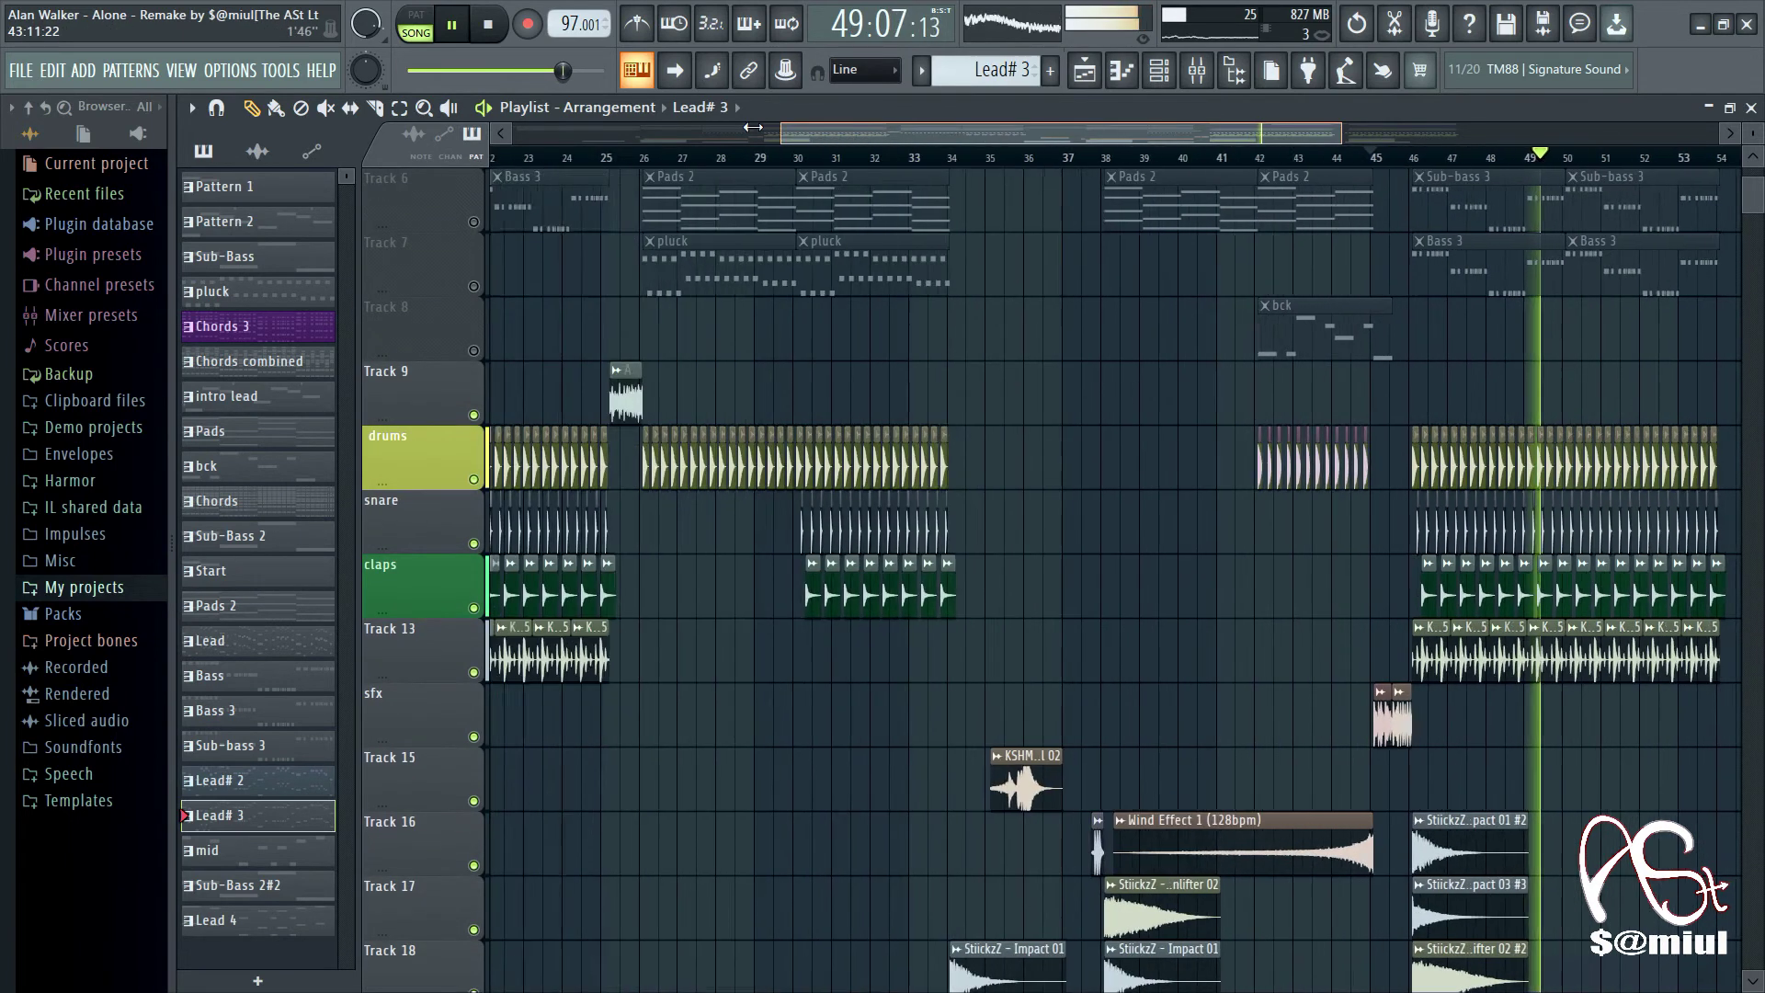
{"action": "scroll", "coordinate": [802, 442], "scroll_direction": "up", "scroll_amount": 1}
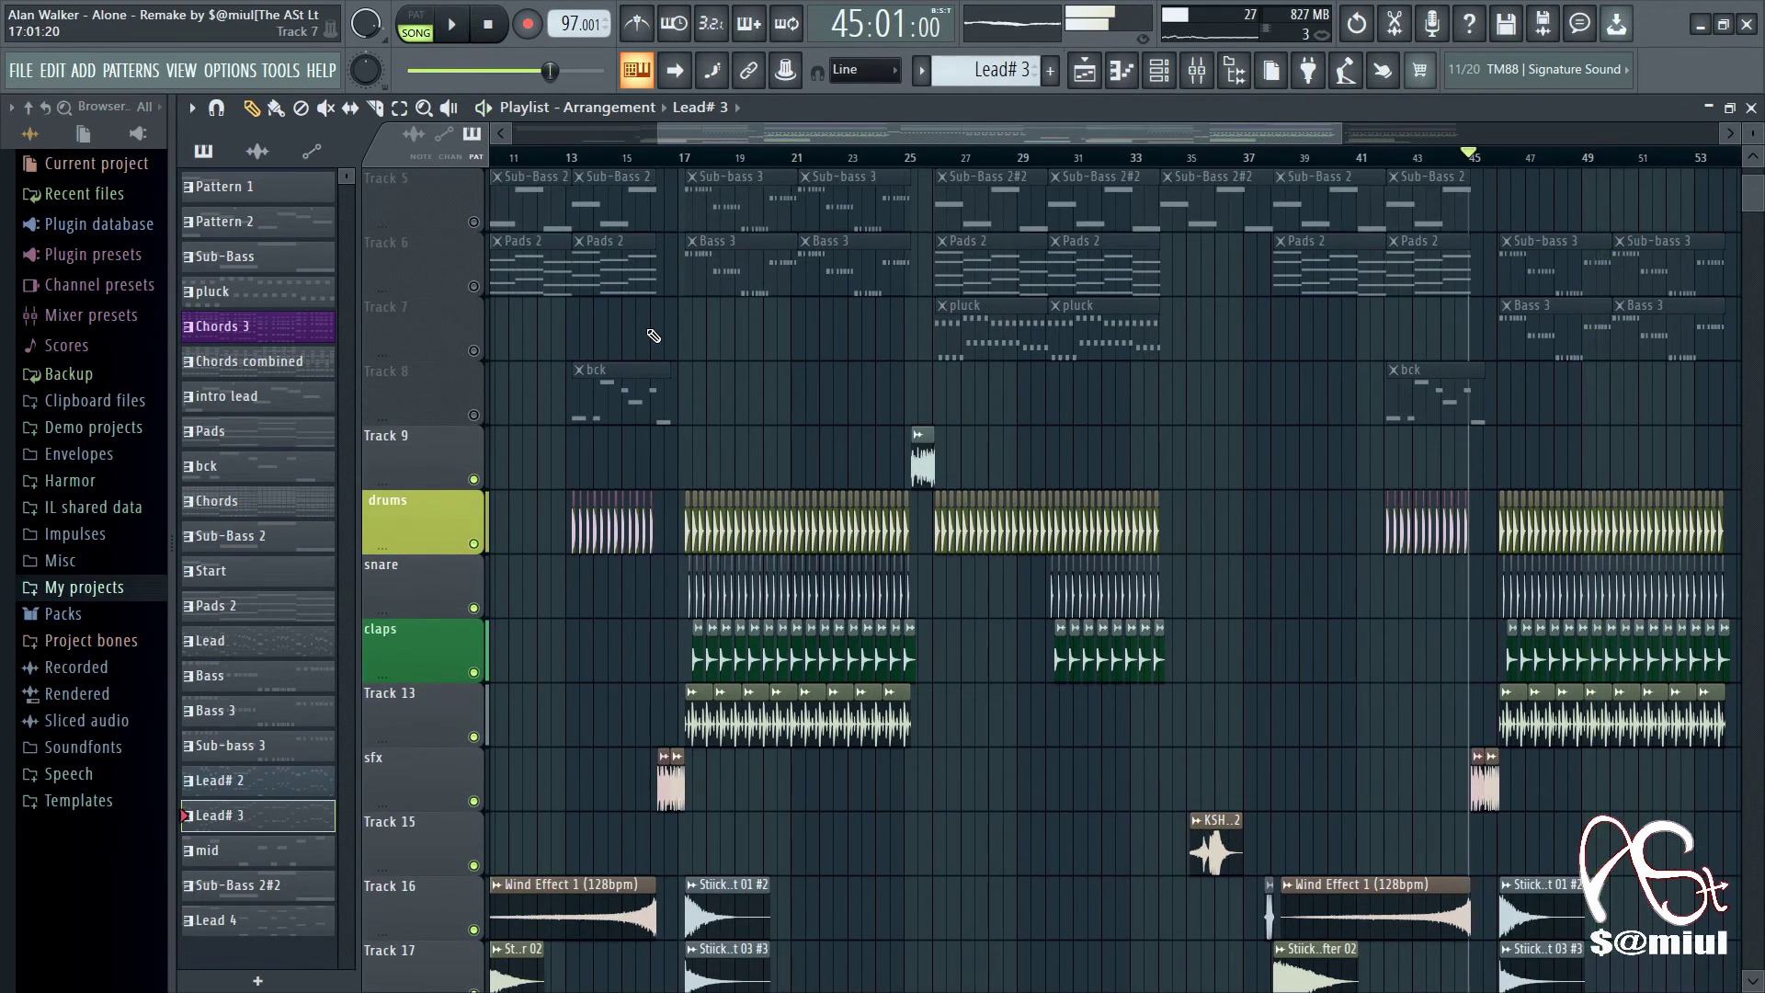
Step: Unmute all playlist tracks and play the full arrangement in song mode from bar 1
{"action": "left_click", "coordinate": [474, 224]}
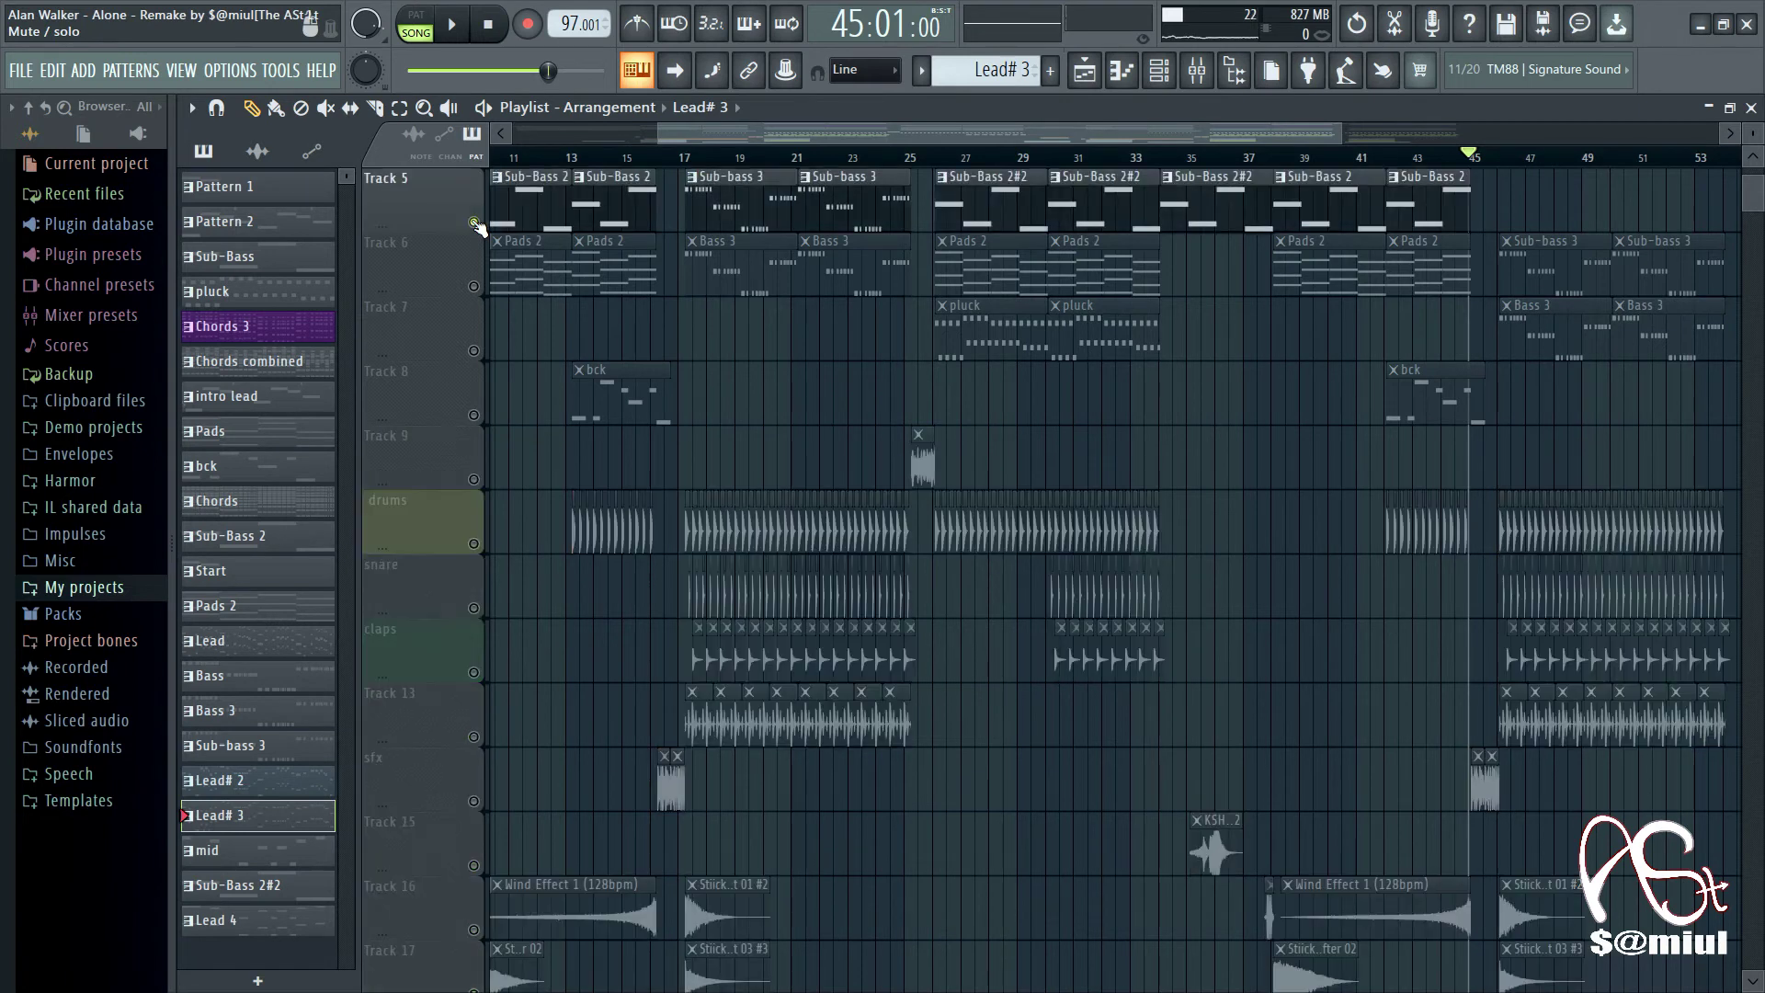
{"action": "left_click_drag", "start_coordinate": [1274, 135], "coordinate": [859, 106]}
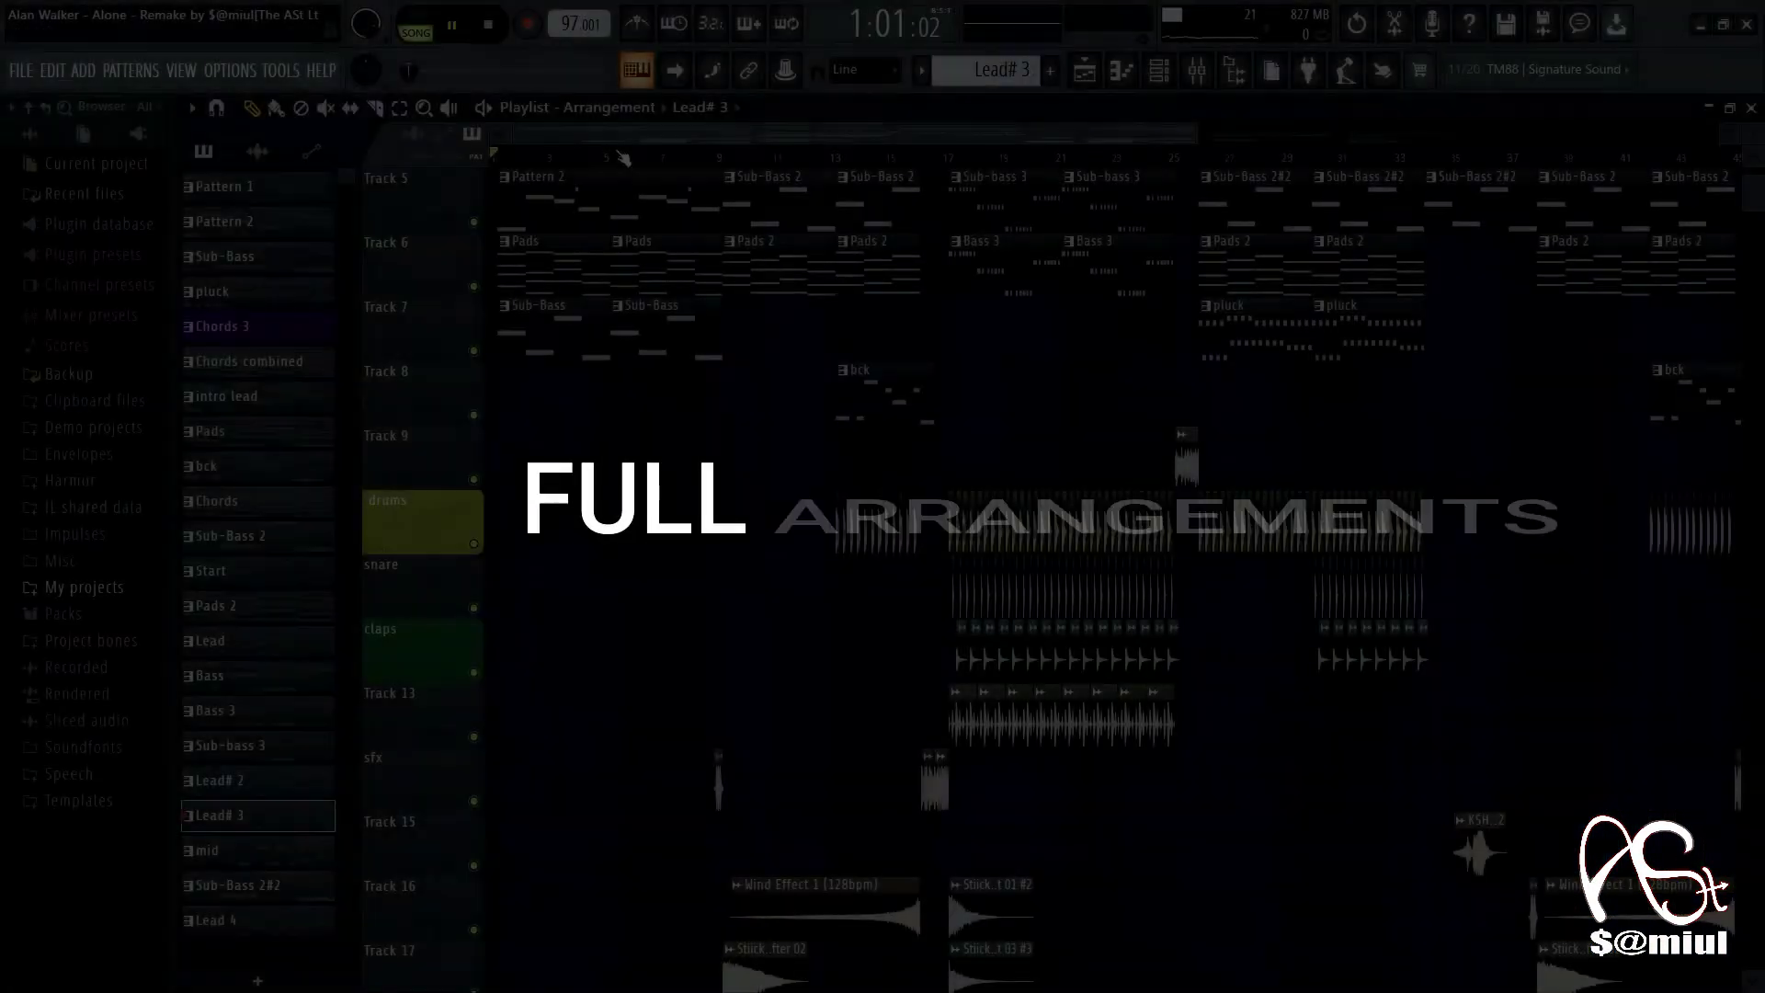
{"action": "scroll", "coordinate": [690, 274], "scroll_direction": "up", "scroll_amount": 4}
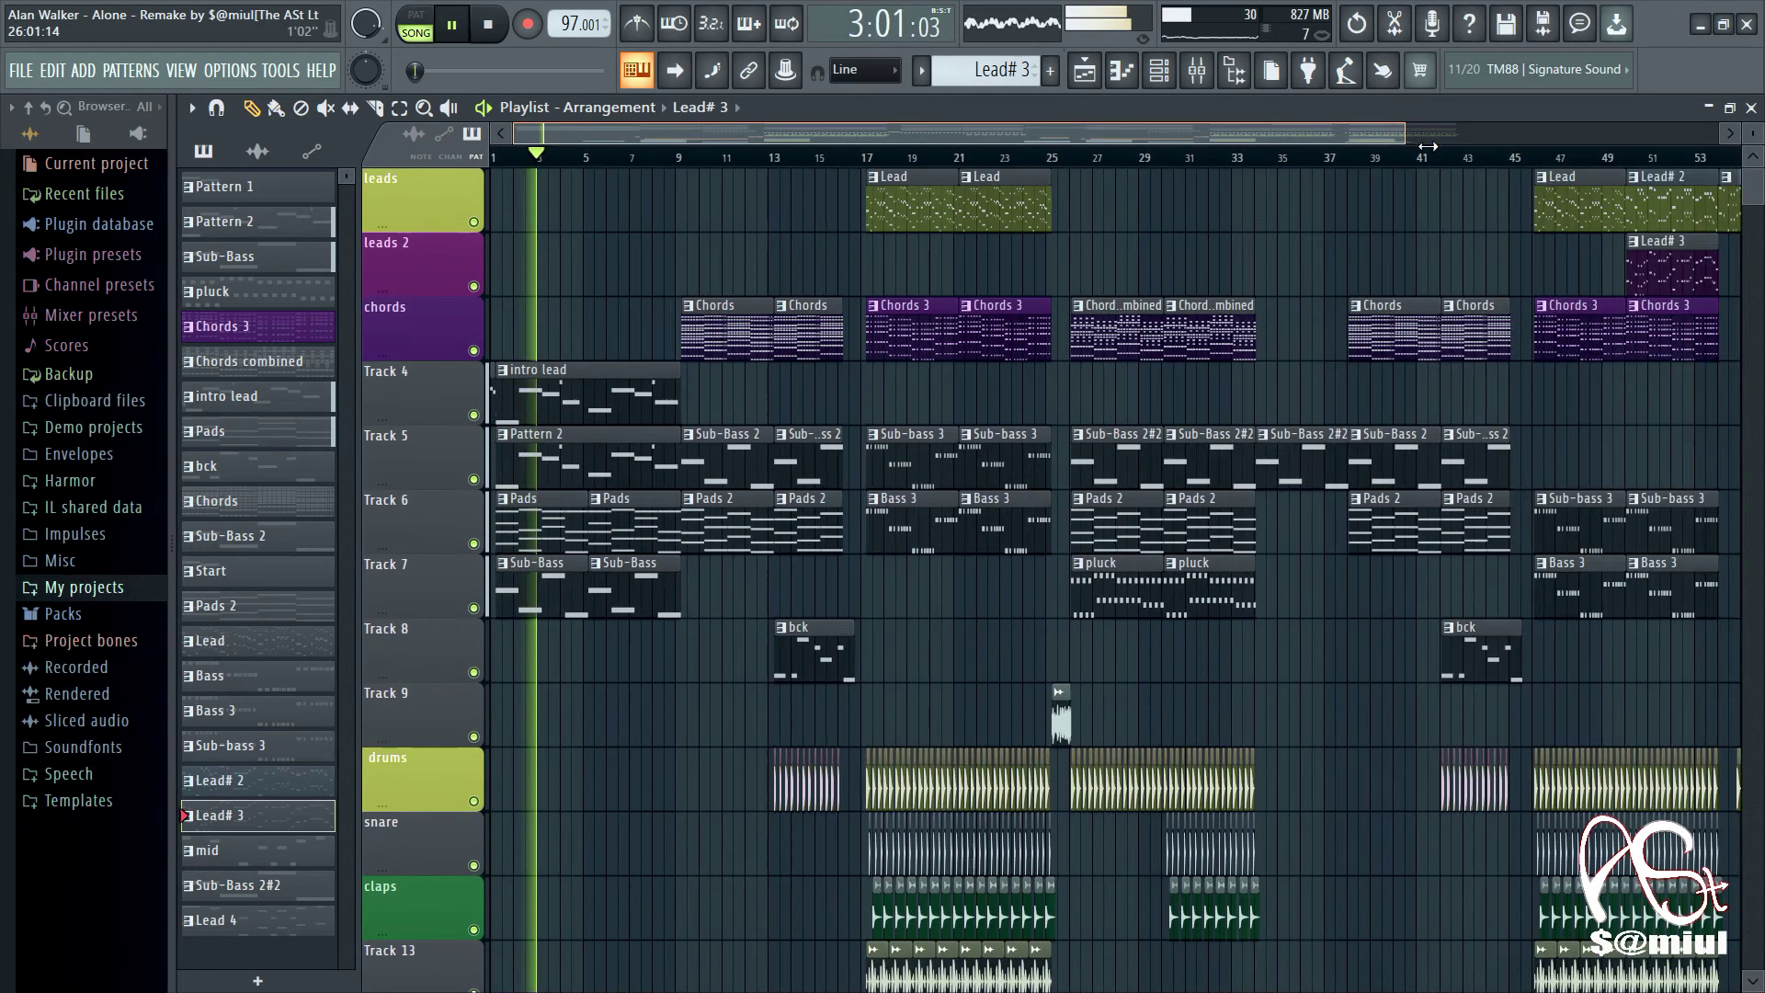
Step: Fit the whole song's length in the playlist and examine the tracks from leads down to the SFX while it plays
{"action": "left_click_drag", "start_coordinate": [1328, 140], "coordinate": [1598, 161]}
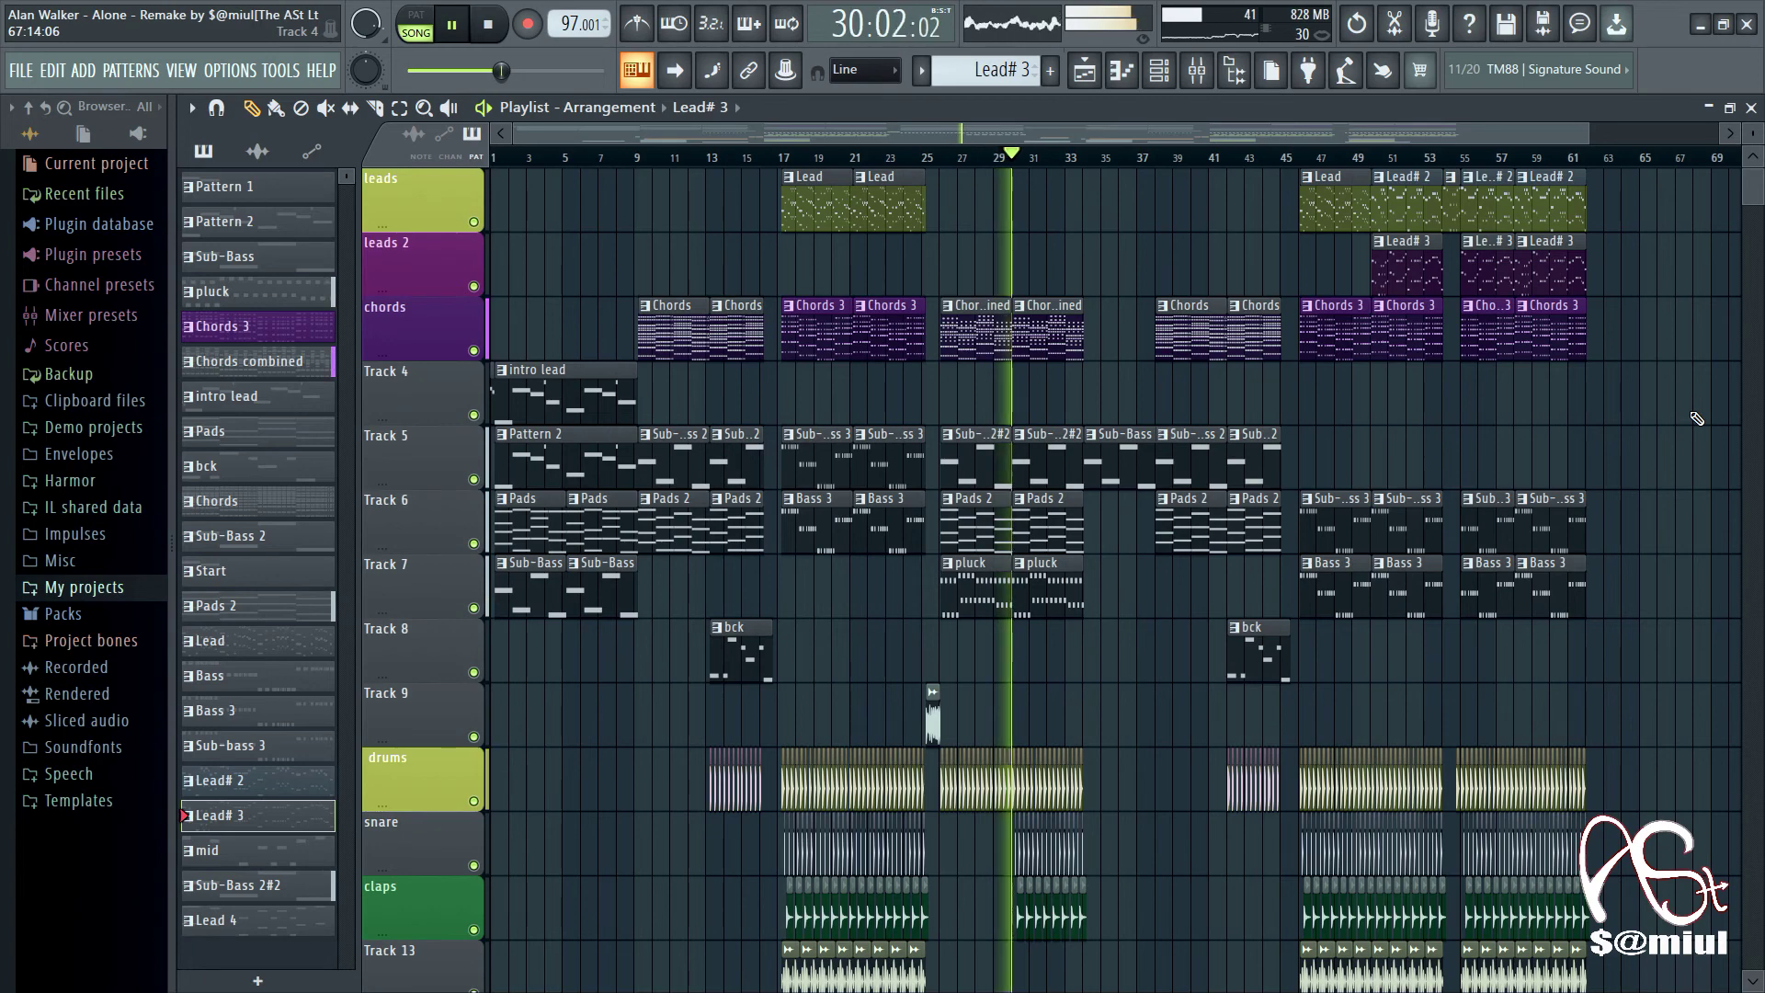
{"action": "scroll", "coordinate": [1696, 418], "scroll_direction": "down", "scroll_amount": 8}
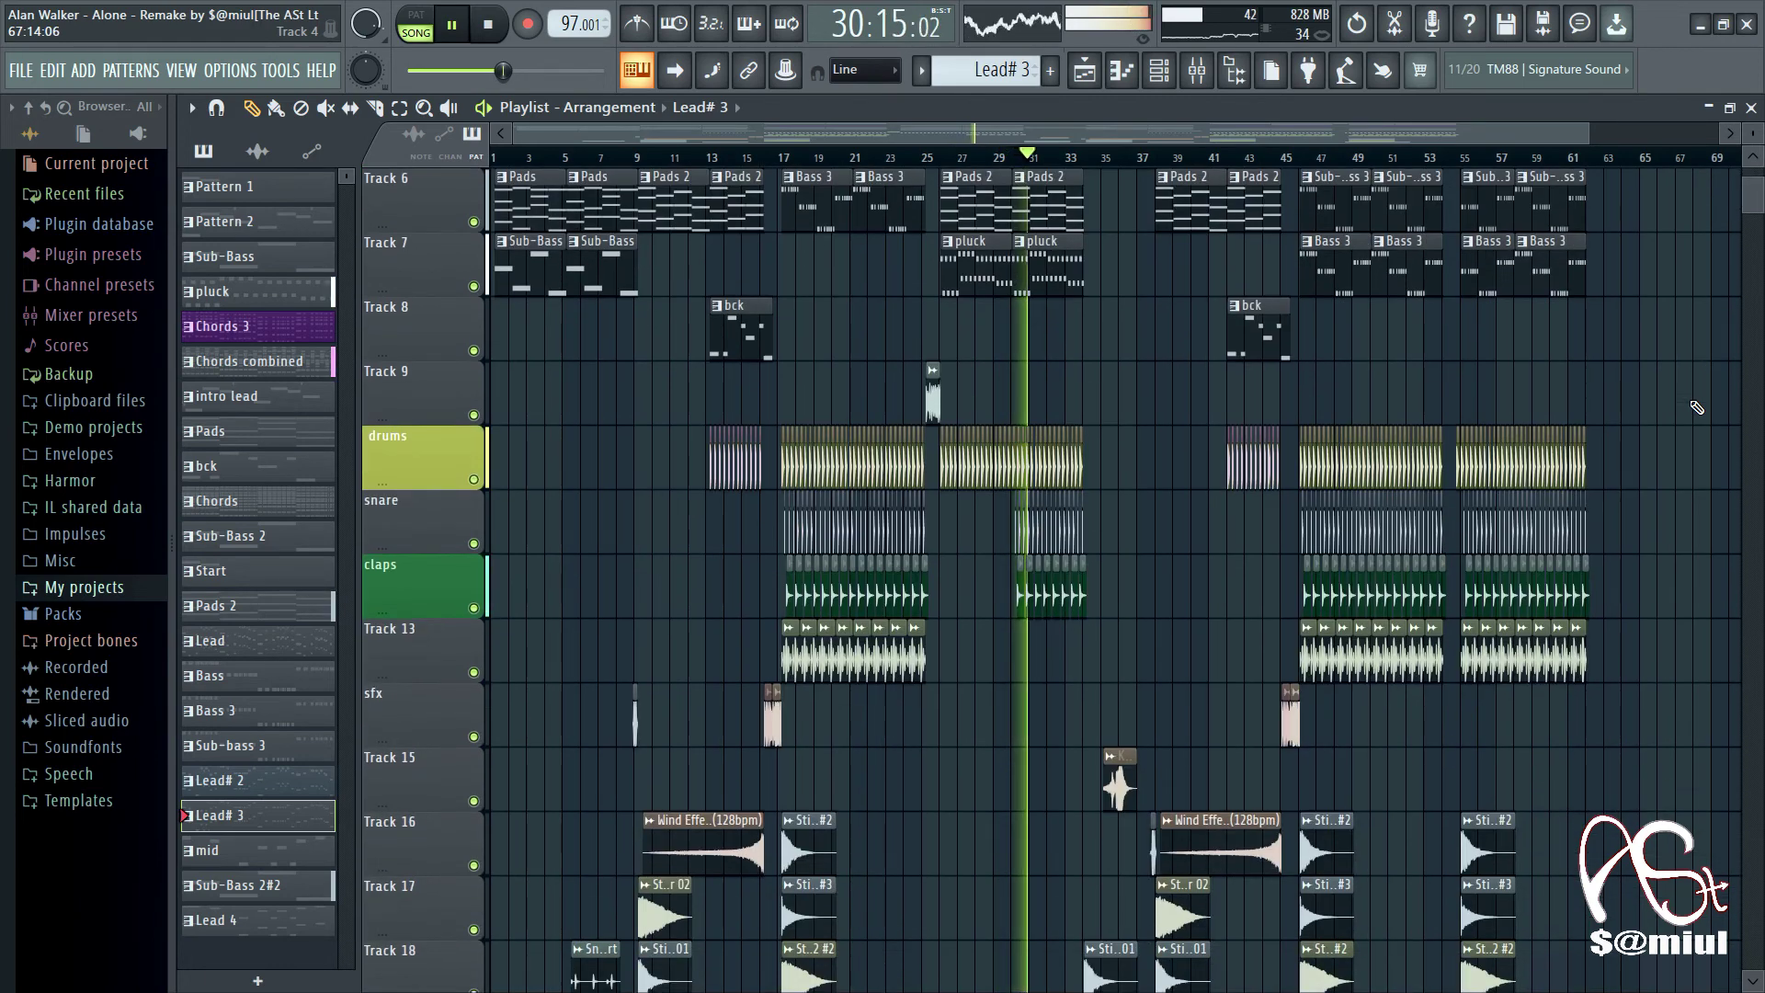
{"action": "scroll", "coordinate": [1689, 403], "scroll_direction": "down", "scroll_amount": 8}
{"action": "scroll", "coordinate": [1696, 414], "scroll_direction": "up", "scroll_amount": 8}
{"action": "scroll", "coordinate": [1699, 419], "scroll_direction": "up", "scroll_amount": 8}
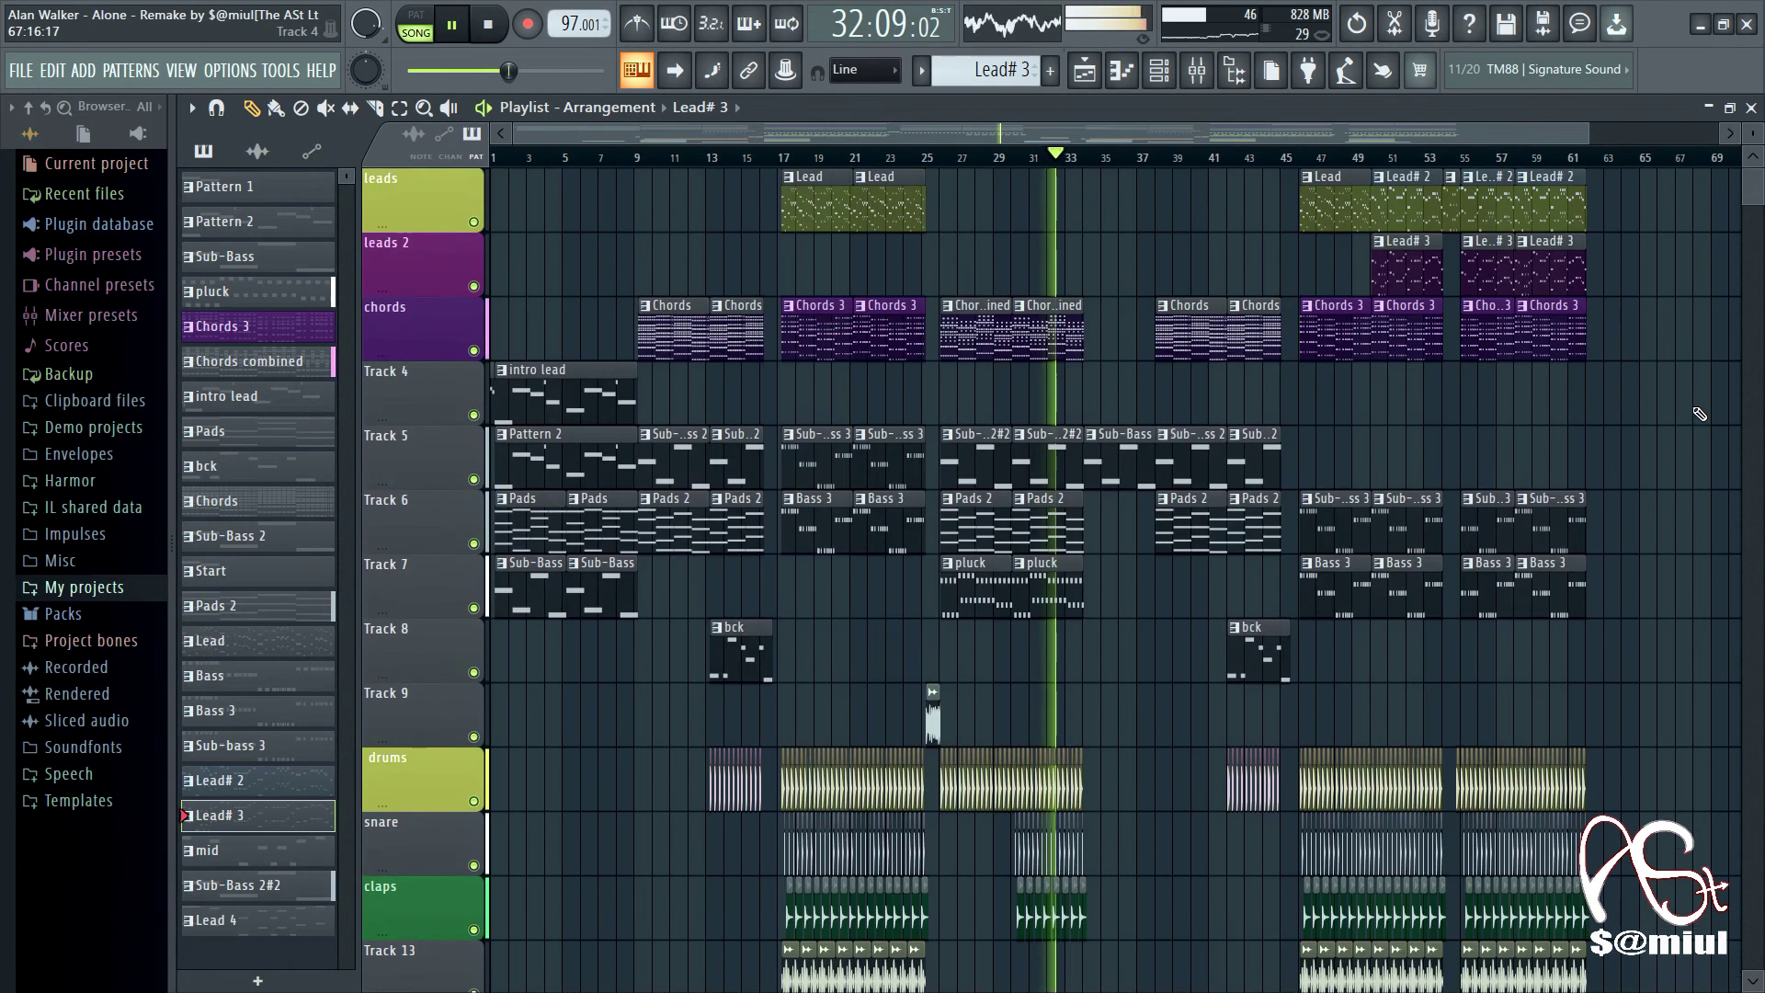